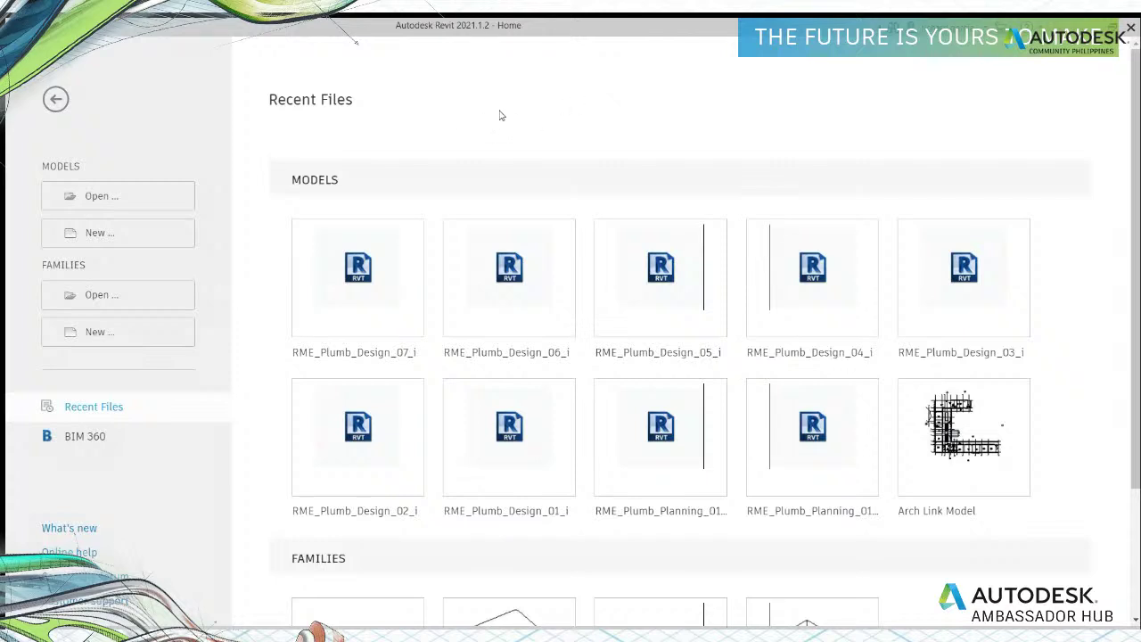
# - Scroll through the recent files listed on the Revit Home screen
pyautogui.scroll(-1, 500, 115)
pyautogui.scroll(1, 491, 116)
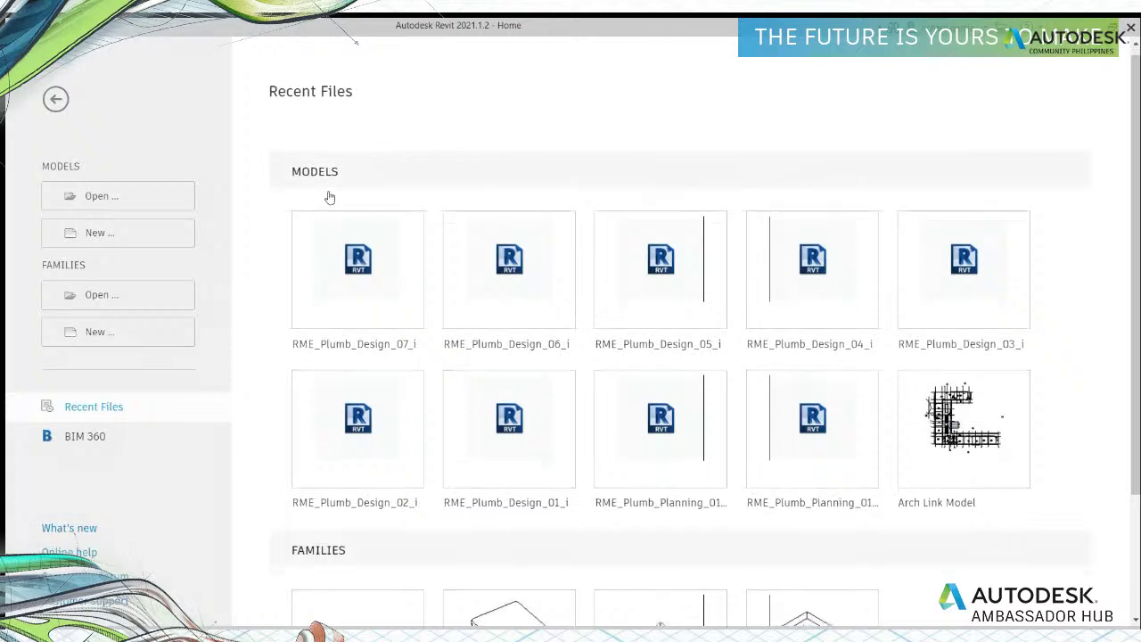
pyautogui.scroll(-3, 328, 191)
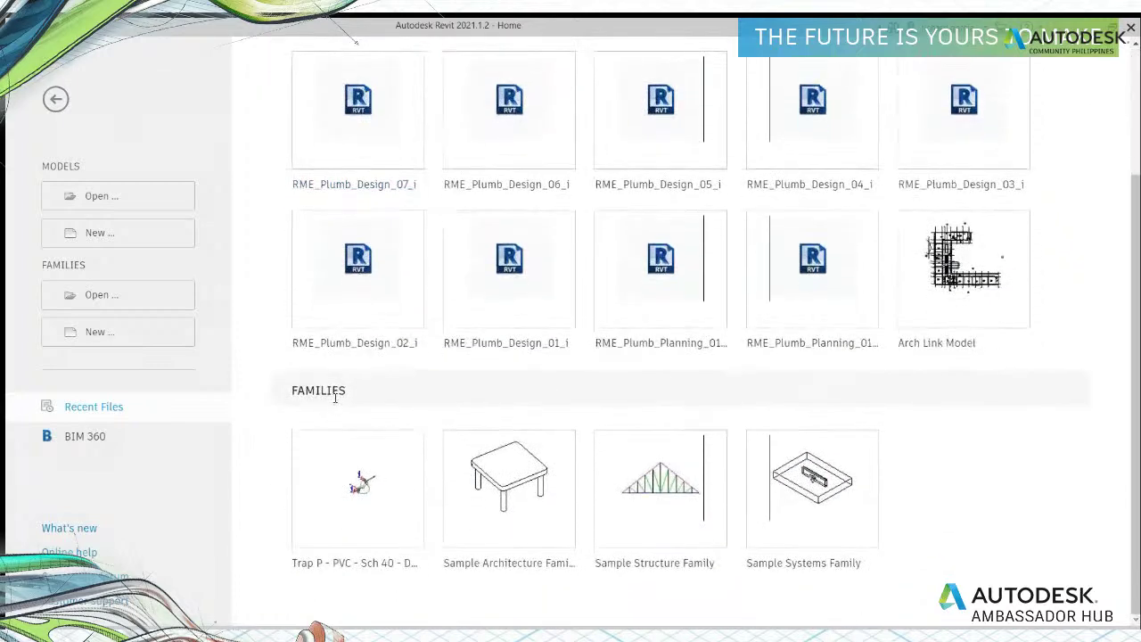
pyautogui.scroll(3, 265, 442)
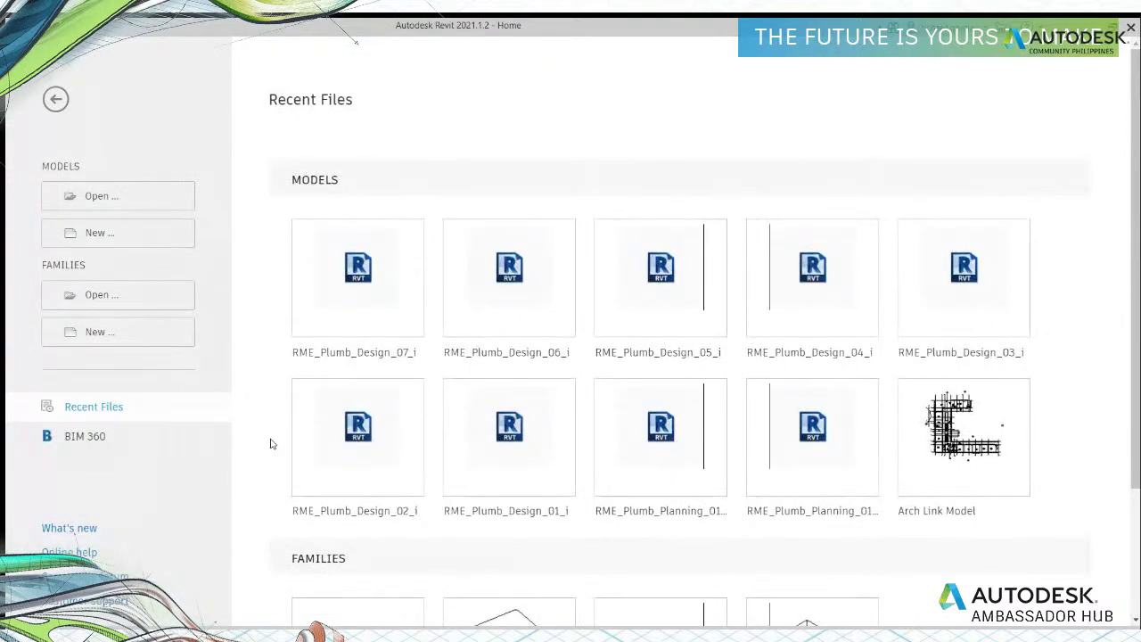
pyautogui.scroll(-3, 295, 450)
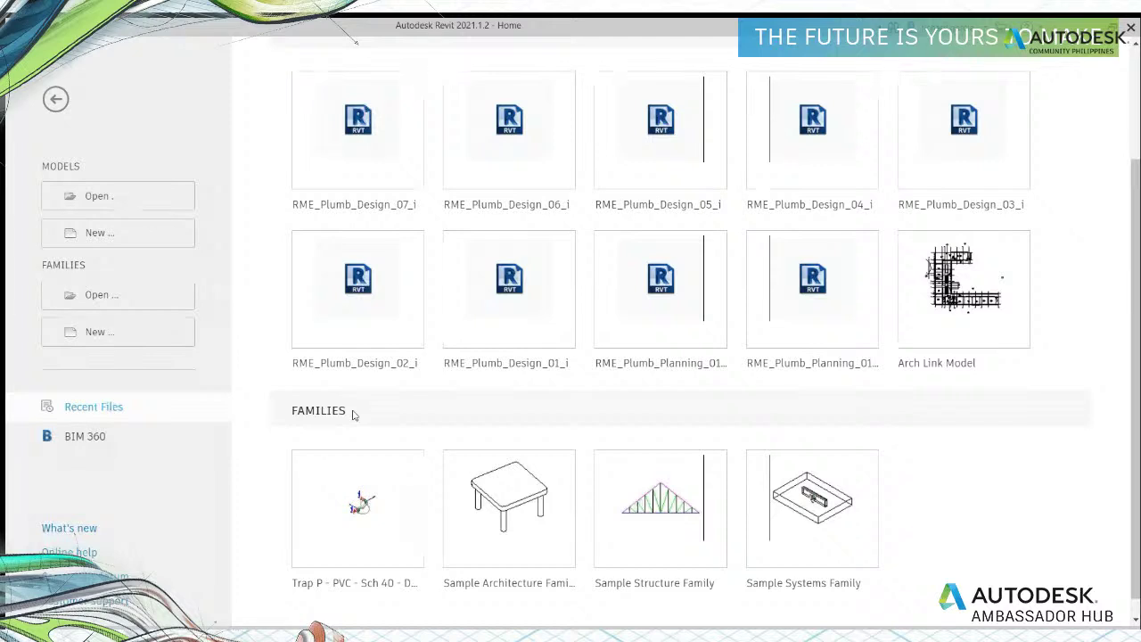
pyautogui.scroll(3, 353, 414)
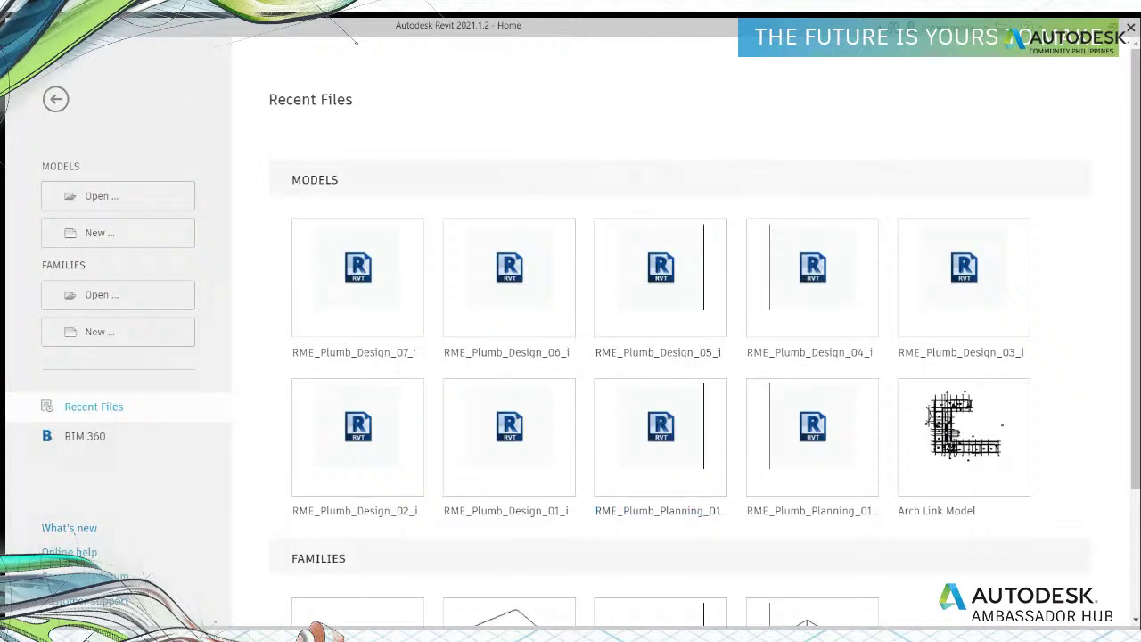
# - Leave the Home screen for the rme_advanced_sample_project workspace showing WSHP 2-3 System View
pyautogui.click(31, 28)
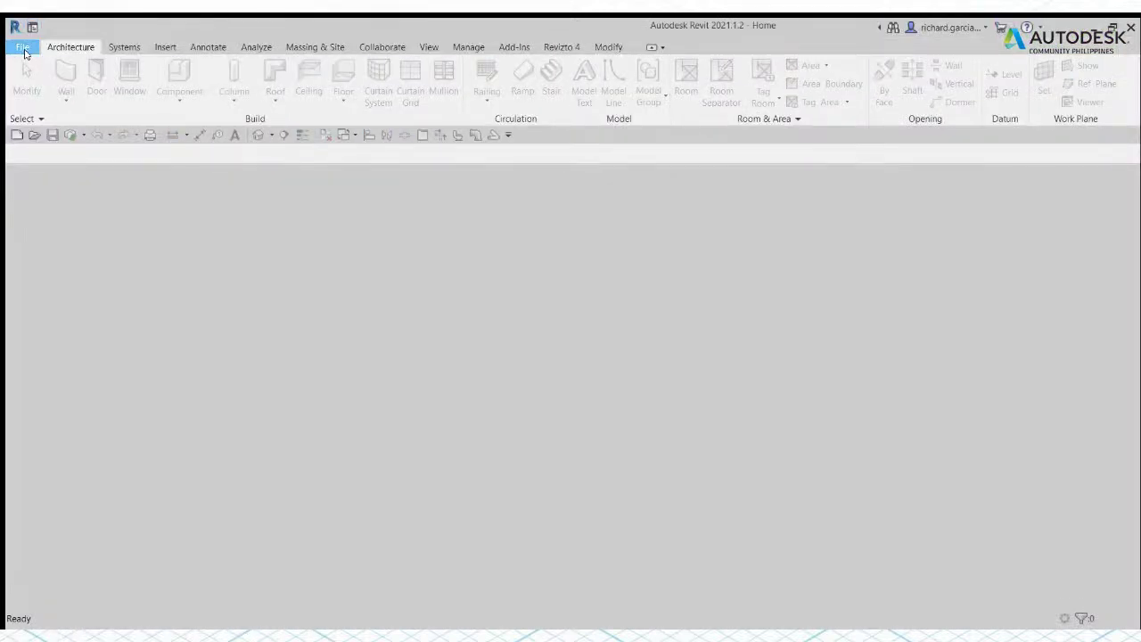
pyautogui.click(23, 49)
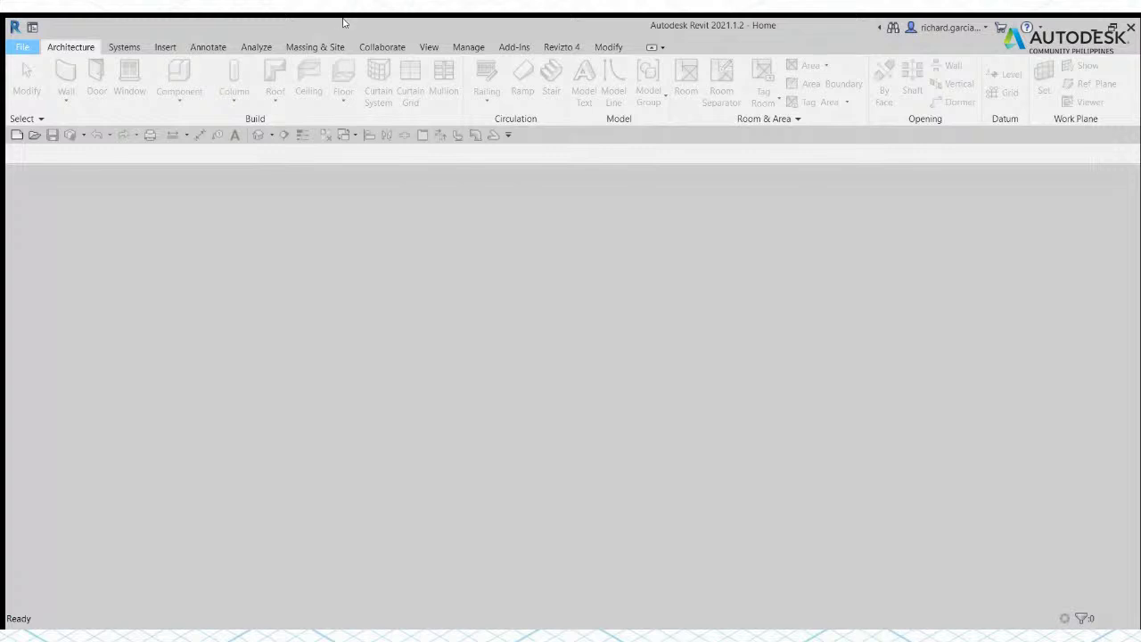
pyautogui.click(33, 28)
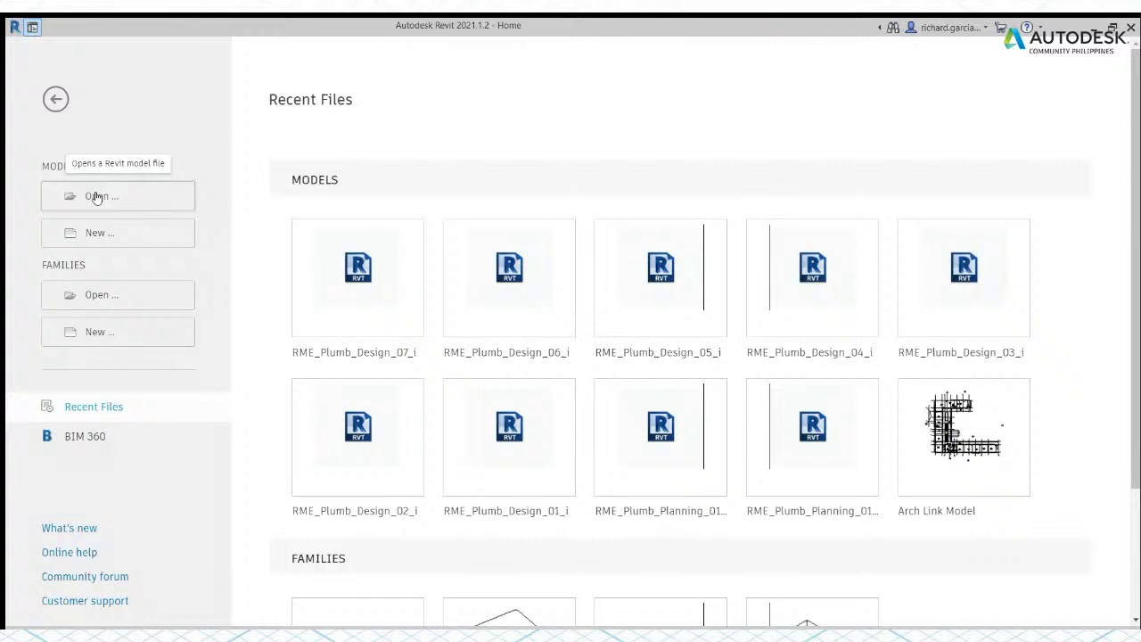
pyautogui.click(32, 28)
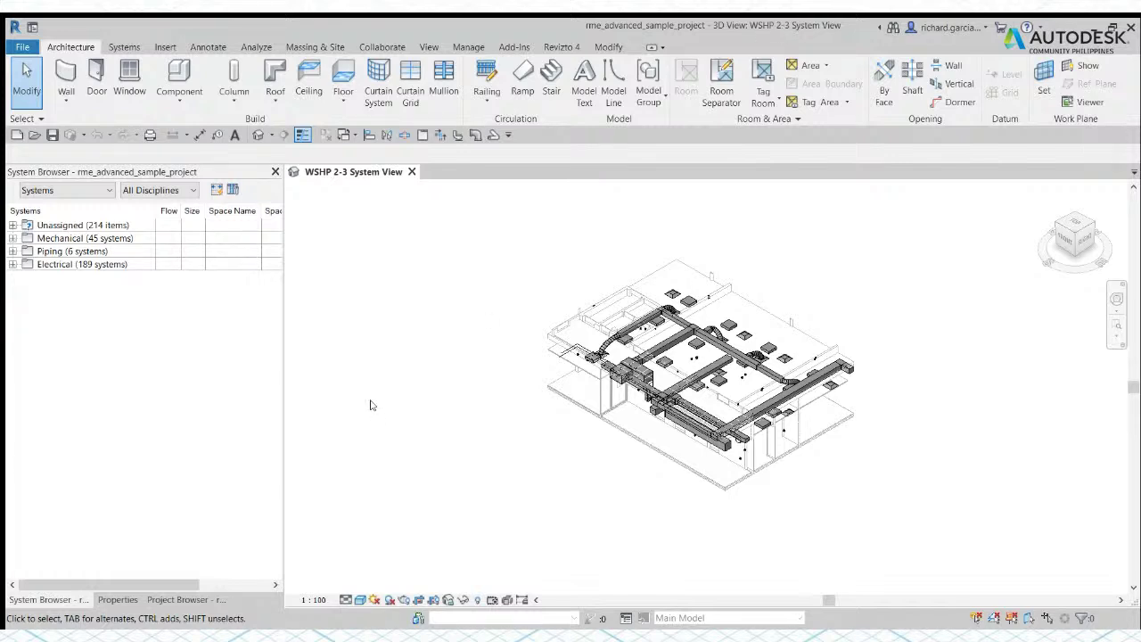
# - Close the System Browser and Properties so the Project Browser fills the side
pyautogui.click(274, 172)
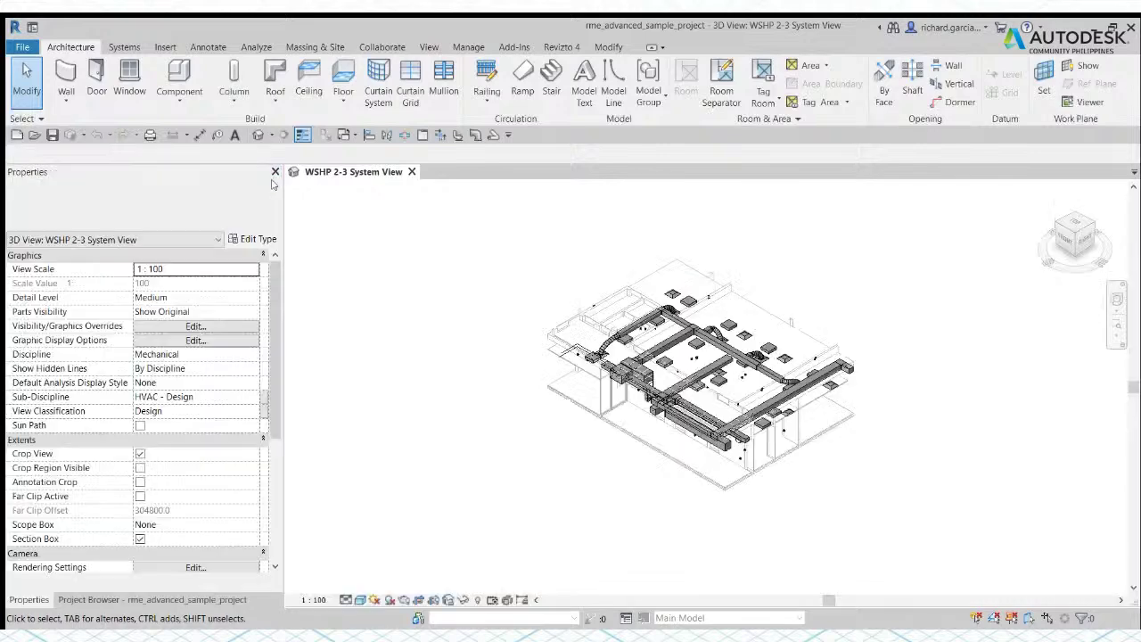
pyautogui.click(275, 171)
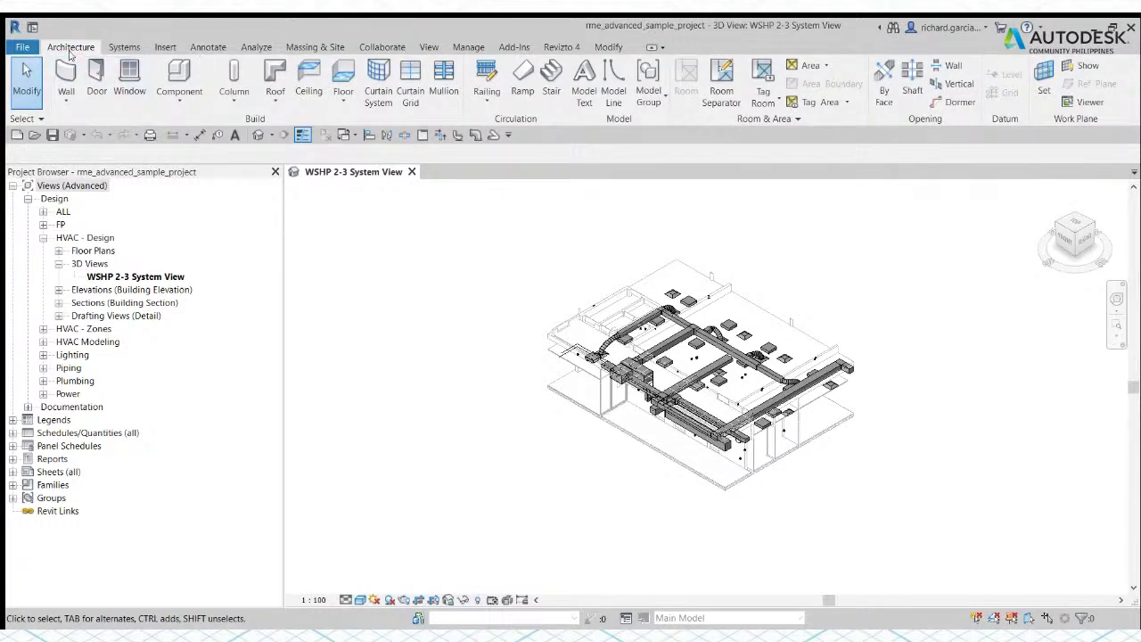
pyautogui.click(126, 48)
# - Compare the Insert, Annotate, Architecture and Systems ribbon tabs, then open the File menu
pyautogui.click(165, 47)
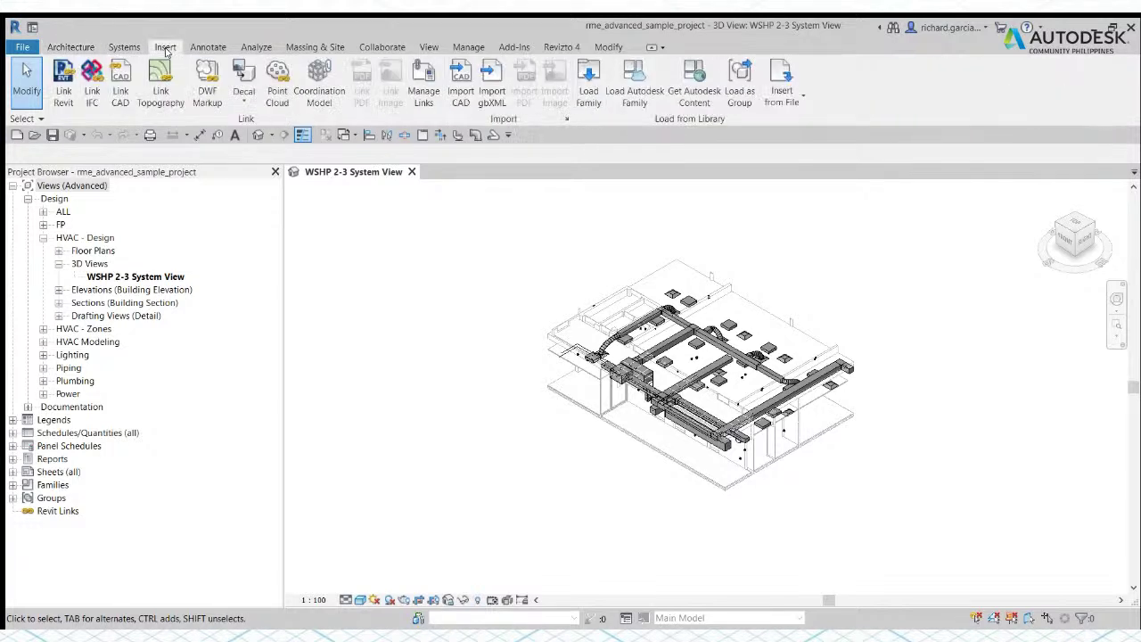
pyautogui.click(211, 51)
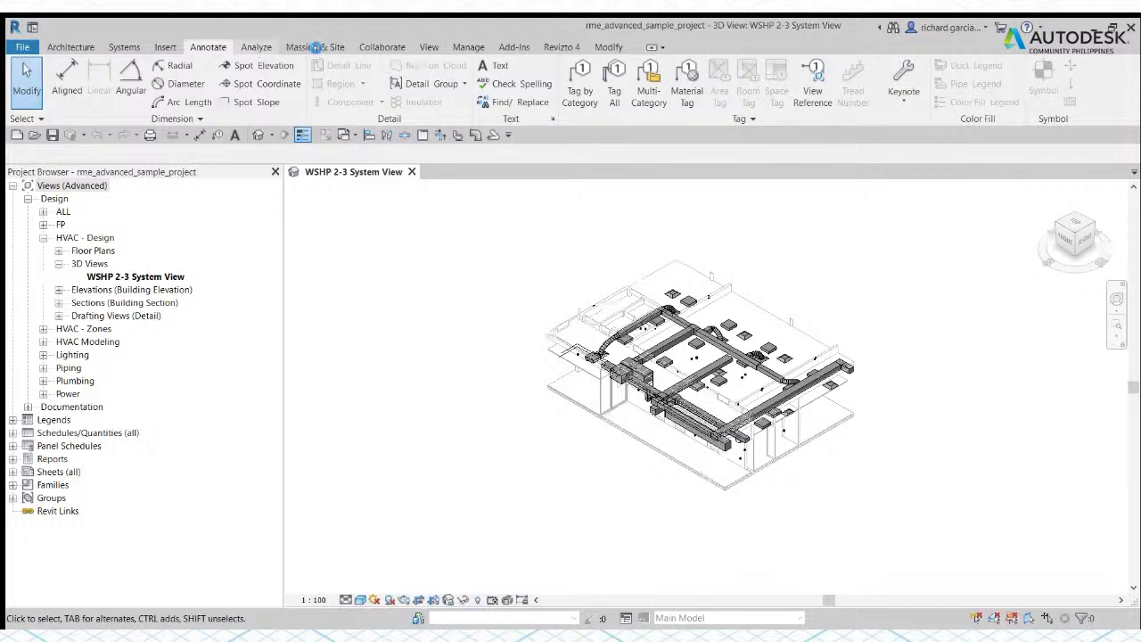
pyautogui.click(77, 51)
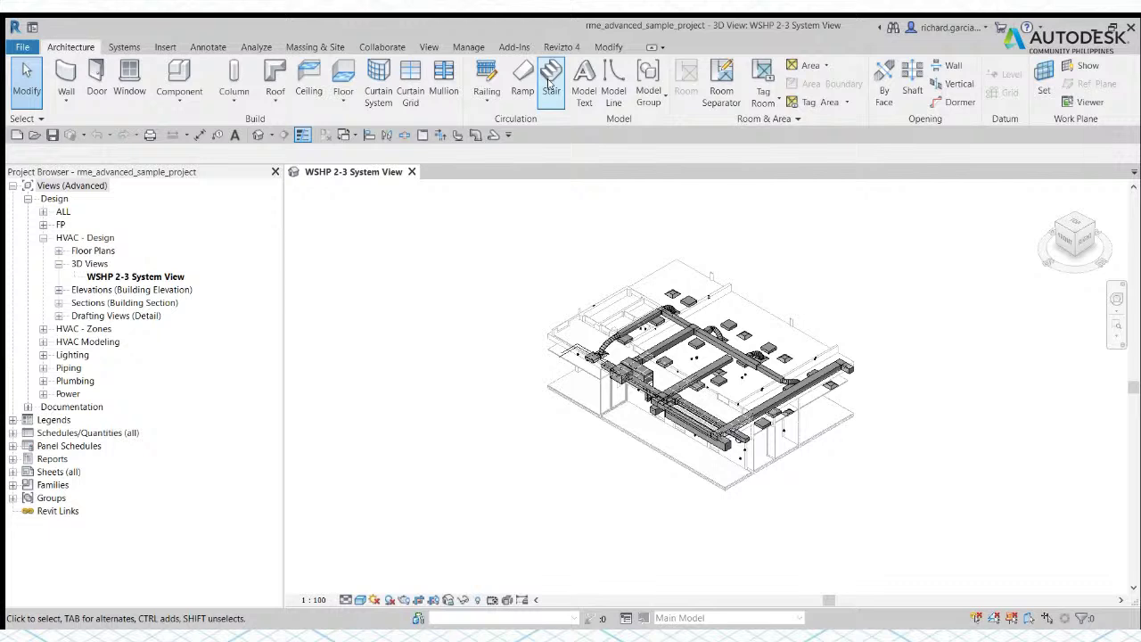
pyautogui.click(125, 49)
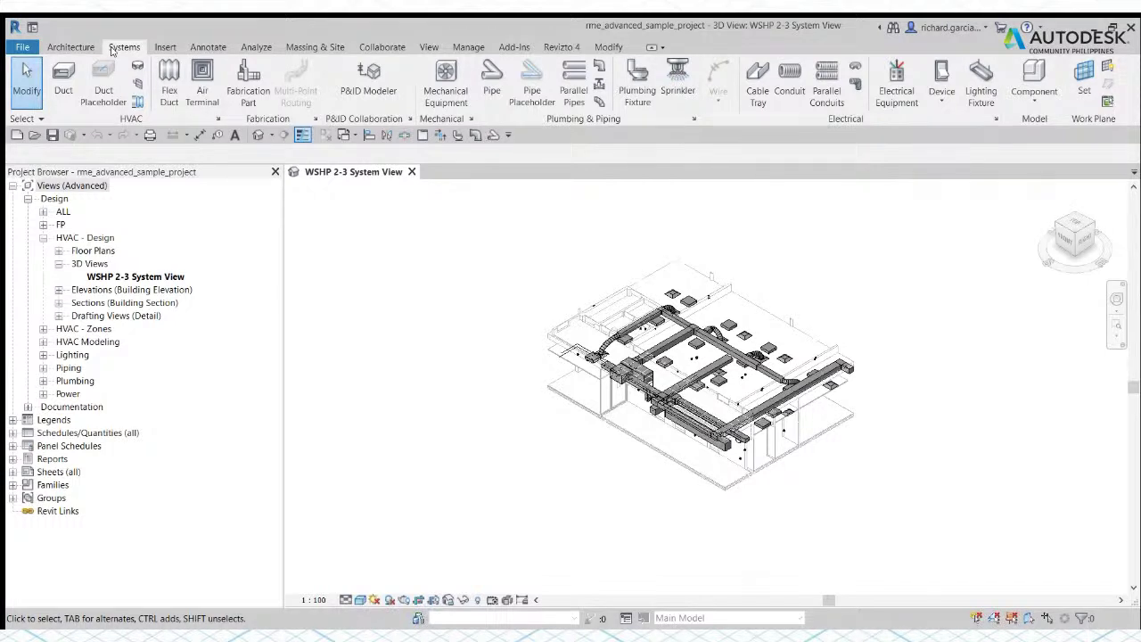
pyautogui.click(23, 47)
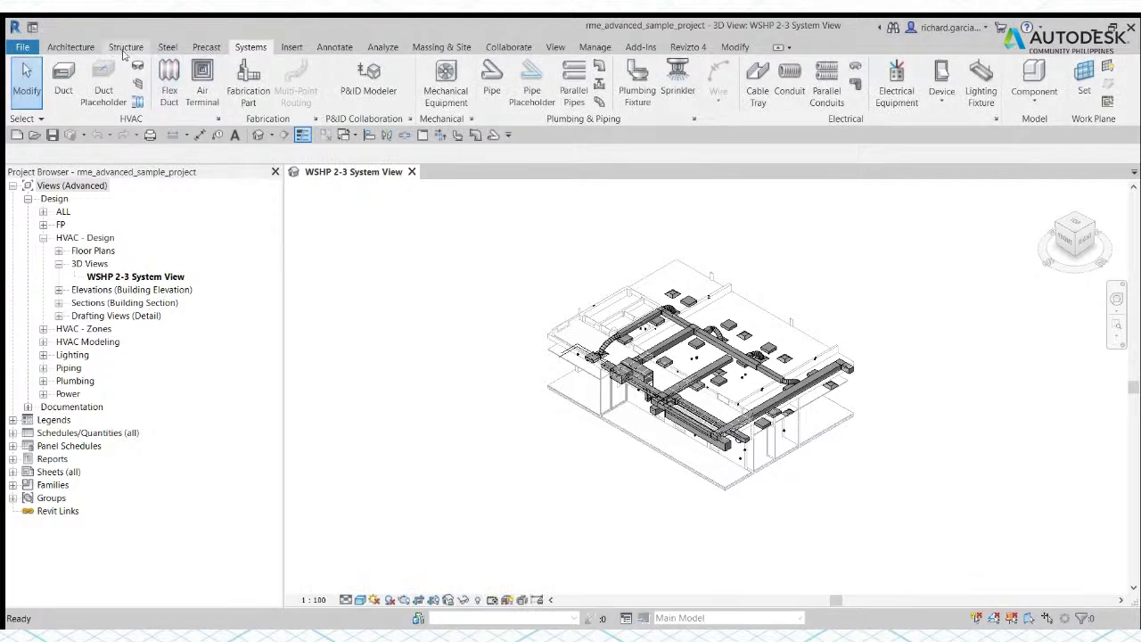
# - Review the Structure and Steel tab tools, then open the File menu
pyautogui.click(126, 49)
pyautogui.click(167, 46)
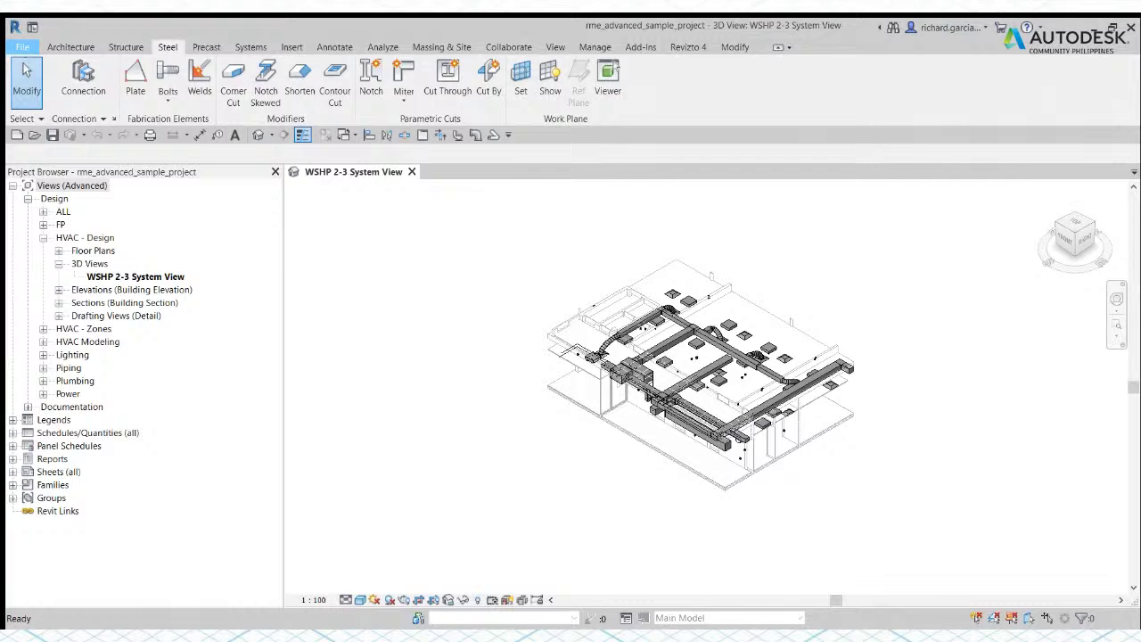
pyautogui.click(22, 46)
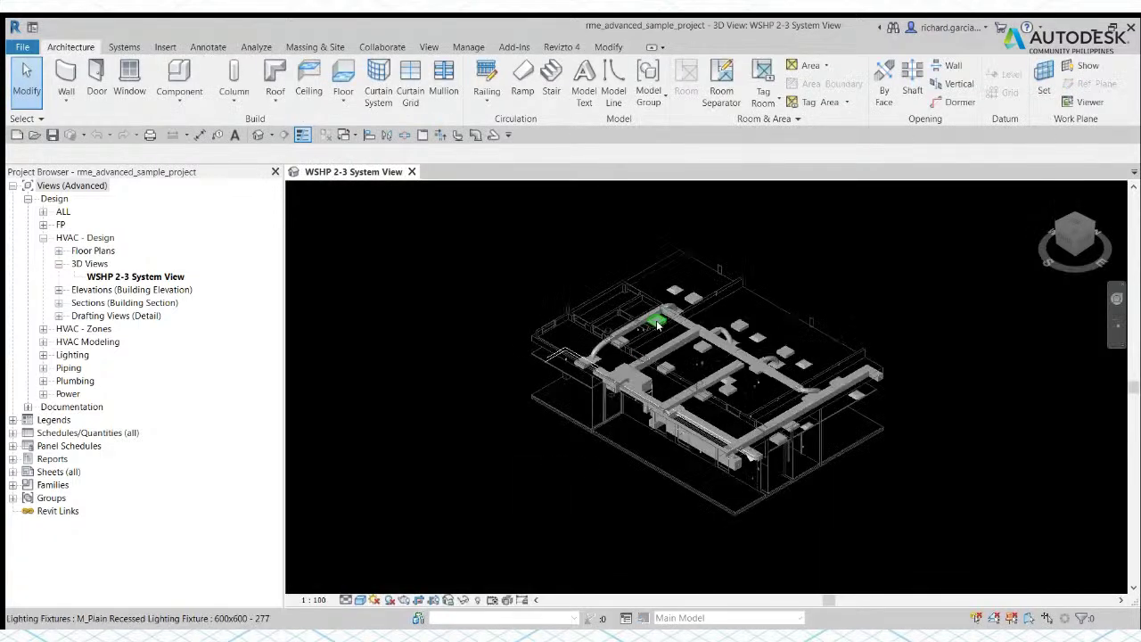
# - Zoom into the ductwork model in the black-background WSHP 2-3 System View
pyautogui.scroll(5, 572, 344)
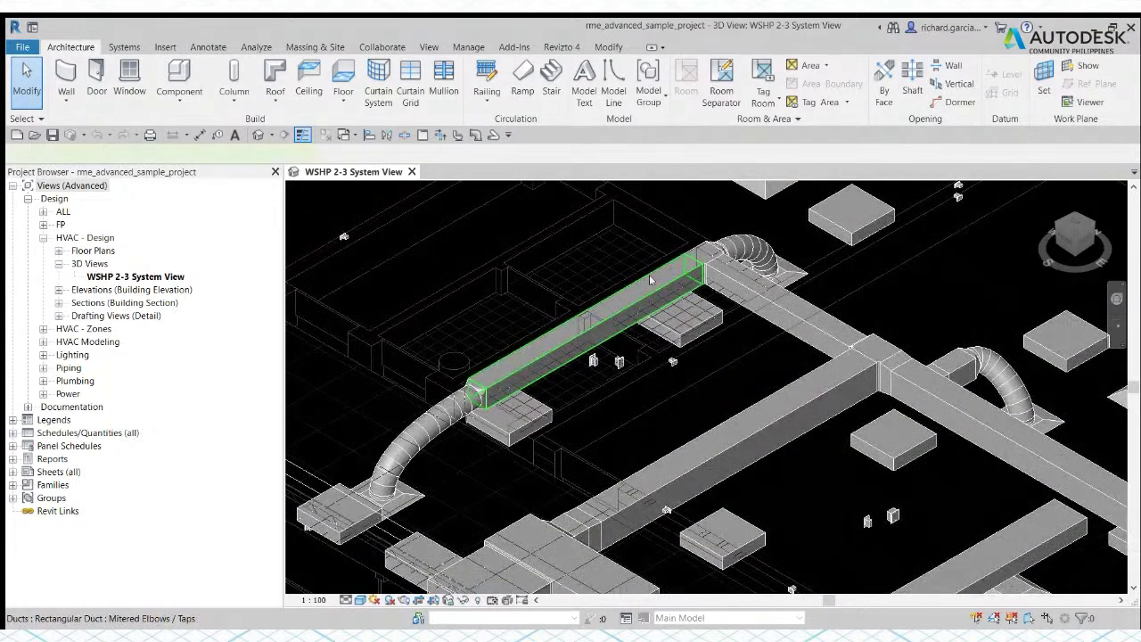
pyautogui.click(602, 312)
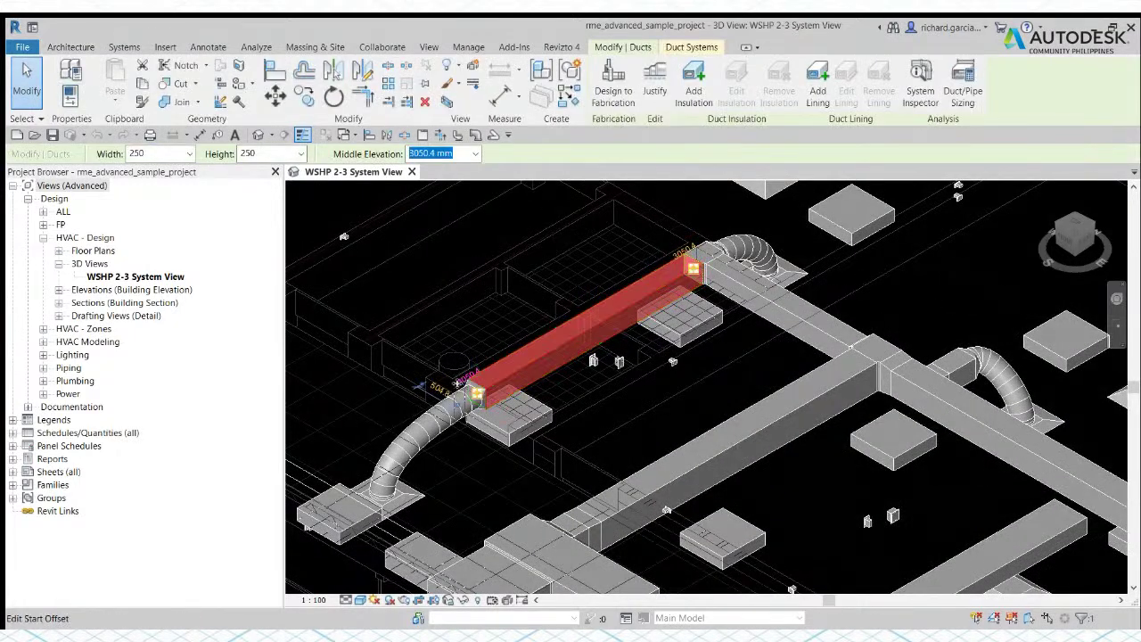
pyautogui.scroll(-4, 464, 385)
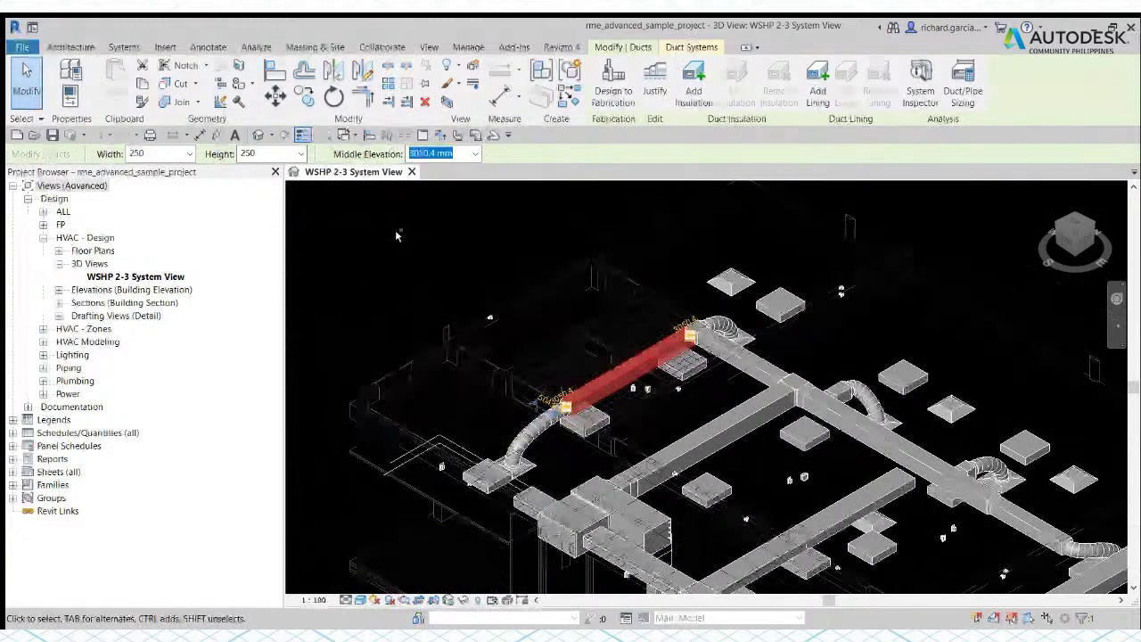
pyautogui.press('Escape')
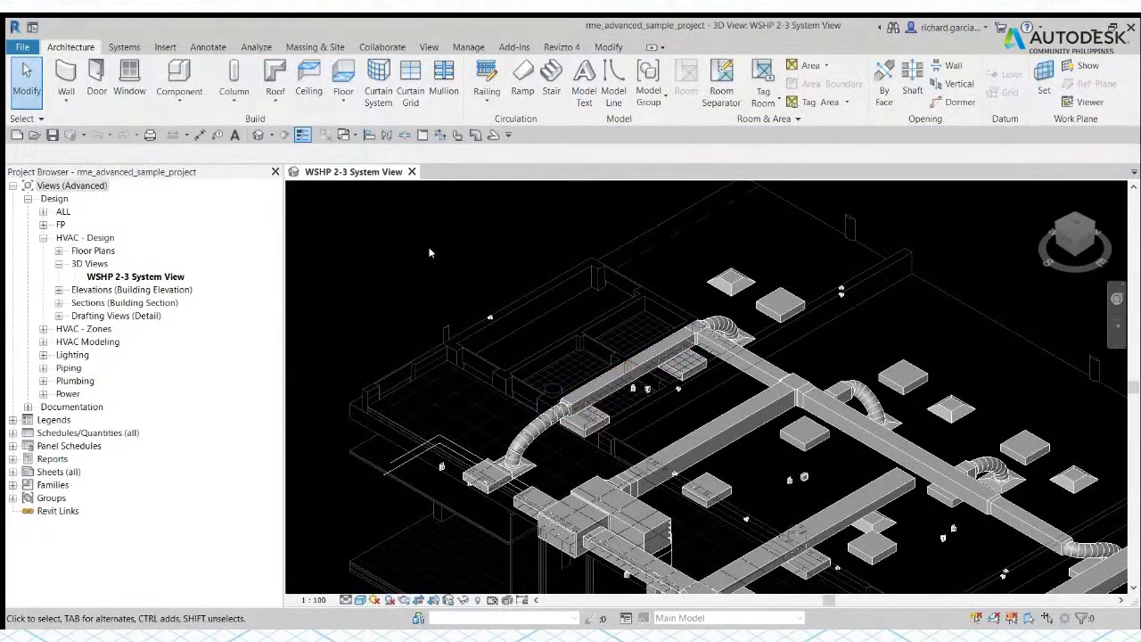
pyautogui.click(590, 390)
pyautogui.press('Escape')
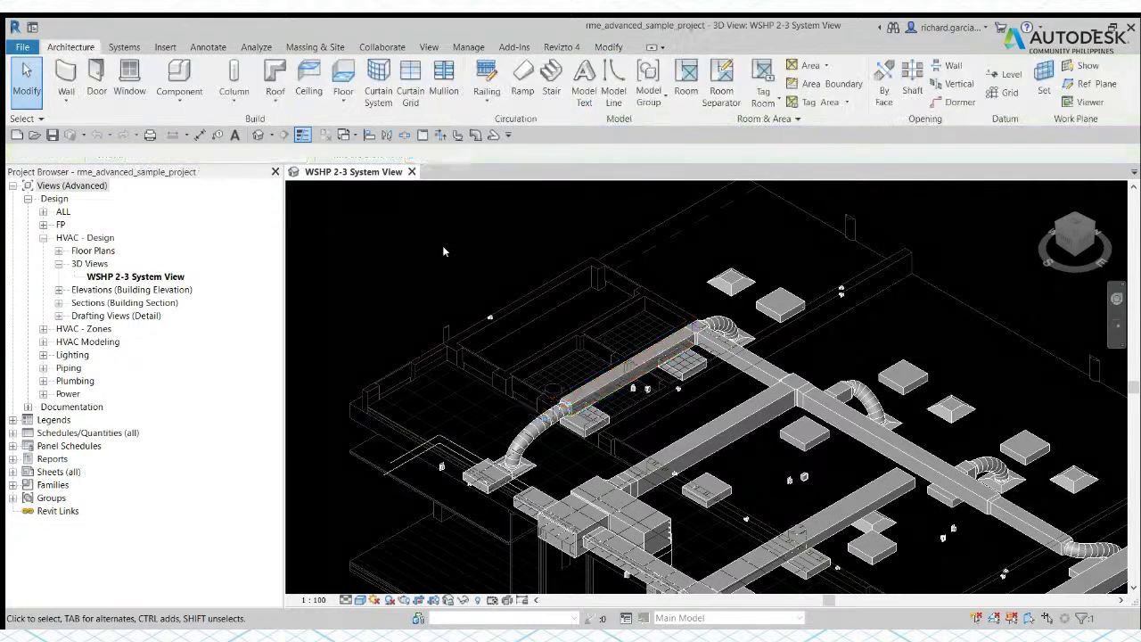
pyautogui.click(618, 389)
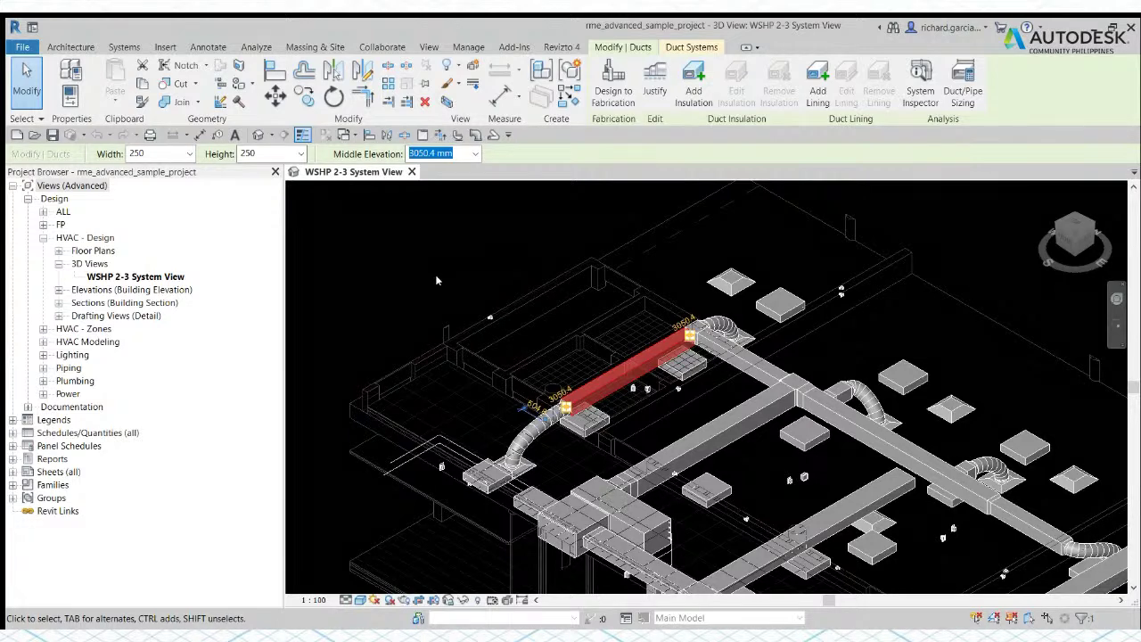
pyautogui.press('Escape')
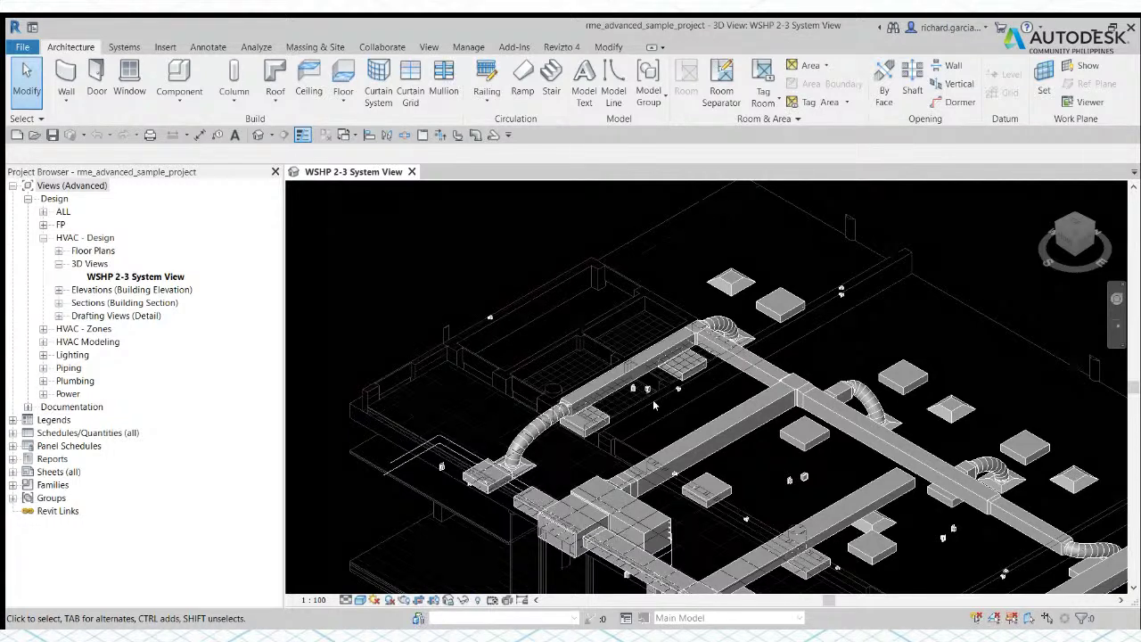
# - Pan and zoom until the whole WSHP 2-3 ductwork layout is centred, then open the File menu
pyautogui.moveTo(694, 418); pyautogui.dragTo(633, 394, button='middle')
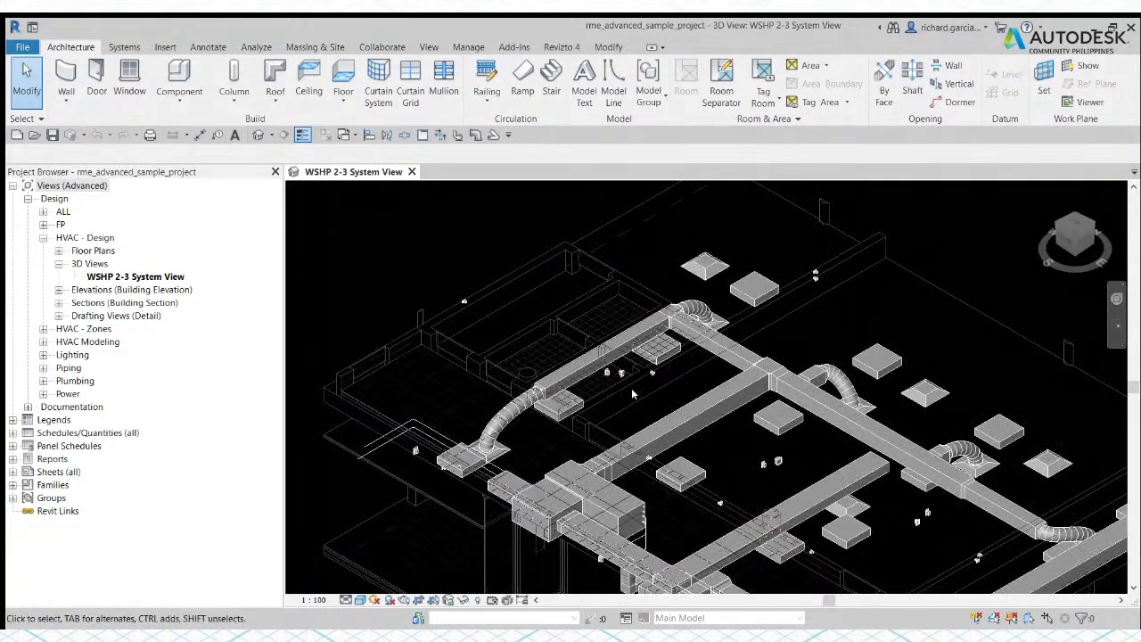
pyautogui.scroll(1, 633, 394)
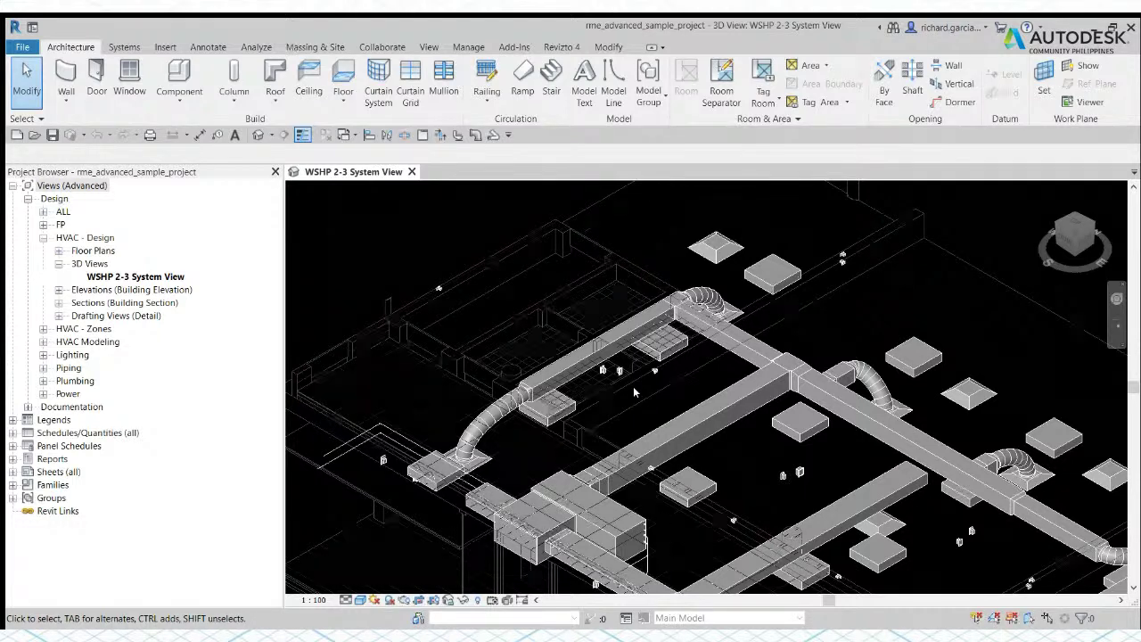
pyautogui.scroll(-5, 635, 393)
pyautogui.scroll(3, 634, 392)
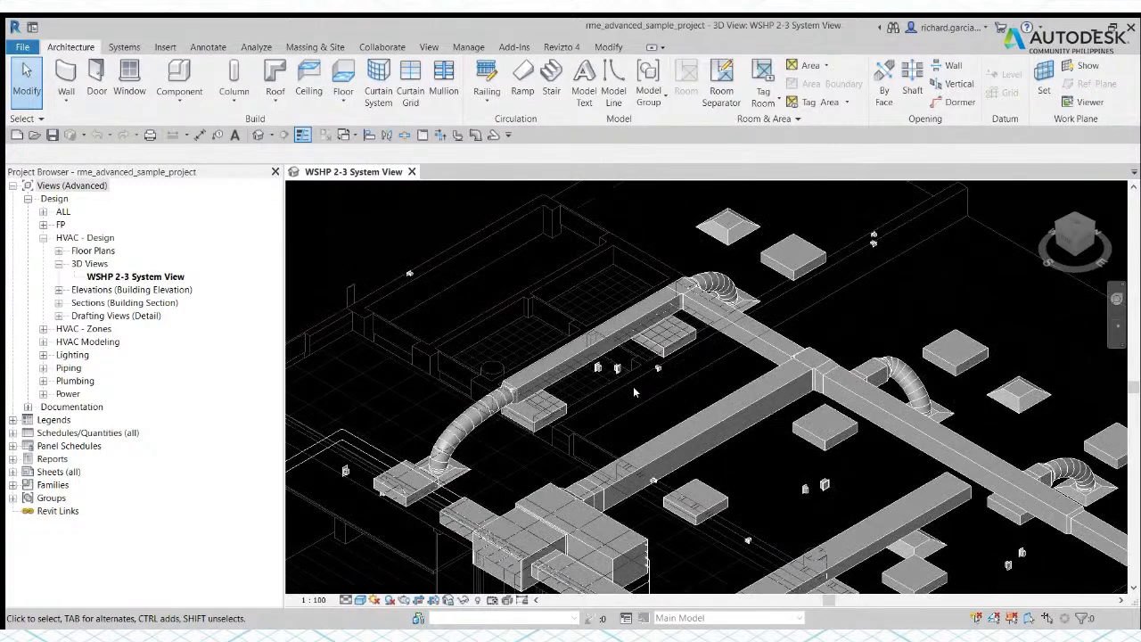
pyautogui.scroll(-4, 635, 393)
pyautogui.scroll(5, 635, 392)
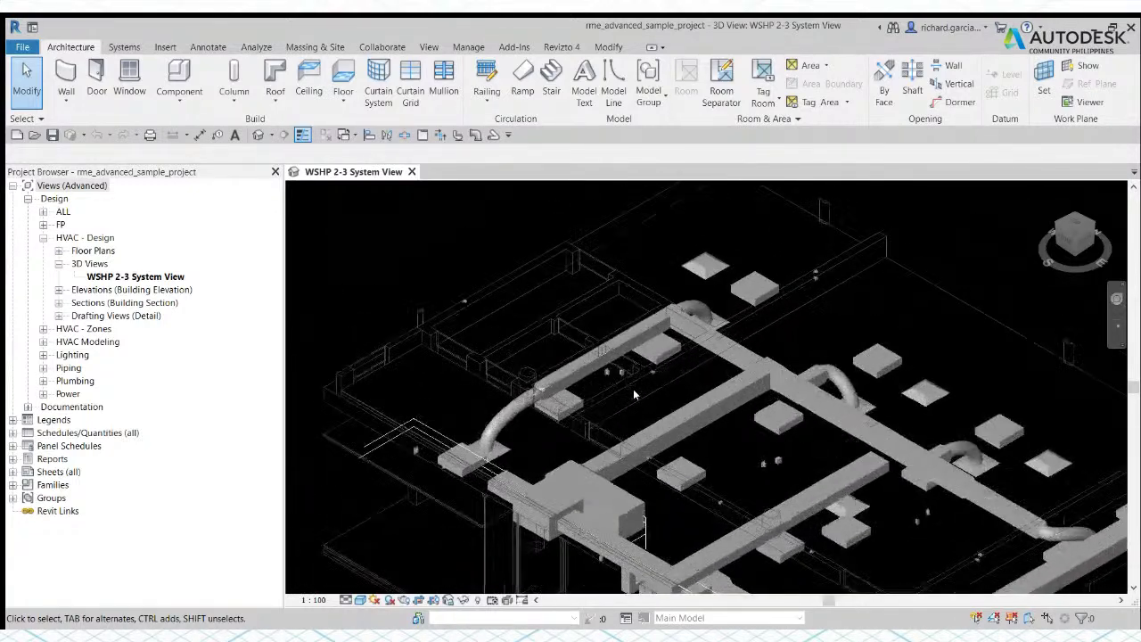
pyautogui.scroll(-5, 635, 395)
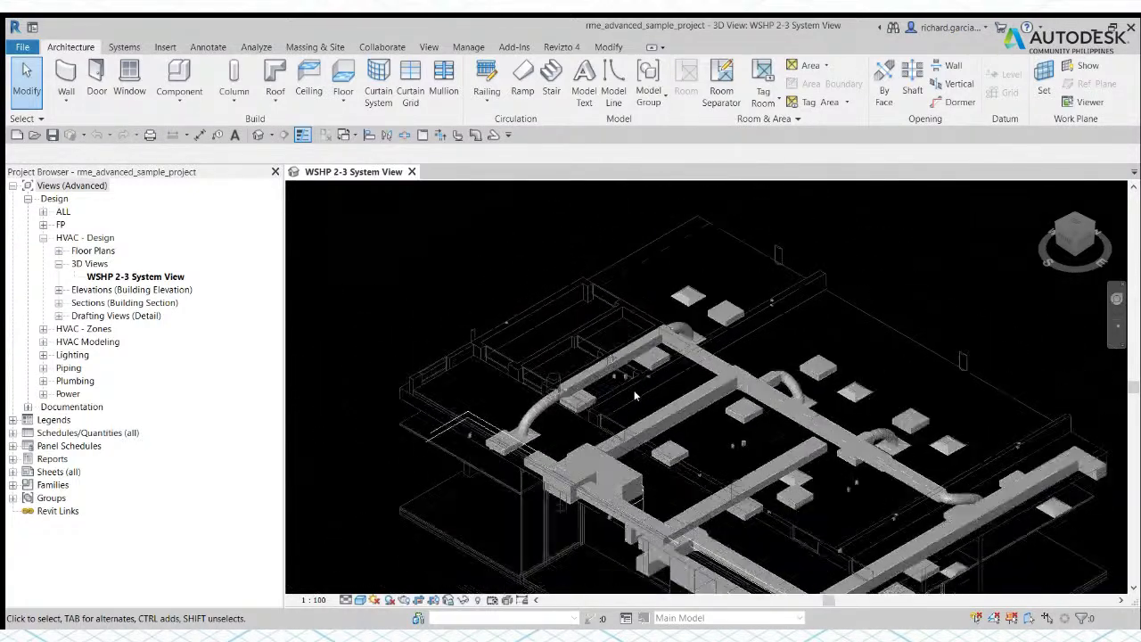
pyautogui.scroll(5, 635, 395)
pyautogui.scroll(-4, 635, 399)
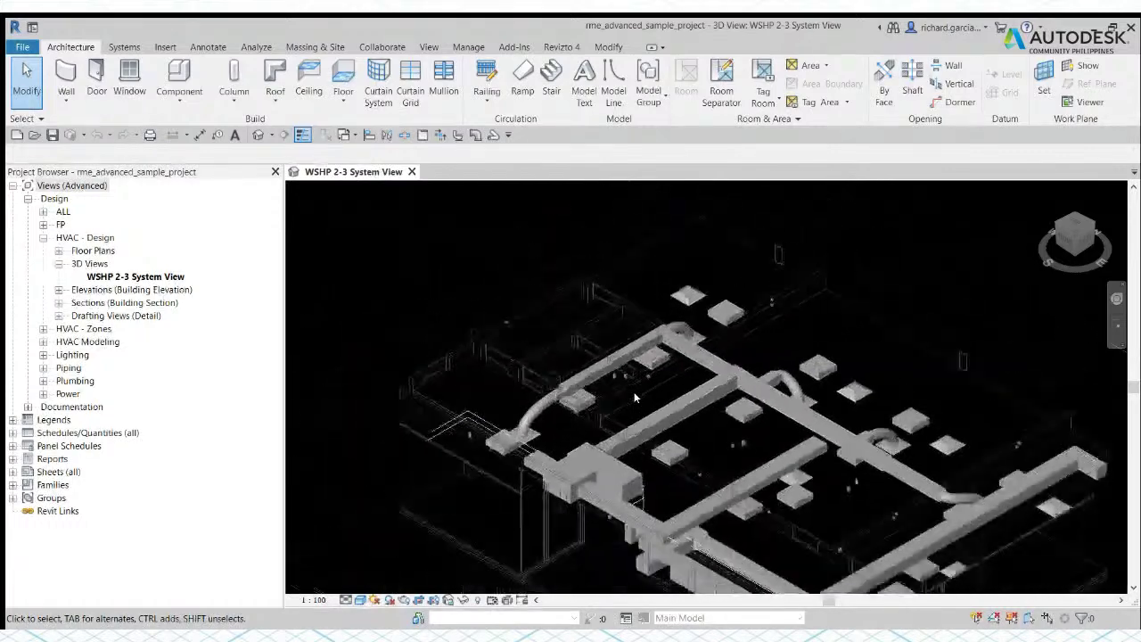
pyautogui.scroll(5, 635, 399)
pyautogui.scroll(-3, 635, 398)
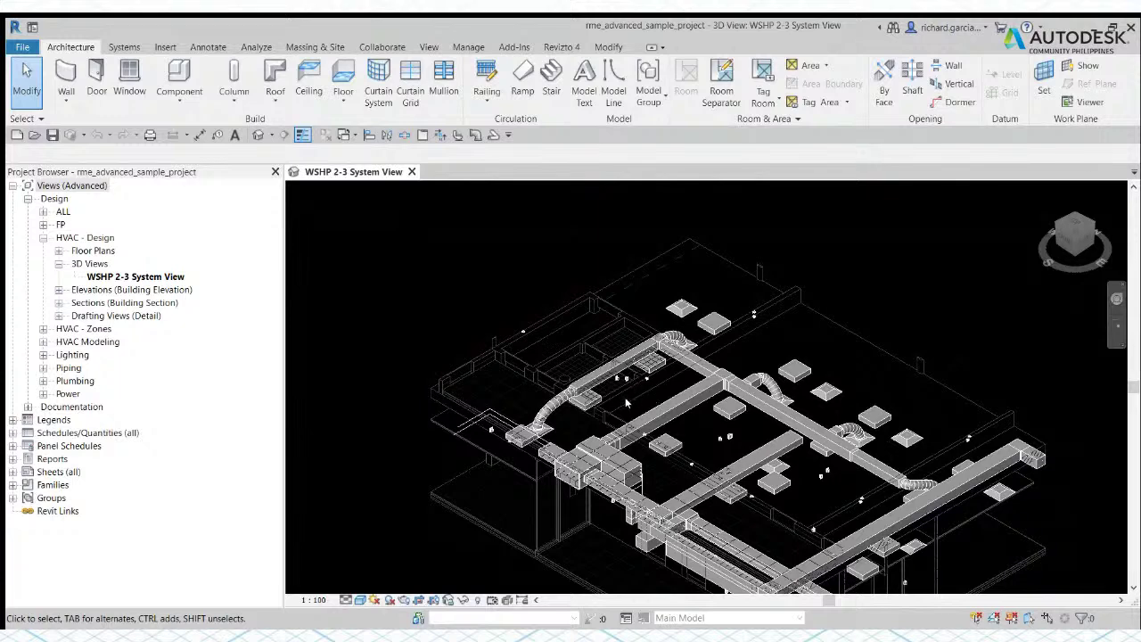
pyautogui.moveTo(635, 407); pyautogui.dragTo(611, 348, button='middle')
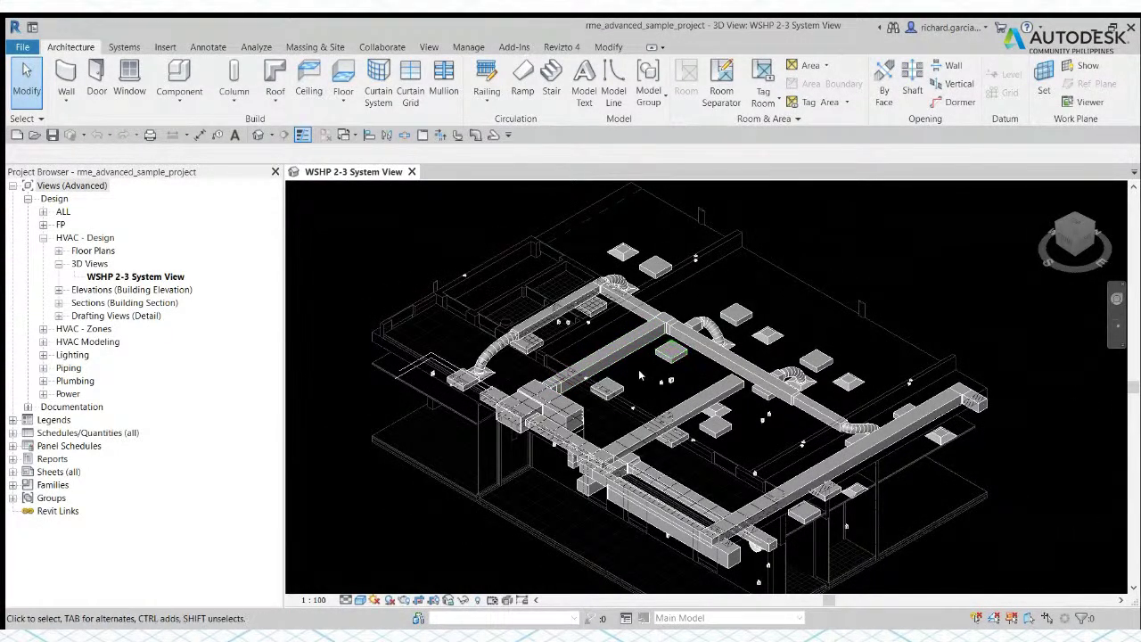
pyautogui.moveTo(640, 375); pyautogui.dragTo(613, 375, button='middle')
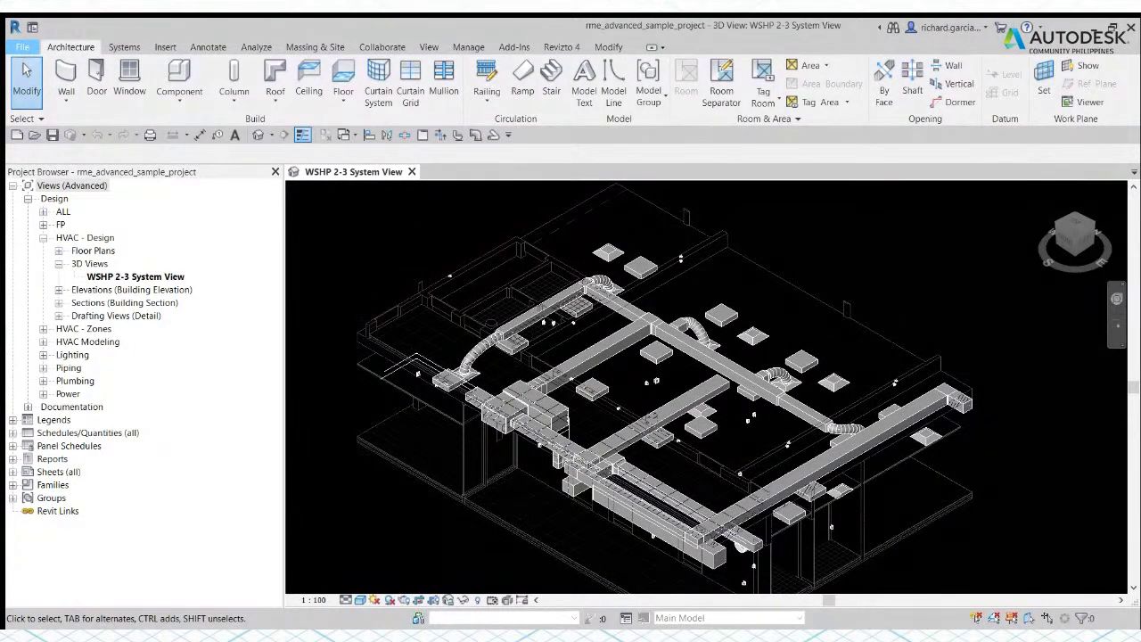
pyautogui.hotkey('alt', 'f')
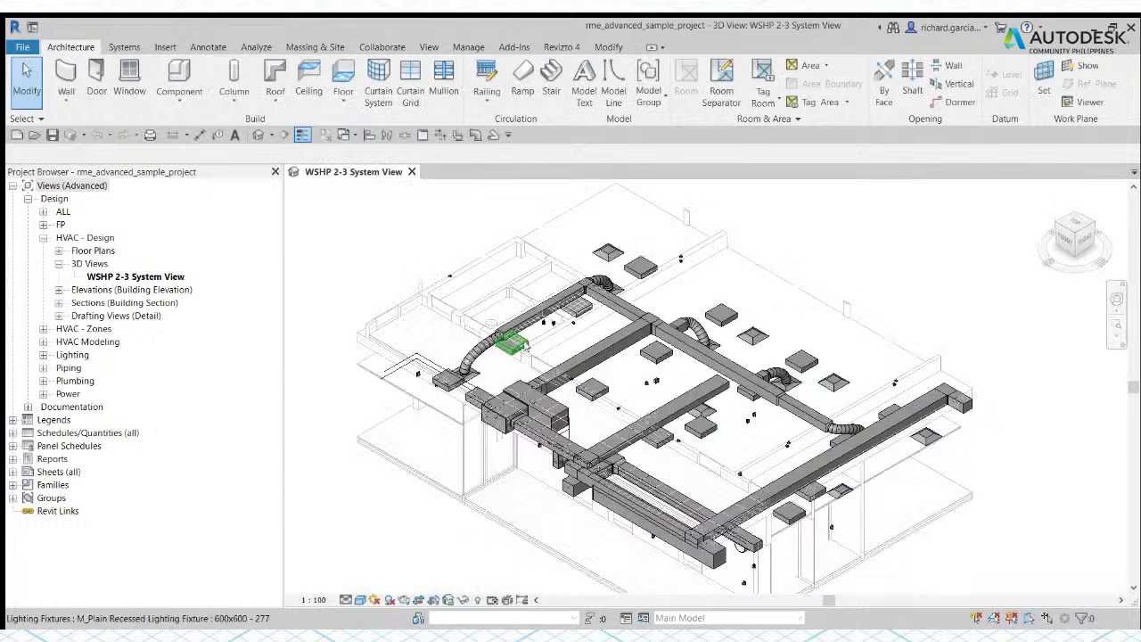
# - Nudge the ductwork model slightly to the right on the white background
pyautogui.moveTo(397, 251); pyautogui.dragTo(418, 251, button='middle')
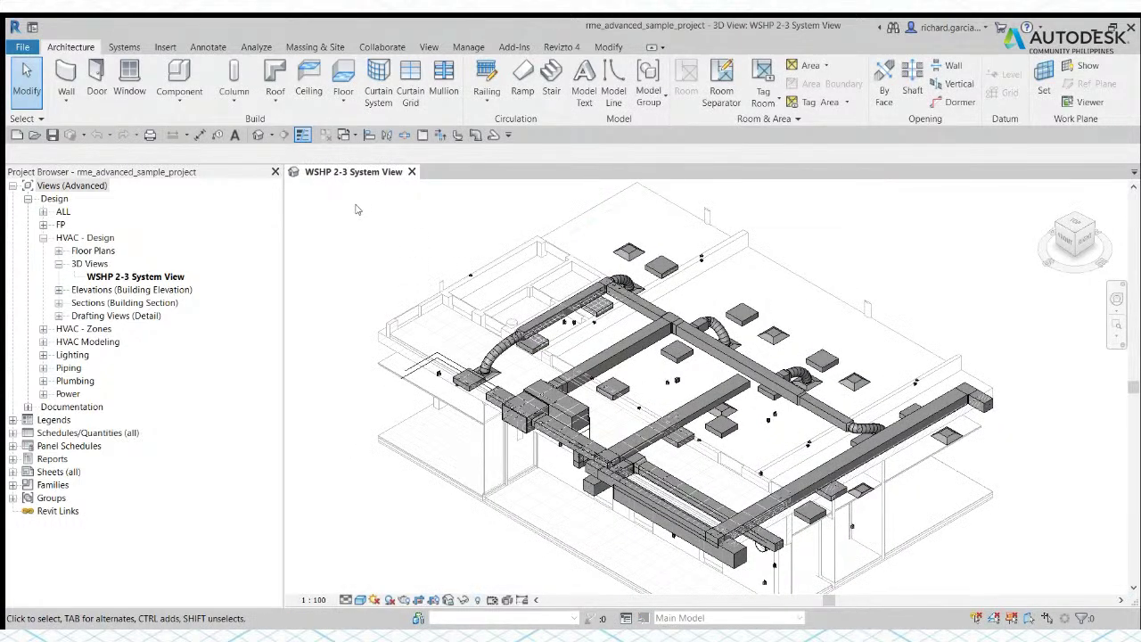
pyautogui.click(124, 47)
pyautogui.click(165, 46)
pyautogui.click(203, 47)
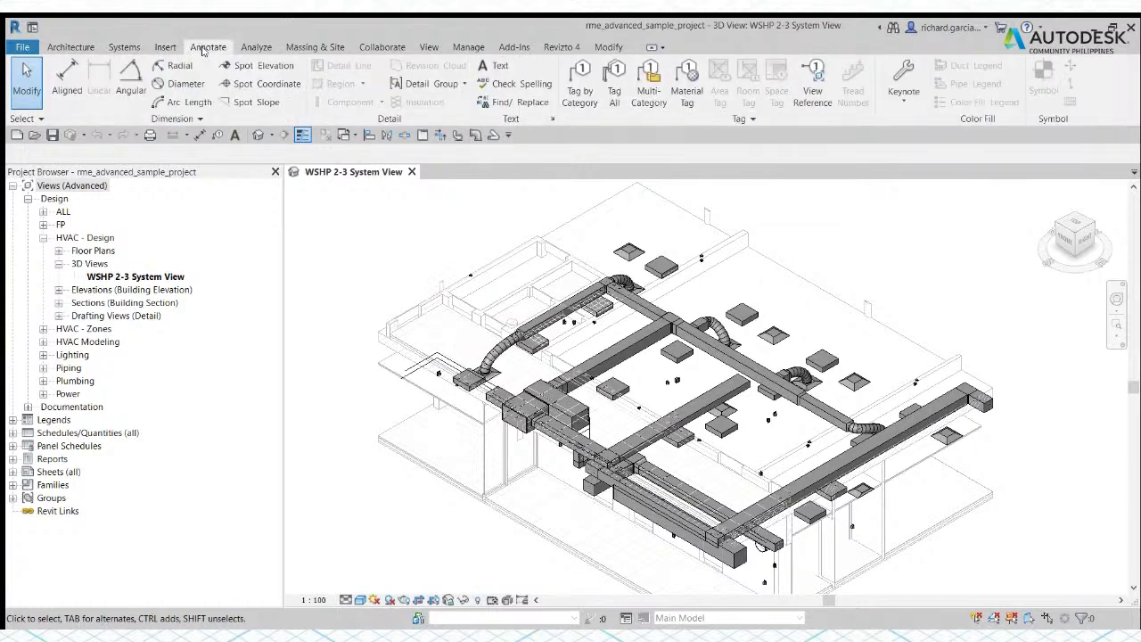
pyautogui.click(70, 47)
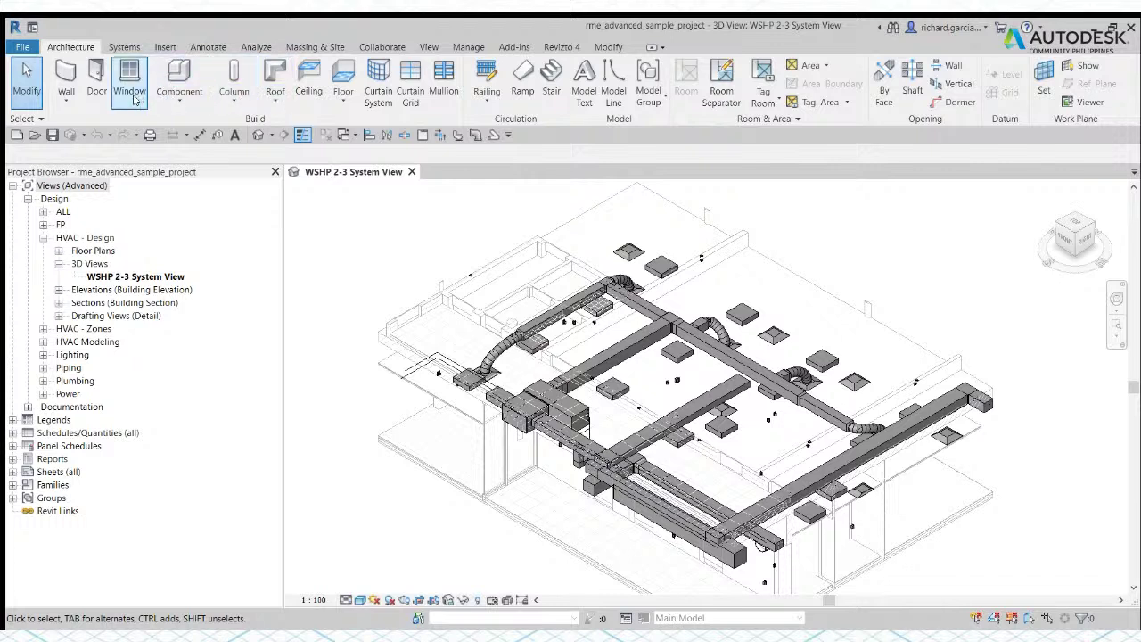
pyautogui.click(125, 48)
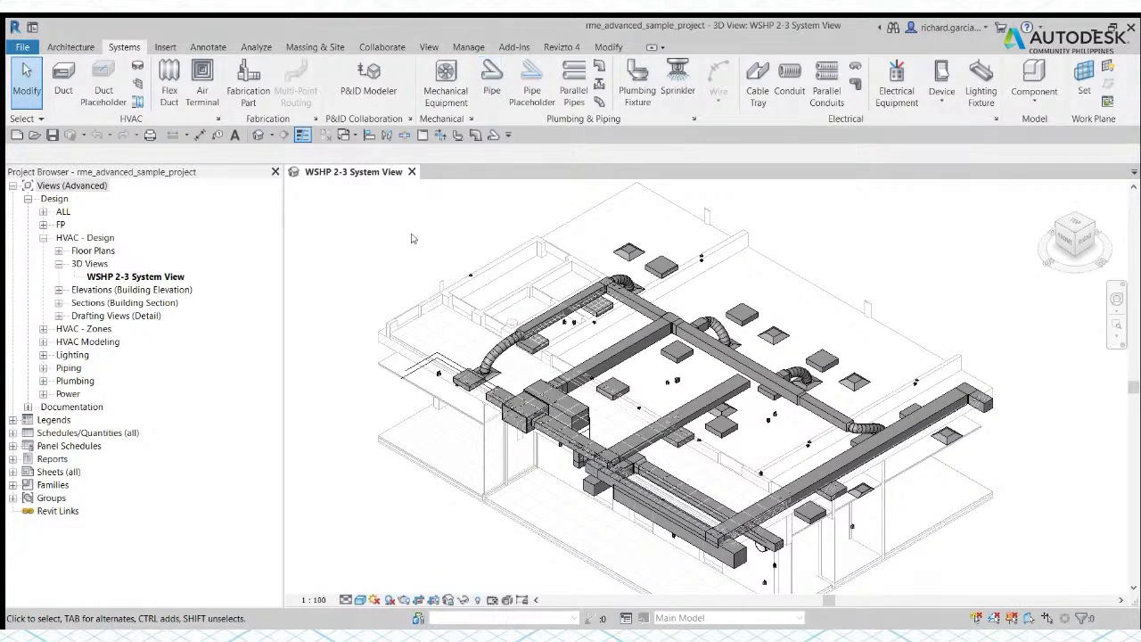
pyautogui.press('p')
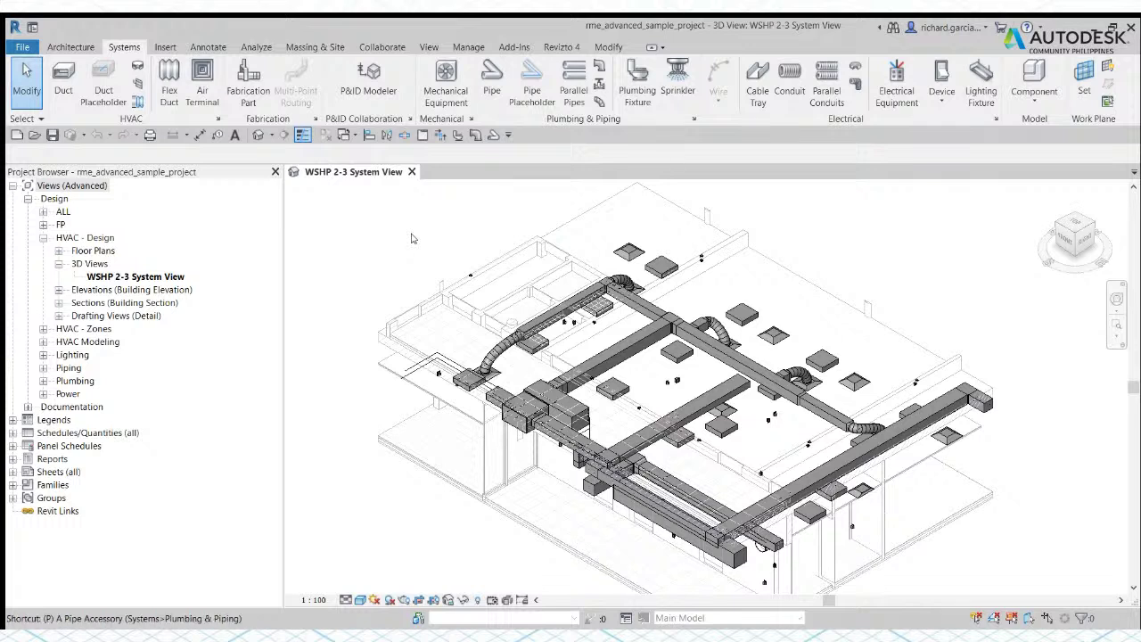
pyautogui.press('i')
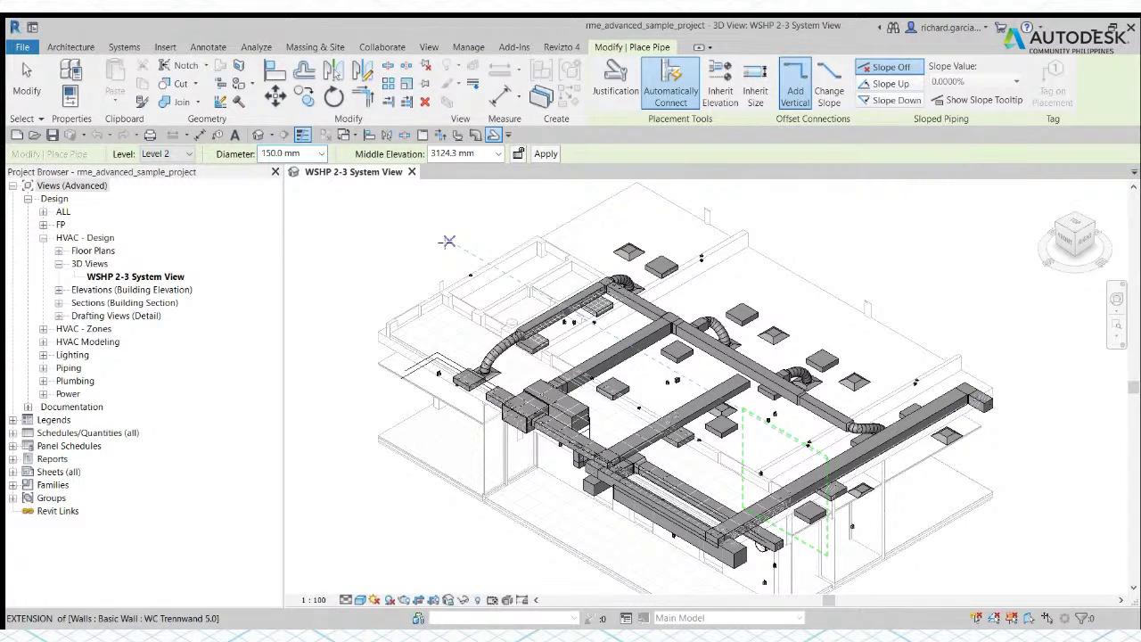
pyautogui.click(27, 80)
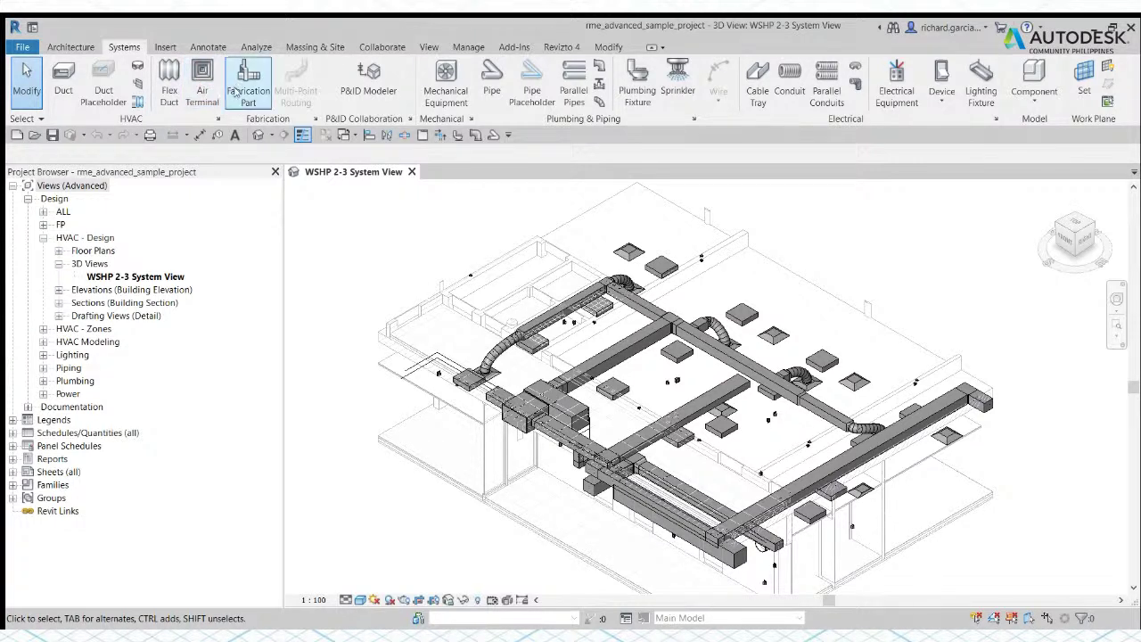
pyautogui.click(231, 90)
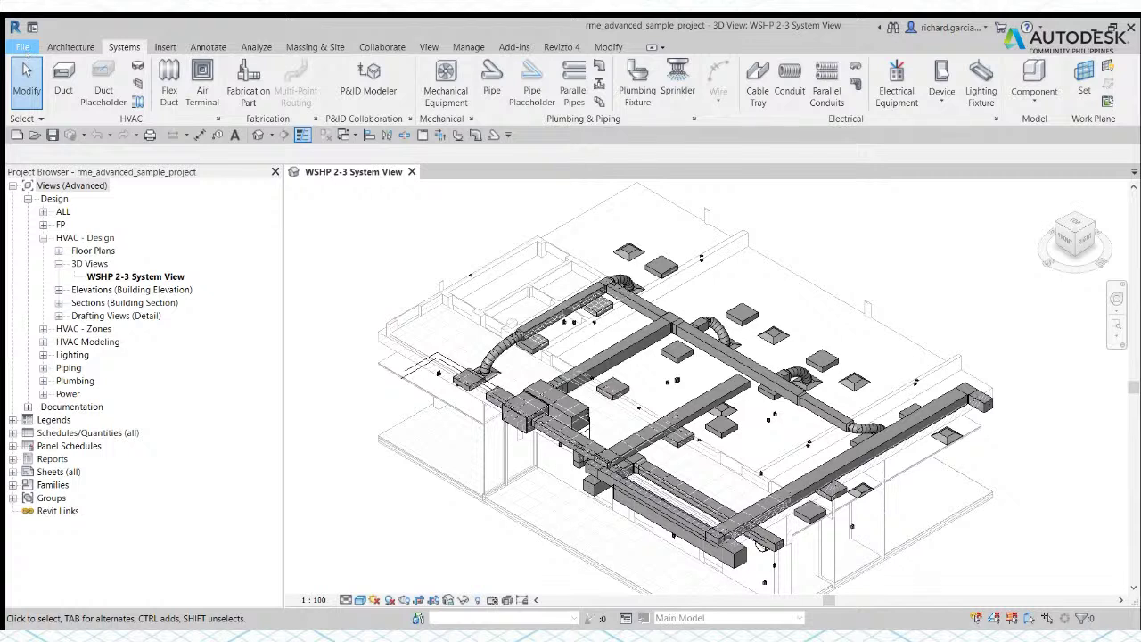
pyautogui.click(22, 46)
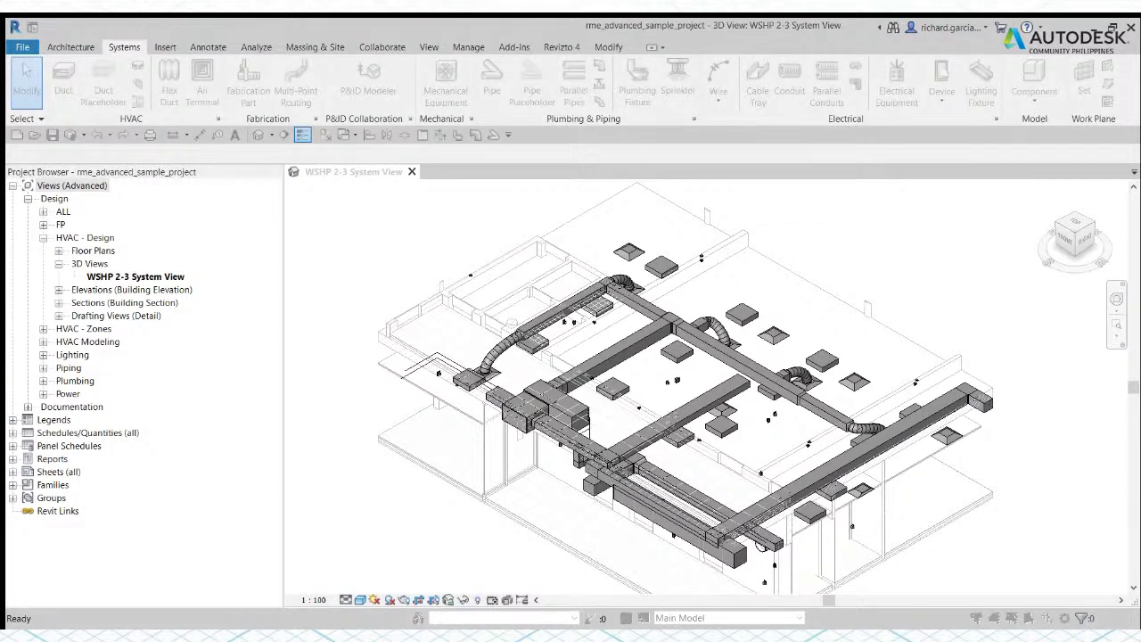
pyautogui.click(73, 48)
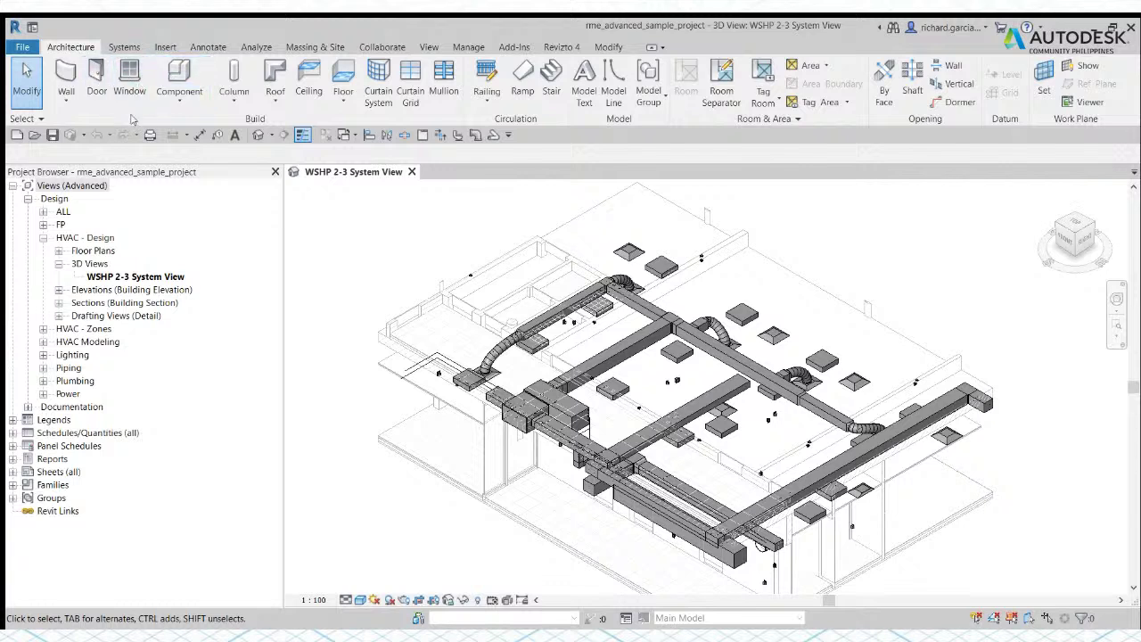
pyautogui.click(127, 47)
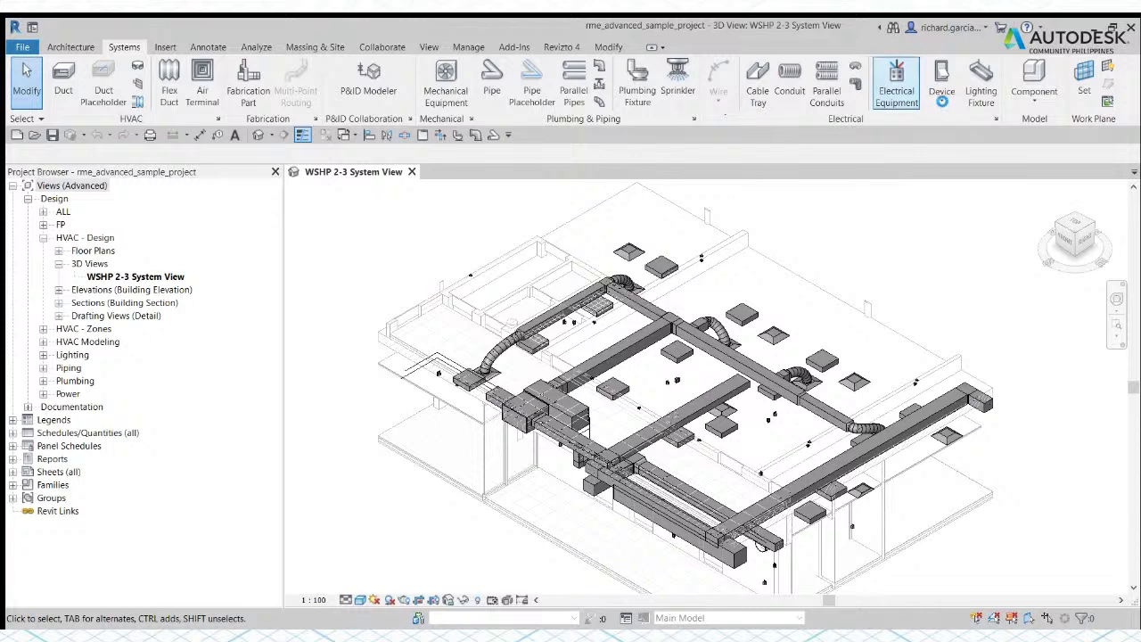
pyautogui.click(943, 104)
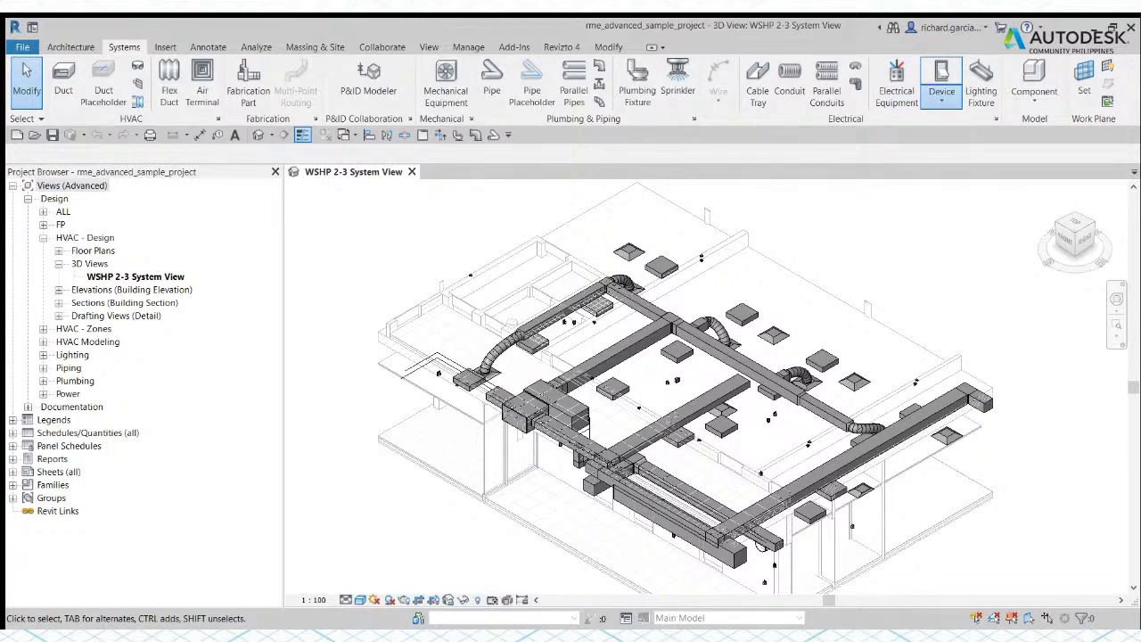
pyautogui.click(945, 105)
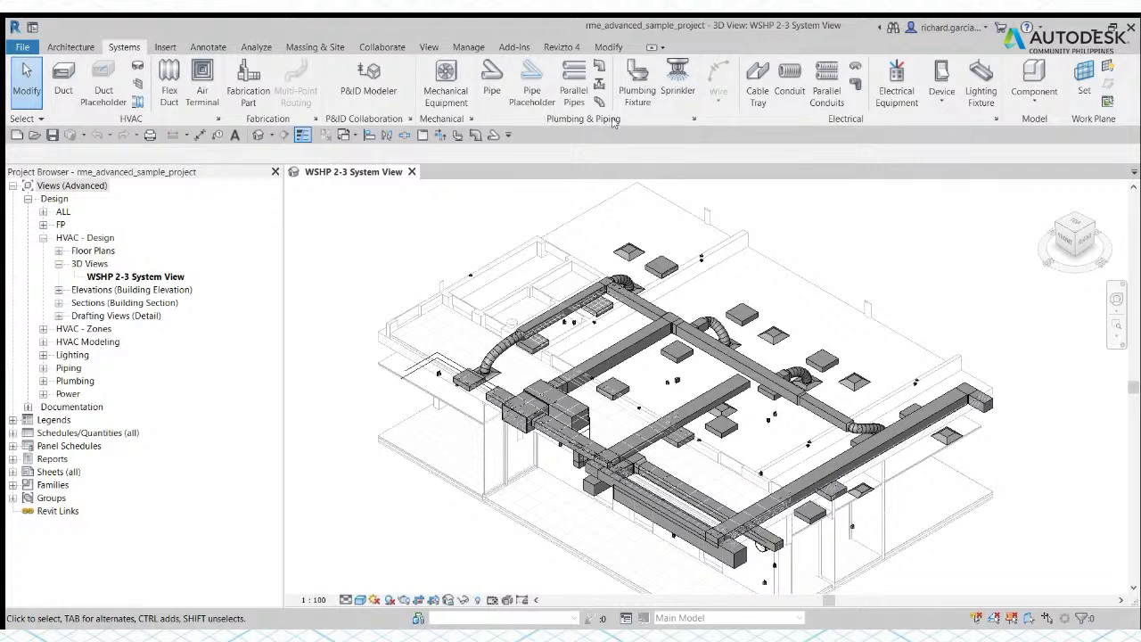
pyautogui.click(693, 119)
pyautogui.click(195, 49)
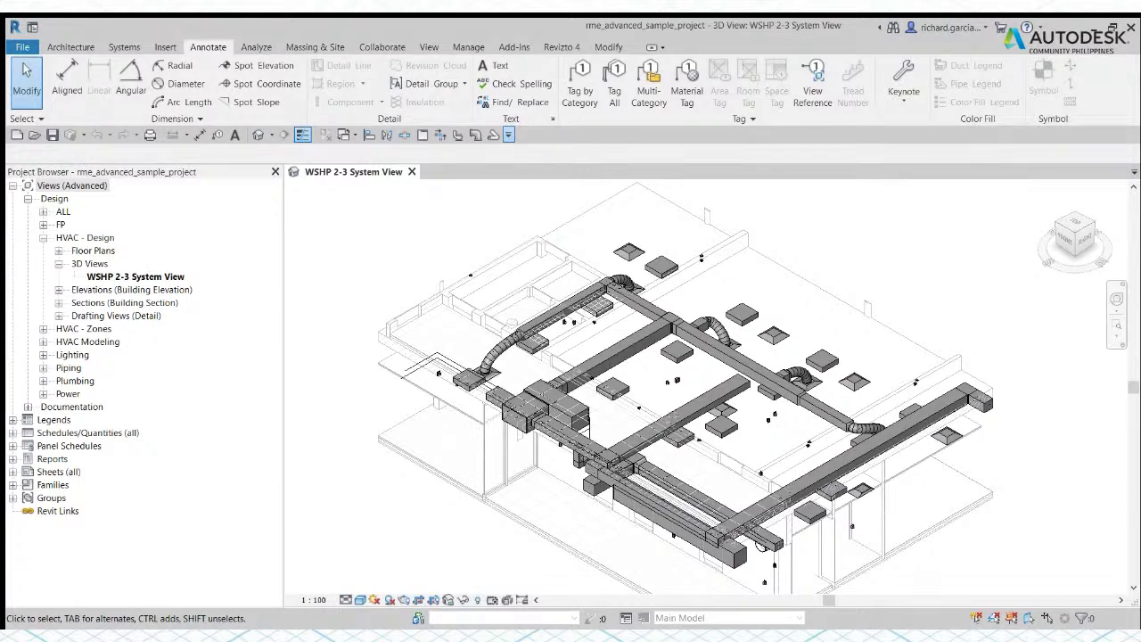
# - Show the Quick Access Toolbar above the ribbon
pyautogui.click(508, 134)
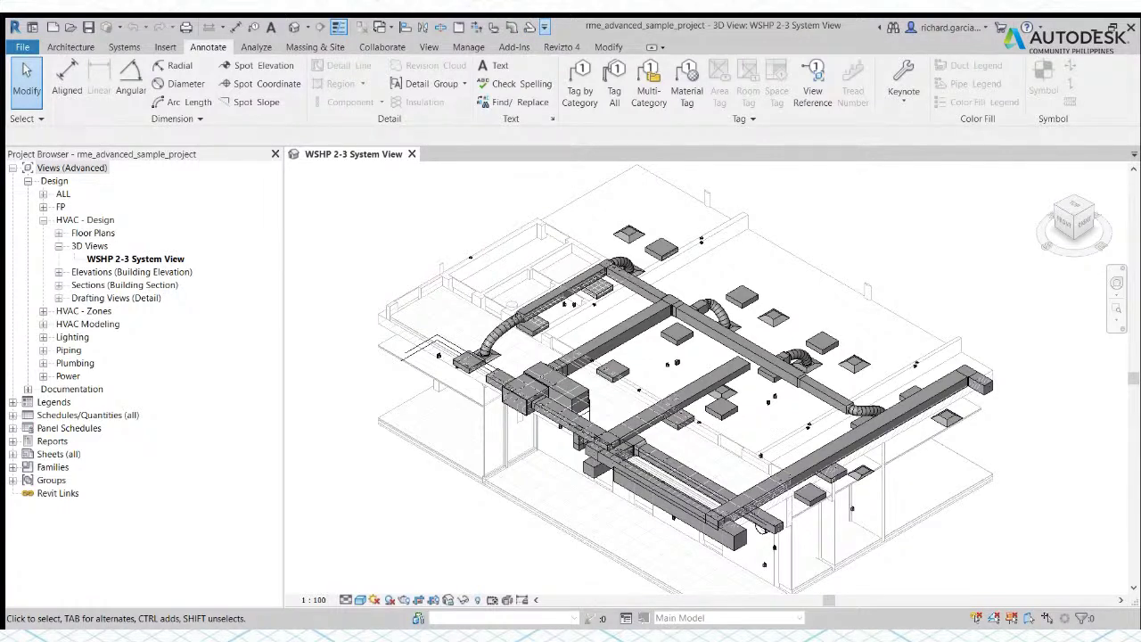
# - Return the Quick Access Toolbar below the ribbon and bring up the Systems tools
pyautogui.click(545, 26)
pyautogui.click(606, 383)
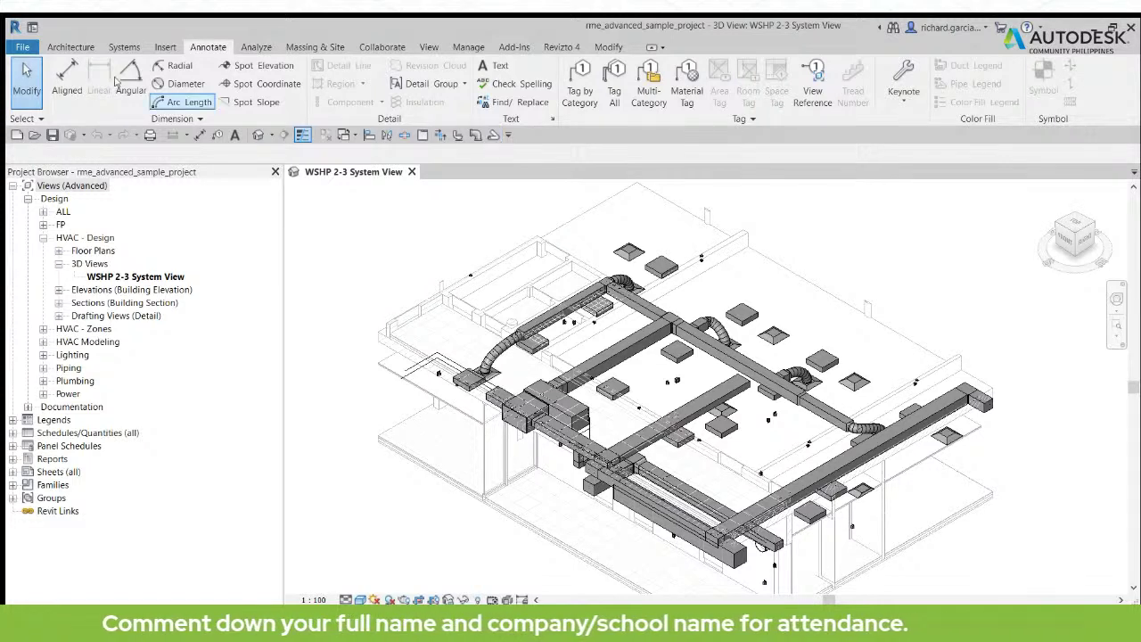
pyautogui.click(125, 46)
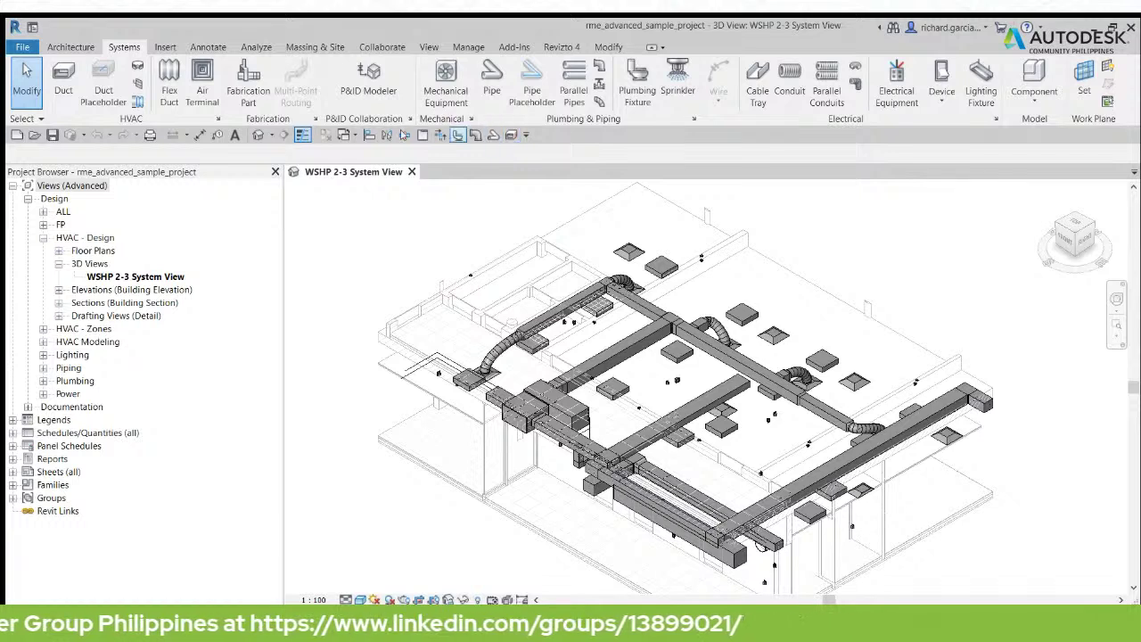
# - Switch to the Annotate tools and back to the Systems tools
pyautogui.click(208, 48)
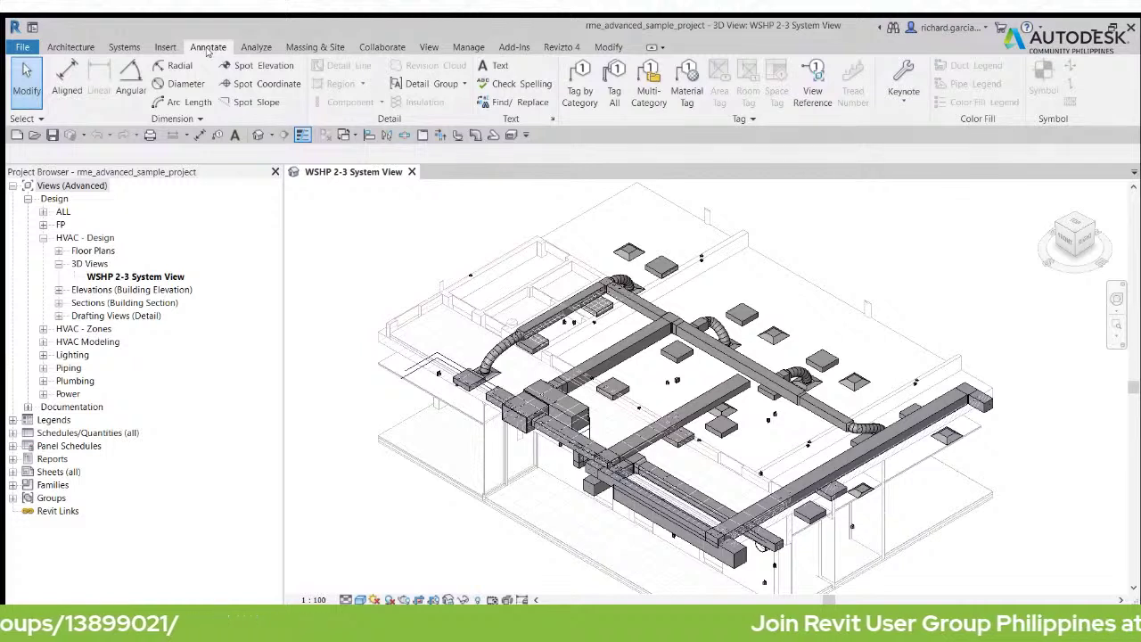
pyautogui.click(123, 49)
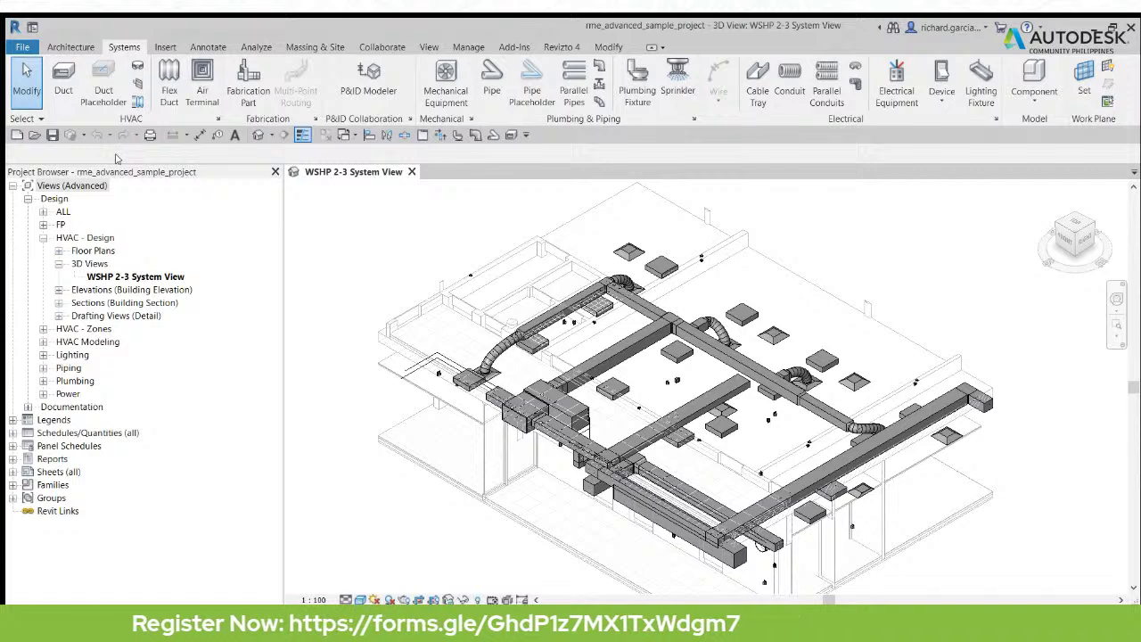
# - Start the Pipe tool twice, ending each placement with Modify to return to selection
pyautogui.click(493, 80)
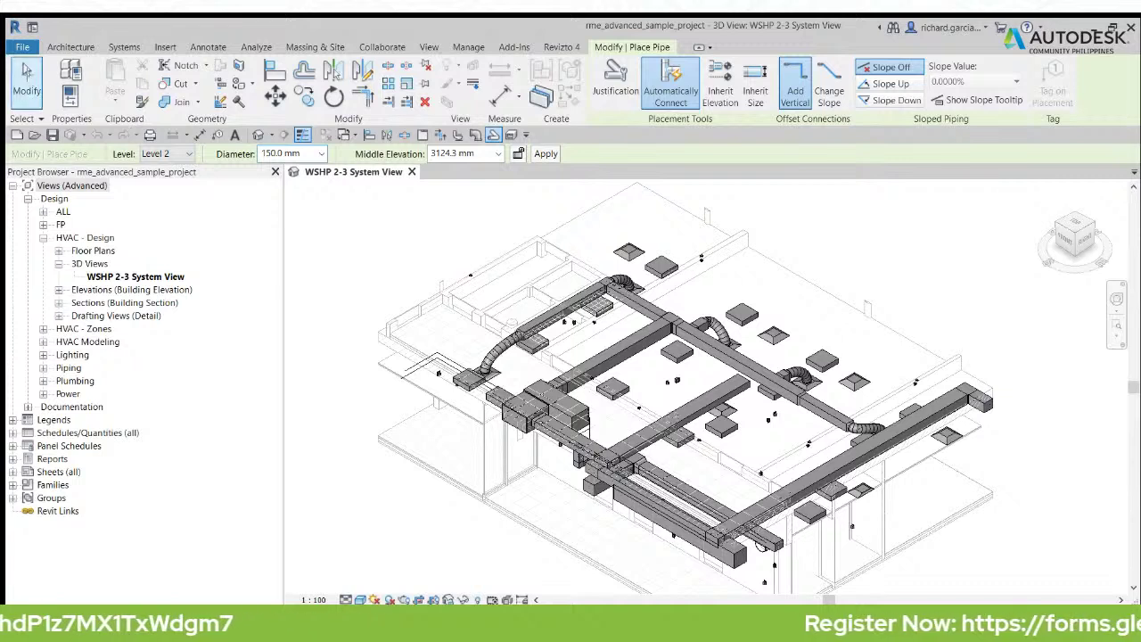
pyautogui.click(27, 78)
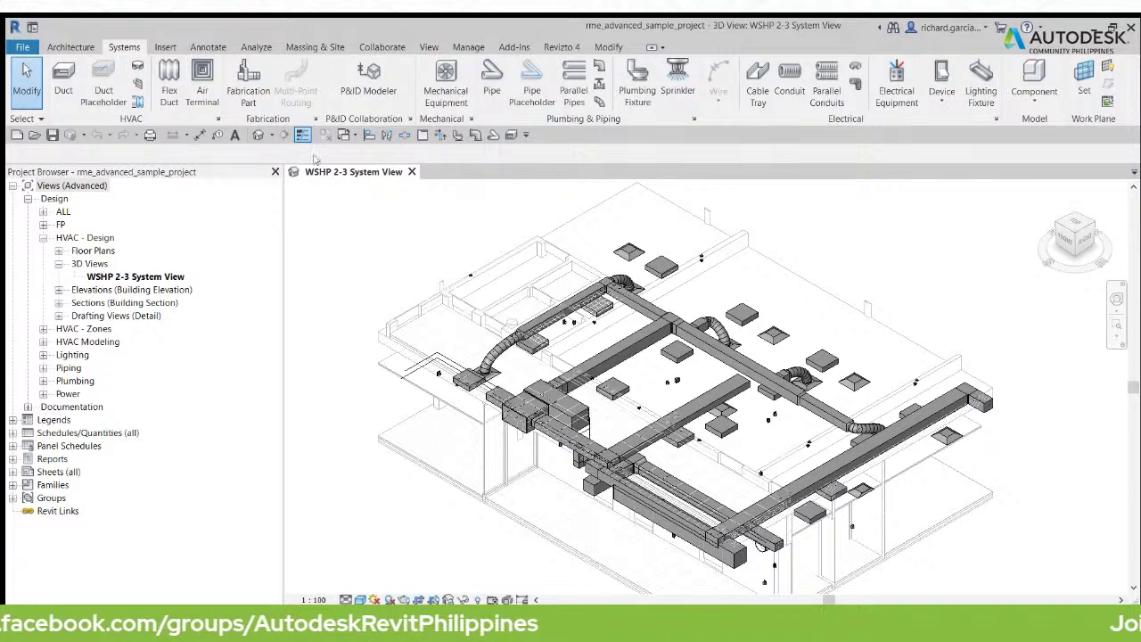
pyautogui.click(489, 77)
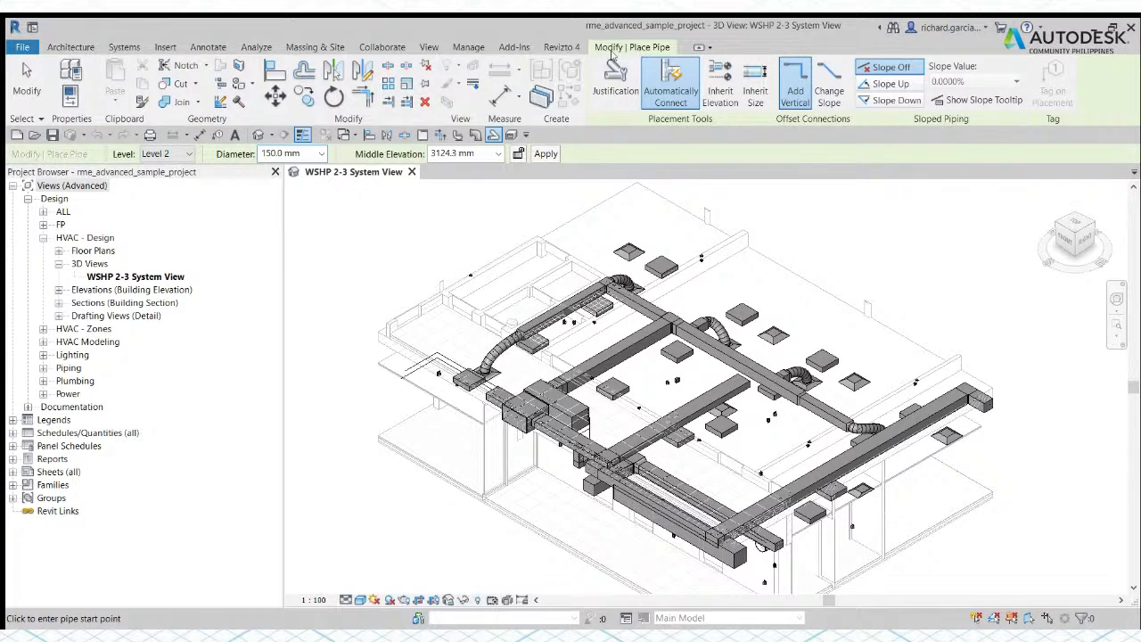
pyautogui.click(27, 83)
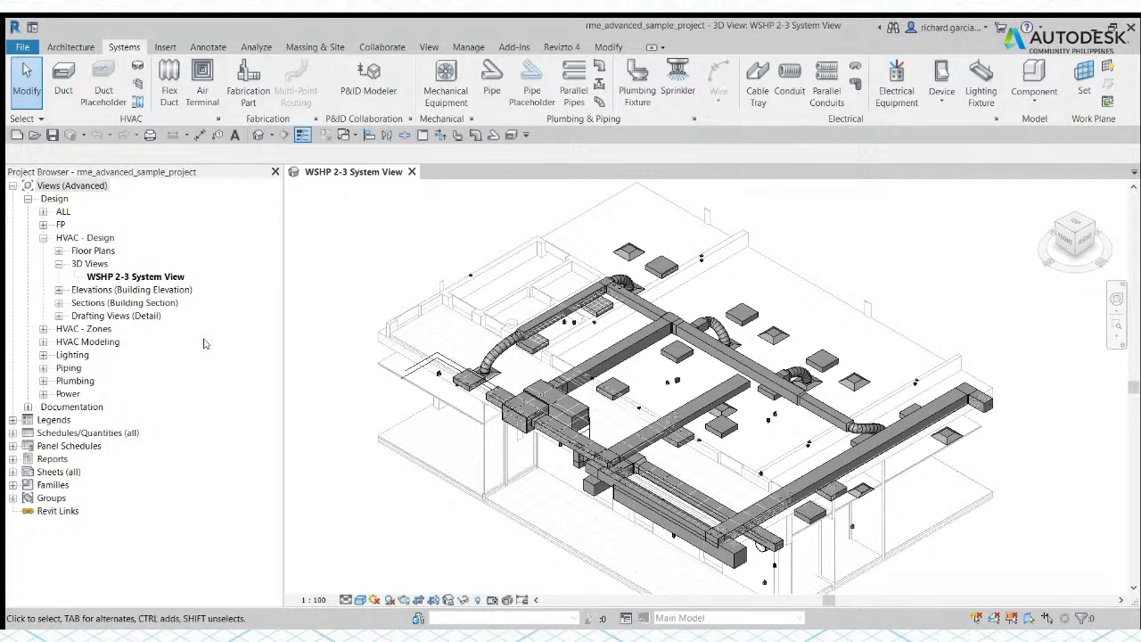
pyautogui.click(274, 172)
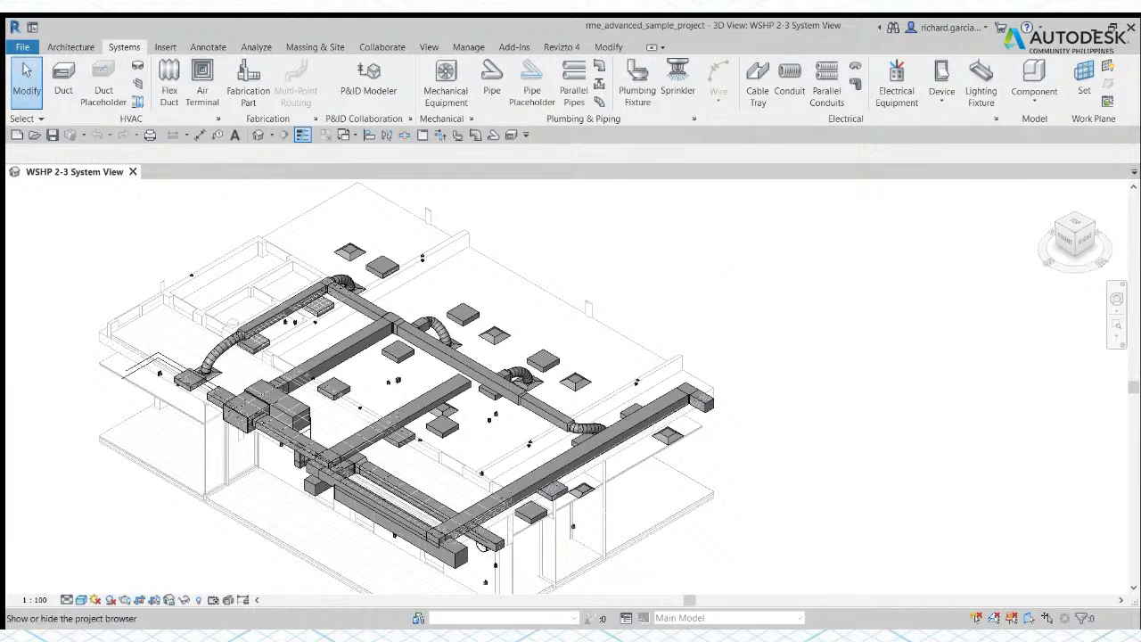
pyautogui.click(302, 135)
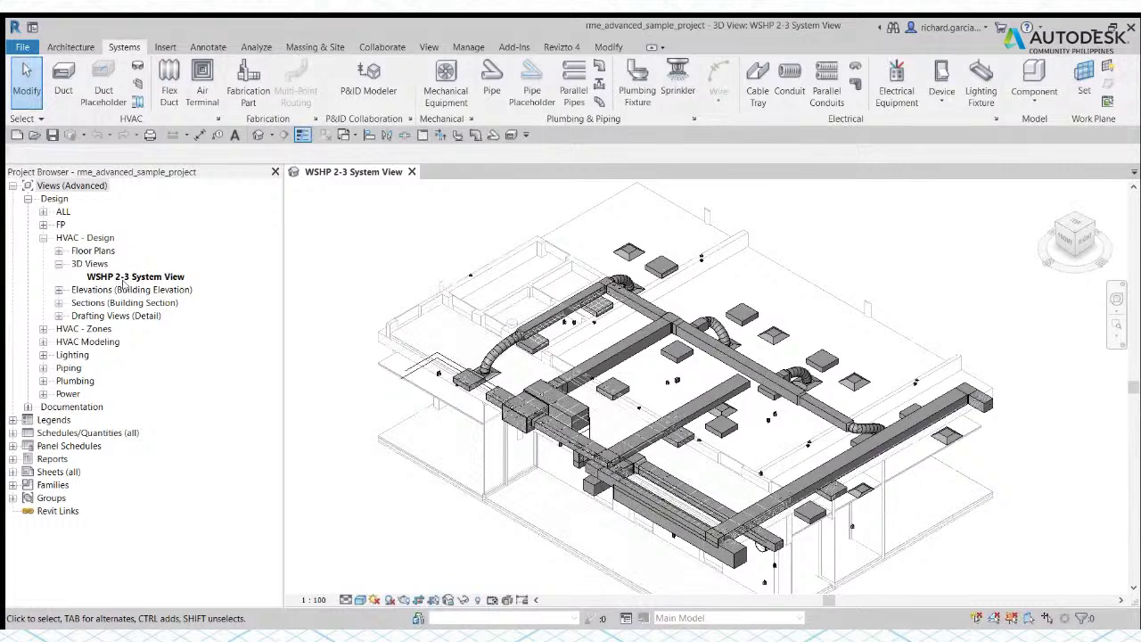
pyautogui.click(218, 219)
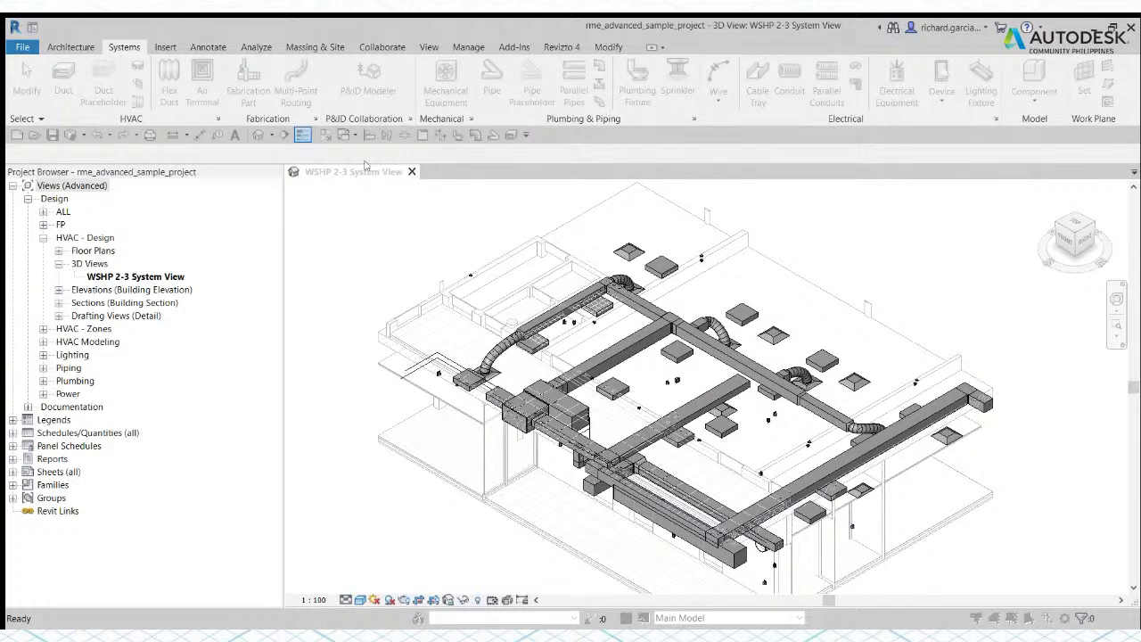
pyautogui.click(72, 185)
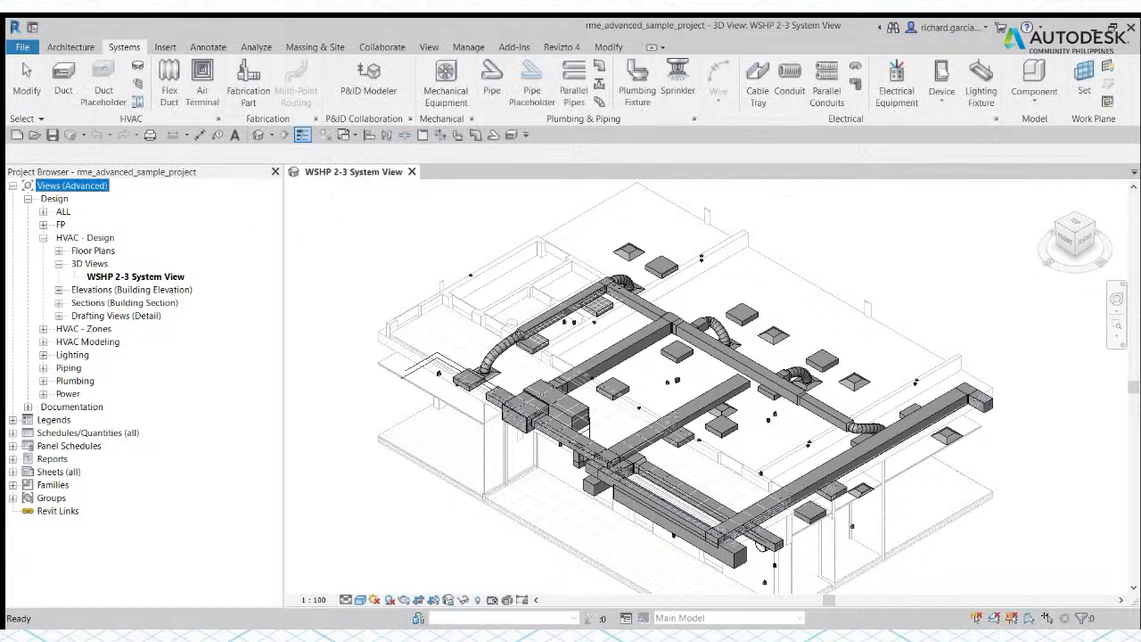
# - Expand every branch under Views (Advanced), review the full tree, then fold it back to top-level categories
pyautogui.press('KP_Multiply')
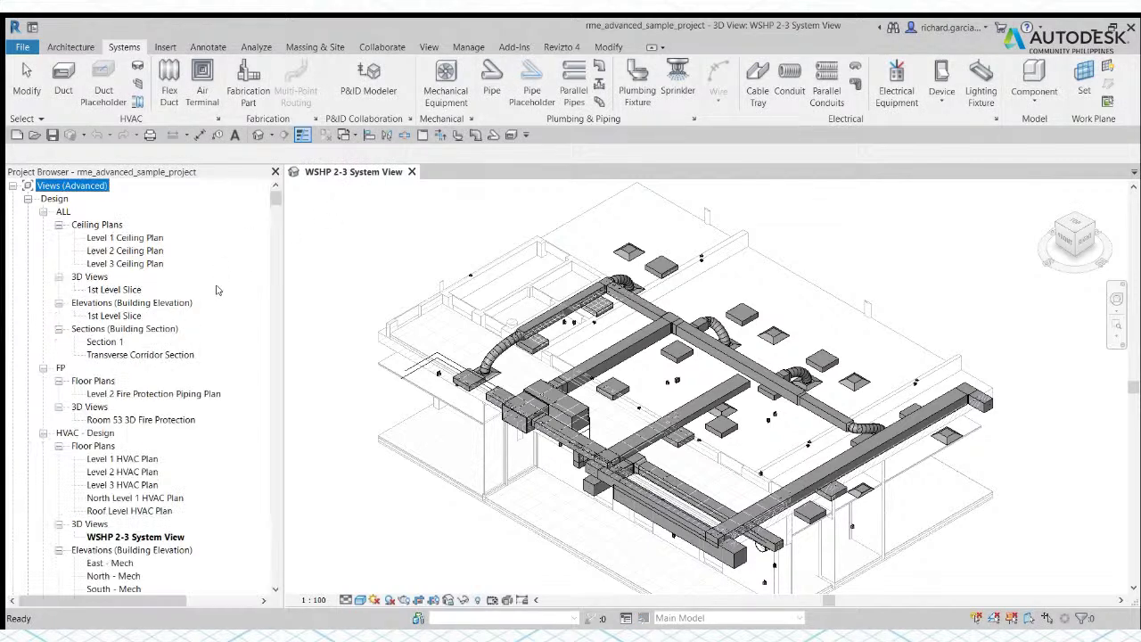
pyautogui.scroll(-5, 197, 258)
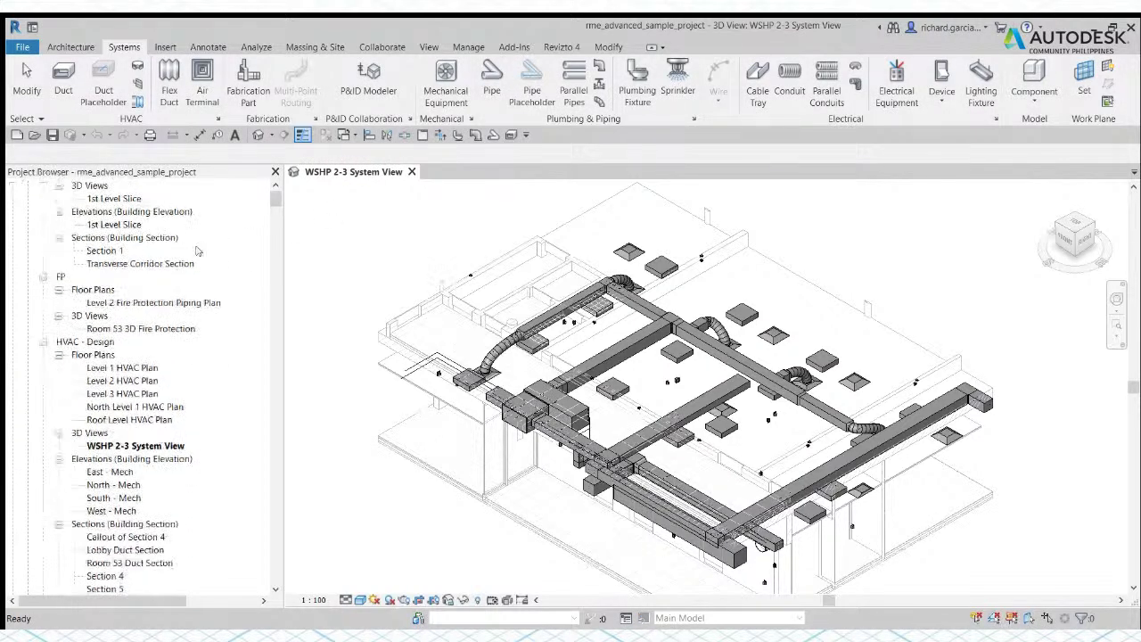
pyautogui.scroll(-10, 197, 260)
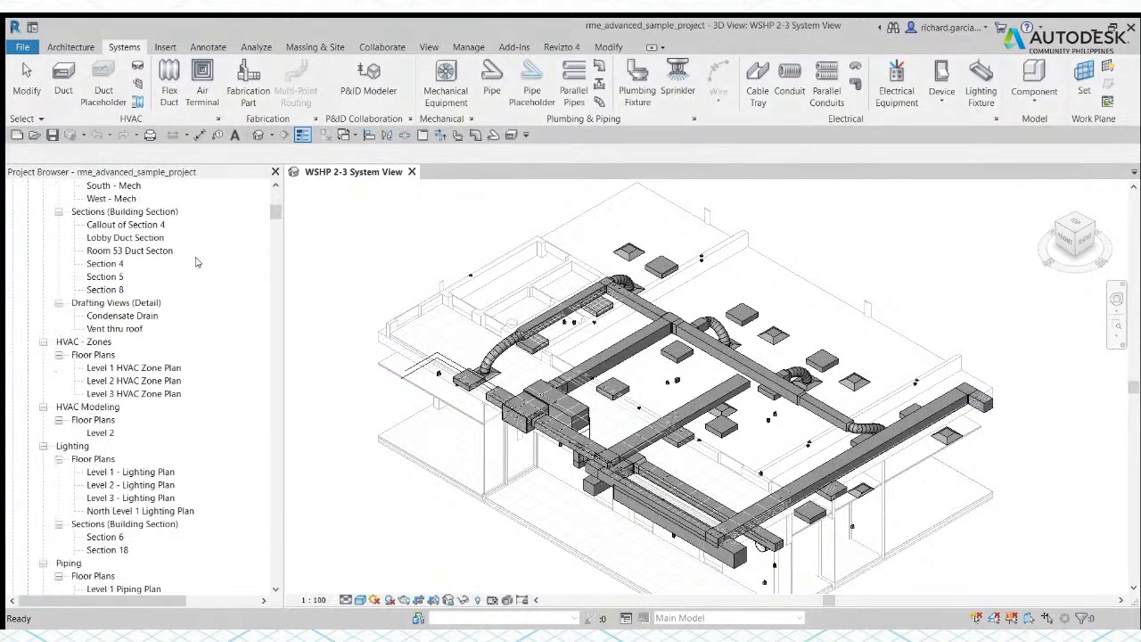
pyautogui.scroll(-4, 197, 263)
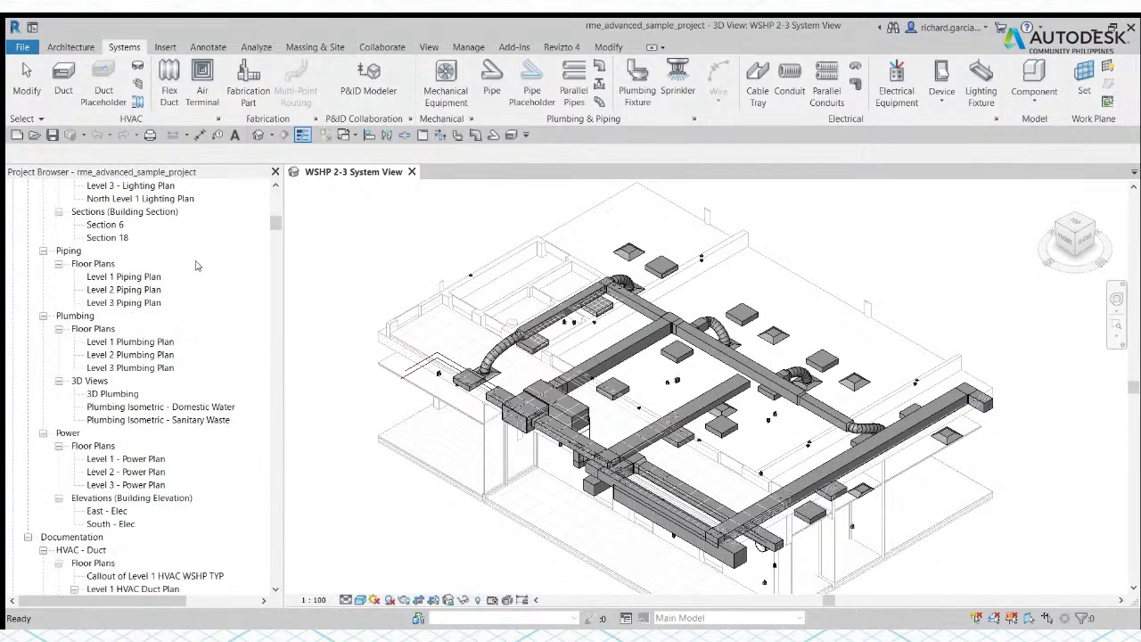
pyautogui.scroll(12, 197, 265)
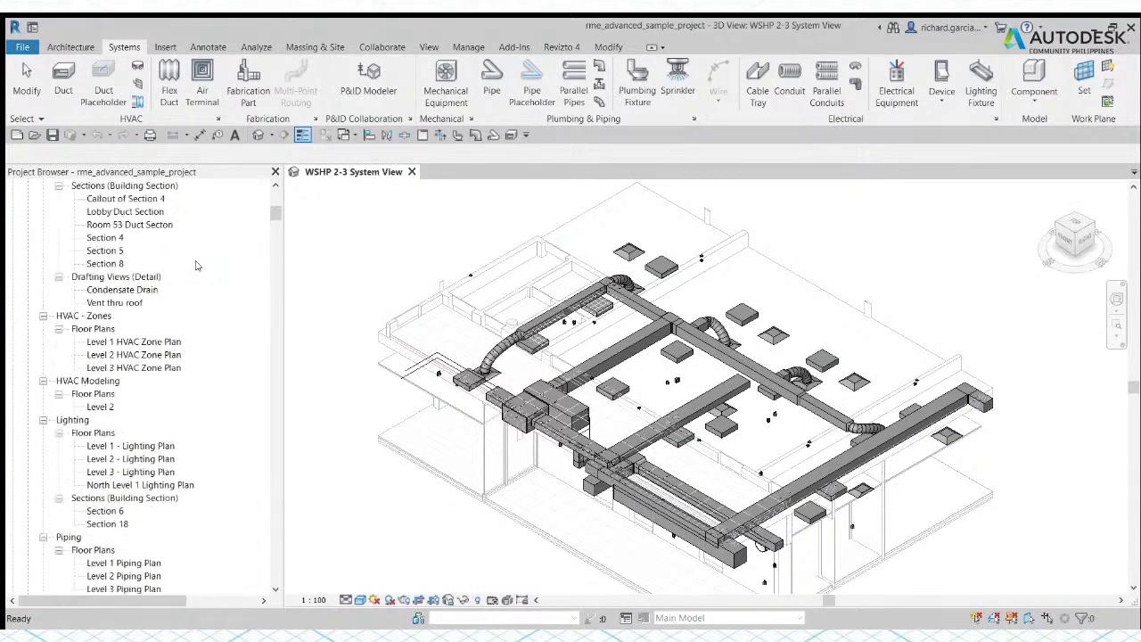
pyautogui.scroll(3, 197, 265)
pyautogui.scroll(-2, 197, 264)
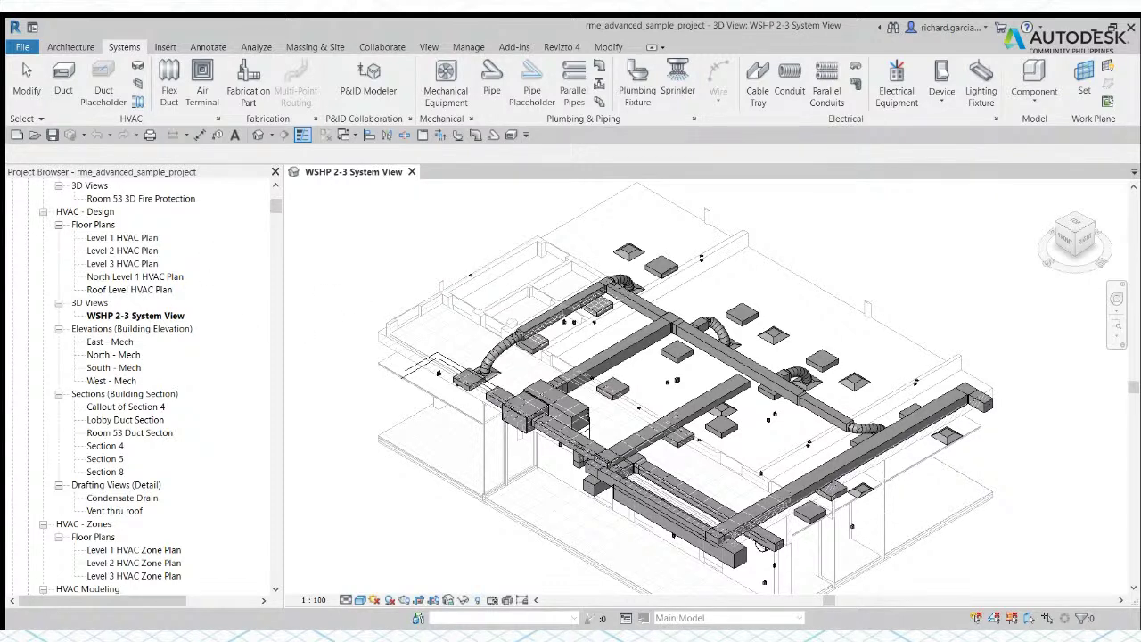
pyautogui.press('Left')
pyautogui.press('Left')
pyautogui.press('Left')
pyautogui.press('Left')
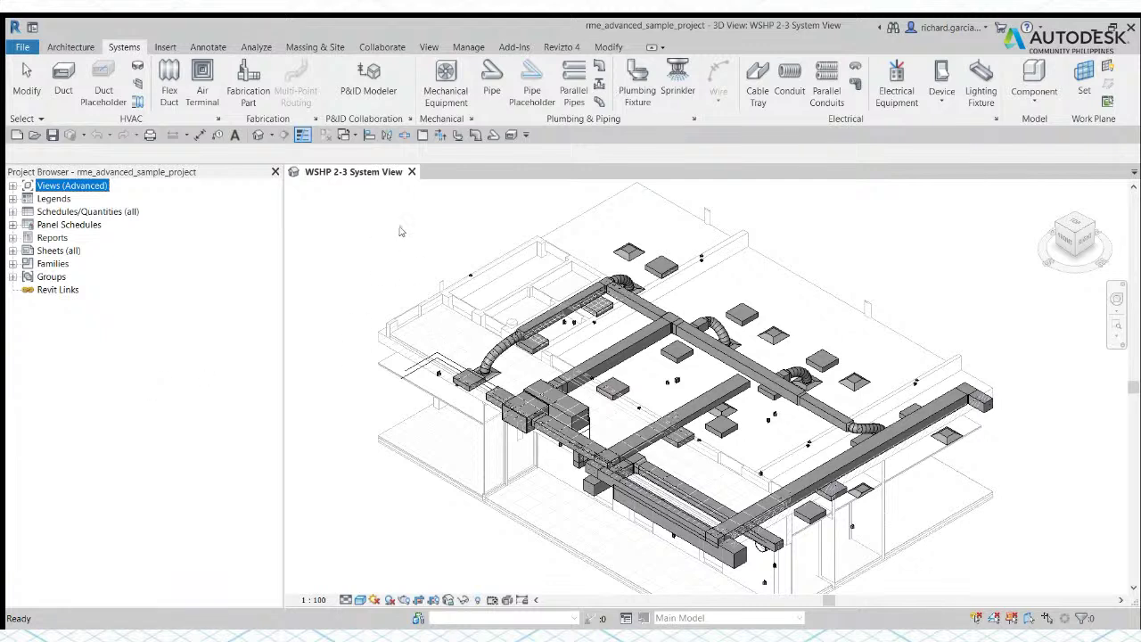
# - Show the 3D view's Properties palette docked right beside the Project Browser, panning the duct model left
pyautogui.click(332, 233)
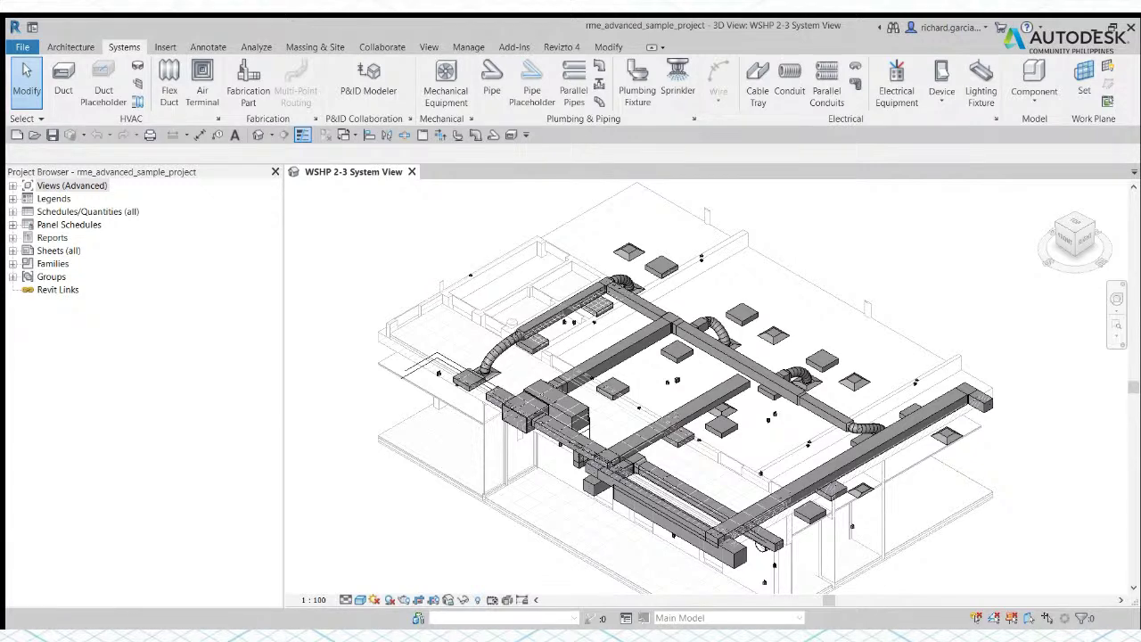
pyautogui.hotkey('ctrl', '1')
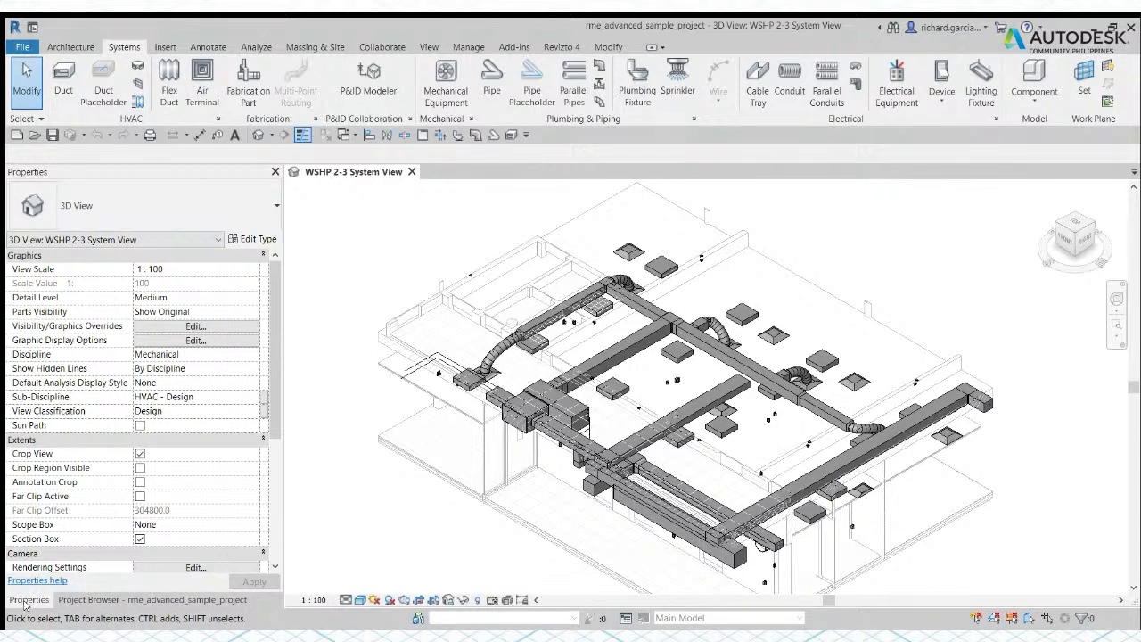
pyautogui.click(152, 599)
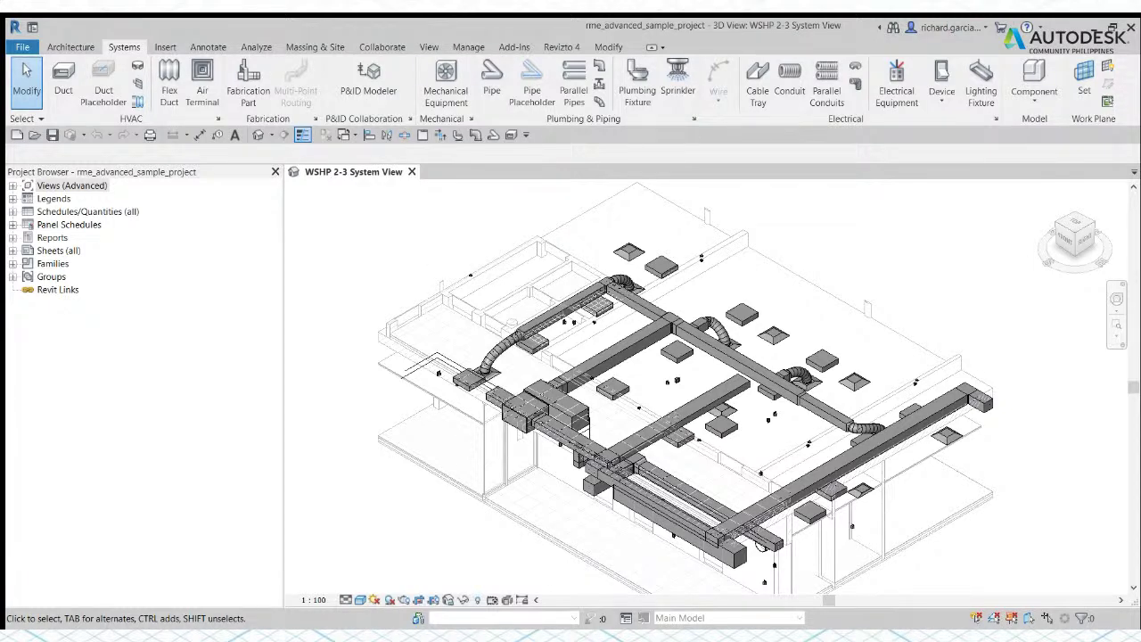
pyautogui.hotkey('ctrl', '1')
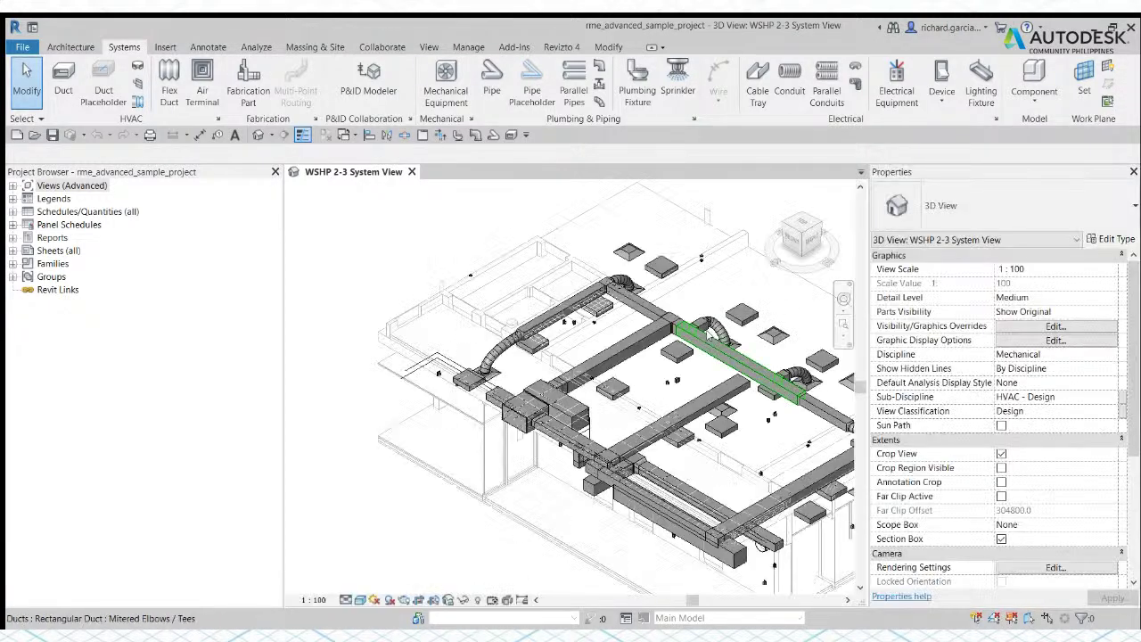
pyautogui.moveTo(617, 382); pyautogui.dragTo(556, 380, button='middle')
pyautogui.scroll(-3, 720, 281)
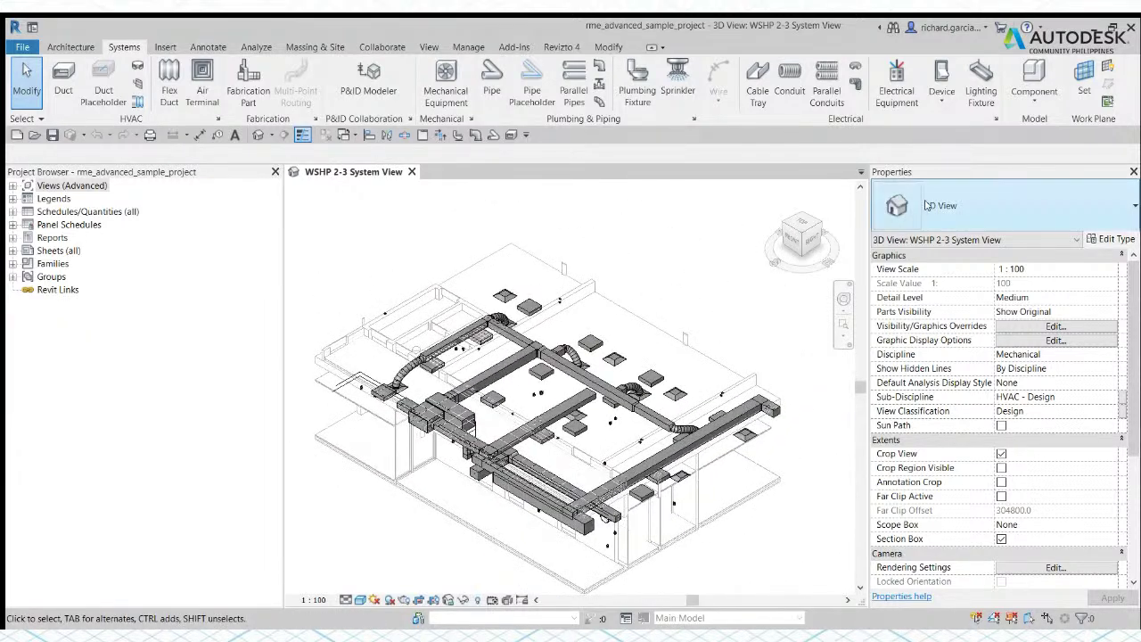
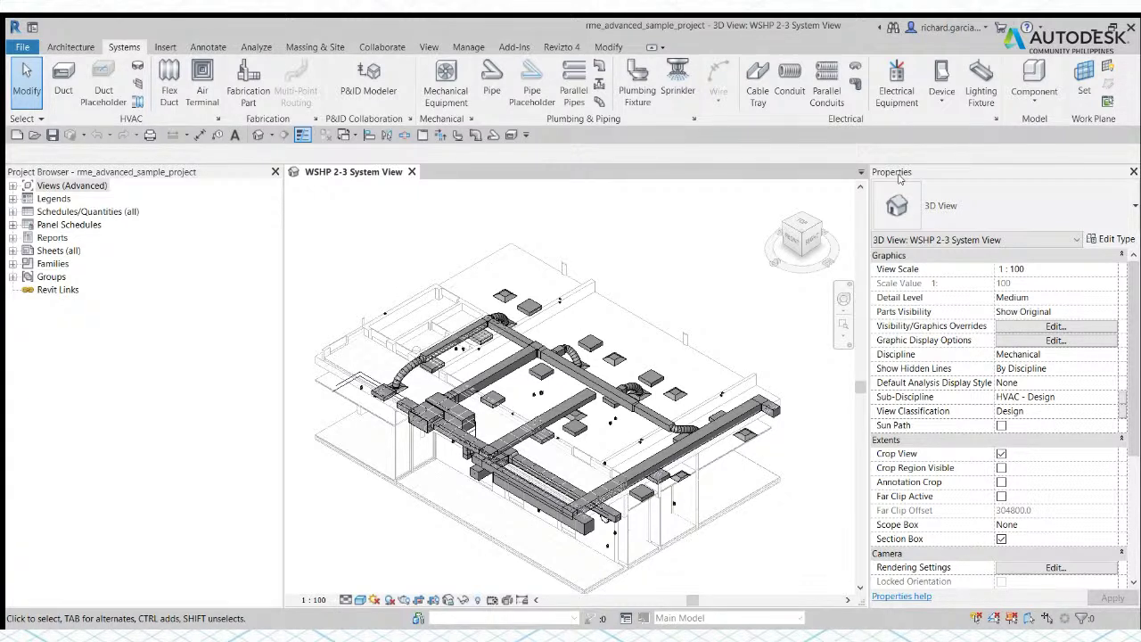
# - Pan and zoom in on the 600 x 600 return diffuser over the ductwork and select it
pyautogui.moveTo(691, 272); pyautogui.dragTo(681, 250, button='middle')
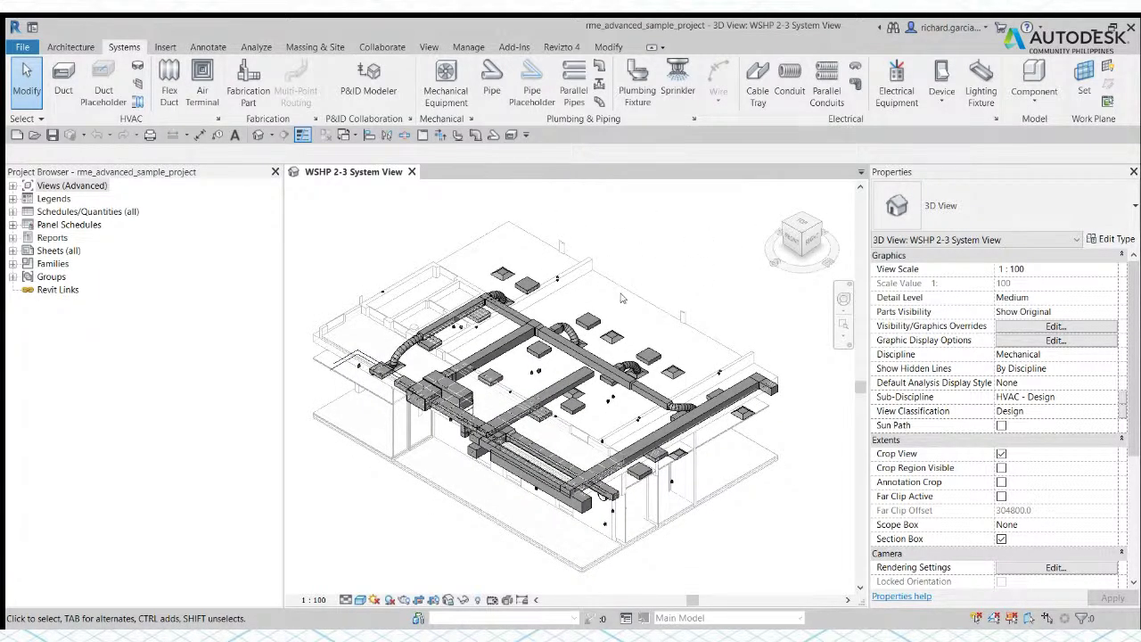
pyautogui.scroll(5, 622, 298)
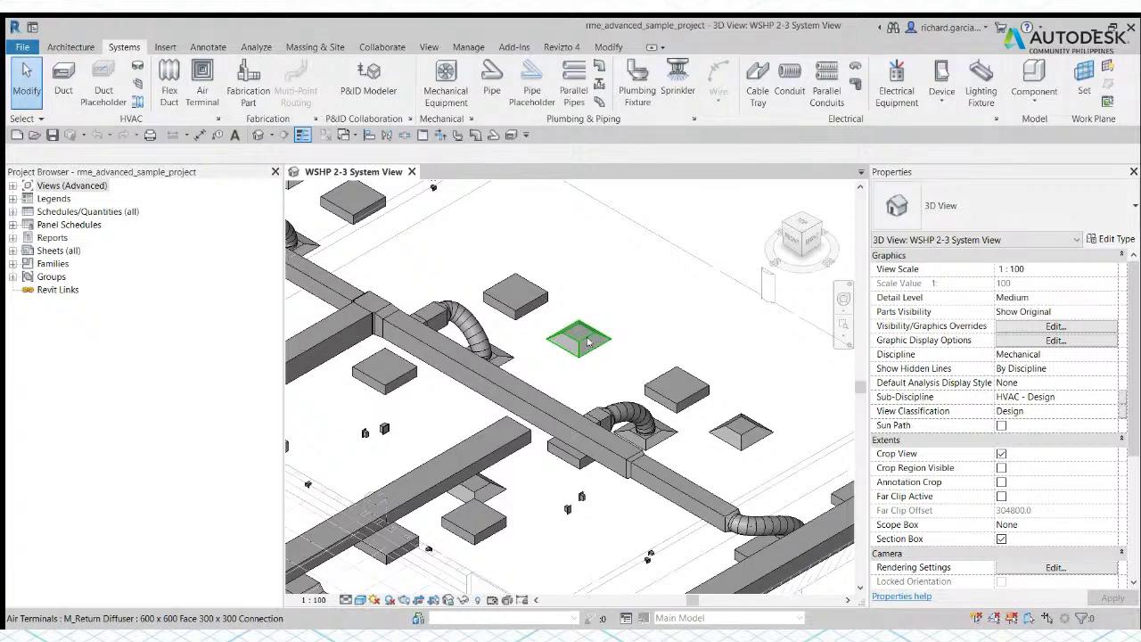
pyautogui.click(588, 341)
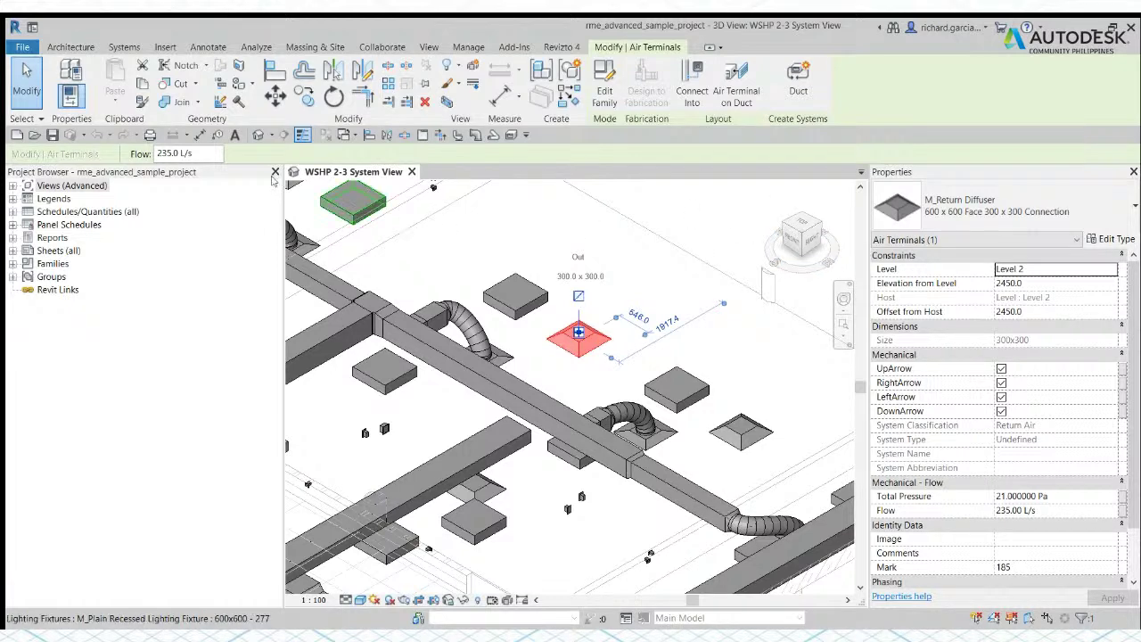
# - Deselect, reselect the M_Return Diffuser, view its type properties, then window-select around it
pyautogui.click(26, 78)
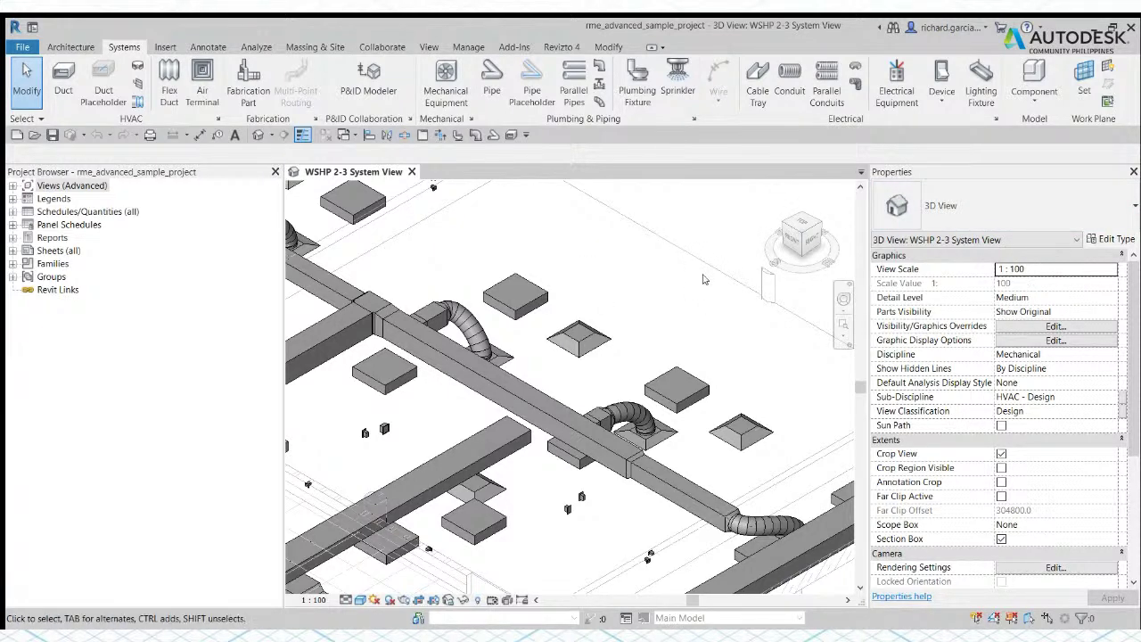
pyautogui.click(589, 339)
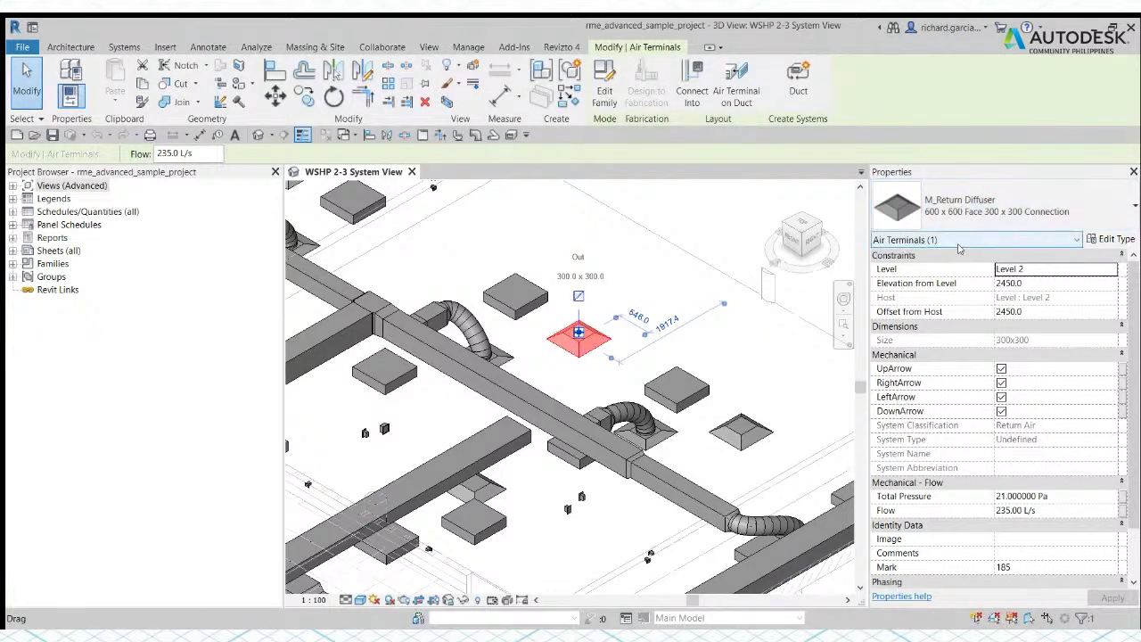
pyautogui.click(1112, 239)
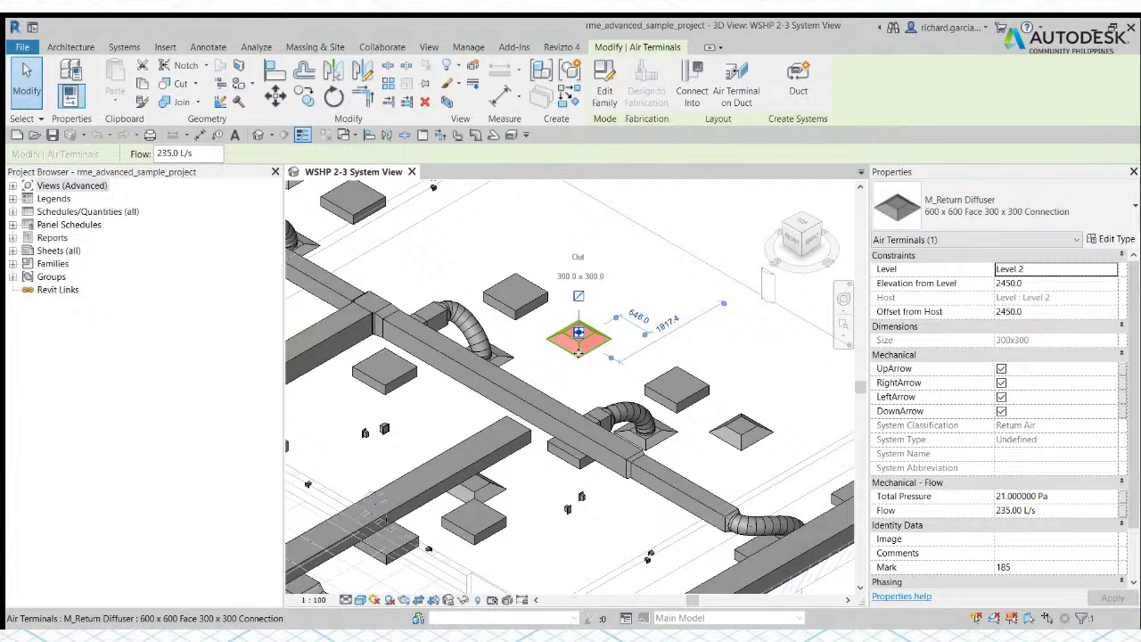
pyautogui.moveTo(448, 236); pyautogui.dragTo(639, 362)
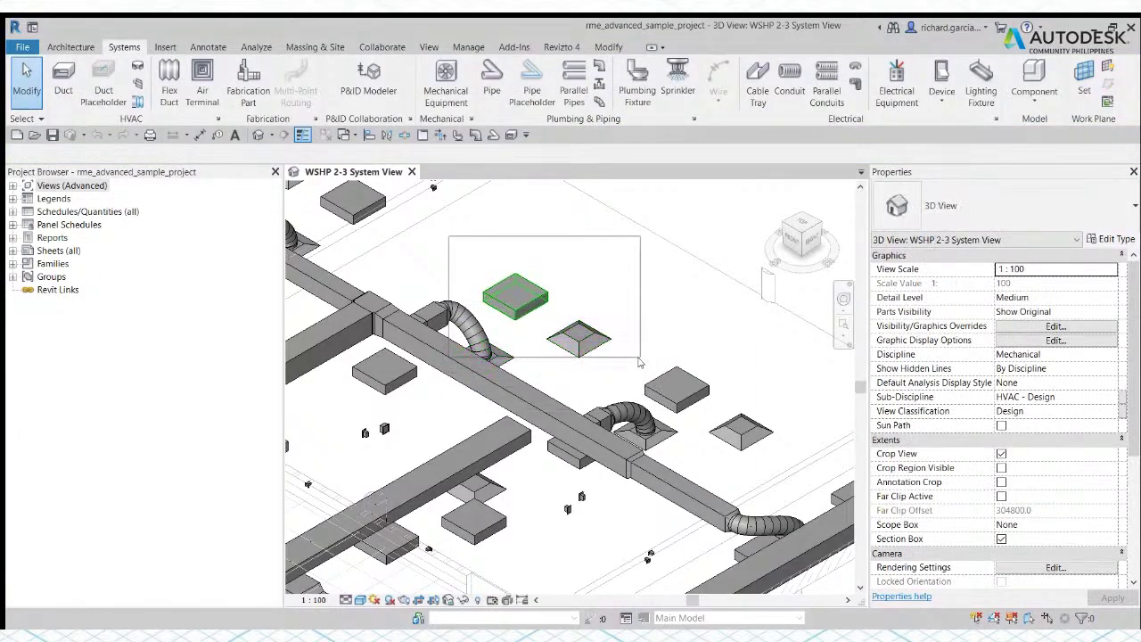
pyautogui.click(515, 296)
pyautogui.moveTo(459, 214); pyautogui.dragTo(640, 401)
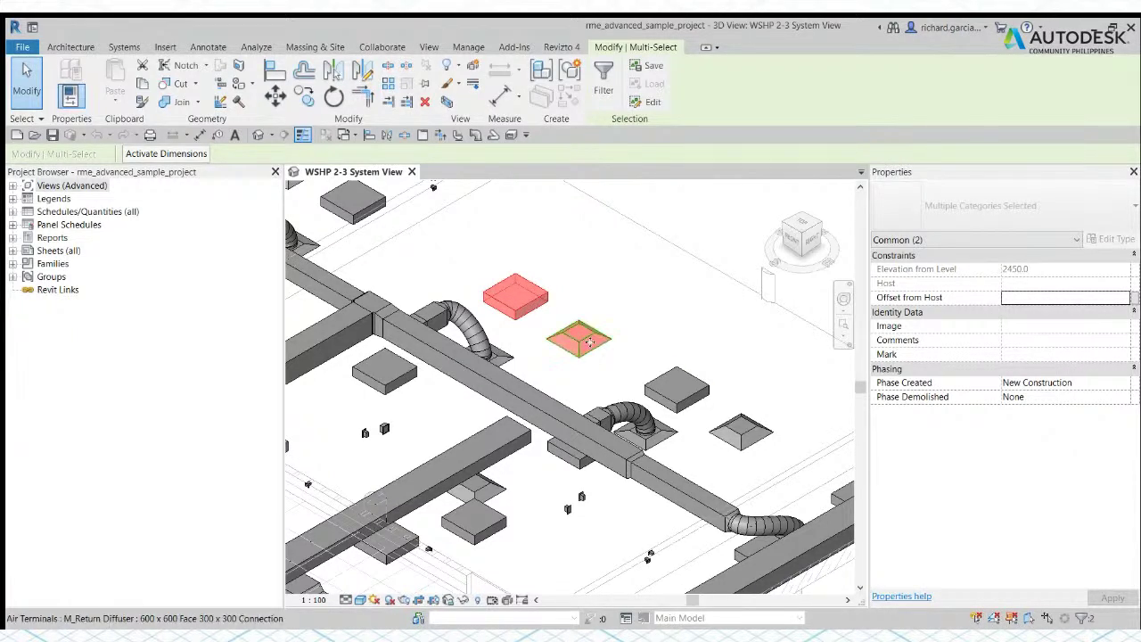
pyautogui.click(597, 264)
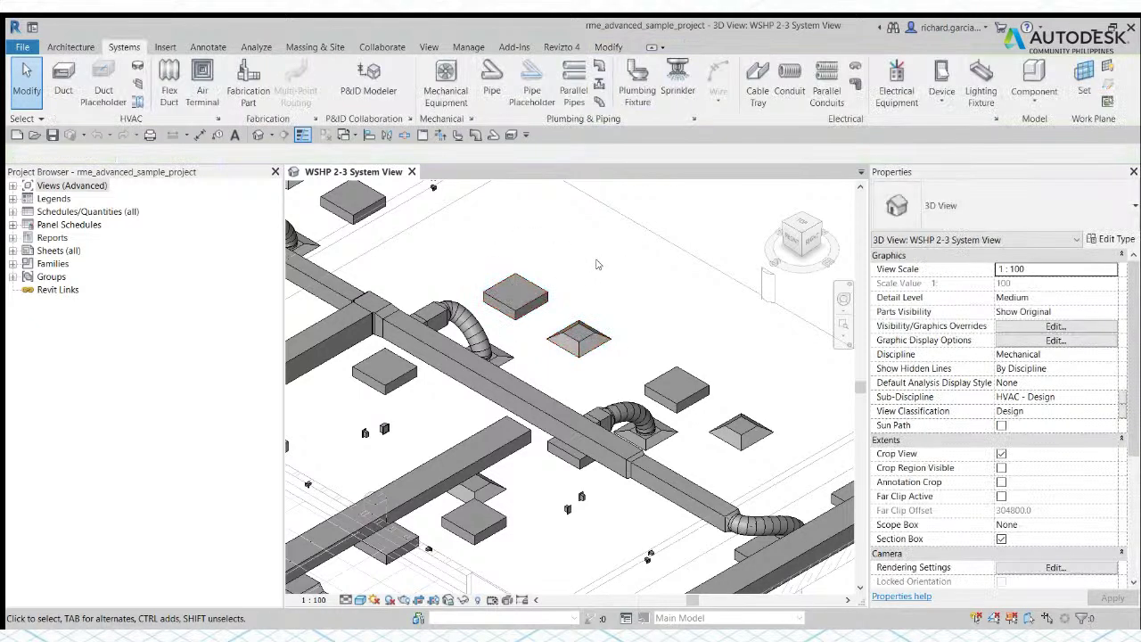
pyautogui.click(589, 335)
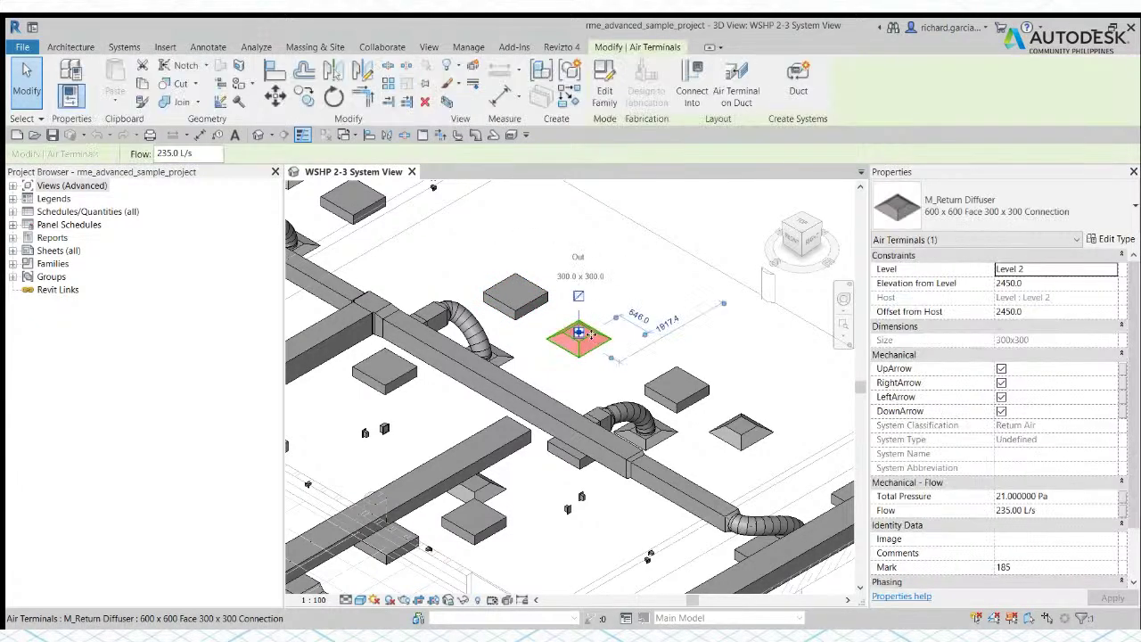
pyautogui.click(1114, 240)
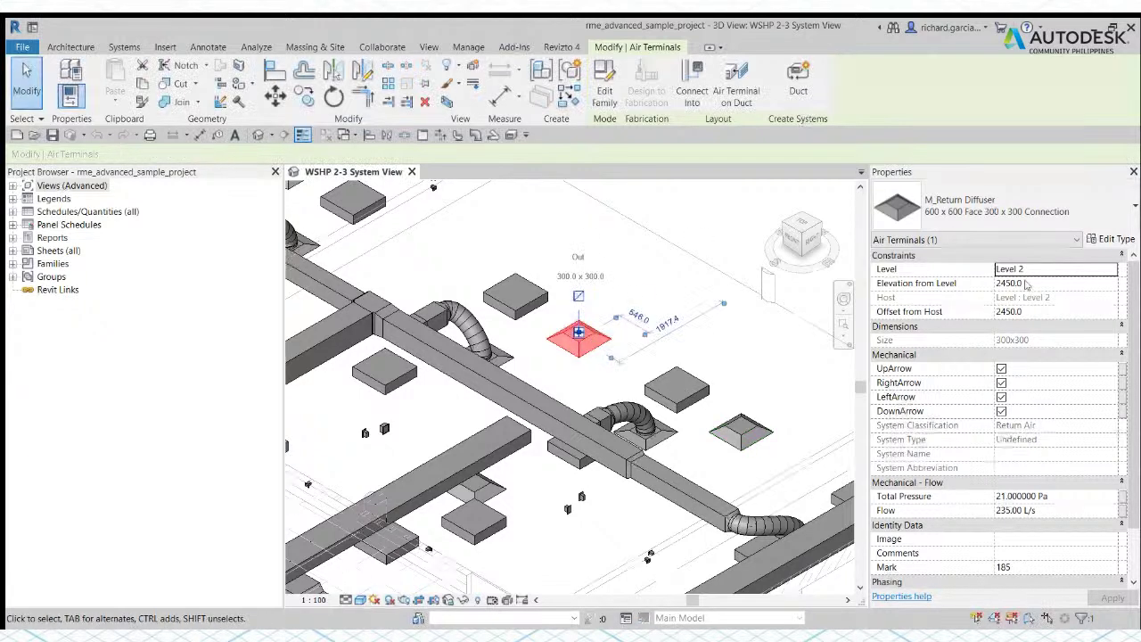
pyautogui.click(1111, 239)
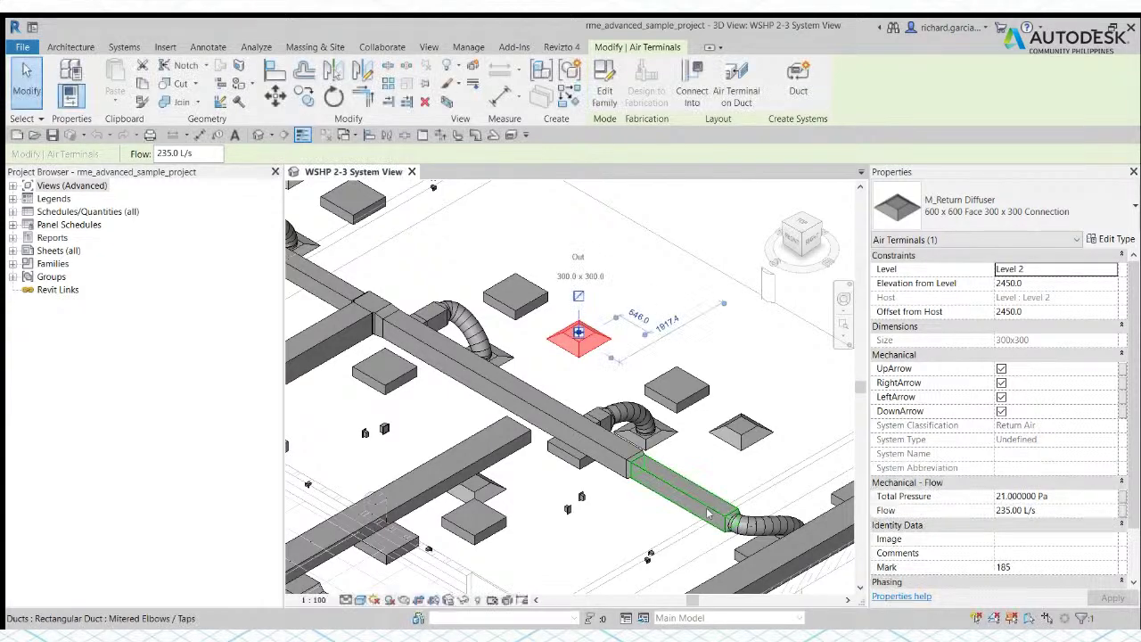
pyautogui.click(686, 206)
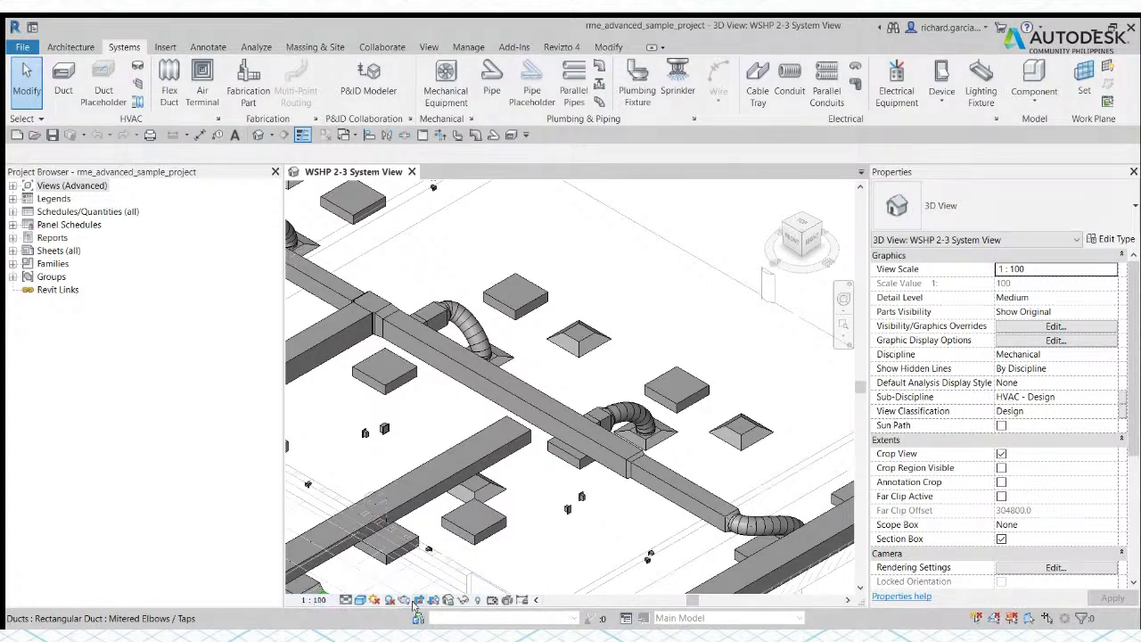
pyautogui.scroll(-4, 535, 397)
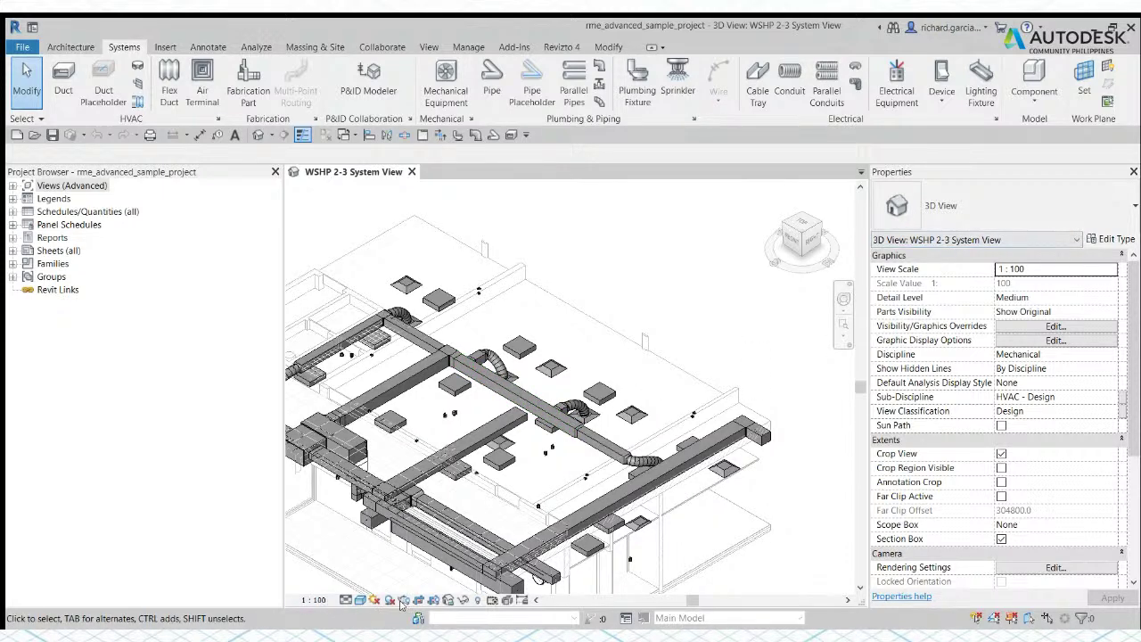
# - Orbit the model, then expand Views (Advanced) > Design > Piping > Floor Plans in the Project Browser
pyautogui.keyDown('shift'); pyautogui.moveTo(419, 513); pyautogui.dragTo(551, 334, button='middle'); pyautogui.keyUp('shift')
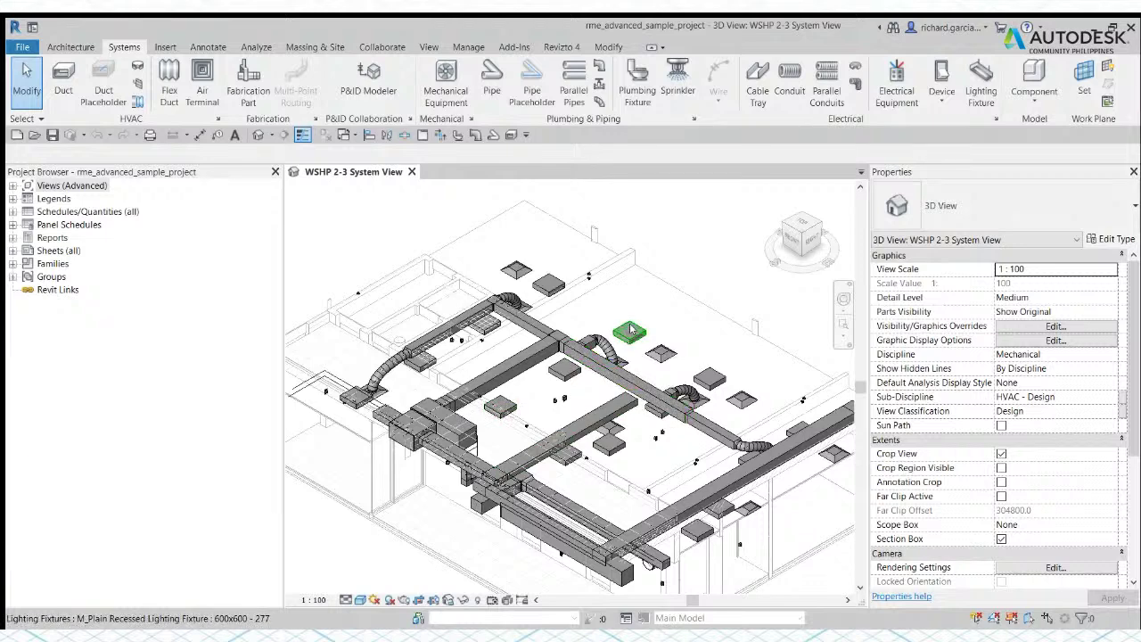
pyautogui.click(13, 186)
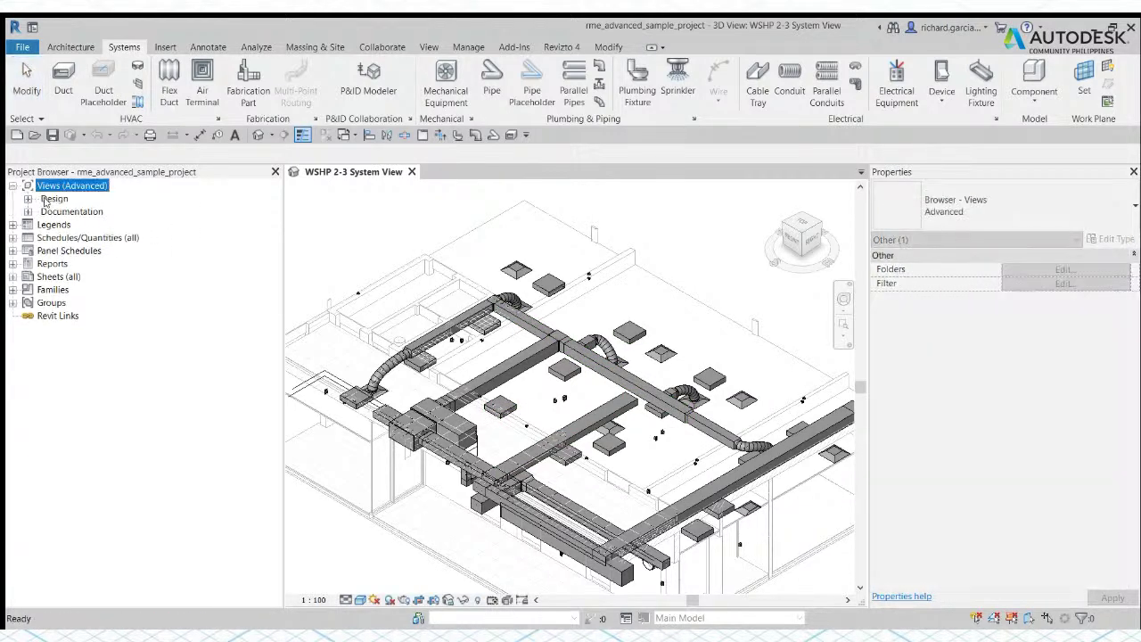
pyautogui.click(28, 199)
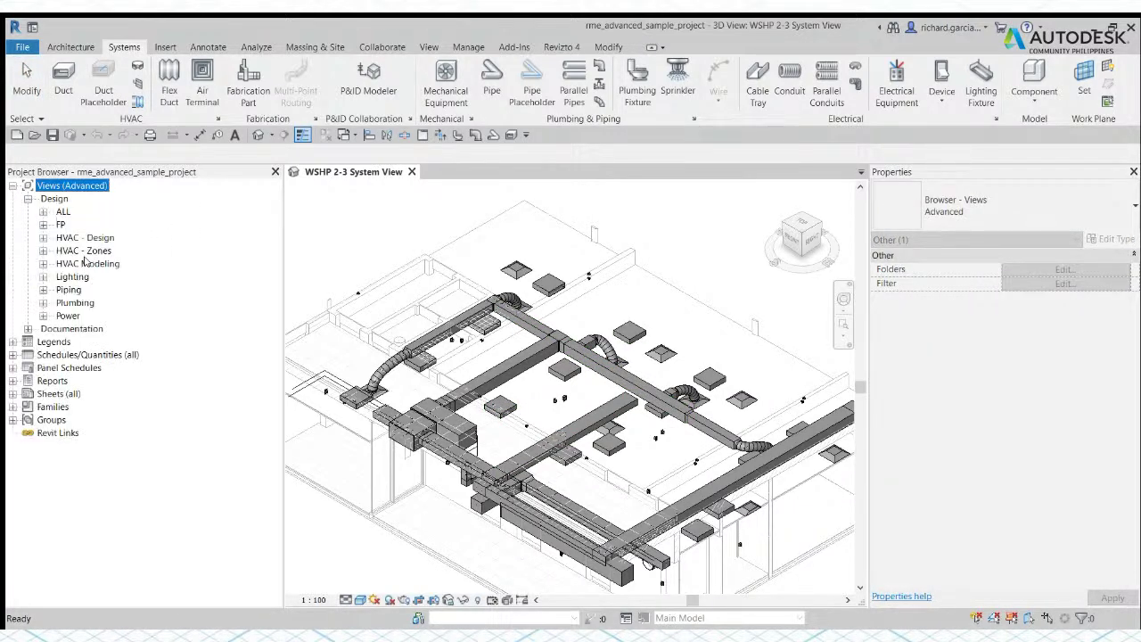
pyautogui.doubleClick(75, 292)
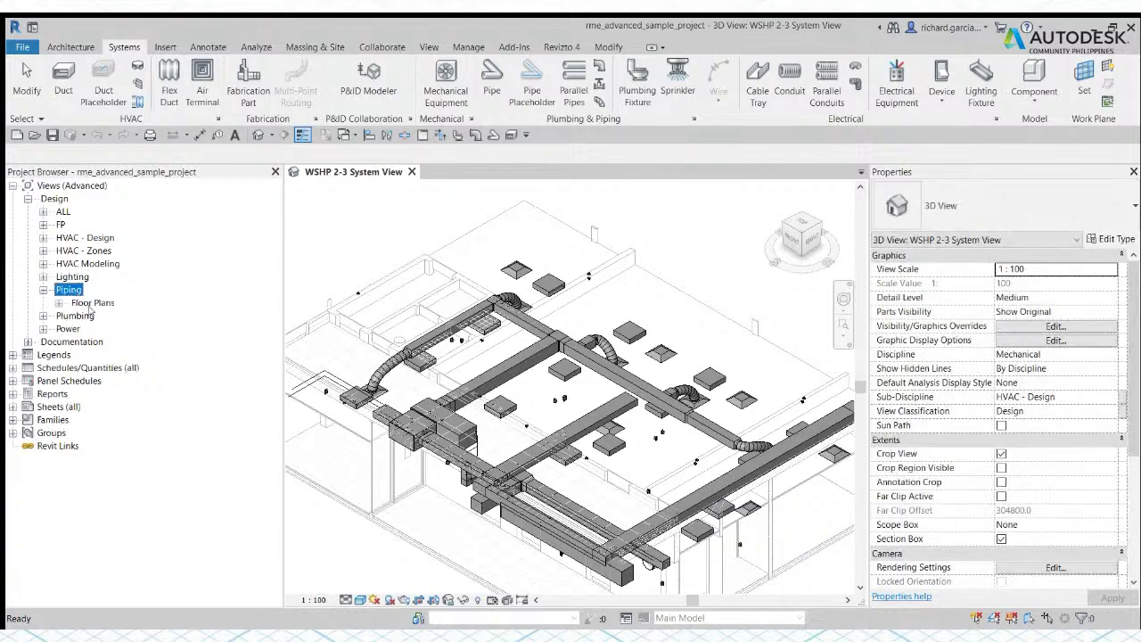
pyautogui.doubleClick(89, 306)
pyautogui.click(112, 317)
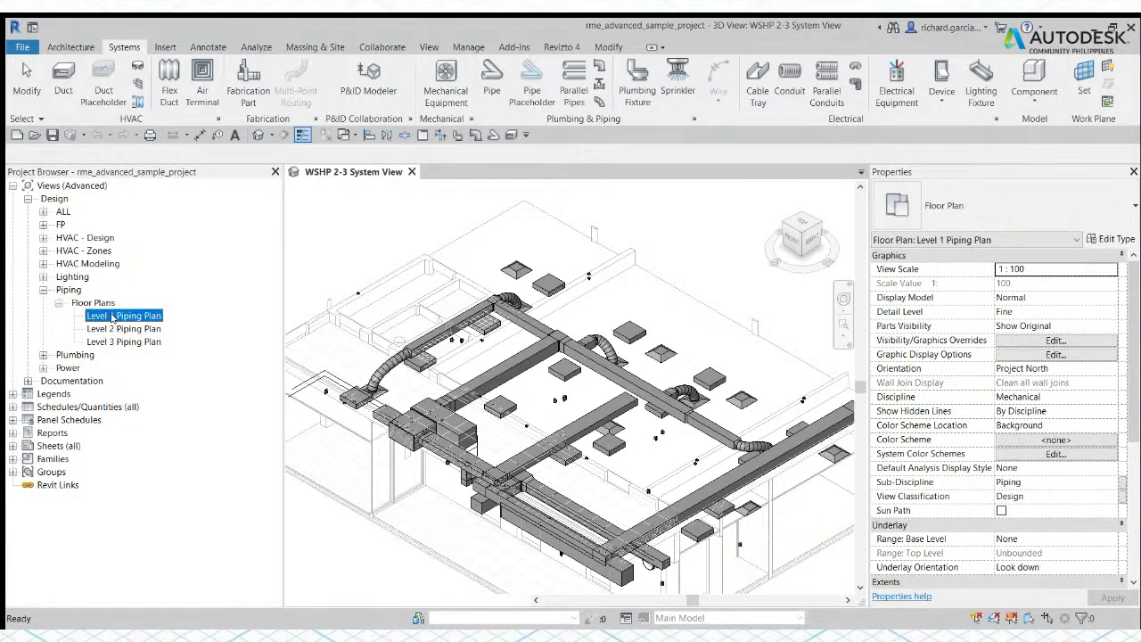
# - Open Level 1 Piping Plan, then Level 2 Piping Plan, then return to Level 1
pyautogui.doubleClick(113, 317)
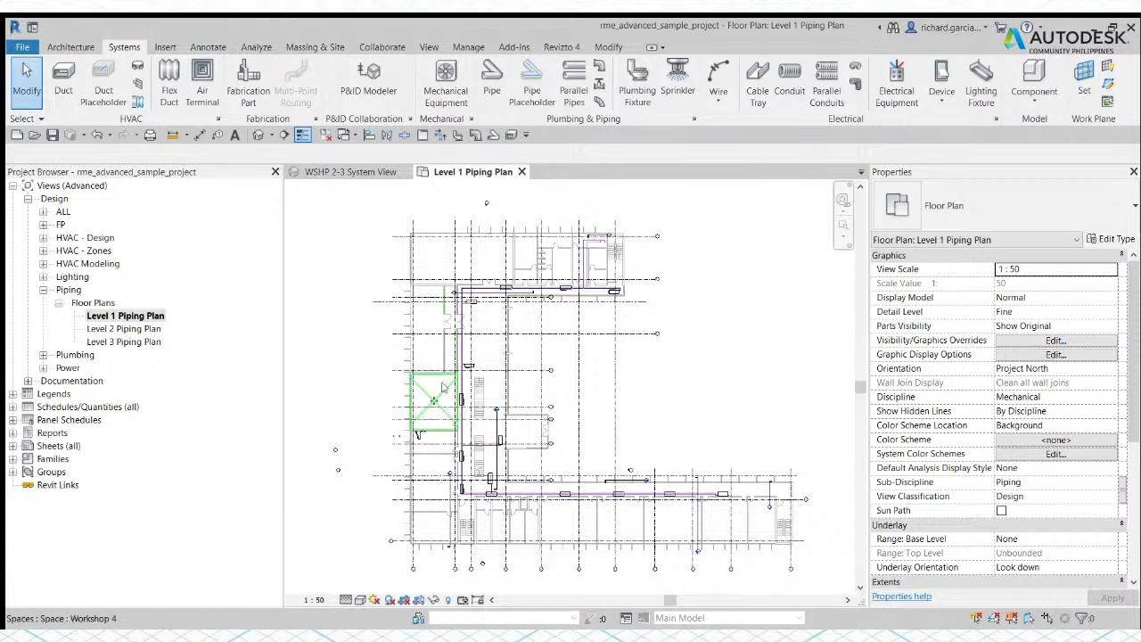
pyautogui.click(117, 330)
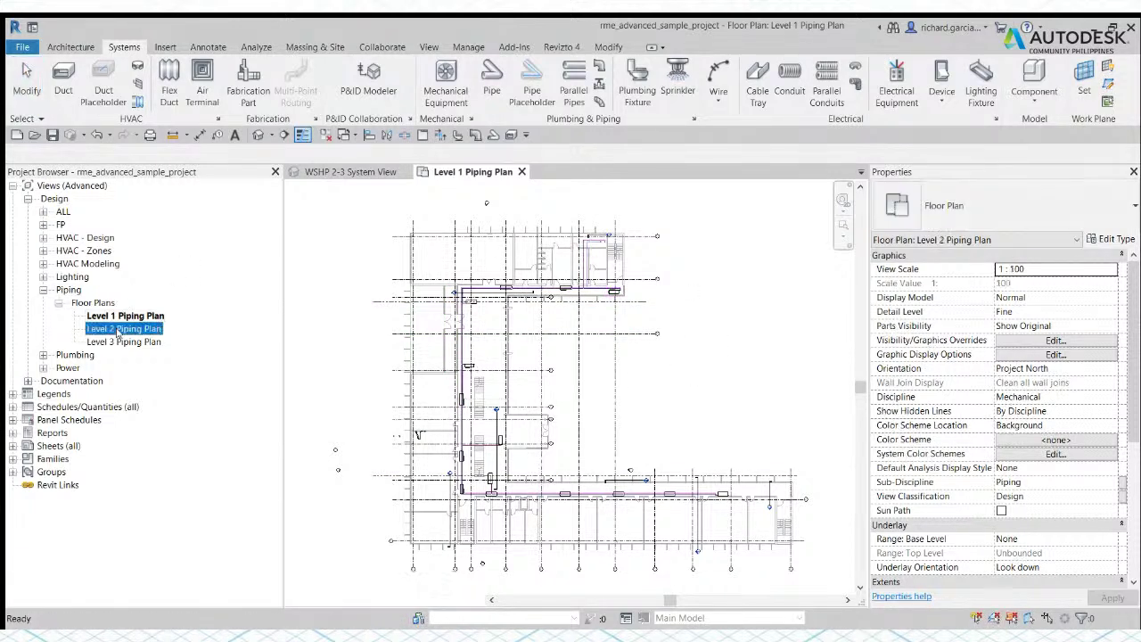
pyautogui.doubleClick(118, 330)
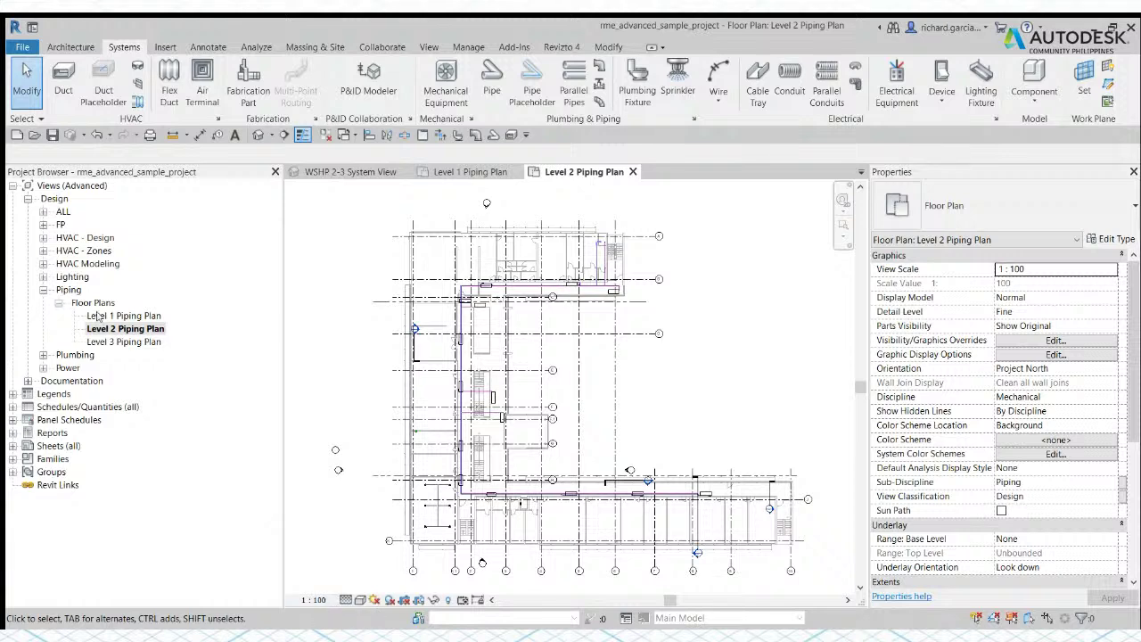
pyautogui.doubleClick(127, 317)
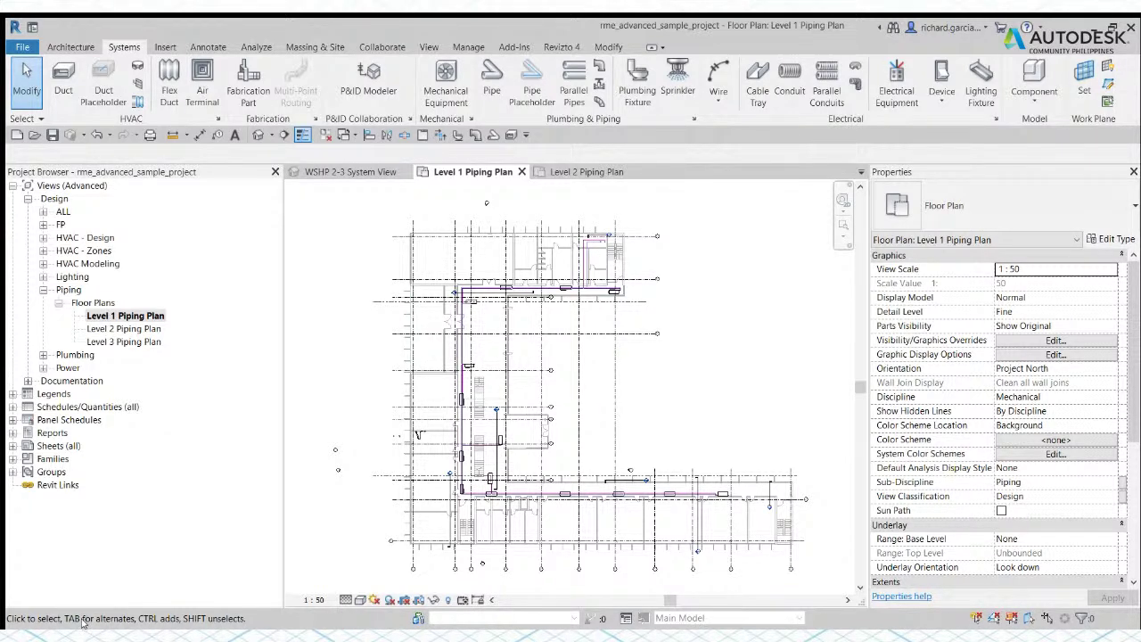
pyautogui.scroll(2, 465, 323)
pyautogui.scroll(5, 466, 323)
pyautogui.scroll(5, 452, 243)
pyautogui.scroll(2, 459, 324)
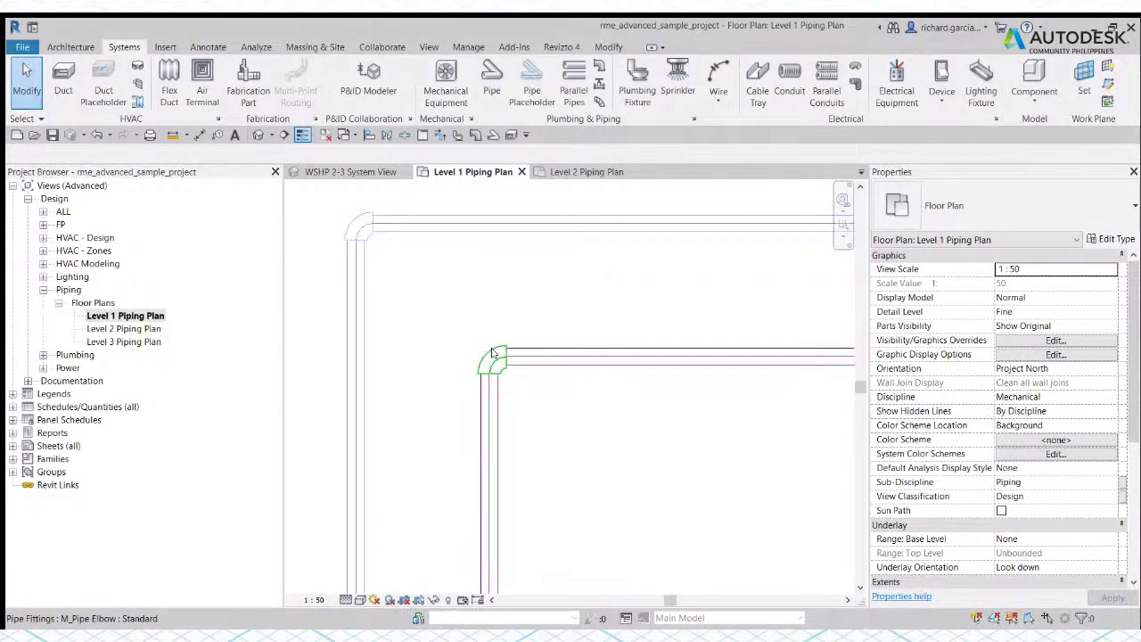
pyautogui.click(492, 354)
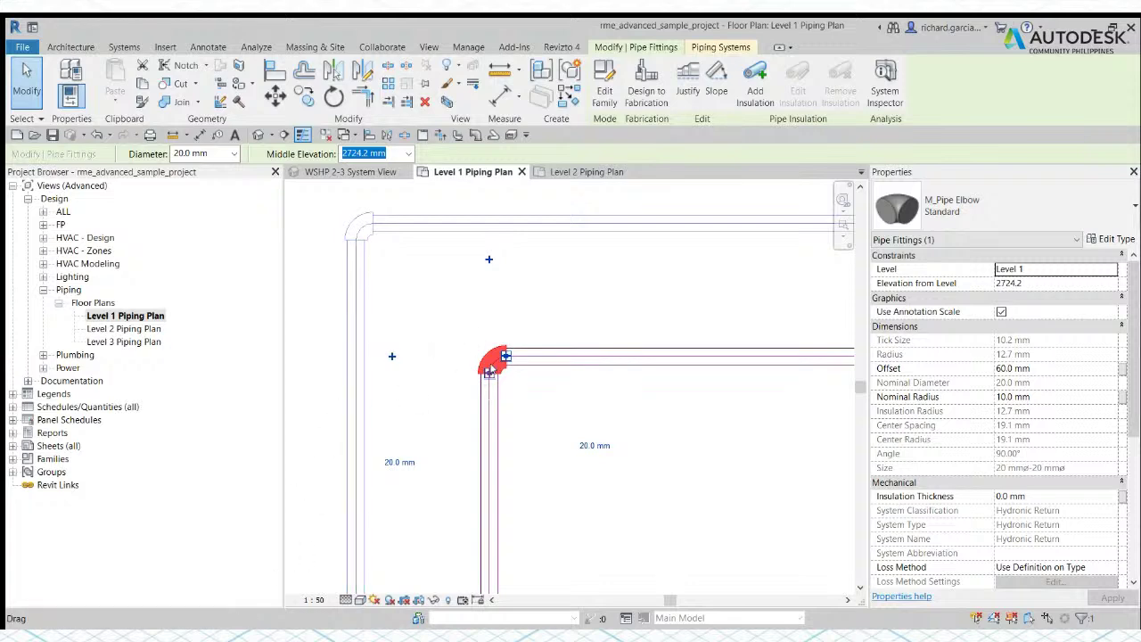
pyautogui.press('Escape')
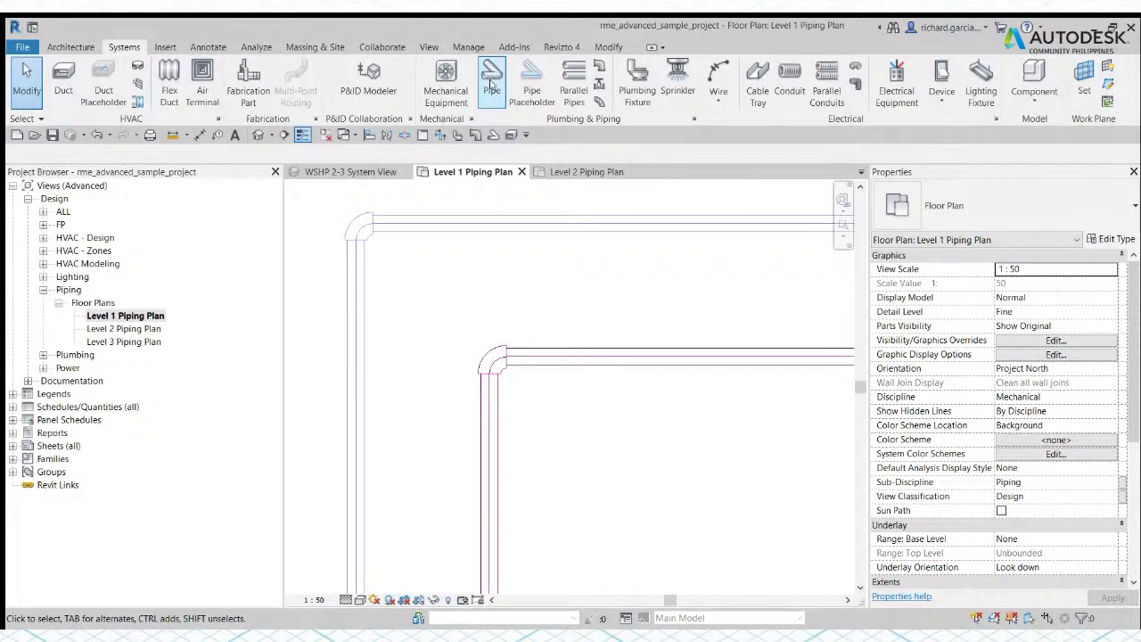
pyautogui.click(491, 85)
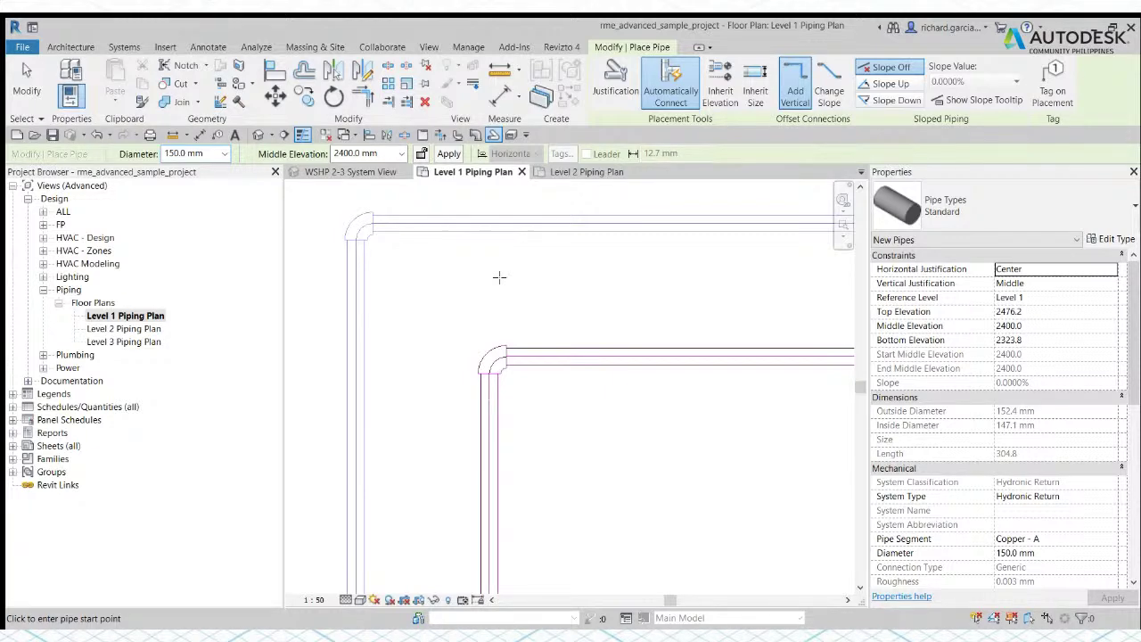
# - Draw a 1100 mm long, 150 mm diagonal pipe beside the pipe corner and select it
pyautogui.click(504, 288)
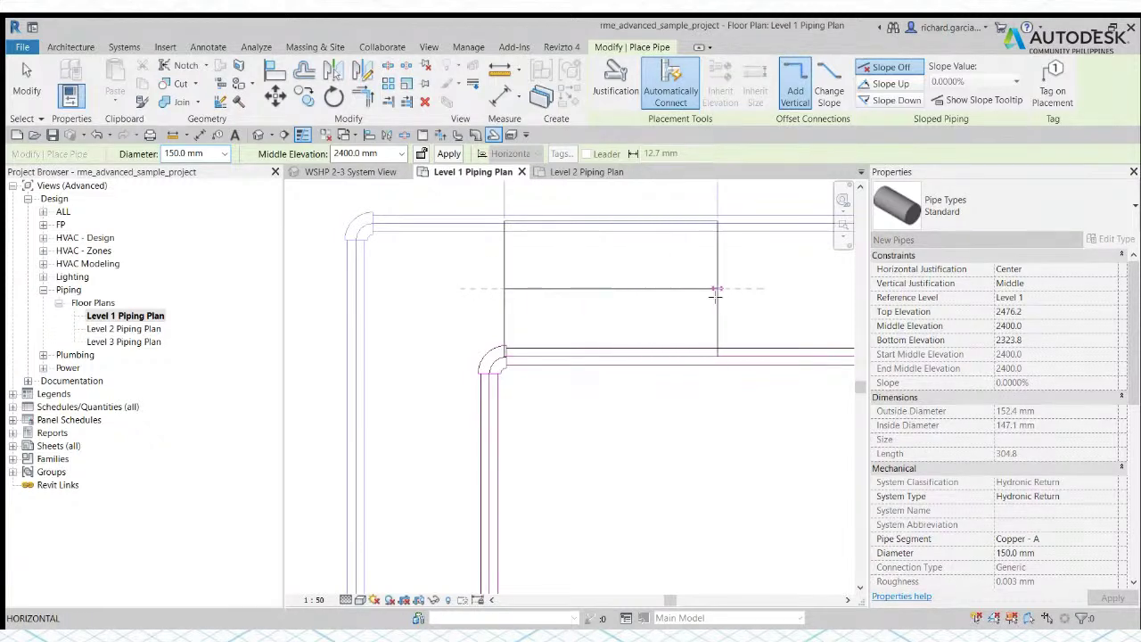
pyautogui.scroll(-2, 614, 290)
pyautogui.scroll(3, 614, 290)
pyautogui.moveTo(701, 247); pyautogui.dragTo(513, 228, button='middle')
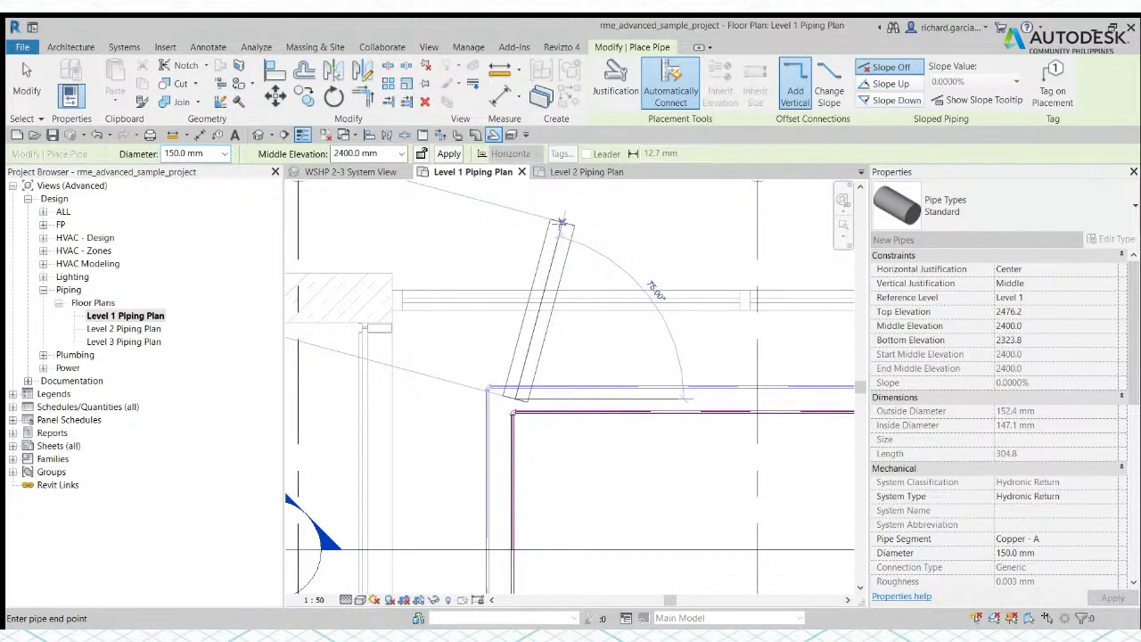
pyautogui.click(561, 222)
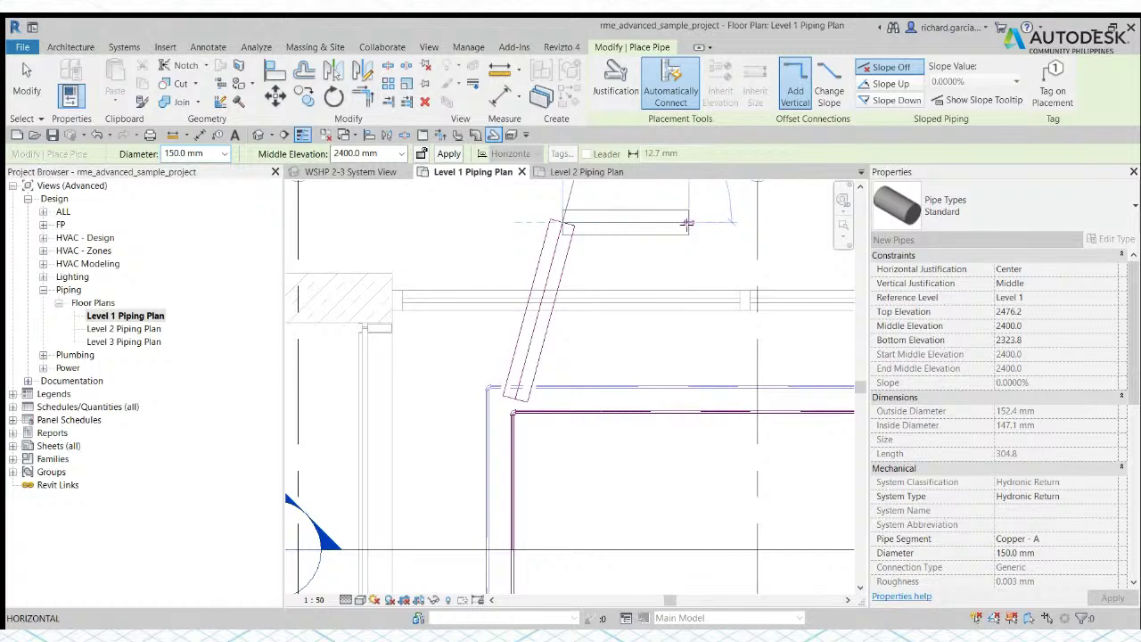
pyautogui.scroll(-2, 675, 222)
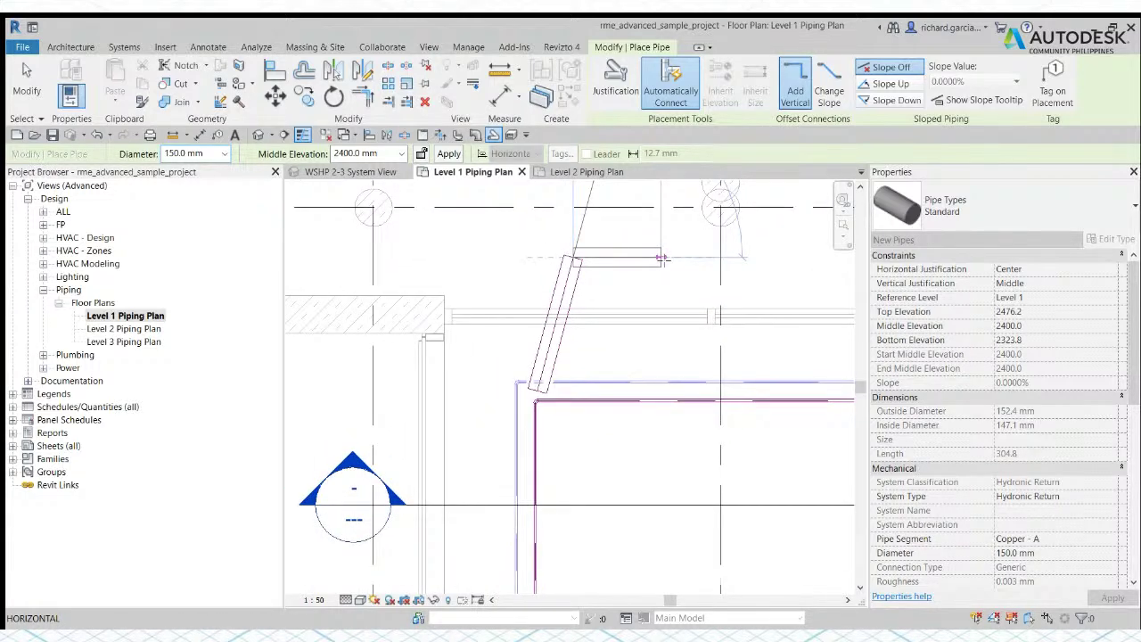
pyautogui.scroll(1, 624, 267)
pyautogui.press('Escape')
pyautogui.press('Escape')
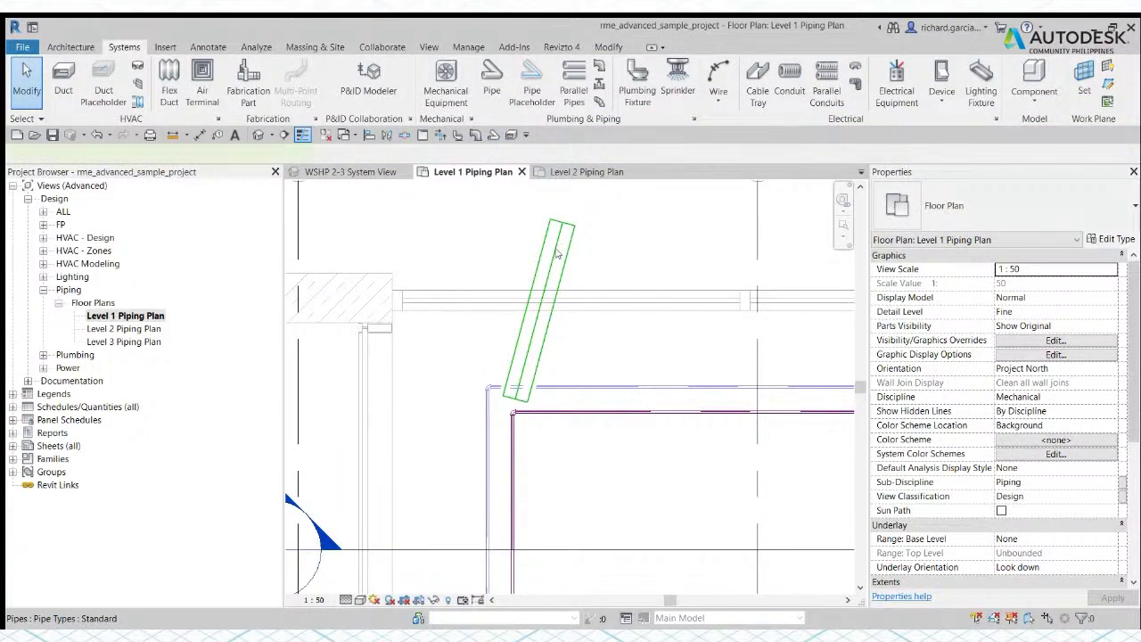
pyautogui.click(557, 254)
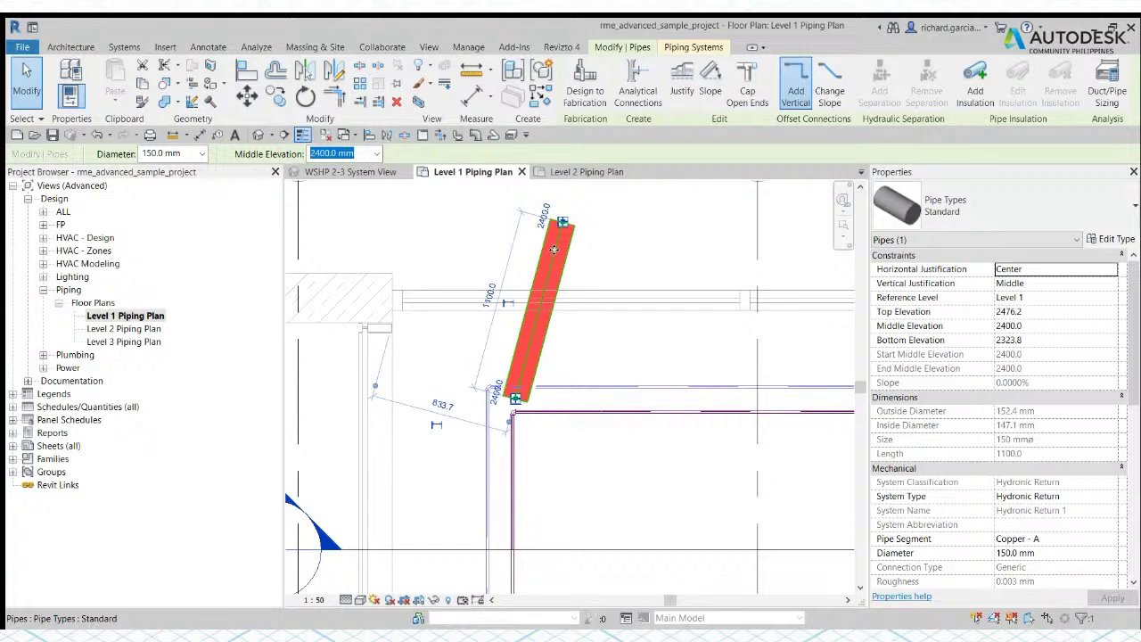
# - Delete the selected diagonal pipe and pan the Level 1 plan up and left
pyautogui.press('Delete')
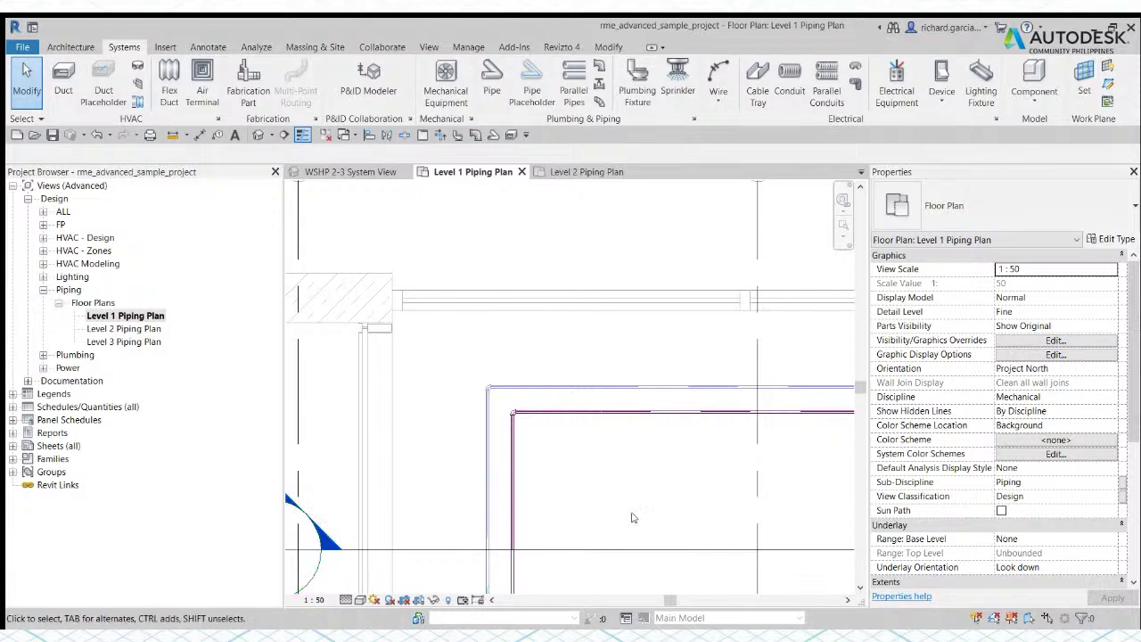
pyautogui.moveTo(622, 496); pyautogui.dragTo(593, 460, button='middle')
pyautogui.scroll(-1, 562, 451)
pyautogui.scroll(-2, 563, 451)
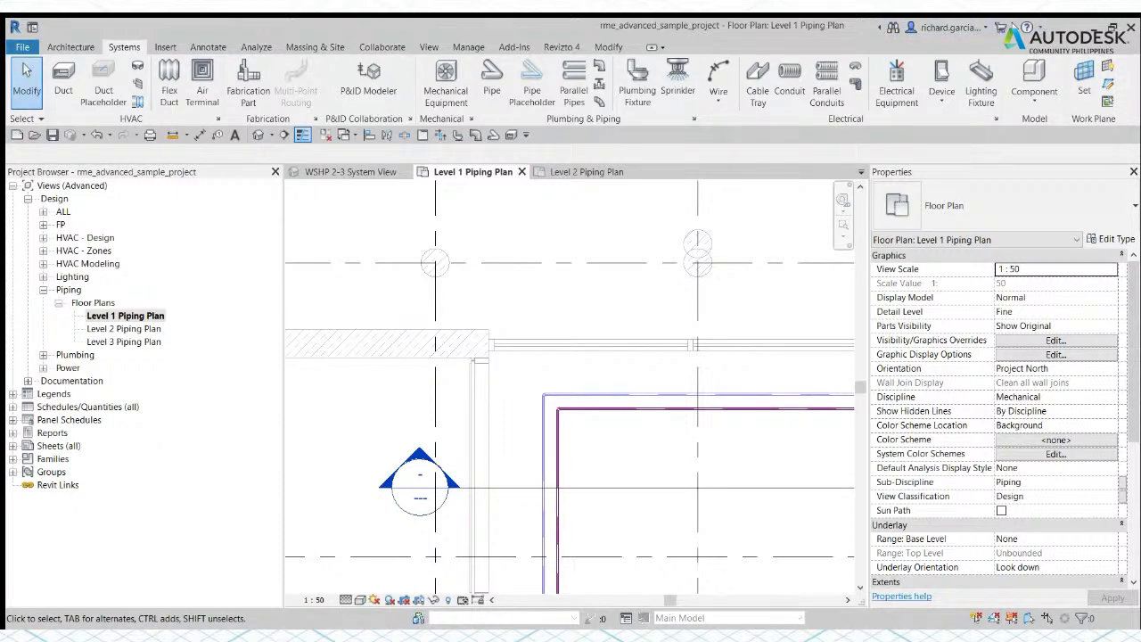
pyautogui.click(71, 47)
pyautogui.click(125, 47)
pyautogui.click(163, 47)
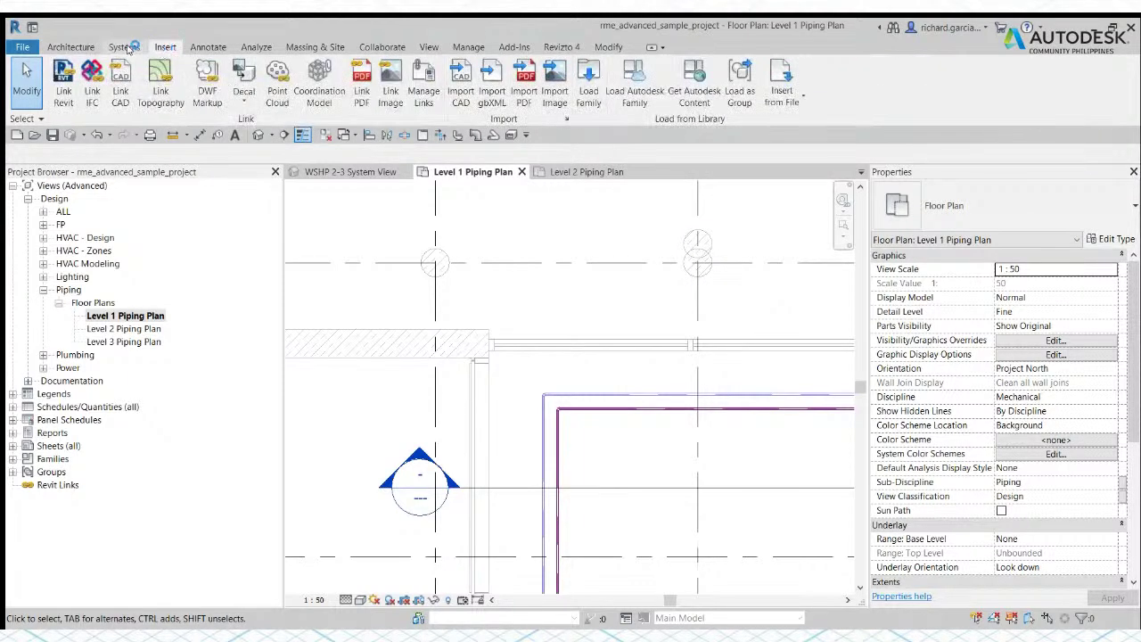
pyautogui.click(128, 47)
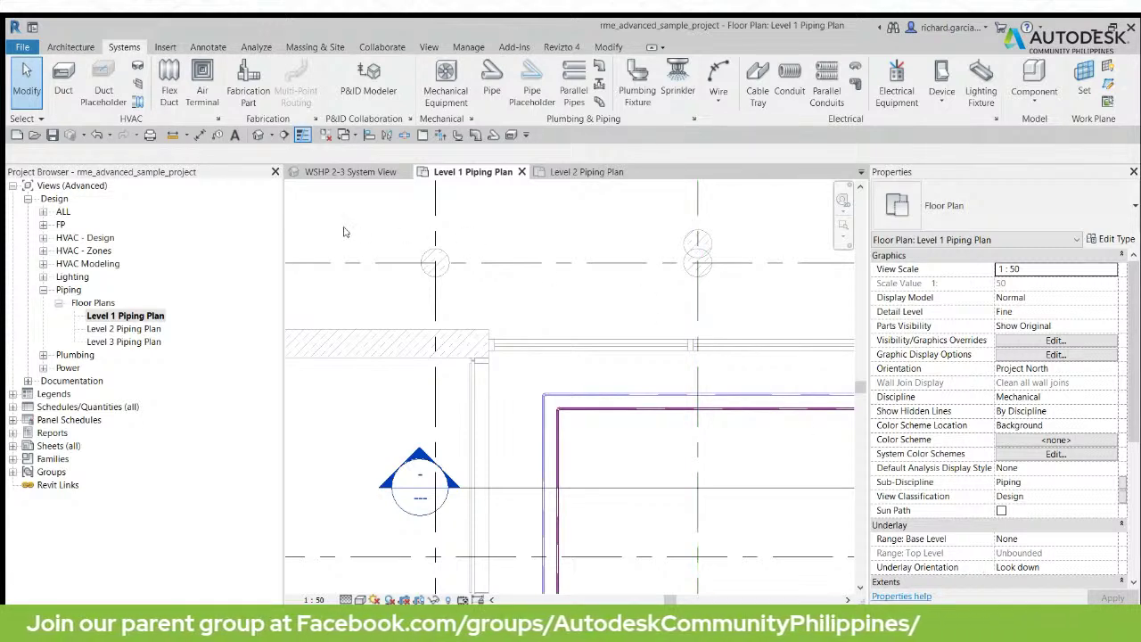
# - Open Level 3 Piping Plan and cycle twice through the WSHP 2-3 and Level 1–3 view tabs
pyautogui.click(127, 344)
pyautogui.doubleClick(126, 345)
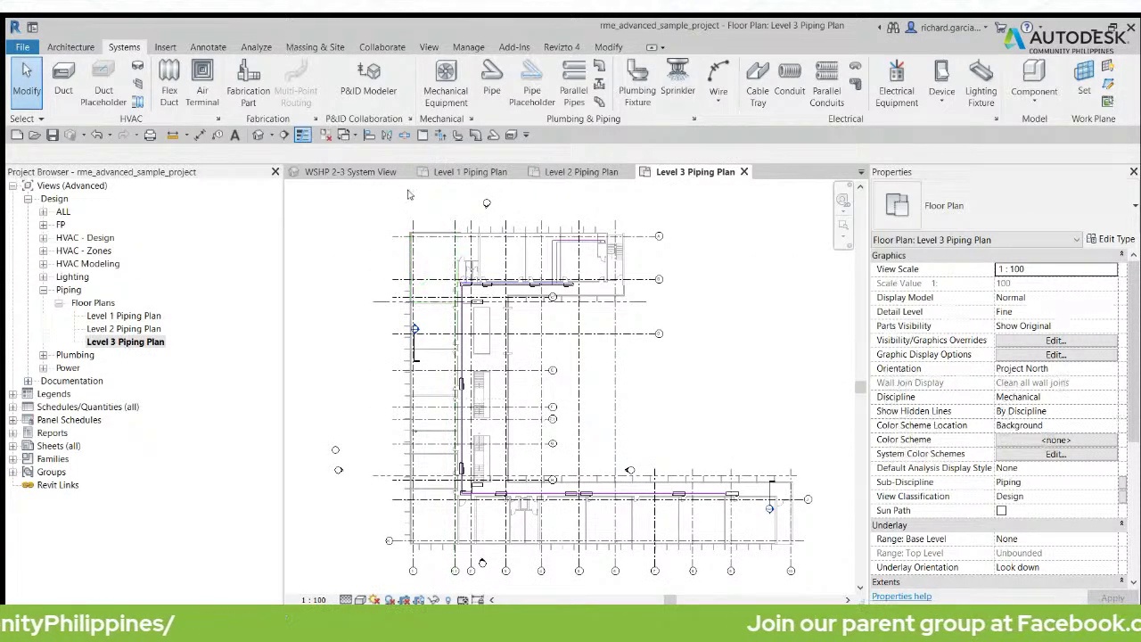
pyautogui.click(368, 176)
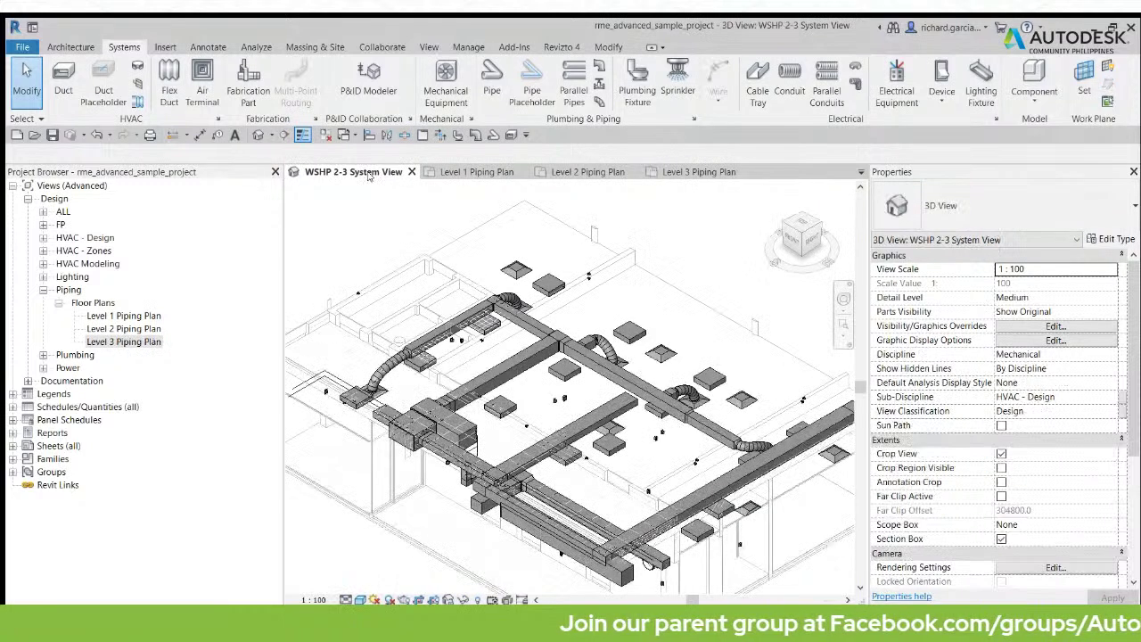
pyautogui.click(460, 176)
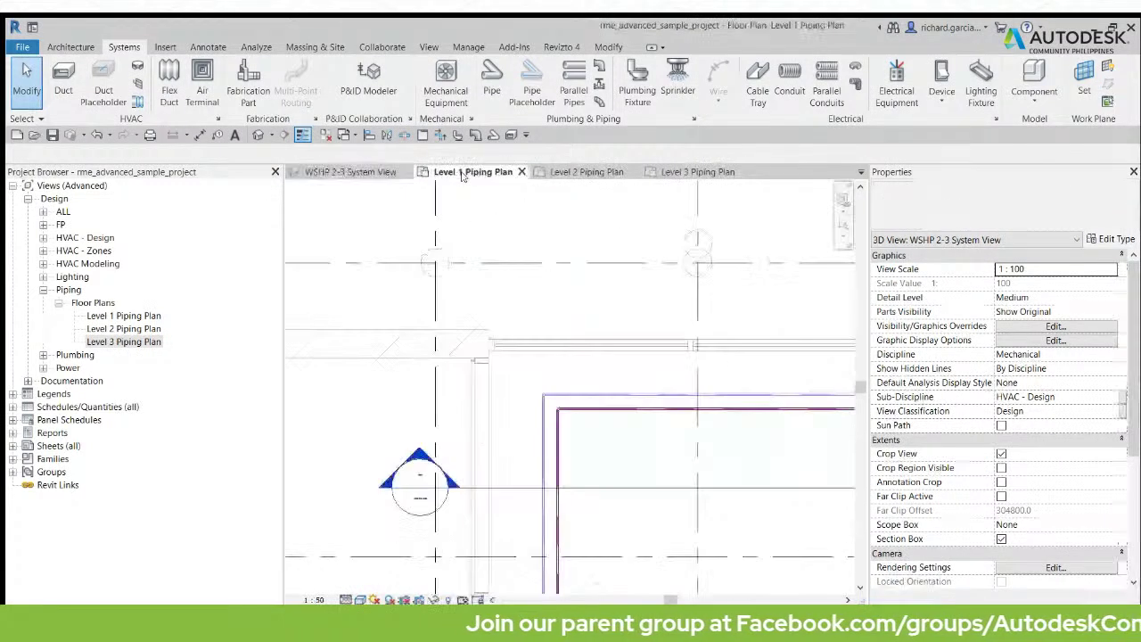
pyautogui.click(580, 175)
pyautogui.click(680, 174)
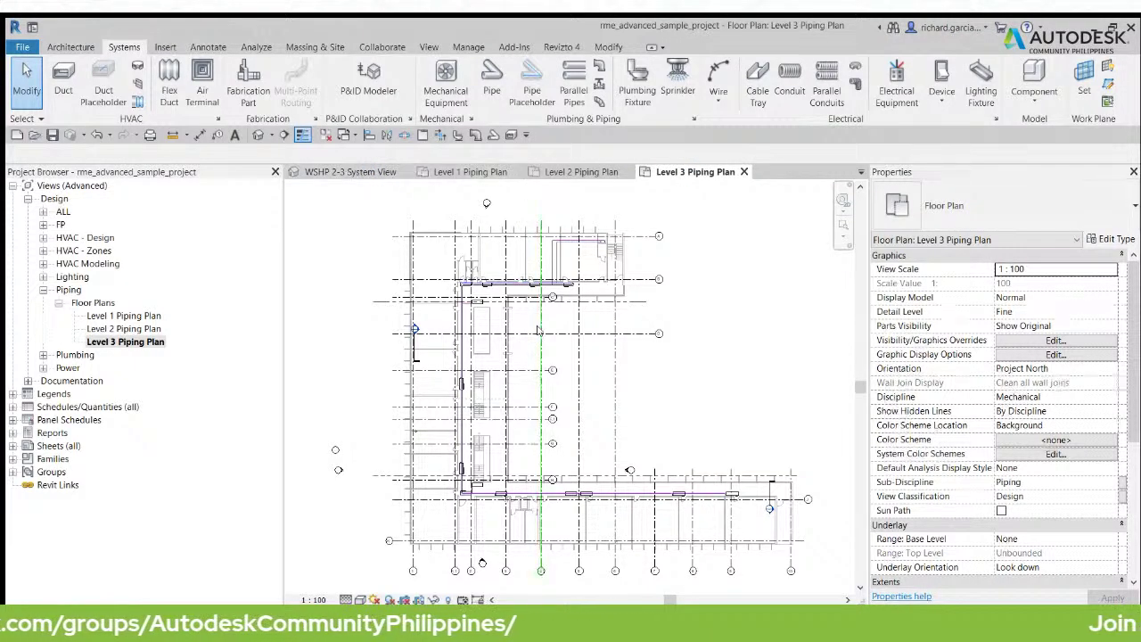
pyautogui.click(362, 179)
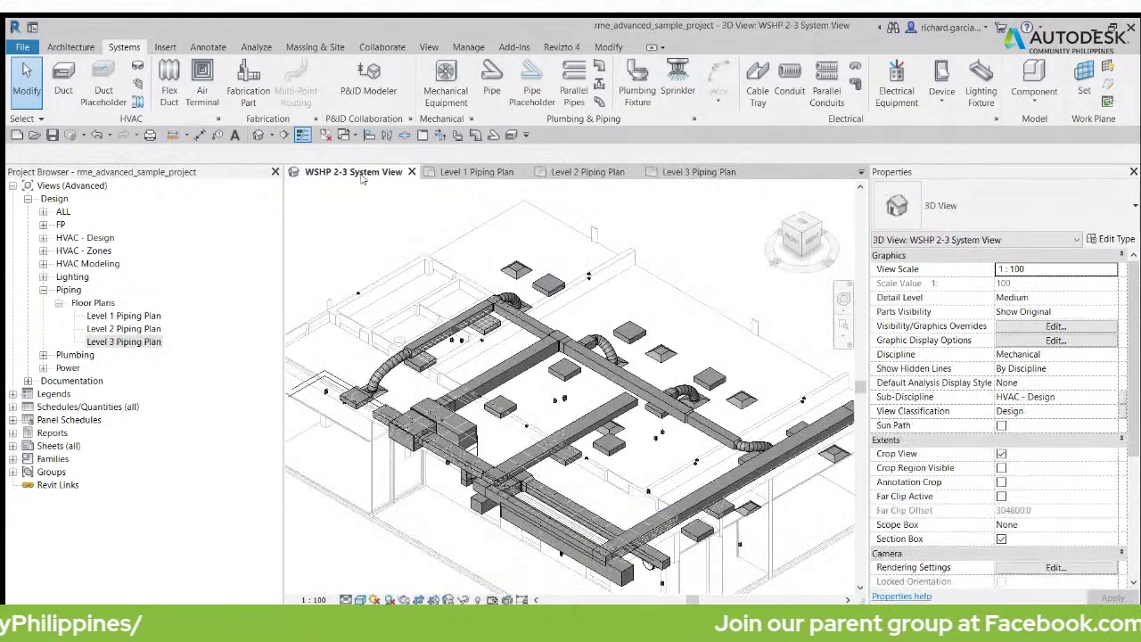
pyautogui.click(476, 171)
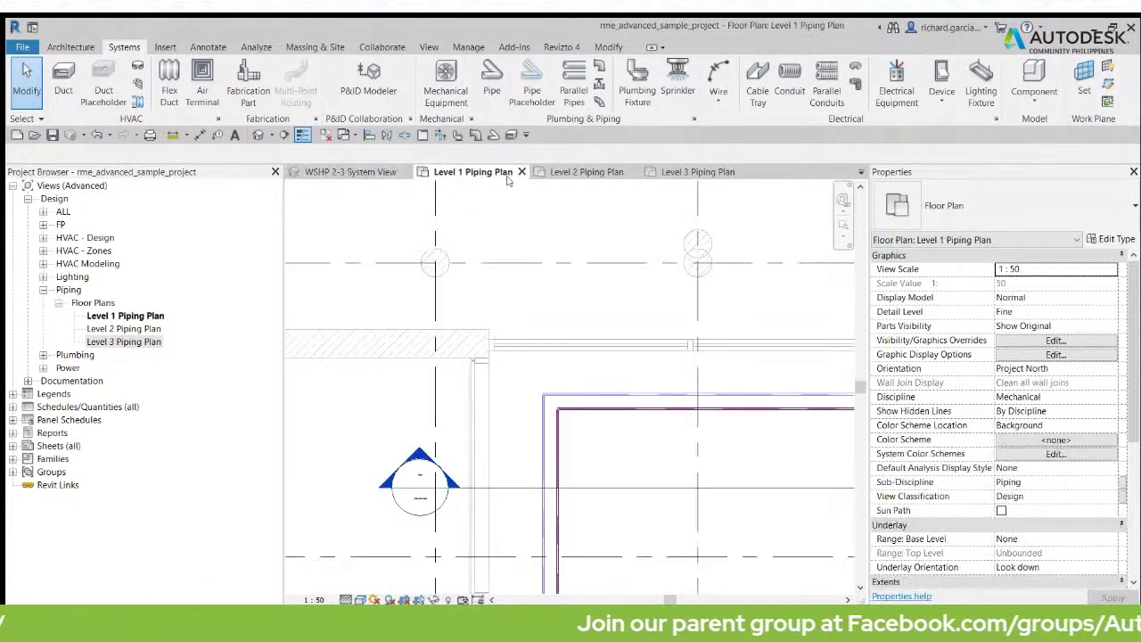
pyautogui.click(590, 174)
pyautogui.click(677, 173)
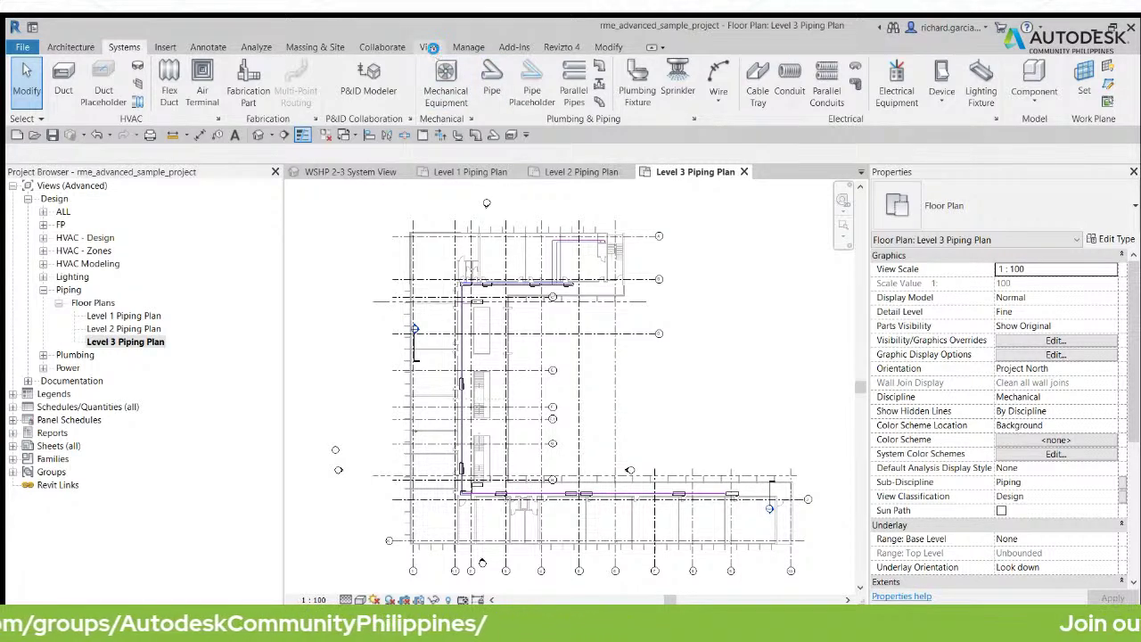
# - Tile the four open views using the View tab's Windows panel
pyautogui.click(430, 47)
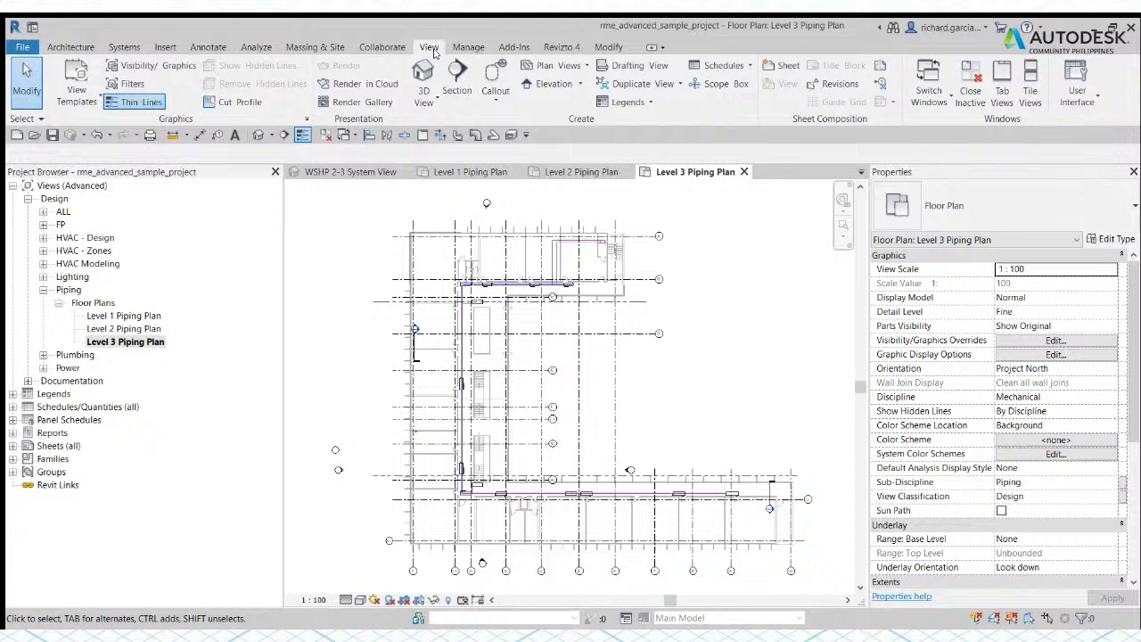
pyautogui.click(1032, 87)
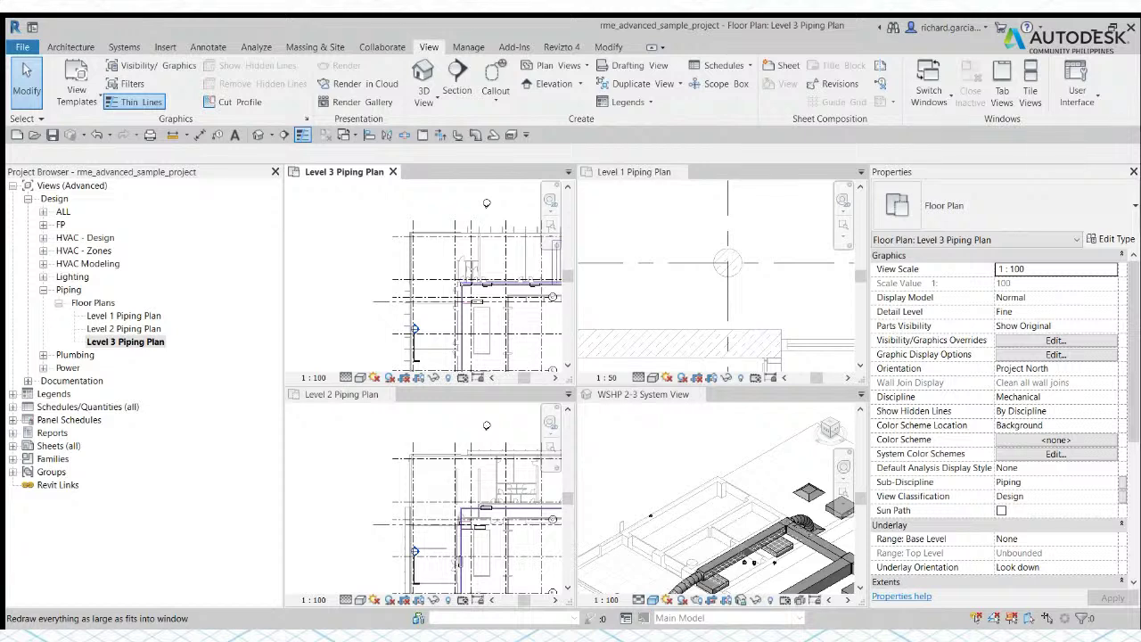
# - Zoom every tiled view to fit with ZA, activate each pane, then switch back to tabbed views
pyautogui.click(550, 225)
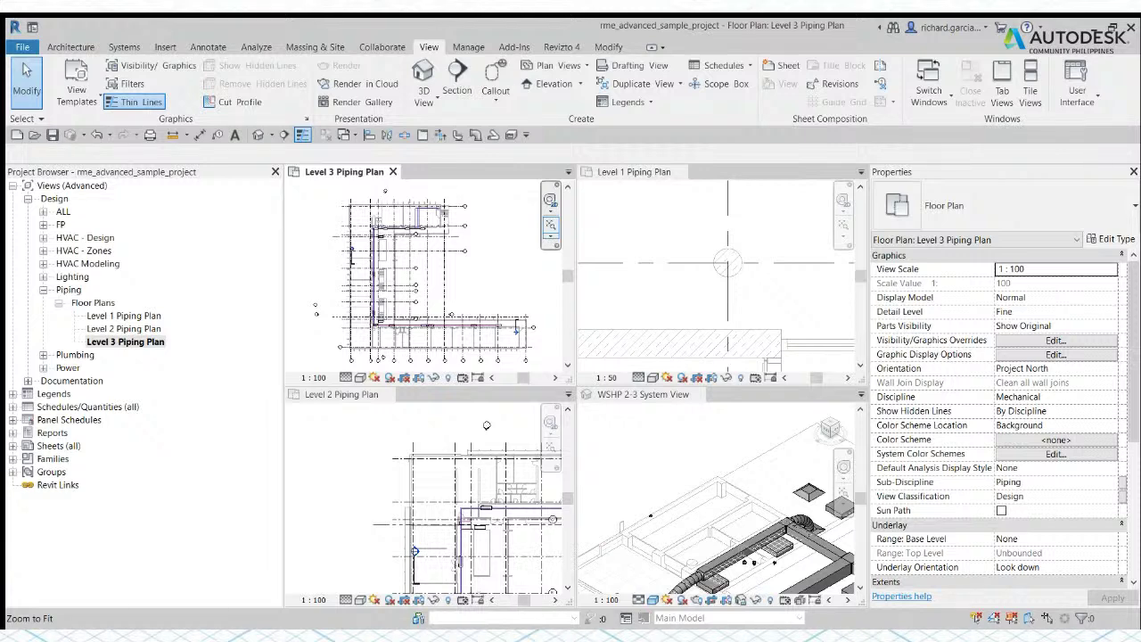
pyautogui.press('z')
pyautogui.press('a')
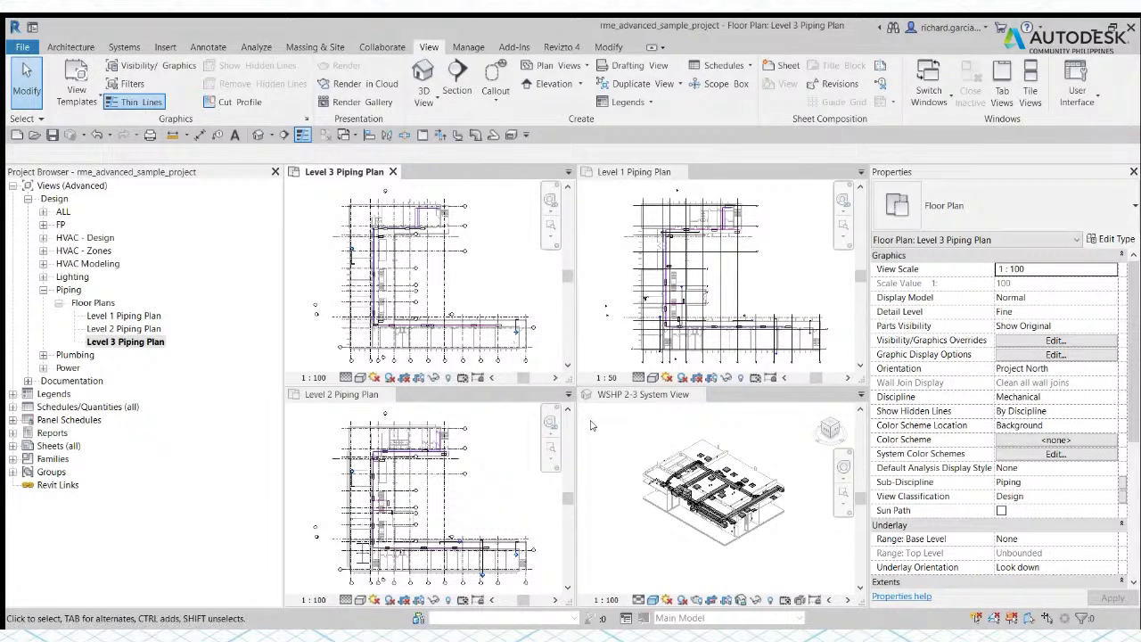
pyautogui.click(623, 446)
pyautogui.click(506, 470)
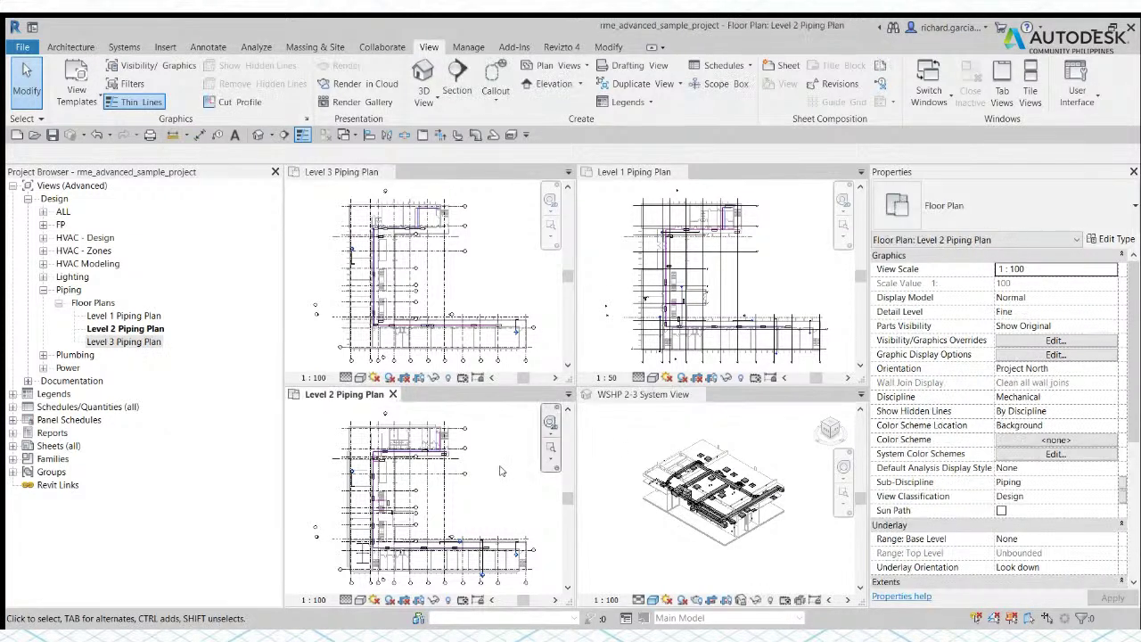
pyautogui.click(496, 271)
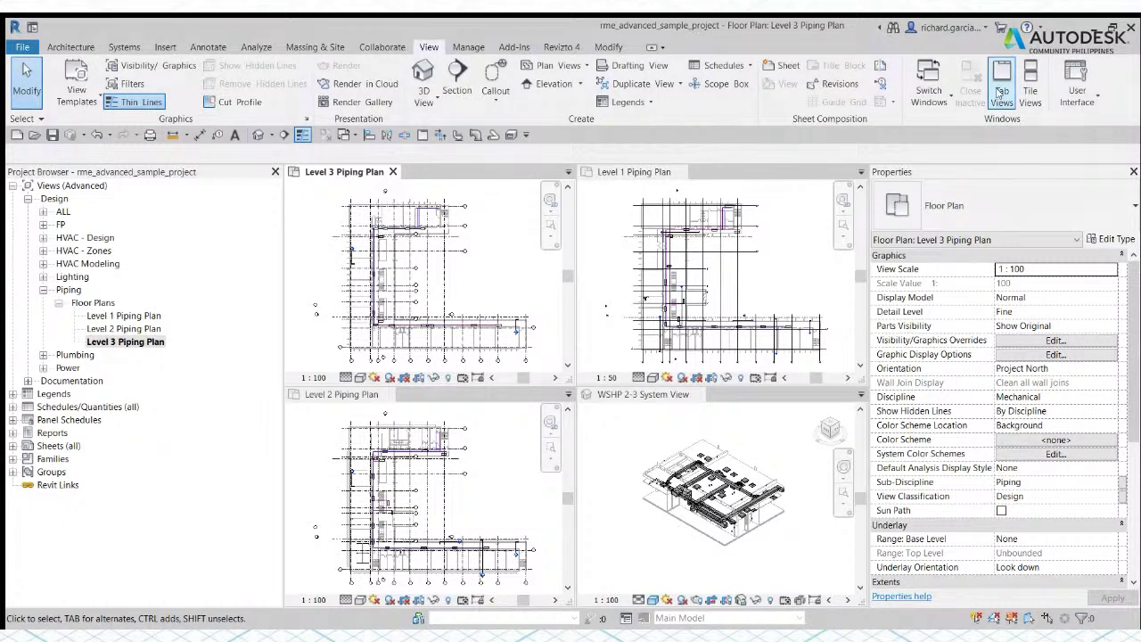
pyautogui.click(423, 135)
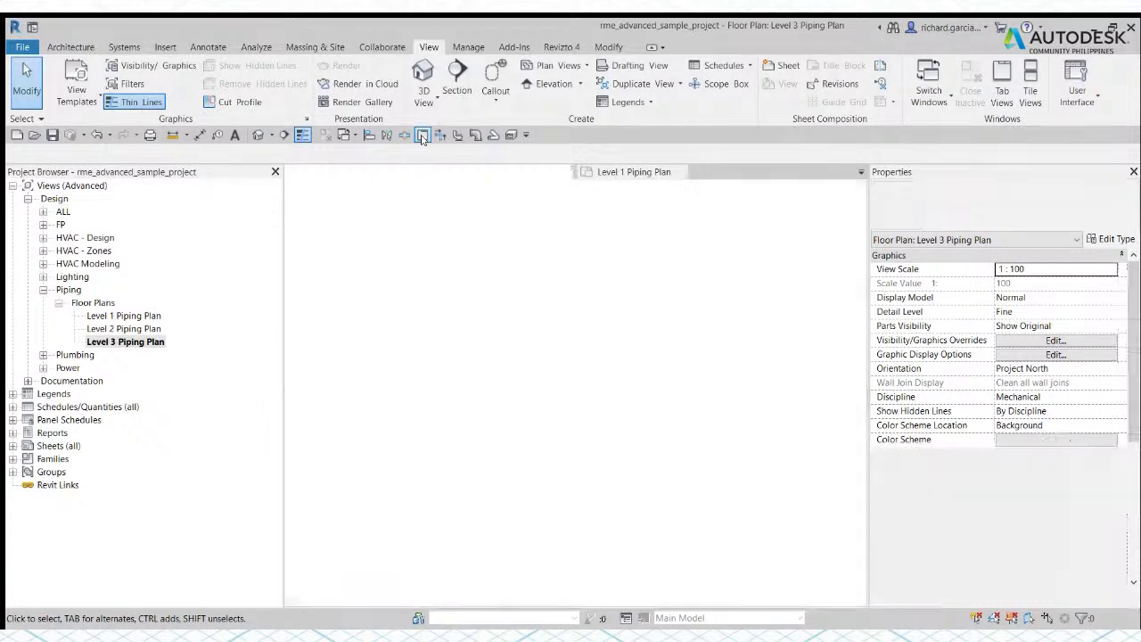
# - Pan the Level 3 Piping Plan and zoom it to fit the canvas with ZF
pyautogui.moveTo(500, 286); pyautogui.dragTo(637, 375, button='middle')
pyautogui.scroll(3, 572, 369)
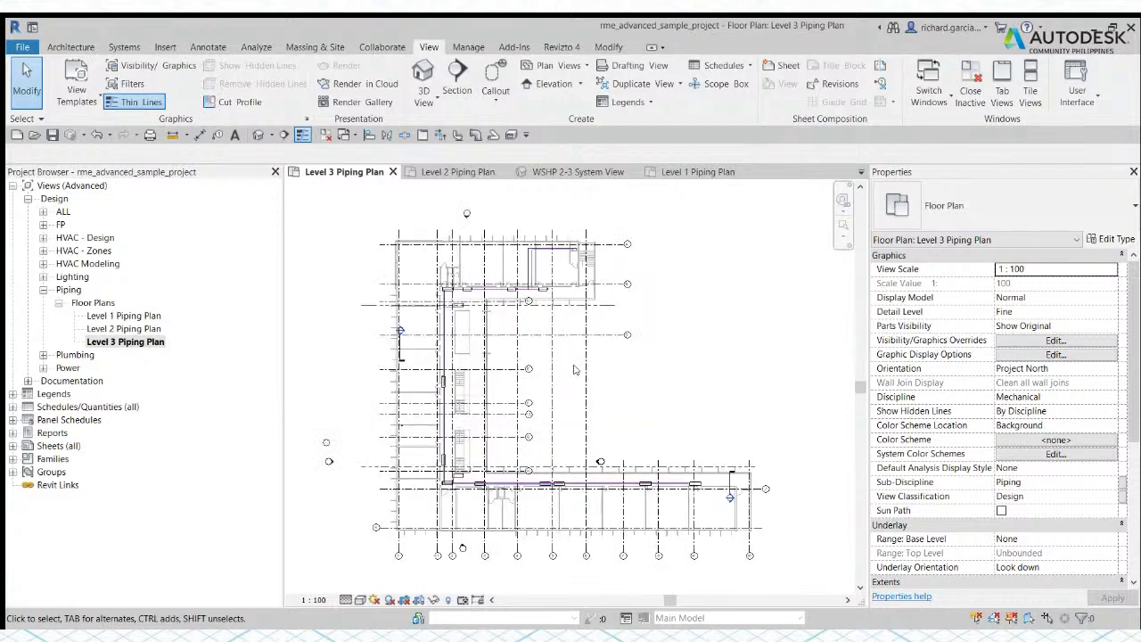
pyautogui.scroll(-2, 595, 348)
pyautogui.moveTo(645, 363); pyautogui.dragTo(628, 357, button='middle')
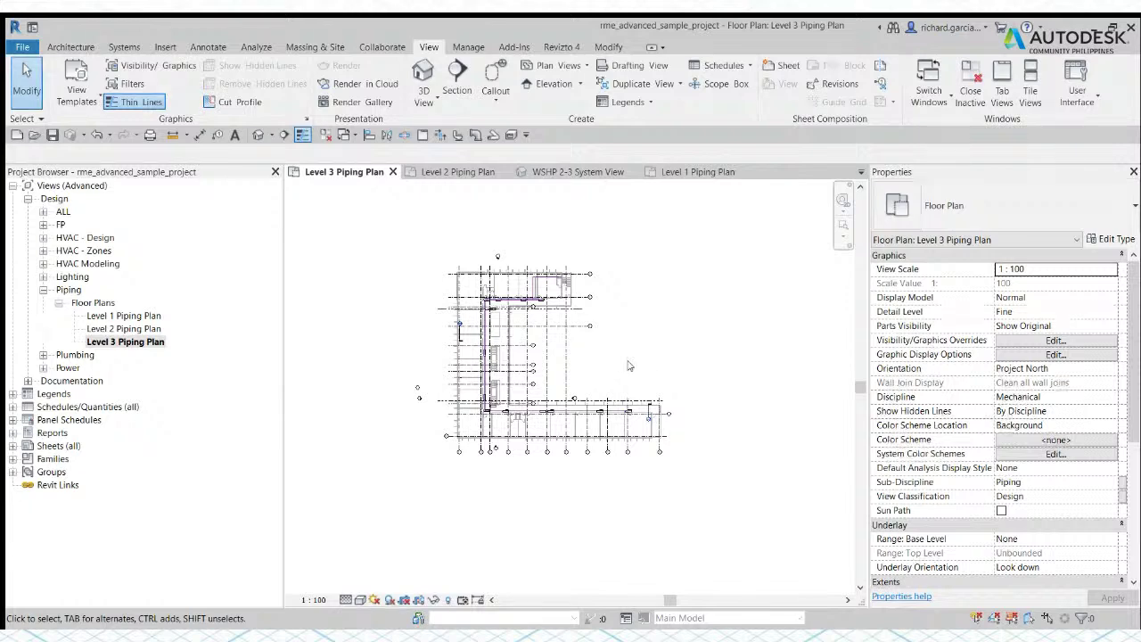
pyautogui.press('z')
pyautogui.press('f')
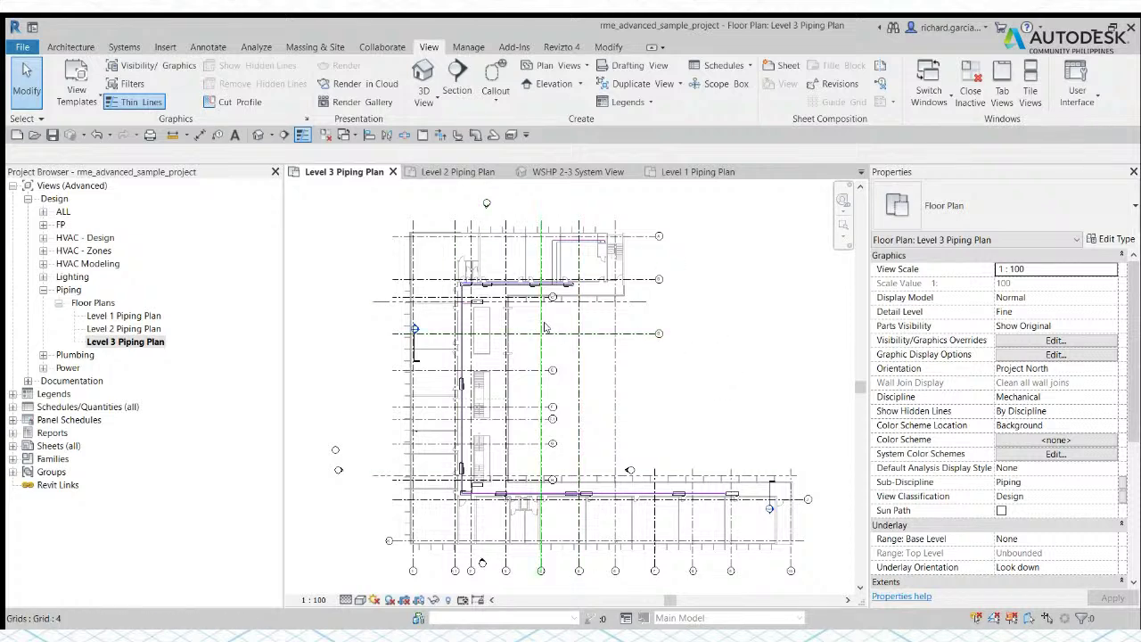
pyautogui.scroll(-5, 546, 329)
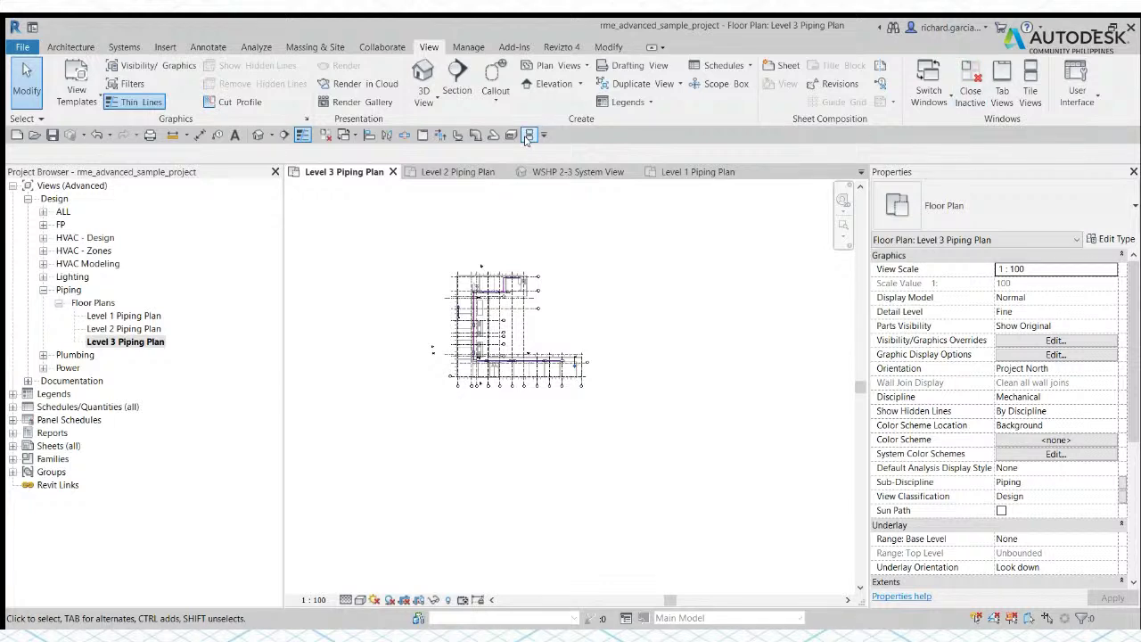
# - Re-tile the views, fit the whole Level 3 plan, then return all four views to tabs
pyautogui.click(528, 134)
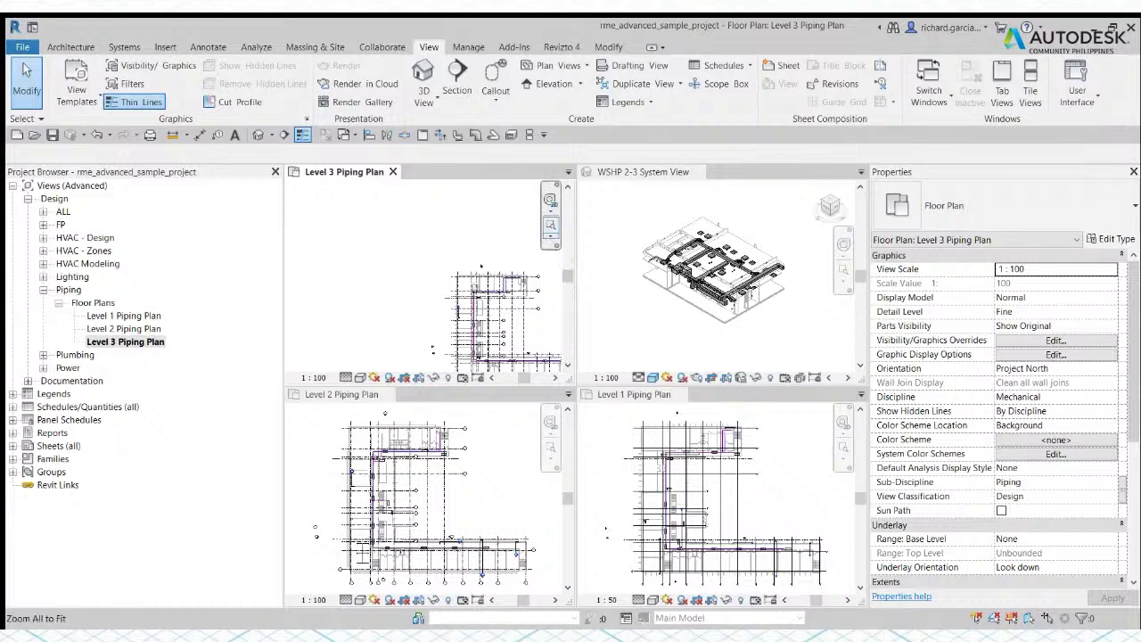
pyautogui.click(549, 234)
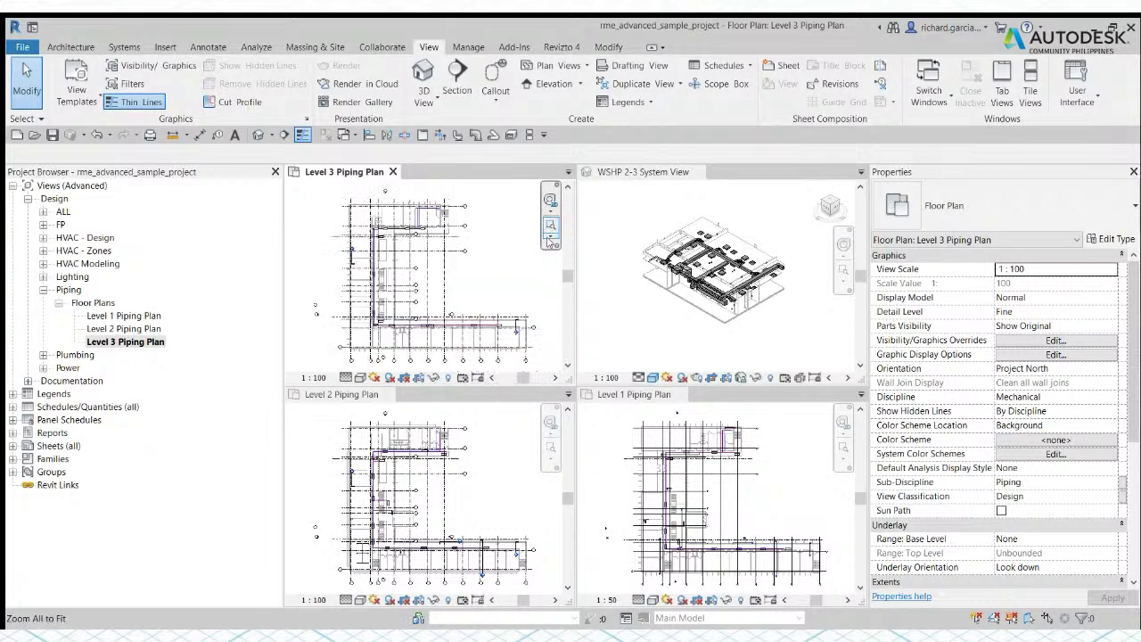
pyautogui.click(423, 135)
pyautogui.scroll(3, 511, 354)
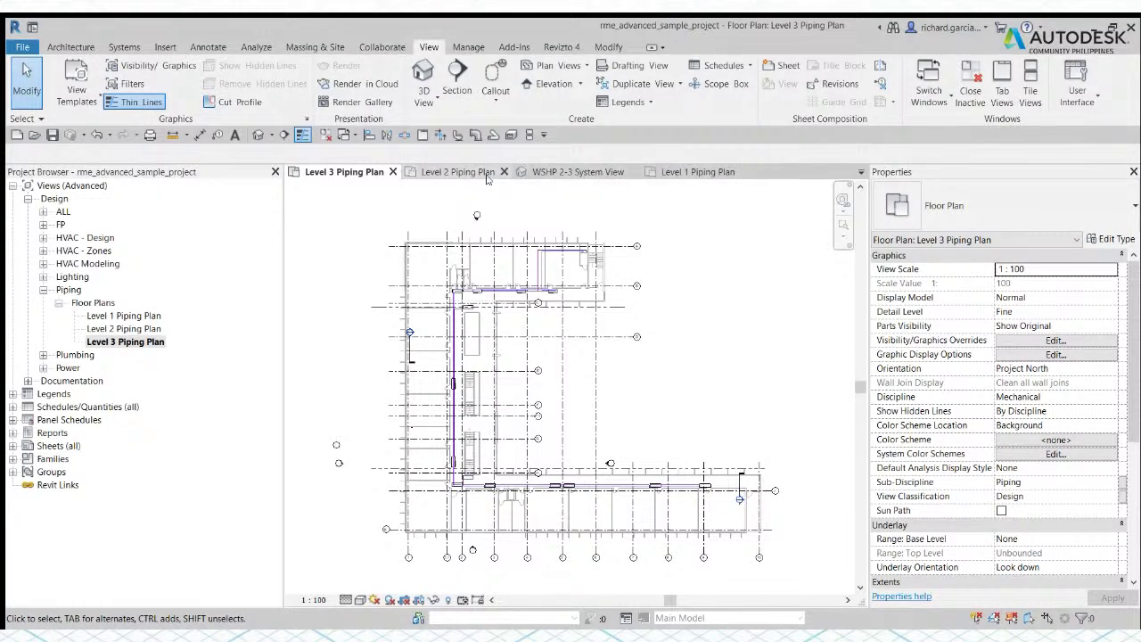
# - Close every view except the Level 3 Piping Plan, then bring up the Systems tools
pyautogui.click(326, 135)
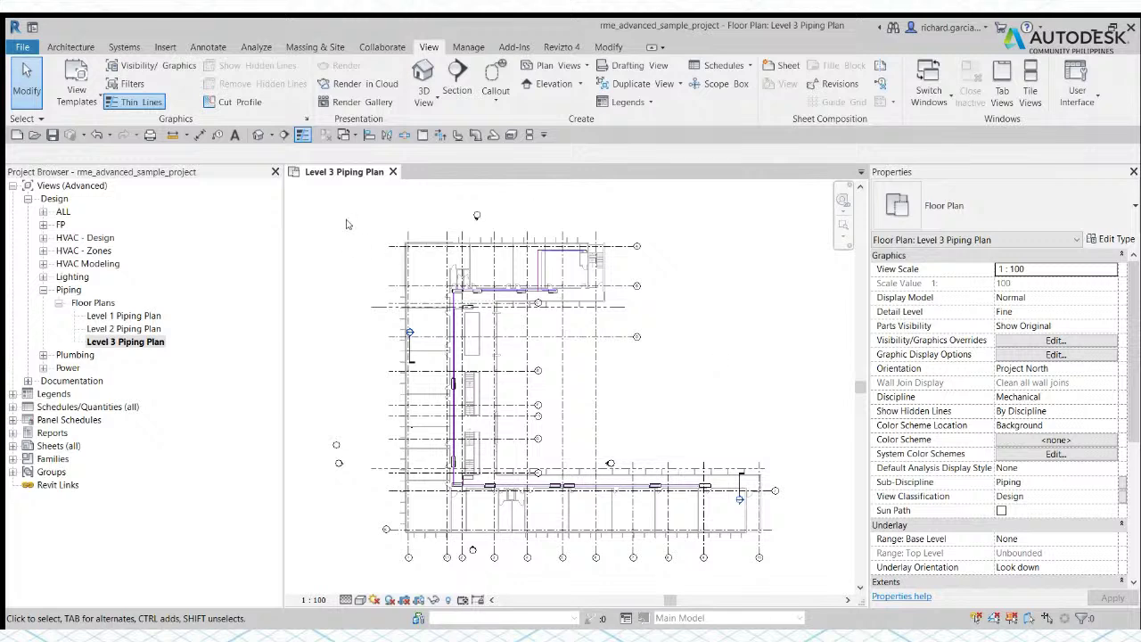
pyautogui.click(124, 47)
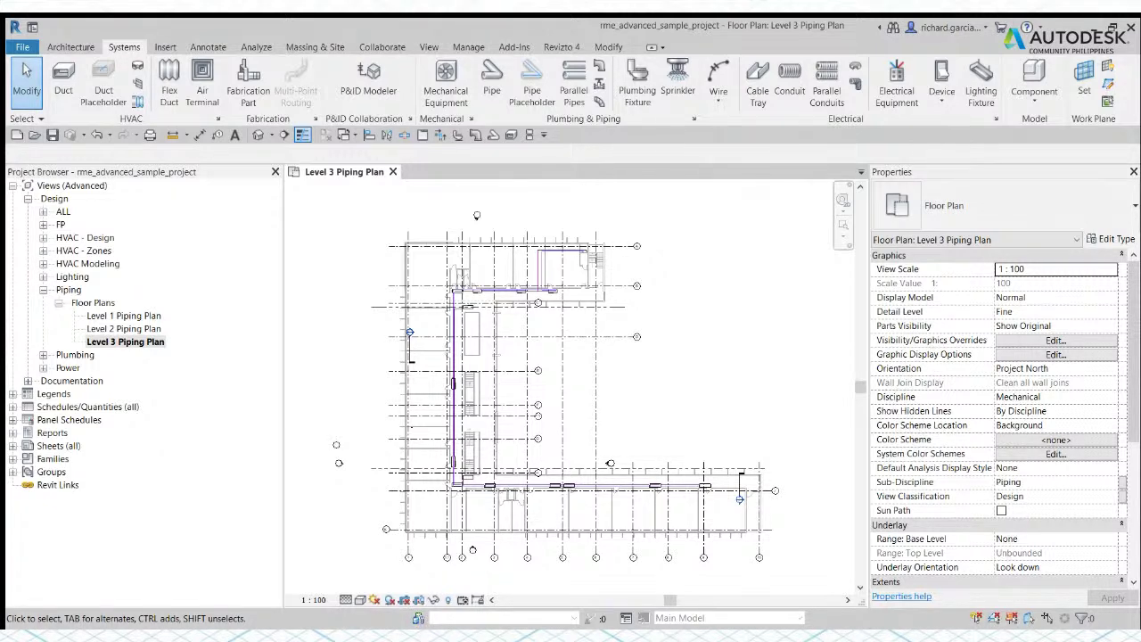
# - Close the Level 3 Piping Plan view and bring up the application file menu
pyautogui.click(394, 171)
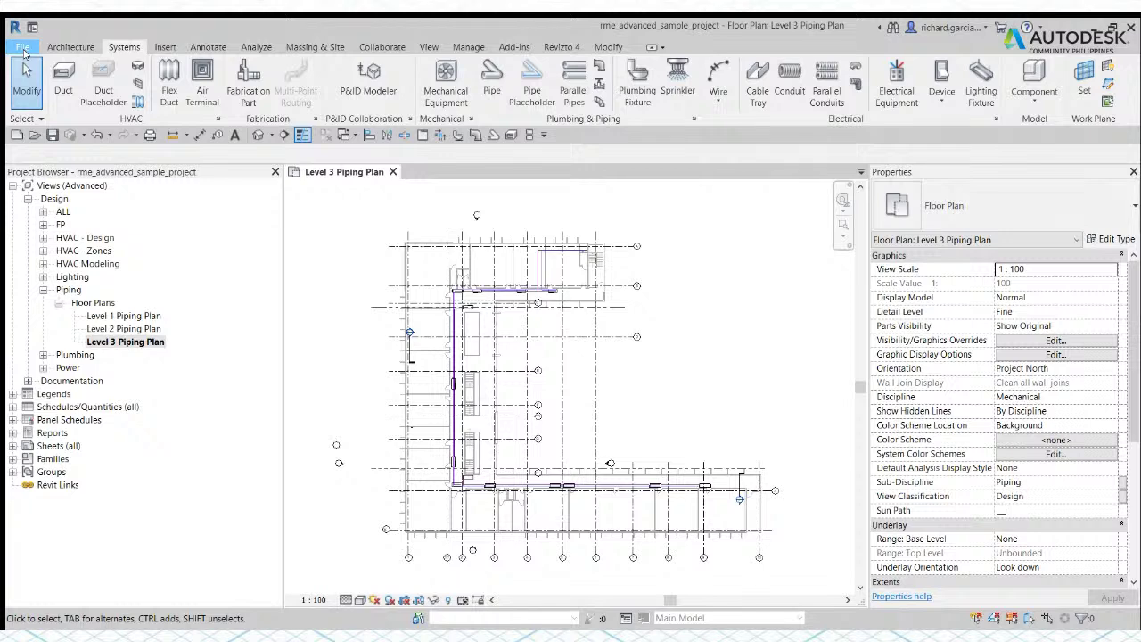
pyautogui.hotkey('alt', 'f')
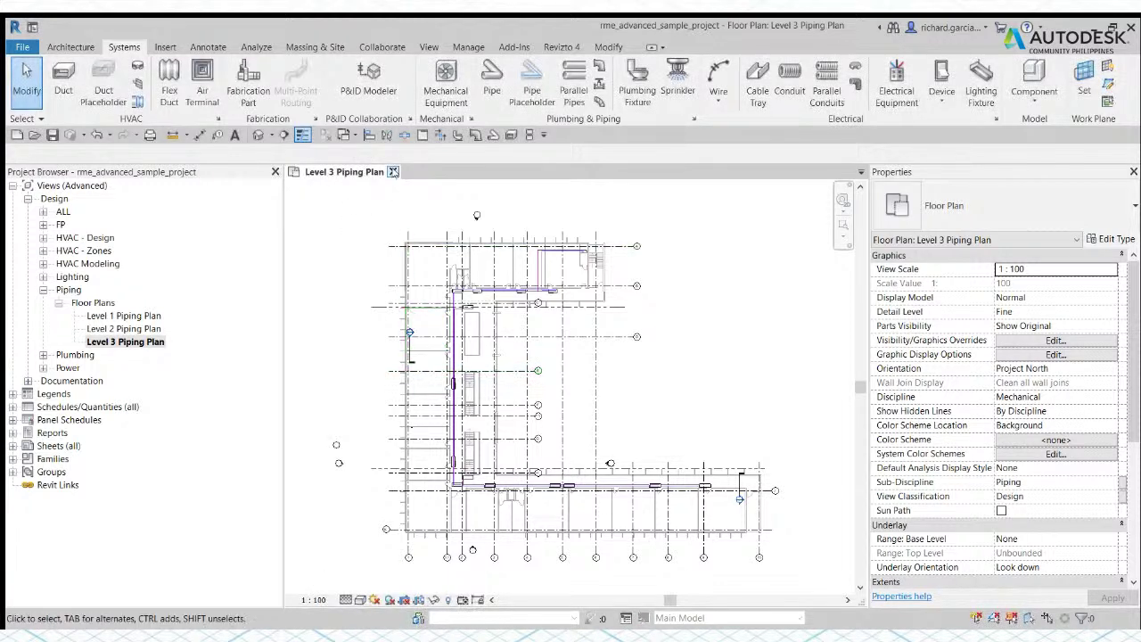
# - Close the last open view, Level 3 Piping Plan, returning to the Home page
pyautogui.click(392, 171)
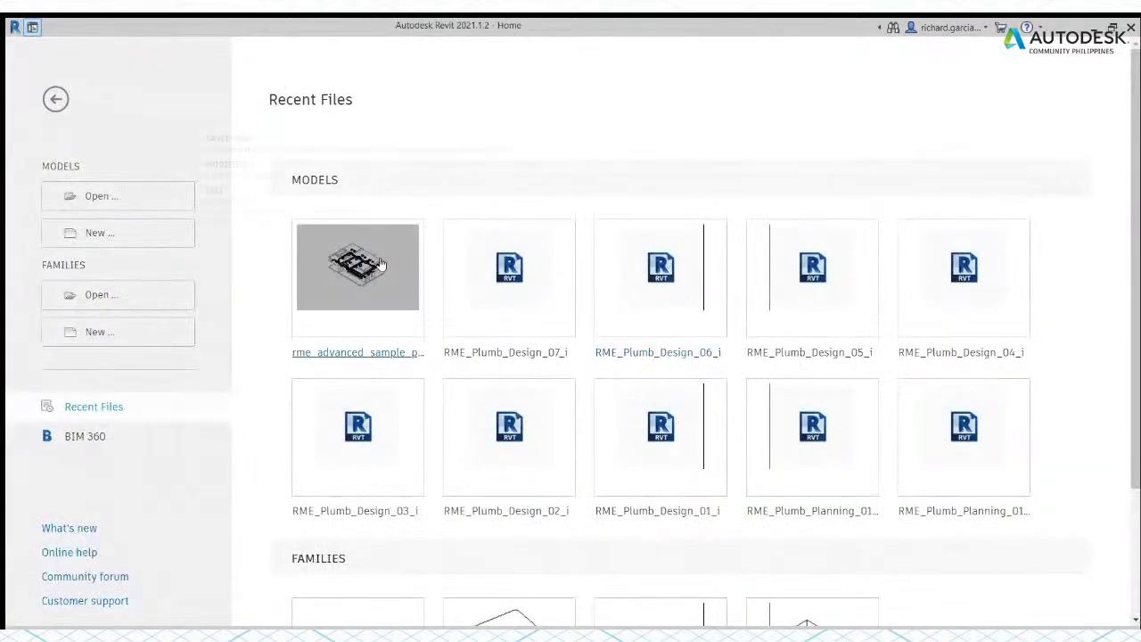
pyautogui.moveTo(380, 264)
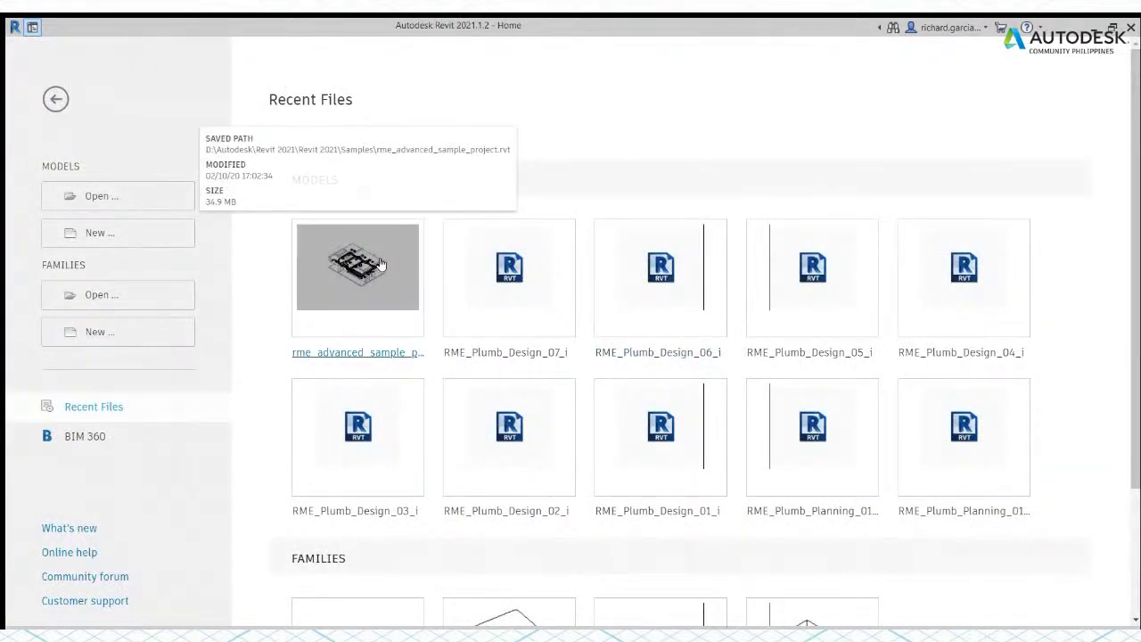
# - Open an existing project model from the Home page's recent files
pyautogui.click(93, 195)
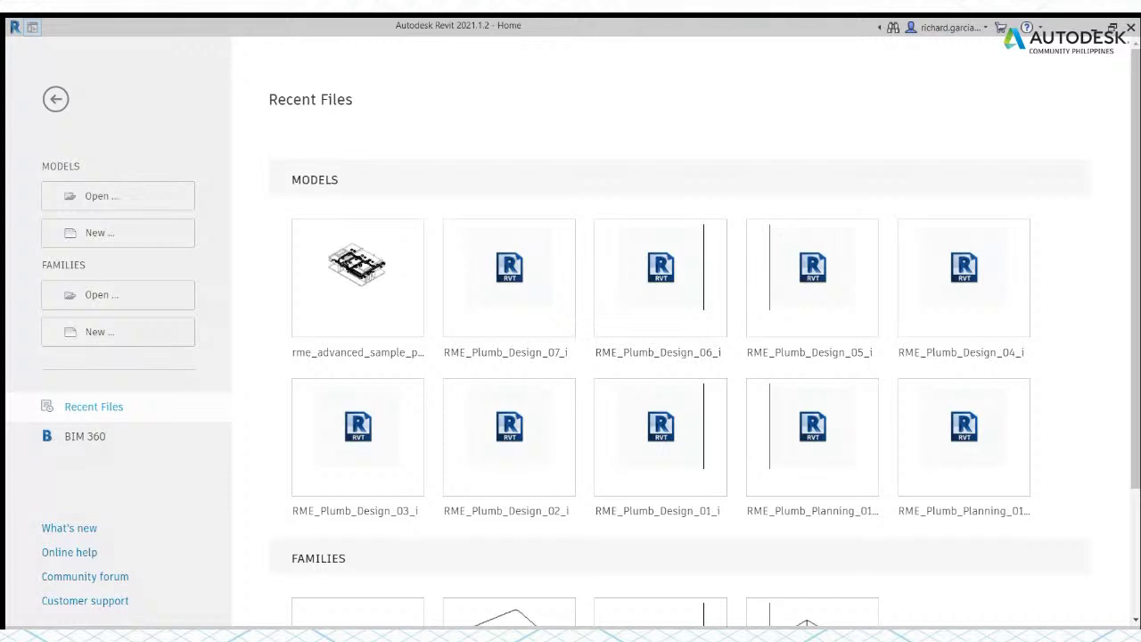
# - Return to RME_Plumb_Planning_01_i showing the Level 1 - Plumbing Plan - Design view
pyautogui.hotkey('ctrl', 'd')
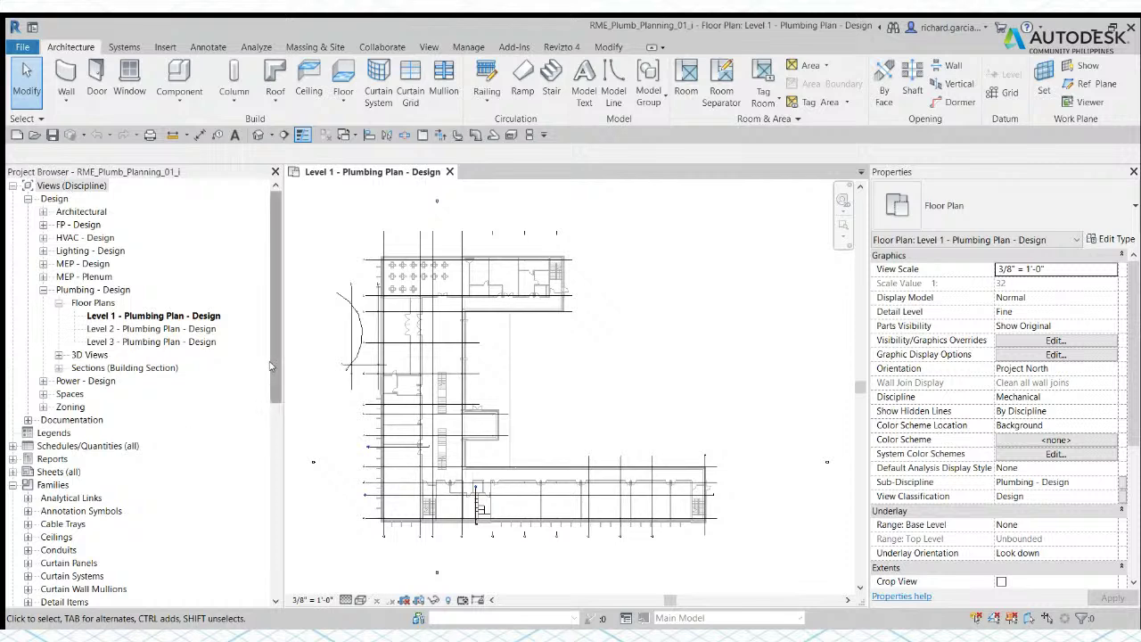
pyautogui.moveTo(272, 344); pyautogui.dragTo(273, 547)
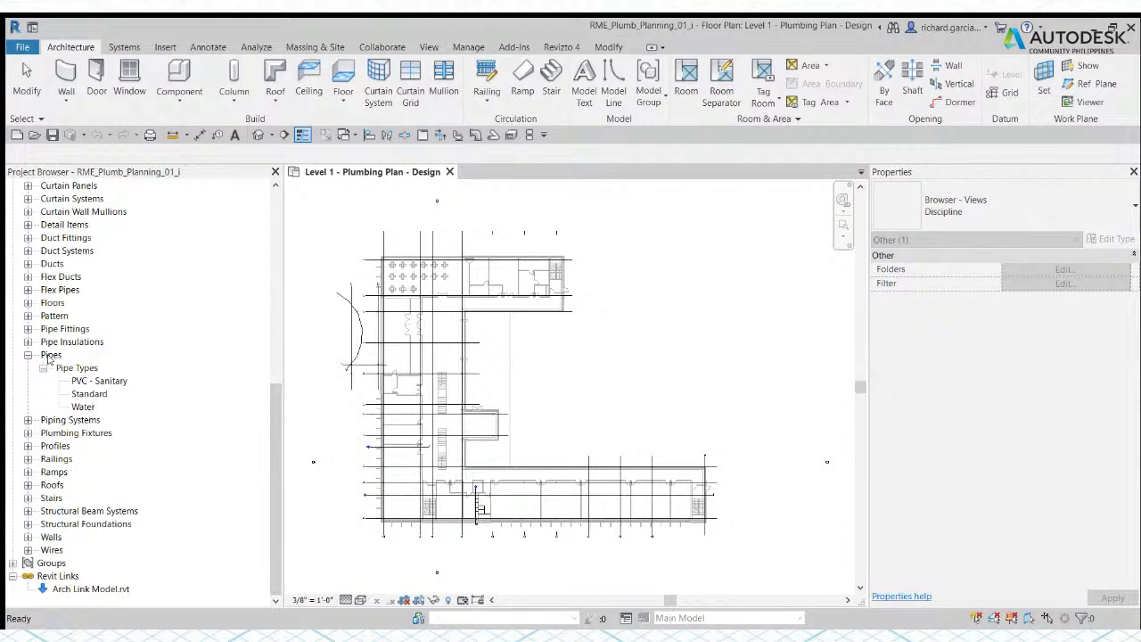
# - Select the PVC - Sanitary pipe type and duplicate it as PVC - Sanitary 2
pyautogui.click(87, 384)
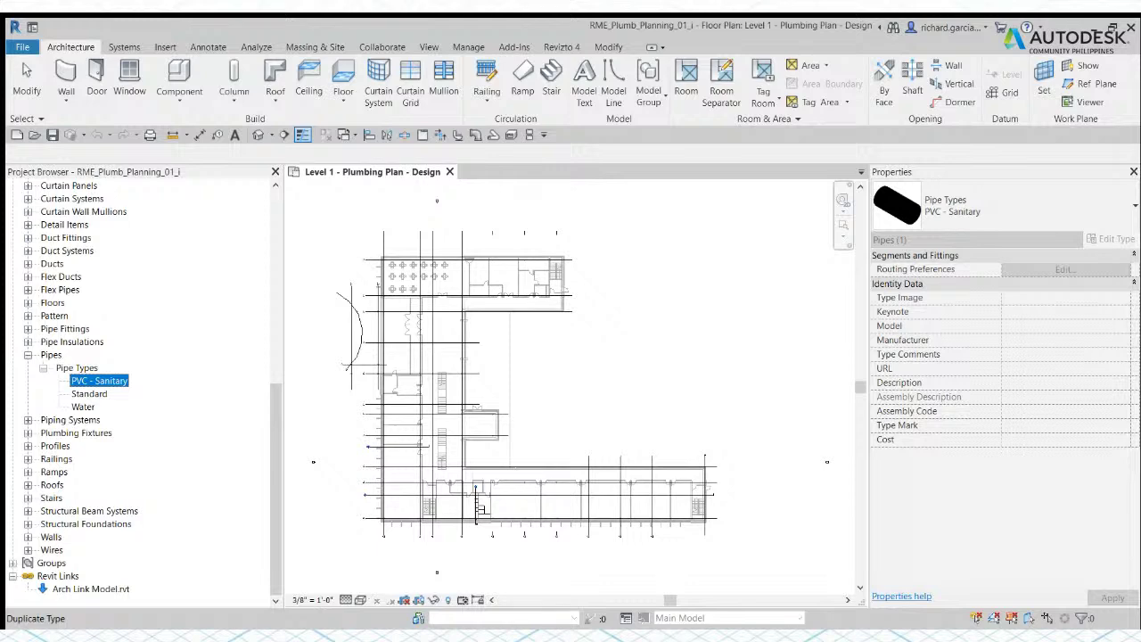
pyautogui.click(167, 373)
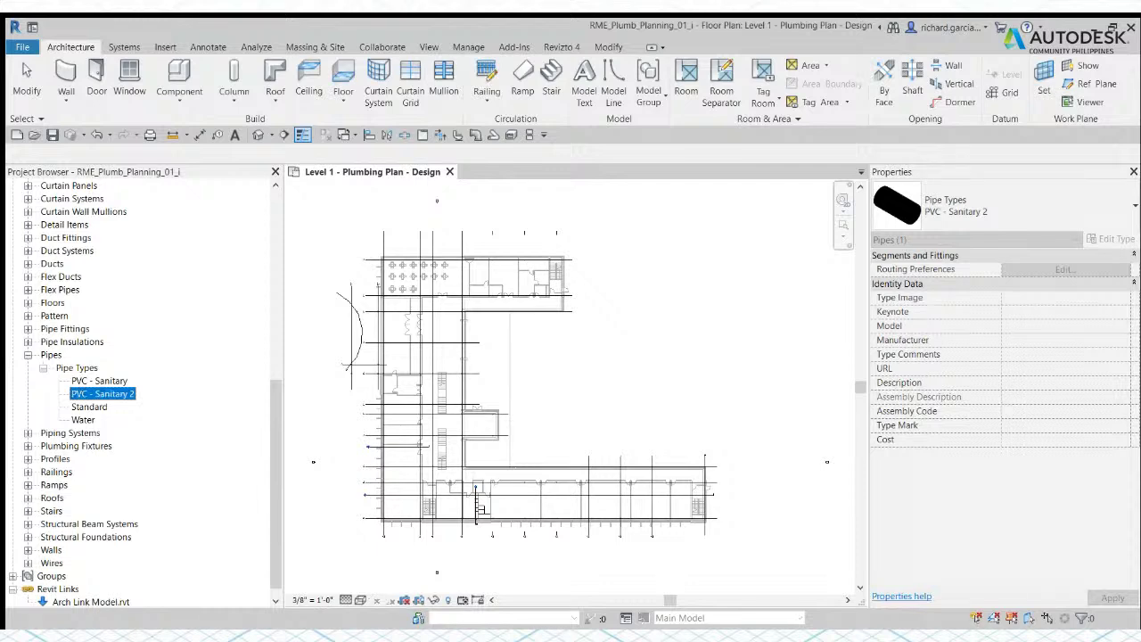
# - Rename the copied pipe type to 'PVC - Vent' and open its type properties
pyautogui.press('F2')
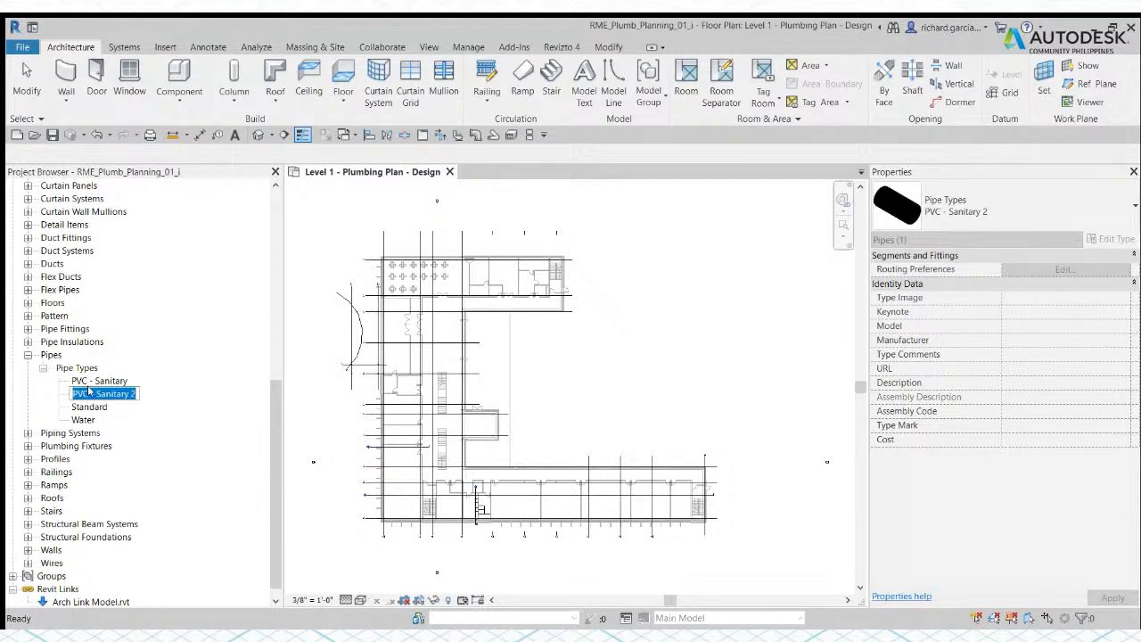
pyautogui.moveTo(95, 393); pyautogui.dragTo(142, 393)
pyautogui.write('V')
pyautogui.write('ent')
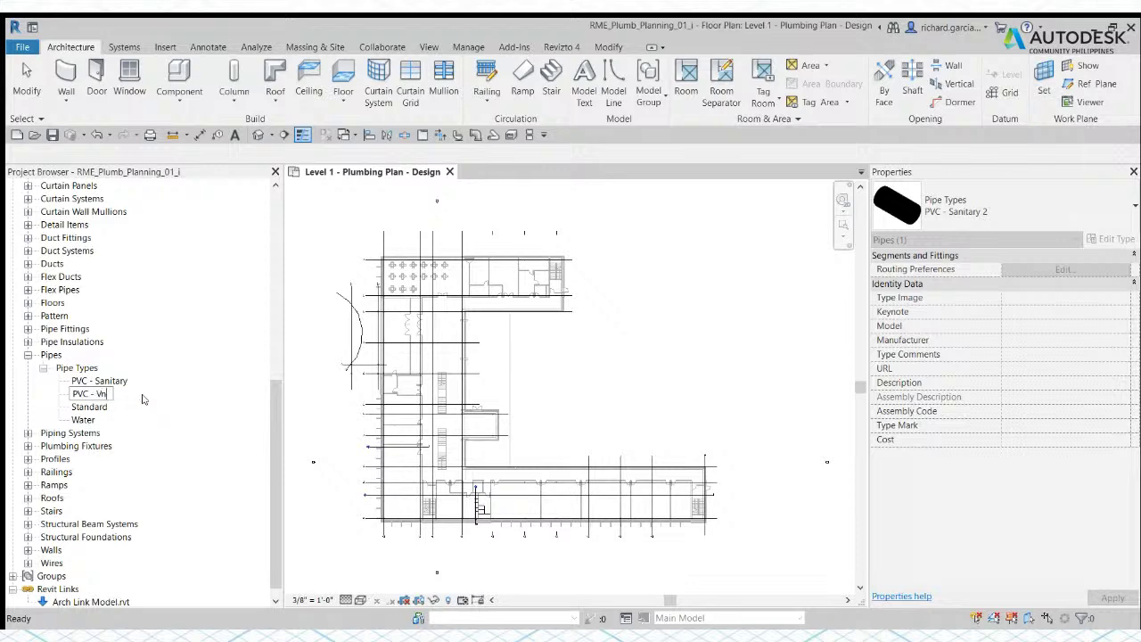
pyautogui.press('Return')
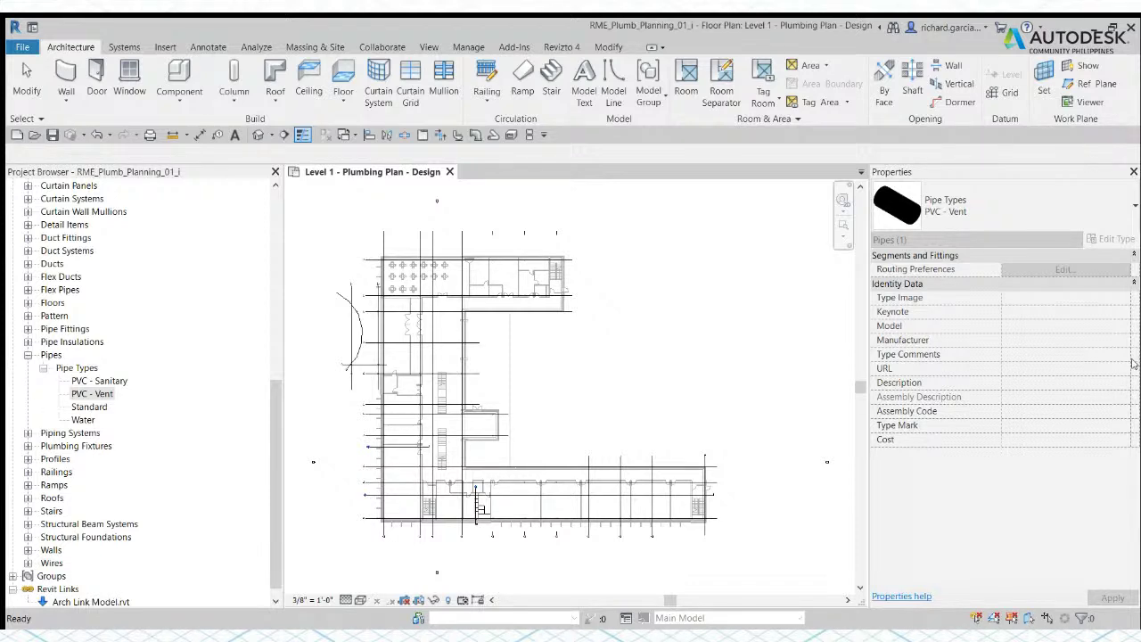
pyautogui.doubleClick(93, 394)
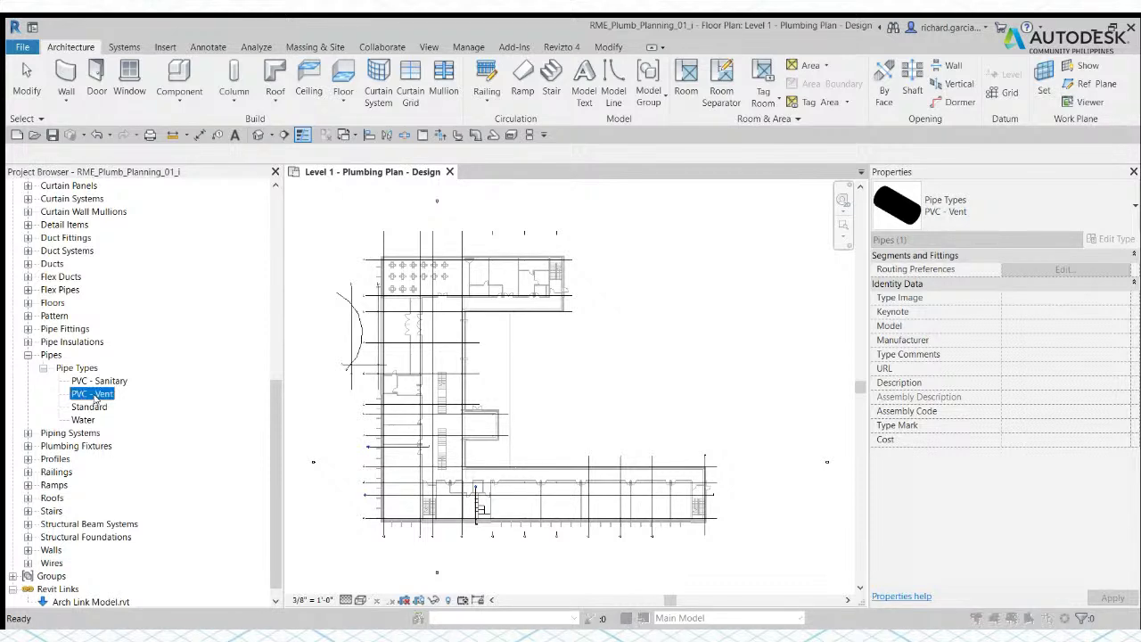
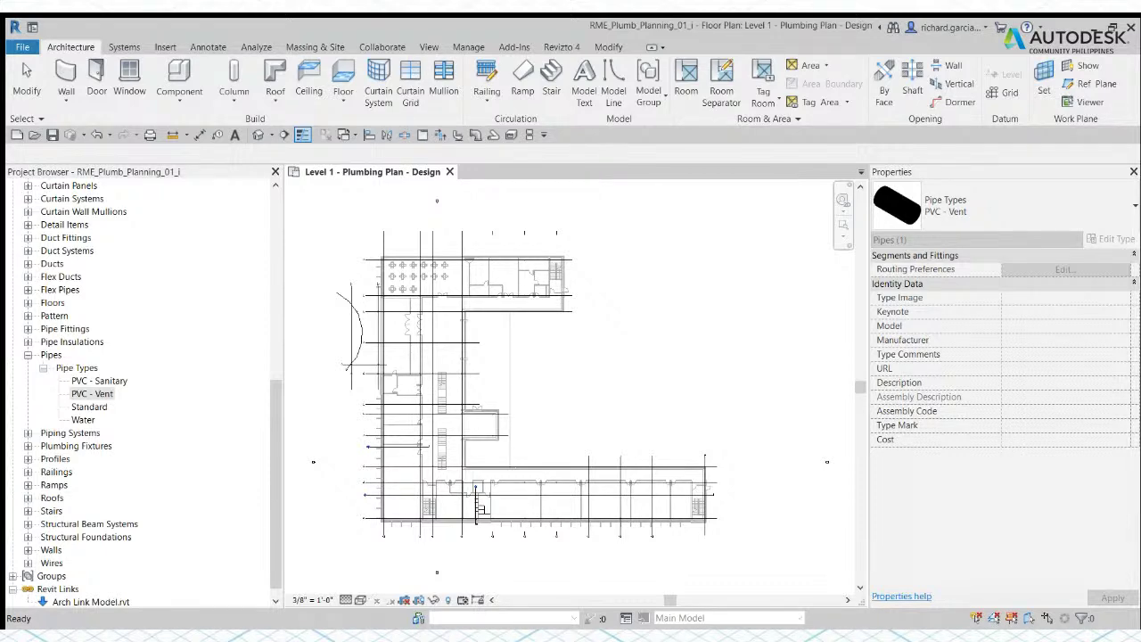
# - Start a family load, then deselect to show the Level 1 Plumbing Plan view properties
pyautogui.click(165, 49)
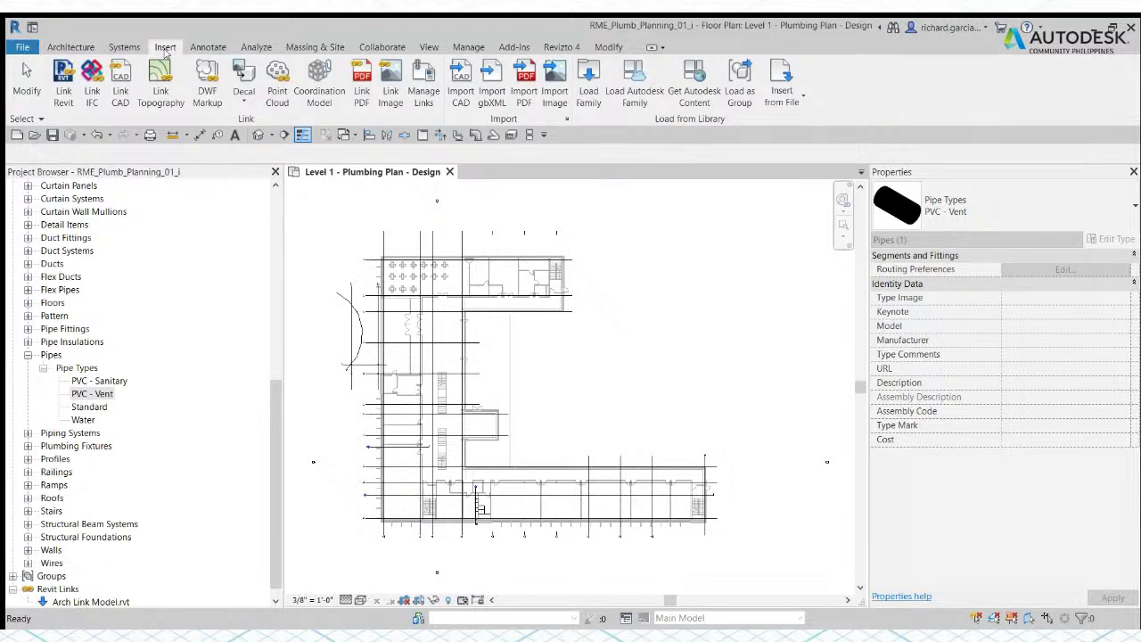
pyautogui.click(587, 89)
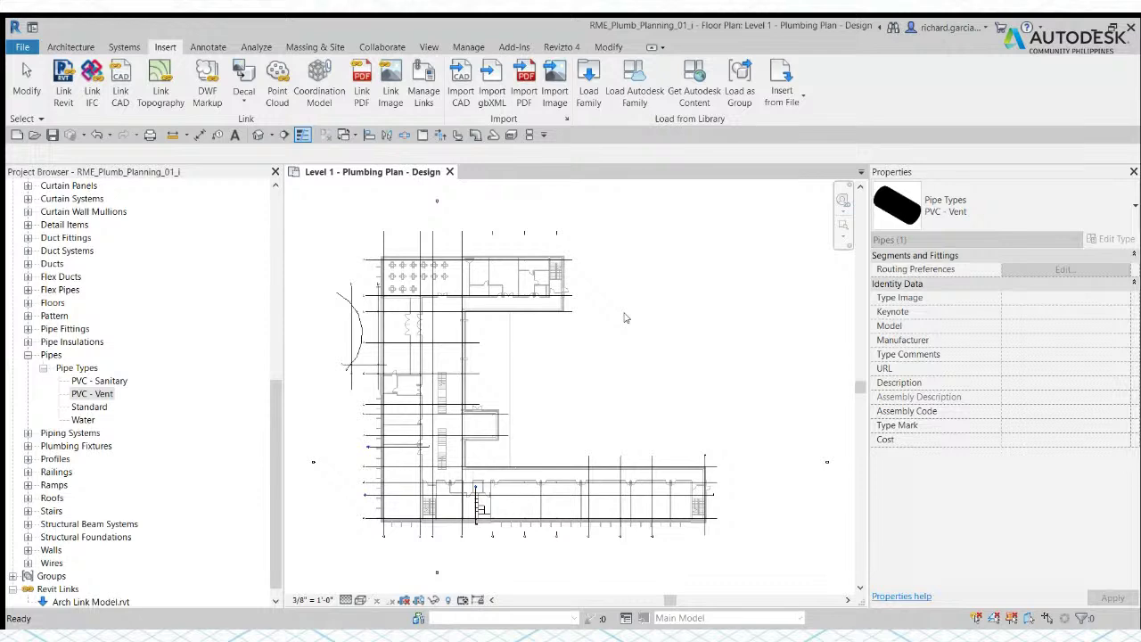
pyautogui.click(636, 370)
pyautogui.moveTo(649, 363); pyautogui.dragTo(656, 353, button='middle')
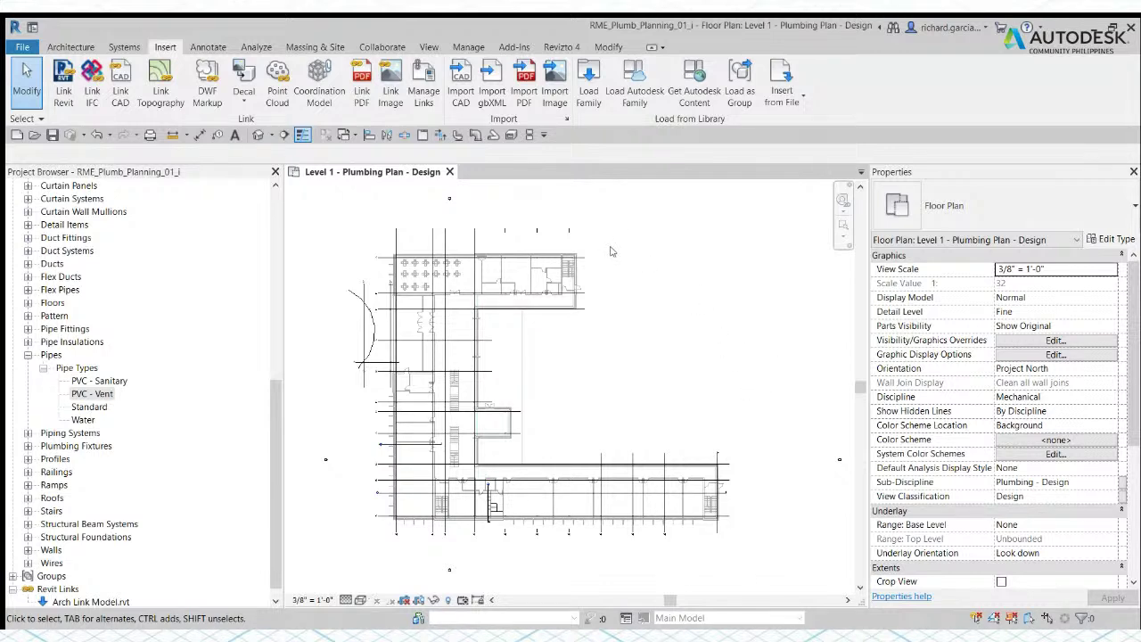
pyautogui.click(125, 48)
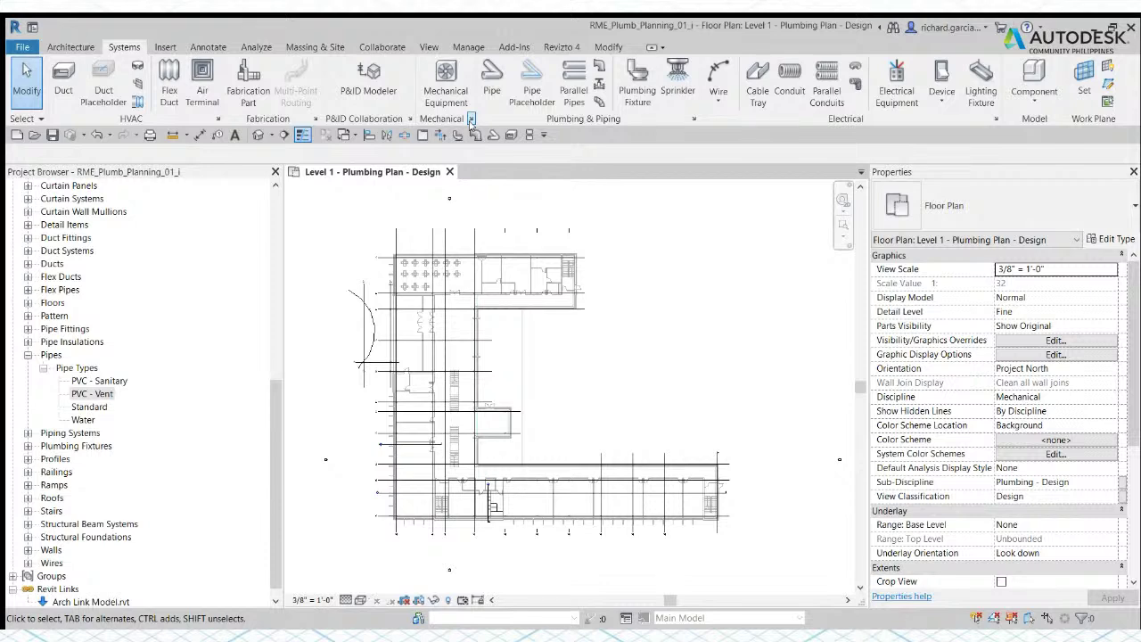
pyautogui.click(471, 120)
pyautogui.click(167, 47)
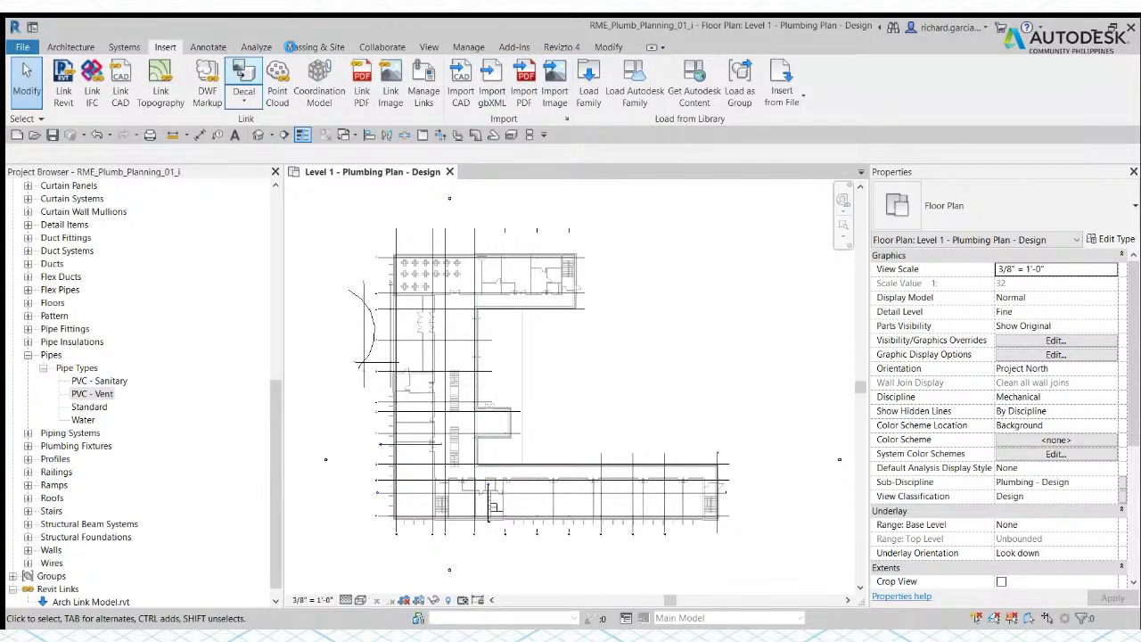
pyautogui.click(124, 46)
pyautogui.click(471, 119)
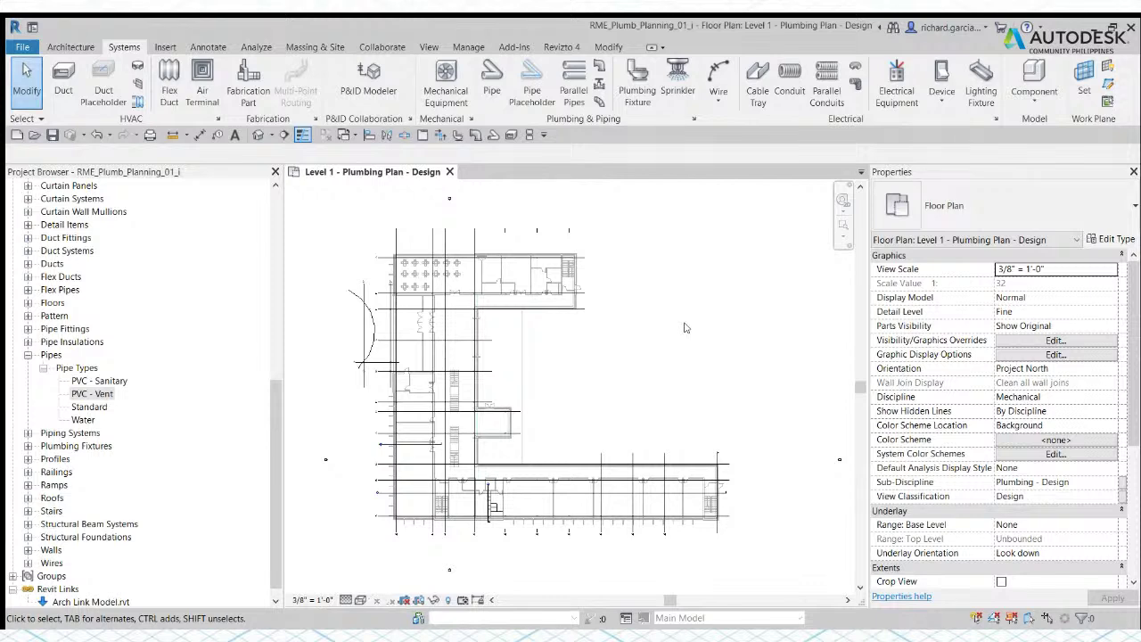
# - Expand Piping Systems in the Project Browser and inspect the Domestic Hot Water system properties
pyautogui.click(92, 393)
pyautogui.click(28, 432)
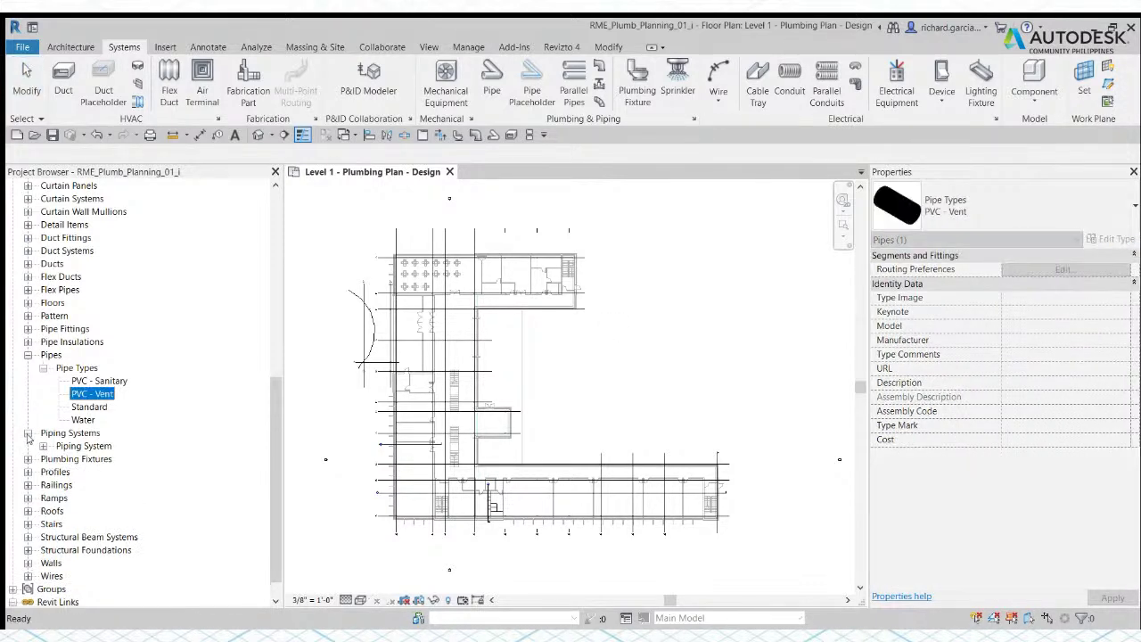
pyautogui.click(42, 446)
pyautogui.scroll(-2, 105, 482)
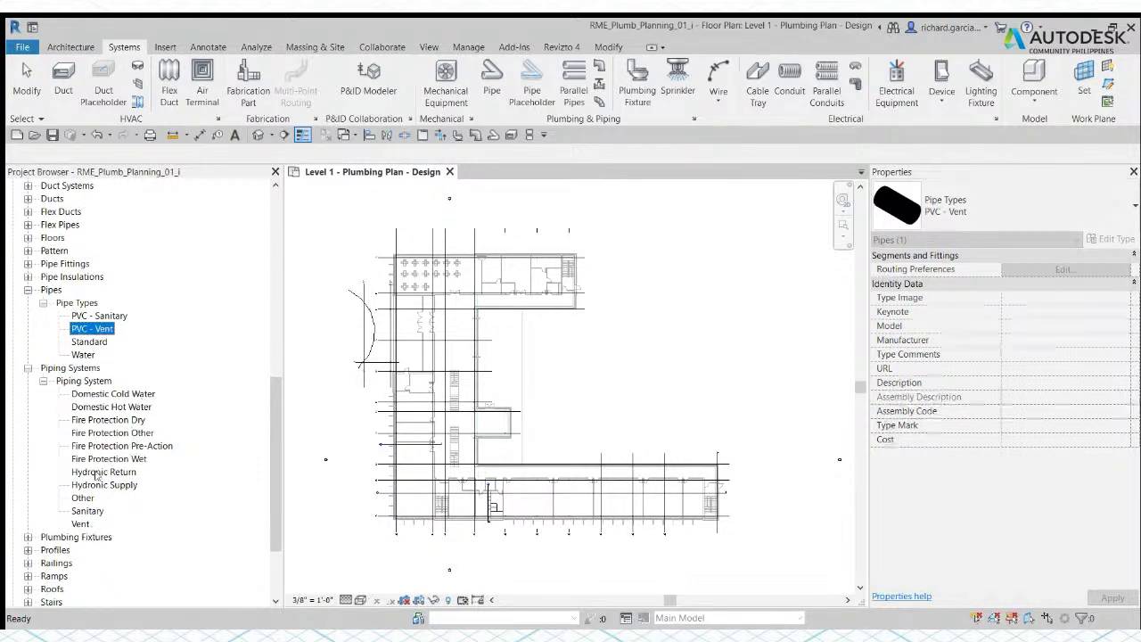
pyautogui.click(113, 406)
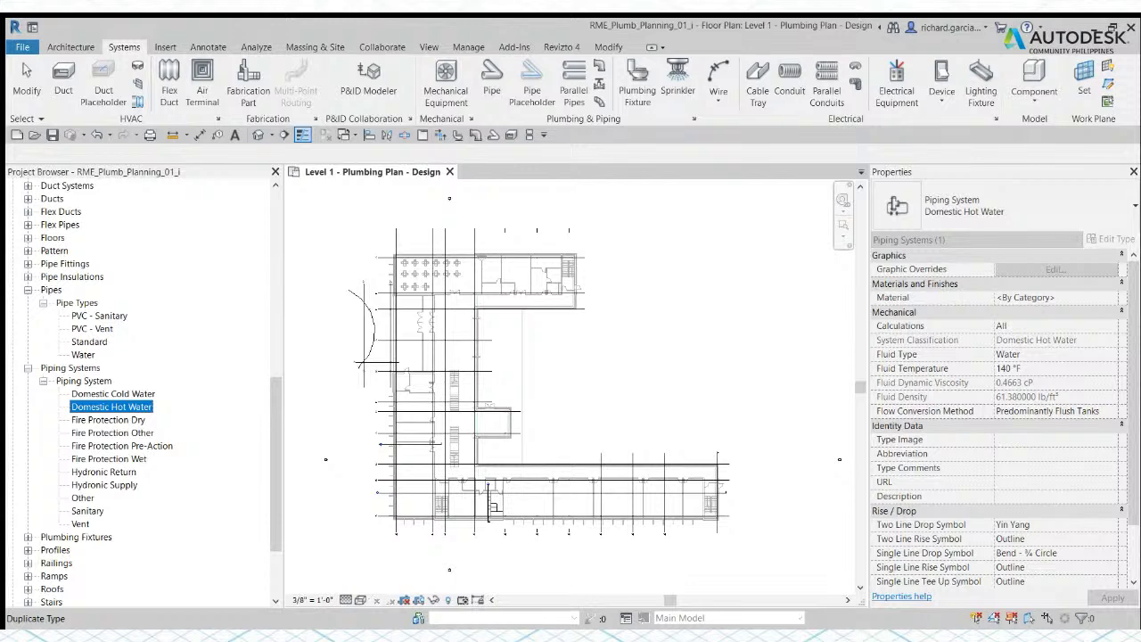
pyautogui.click(80, 304)
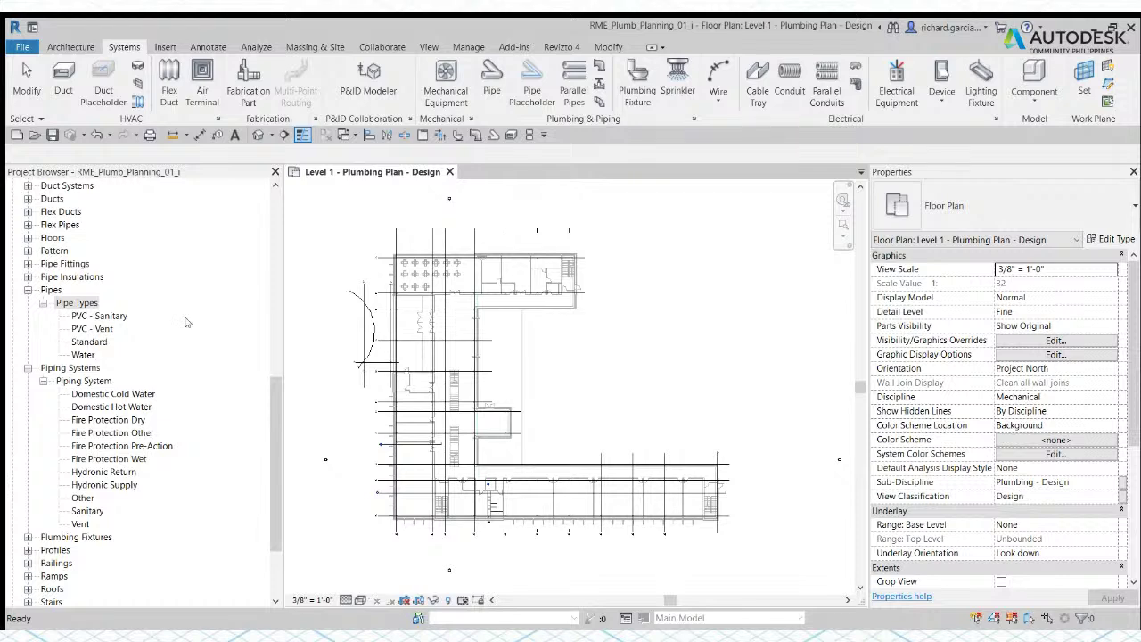
pyautogui.click(471, 121)
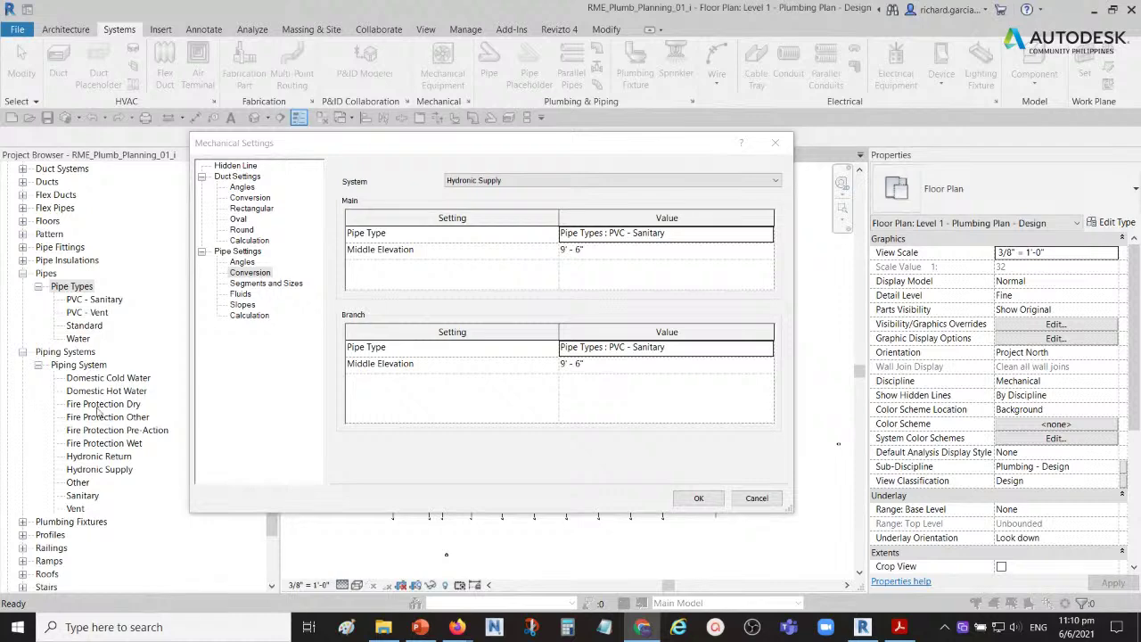
# - Review the Hydronic Supply conversion (PVC - Sanitary, 9' - 6") and close Mechanical Settings
pyautogui.click(452, 149)
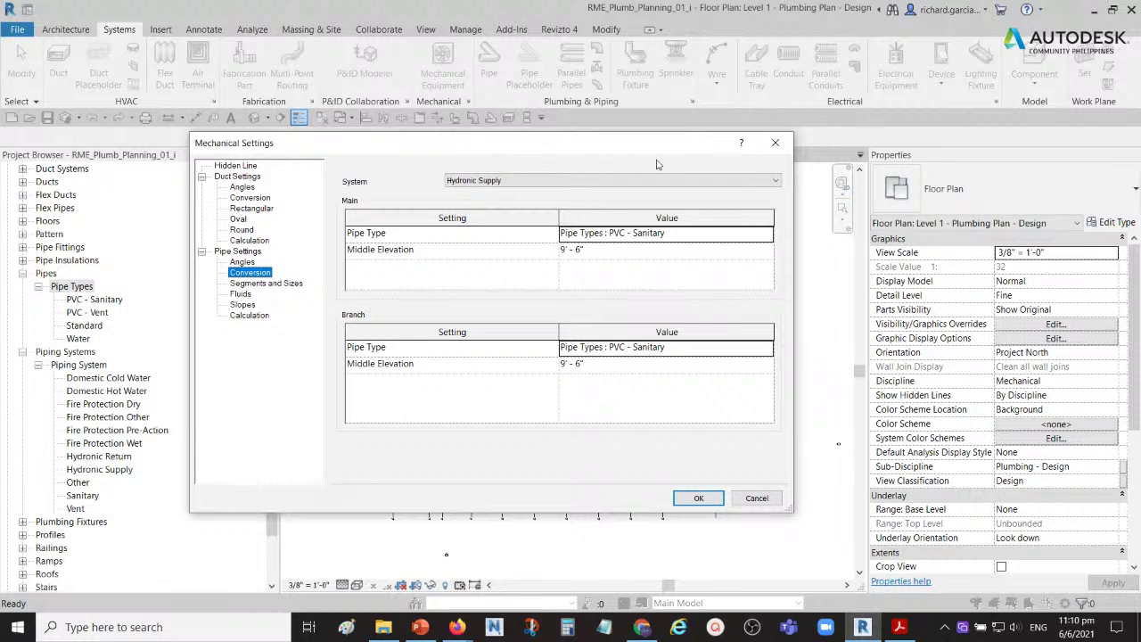
pyautogui.click(775, 143)
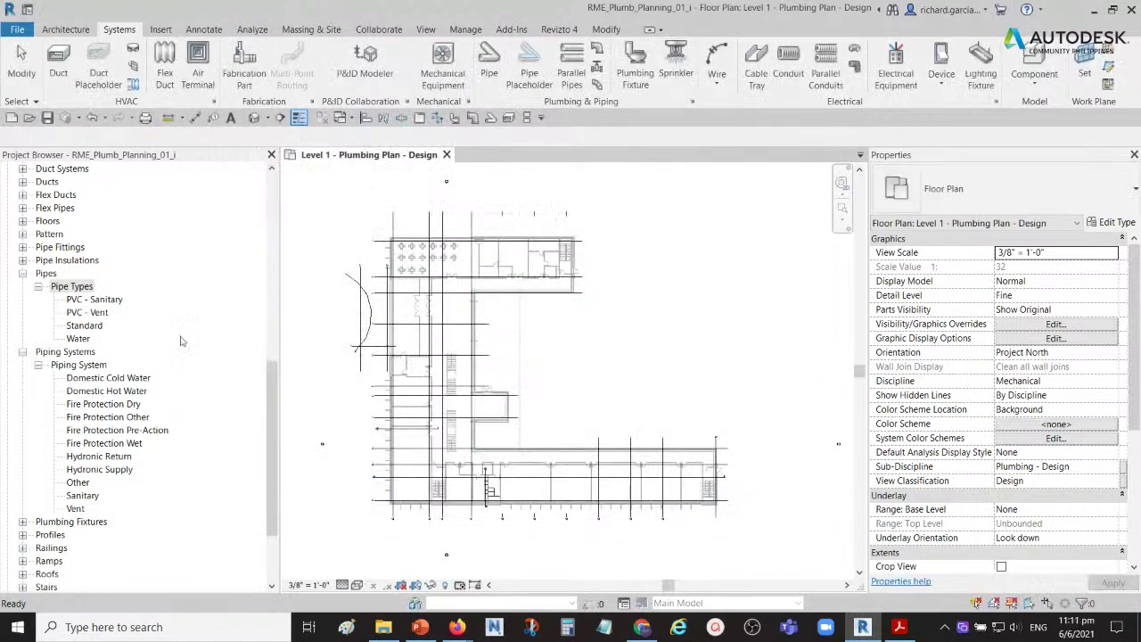
# - Show the PVC - Sanitary and then the PVC - Vent pipe type properties
pyautogui.click(81, 299)
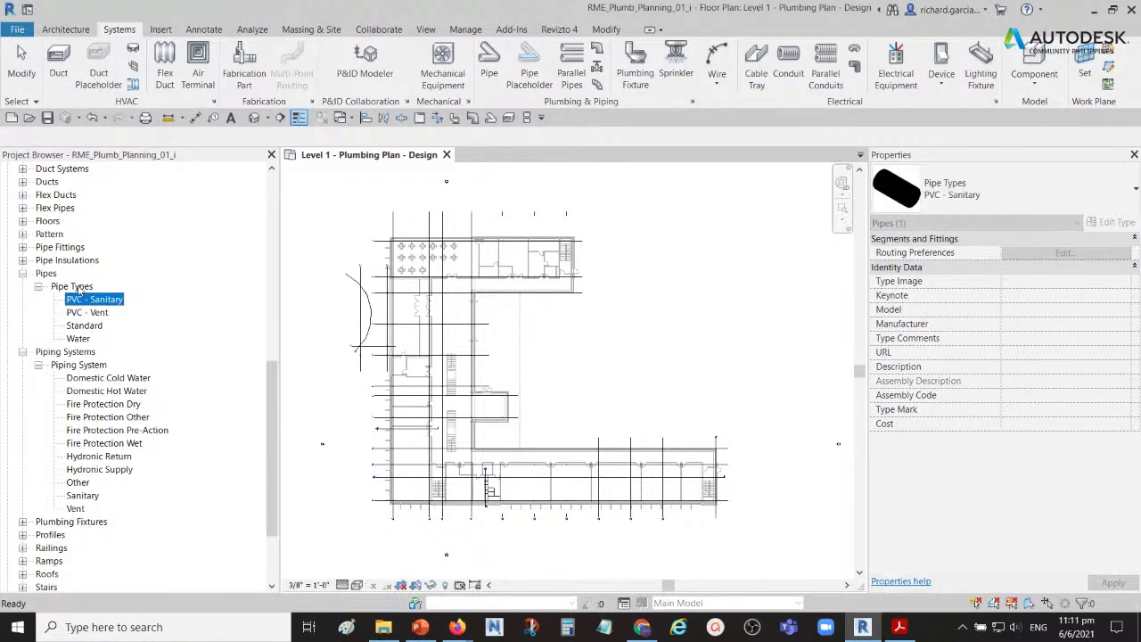
pyautogui.click(75, 286)
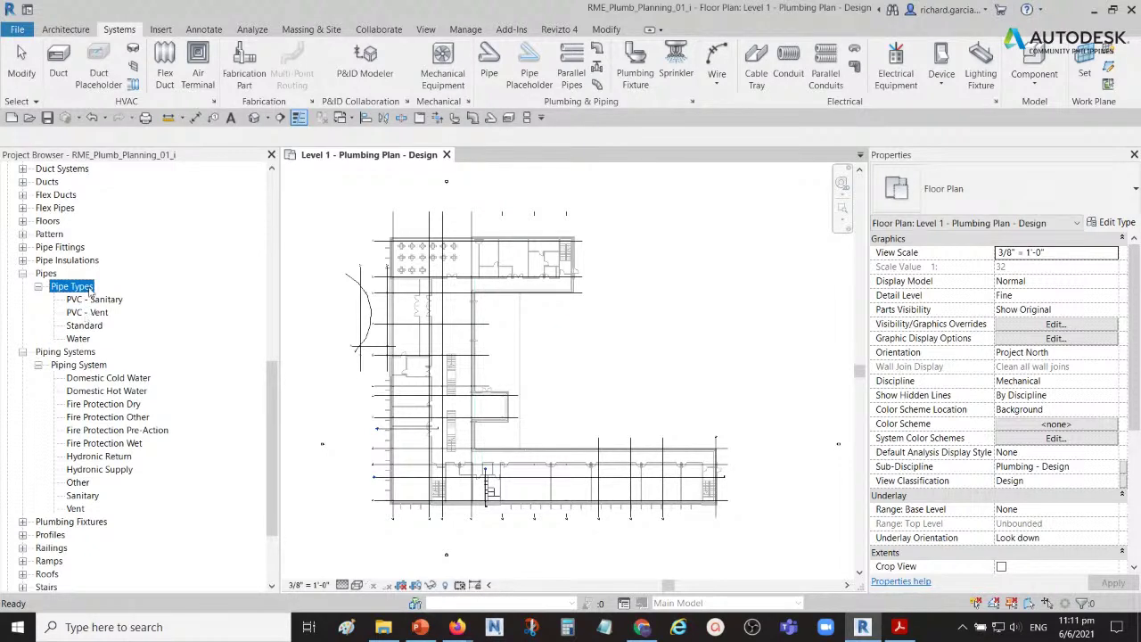
pyautogui.click(86, 313)
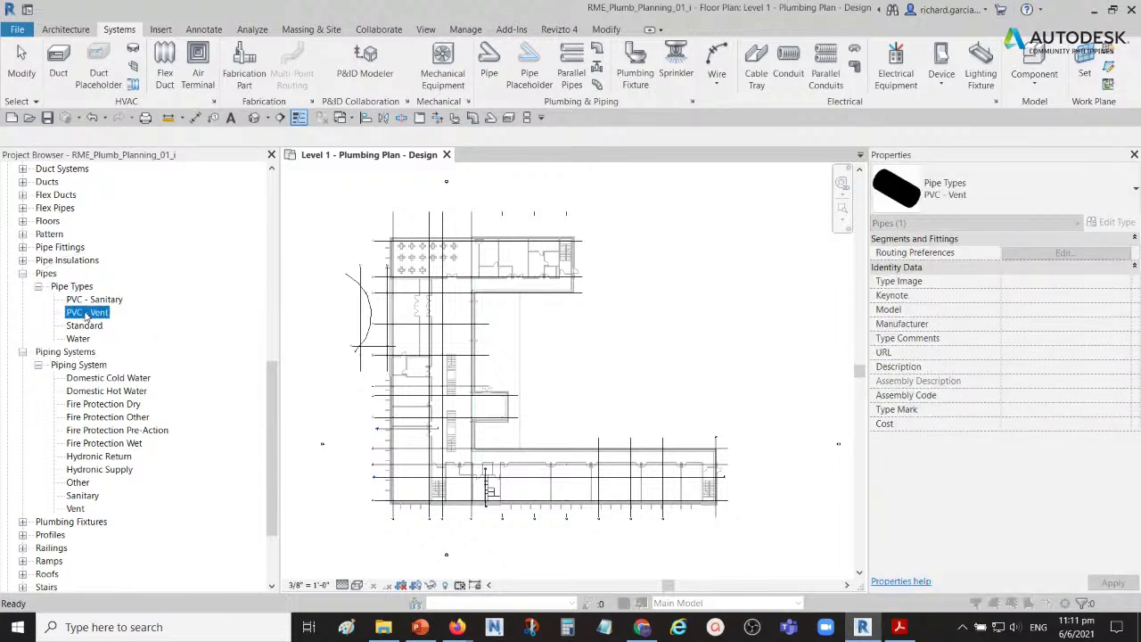
# - Open the Routing Preferences of PVC - Vent, showing Plastic - Schedule 40 with PVC Sch 40 DWV fittings
pyautogui.doubleClick(86, 313)
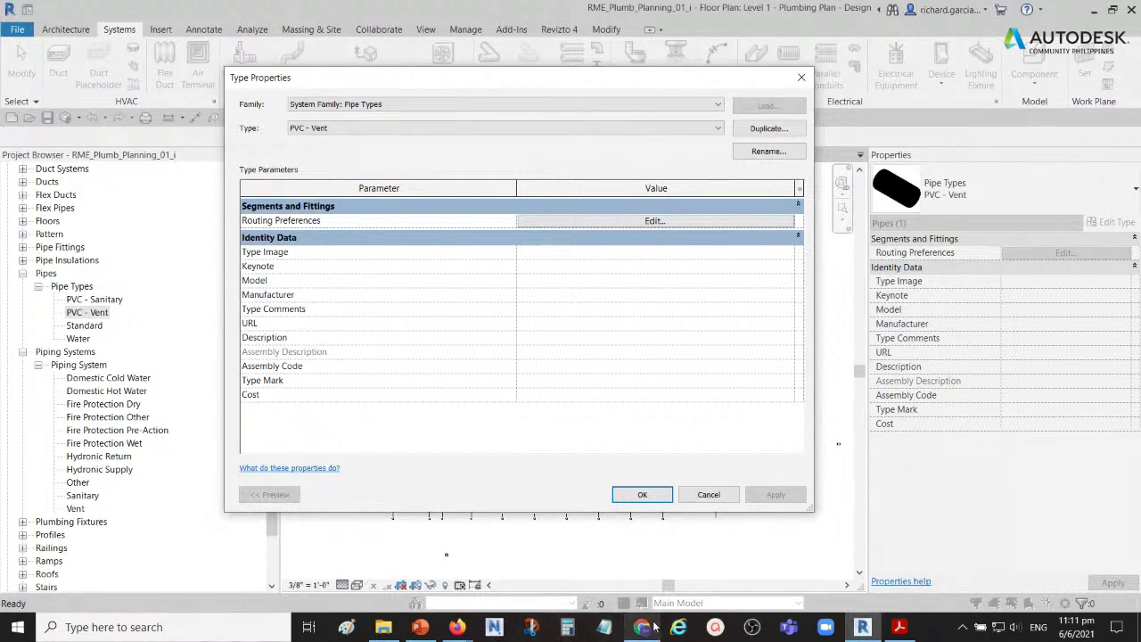
pyautogui.moveTo(654, 629)
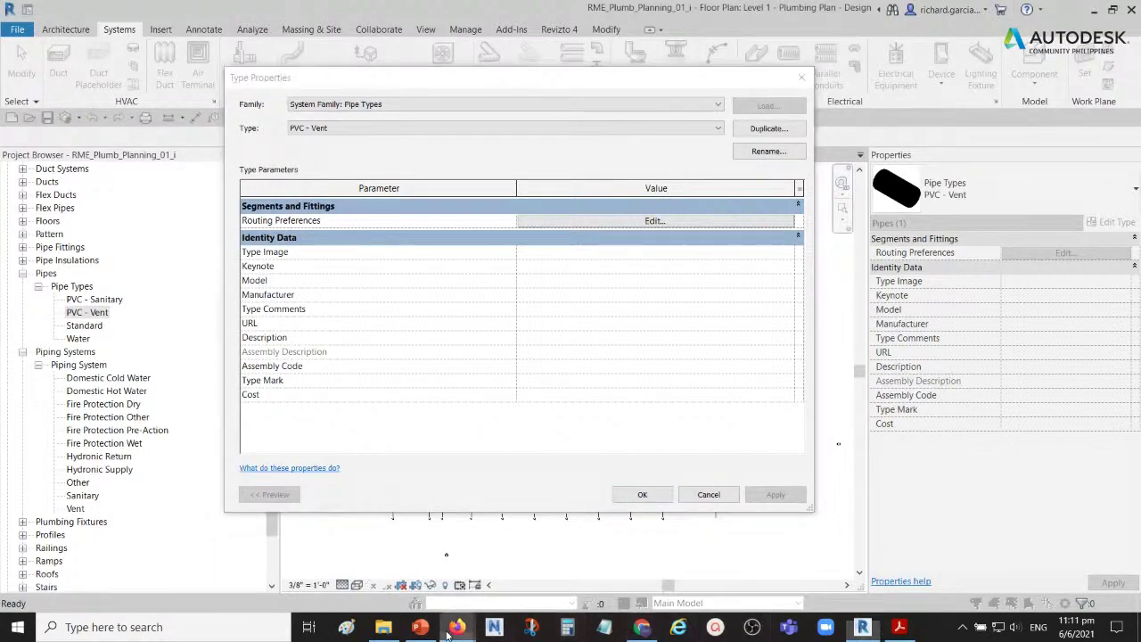
pyautogui.moveTo(458, 629)
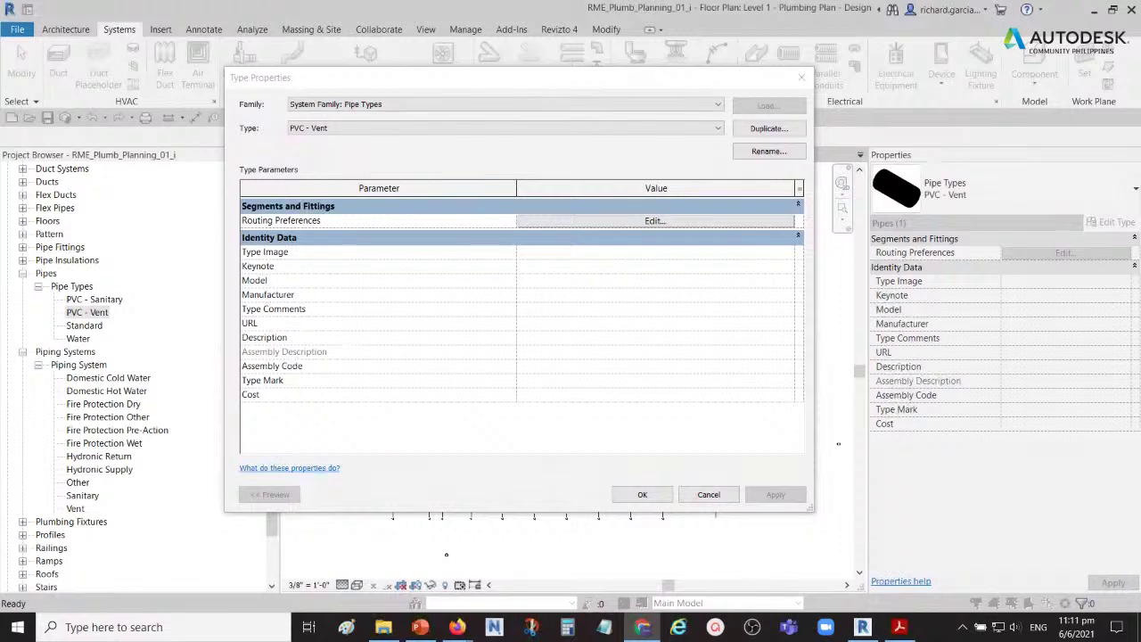
pyautogui.click(343, 86)
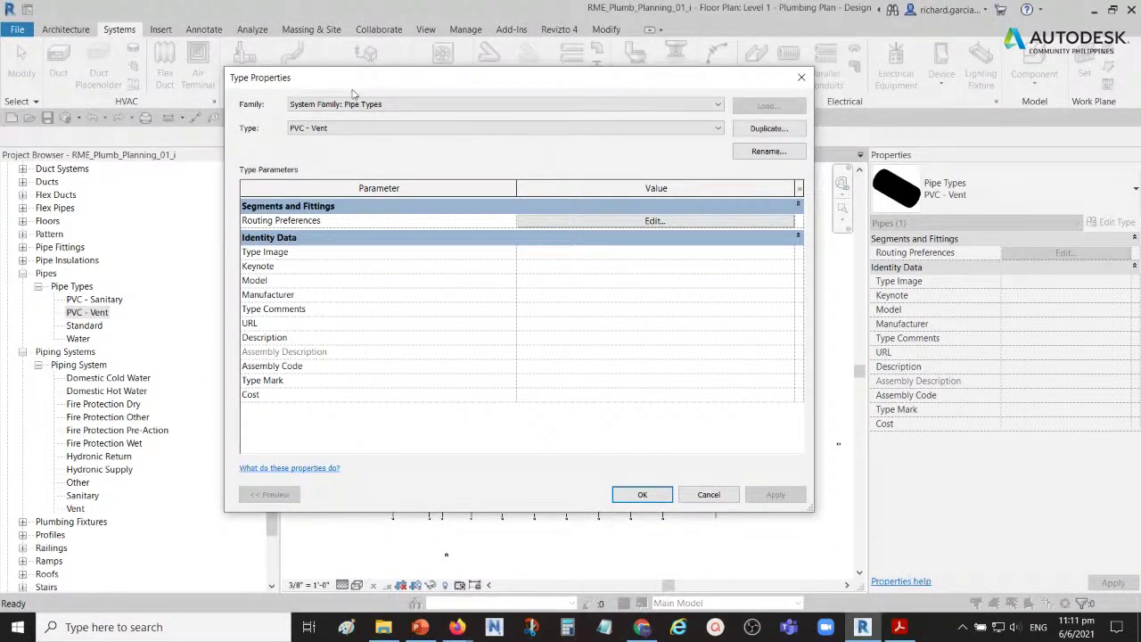
pyautogui.click(649, 223)
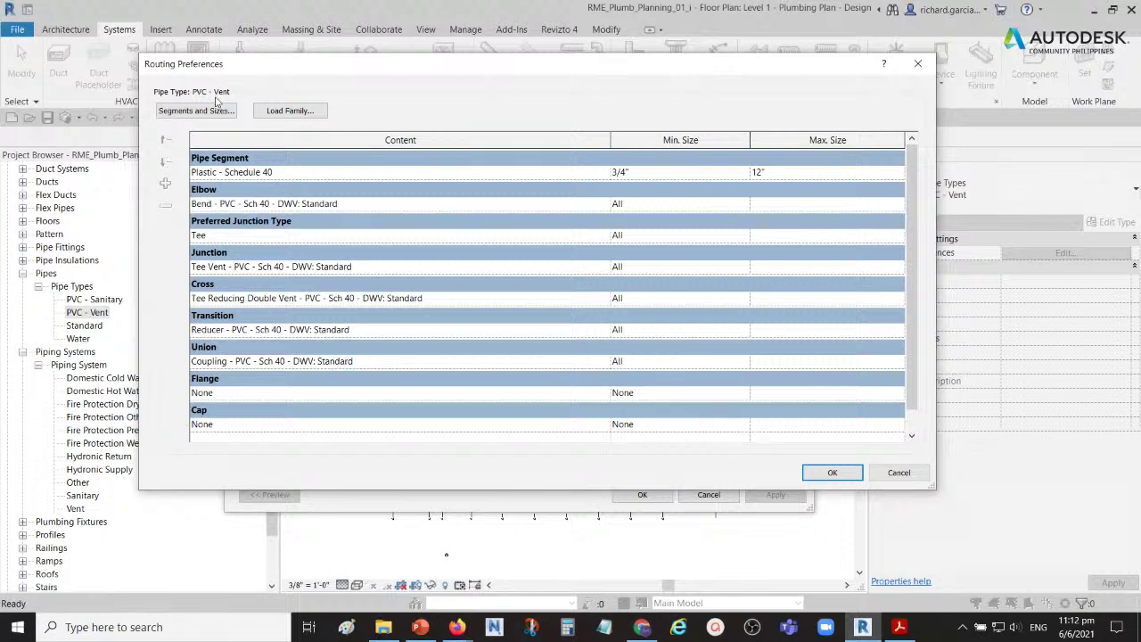
pyautogui.click(584, 204)
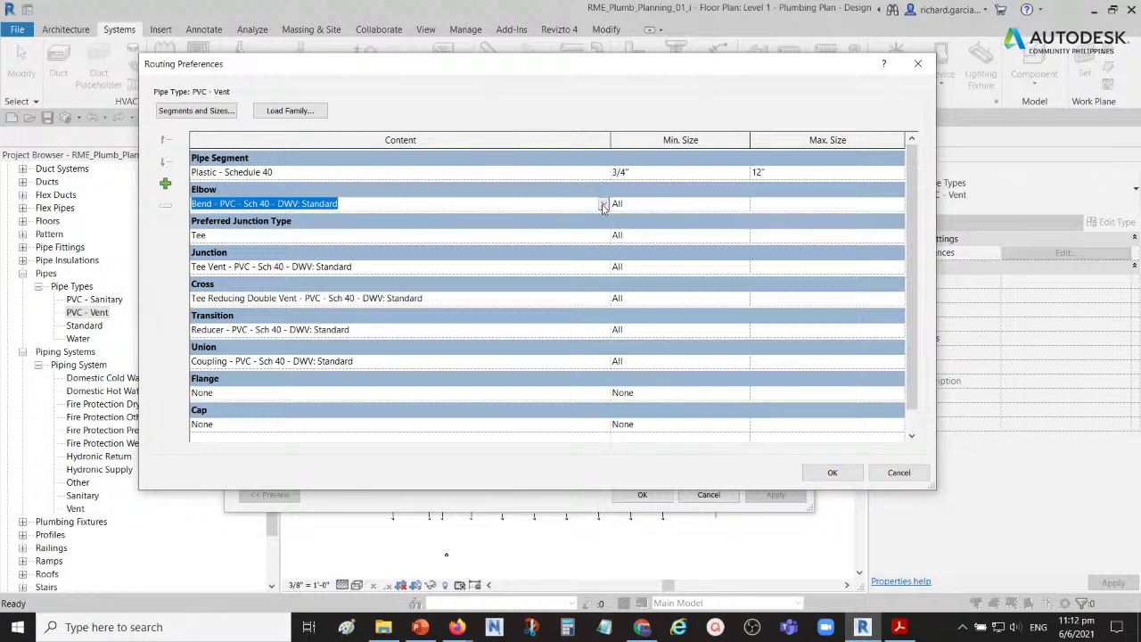
pyautogui.click(604, 205)
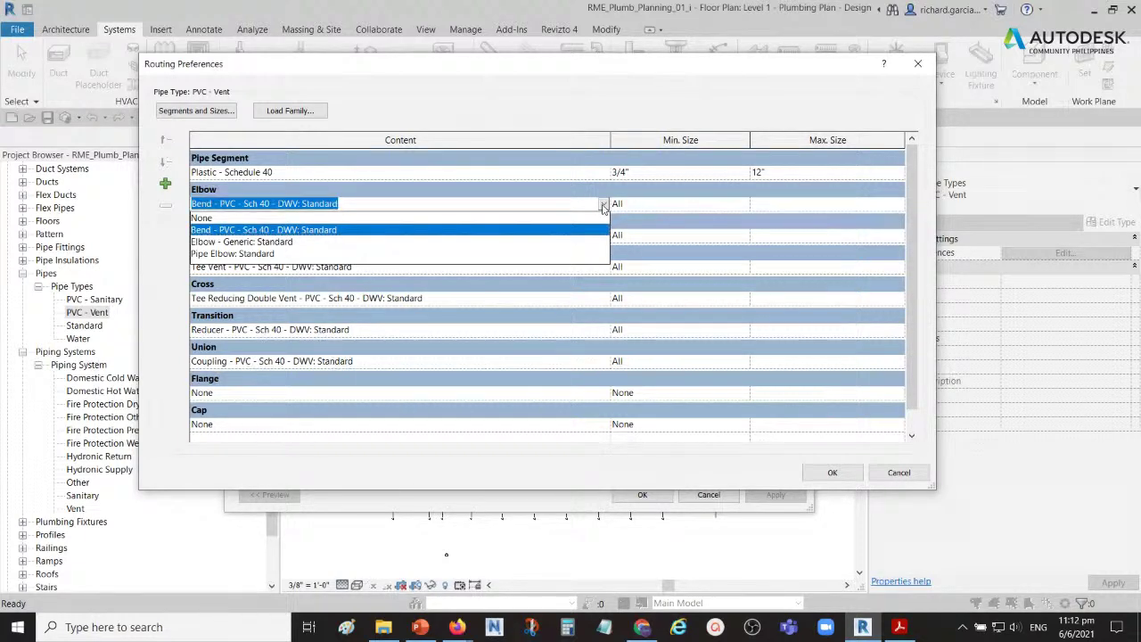
pyautogui.click(603, 207)
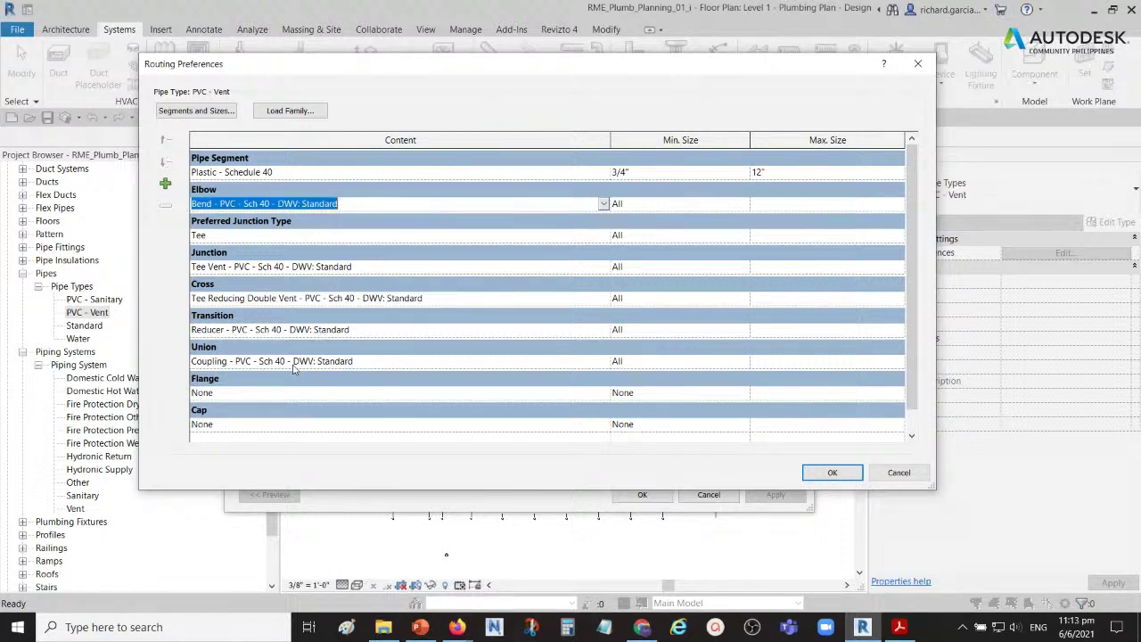
pyautogui.click(178, 73)
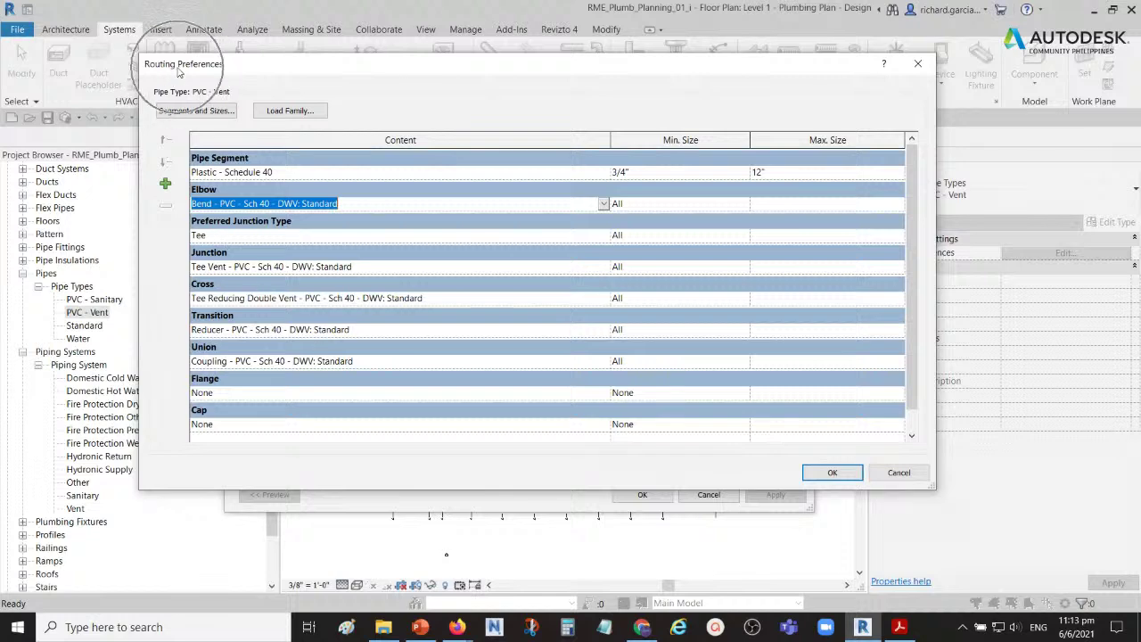
pyautogui.click(832, 473)
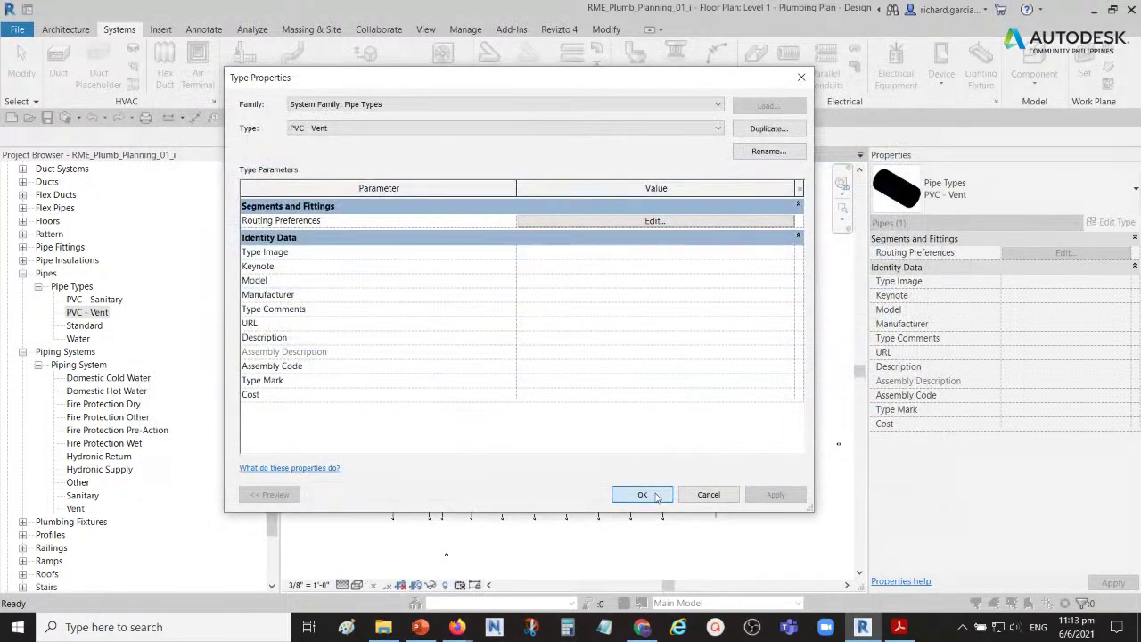
pyautogui.click(642, 495)
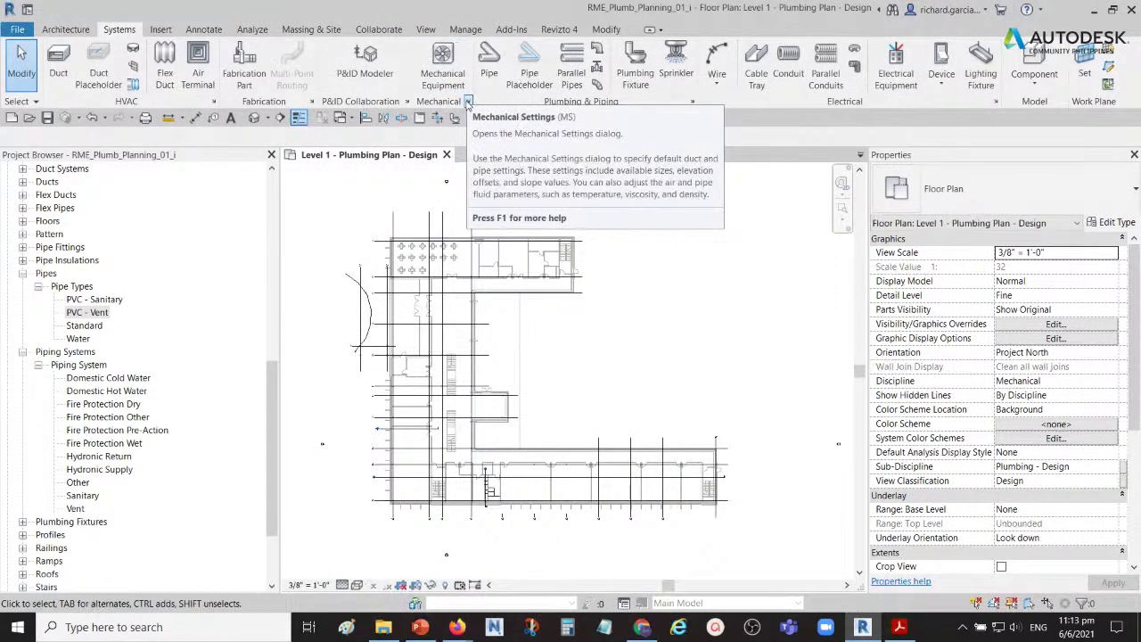
pyautogui.click(467, 102)
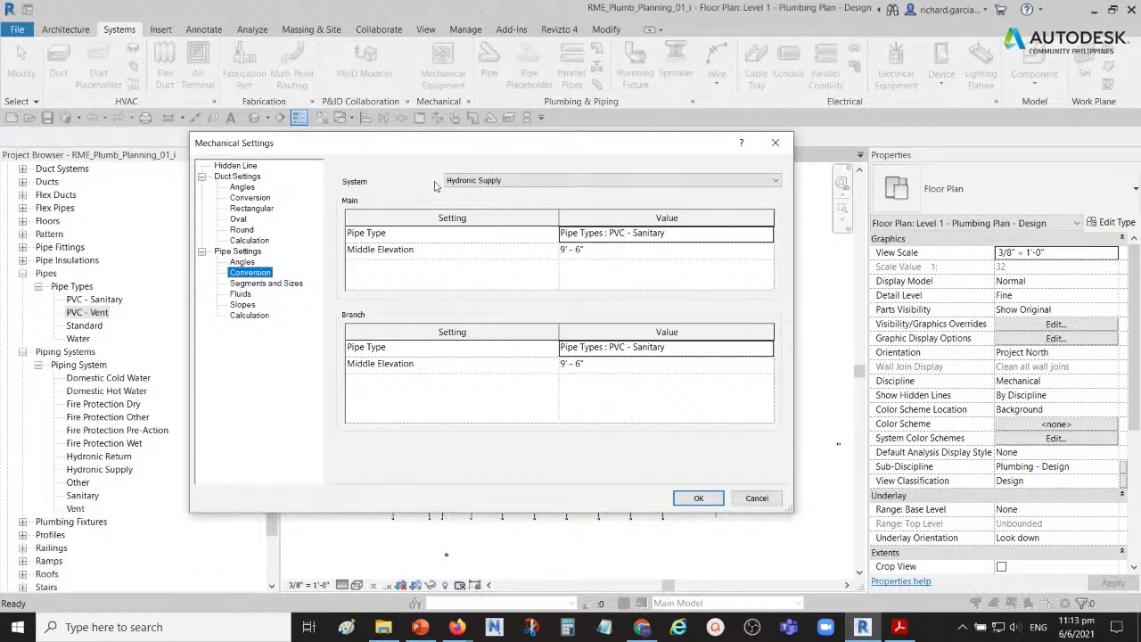
pyautogui.click(499, 181)
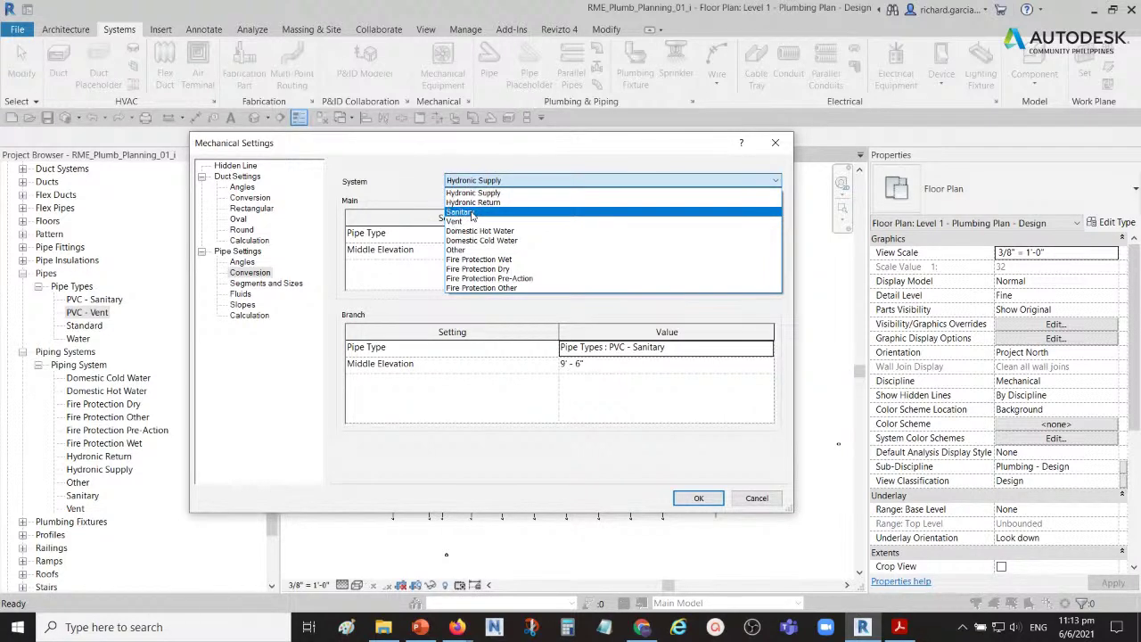
pyautogui.click(472, 212)
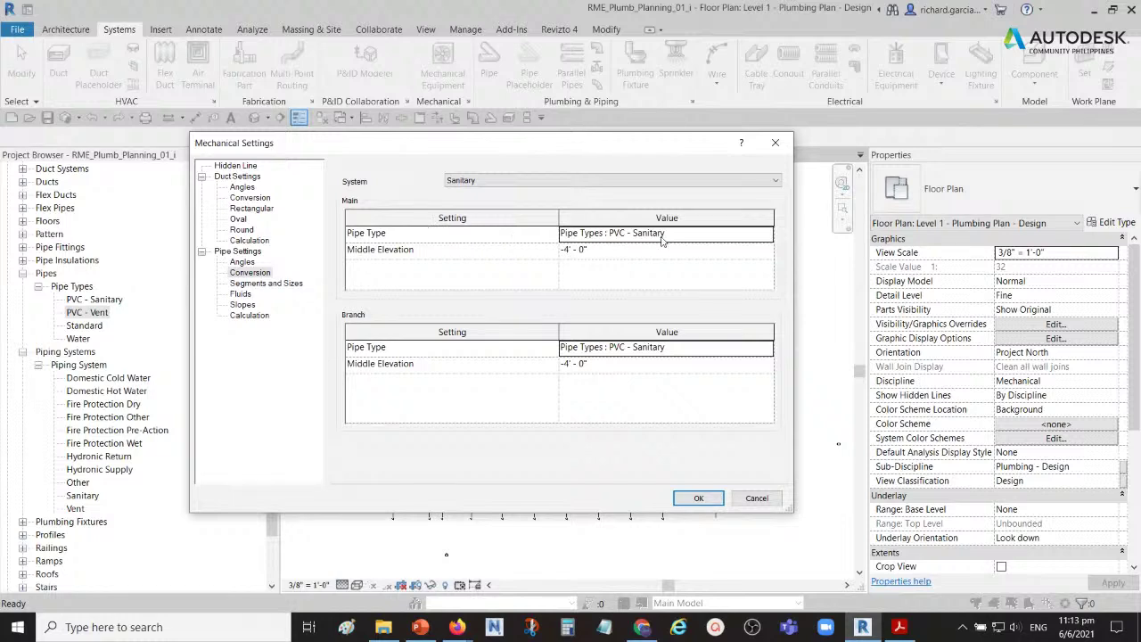
pyautogui.click(696, 238)
pyautogui.click(697, 239)
pyautogui.click(767, 237)
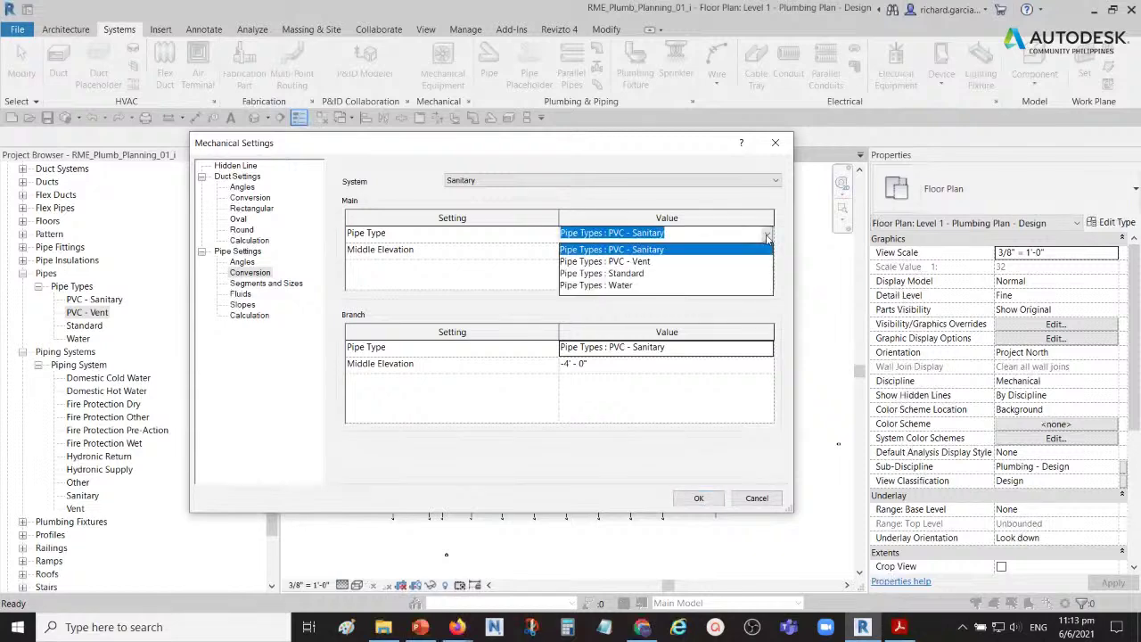
pyautogui.click(749, 235)
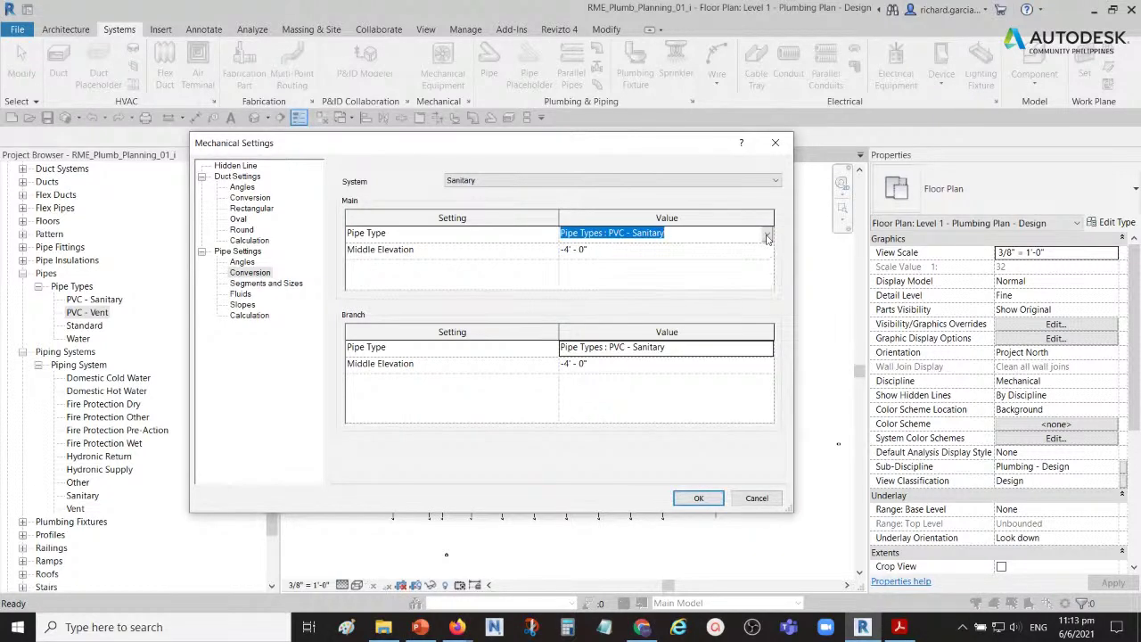
pyautogui.click(596, 254)
pyautogui.click(349, 202)
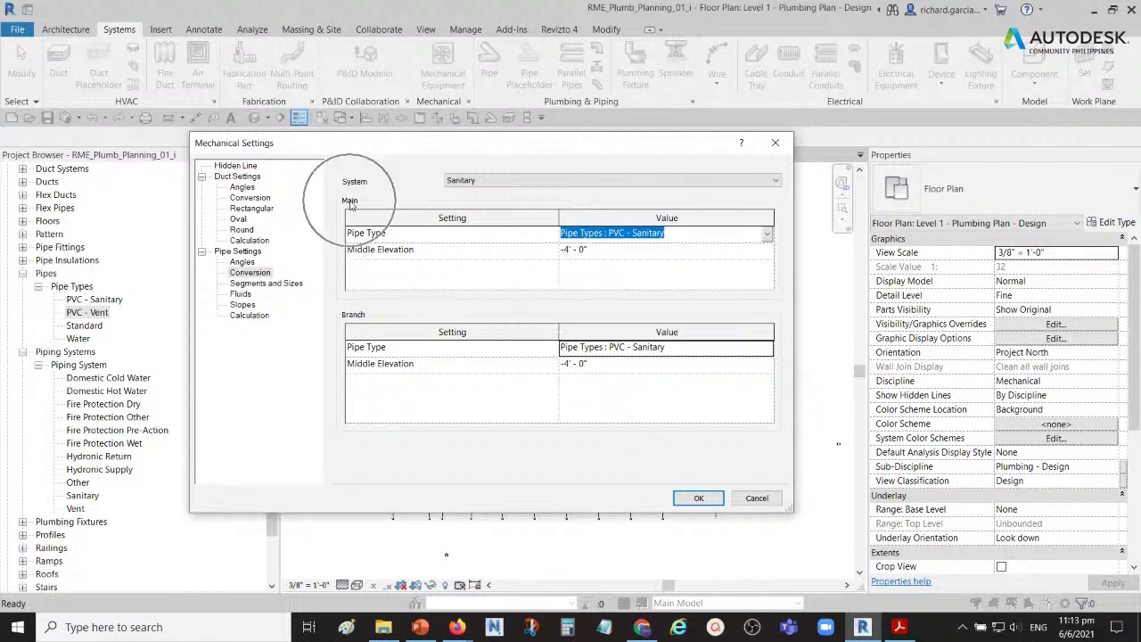
pyautogui.click(363, 318)
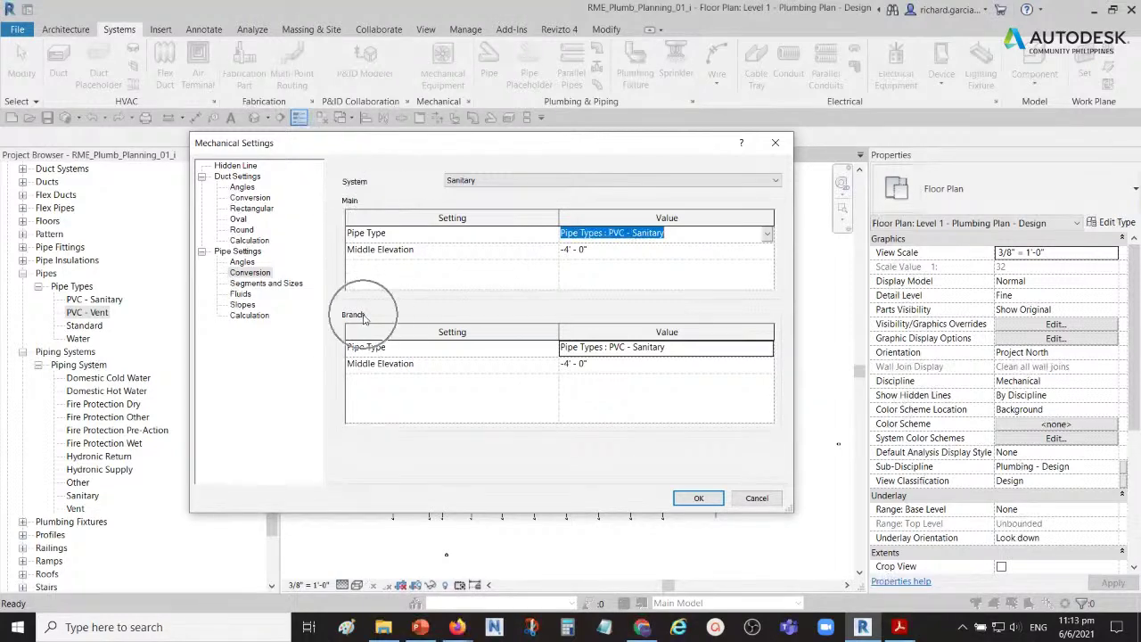
pyautogui.click(363, 318)
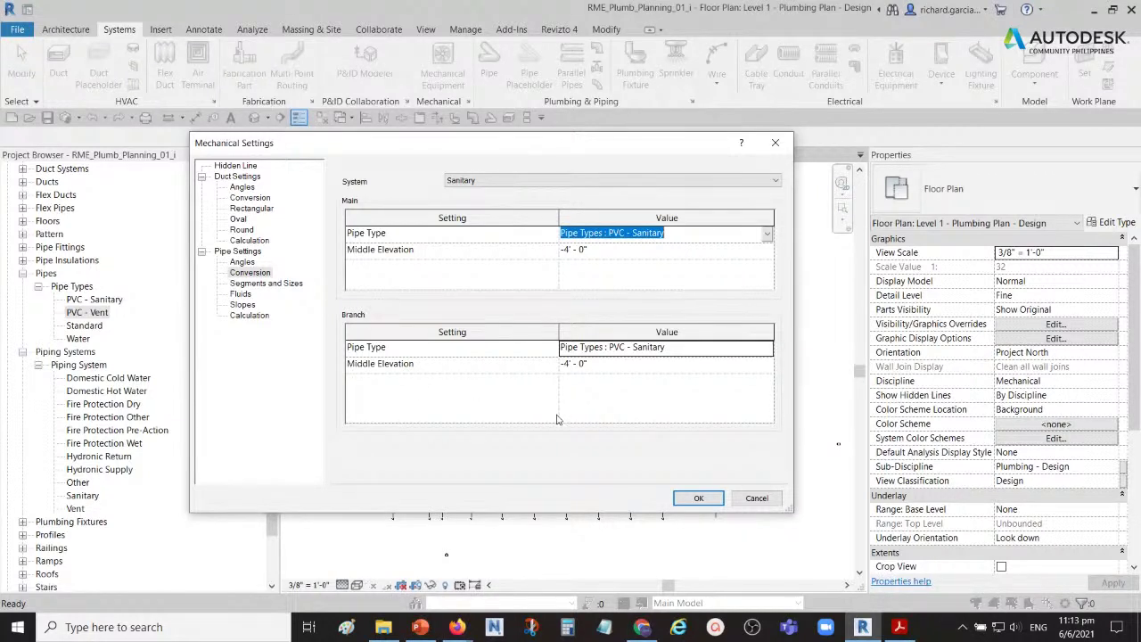
pyautogui.click(705, 502)
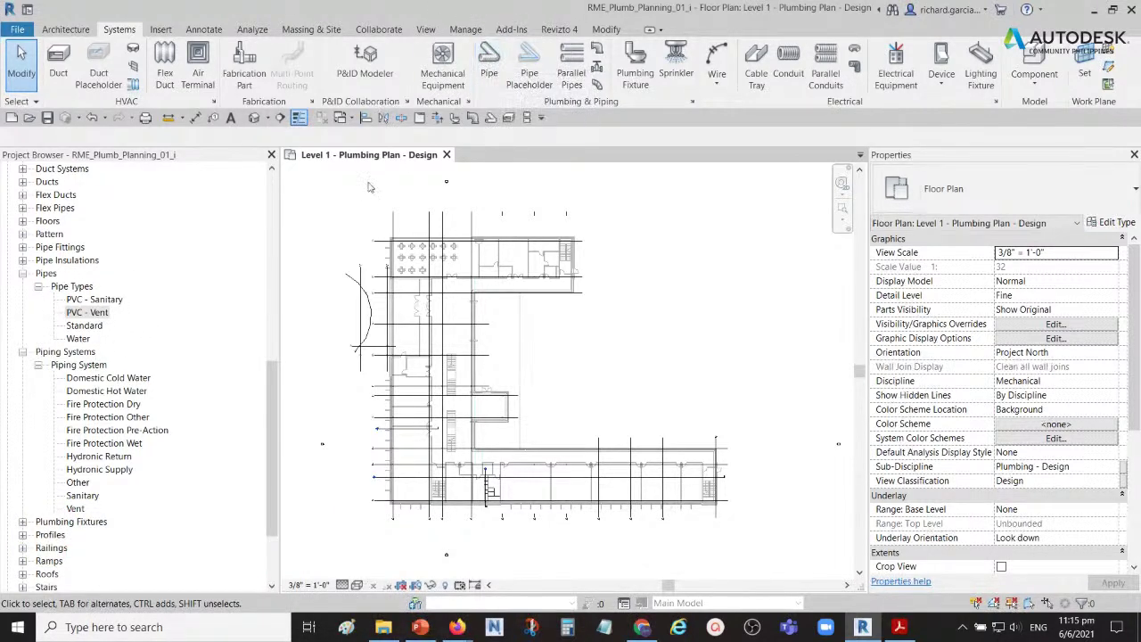
# - Open the PVC - Vent type properties and its routing preferences from the Project Browser
pyautogui.click(84, 302)
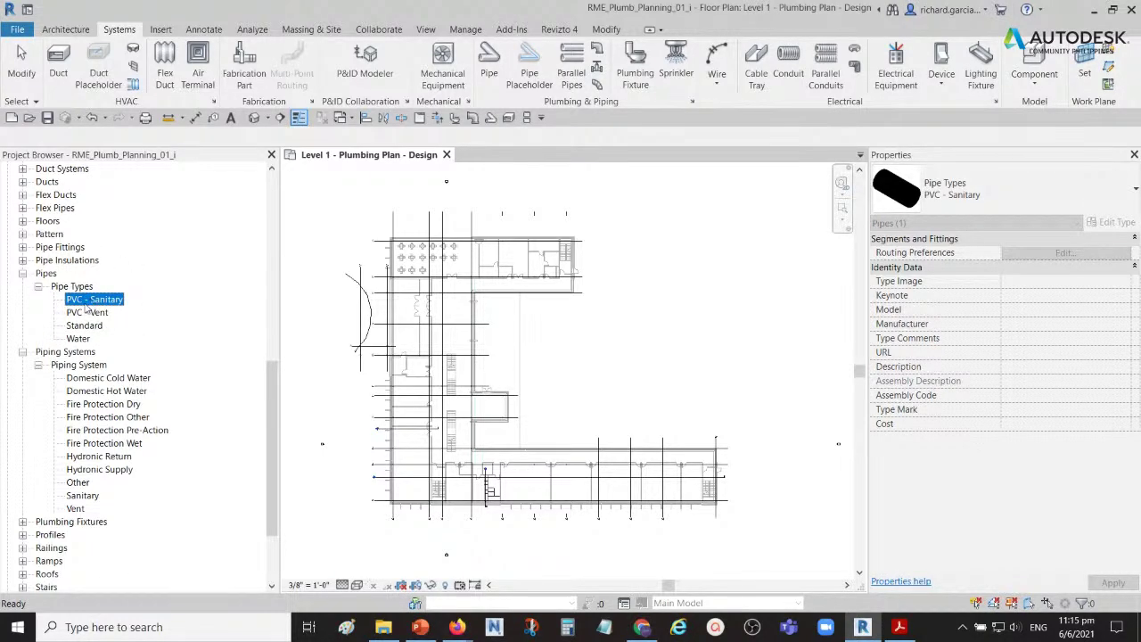
pyautogui.click(85, 314)
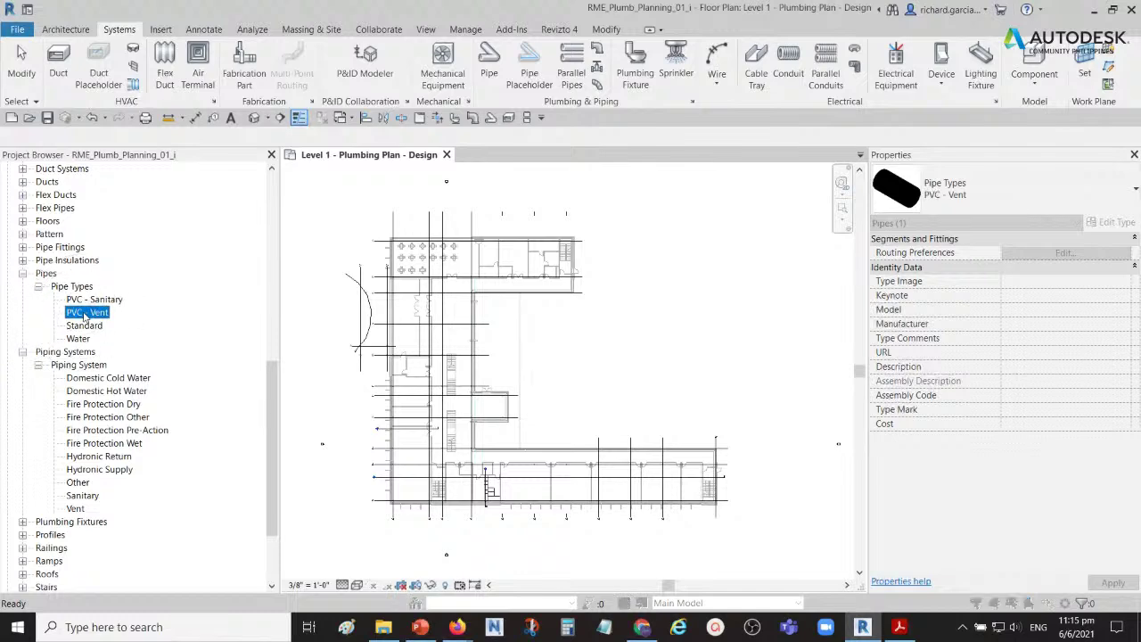
pyautogui.doubleClick(86, 313)
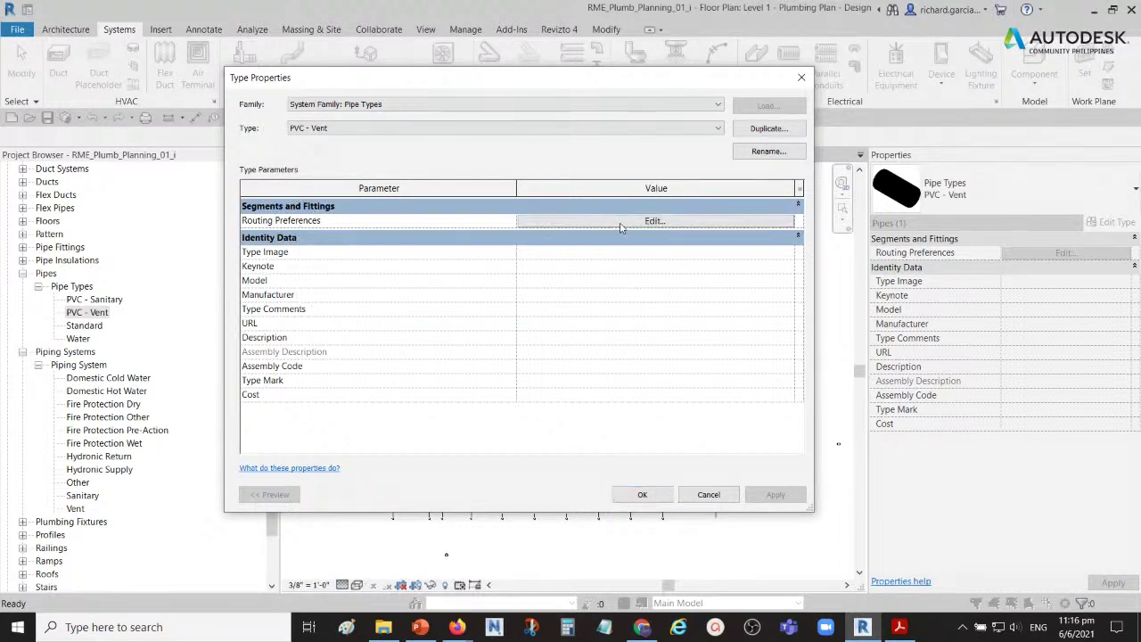
pyautogui.click(653, 222)
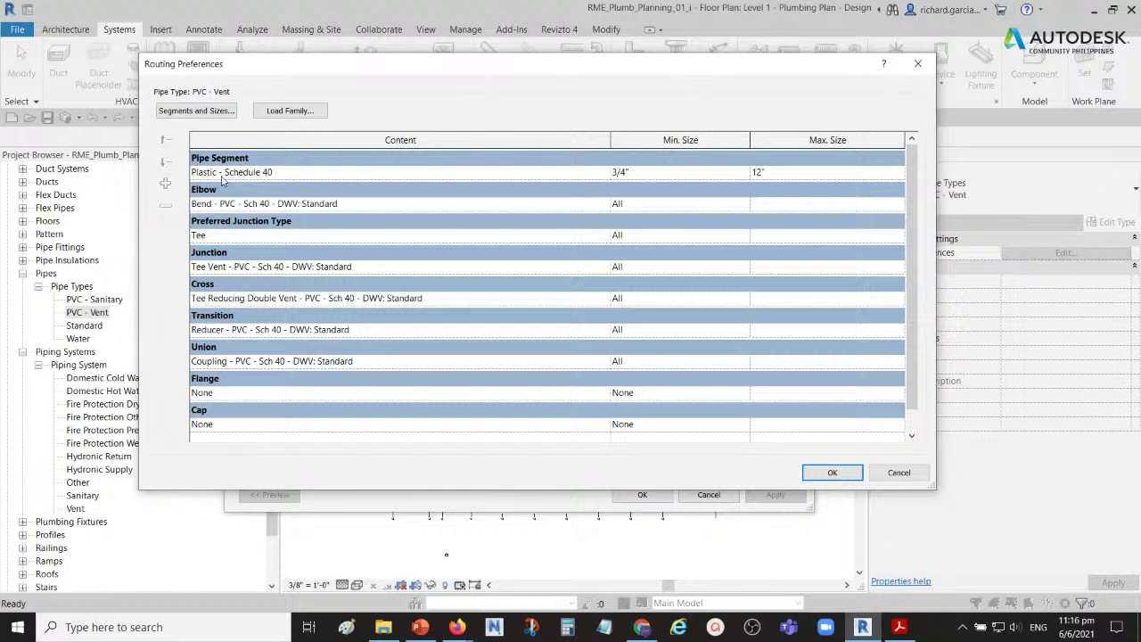
# - Keep Plastic - Schedule 40 (3/4"–12") as the PVC - Vent pipe segment
pyautogui.click(451, 176)
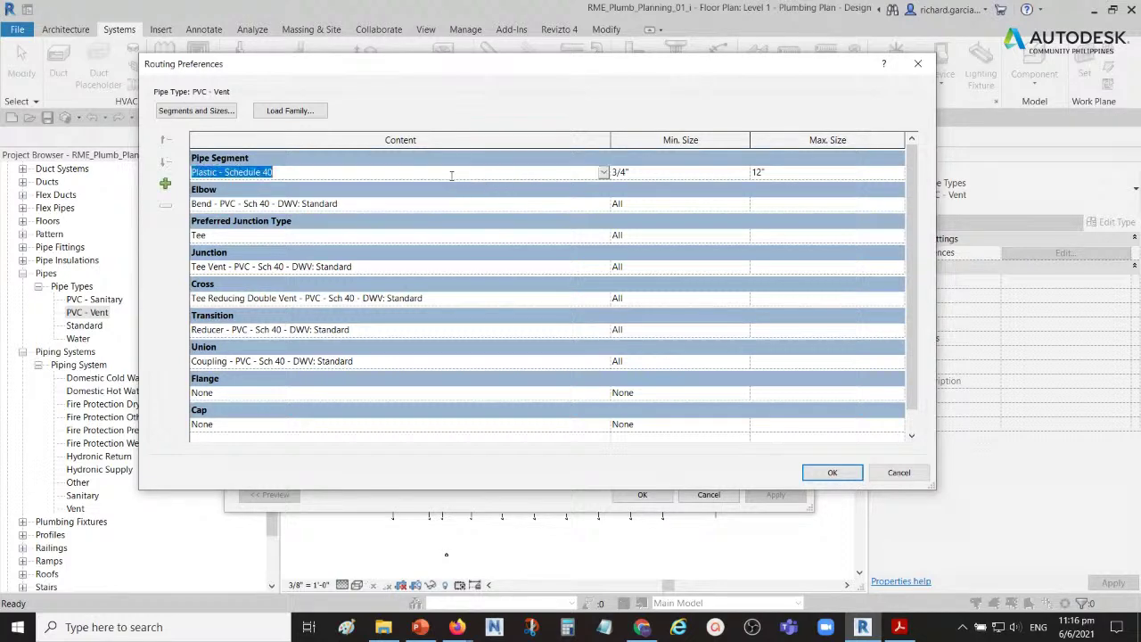
pyautogui.click(603, 173)
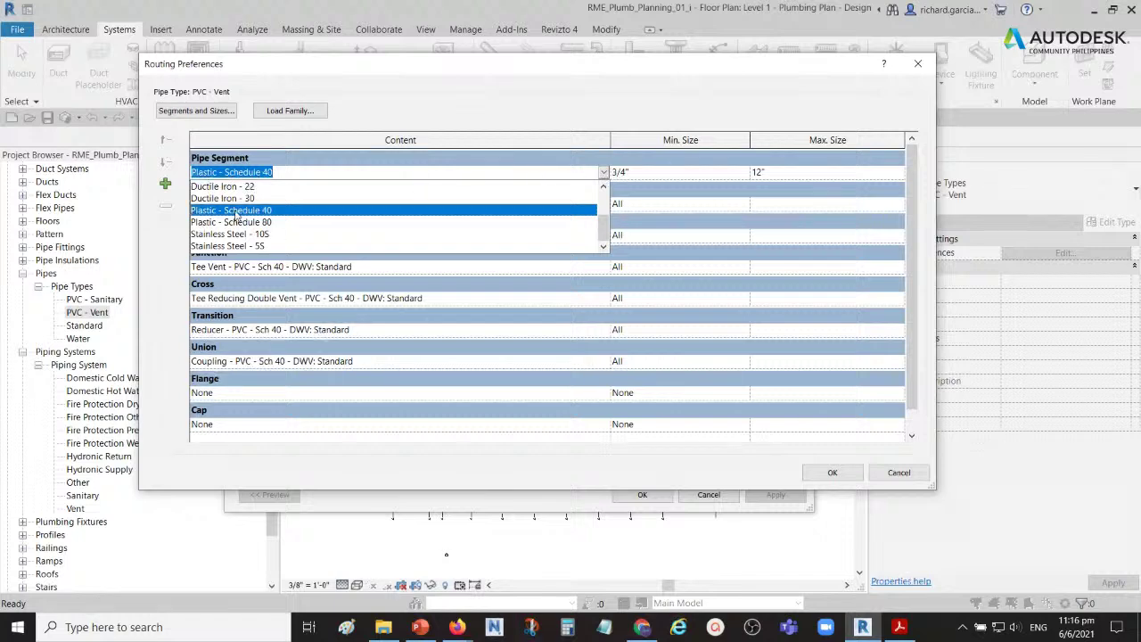
pyautogui.scroll(2, 238, 219)
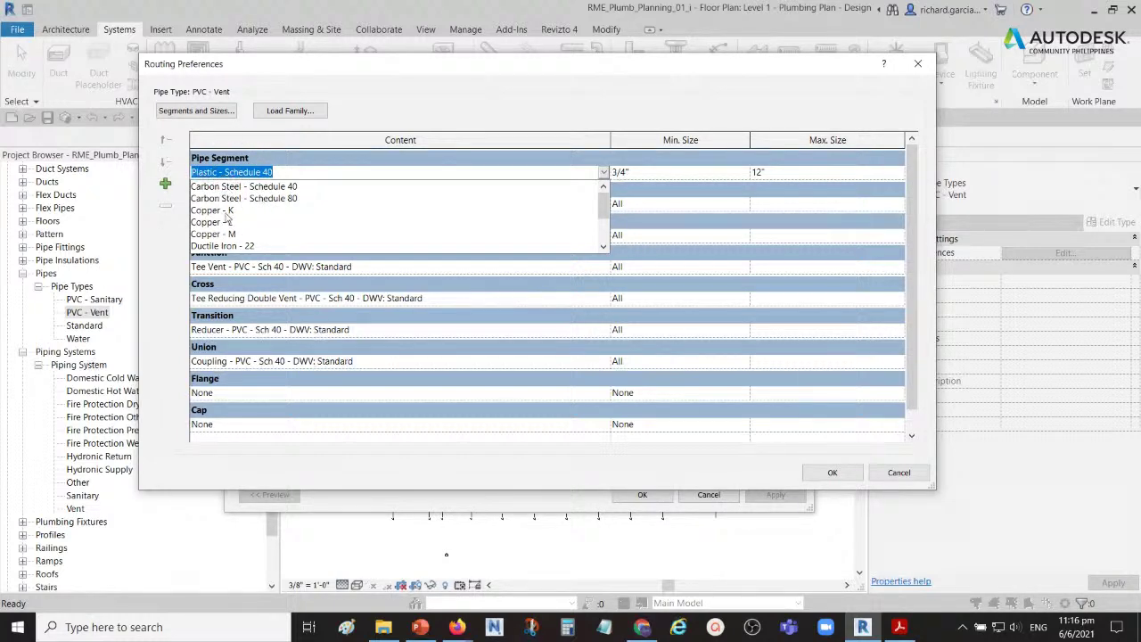
pyautogui.scroll(-2, 227, 216)
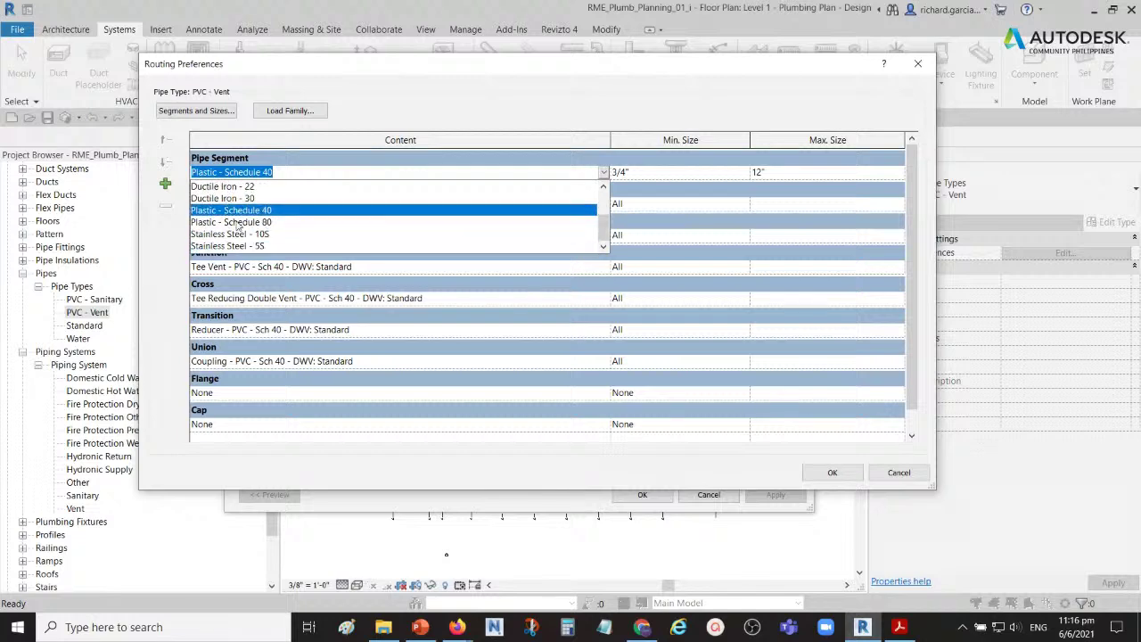
pyautogui.click(237, 113)
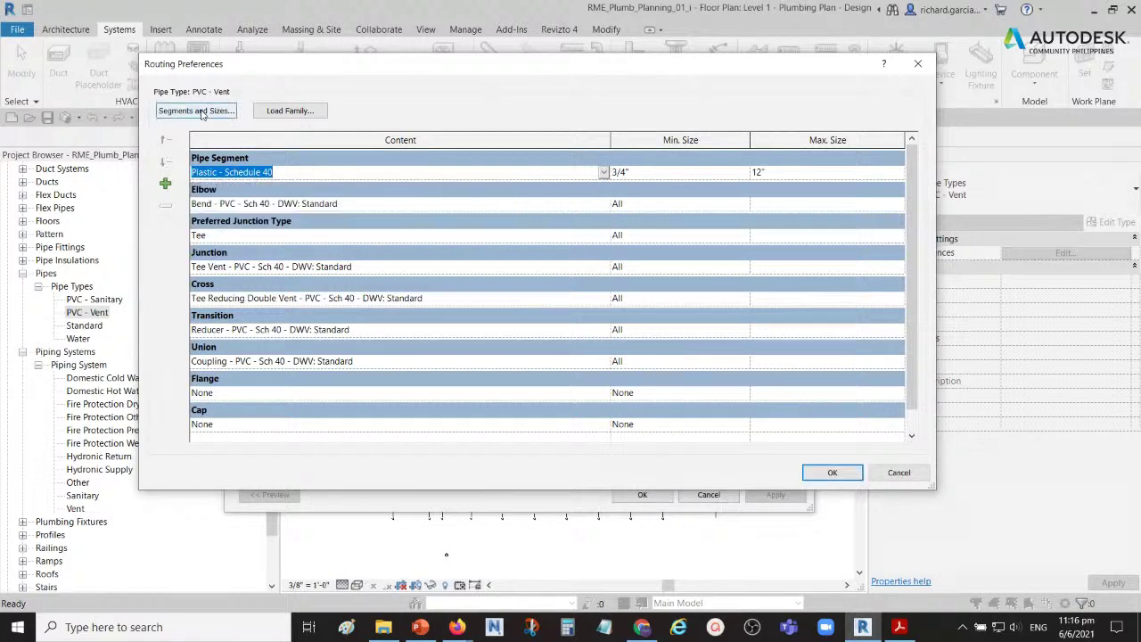
# - Browse the Segments and Sizes catalog, then close Routing Preferences and the PVC - Vent Type Properties
pyautogui.click(198, 111)
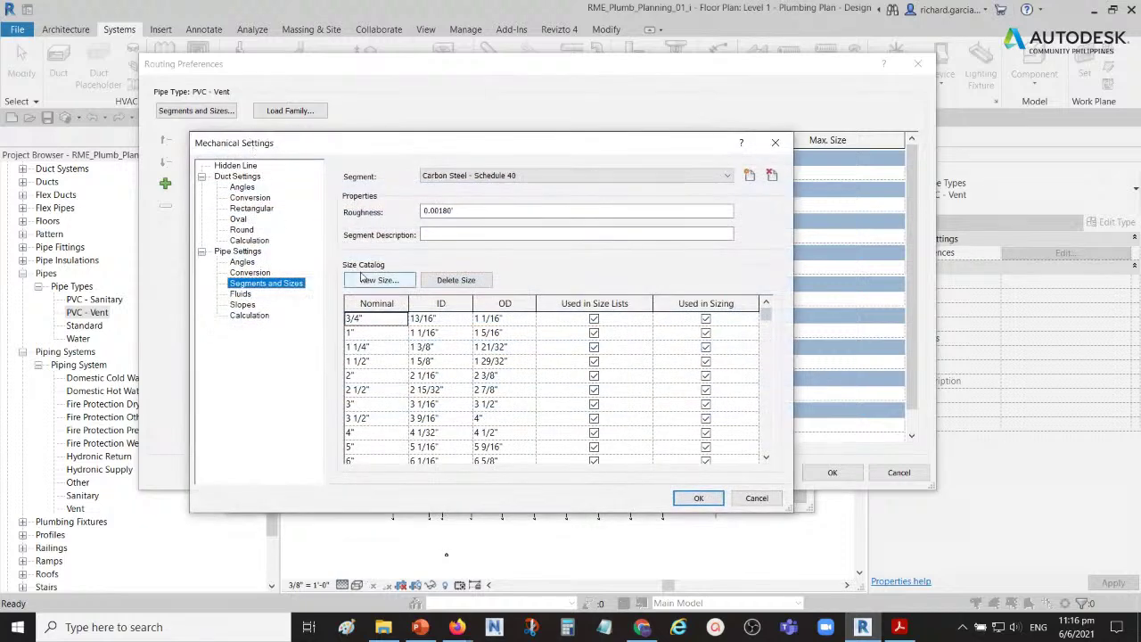
pyautogui.click(475, 176)
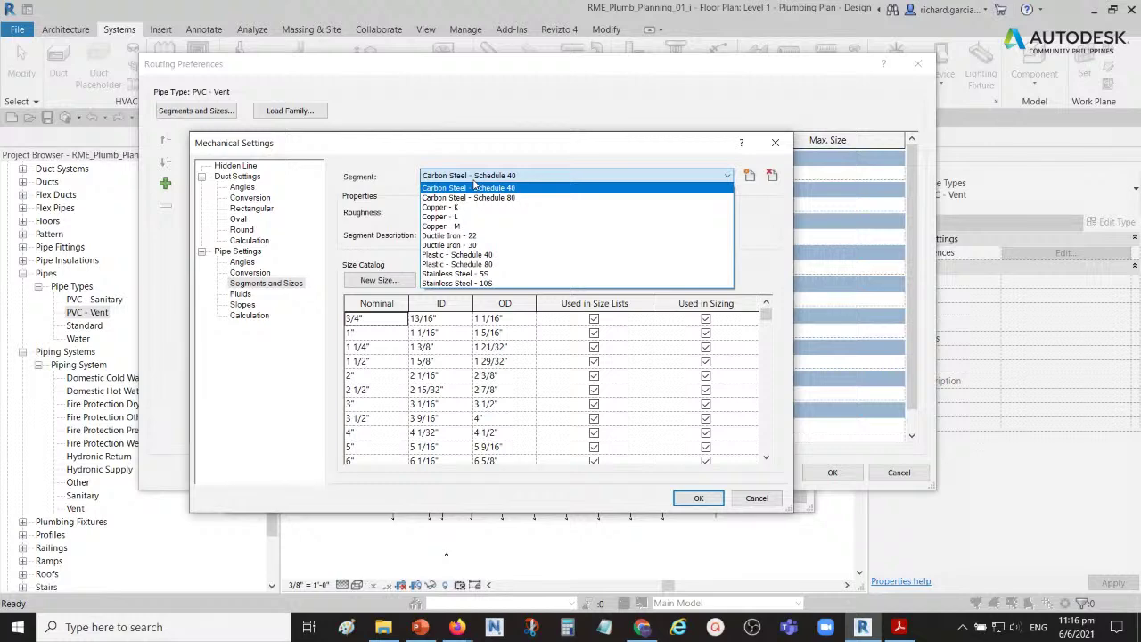
pyautogui.click(780, 148)
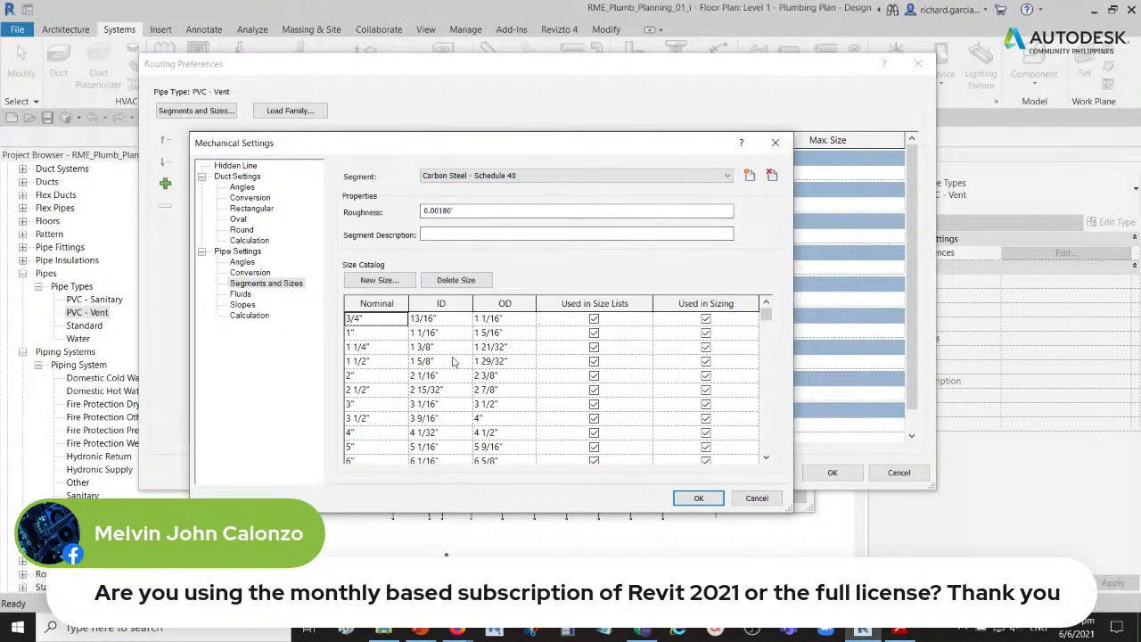
pyautogui.click(775, 143)
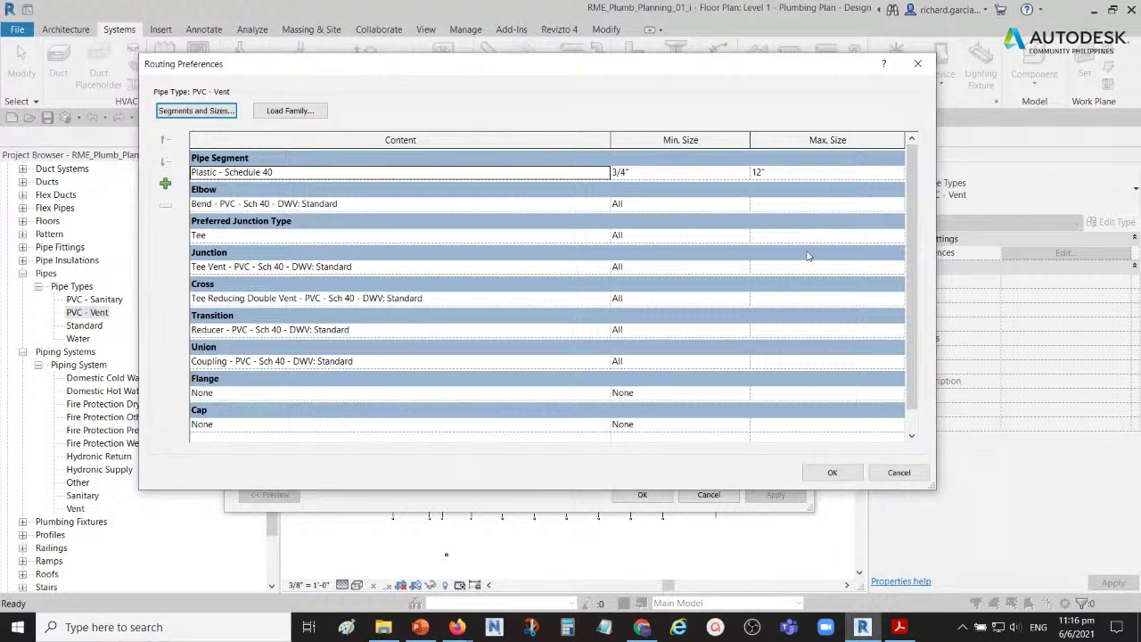
pyautogui.click(916, 66)
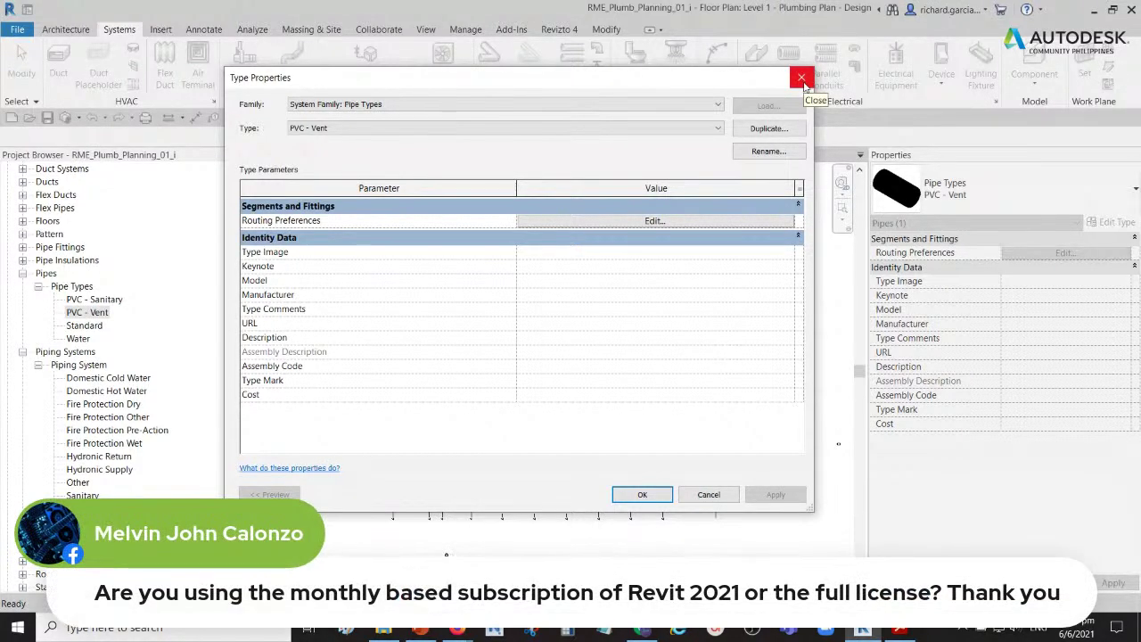
pyautogui.click(801, 80)
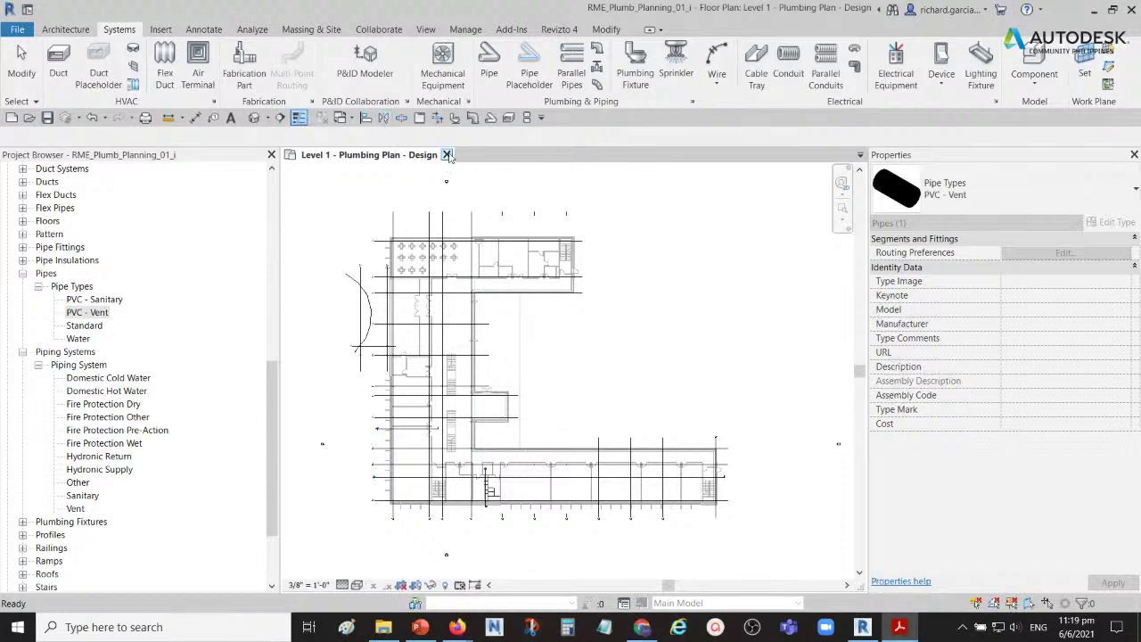
# - Close the Level 1 - Plumbing Plan - Design view of RME_Plumb_Planning_01_i
pyautogui.click(447, 156)
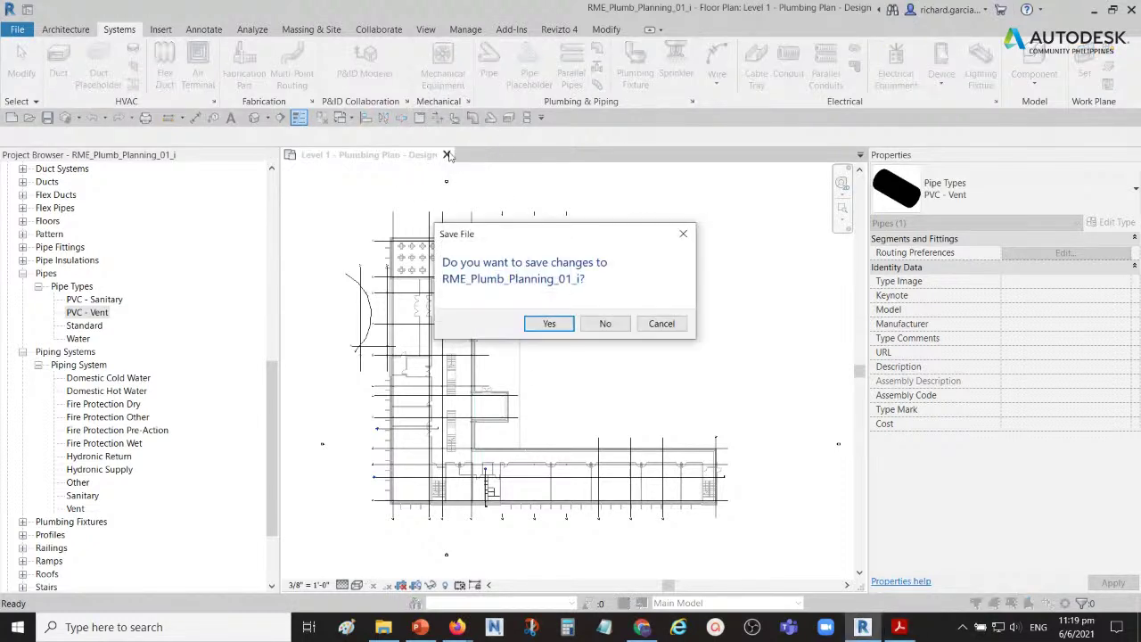
# - Discard changes to RME_Plumb_Planning_01_i and open RME_Plumb_Design_01_i from the Training folder
pyautogui.click(606, 323)
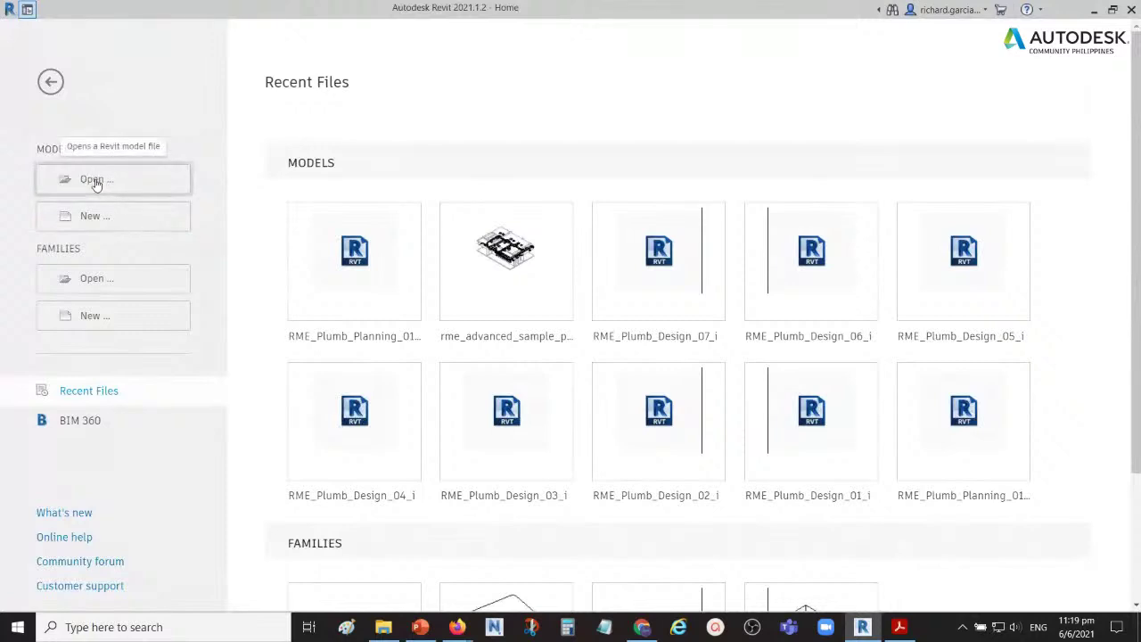
pyautogui.click(145, 191)
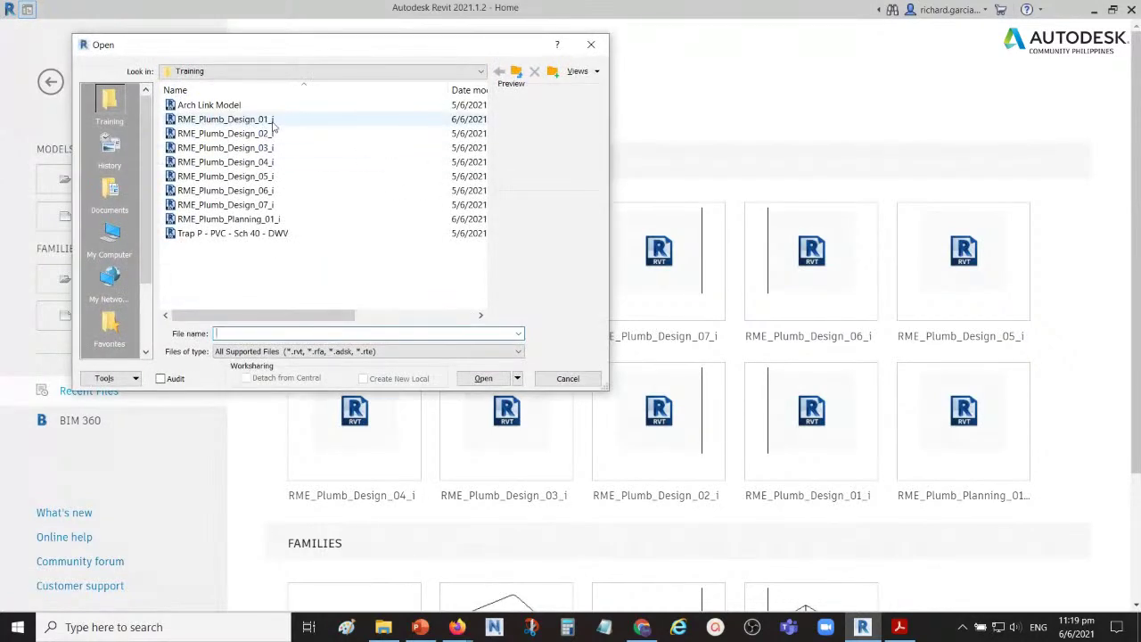
pyautogui.click(229, 220)
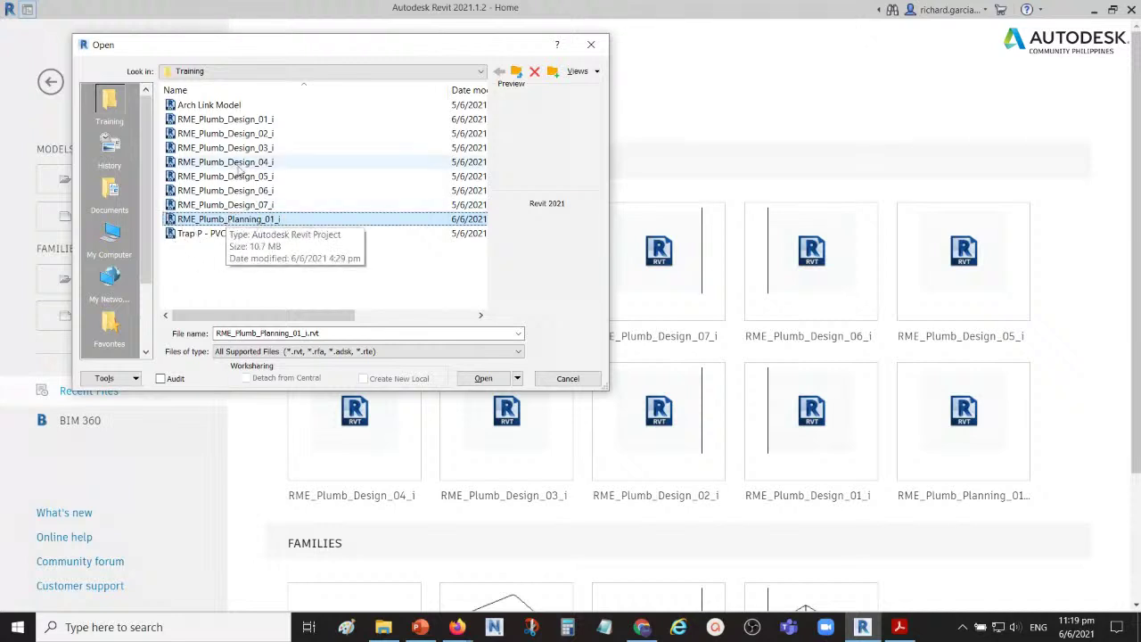
pyautogui.click(237, 120)
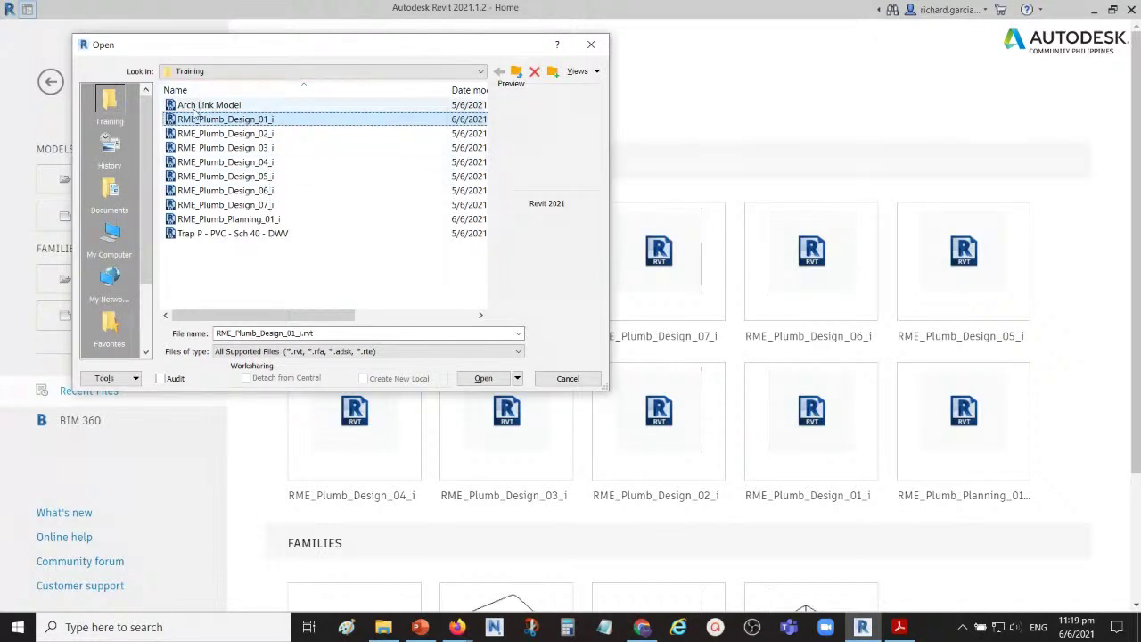
pyautogui.doubleClick(176, 121)
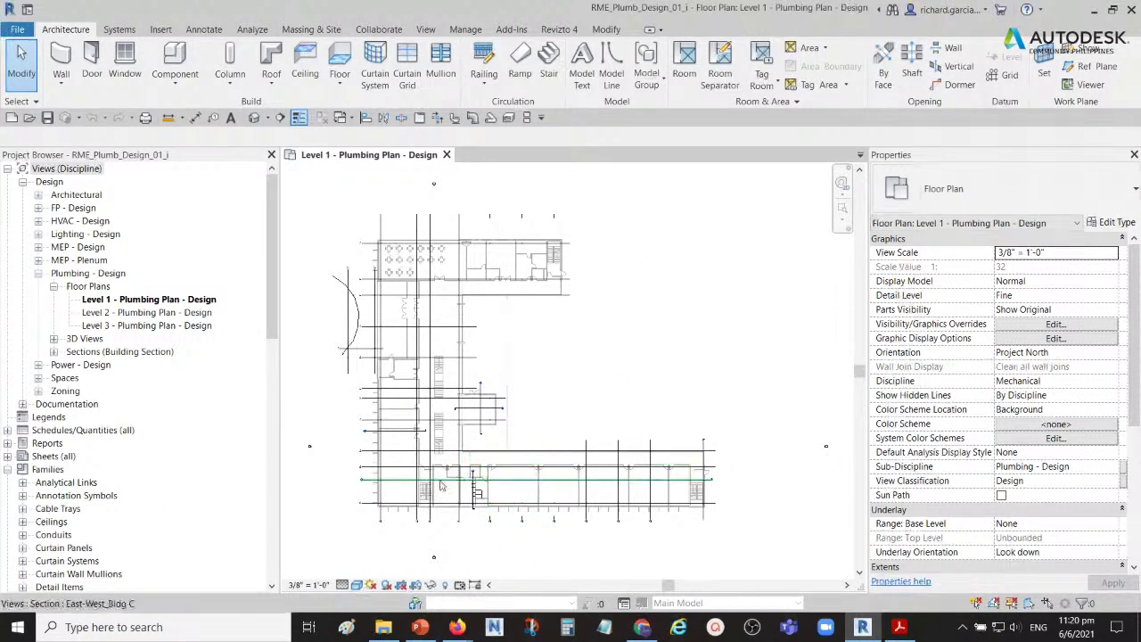
# - Select detail lines in the lower part of the Level 1 plumbing plan and pan up-right
pyautogui.click(478, 492)
pyautogui.click(478, 492)
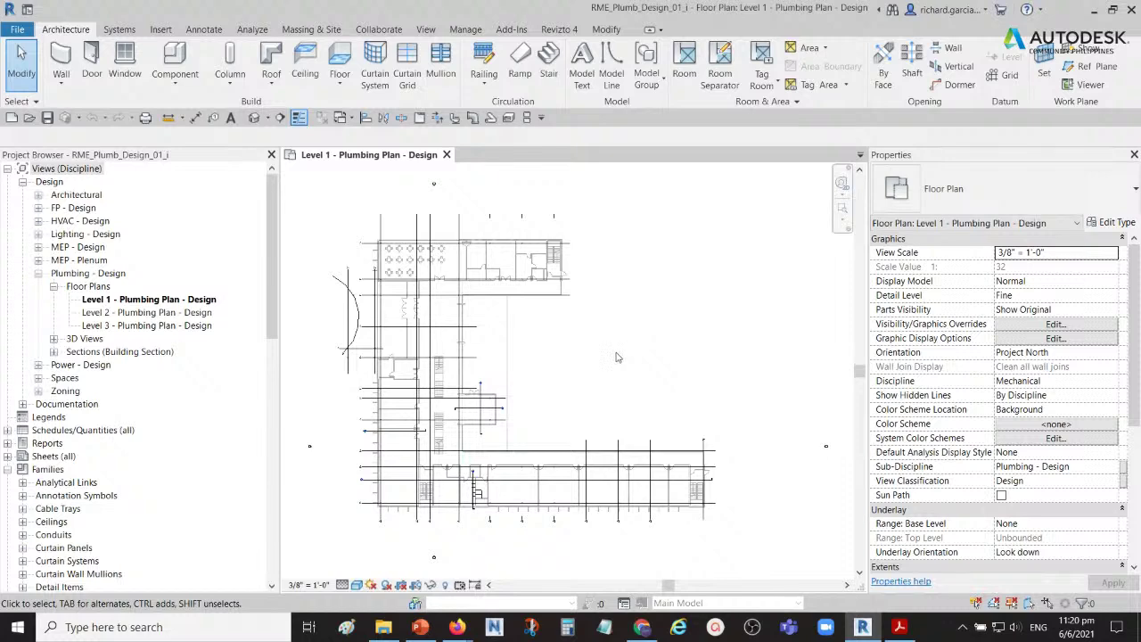
pyautogui.moveTo(588, 407); pyautogui.dragTo(628, 367, button='middle')
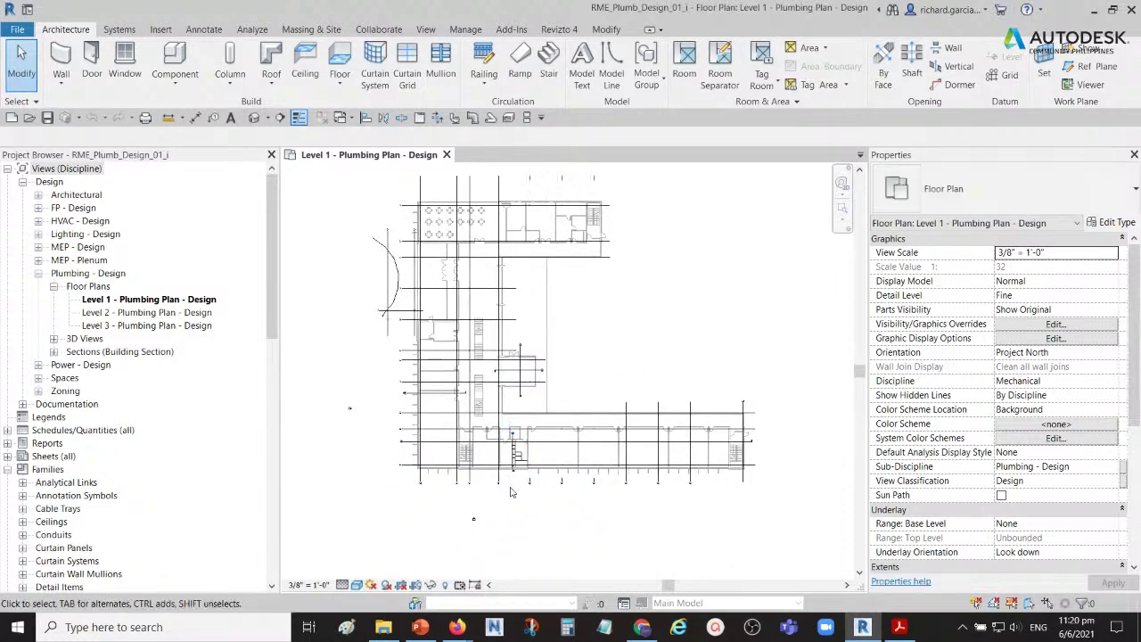
# - Show the crop region on the Level 1 plumbing plan and fit the cropped plan in view
pyautogui.scroll(4, 504, 486)
pyautogui.scroll(1, 500, 488)
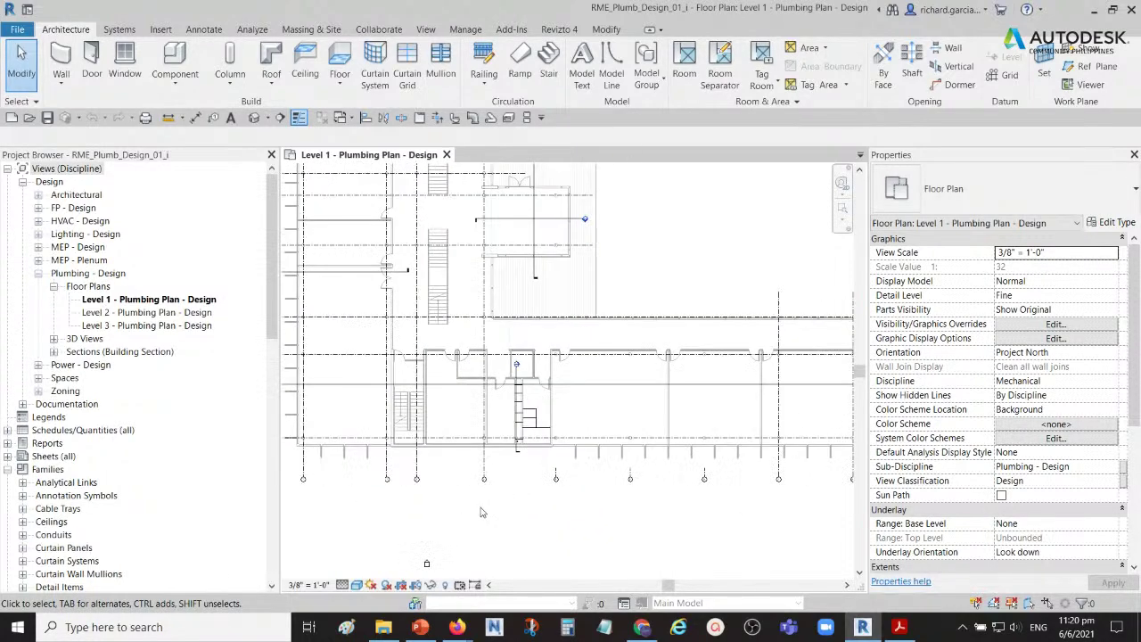
pyautogui.moveTo(461, 508); pyautogui.dragTo(605, 330)
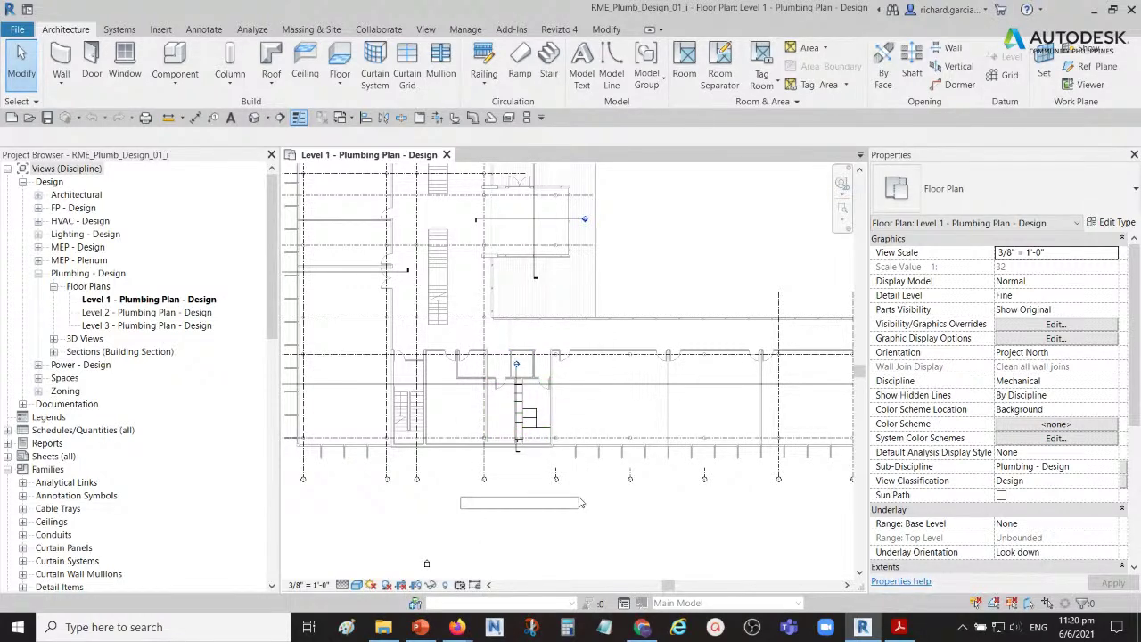
pyautogui.click(417, 585)
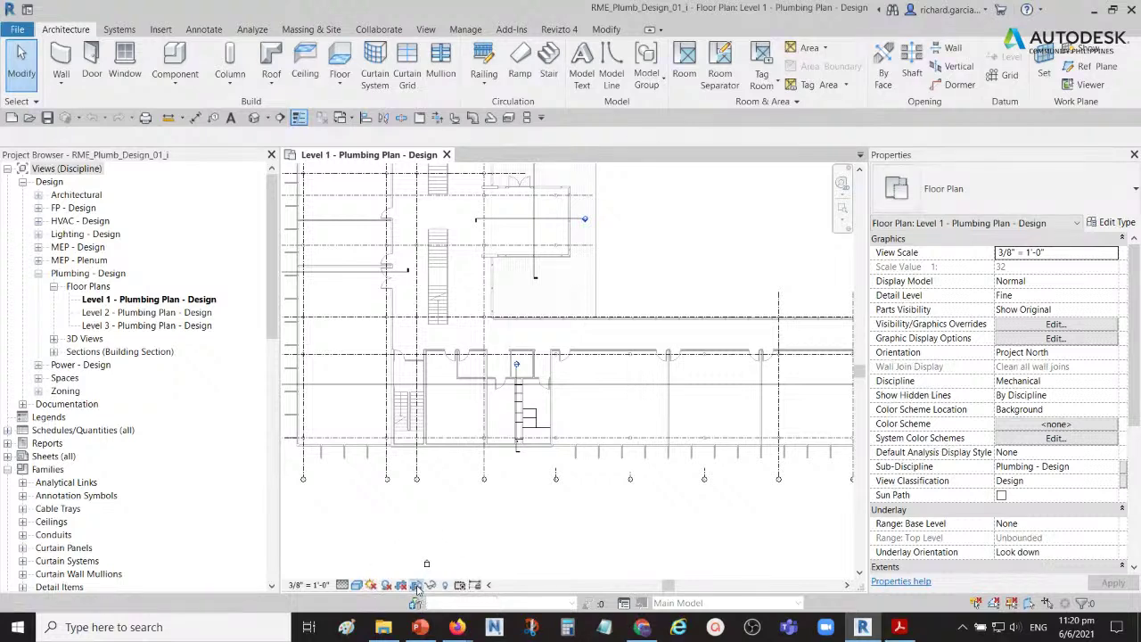
pyautogui.middleClick(498, 490)
# - Tighten the crop boundary around the stair at the wing's end, leaving a single region
pyautogui.scroll(-3, 497, 490)
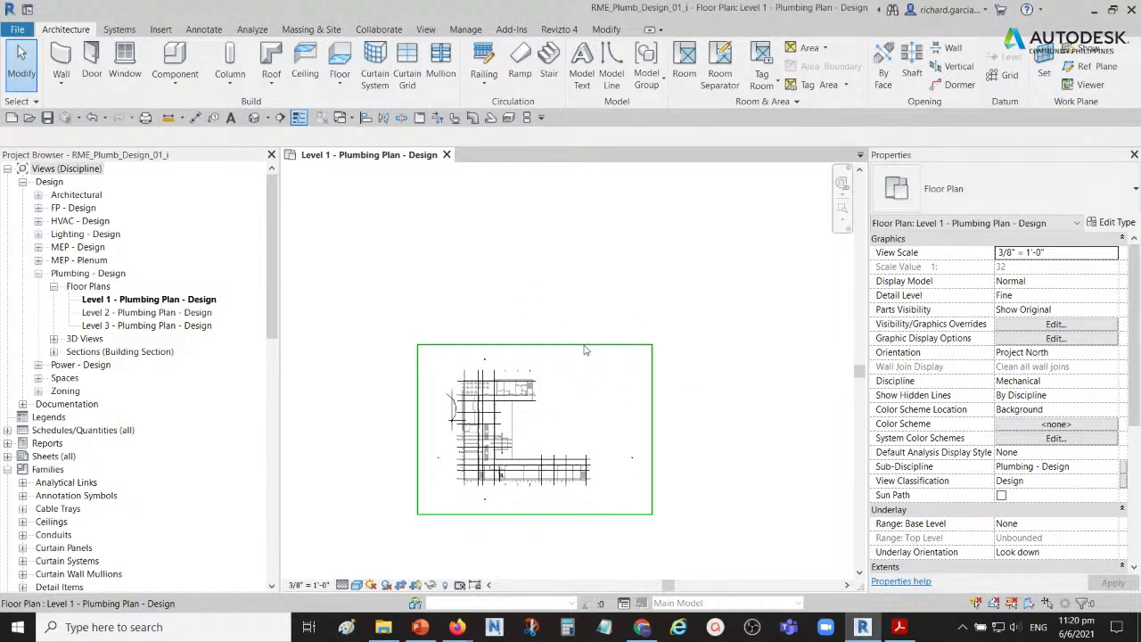
pyautogui.click(533, 420)
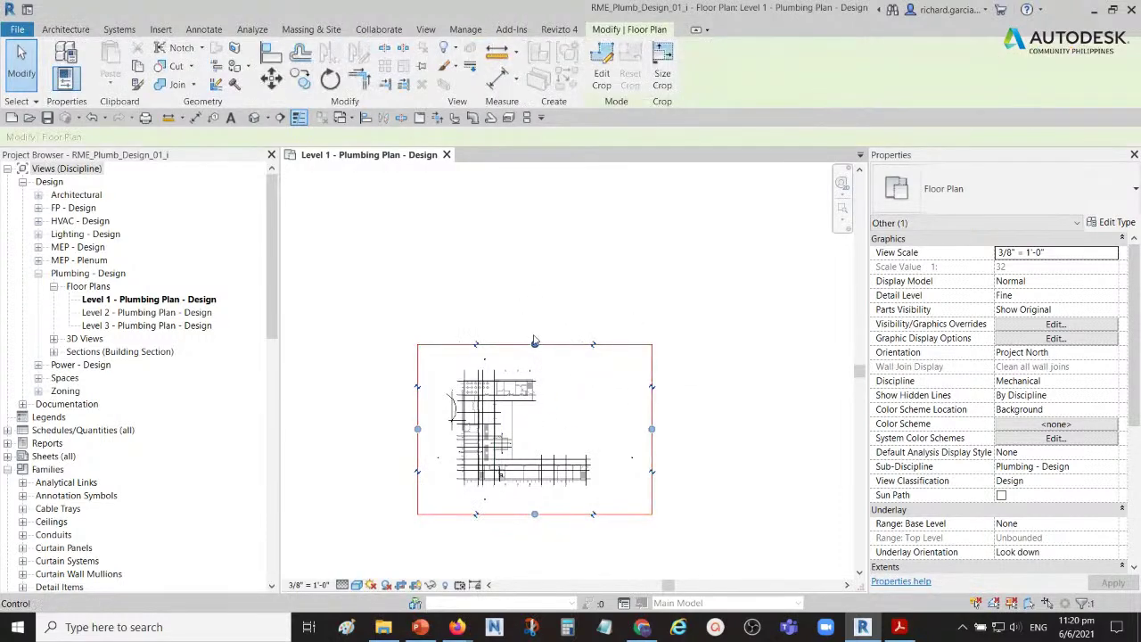
pyautogui.moveTo(542, 307); pyautogui.dragTo(631, 457)
pyautogui.moveTo(659, 497); pyautogui.dragTo(515, 501)
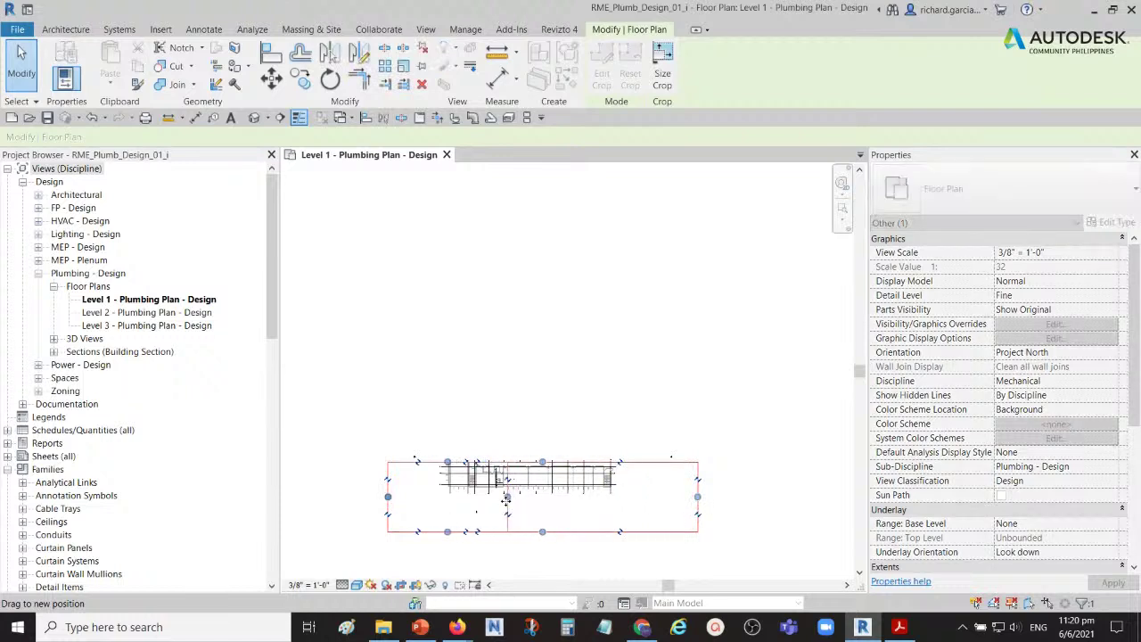
pyautogui.scroll(4, 510, 508)
pyautogui.scroll(-4, 501, 514)
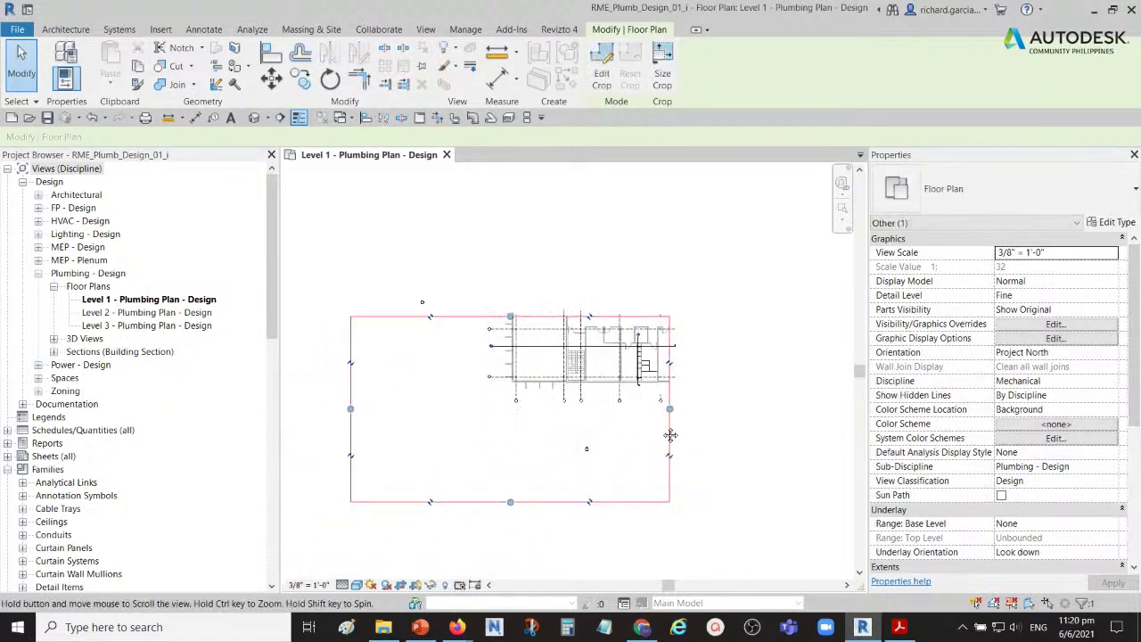
pyautogui.moveTo(387, 408); pyautogui.dragTo(652, 459)
pyautogui.moveTo(670, 390)
pyautogui.mouseDown()
pyautogui.moveTo(664, 419)
pyautogui.moveTo(667, 383)
pyautogui.mouseUp()
pyautogui.click(747, 358)
pyautogui.scroll(6, 713, 355)
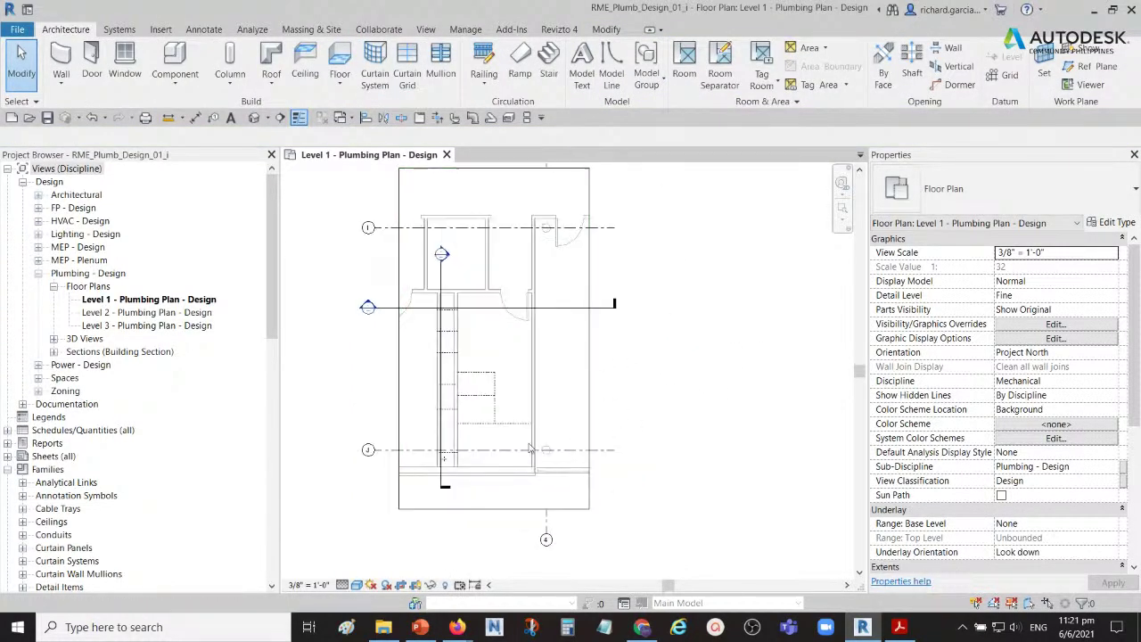
pyautogui.scroll(3, 535, 362)
pyautogui.scroll(-3, 465, 365)
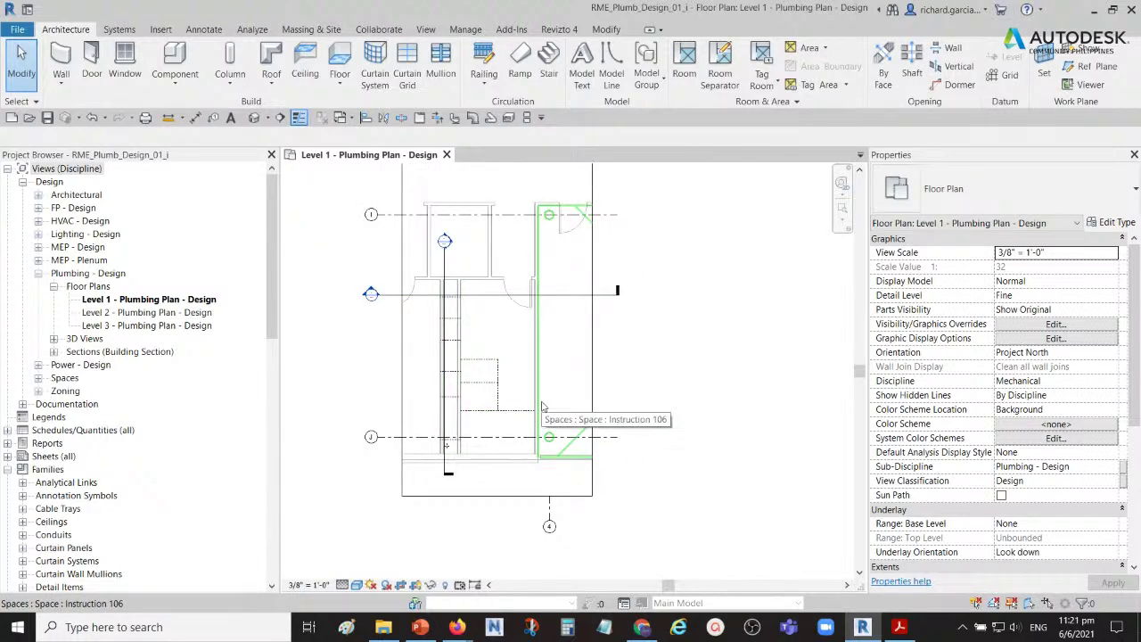
pyautogui.scroll(-2, 542, 406)
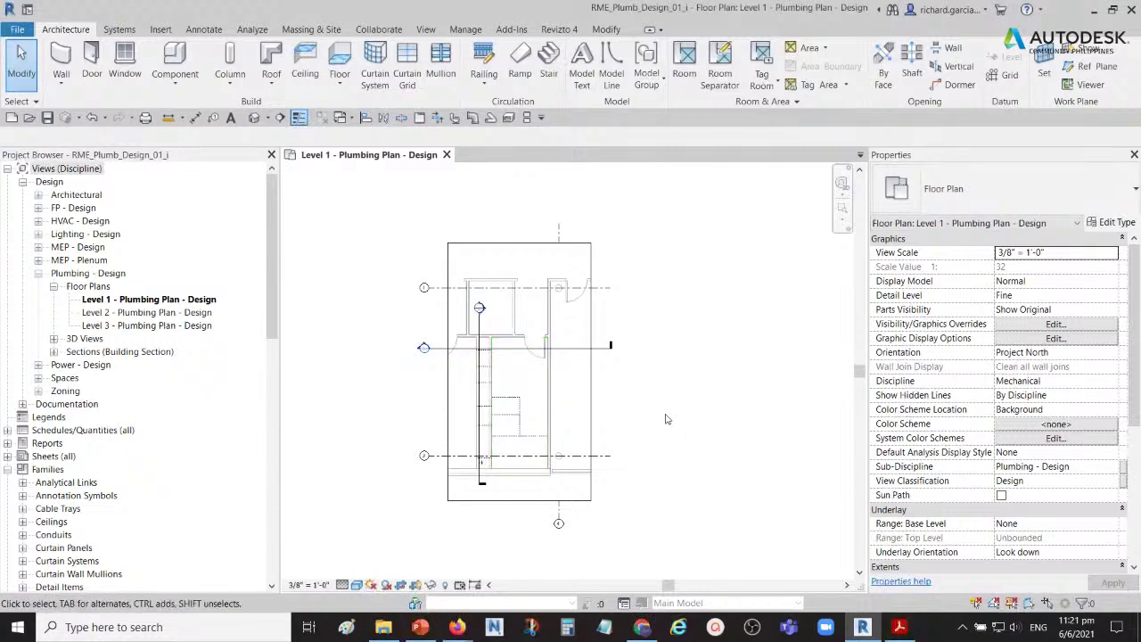
pyautogui.scroll(2, 658, 410)
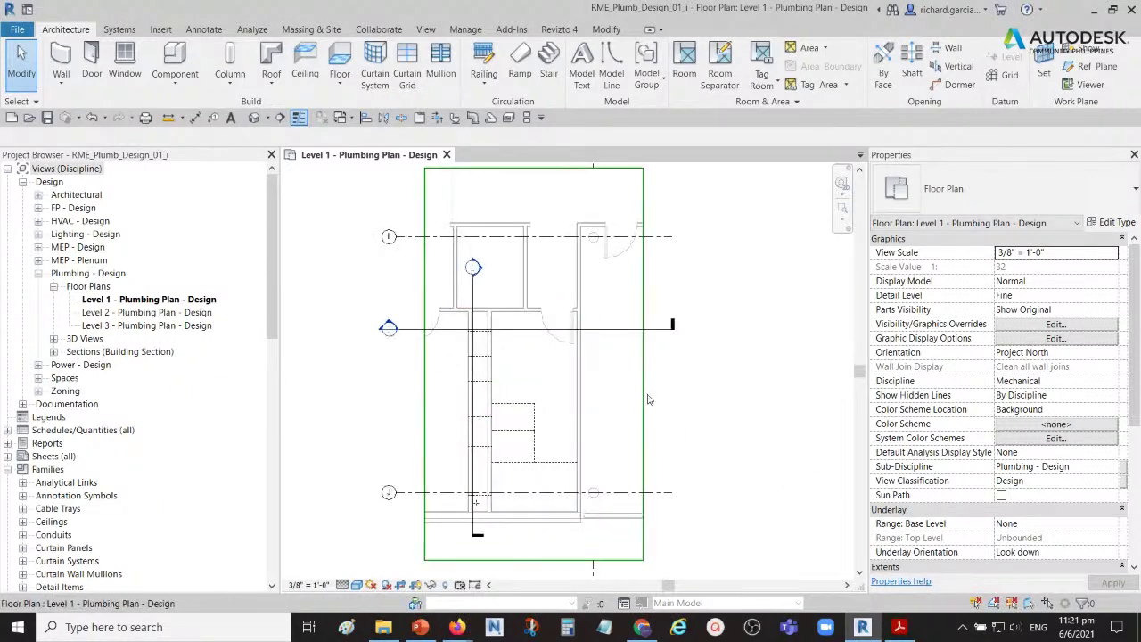
pyautogui.scroll(-2, 624, 394)
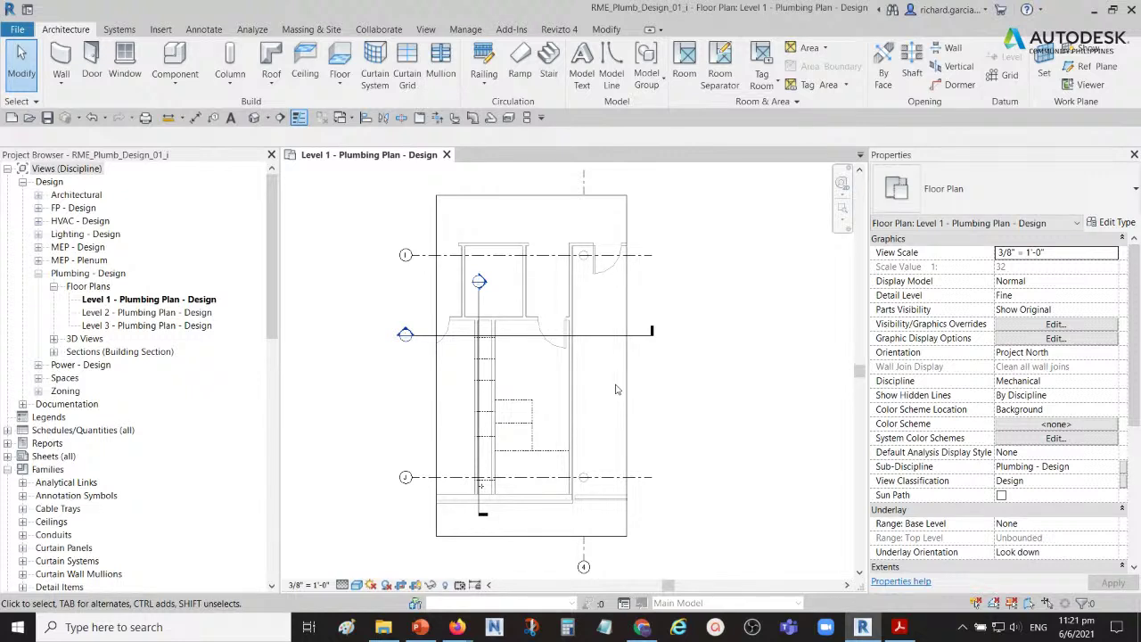
pyautogui.moveTo(551, 448); pyautogui.dragTo(566, 407, button='middle')
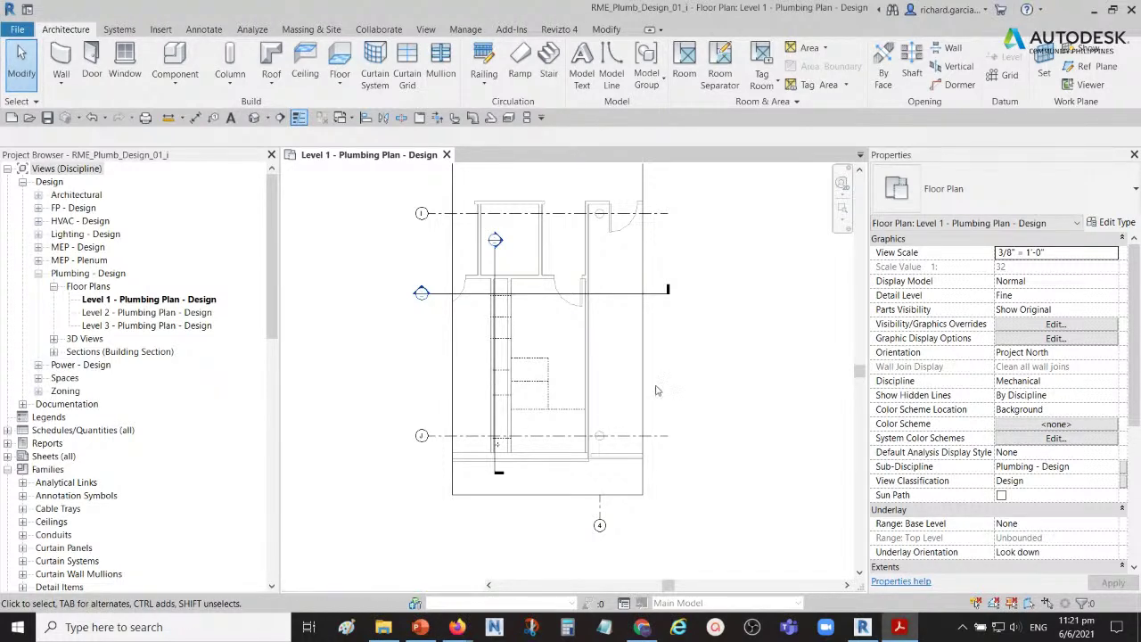
pyautogui.scroll(3, 519, 380)
pyautogui.moveTo(519, 380); pyautogui.dragTo(528, 336, button='middle')
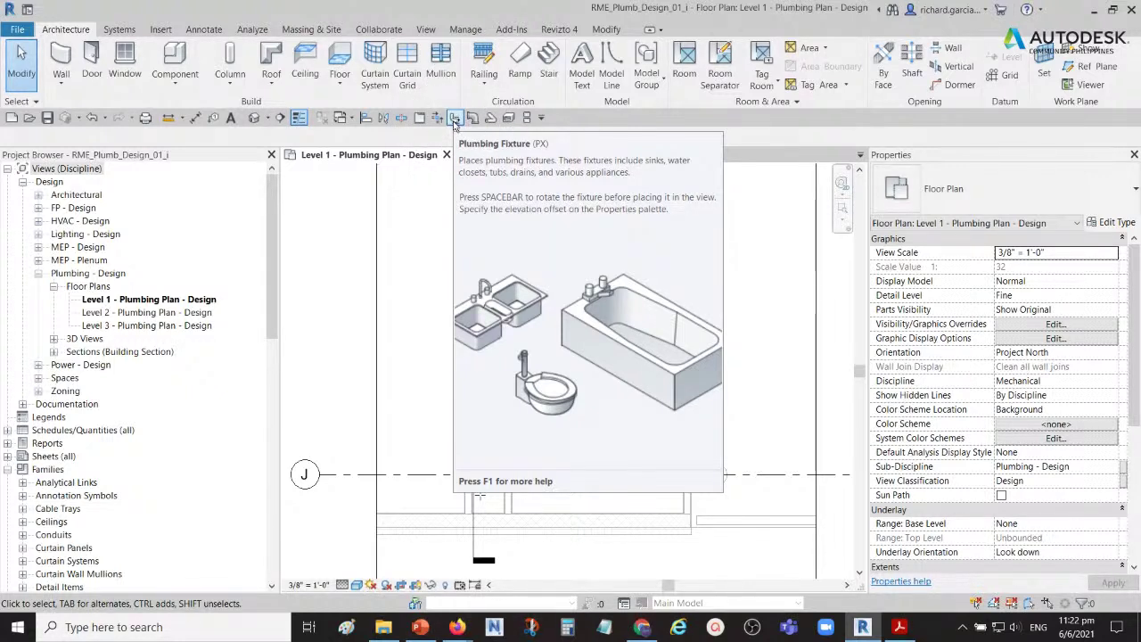
pyautogui.click(119, 30)
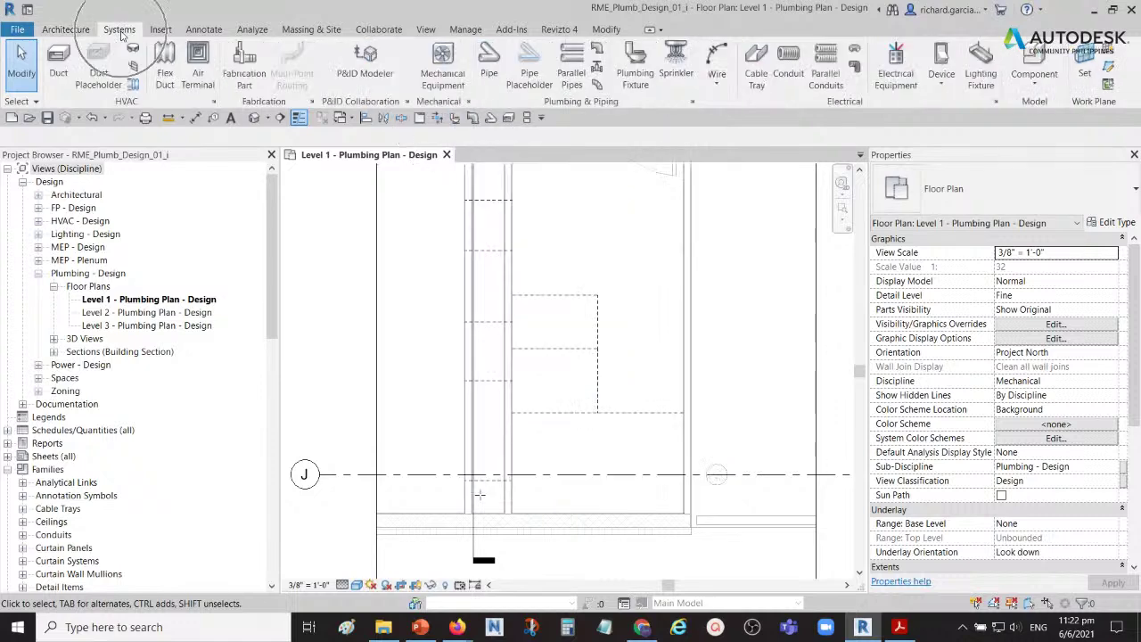
# - Start Plumbing Fixture placement and check the Water Closet - Flush Valve - Wall Mounted: Public - 1.6 gpf type
pyautogui.click(634, 77)
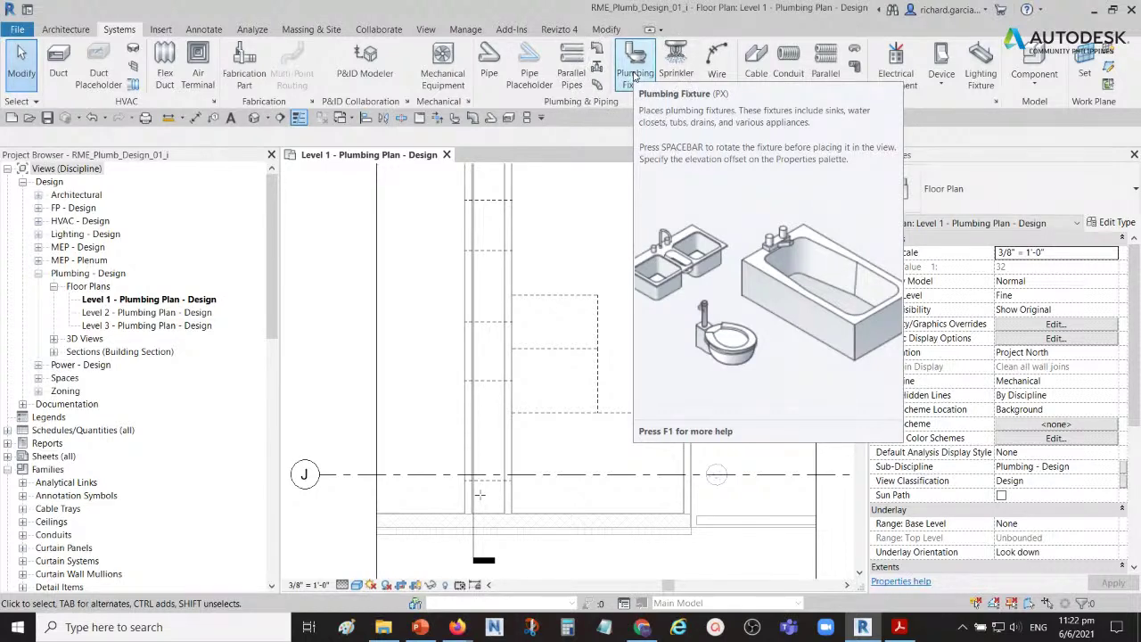
pyautogui.click(634, 76)
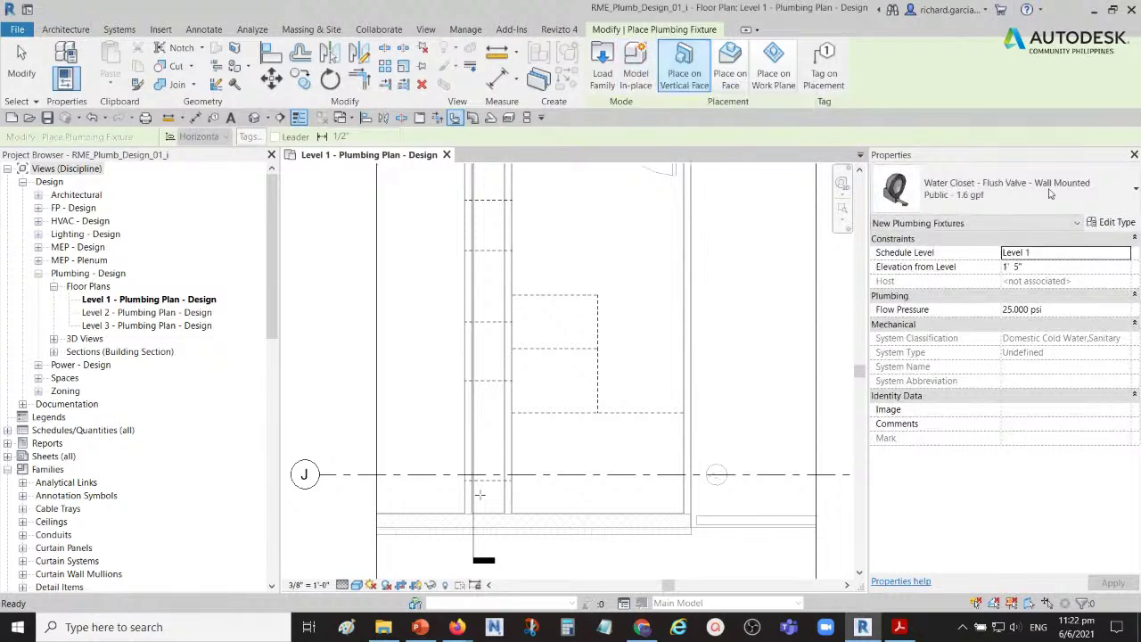
pyautogui.click(1104, 185)
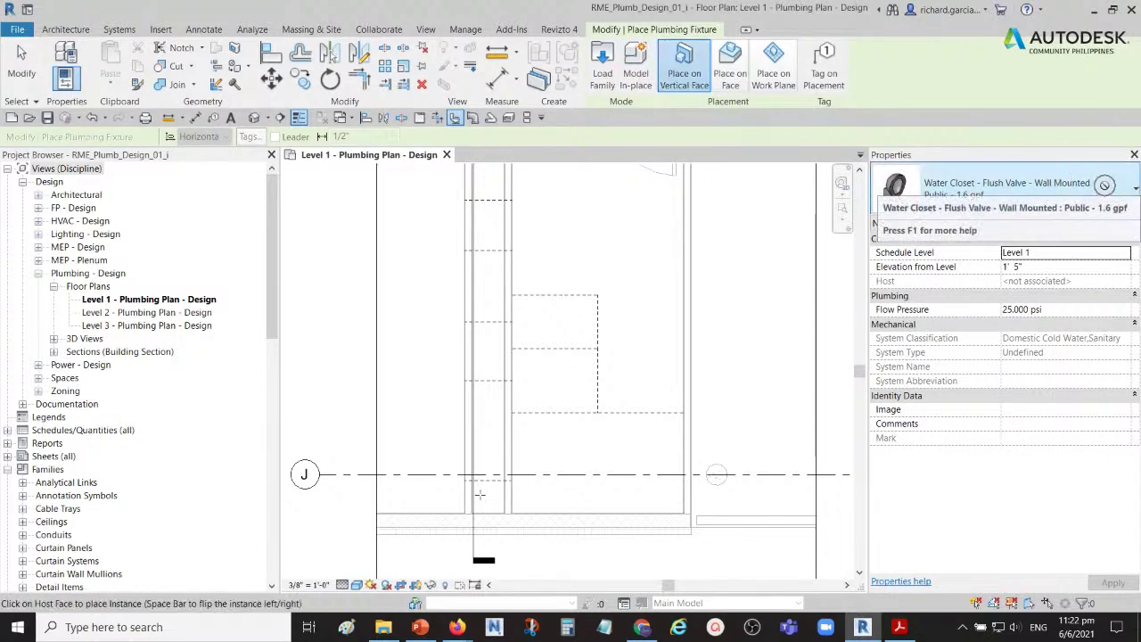
# - Choose Water Closet - Flush Valve - Wall Mounted: Public - 1.6 gpf in the type selector
pyautogui.click(1133, 190)
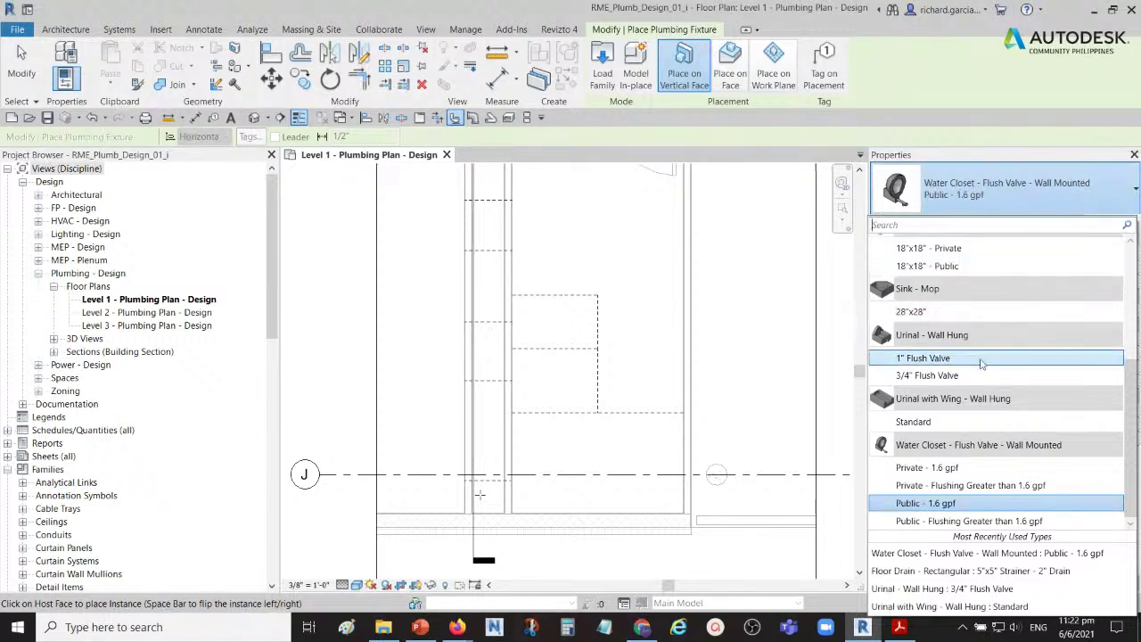
pyautogui.scroll(4, 990, 366)
pyautogui.scroll(-4, 981, 360)
pyautogui.scroll(4, 991, 373)
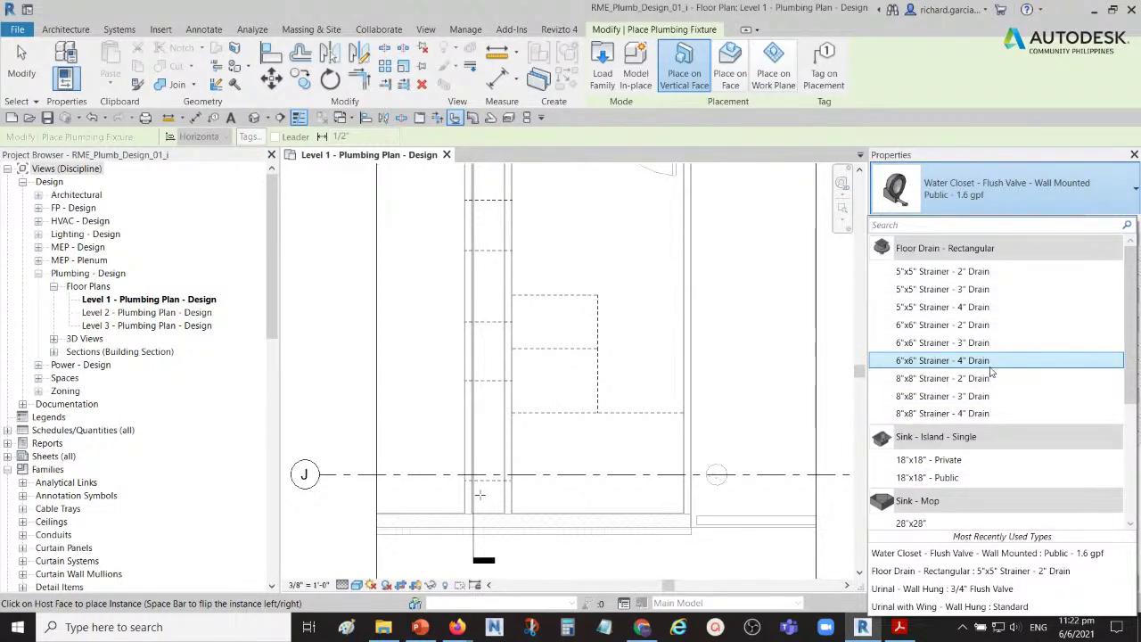
pyautogui.click(1052, 183)
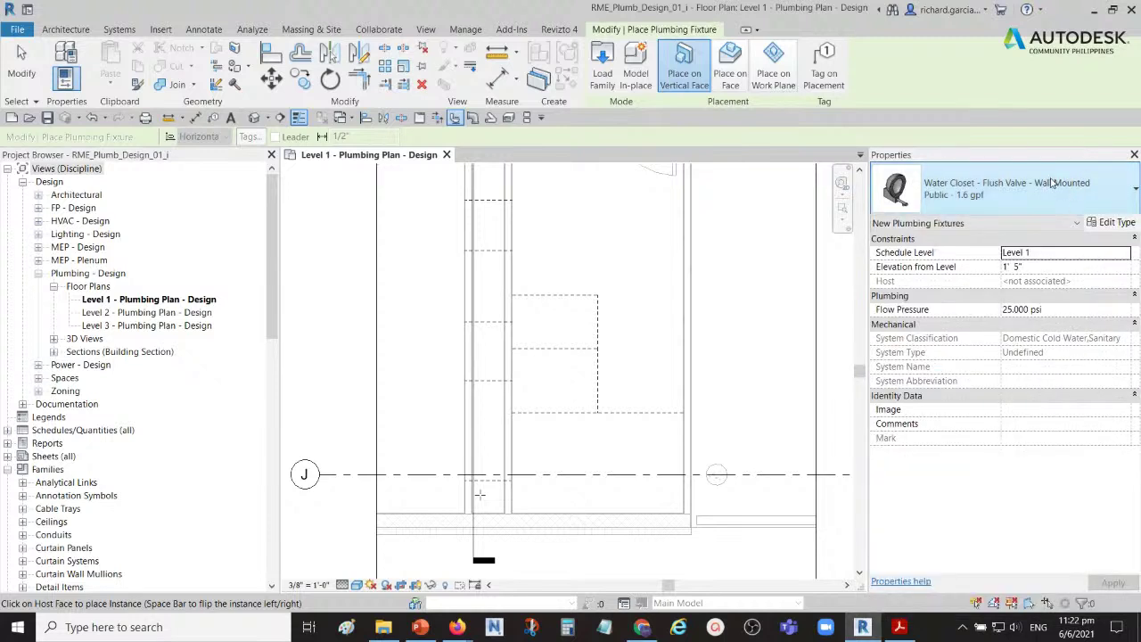
pyautogui.click(1075, 185)
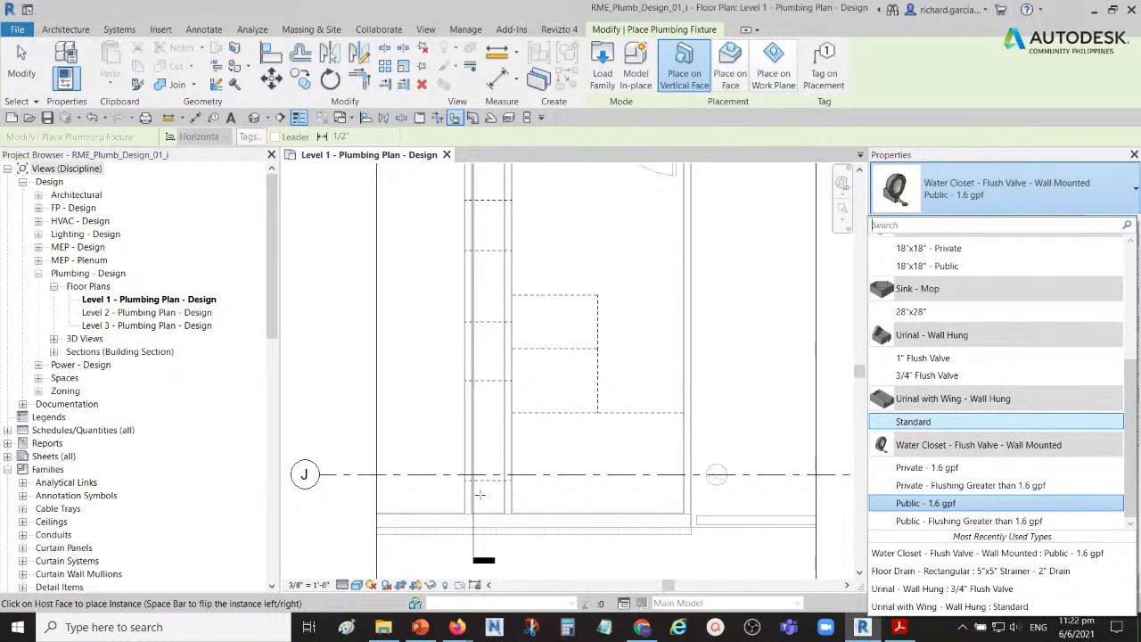
pyautogui.press('Down')
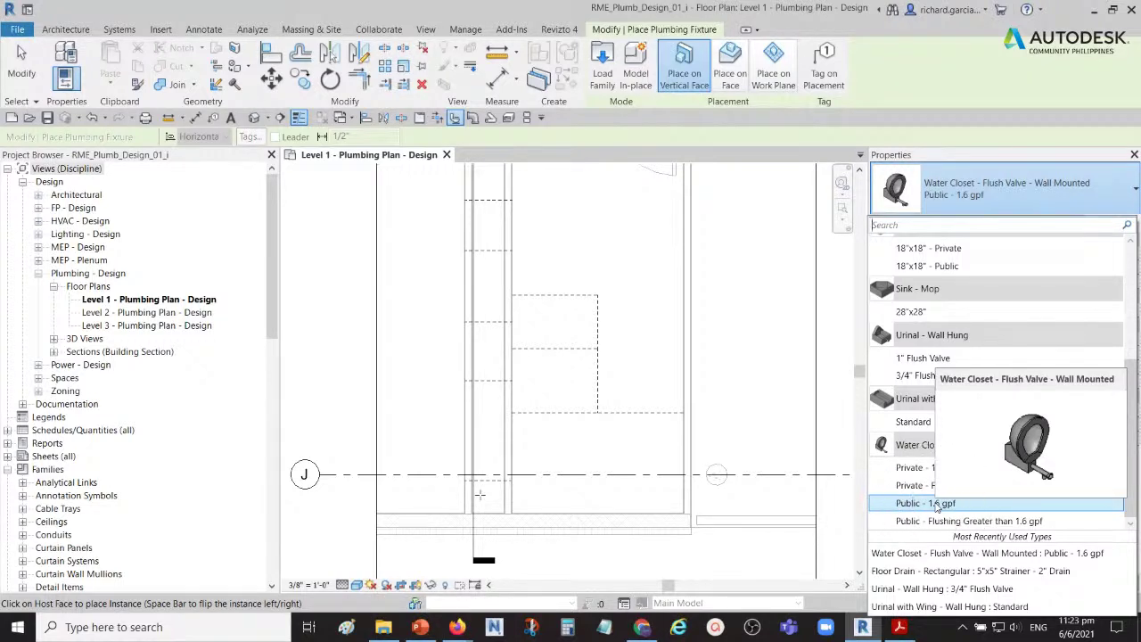
pyautogui.click(935, 505)
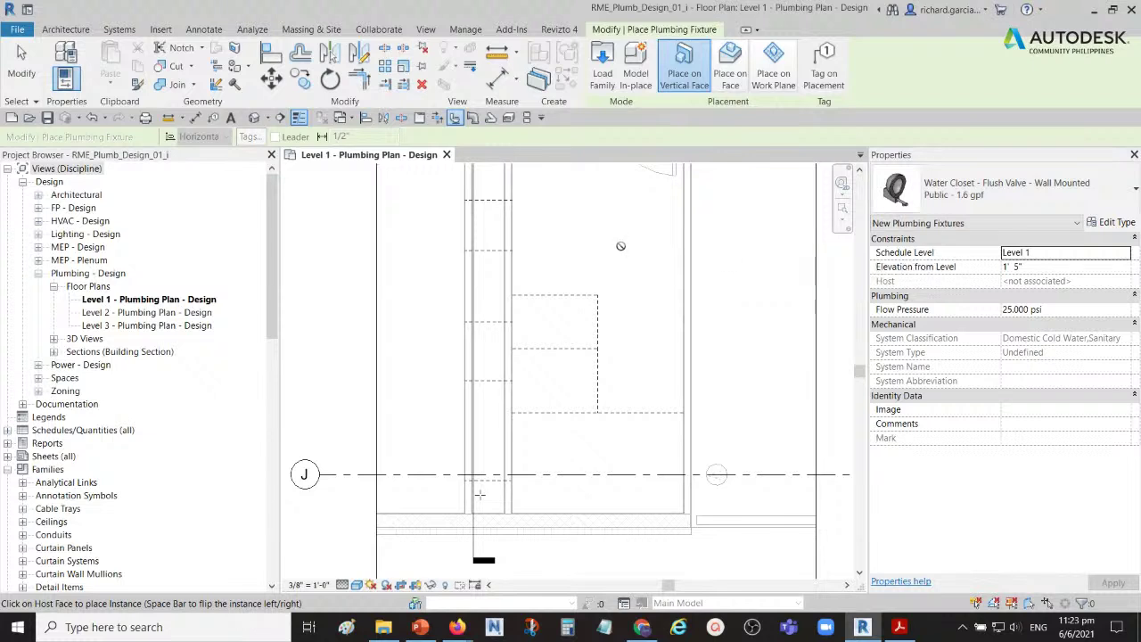
pyautogui.scroll(2, 581, 239)
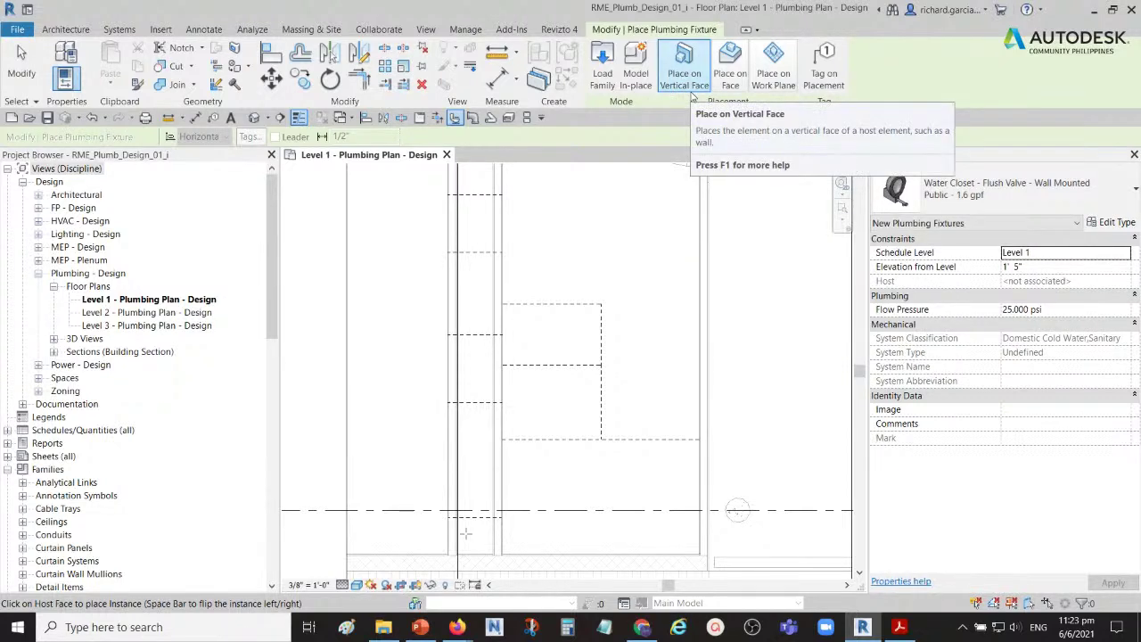
# - Use vertical-face placement to put the first water closet on the wall near grid J
pyautogui.click(685, 78)
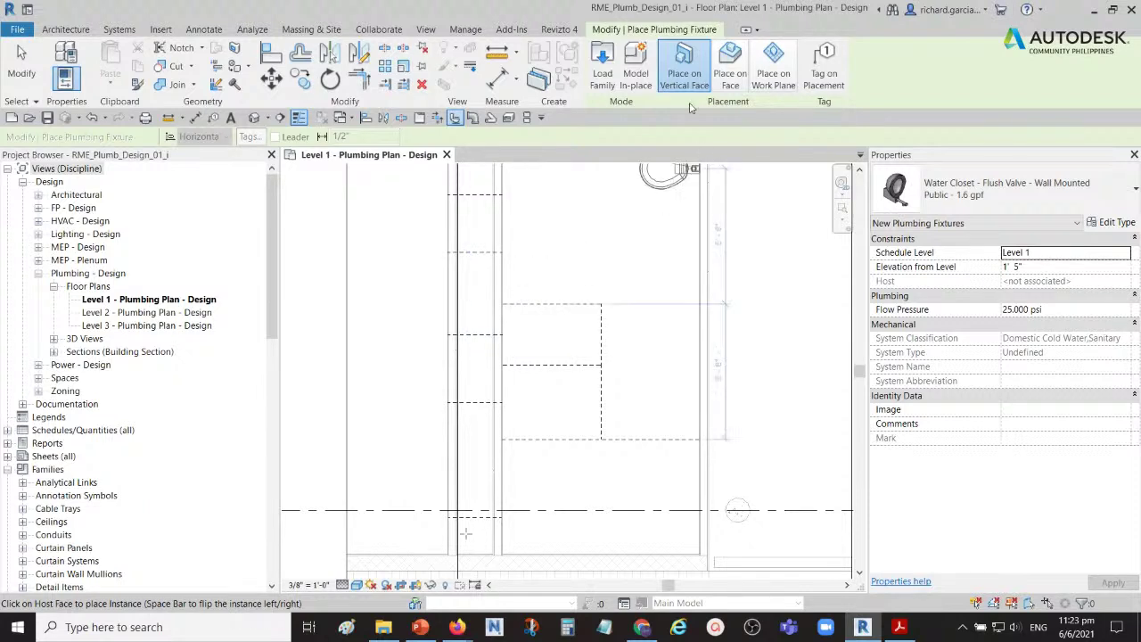
pyautogui.click(684, 73)
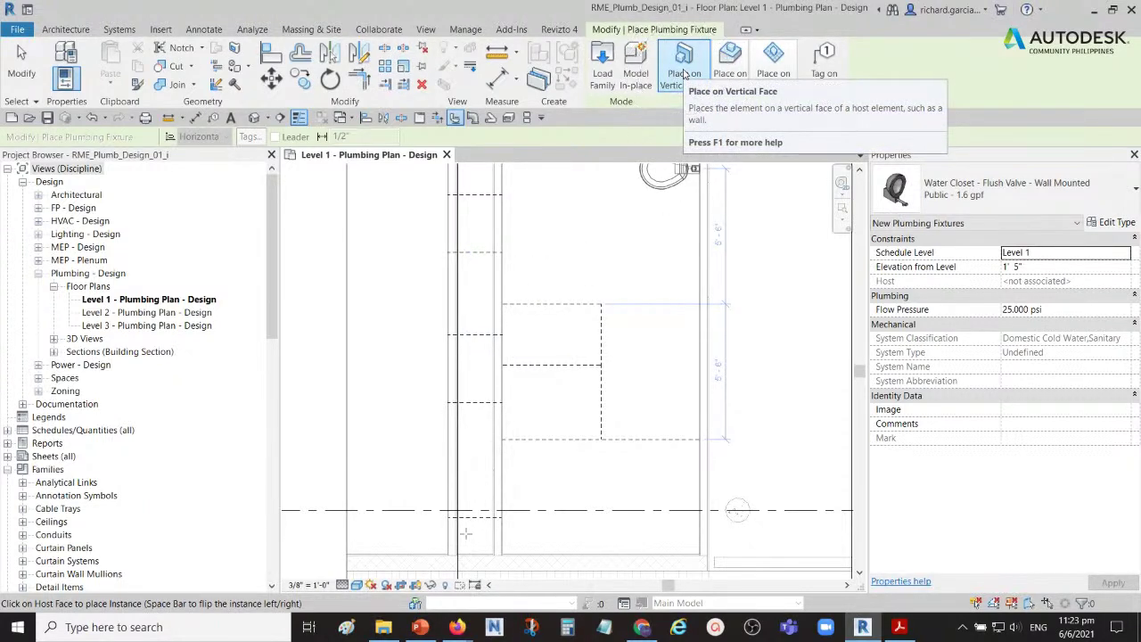
pyautogui.scroll(-4, 579, 233)
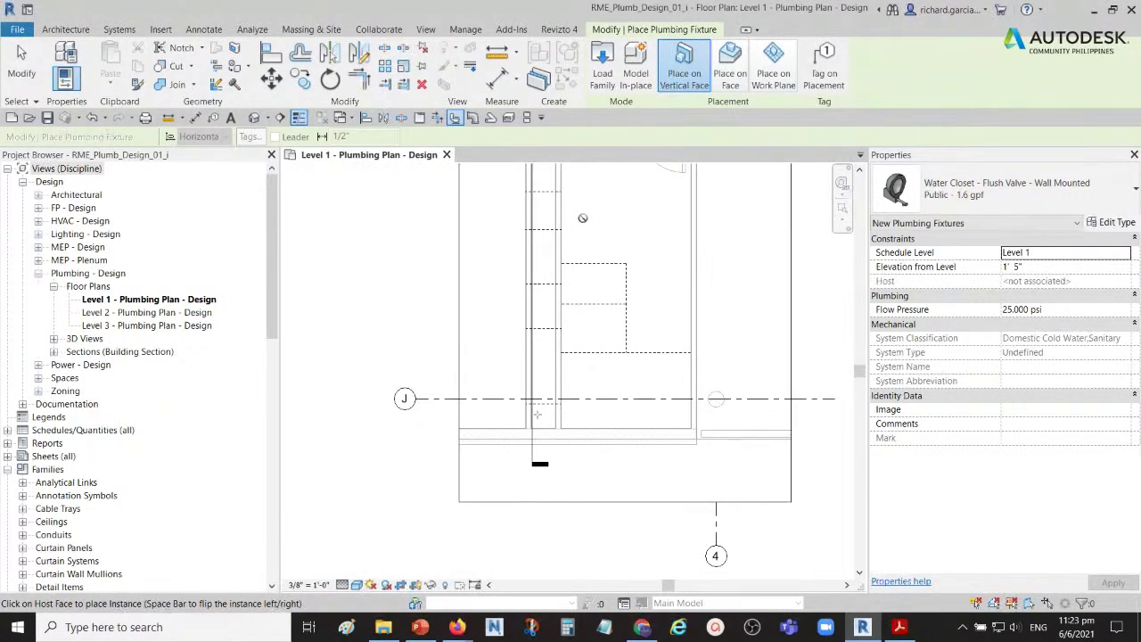
pyautogui.moveTo(596, 207); pyautogui.dragTo(583, 253, button='middle')
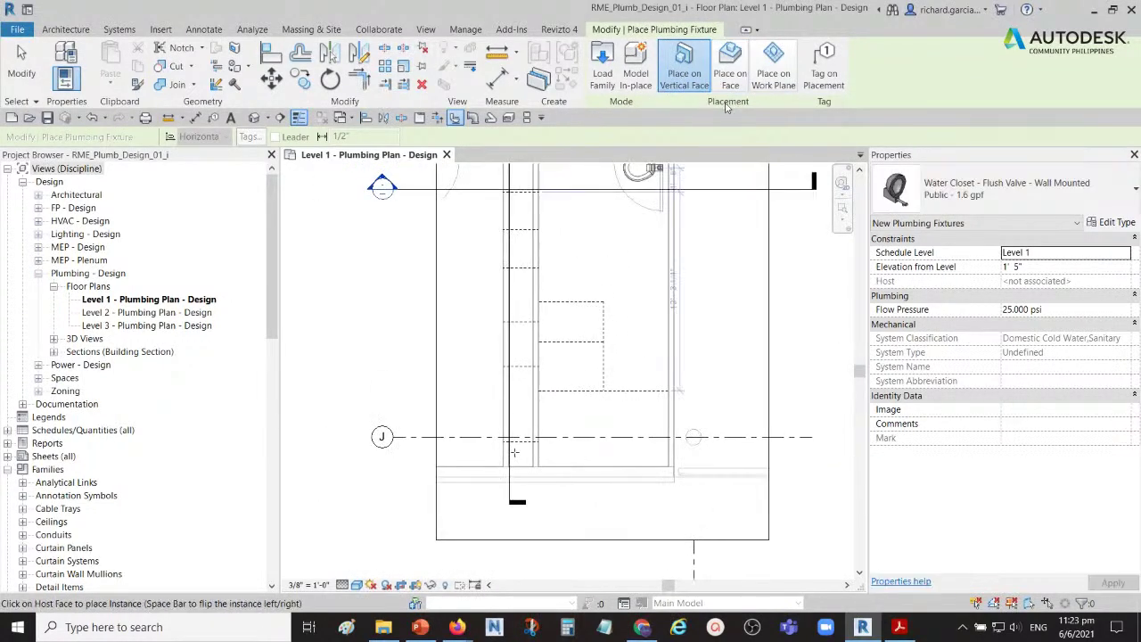
pyautogui.click(687, 84)
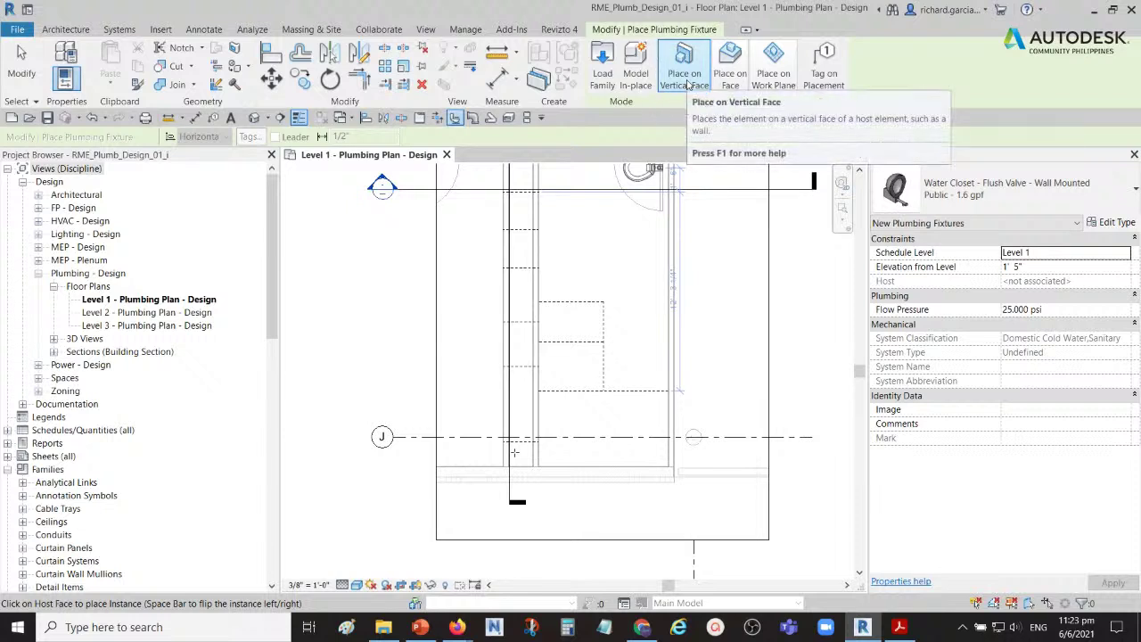
pyautogui.scroll(3, 594, 262)
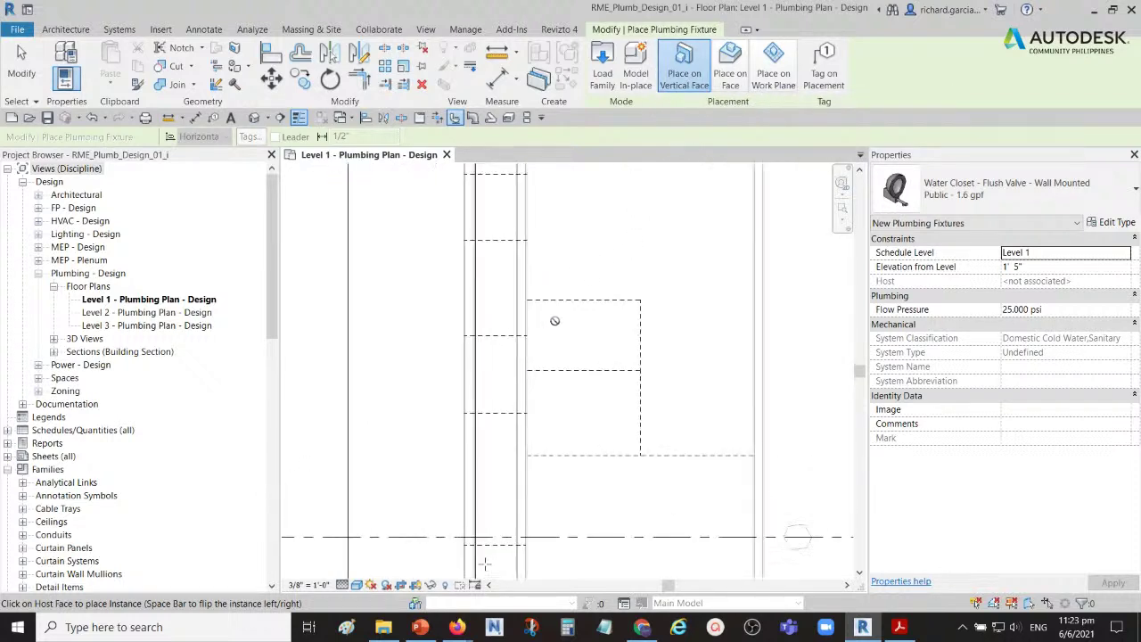
pyautogui.scroll(-1, 556, 324)
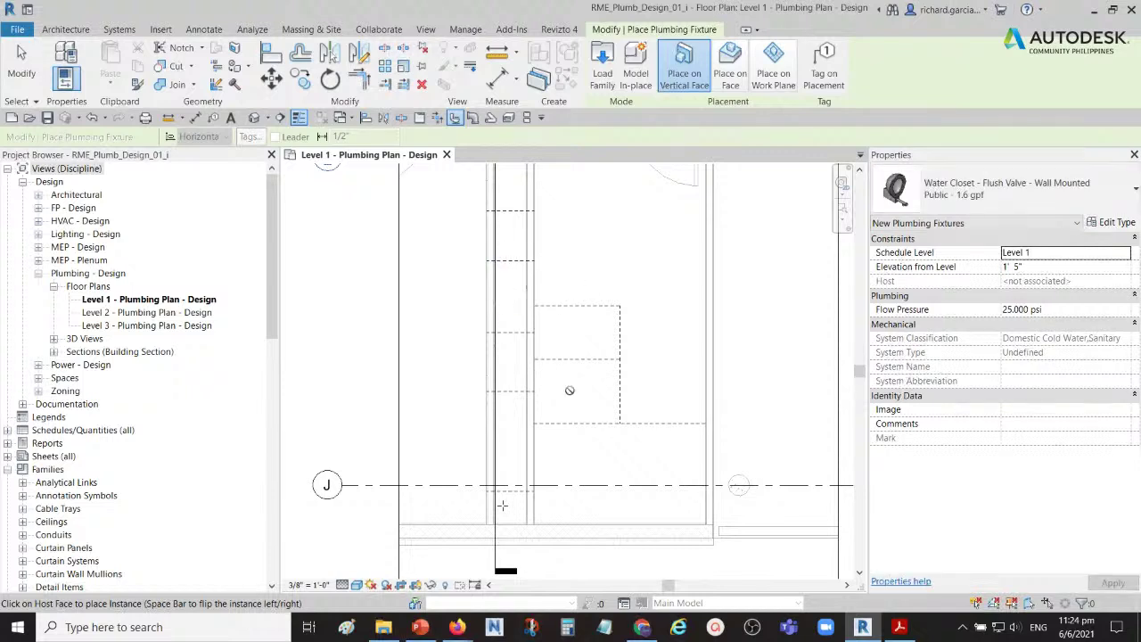
pyautogui.scroll(2, 570, 390)
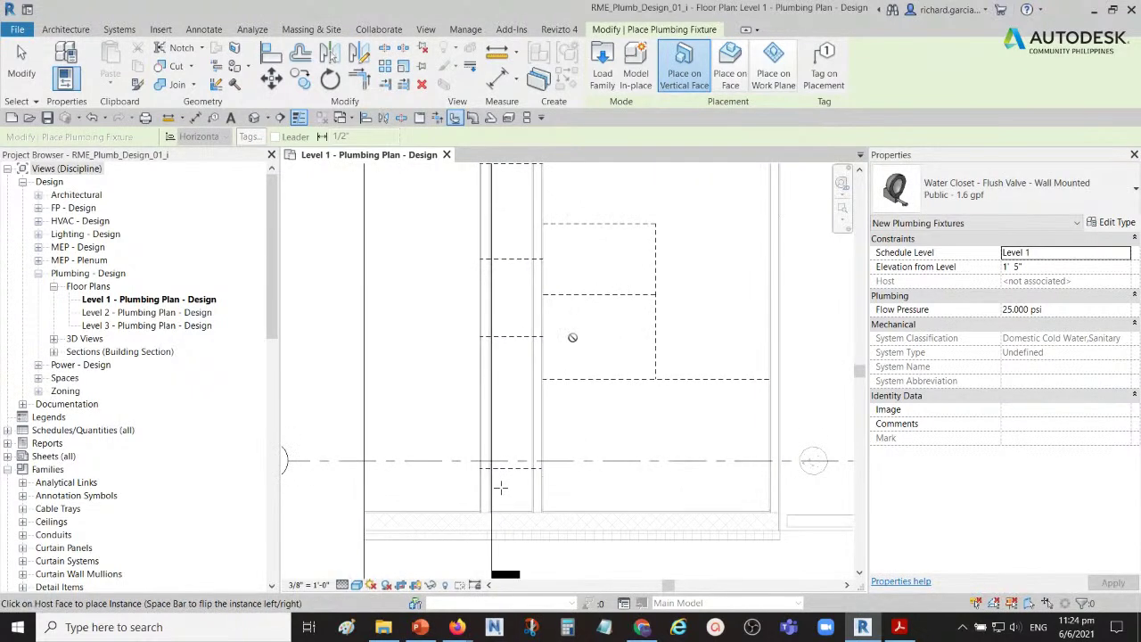
pyautogui.scroll(2, 500, 487)
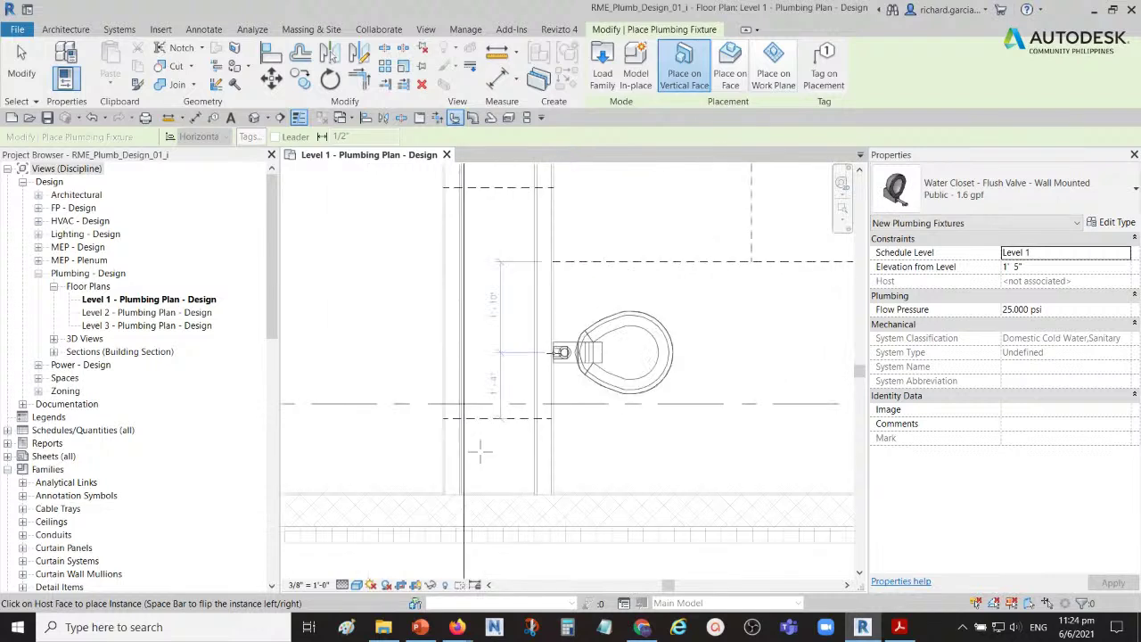
pyautogui.click(560, 352)
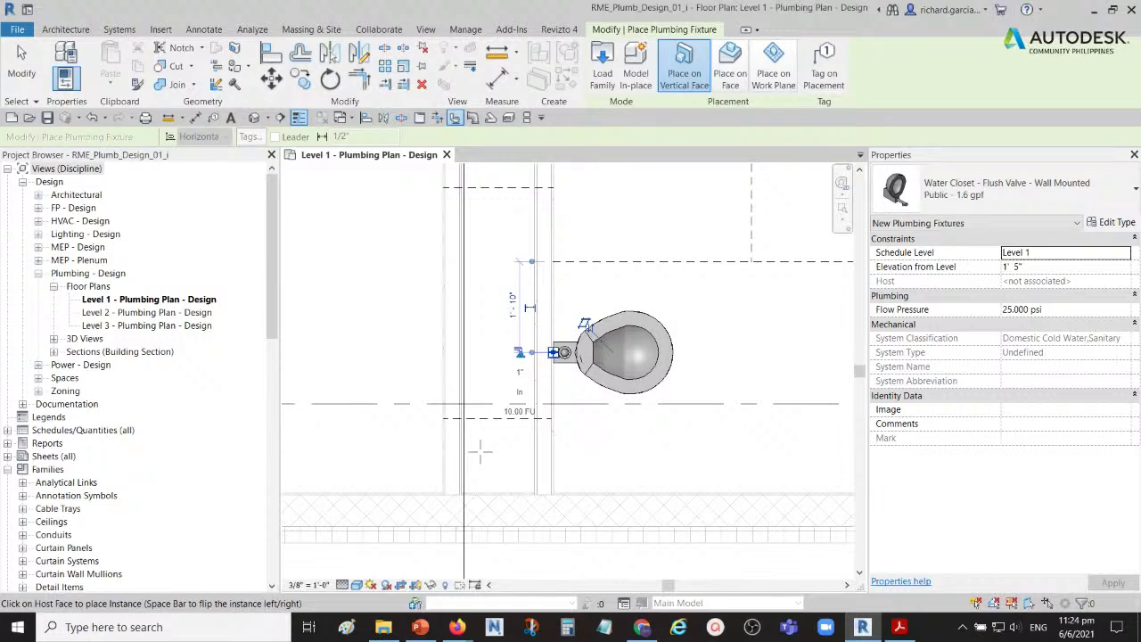
# - Place the second water closet on the wall and finish fixture placement
pyautogui.moveTo(589, 201); pyautogui.dragTo(586, 326, button='middle')
pyautogui.scroll(2, 584, 324)
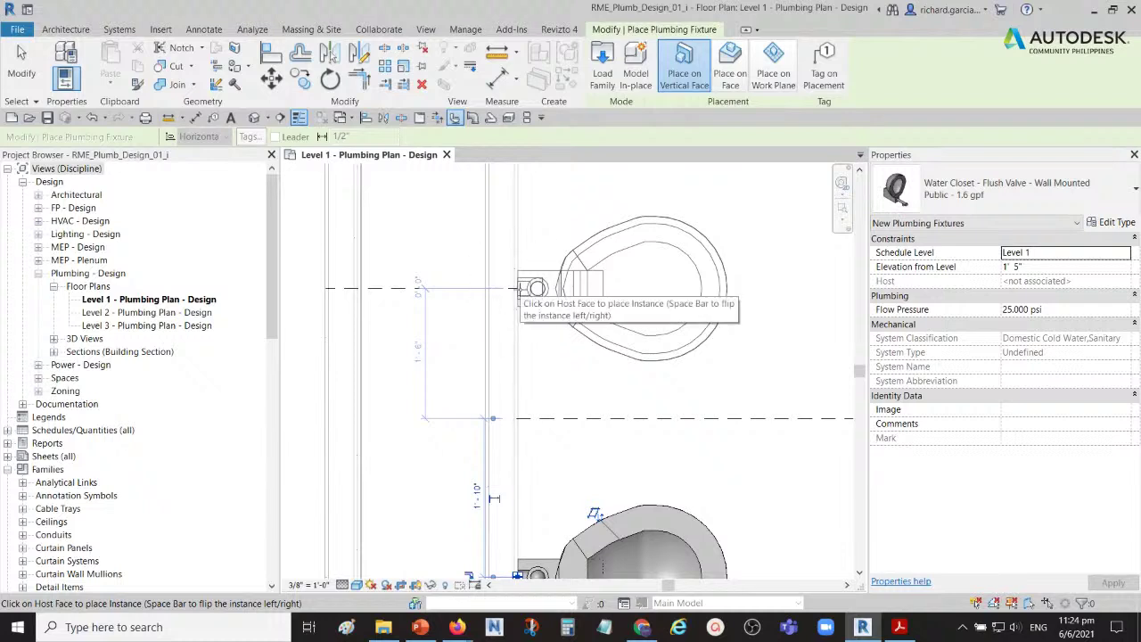
pyautogui.click(521, 288)
pyautogui.scroll(-1, 535, 329)
pyautogui.scroll(-2, 522, 509)
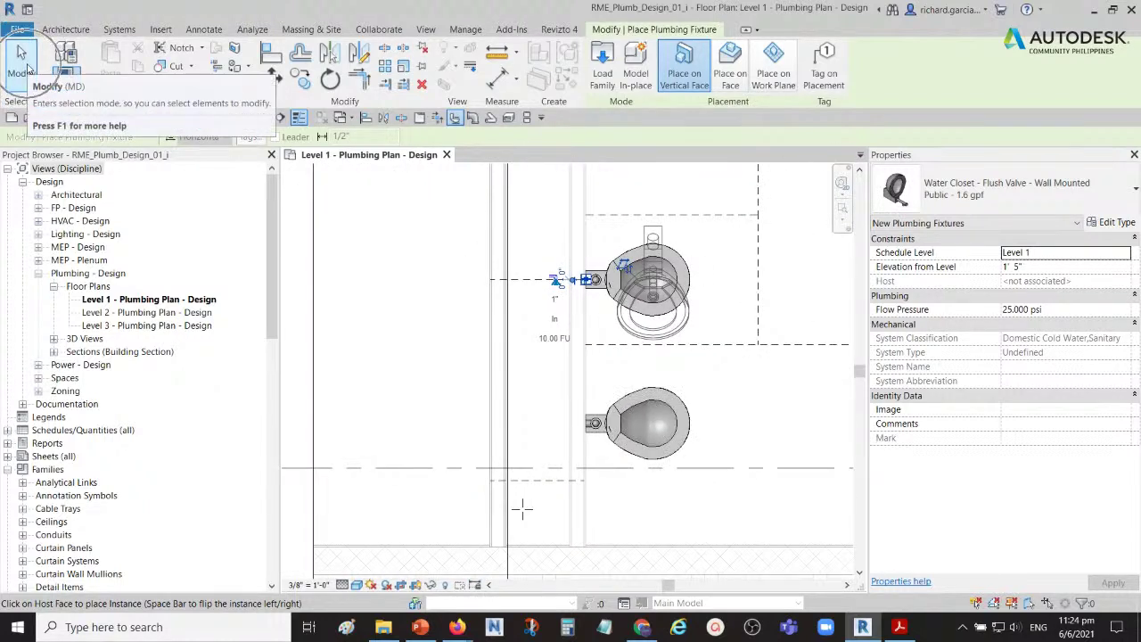
pyautogui.click(27, 70)
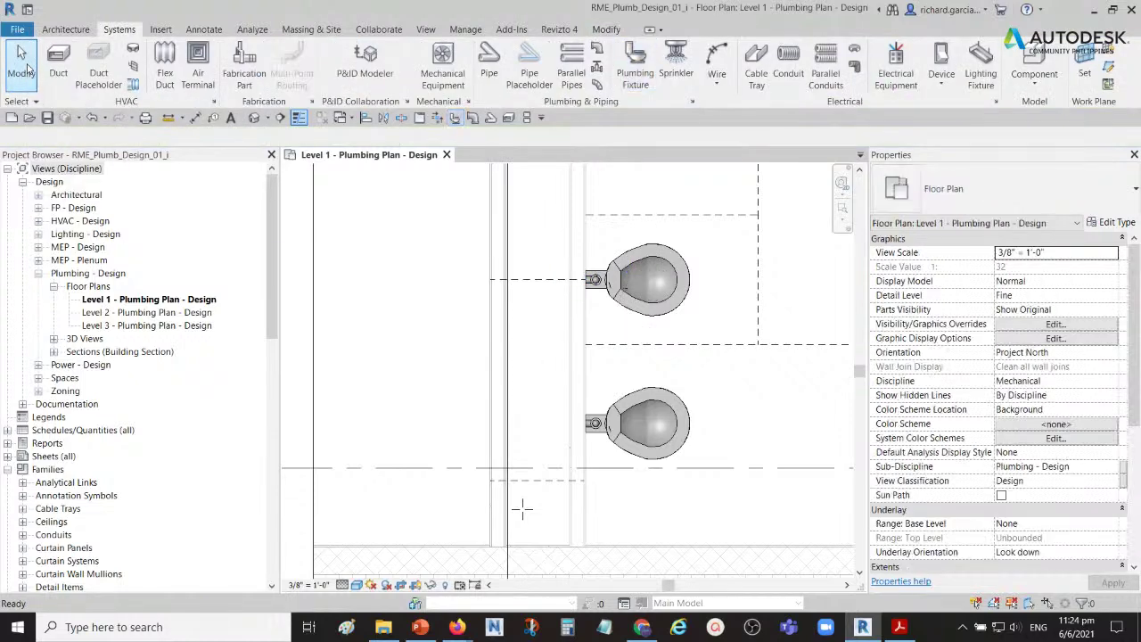
# - Align the lower water closet to the short dashed line so its centre sits on grid J
pyautogui.moveTo(703, 414); pyautogui.dragTo(657, 351, button='middle')
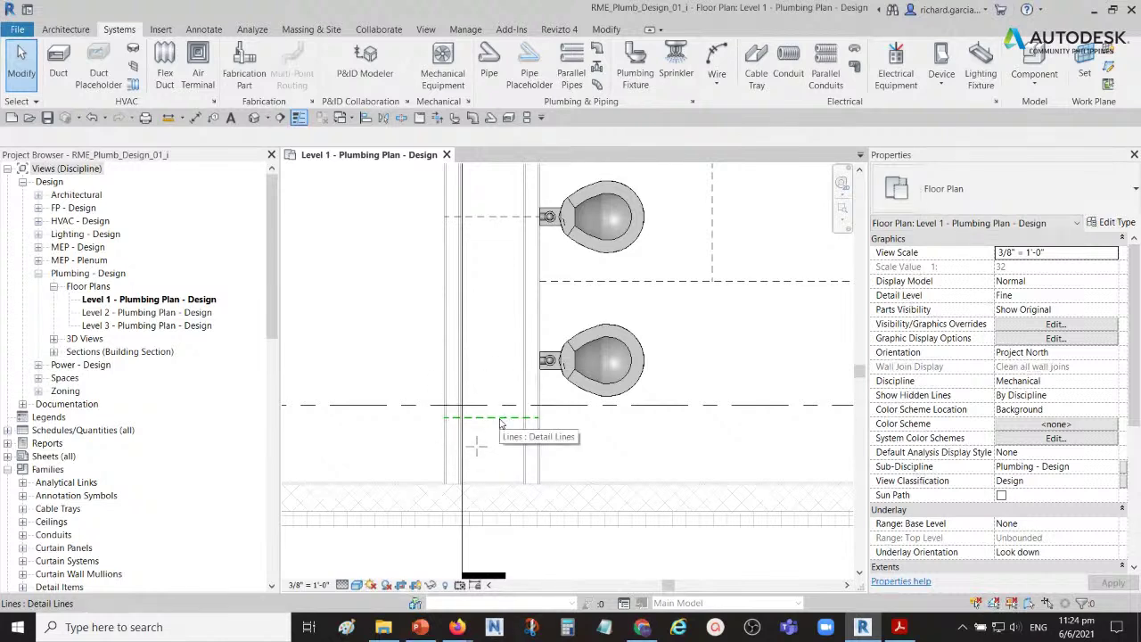
pyautogui.click(606, 30)
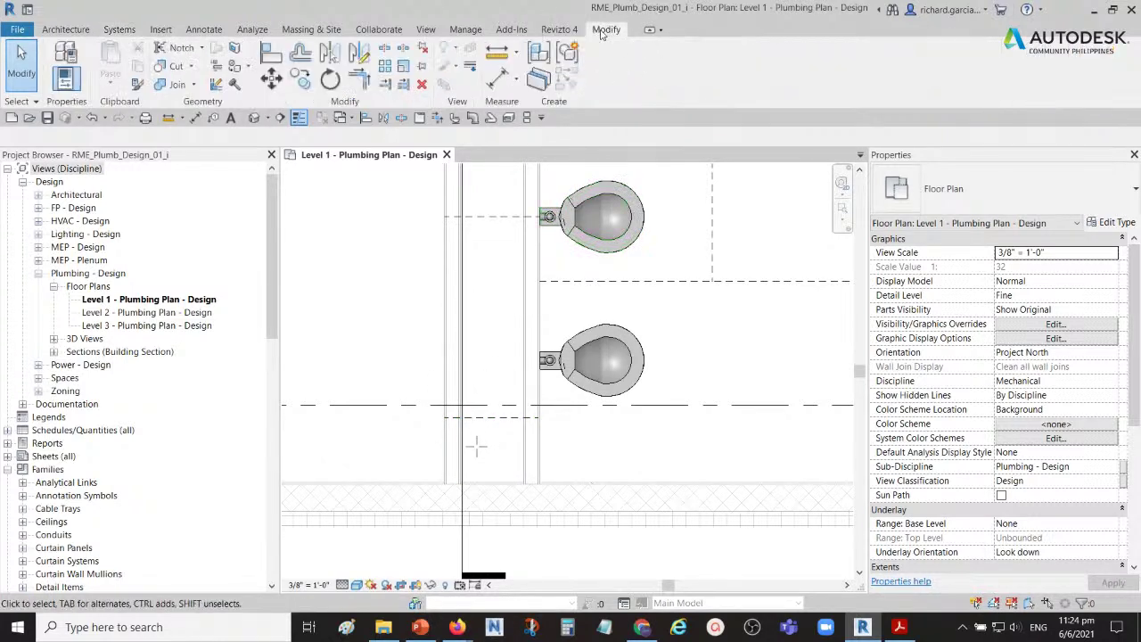
pyautogui.click(603, 32)
pyautogui.click(274, 53)
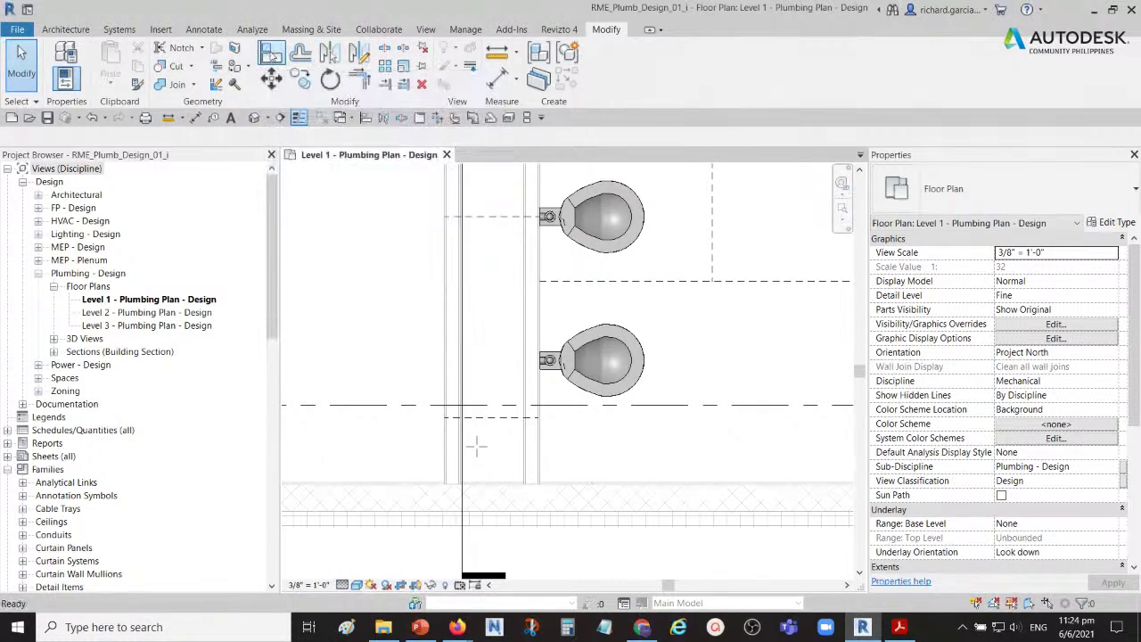
pyautogui.click(272, 53)
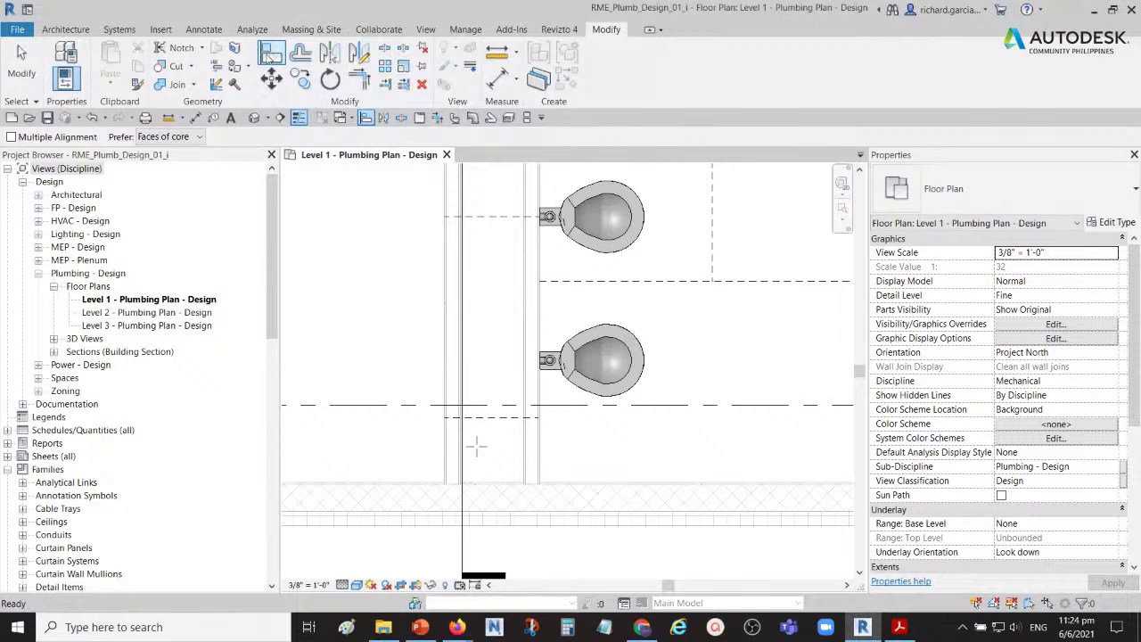
pyautogui.click(502, 423)
pyautogui.click(502, 424)
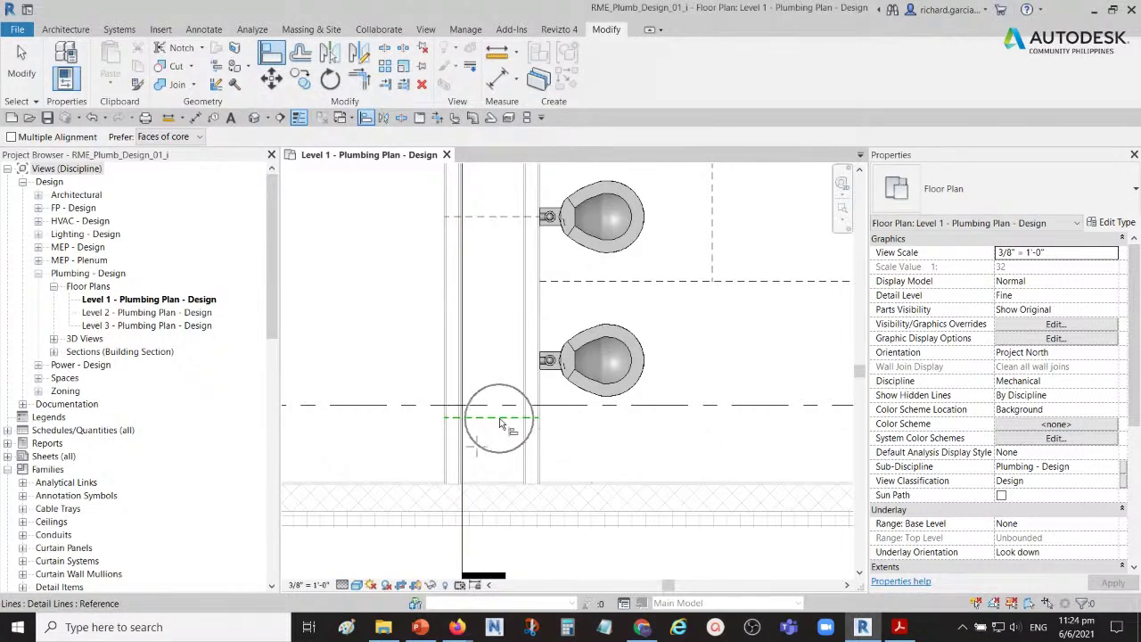
pyautogui.click(586, 358)
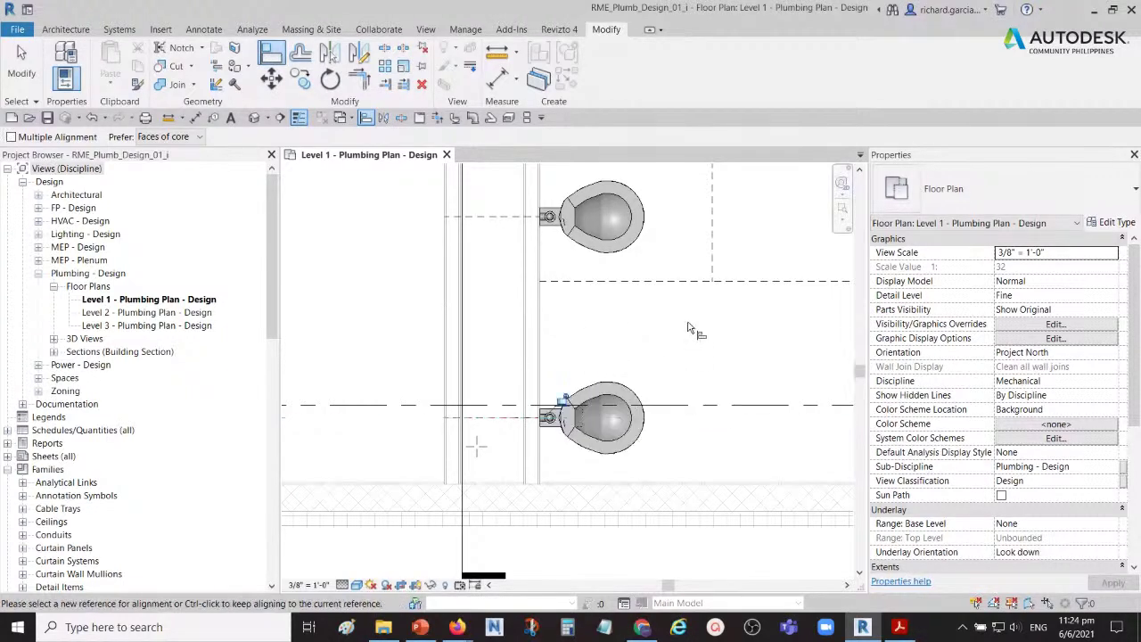
pyautogui.click(31, 72)
pyautogui.scroll(-5, 469, 428)
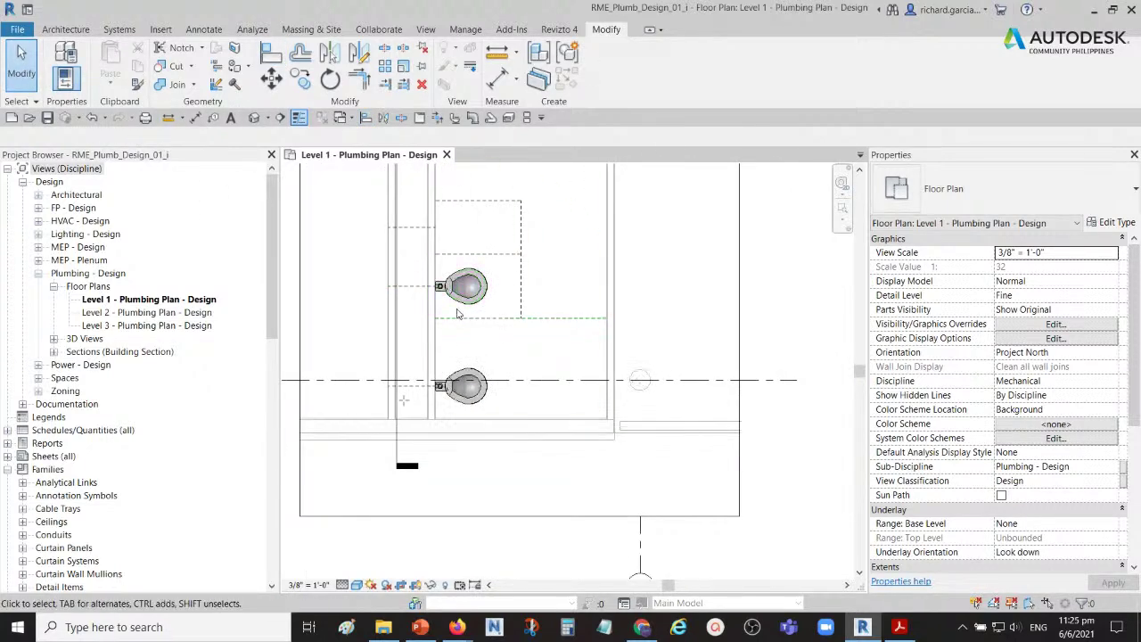
pyautogui.scroll(2, 456, 312)
pyautogui.moveTo(457, 312); pyautogui.dragTo(546, 287, button='middle')
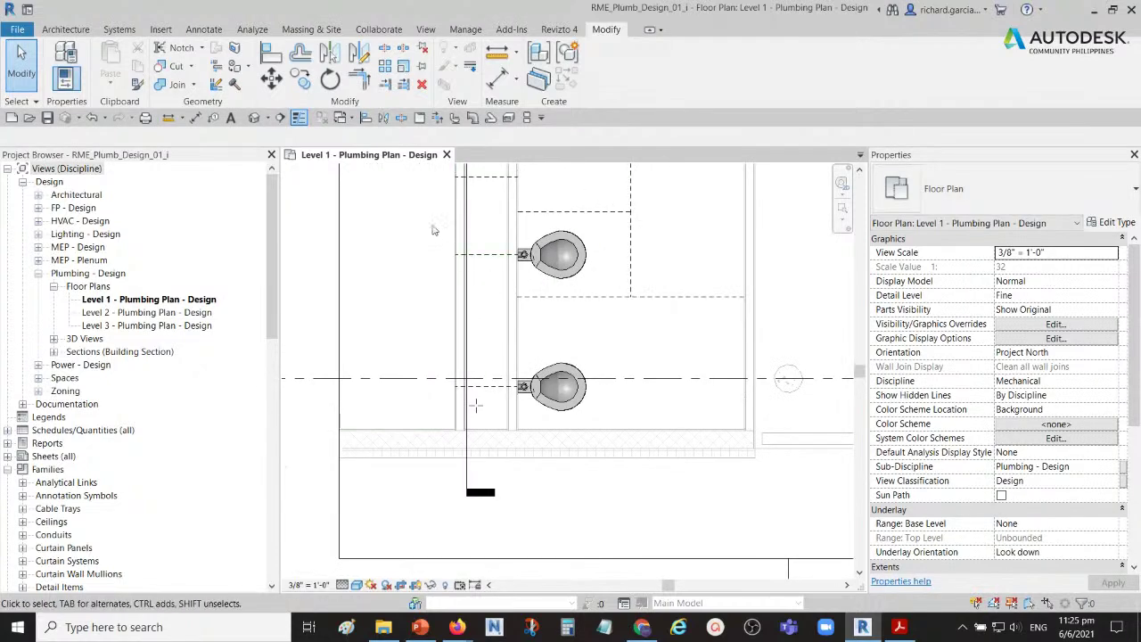
# - Isolate both water closets in a 3D section box view and orbit to inspect them
pyautogui.click(571, 241)
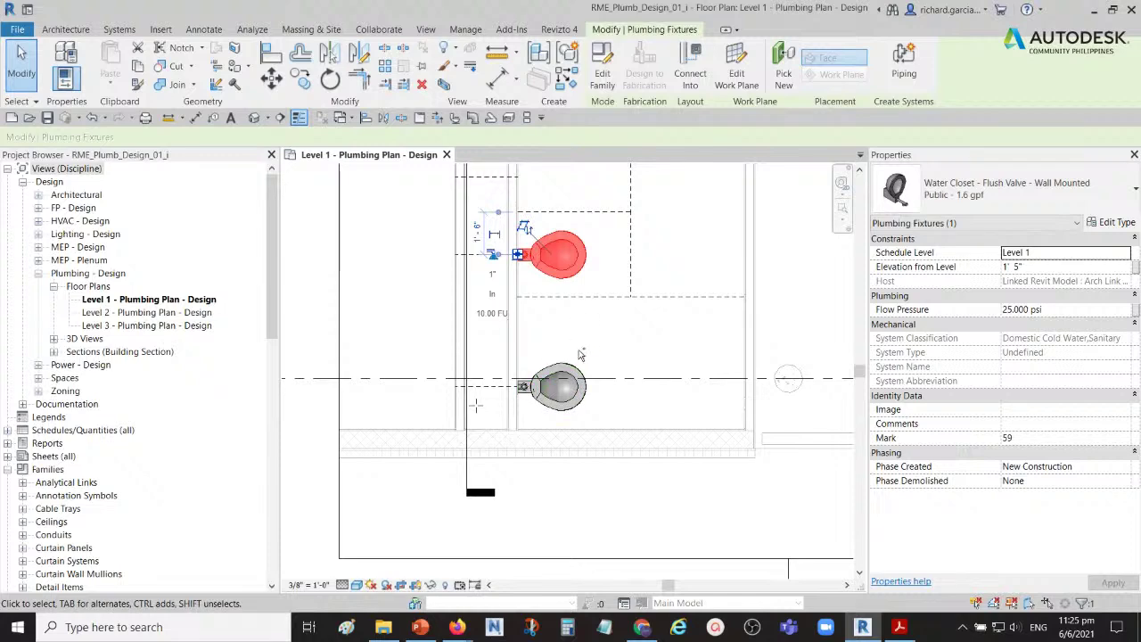
pyautogui.keyDown('ctrl'); pyautogui.click(574, 369); pyautogui.keyUp('ctrl')
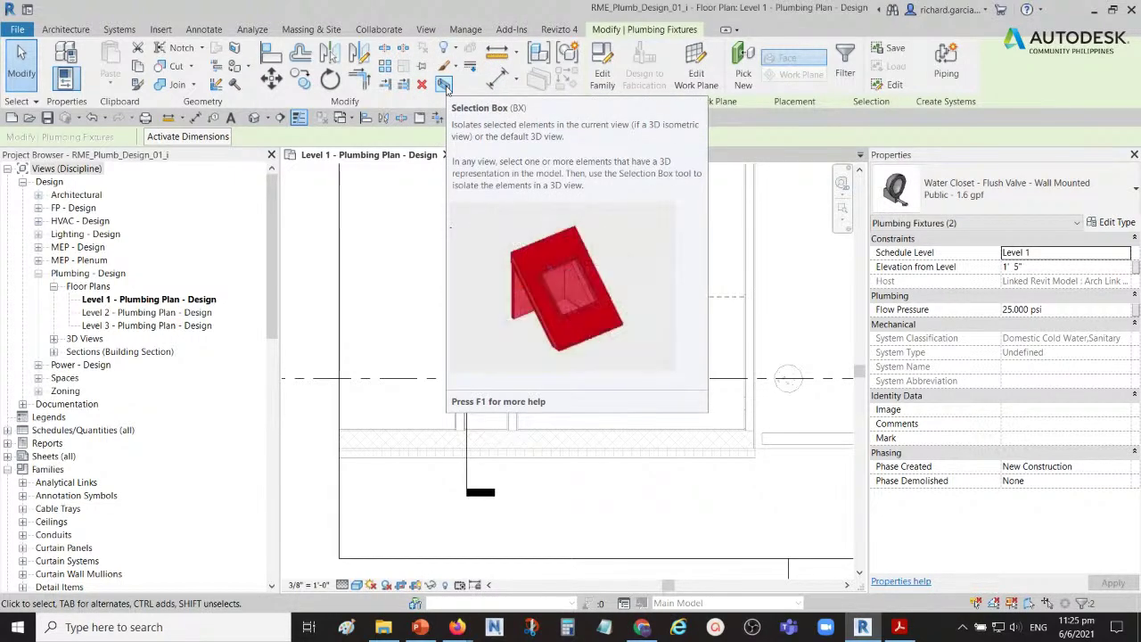
pyautogui.click(444, 85)
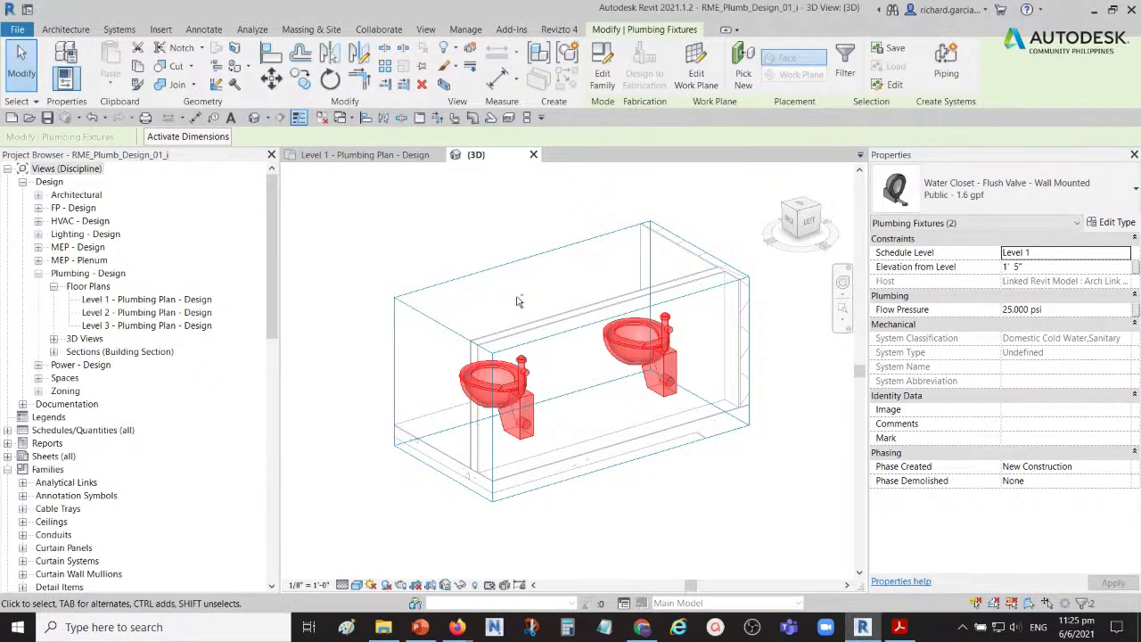
pyautogui.keyDown('shift'); pyautogui.moveTo(499, 305); pyautogui.dragTo(520, 413, button='middle'); pyautogui.keyUp('shift')
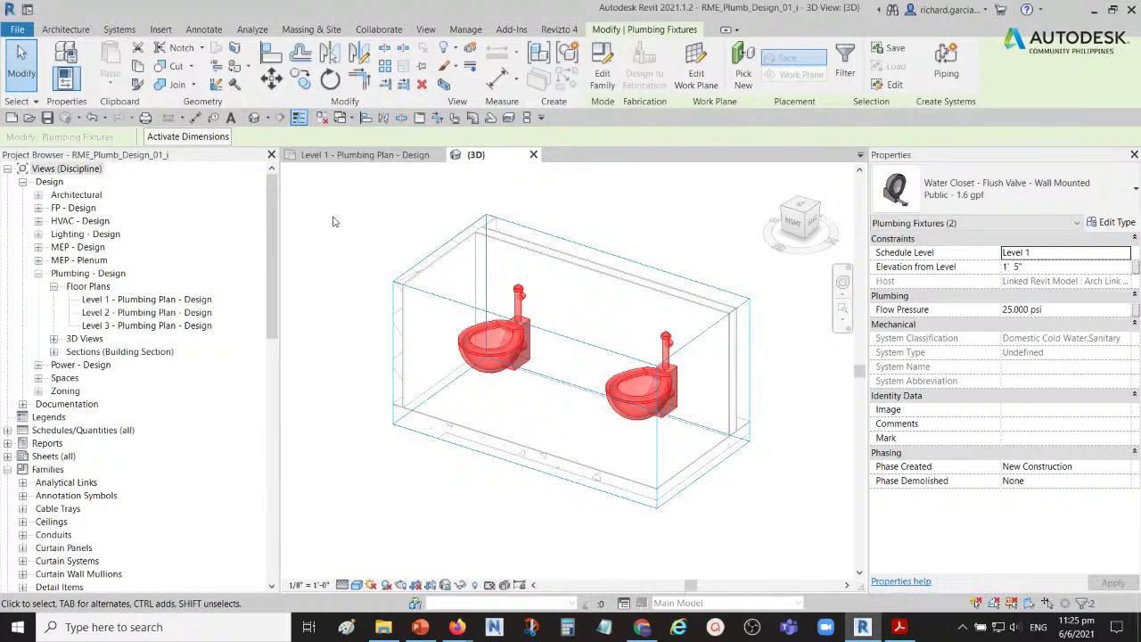
pyautogui.press('Escape')
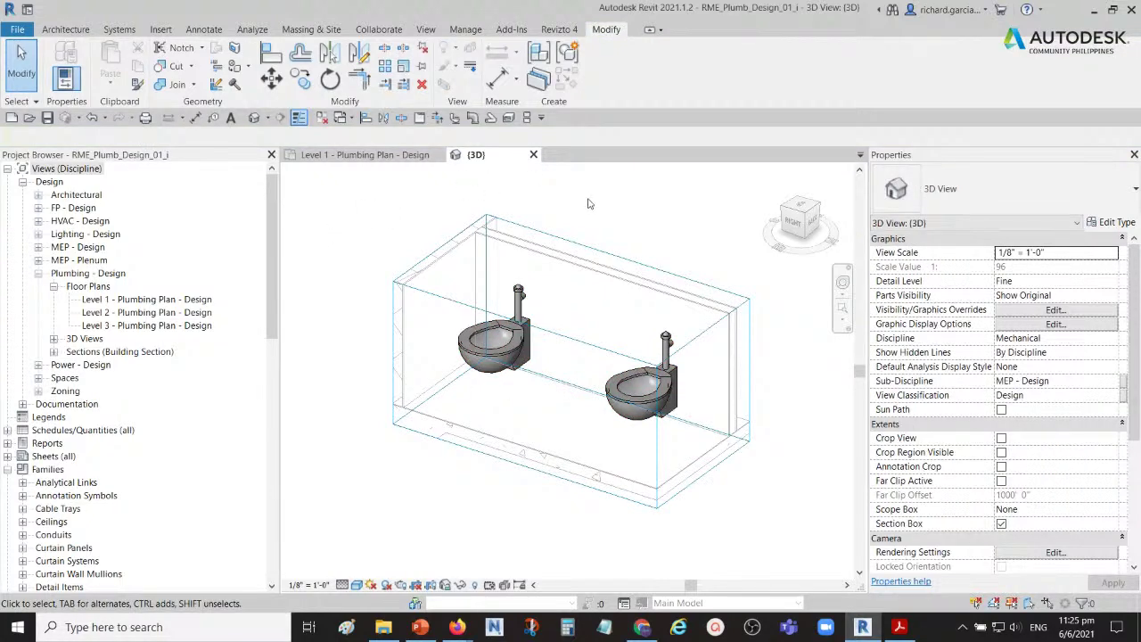
# - Stretch the section box's top, left and right edges outward on the Level 1 plumbing plan
pyautogui.click(579, 246)
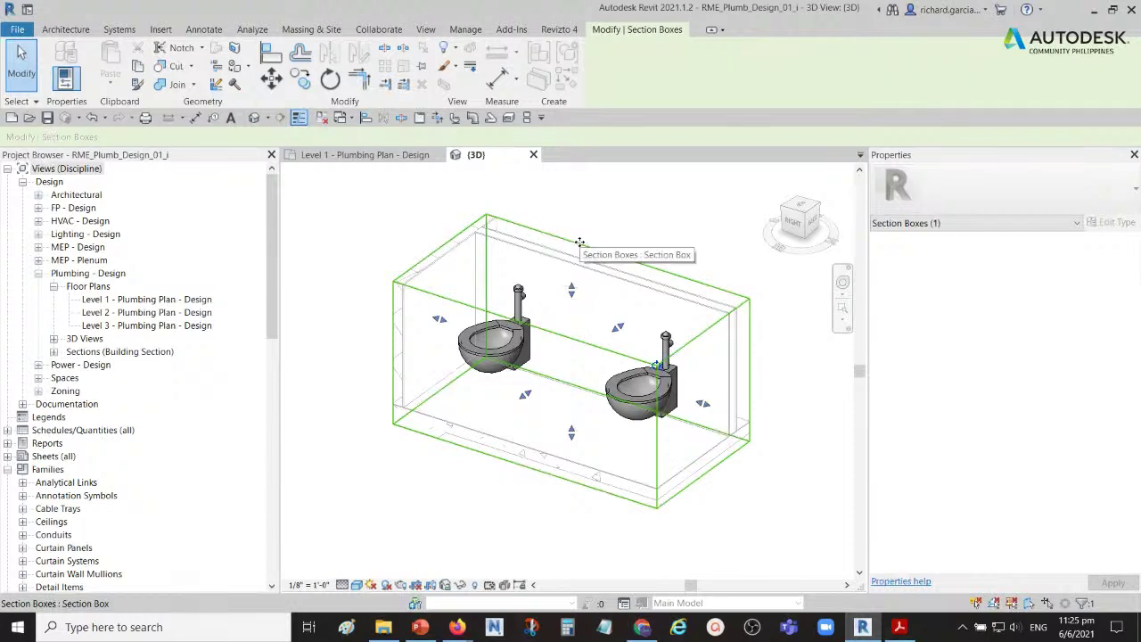
pyautogui.click(327, 157)
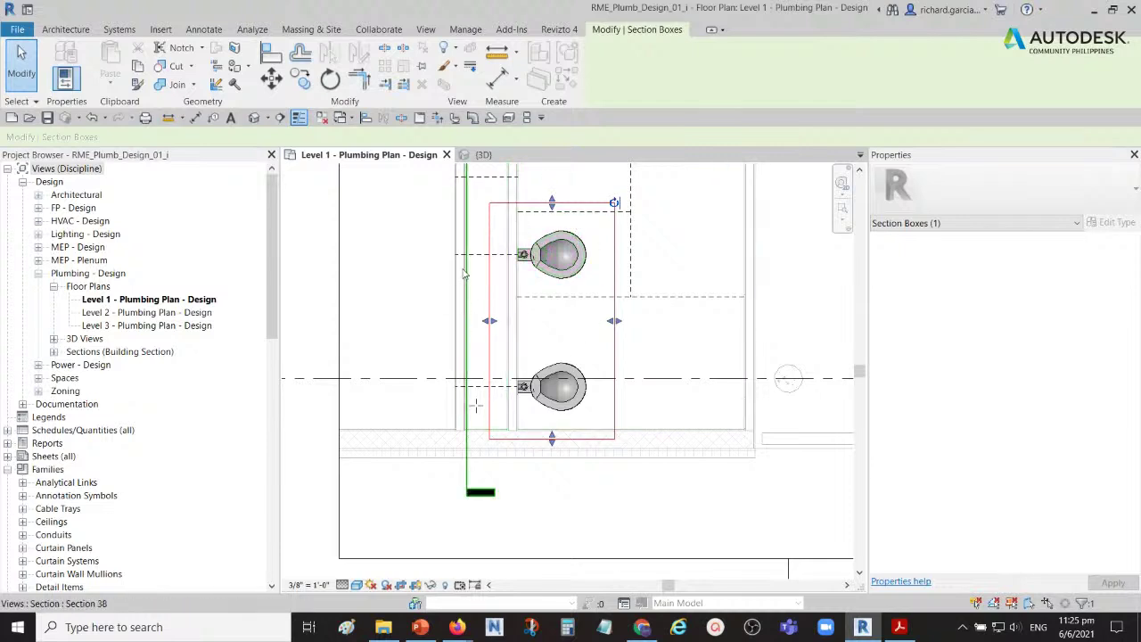
pyautogui.scroll(-2, 561, 339)
pyautogui.moveTo(588, 330); pyautogui.dragTo(551, 401, button='middle')
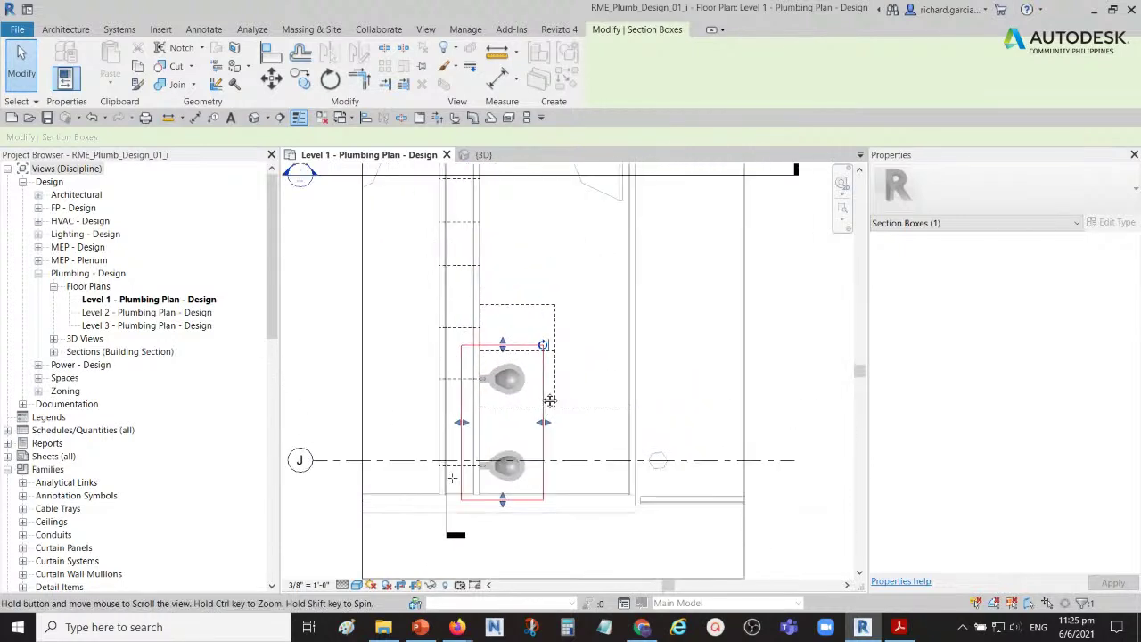
pyautogui.scroll(-1, 550, 401)
pyautogui.moveTo(503, 349); pyautogui.dragTo(520, 185)
pyautogui.moveTo(466, 334); pyautogui.dragTo(435, 333)
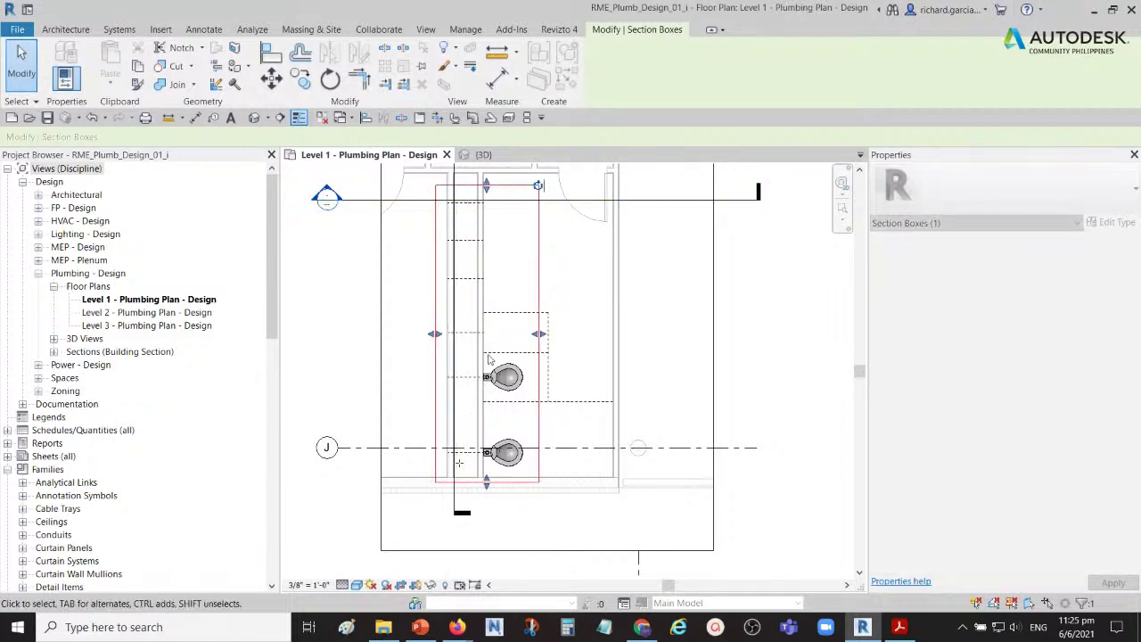
pyautogui.moveTo(543, 341); pyautogui.dragTo(578, 345)
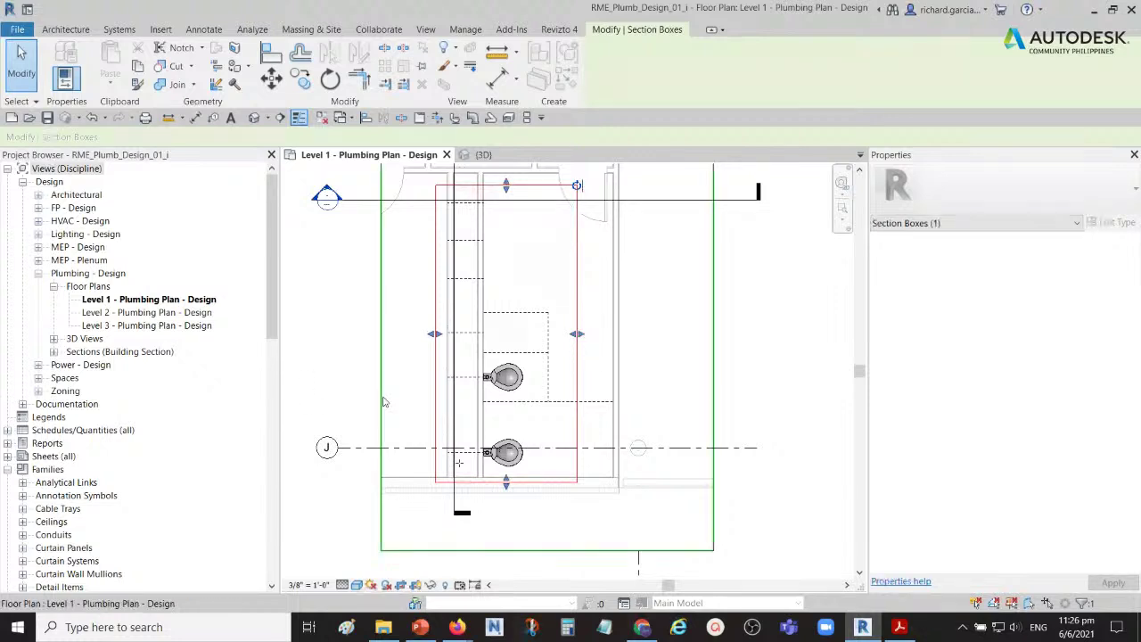
pyautogui.click(751, 336)
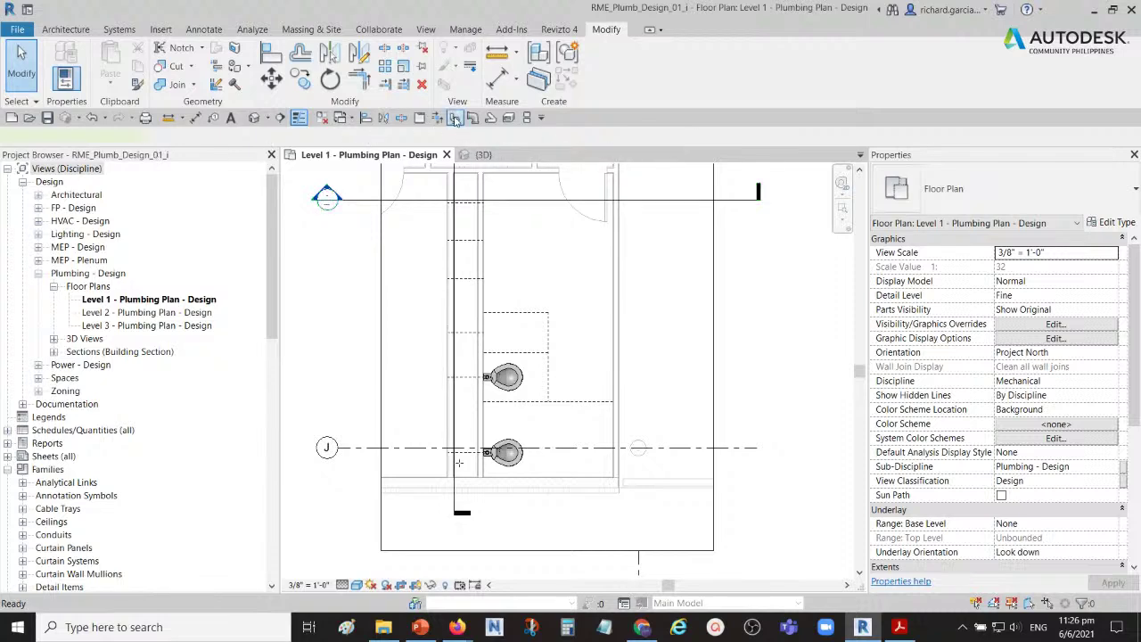
# - Start a new plumbing fixture placement with PX and open the fixture type list
pyautogui.press('p')
pyautogui.press('x')
pyautogui.click(1087, 189)
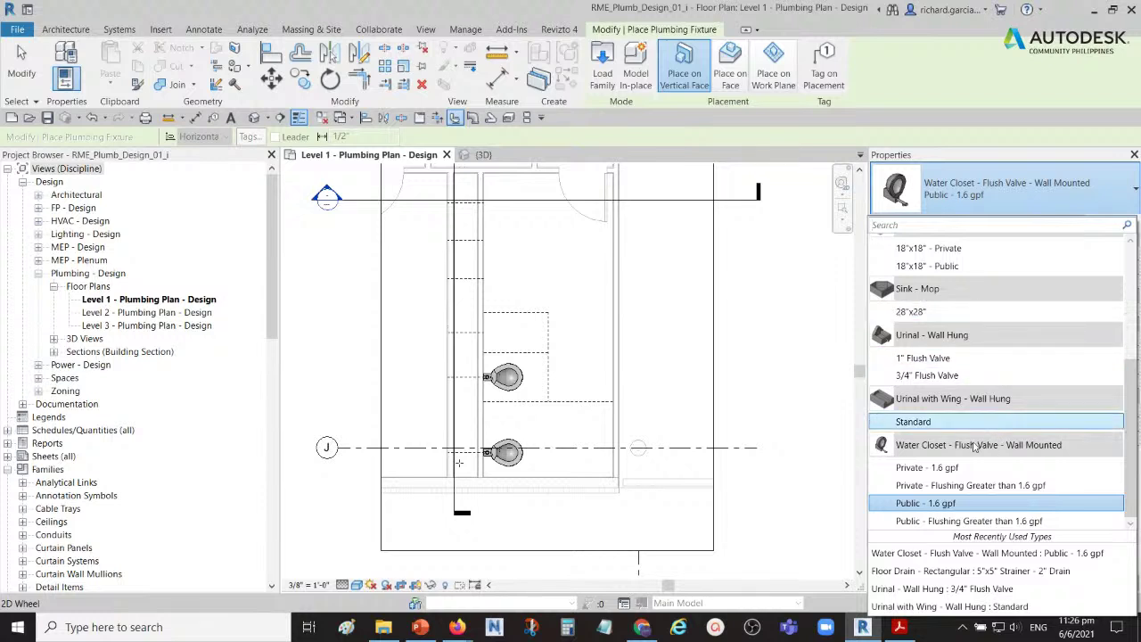
# - Place a Urinal - Wall Hung: 3/4" Flush Valve on the wall above the upper water closet
pyautogui.scroll(2, 916, 424)
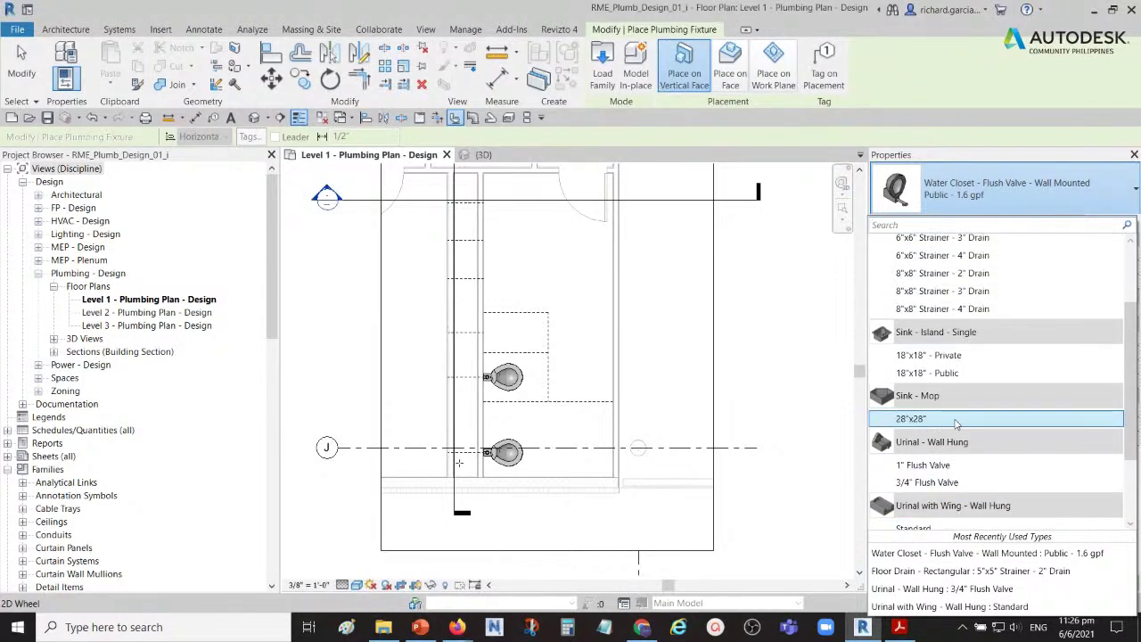
pyautogui.moveTo(926, 490)
pyautogui.click(926, 490)
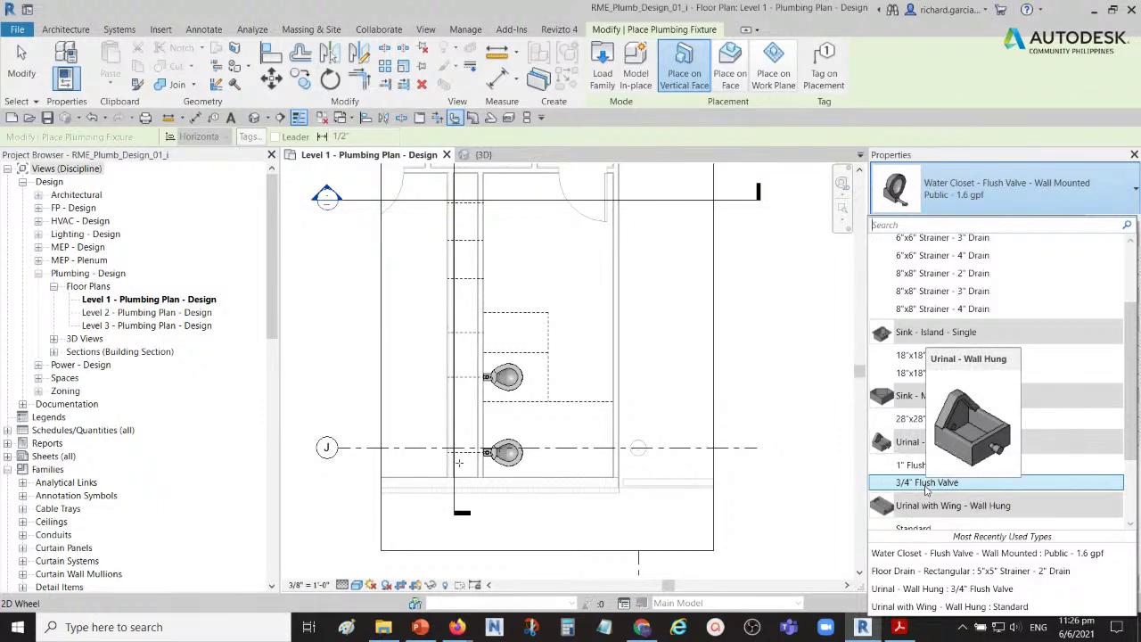
pyautogui.click(925, 482)
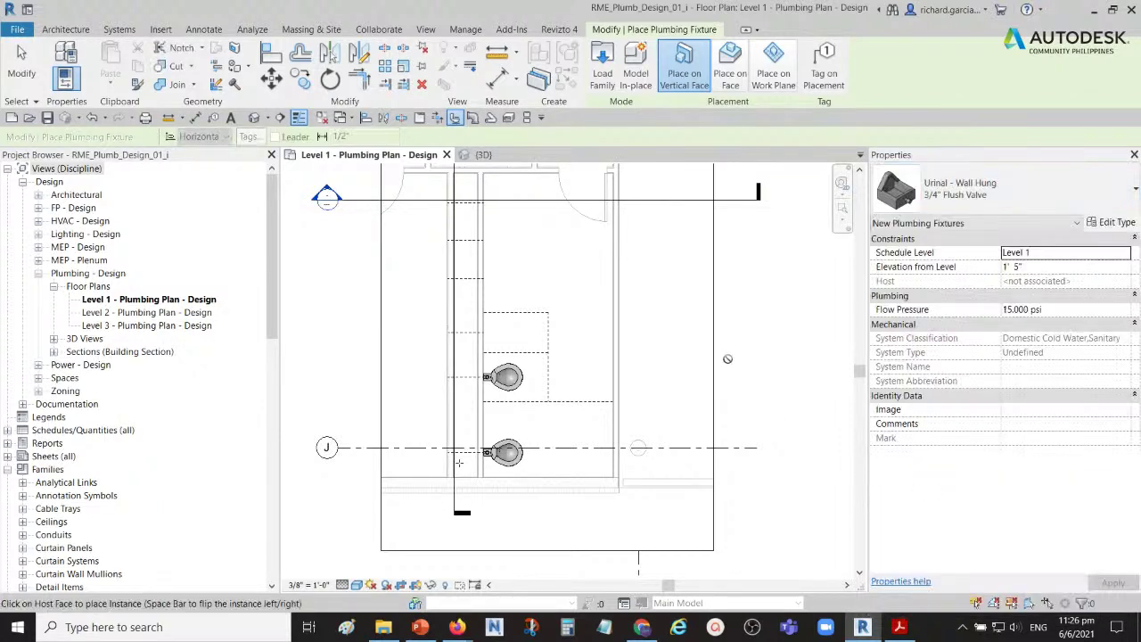
pyautogui.moveTo(459, 462); pyautogui.dragTo(500, 442, button='middle')
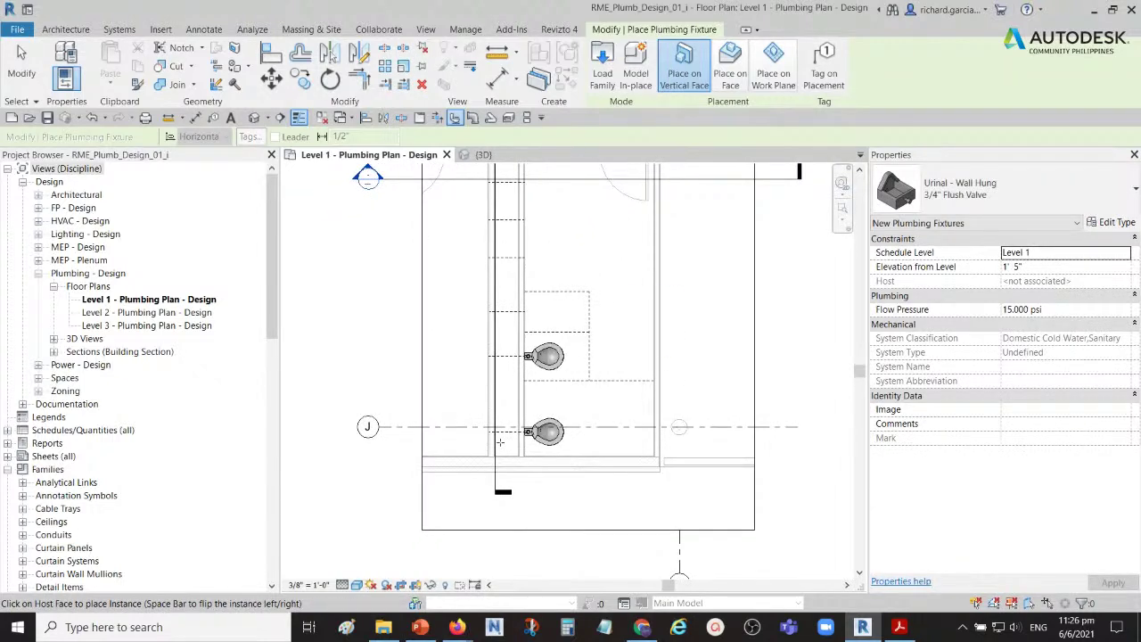
pyautogui.scroll(4, 533, 305)
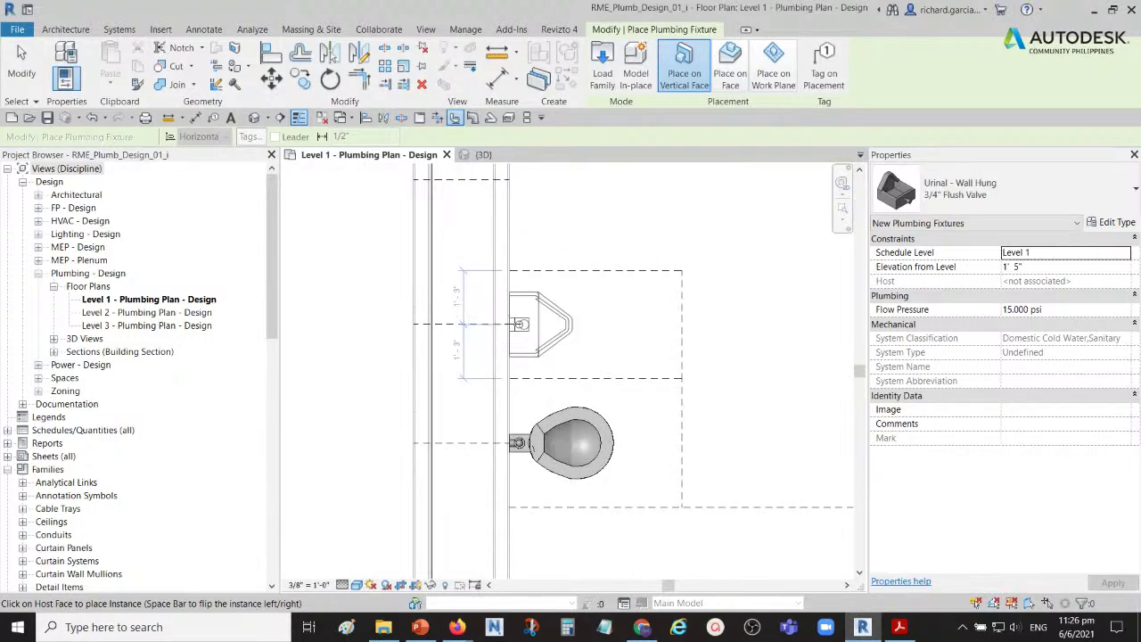
pyautogui.click(520, 323)
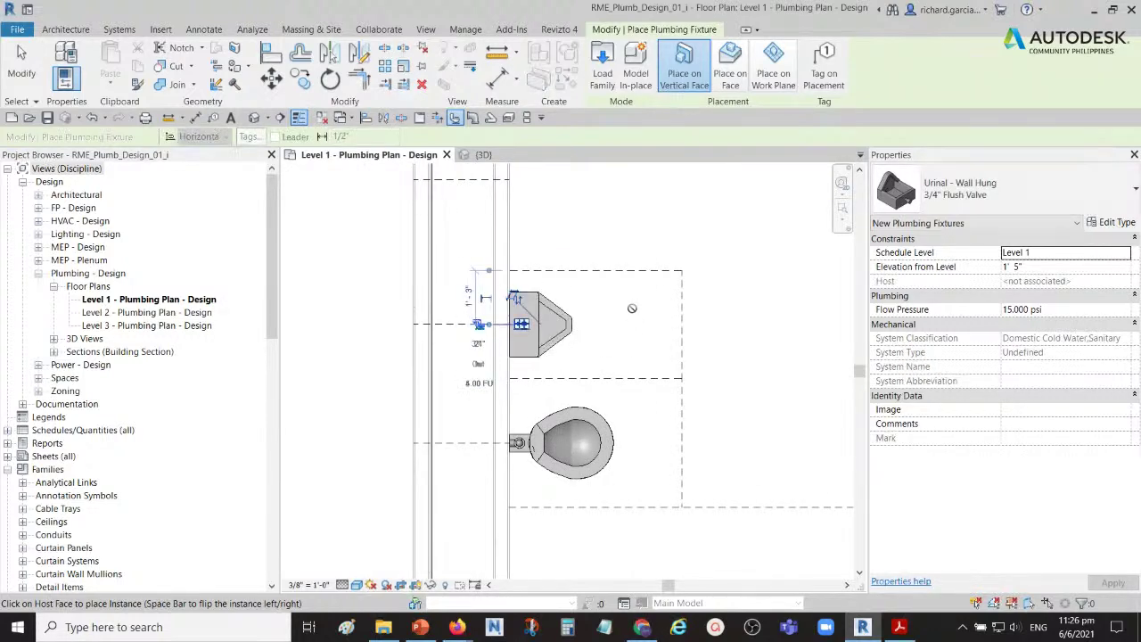
pyautogui.scroll(-3, 632, 309)
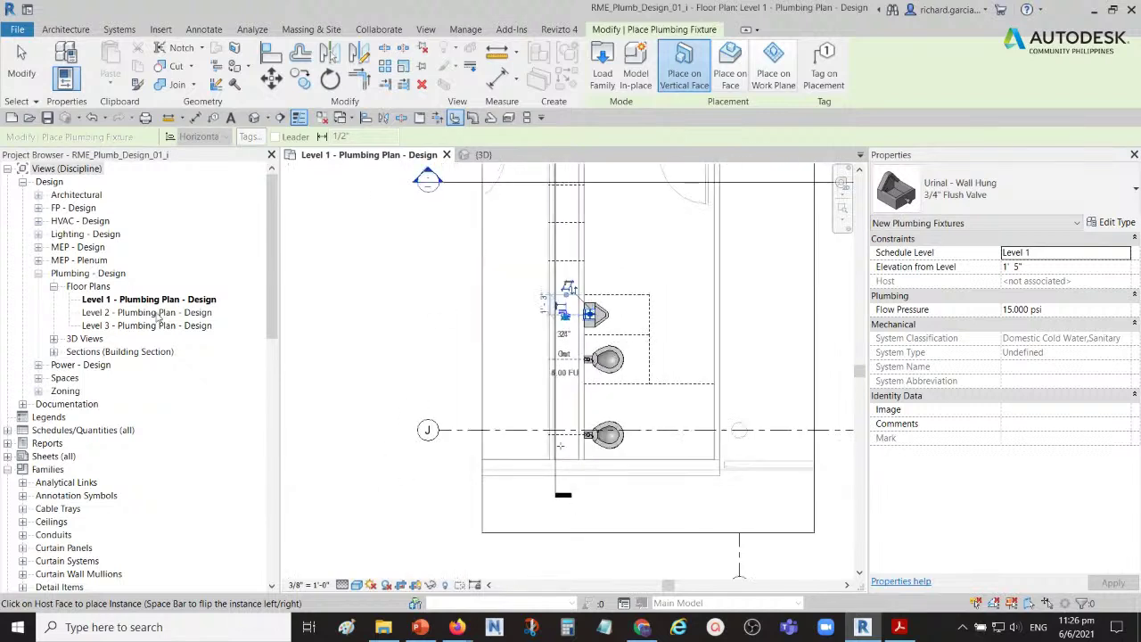
pyautogui.moveTo(675, 335); pyautogui.dragTo(624, 297, button='middle')
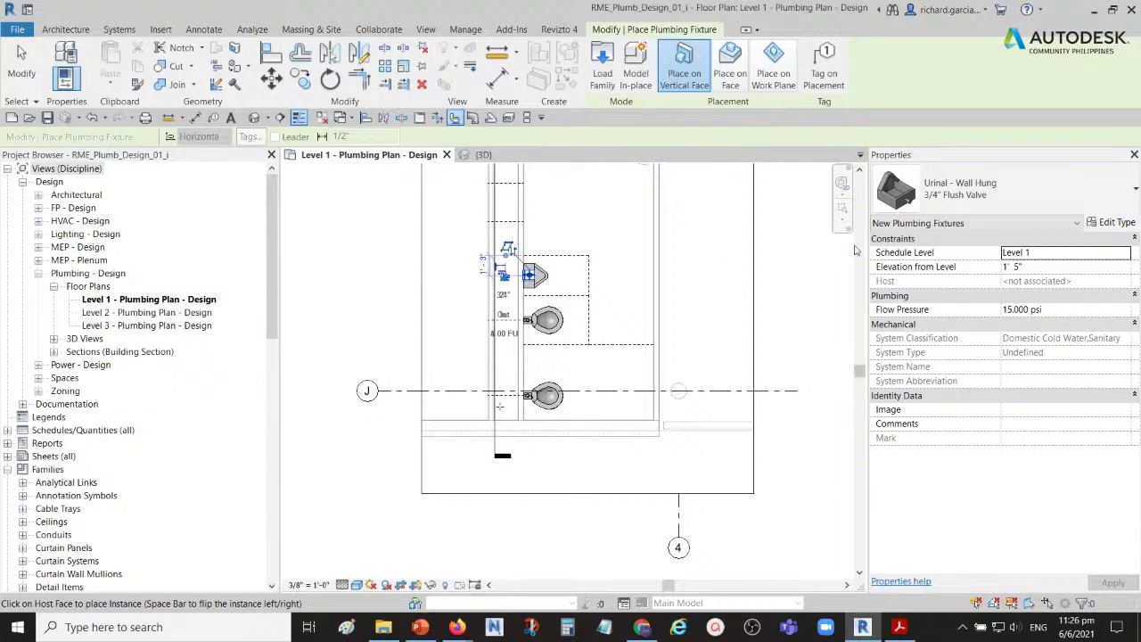
# - Pick Floor Drain - Rectangular: 5"x5" Strainer - 2" Drain in the type selector
pyautogui.click(1119, 192)
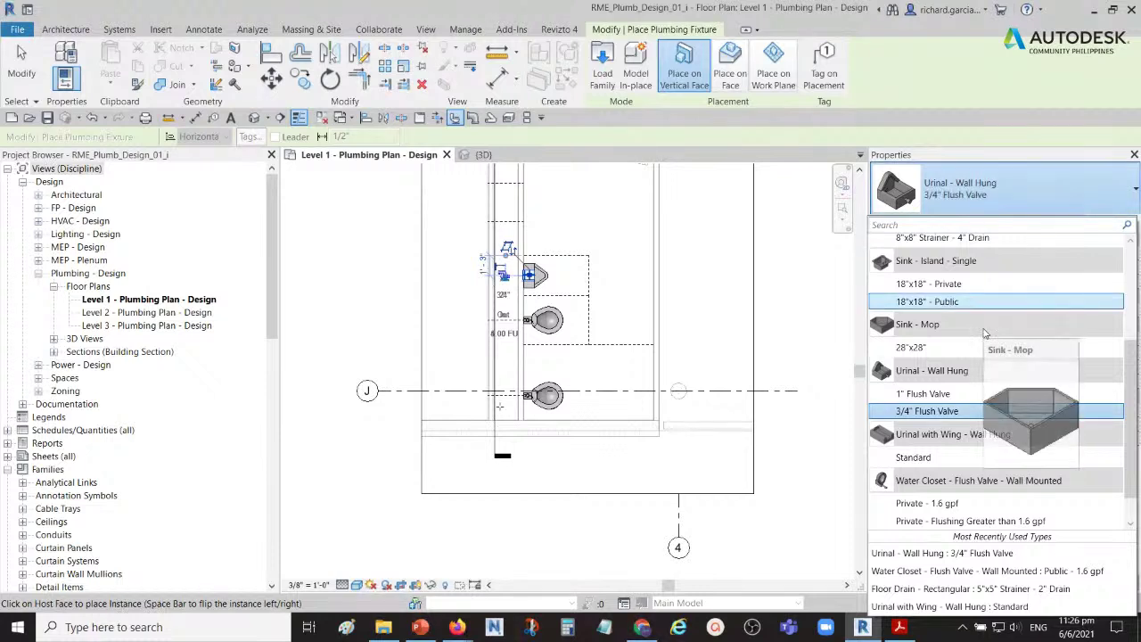
pyautogui.scroll(-1, 986, 333)
pyautogui.scroll(5, 985, 331)
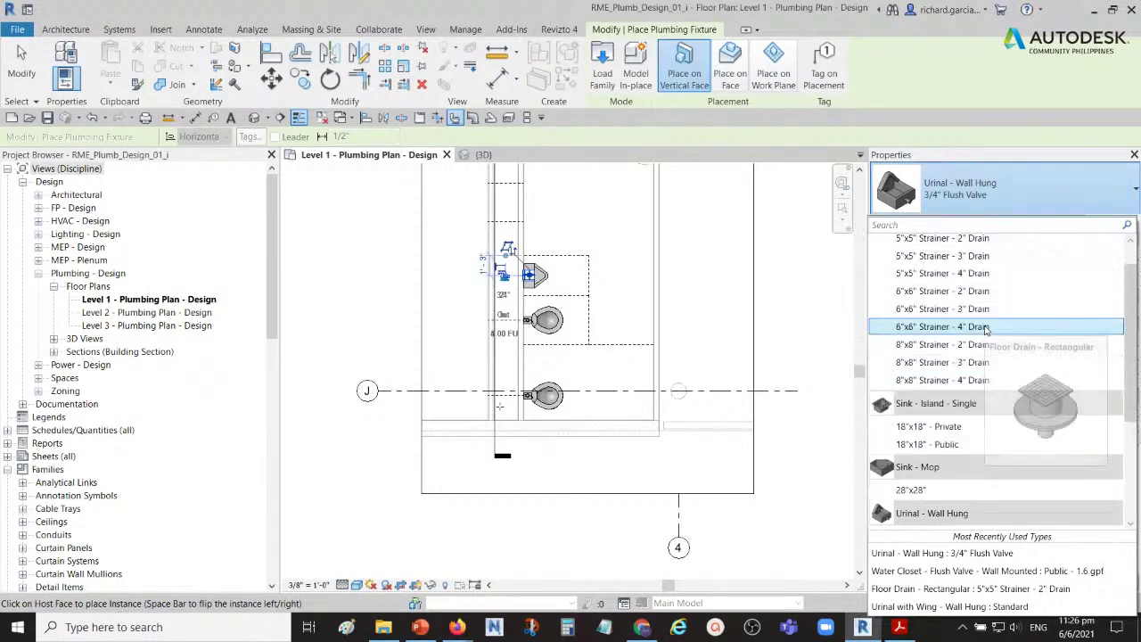
pyautogui.moveTo(884, 250)
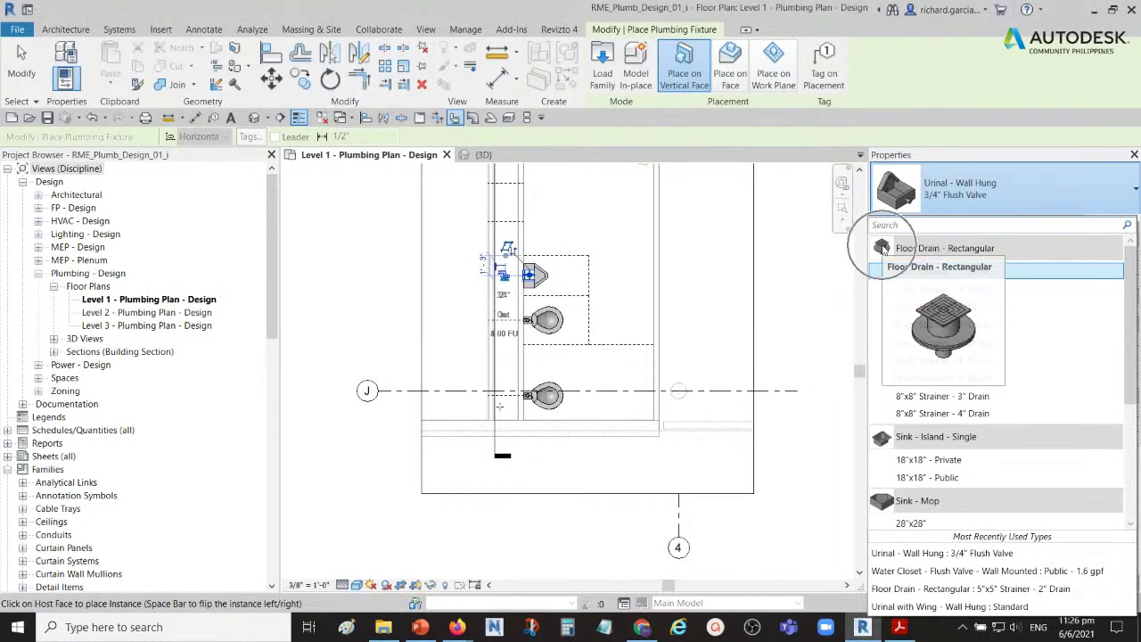
pyautogui.moveTo(956, 275)
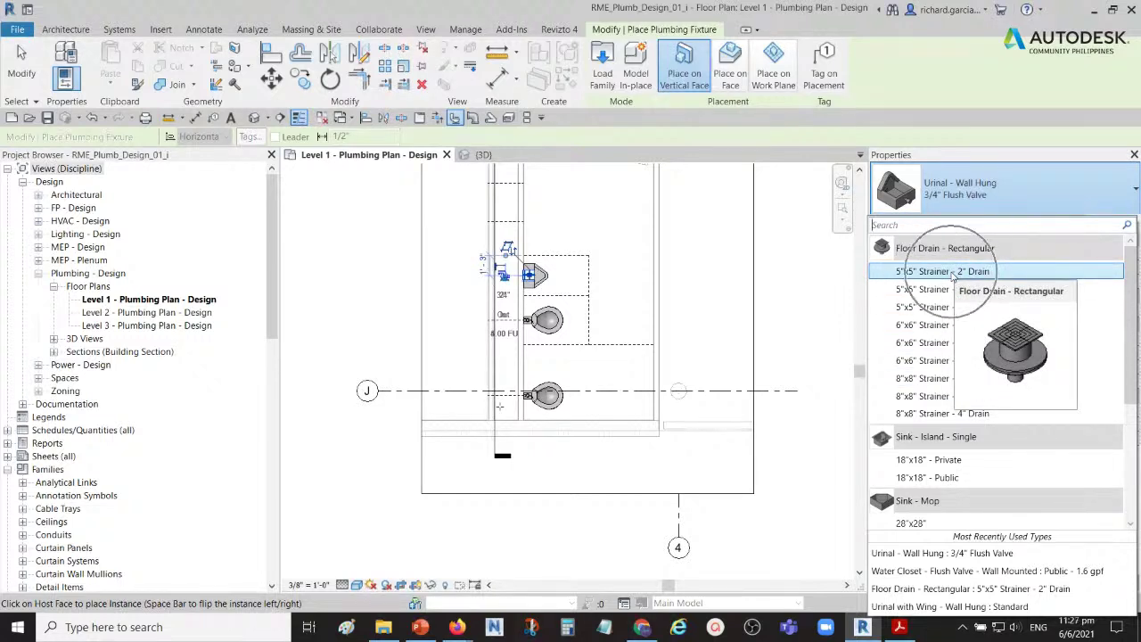
pyautogui.click(953, 271)
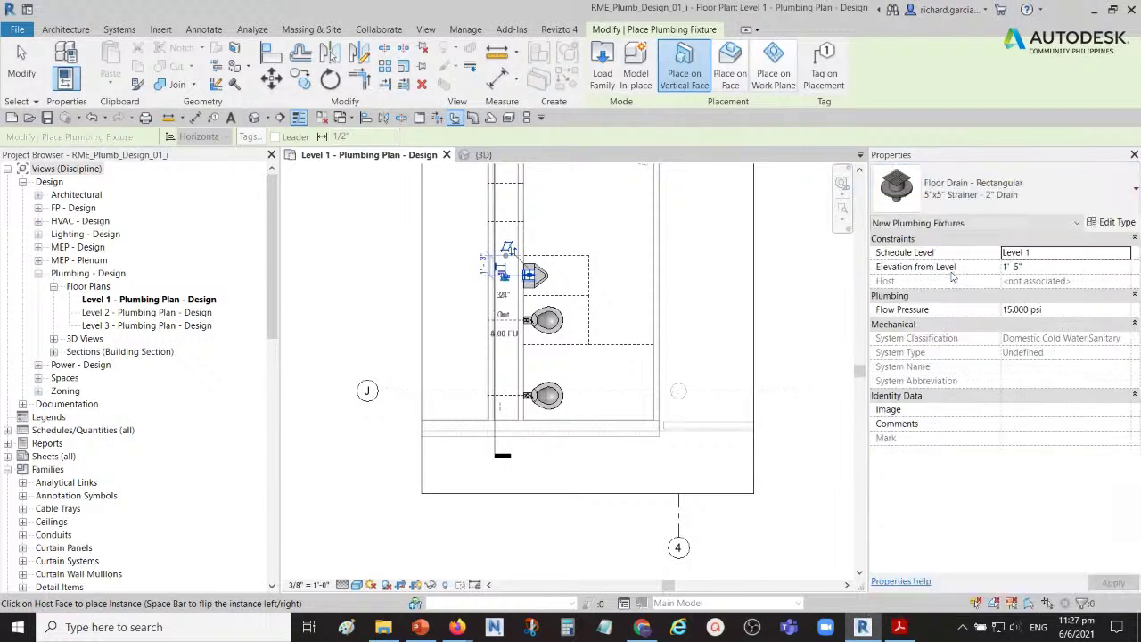
pyautogui.scroll(3, 608, 345)
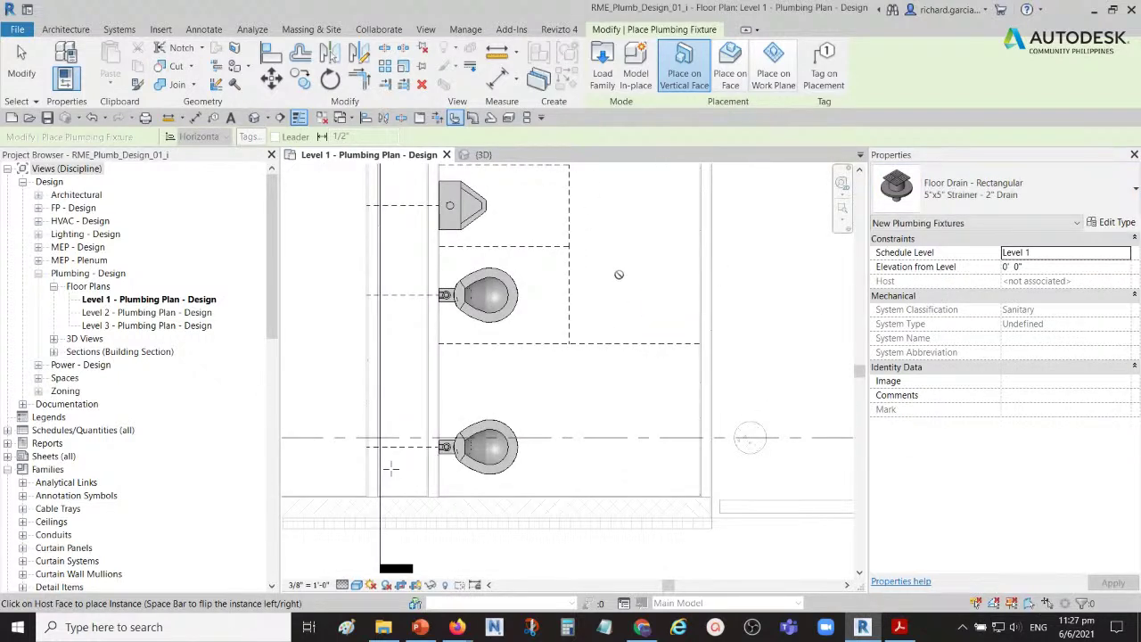
# - Place the floor drain on a face between the two water closets and finish placement
pyautogui.click(731, 87)
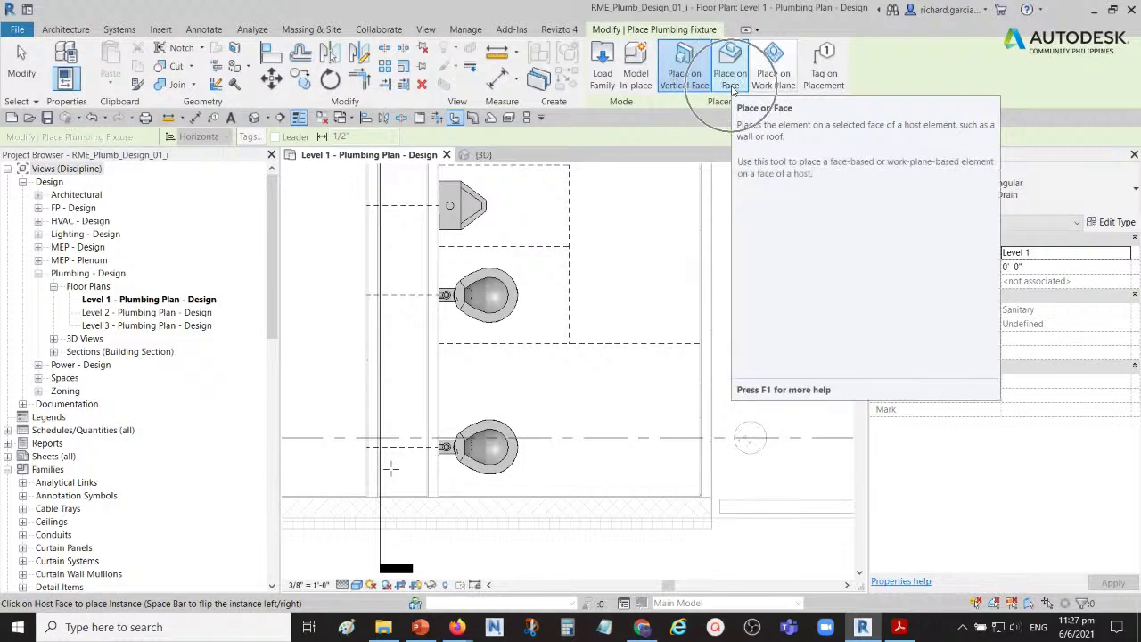
pyautogui.click(732, 82)
pyautogui.click(731, 88)
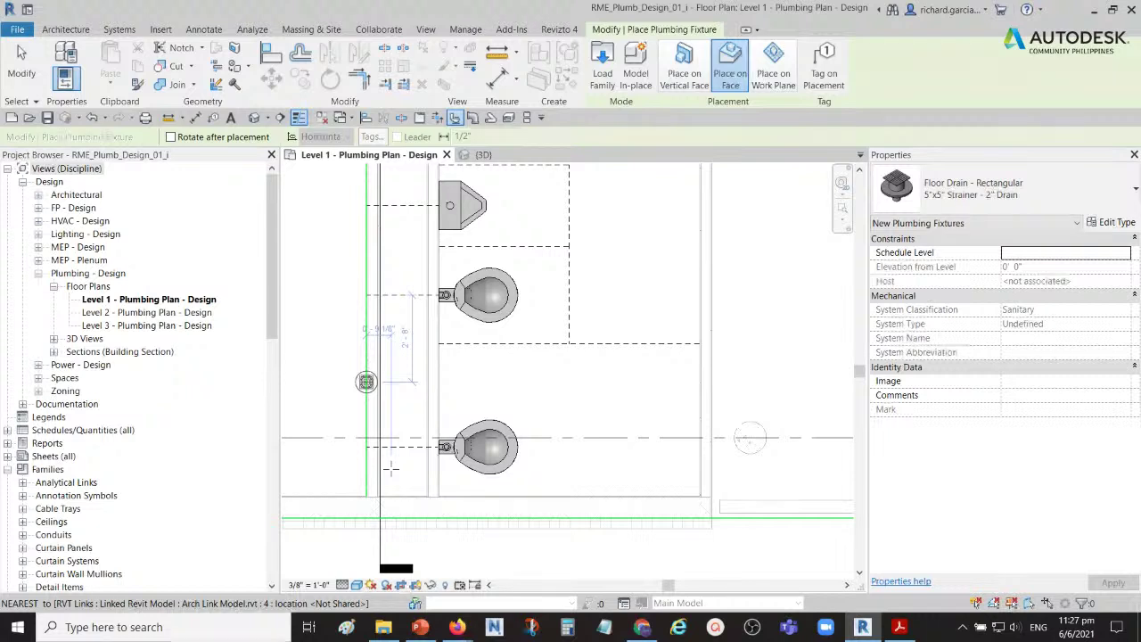
pyautogui.scroll(3, 544, 370)
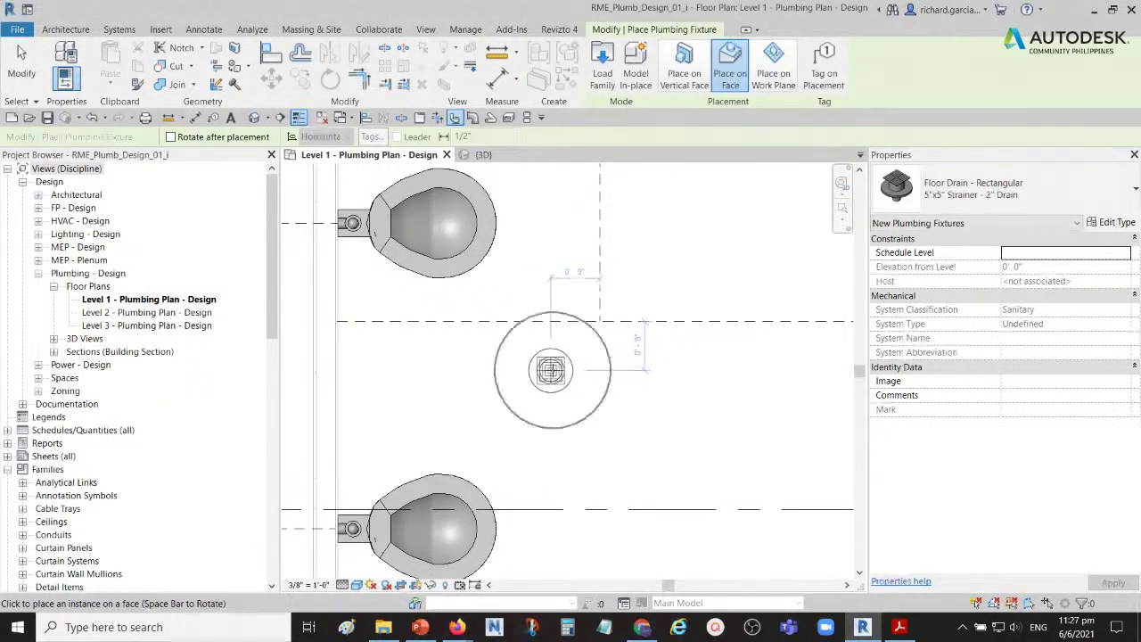
pyautogui.click(550, 370)
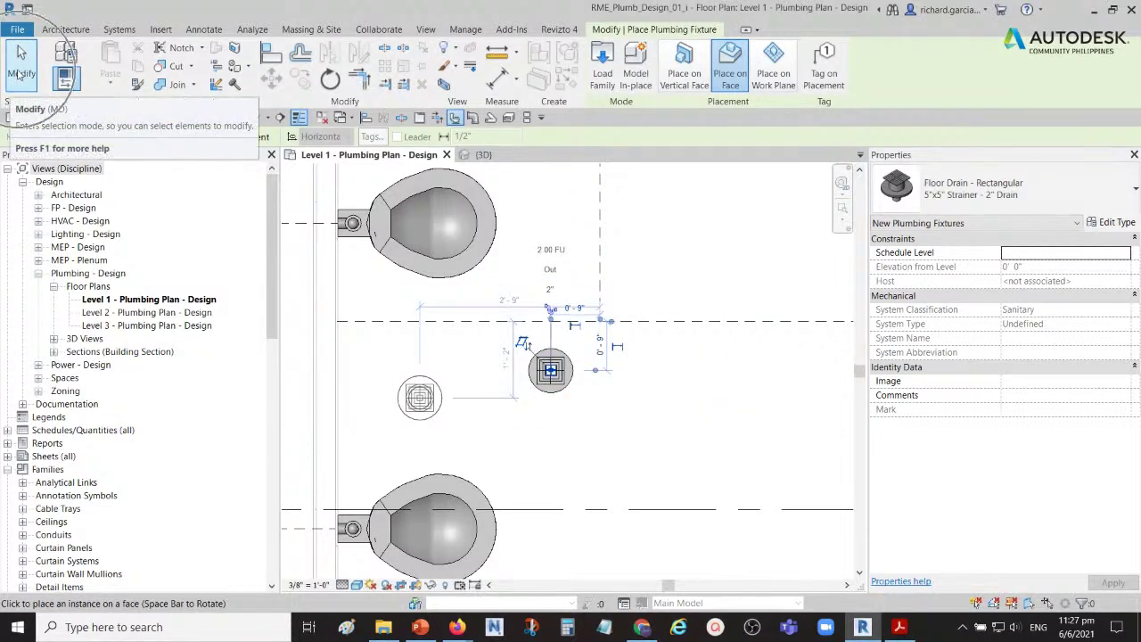
pyautogui.click(20, 73)
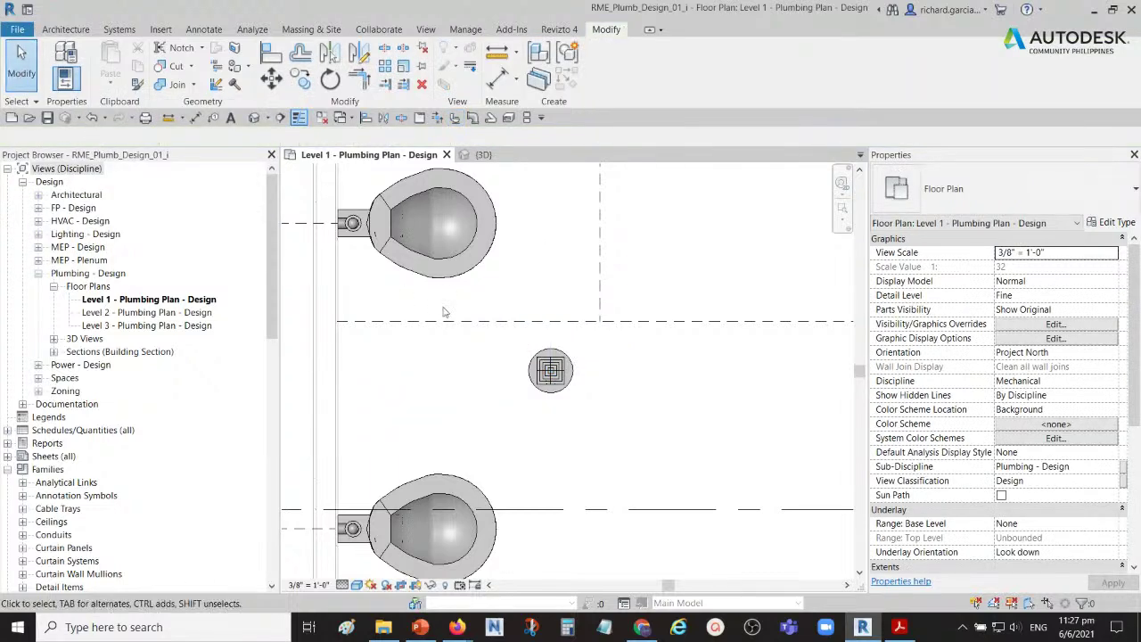
pyautogui.scroll(-3, 453, 330)
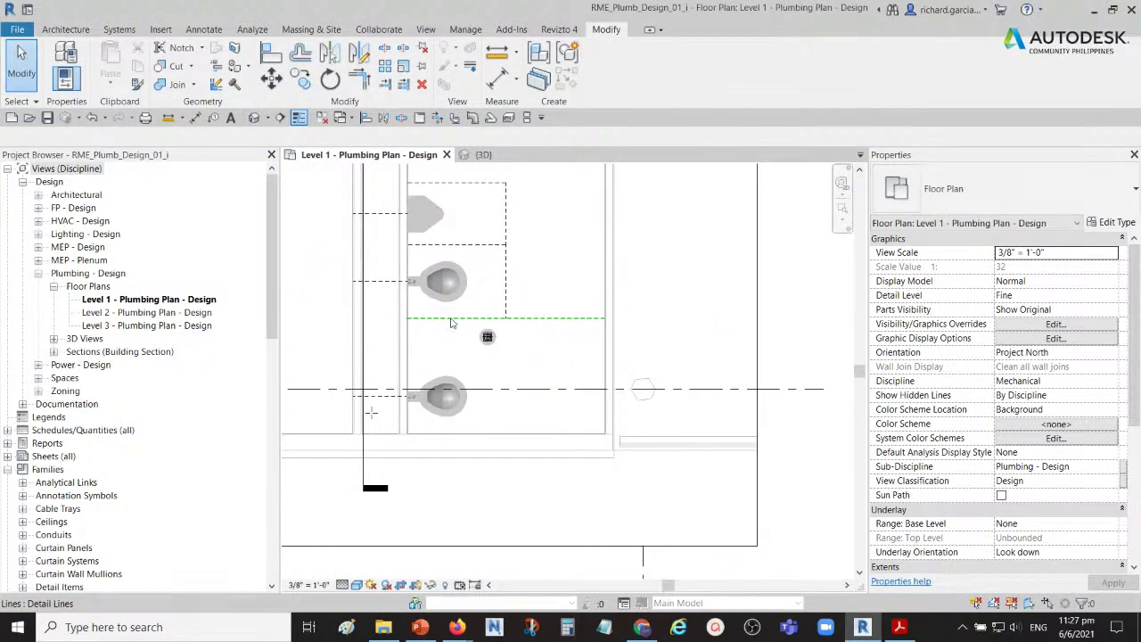
# - In the {3D} view, set the view Discipline to Coordination so walls and floor show
pyautogui.click(486, 158)
pyautogui.keyDown('shift'); pyautogui.moveTo(644, 385); pyautogui.dragTo(539, 372, button='middle'); pyautogui.keyUp('shift')
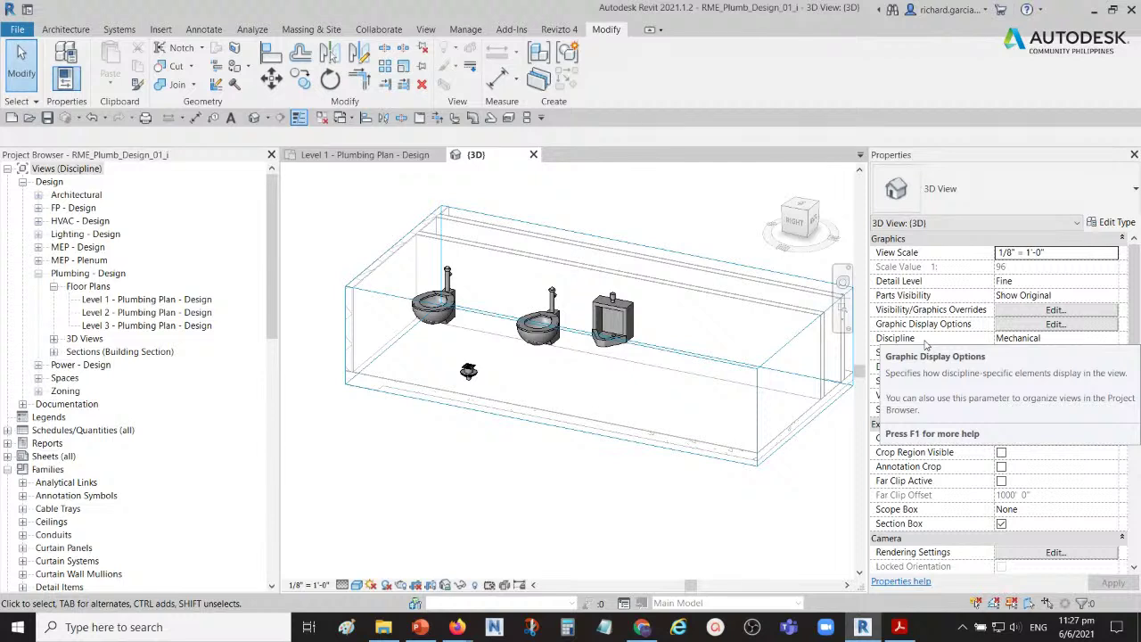
pyautogui.click(1081, 342)
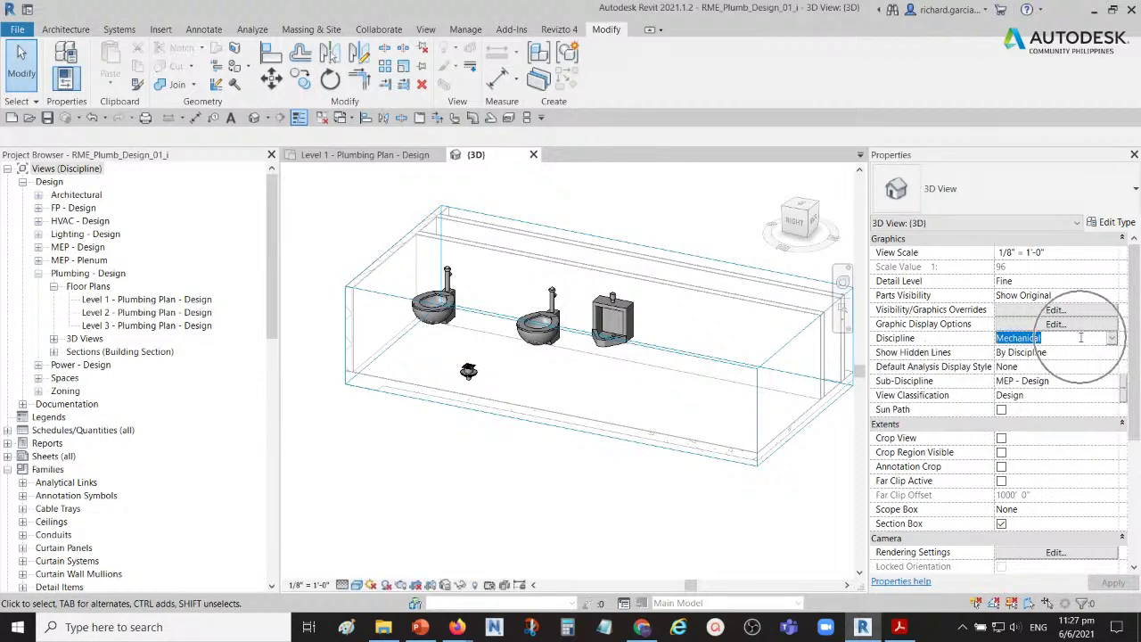
pyautogui.click(1111, 339)
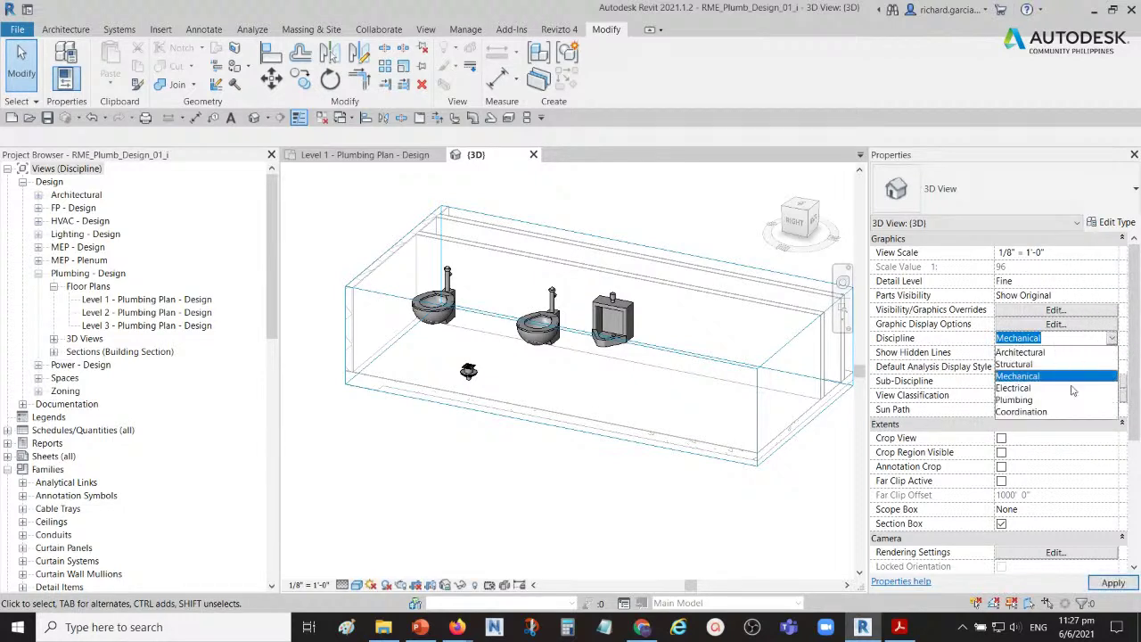
pyautogui.click(1025, 412)
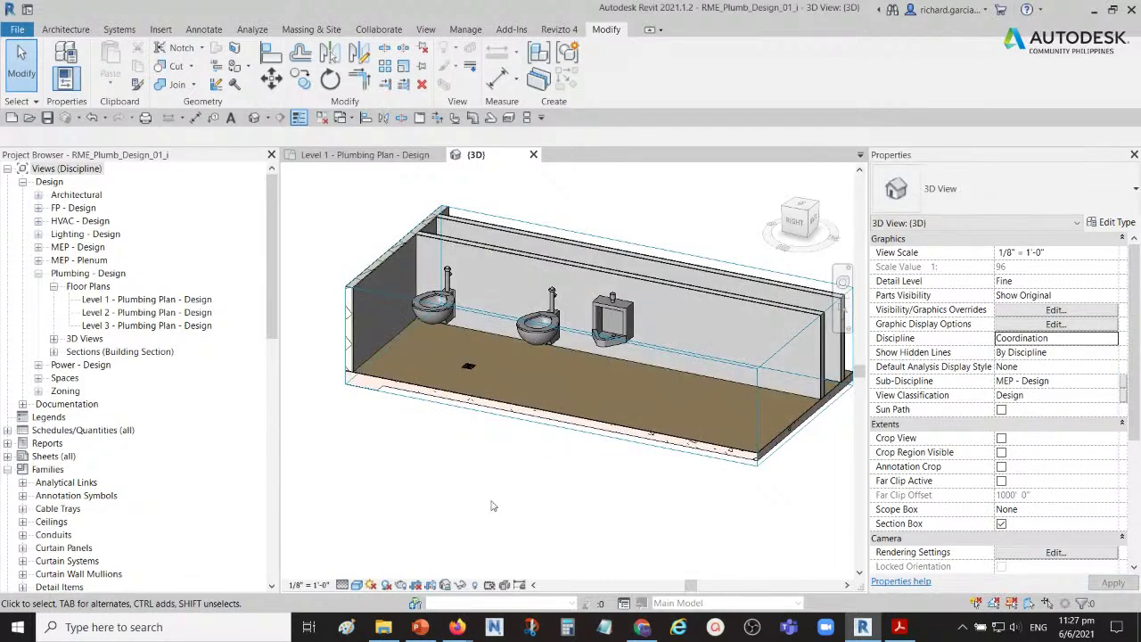
# - Orbit around the section box to inspect the fixtures and drain, then return to the plumbing plan
pyautogui.keyDown('shift'); pyautogui.moveTo(515, 486); pyautogui.dragTo(624, 384, button='middle'); pyautogui.keyUp('shift')
pyautogui.click(644, 363)
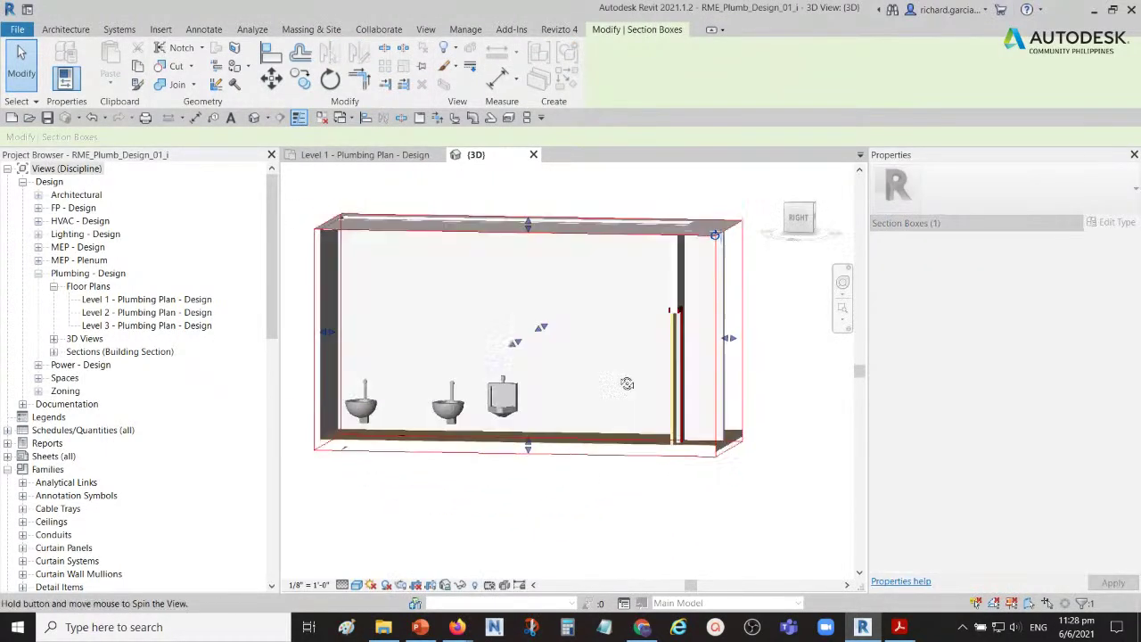
pyautogui.keyDown('shift'); pyautogui.moveTo(557, 343); pyautogui.dragTo(468, 454, button='middle'); pyautogui.keyUp('shift')
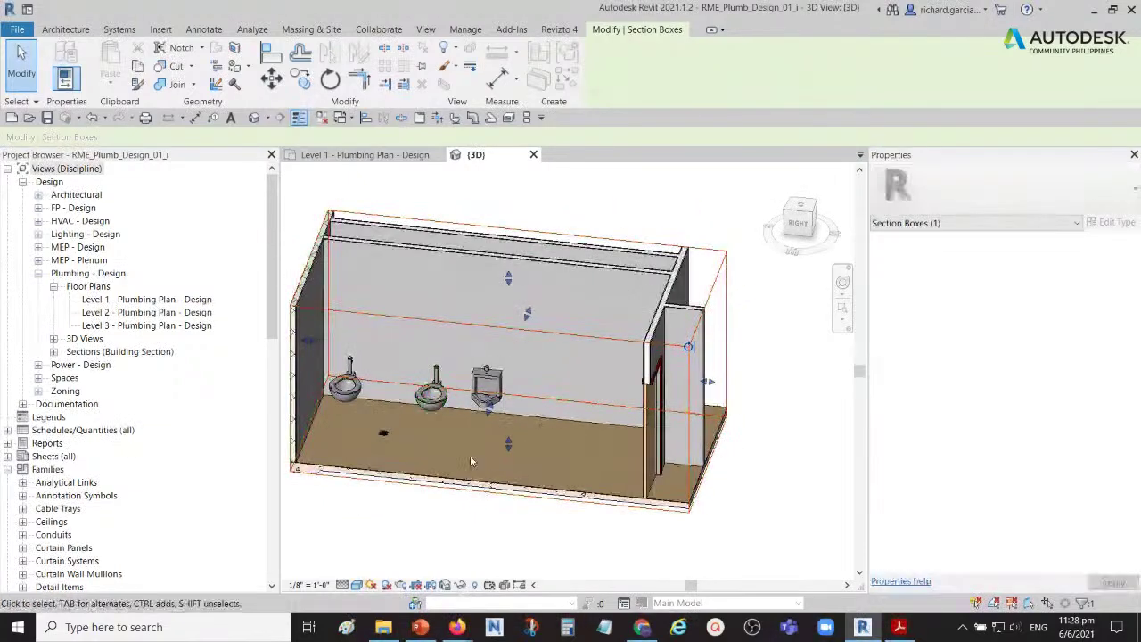
pyautogui.moveTo(441, 418)
pyautogui.keyDown('shift'); pyautogui.mouseDown(button='middle')
pyautogui.moveTo(465, 363)
pyautogui.moveTo(444, 406)
pyautogui.mouseUp(button='middle'); pyautogui.keyUp('shift')
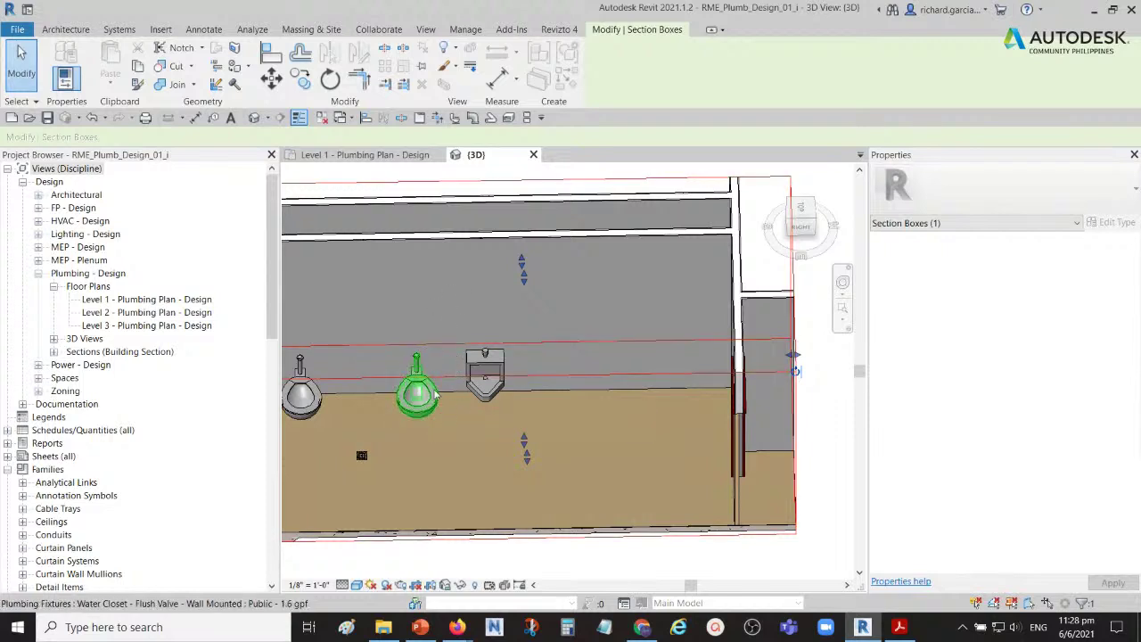
pyautogui.scroll(-3, 453, 385)
pyautogui.keyDown('shift'); pyautogui.moveTo(453, 385); pyautogui.dragTo(522, 339, button='middle'); pyautogui.keyUp('shift')
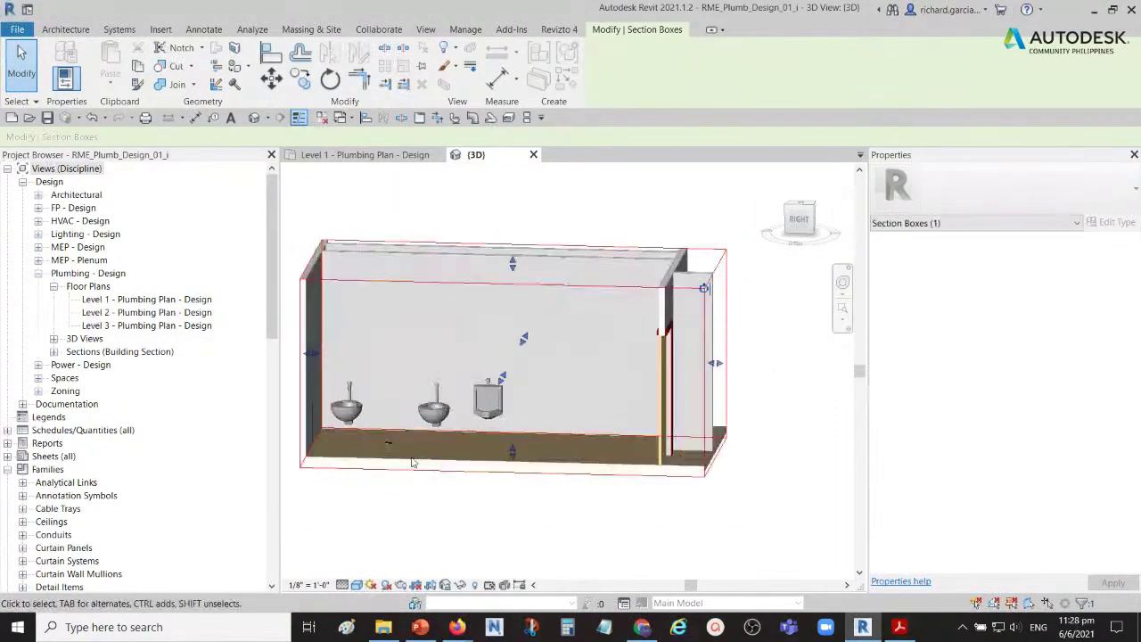
pyautogui.scroll(3, 481, 463)
pyautogui.keyDown('shift'); pyautogui.moveTo(481, 463); pyautogui.dragTo(502, 473, button='middle'); pyautogui.keyUp('shift')
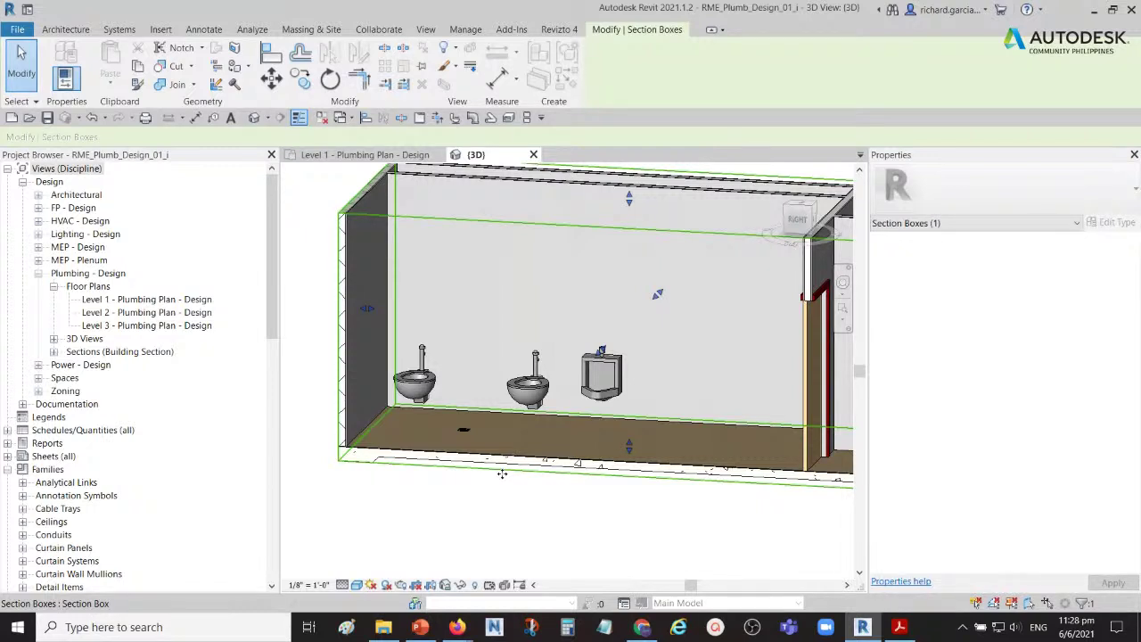
pyautogui.click(368, 154)
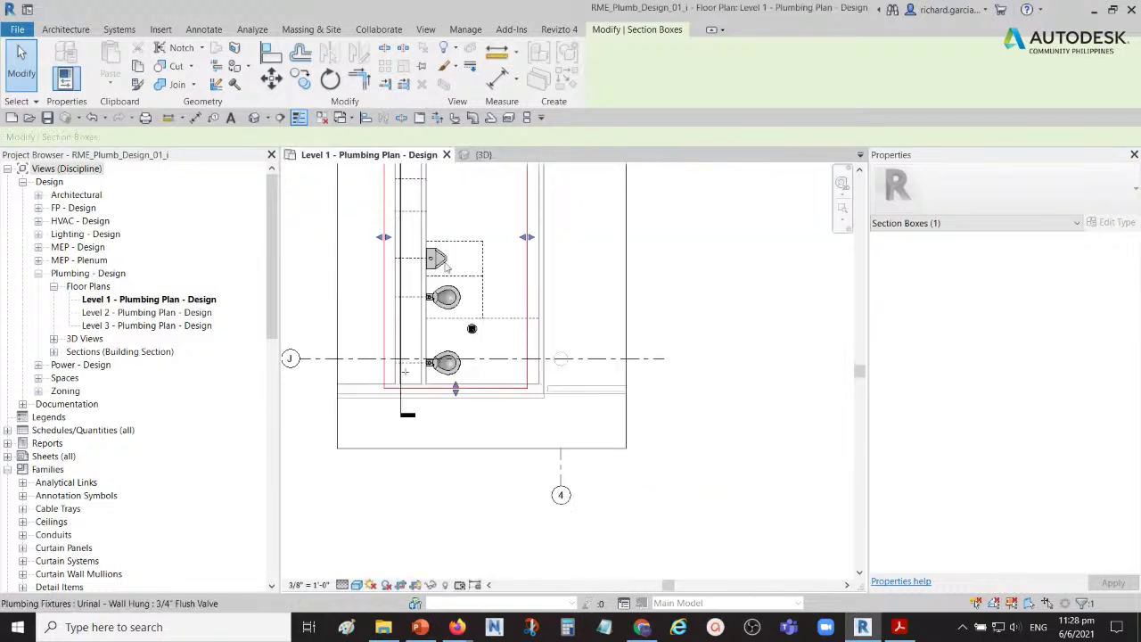
# - Deselect, then zoom and pan to the urinal, two water closets and floor drain near grid J
pyautogui.scroll(1, 557, 347)
pyautogui.scroll(1, 499, 343)
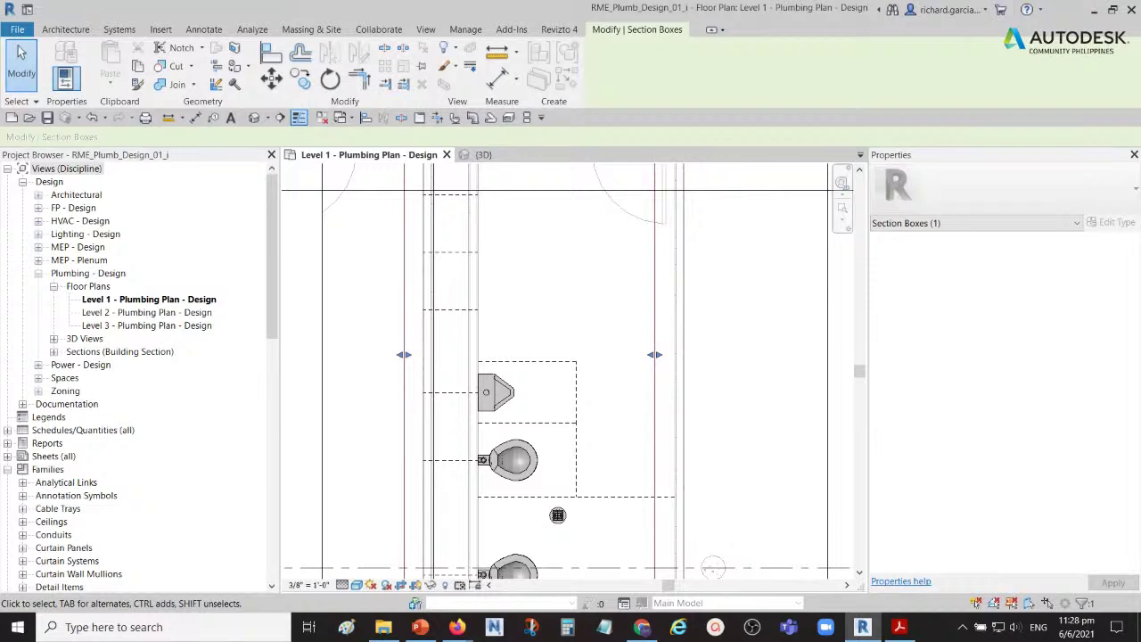
pyautogui.click(737, 345)
pyautogui.scroll(-2, 610, 349)
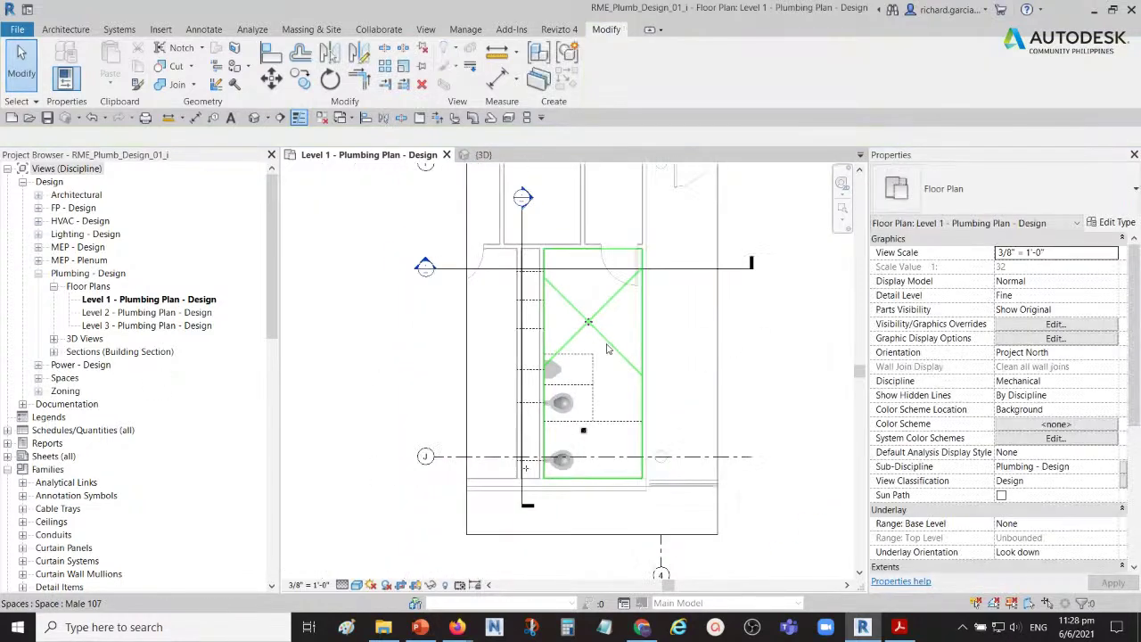
pyautogui.moveTo(432, 352); pyautogui.dragTo(415, 349, button='middle')
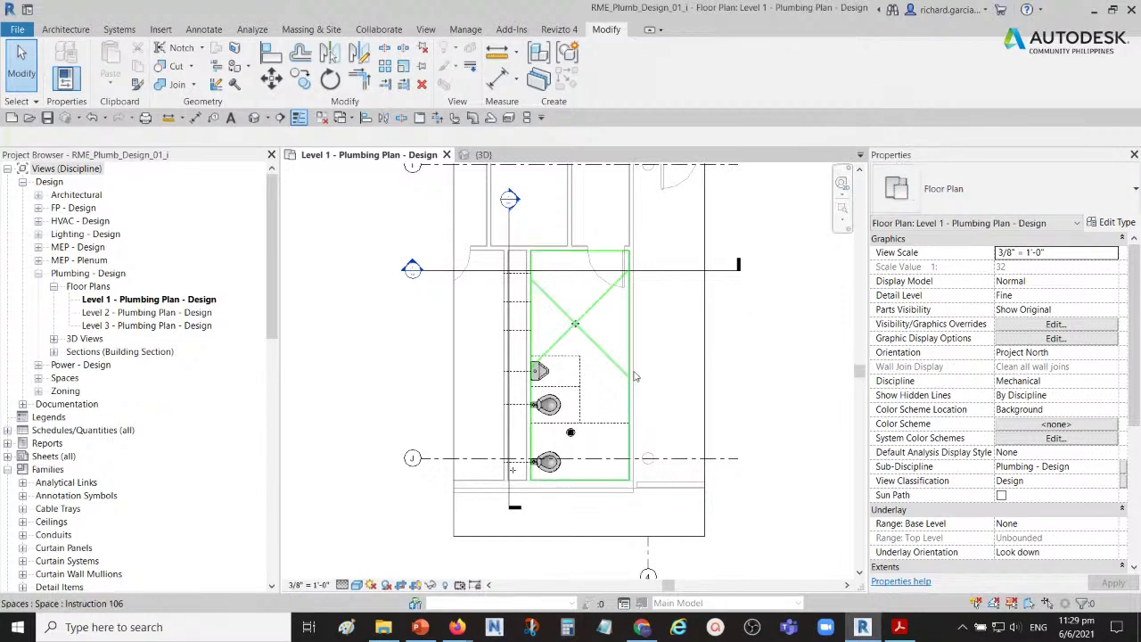
pyautogui.scroll(3, 571, 428)
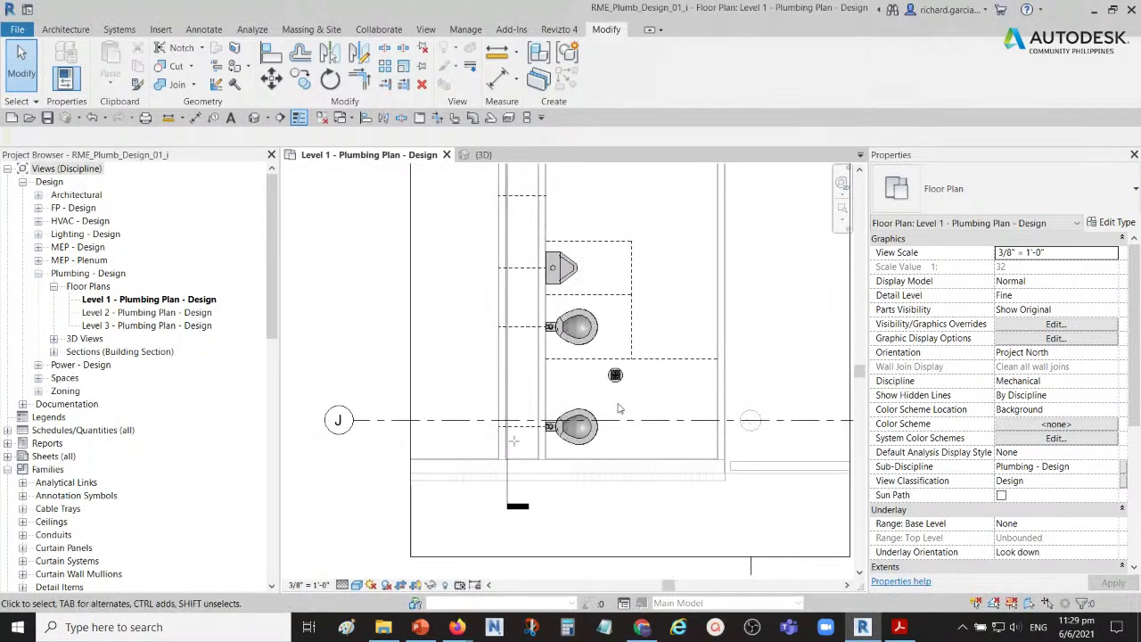
pyautogui.moveTo(337, 339); pyautogui.dragTo(392, 372, button='middle')
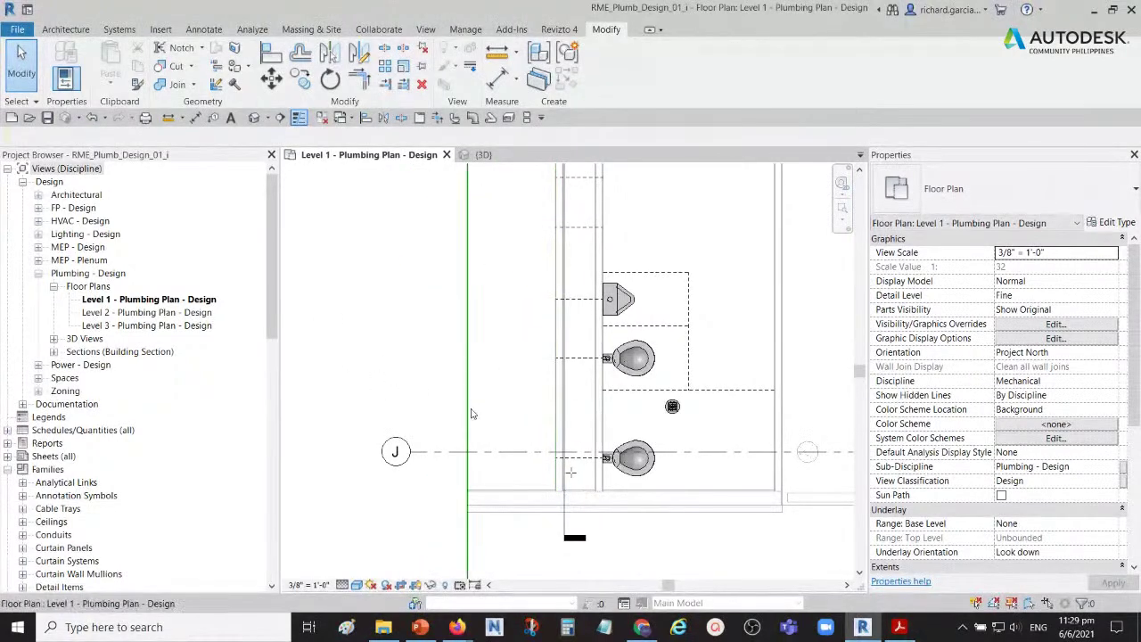
# - Open the System Browser from the plan's Browsers context menu
pyautogui.rightClick(385, 323)
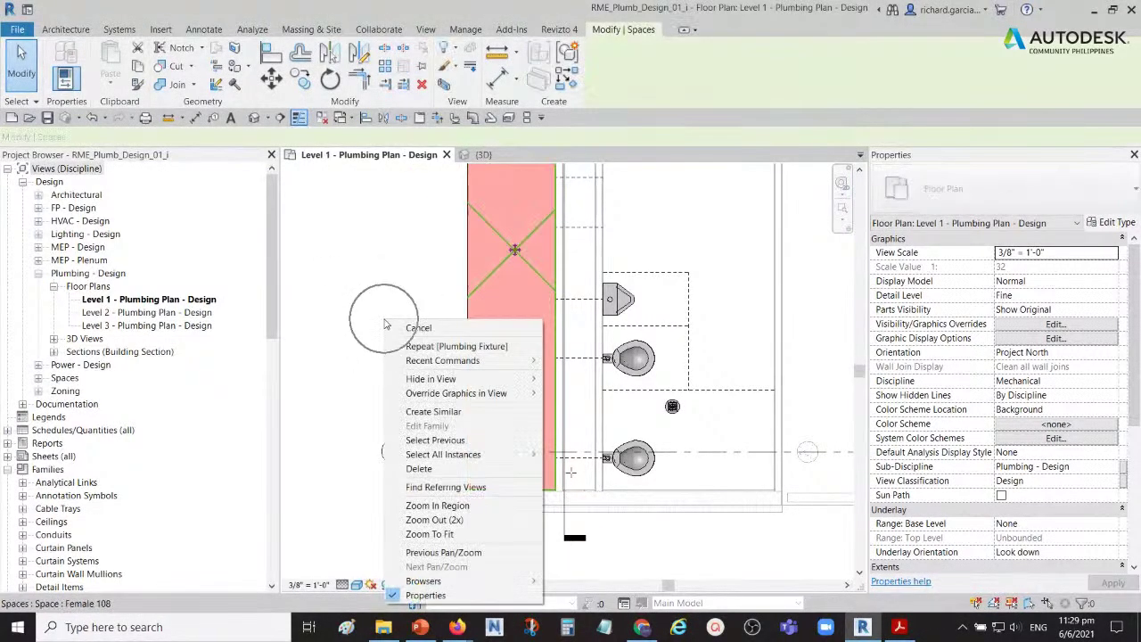
pyautogui.click(483, 581)
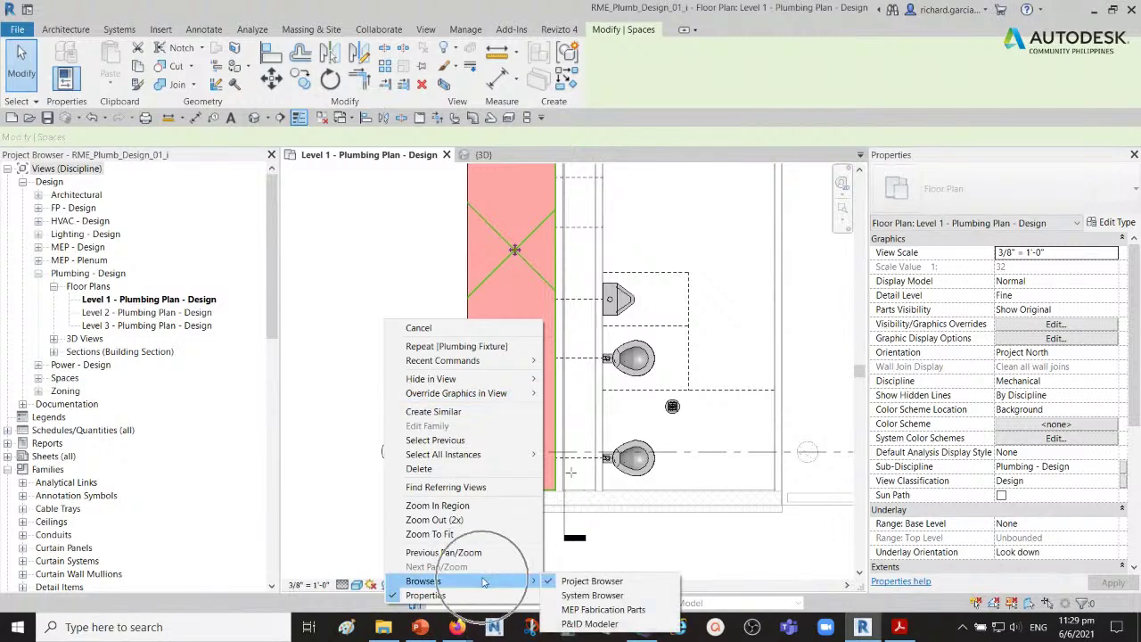
pyautogui.click(584, 596)
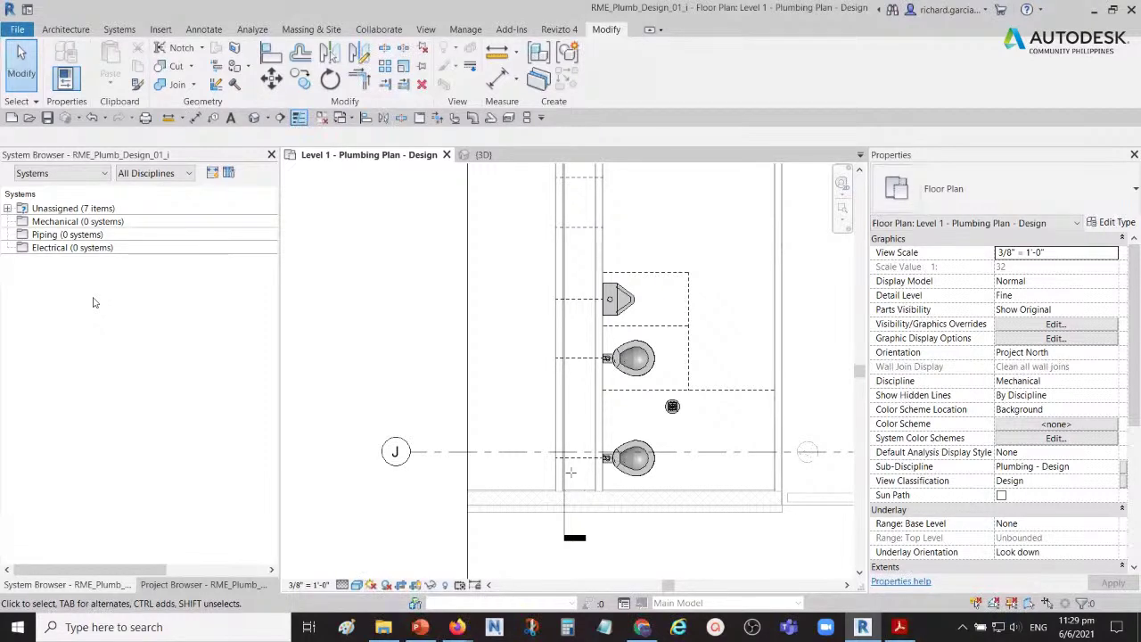
# - Keep the System Browser listing Systems and expand the Unassigned group
pyautogui.click(47, 175)
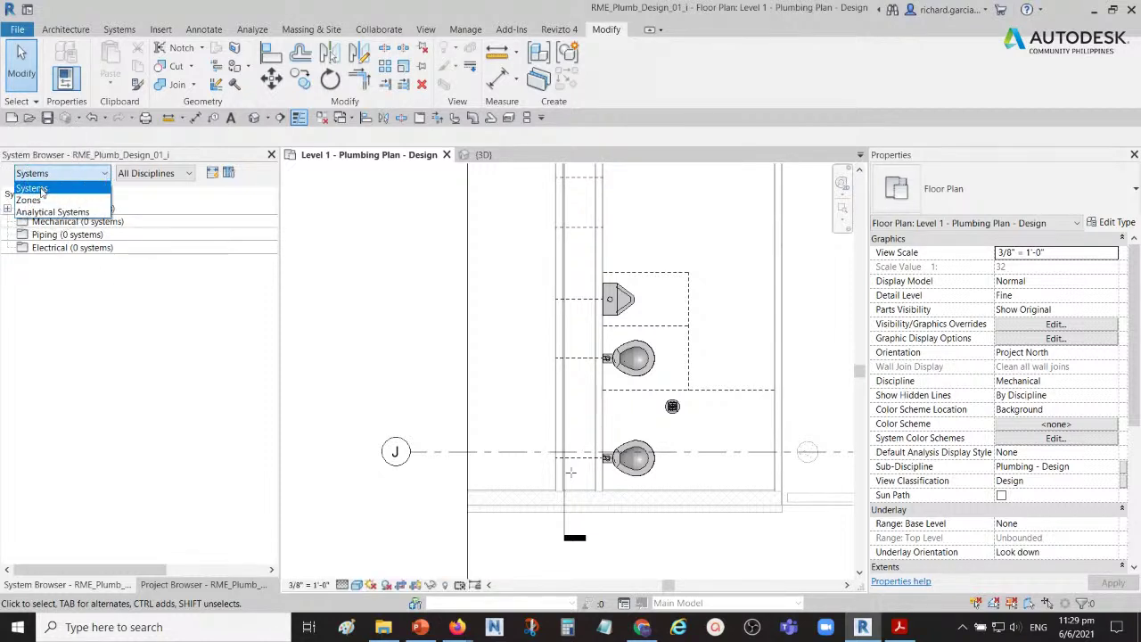
pyautogui.click(41, 189)
pyautogui.click(56, 210)
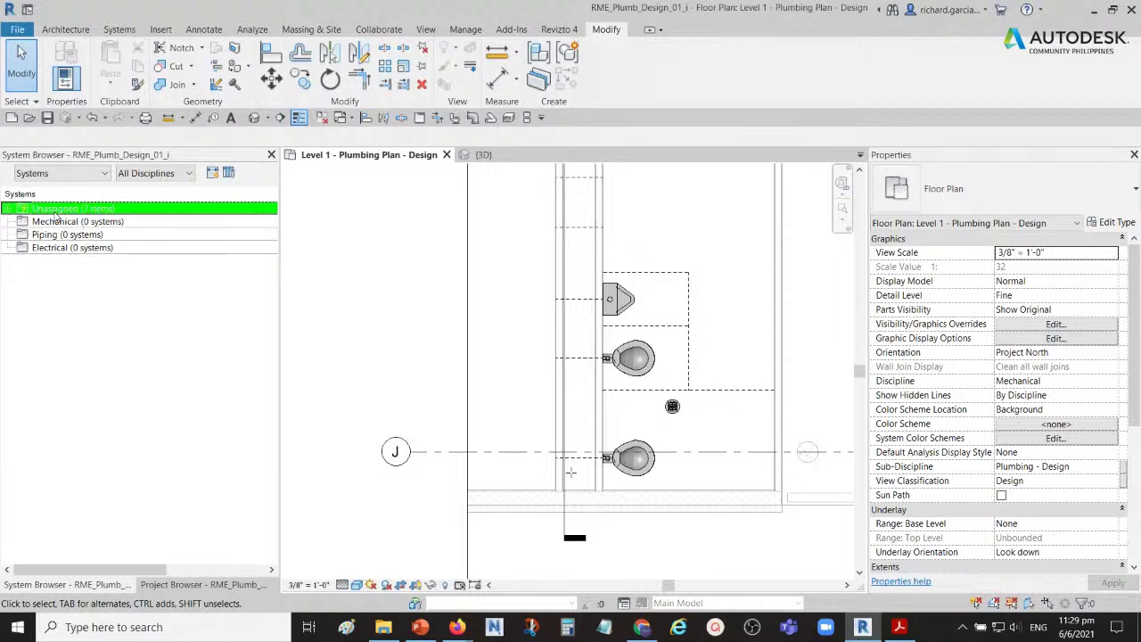
pyautogui.click(94, 315)
pyautogui.click(8, 208)
pyautogui.click(7, 208)
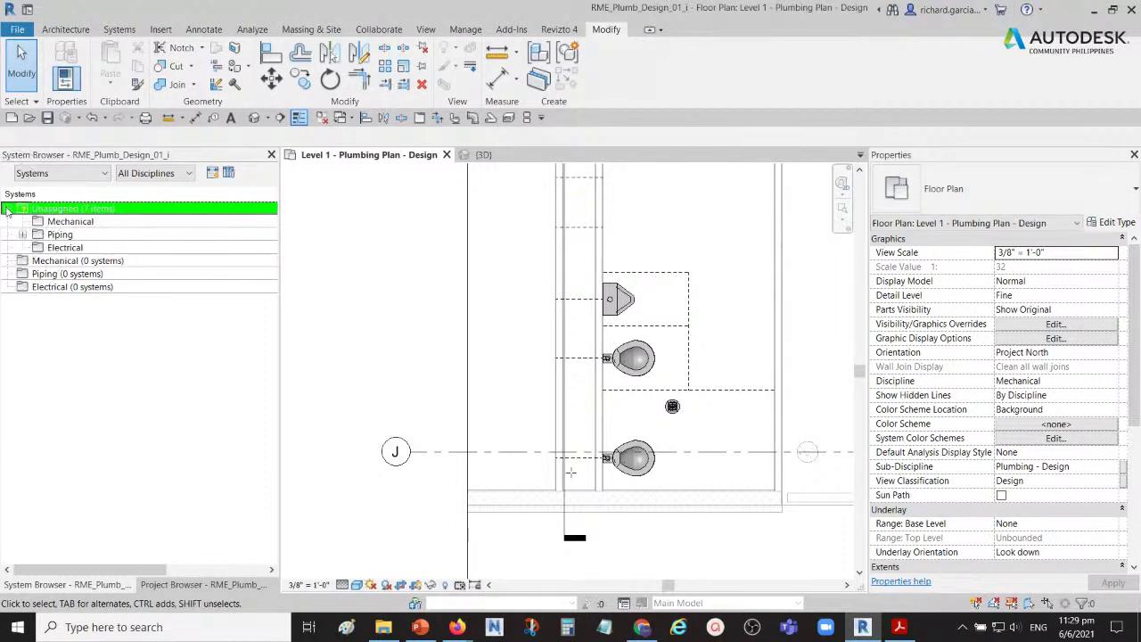
# - Expand Piping to list the fixtures under Domestic Cold Water and Sanitary
pyautogui.click(57, 234)
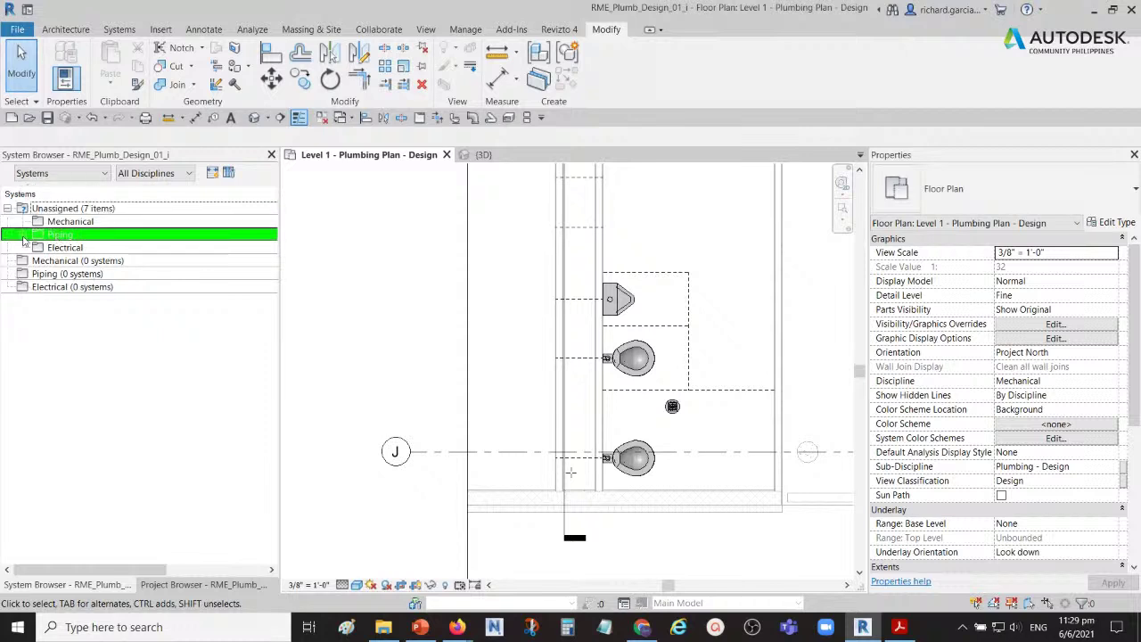
pyautogui.click(23, 235)
pyautogui.click(37, 247)
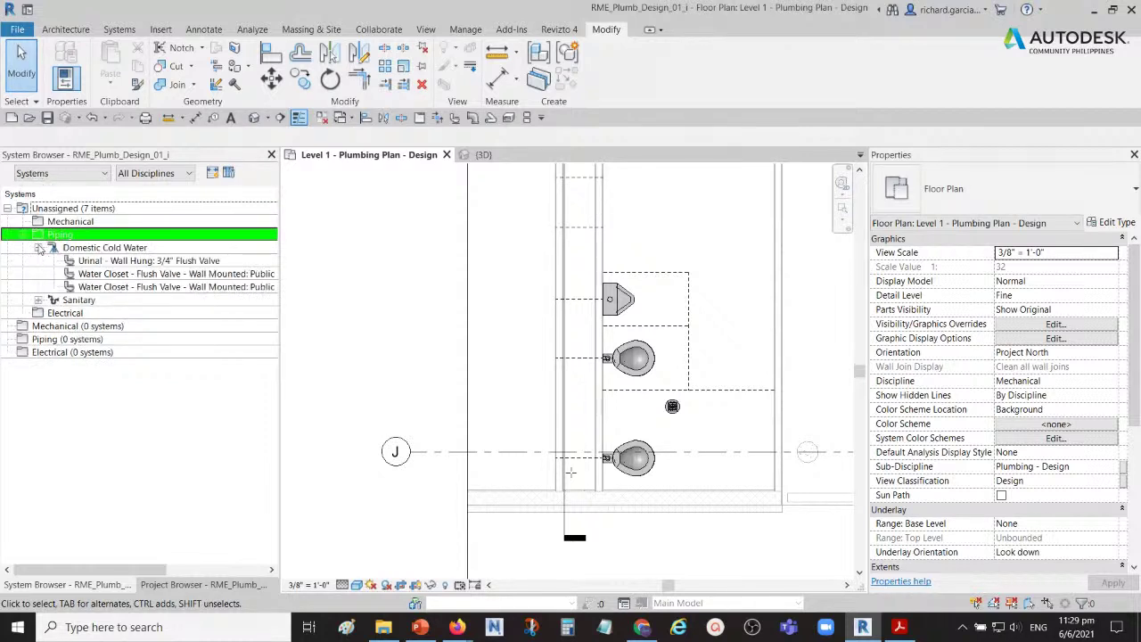
pyautogui.click(39, 299)
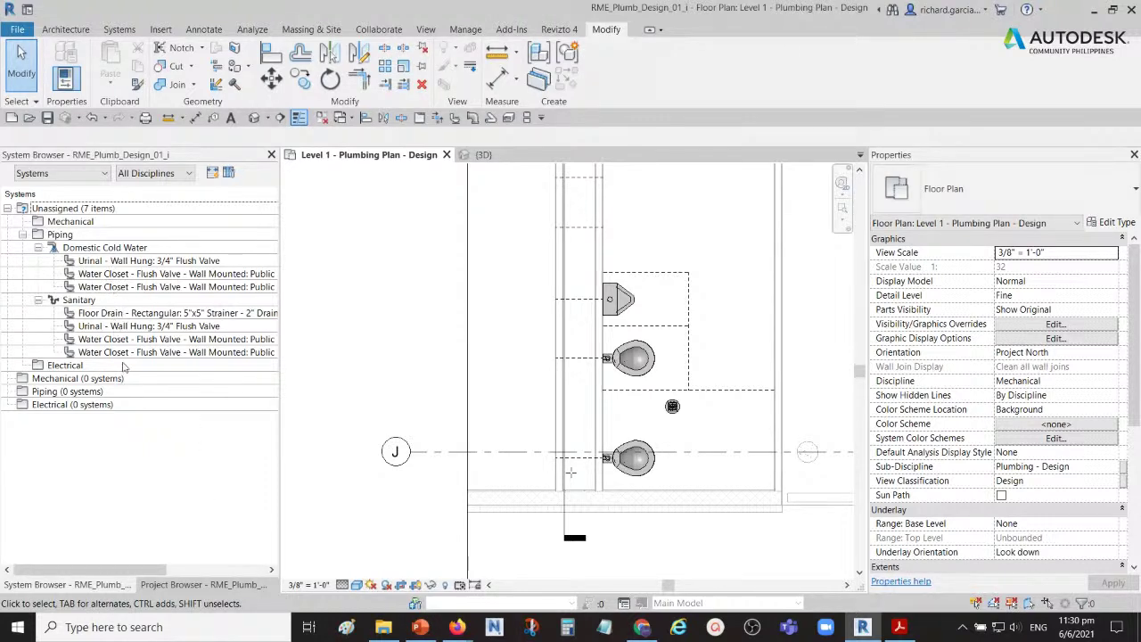
pyautogui.click(482, 155)
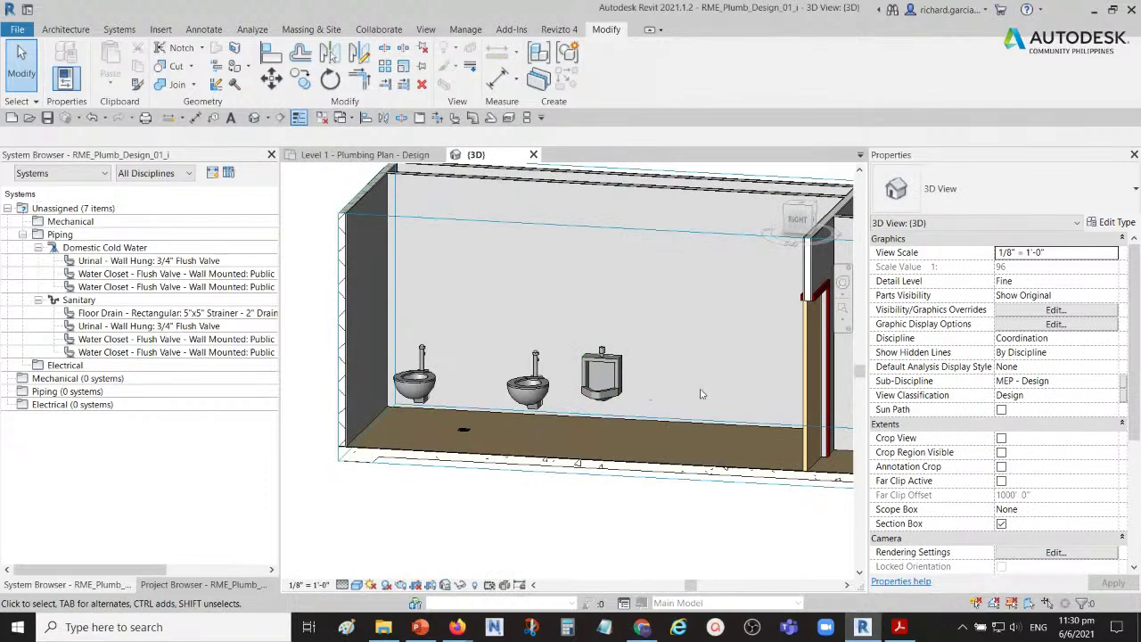
# - Set the 3D view's discipline to Plumbing, then select a wall-mounted water closet
pyautogui.click(1112, 343)
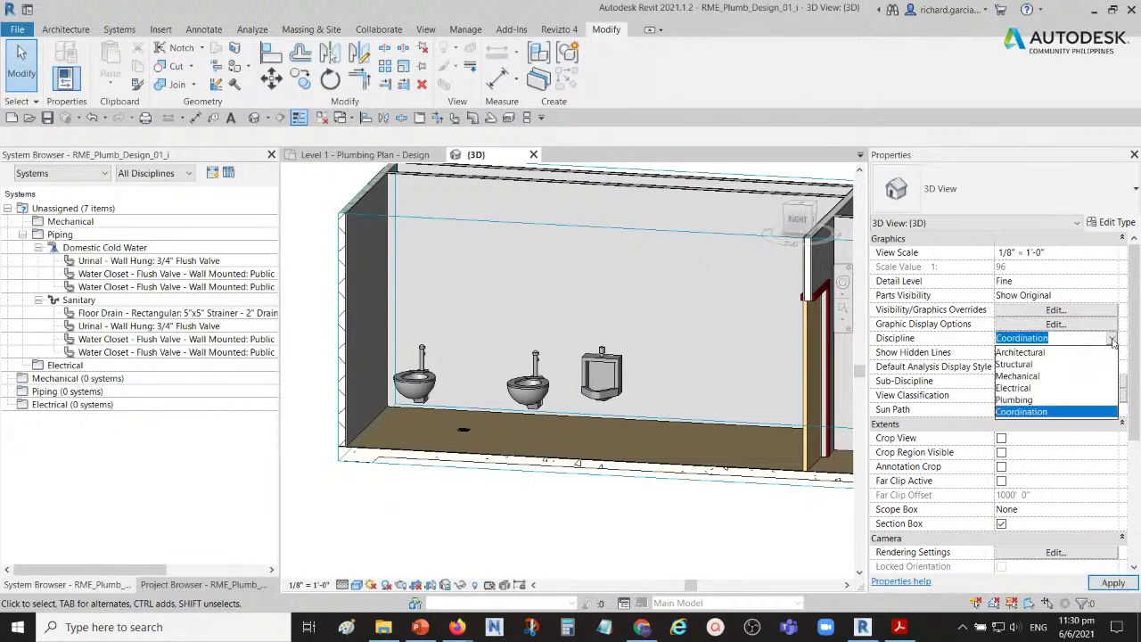
pyautogui.click(1016, 400)
pyautogui.keyDown('shift'); pyautogui.moveTo(655, 365); pyautogui.dragTo(648, 410, button='middle'); pyautogui.keyUp('shift')
pyautogui.scroll(5, 648, 410)
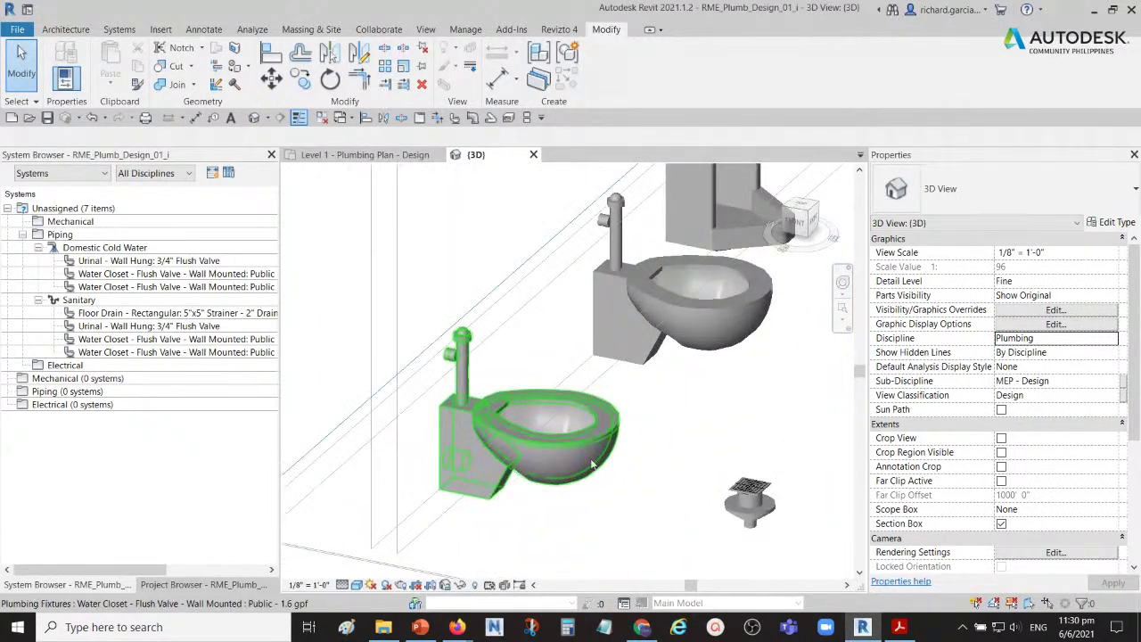
pyautogui.scroll(-2, 586, 407)
pyautogui.moveTo(586, 408); pyautogui.dragTo(513, 407, button='middle')
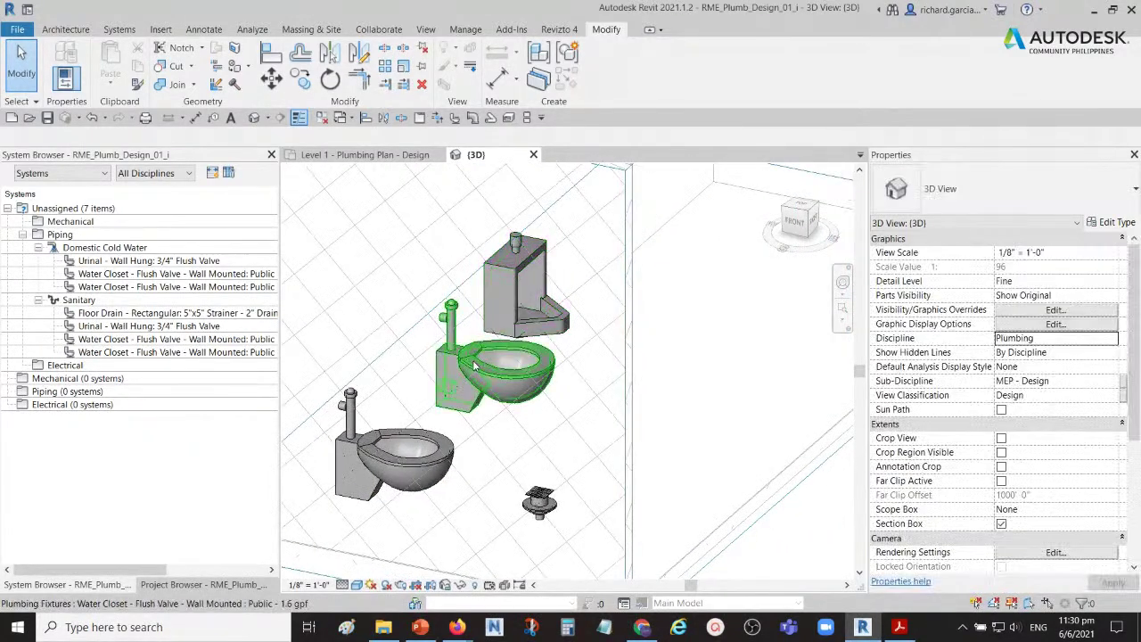
pyautogui.click(476, 360)
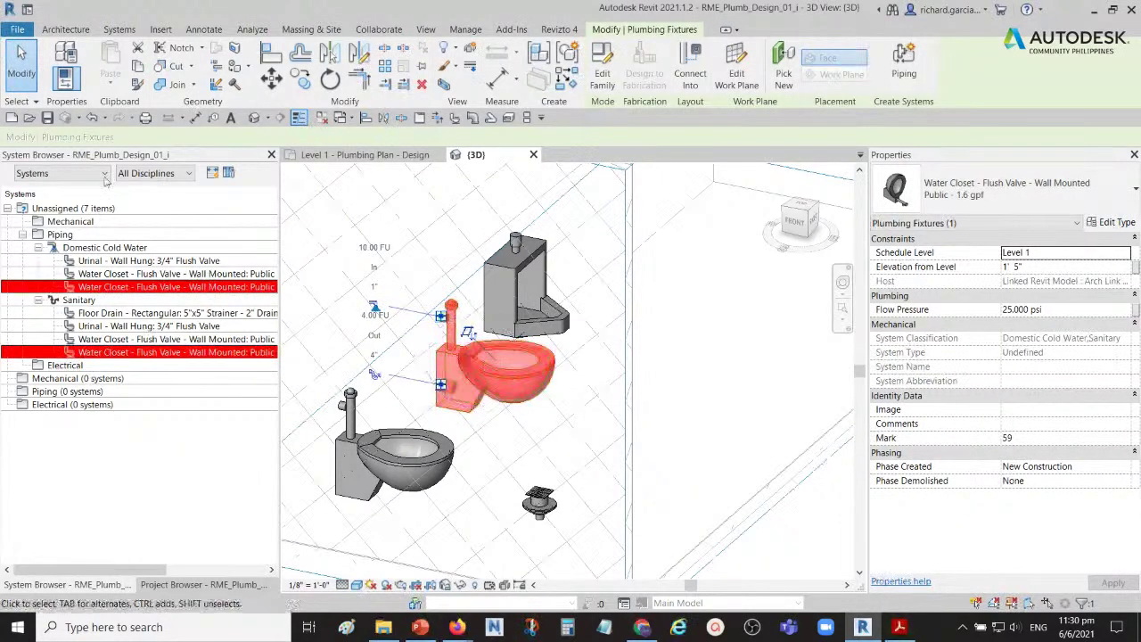
pyautogui.click(58, 234)
pyautogui.scroll(3, 468, 384)
pyautogui.scroll(2, 468, 383)
pyautogui.moveTo(468, 384); pyautogui.dragTo(542, 395, button='middle')
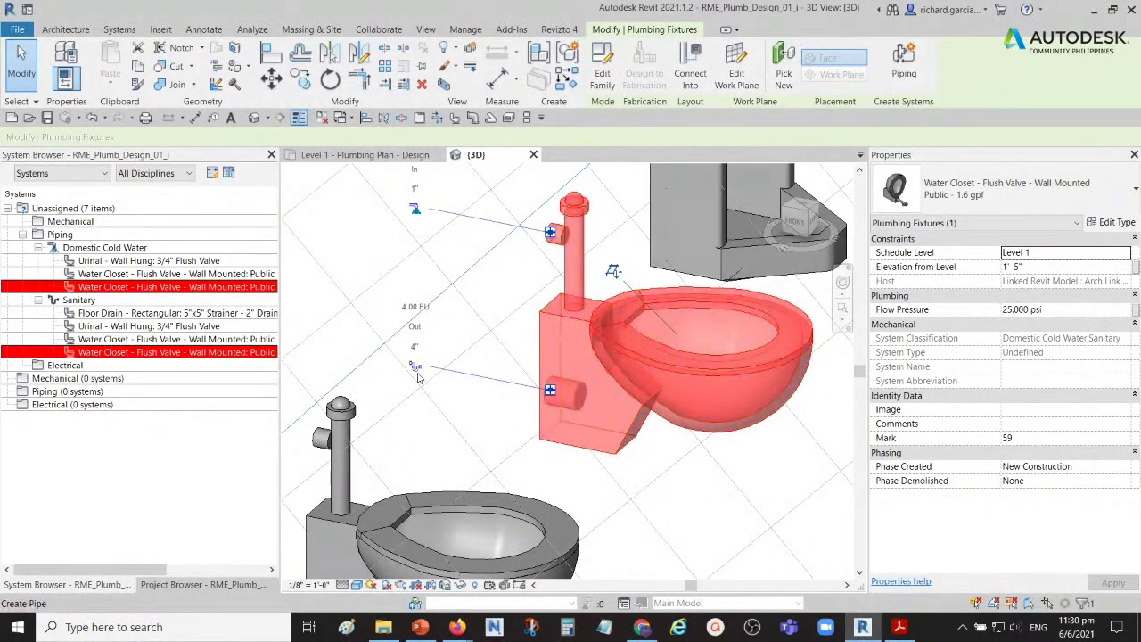
pyautogui.click(417, 376)
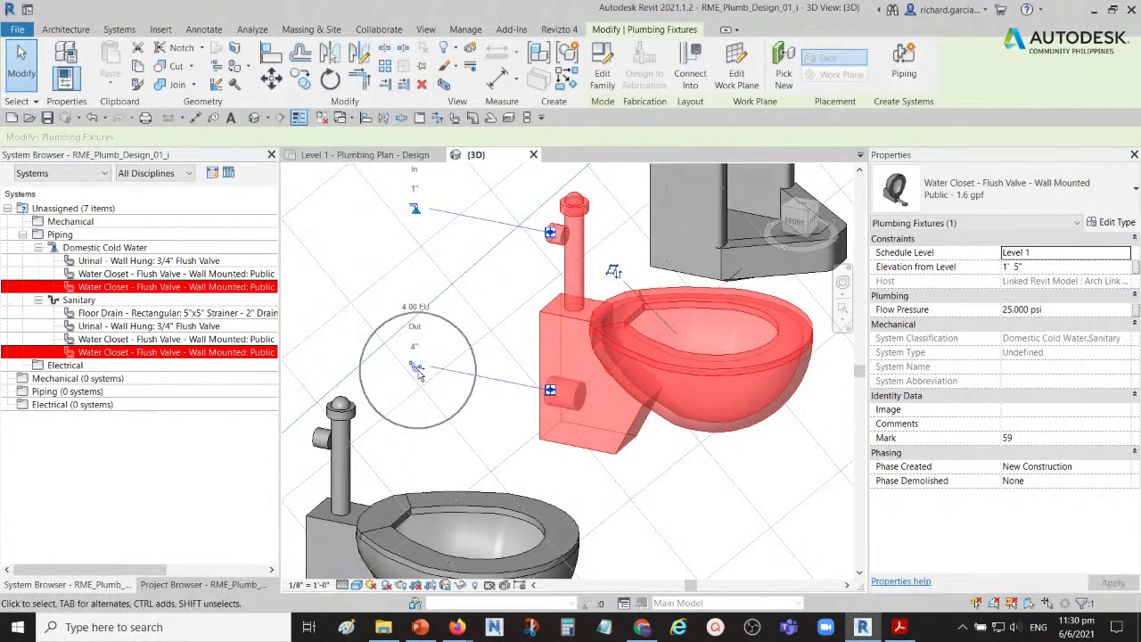
pyautogui.click(414, 214)
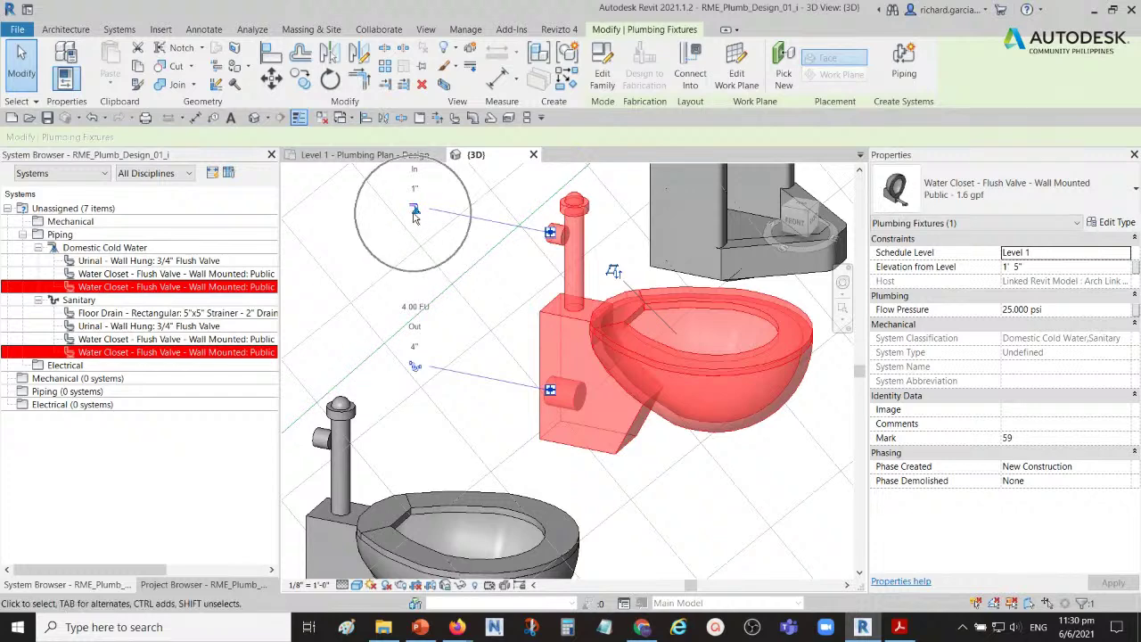
pyautogui.click(414, 214)
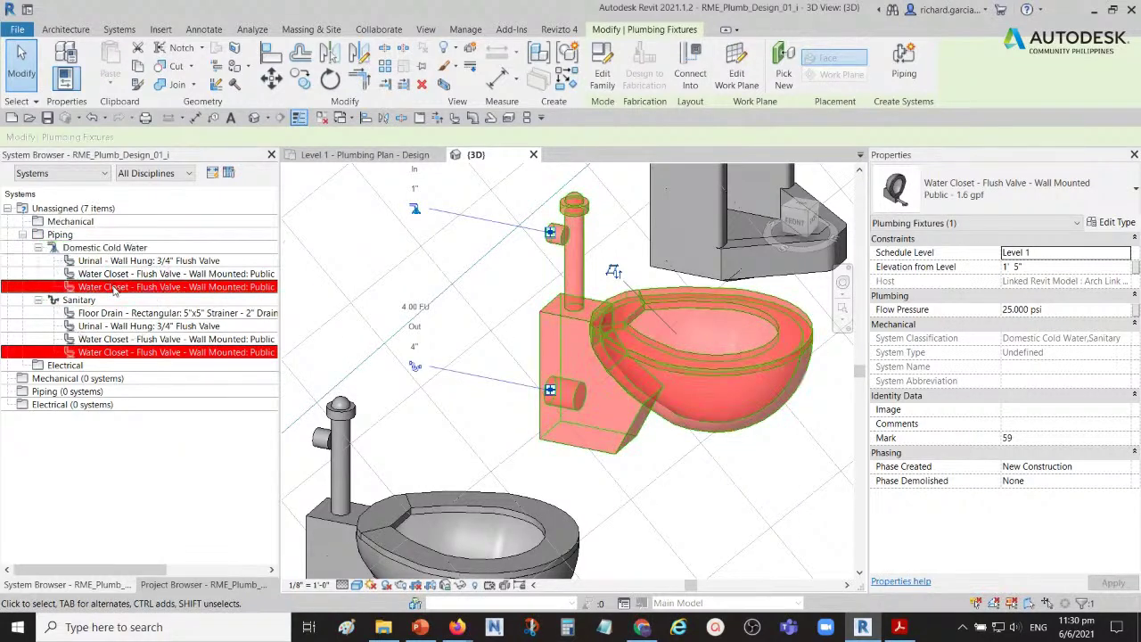
pyautogui.click(164, 289)
pyautogui.click(125, 356)
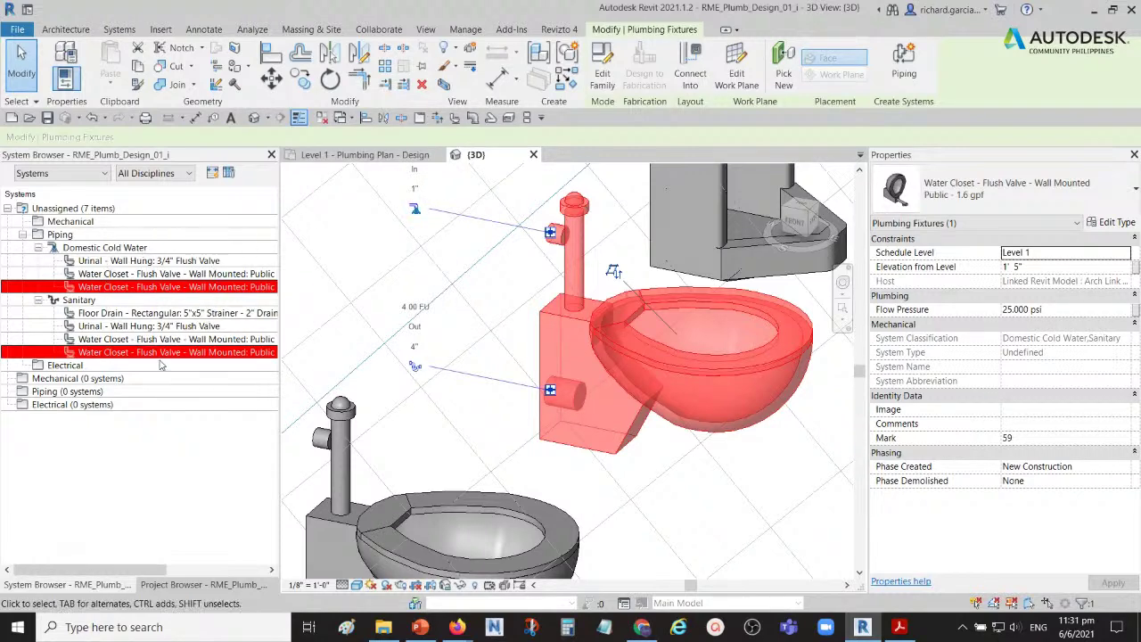
pyautogui.scroll(-4, 590, 318)
pyautogui.moveTo(590, 318); pyautogui.dragTo(548, 255, button='middle')
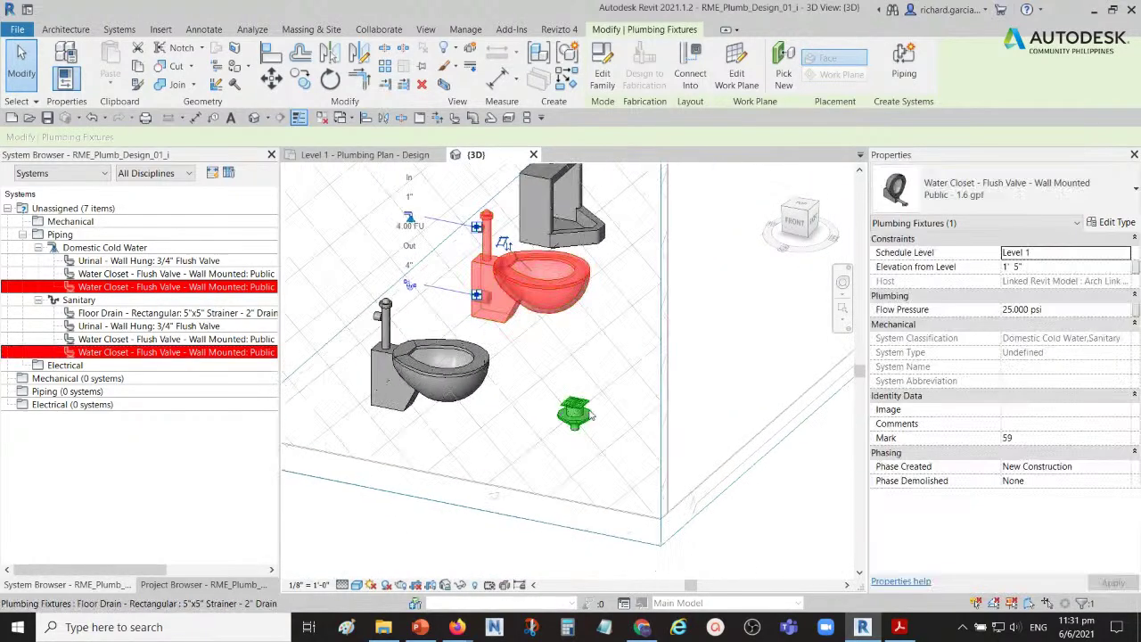
# - Inspect the floor drain's 2" sanitary outlet and select its Floor Drain entry under Sanitary
pyautogui.click(578, 412)
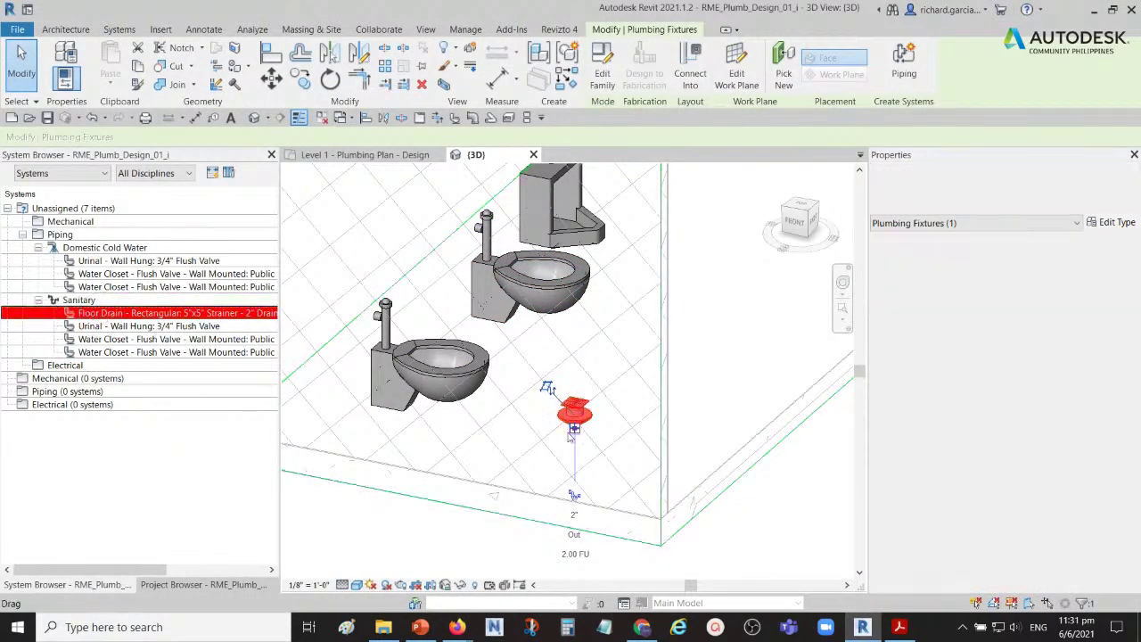
pyautogui.scroll(5, 593, 388)
pyautogui.moveTo(562, 584); pyautogui.dragTo(557, 454, button='middle')
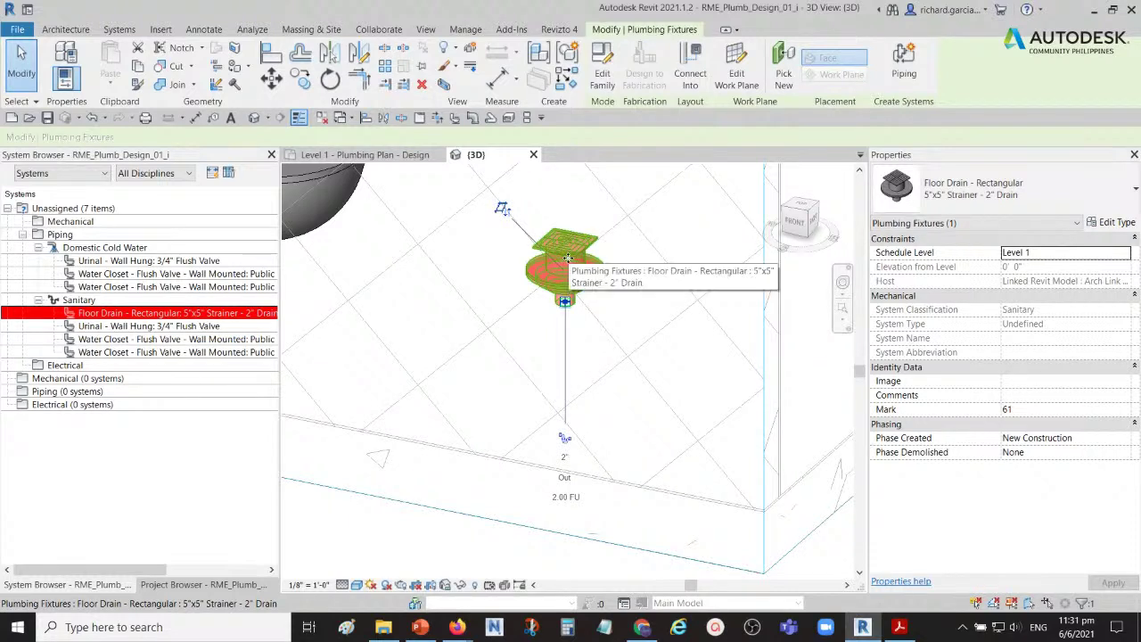
pyautogui.click(92, 305)
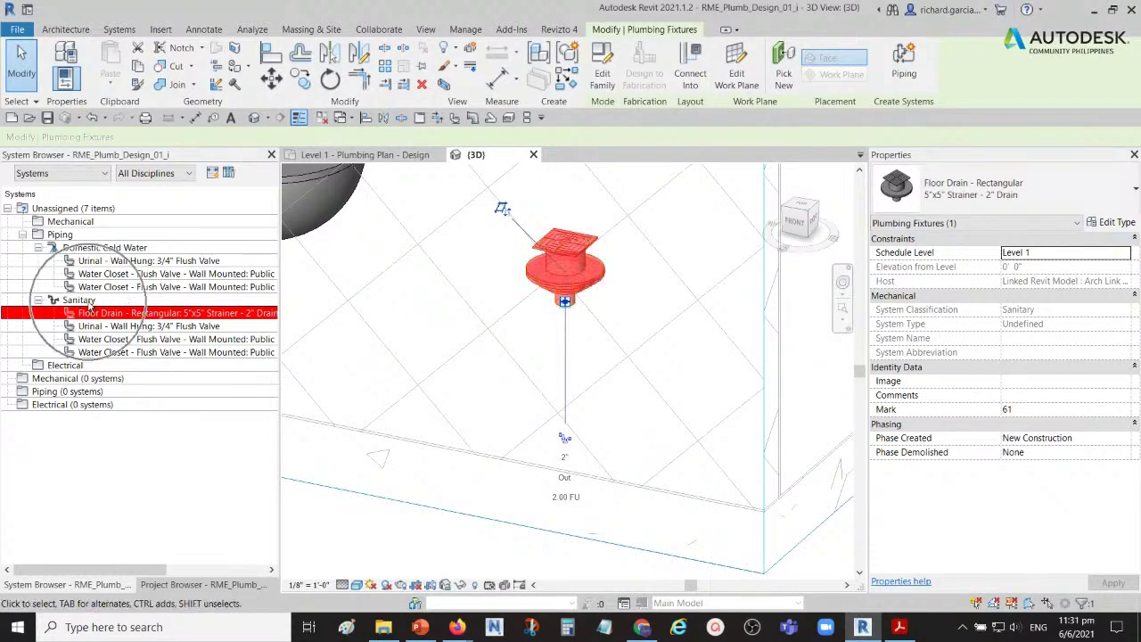
pyautogui.click(130, 316)
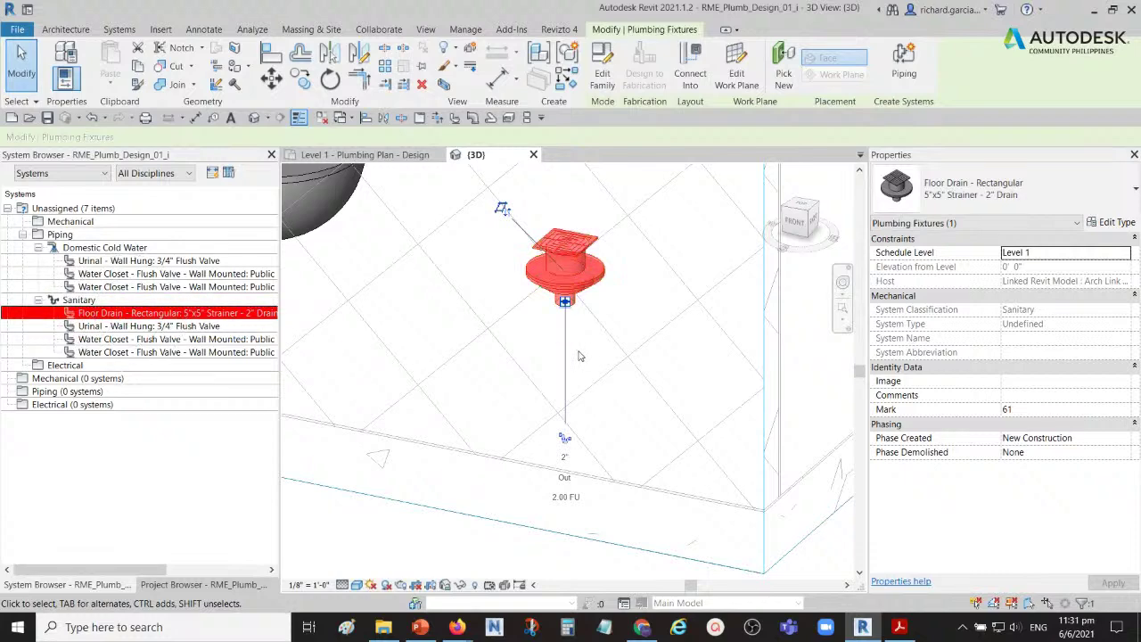
pyautogui.scroll(-5, 541, 310)
pyautogui.scroll(4, 553, 223)
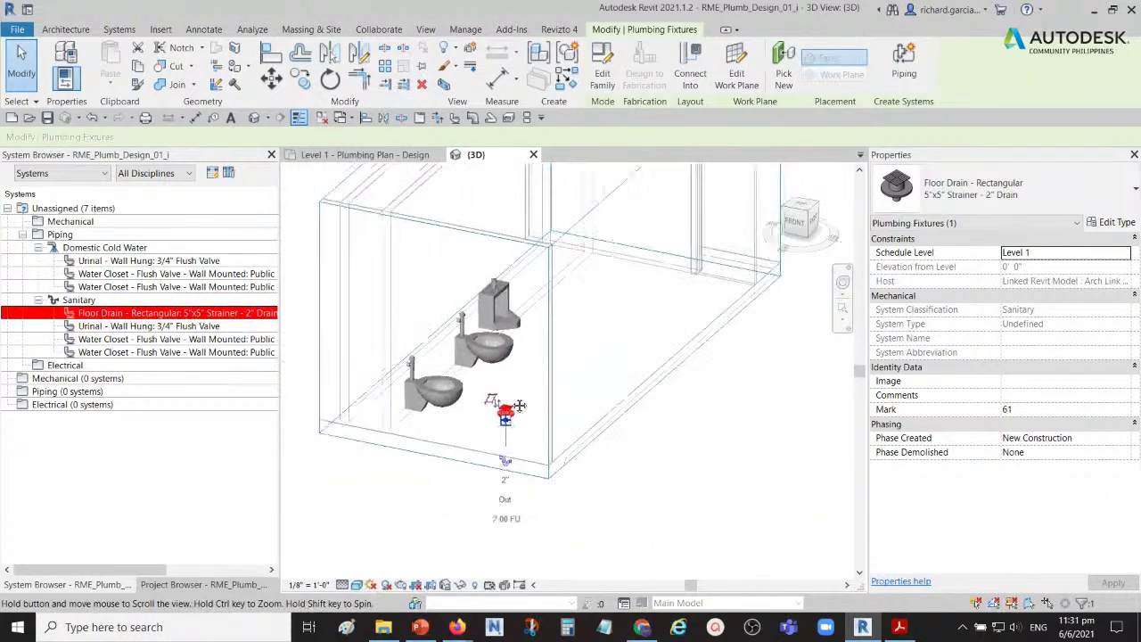
pyautogui.click(515, 246)
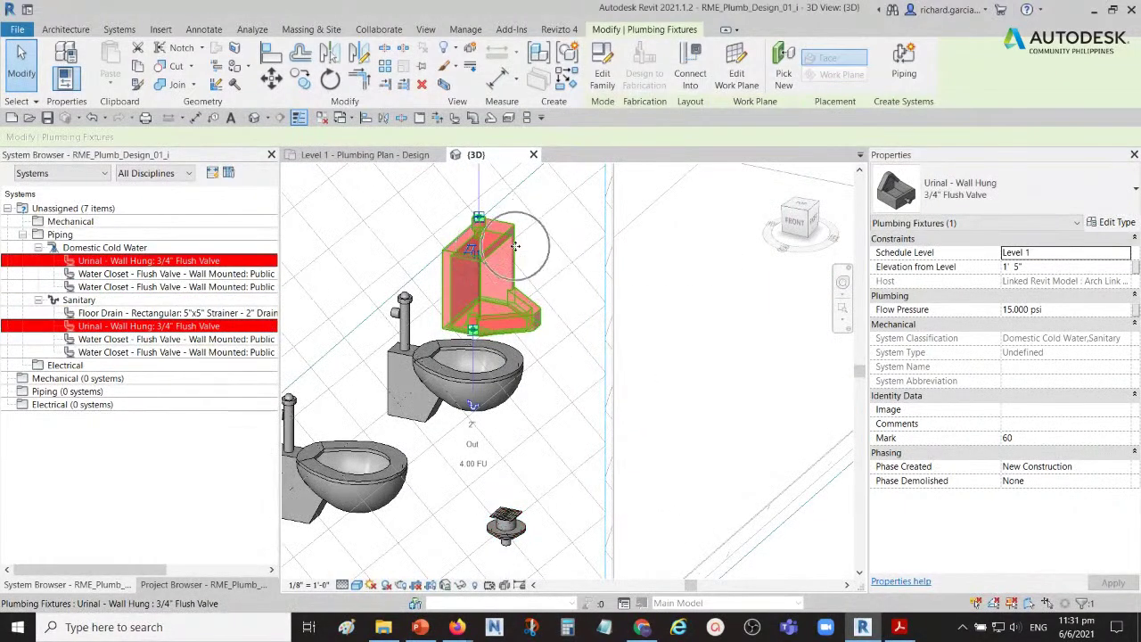
pyautogui.click(98, 261)
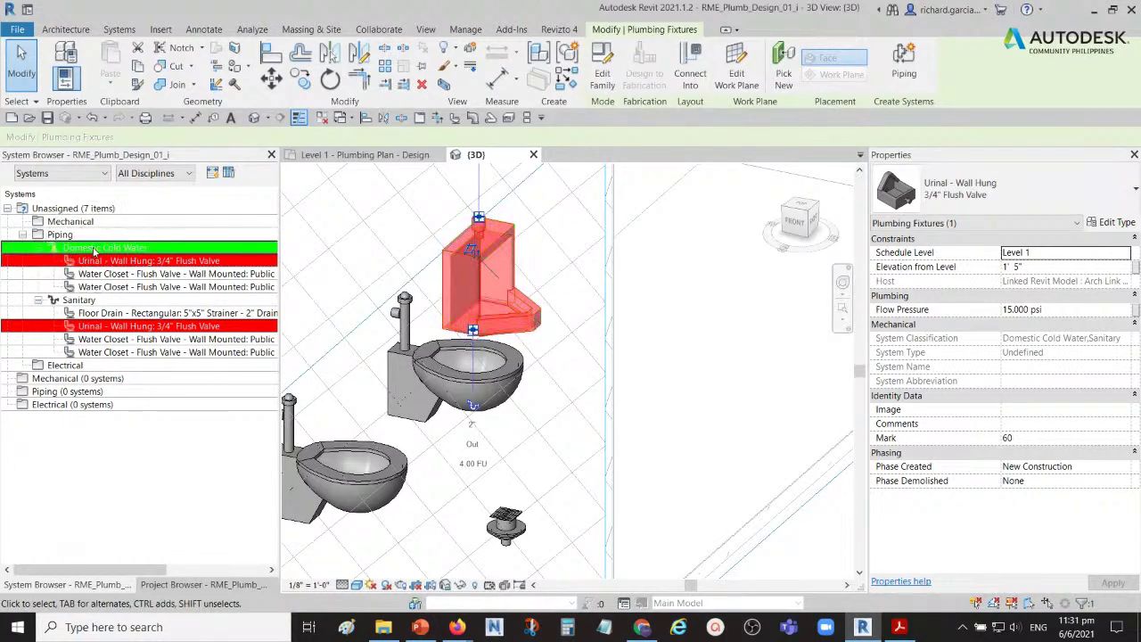
pyautogui.click(95, 331)
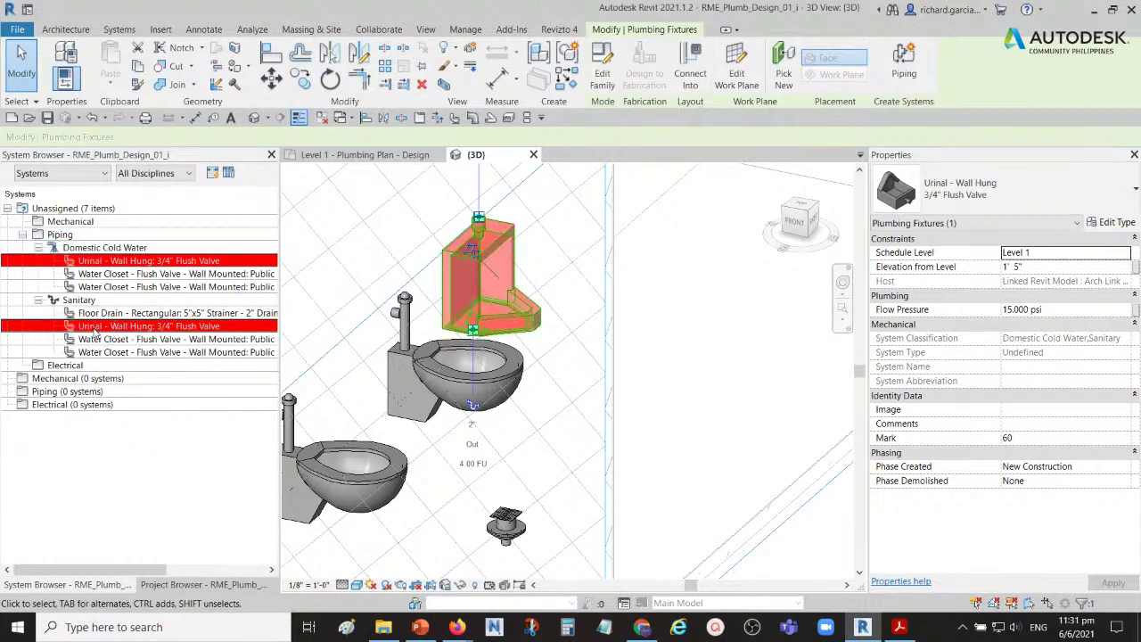
pyautogui.keyDown('shift'); pyautogui.moveTo(463, 375); pyautogui.dragTo(493, 258, button='middle'); pyautogui.keyUp('shift')
pyautogui.click(493, 252)
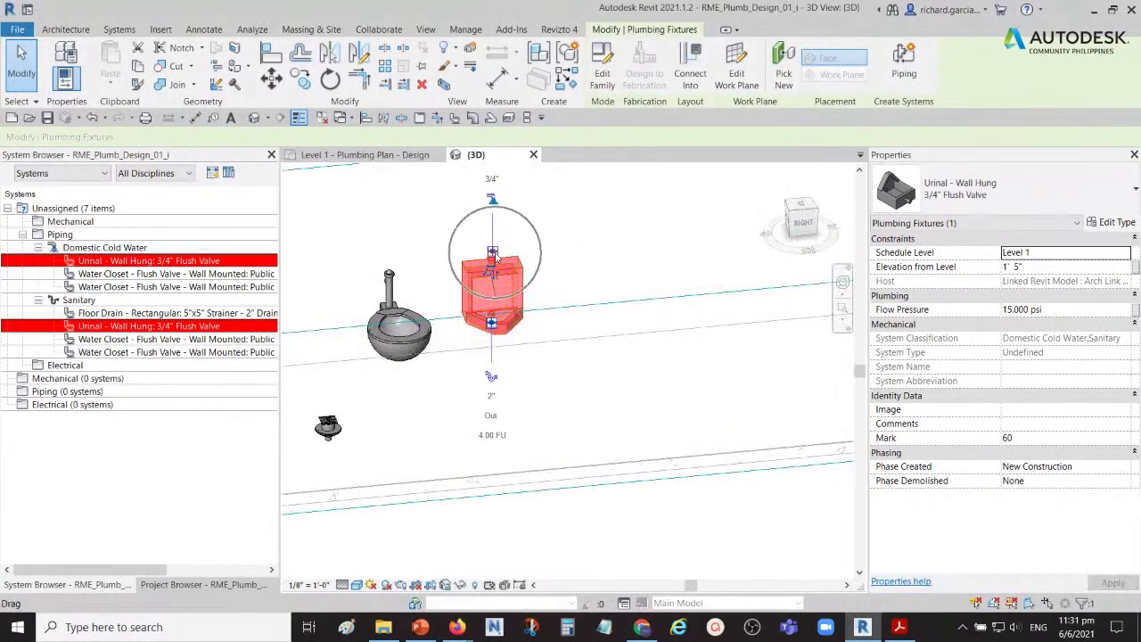
pyautogui.keyDown('shift'); pyautogui.moveTo(512, 355); pyautogui.dragTo(570, 455, button='middle'); pyautogui.keyUp('shift')
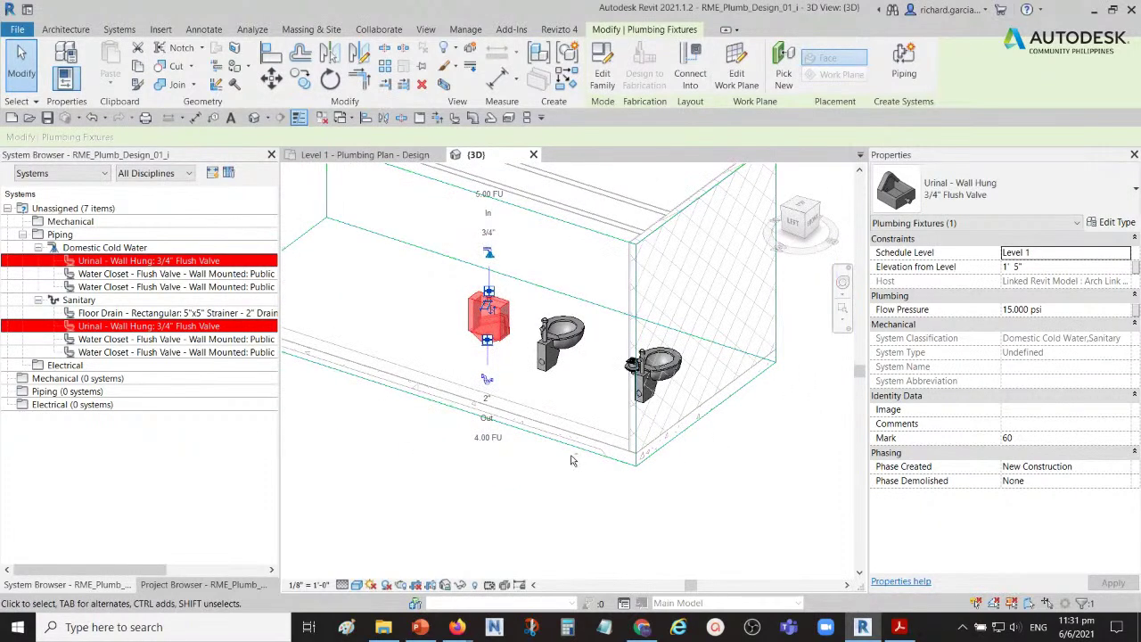
pyautogui.press('Escape')
pyautogui.scroll(3, 559, 402)
pyautogui.click(464, 269)
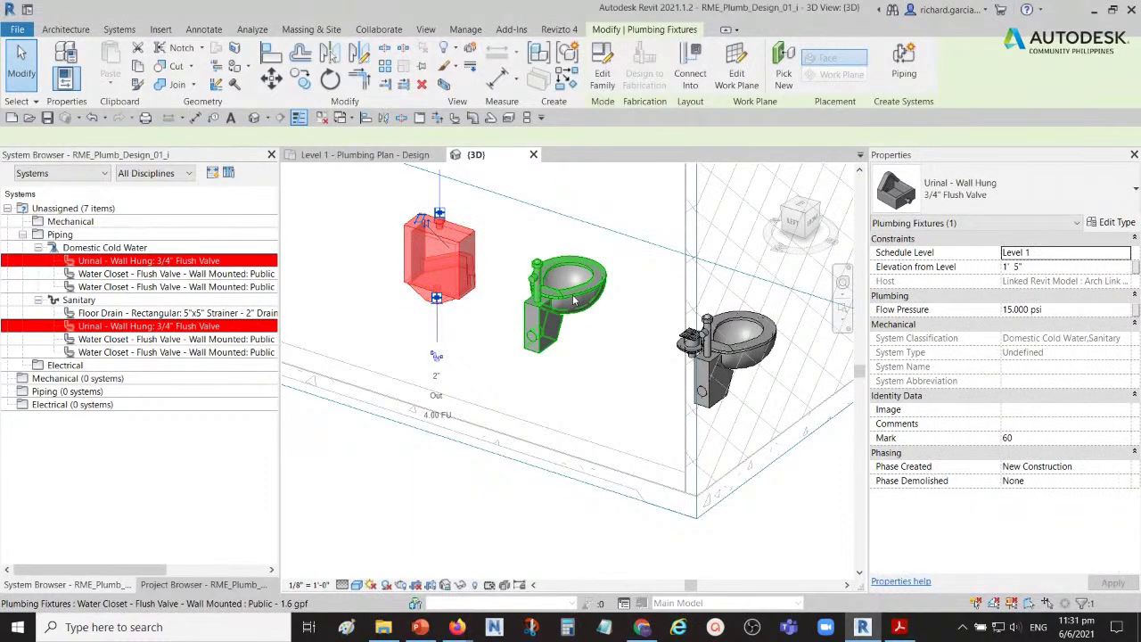
pyautogui.click(550, 278)
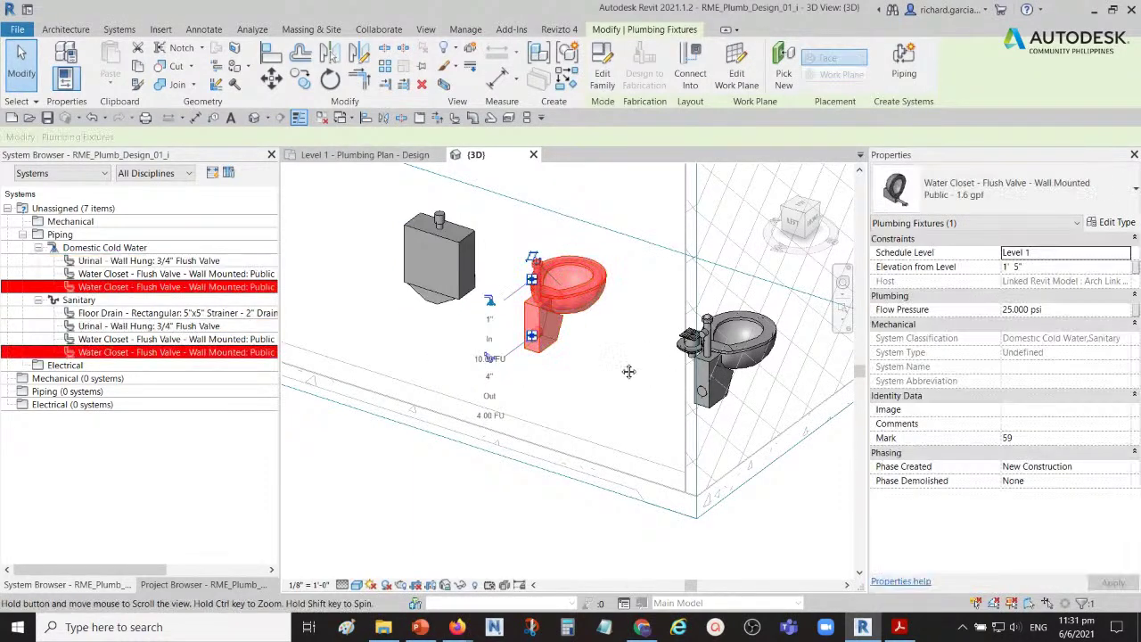
pyautogui.moveTo(744, 350); pyautogui.dragTo(685, 343, button='middle')
pyautogui.click(685, 343)
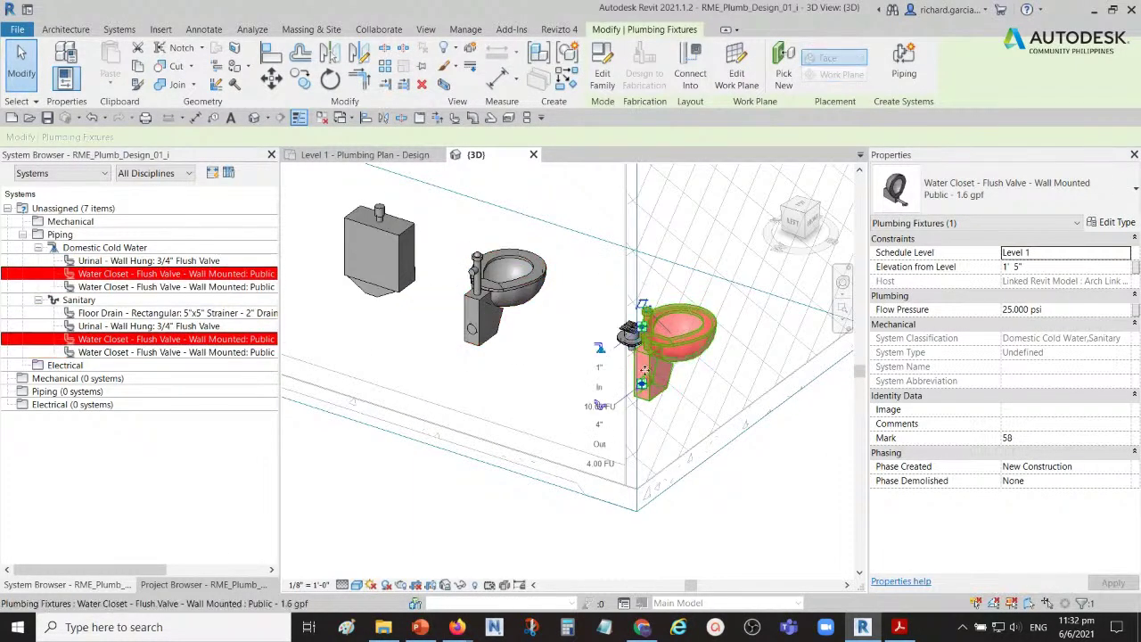
pyautogui.keyDown('shift'); pyautogui.moveTo(651, 378); pyautogui.dragTo(550, 408, button='middle'); pyautogui.keyUp('shift')
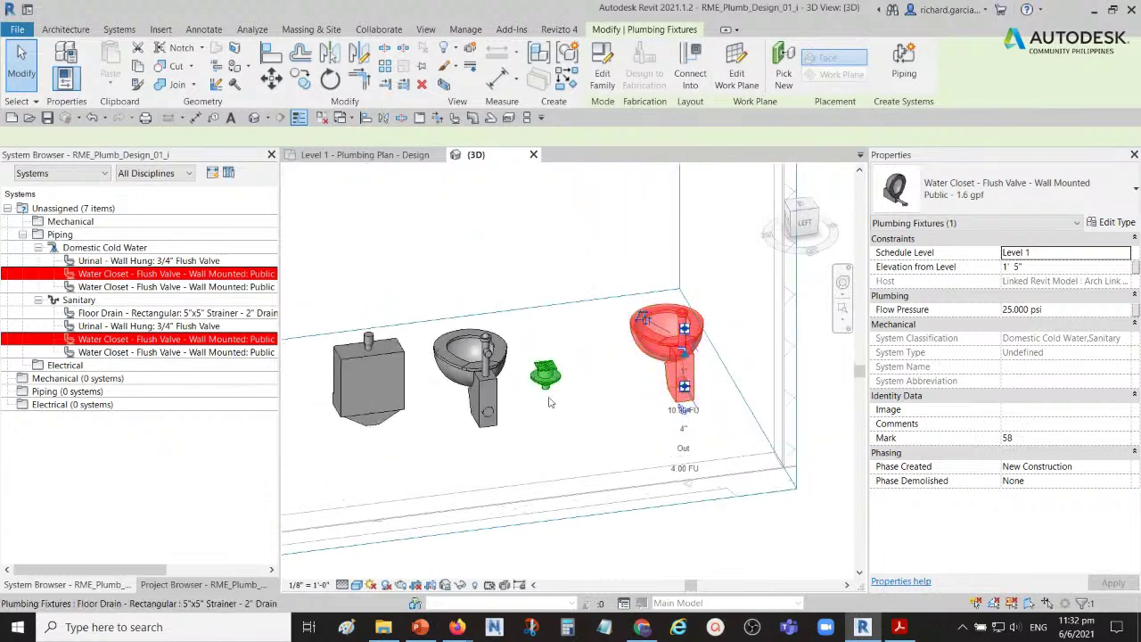
pyautogui.click(549, 406)
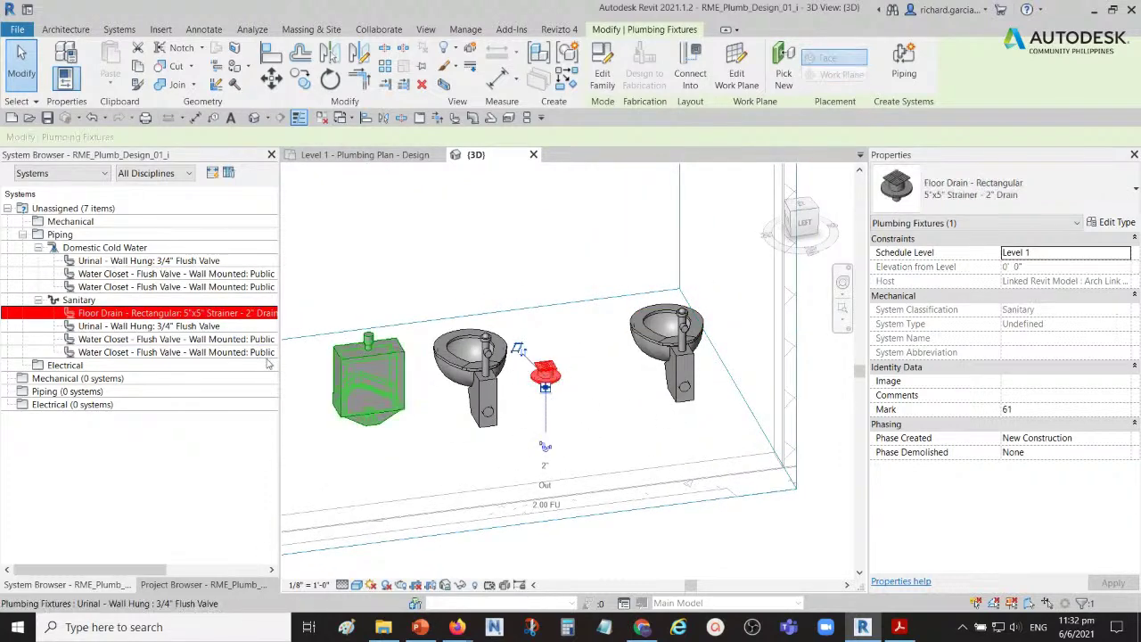
pyautogui.click(79, 208)
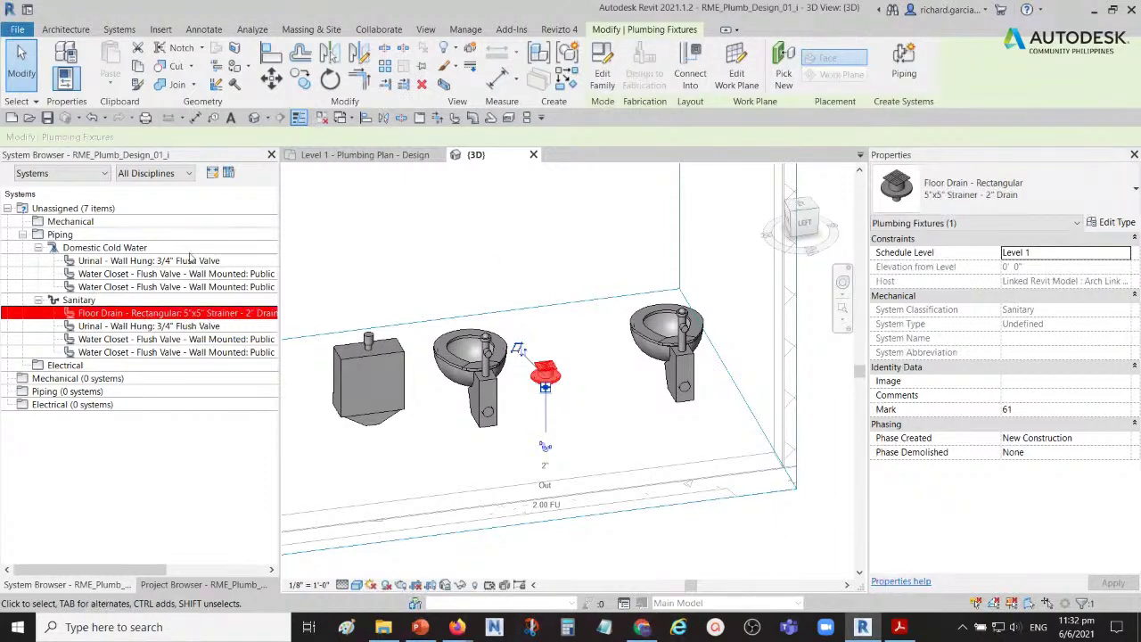
pyautogui.click(546, 235)
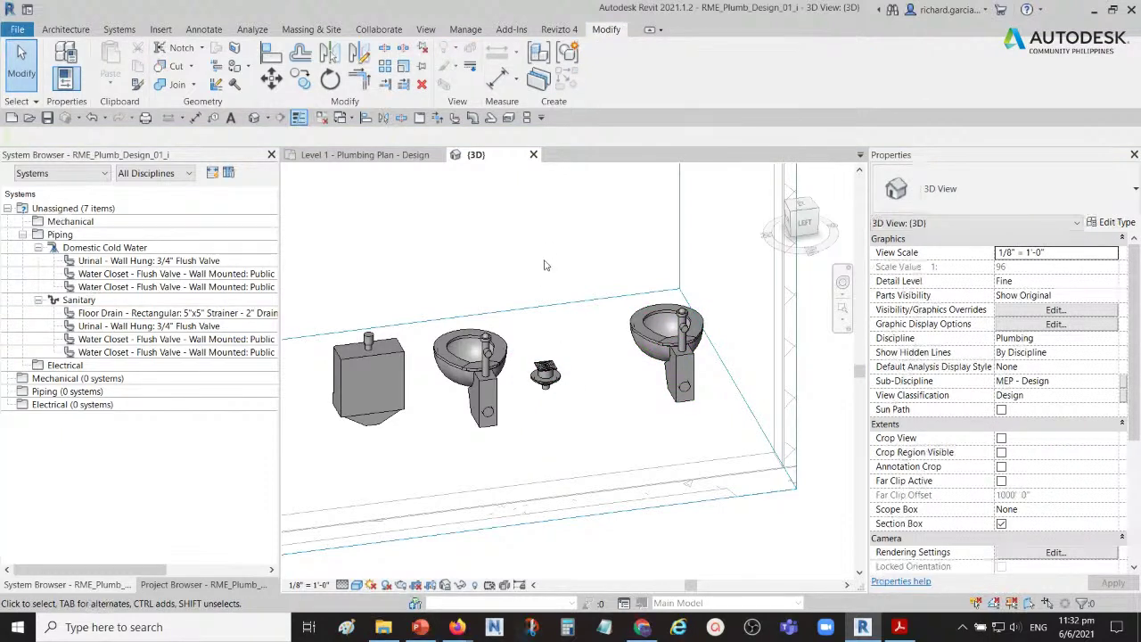
# - Reframe the 3D fixtures, then close the Level 1 - Plumbing Plan - Design tab
pyautogui.keyDown('shift'); pyautogui.moveTo(545, 260); pyautogui.dragTo(538, 368, button='middle'); pyautogui.keyUp('shift')
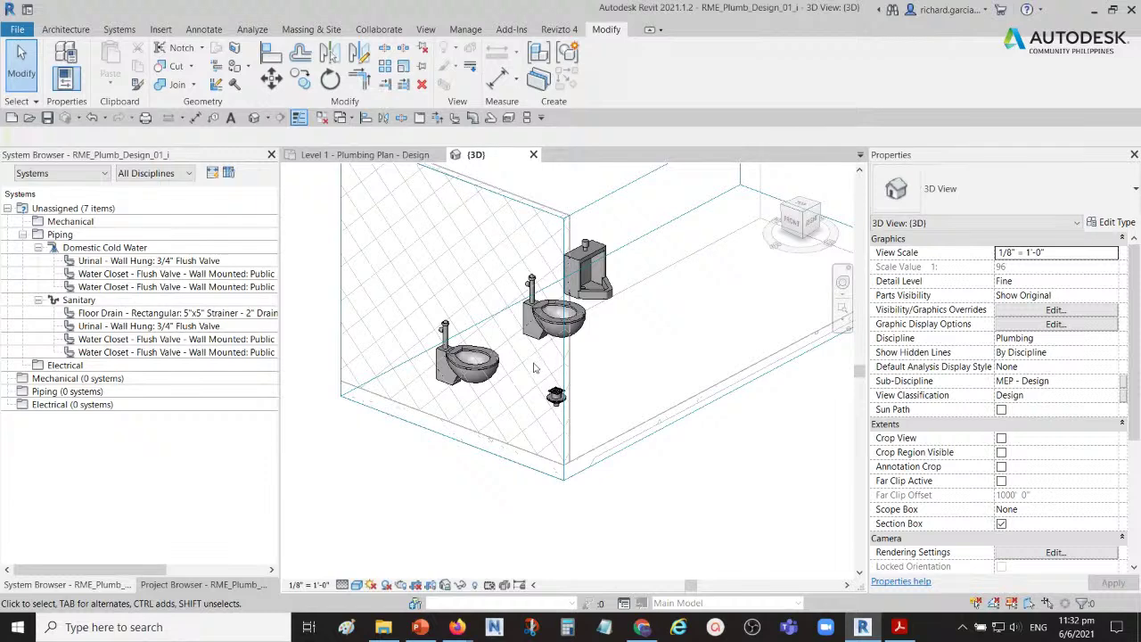
pyautogui.moveTo(528, 371); pyautogui.dragTo(547, 408, button='middle')
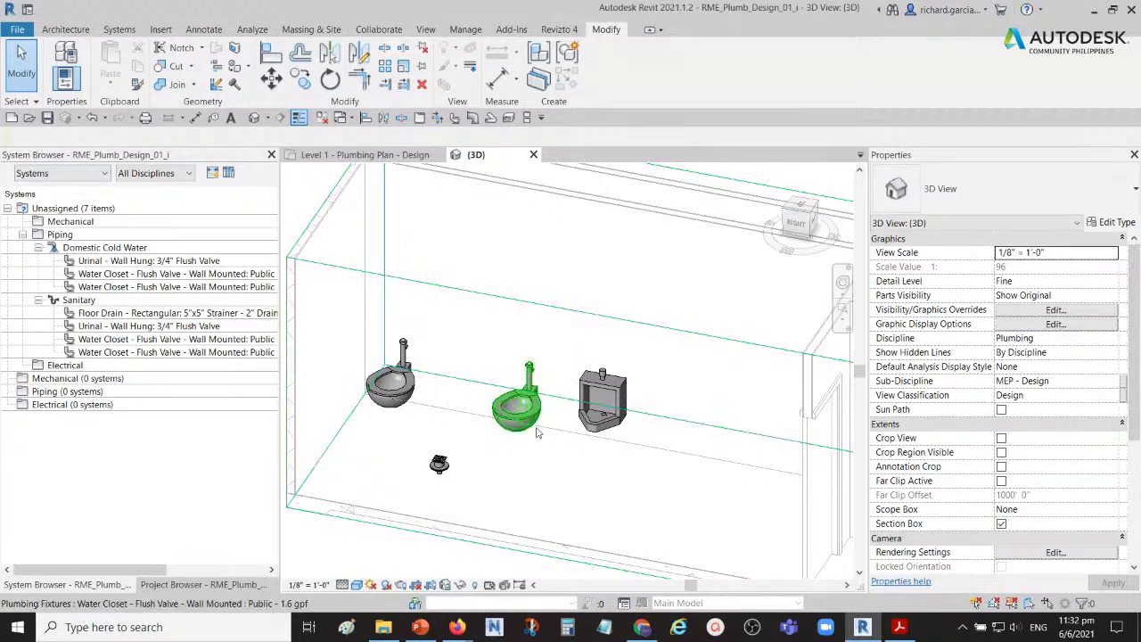
pyautogui.moveTo(607, 395); pyautogui.dragTo(645, 306, button='middle')
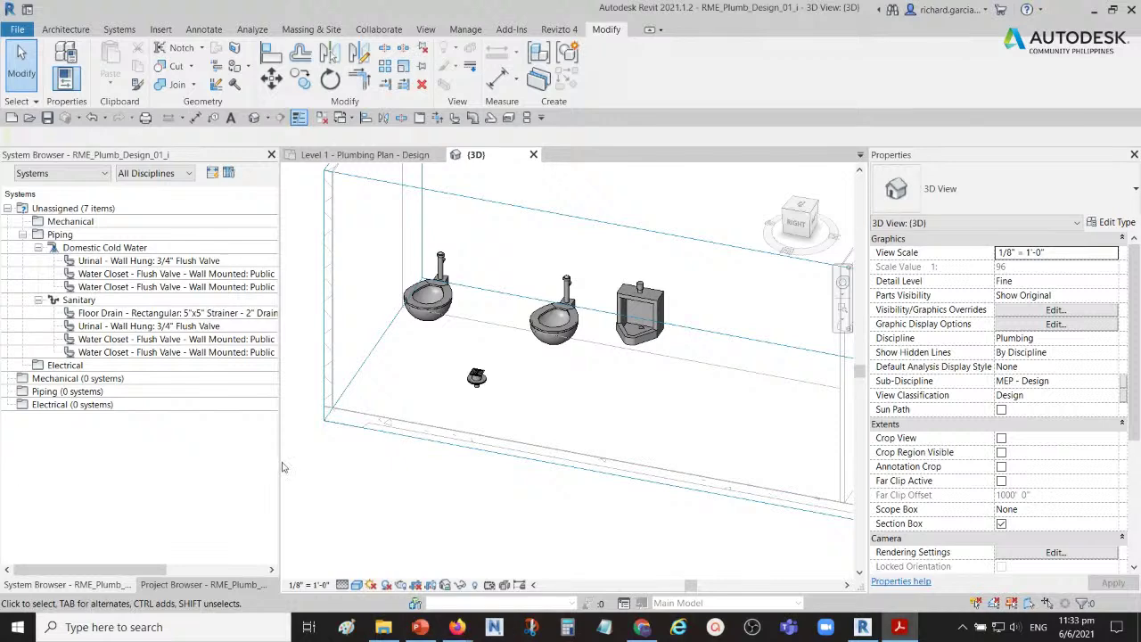
pyautogui.scroll(-2, 552, 437)
pyautogui.keyDown('shift'); pyautogui.moveTo(552, 437); pyautogui.dragTo(524, 435, button='middle'); pyautogui.keyUp('shift')
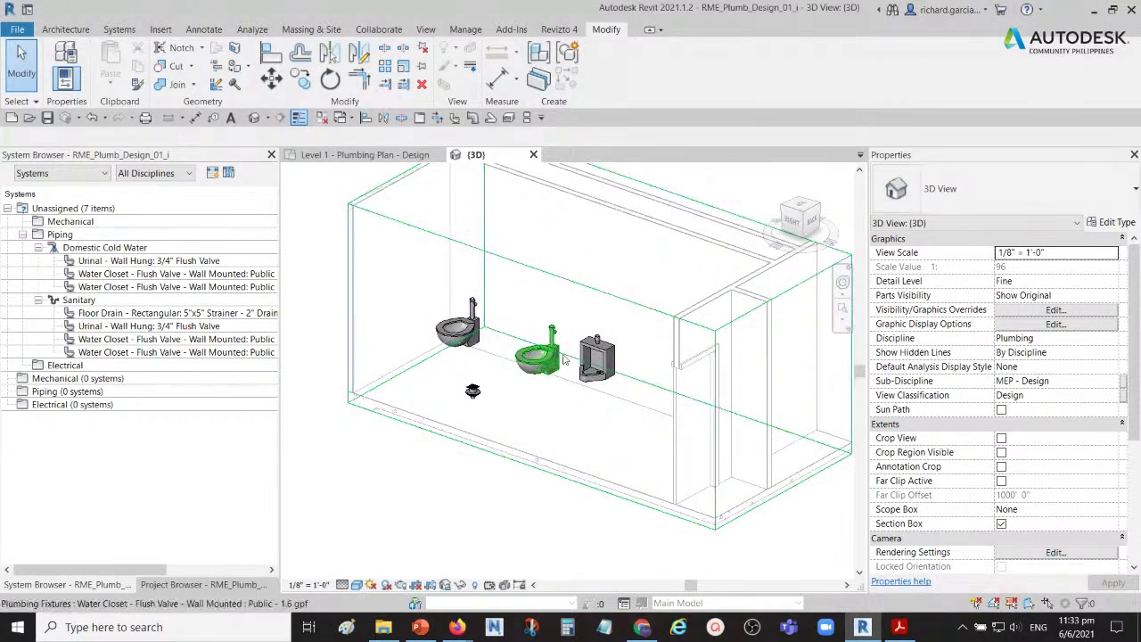
pyautogui.click(325, 118)
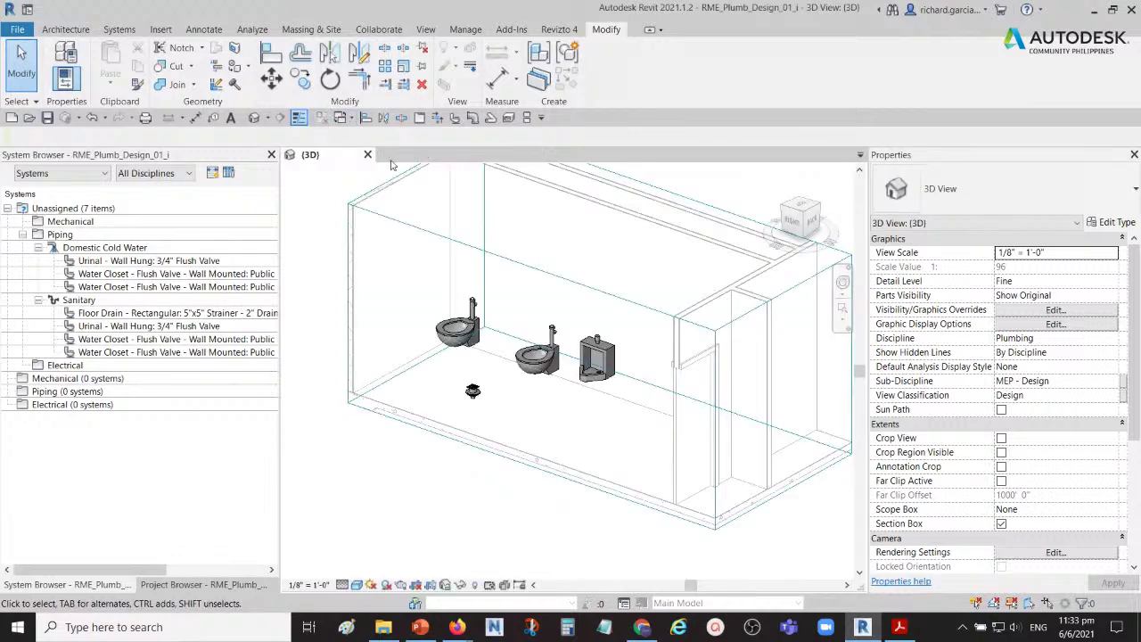
# - Close RME_Plumb_Design_01_i without saving and open RME_Plumb_Design_02_i
pyautogui.click(368, 154)
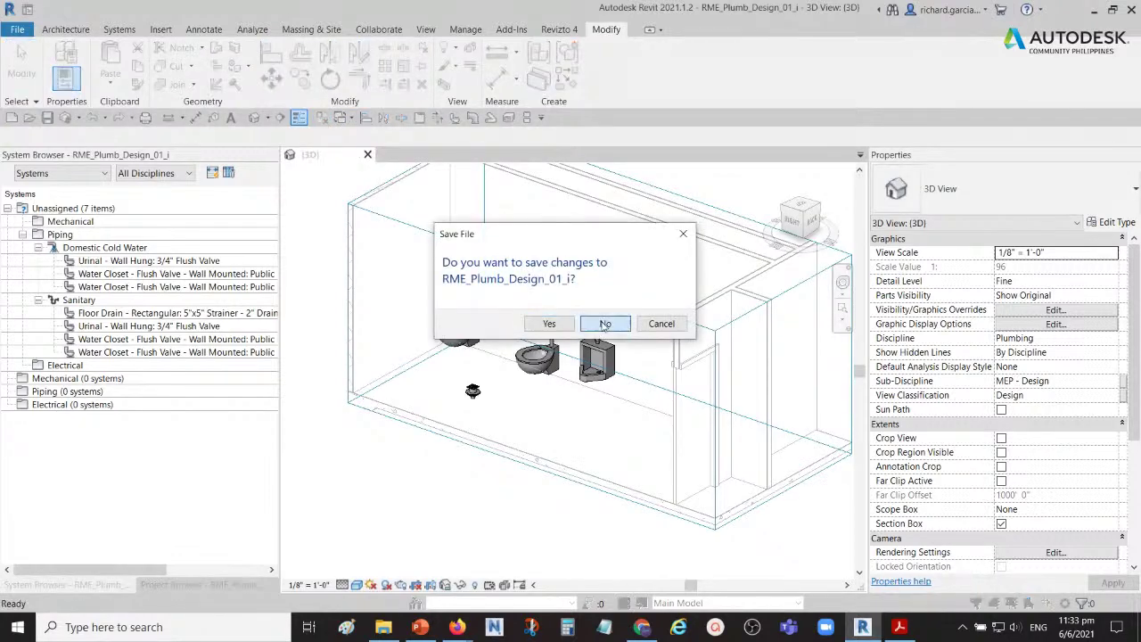
pyautogui.click(599, 323)
pyautogui.click(93, 183)
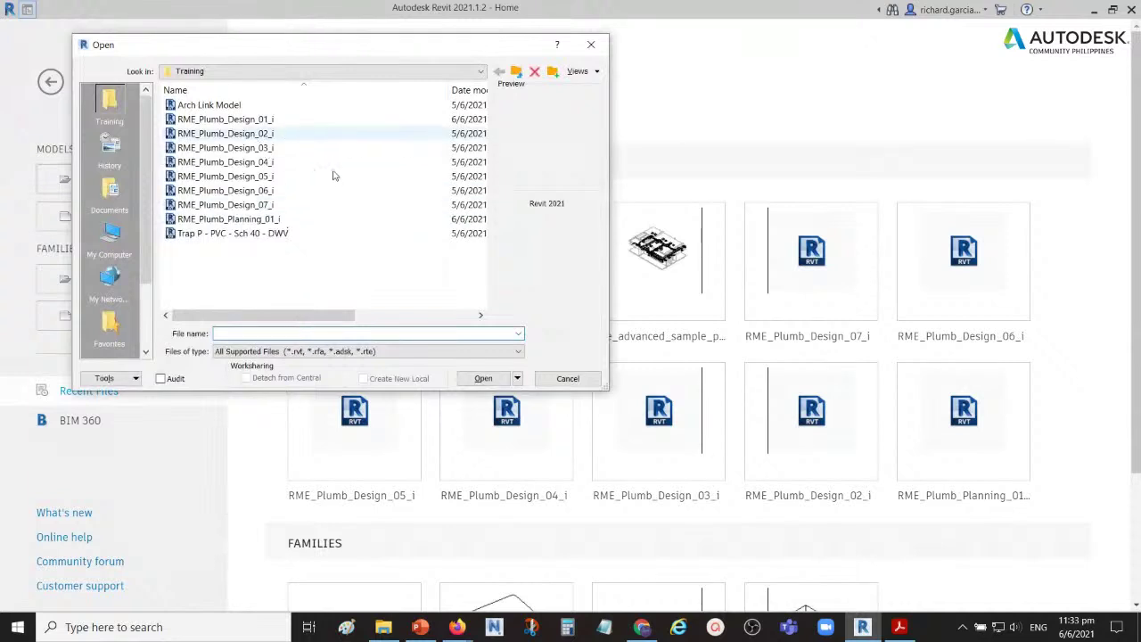
pyautogui.doubleClick(248, 133)
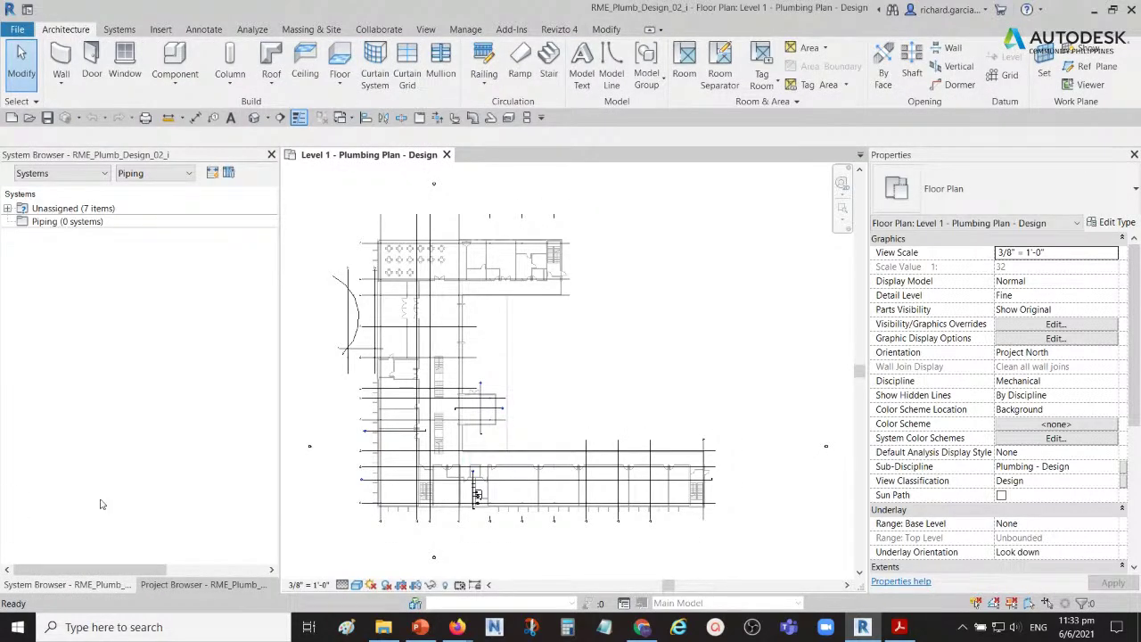
# - Zoom and pan the Level 1 plan onto the urinal, two water closets and floor drain
pyautogui.scroll(2, 482, 495)
pyautogui.scroll(3, 504, 500)
pyautogui.scroll(6, 505, 505)
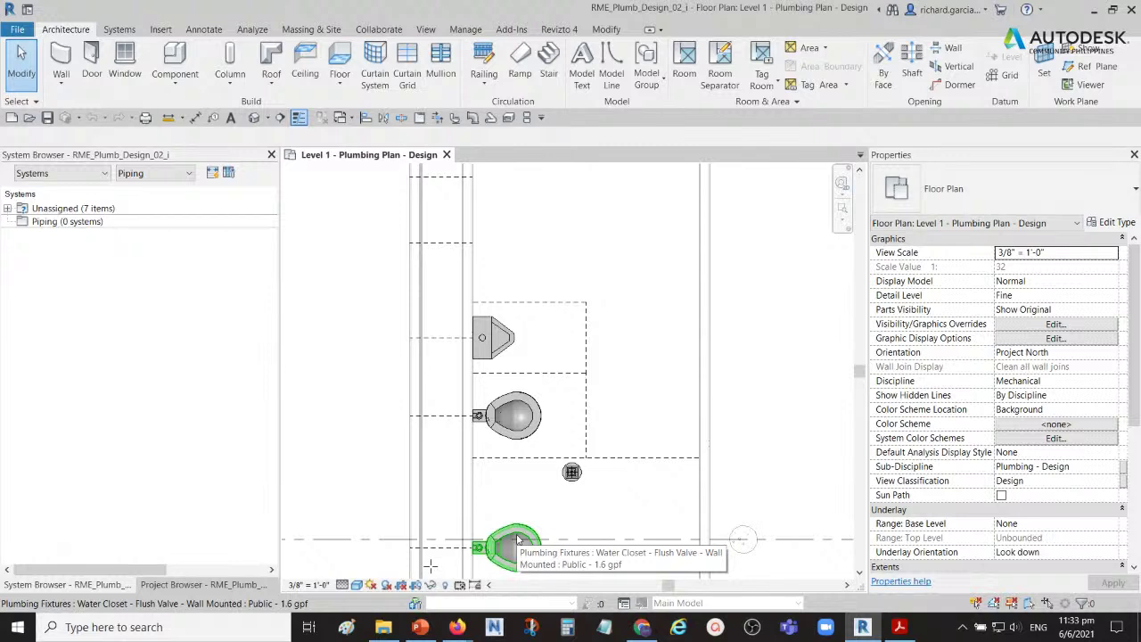
pyautogui.moveTo(534, 508); pyautogui.dragTo(560, 404, button='middle')
pyautogui.moveTo(628, 379); pyautogui.dragTo(632, 413, button='middle')
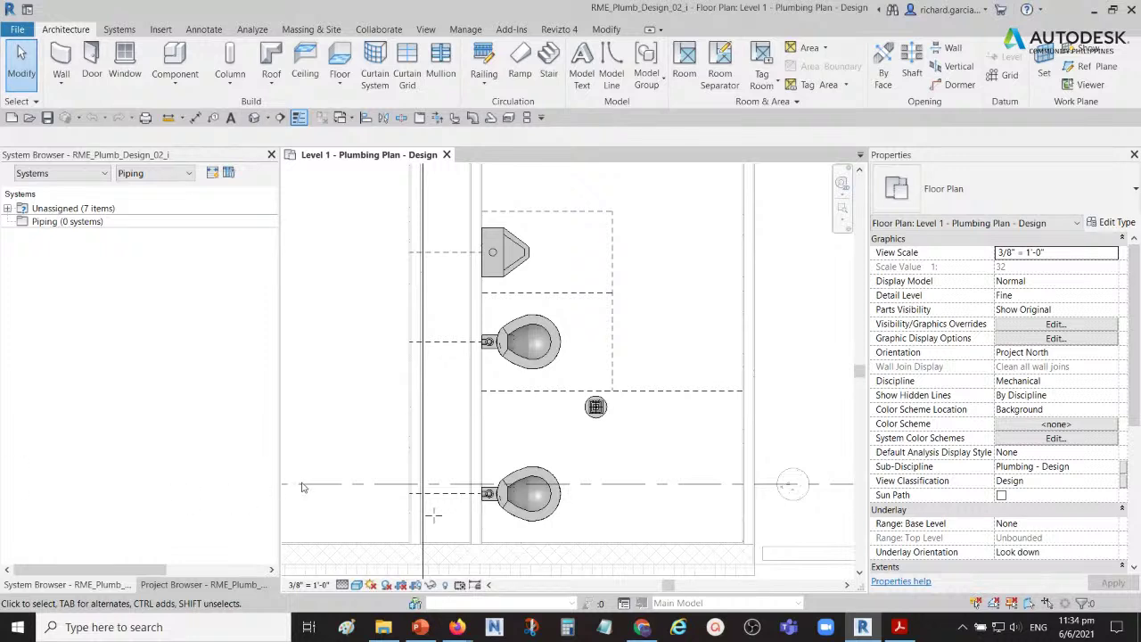
pyautogui.scroll(-2, 596, 419)
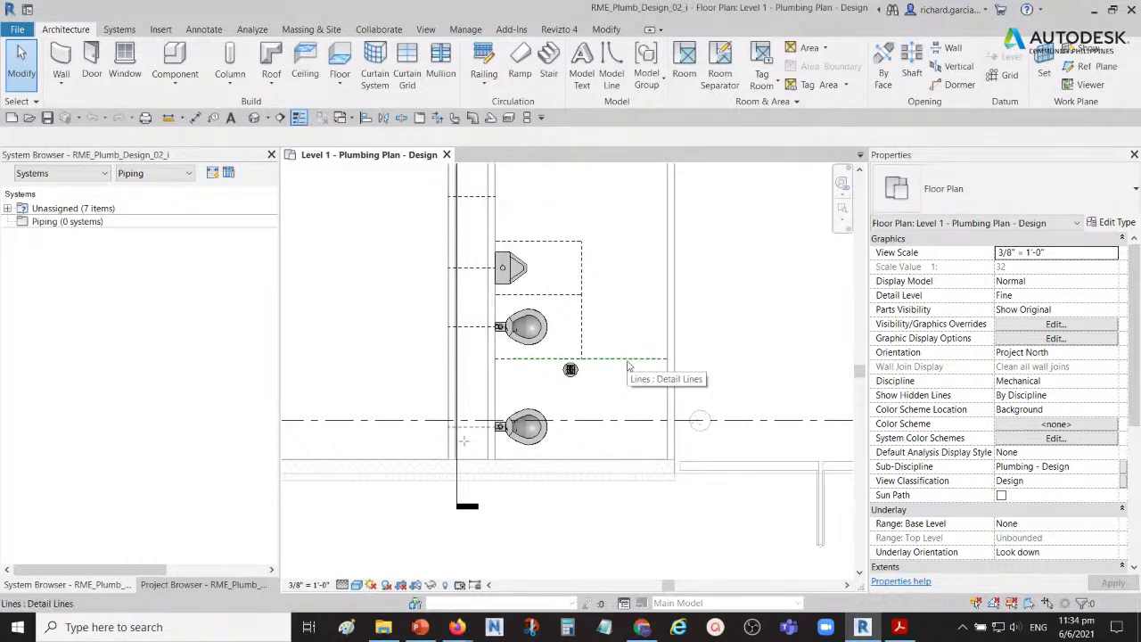
# - Crossing-select the four fixtures plus nearby lines and open the Filter for the 14 items
pyautogui.moveTo(385, 220); pyautogui.dragTo(655, 544)
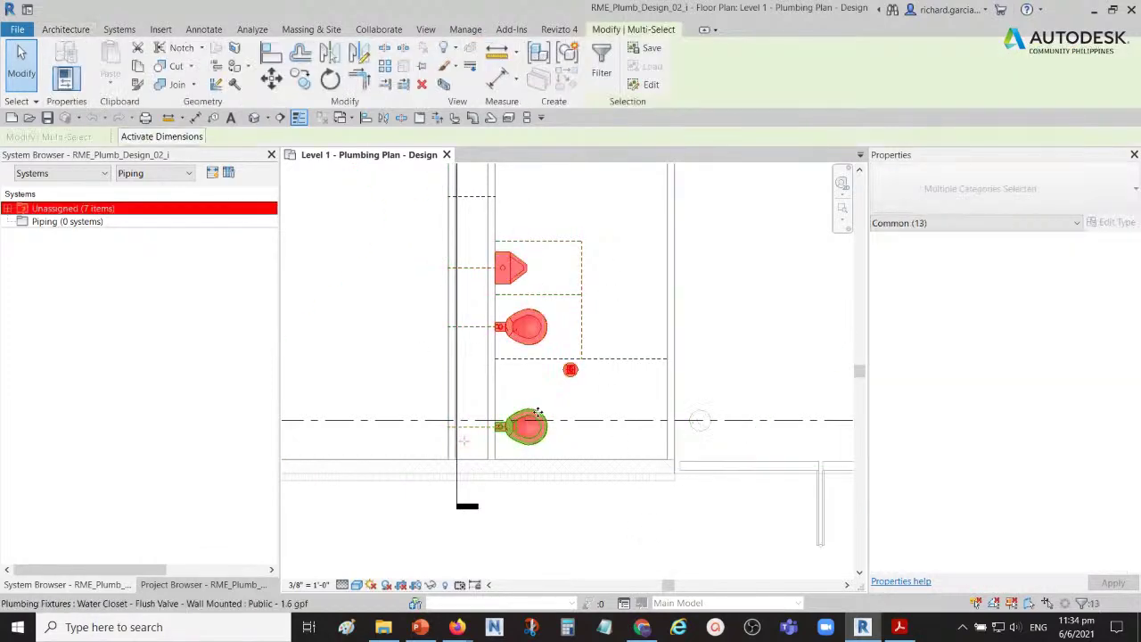
pyautogui.click(381, 553)
pyautogui.moveTo(369, 550); pyautogui.dragTo(706, 202)
pyautogui.click(363, 548)
pyautogui.moveTo(362, 545); pyautogui.dragTo(754, 204)
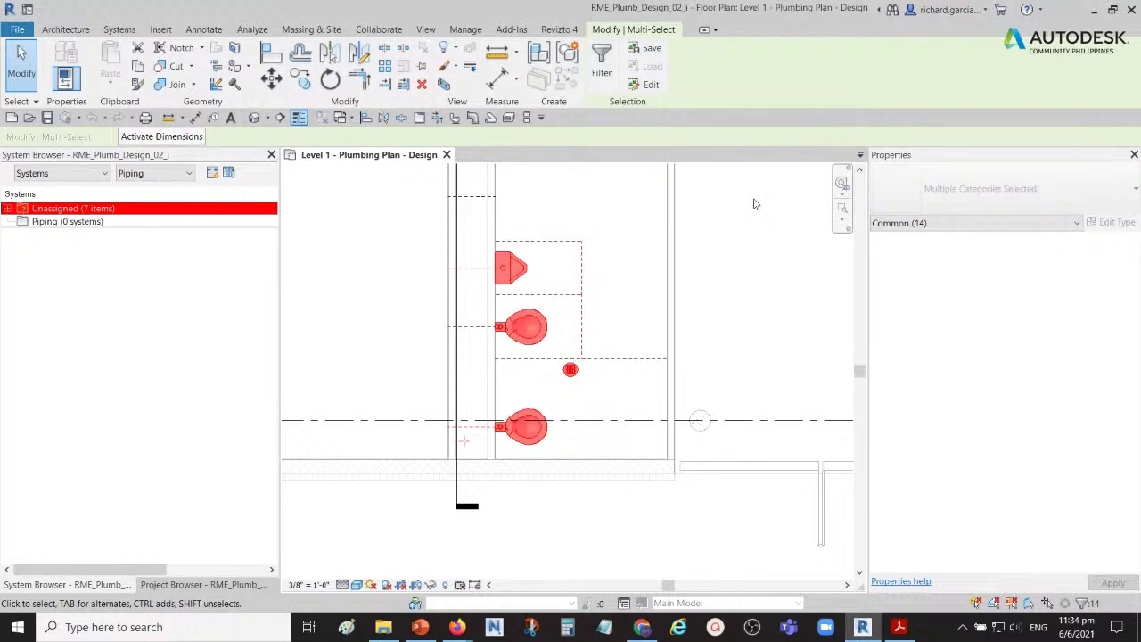
pyautogui.click(602, 59)
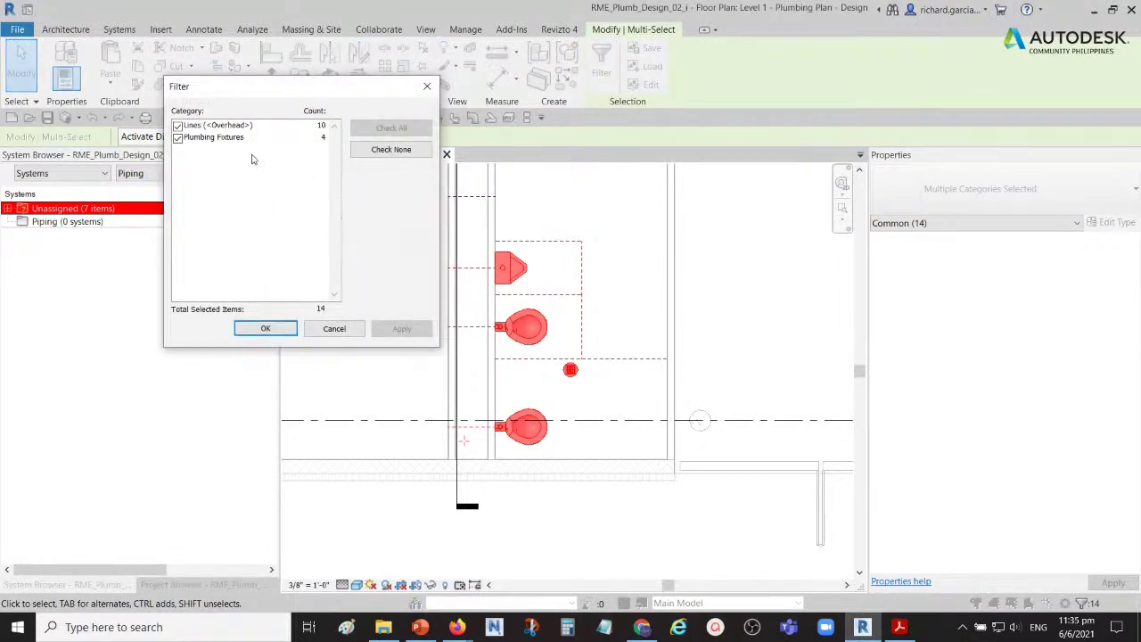
# - Uncheck Lines (<Overhead>) in the Filter so only the 4 plumbing fixtures remain selected
pyautogui.moveTo(251, 90); pyautogui.dragTo(334, 159)
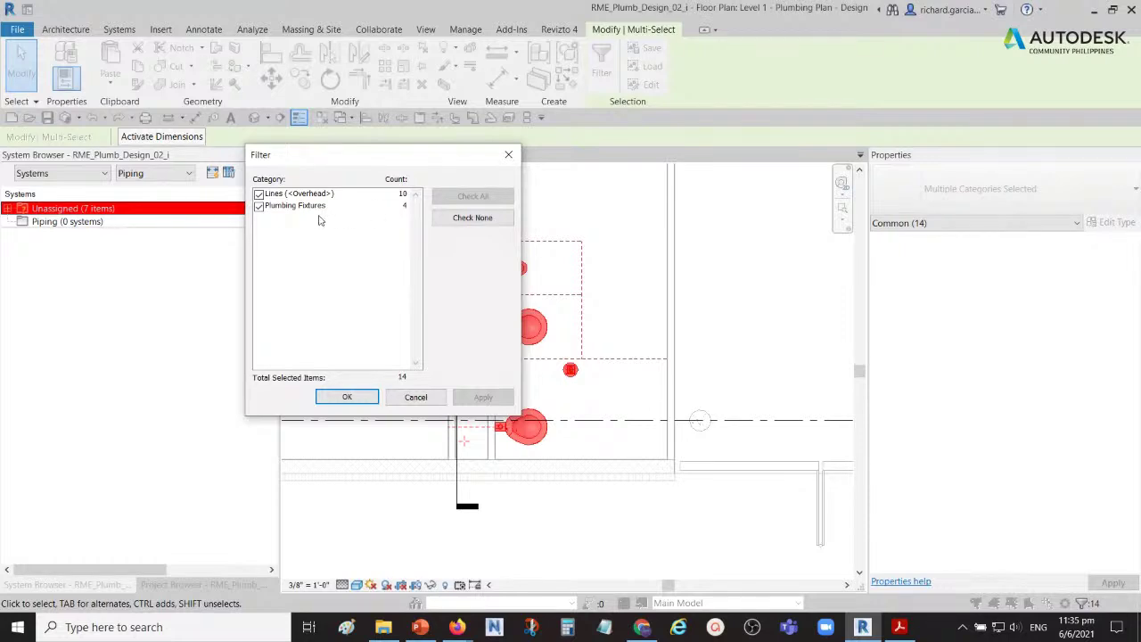
pyautogui.click(259, 194)
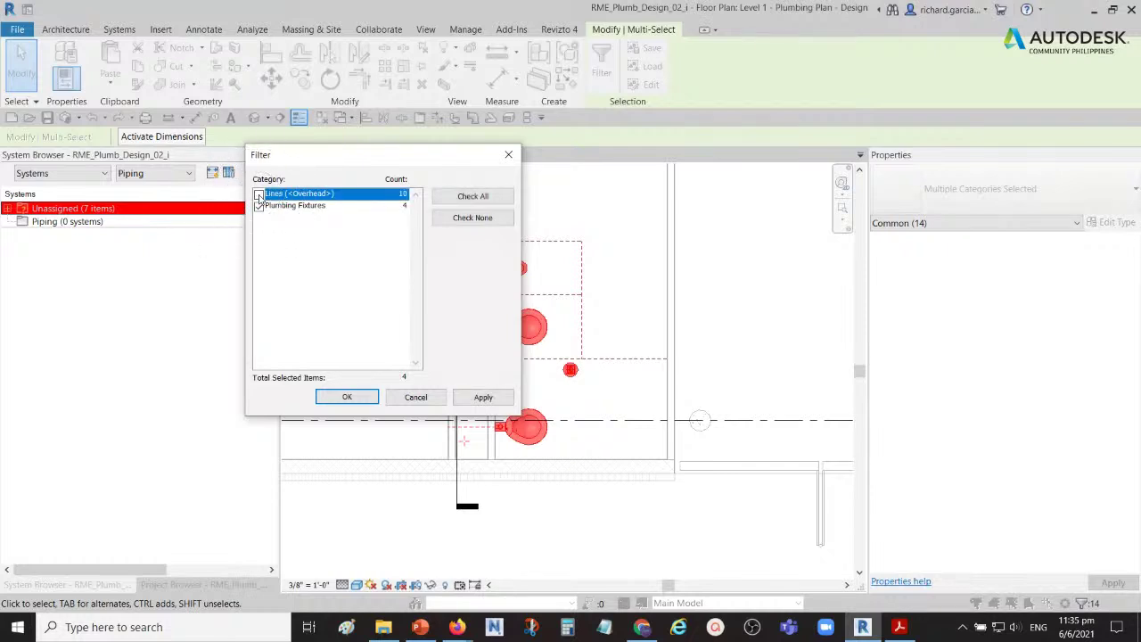
pyautogui.click(349, 399)
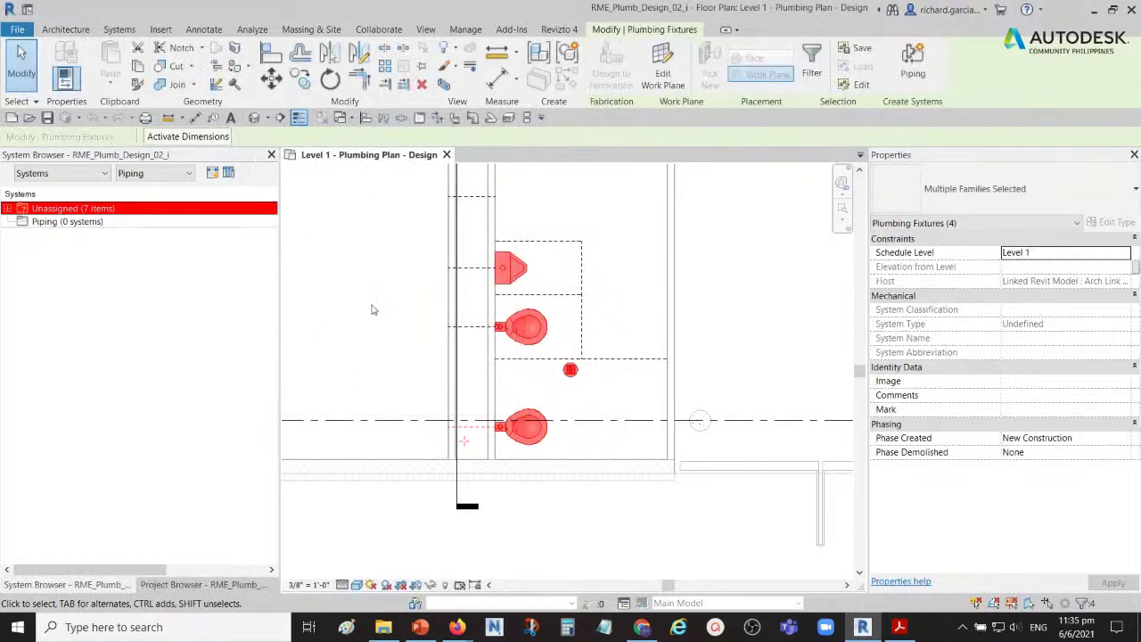
pyautogui.click(933, 231)
pyautogui.click(933, 231)
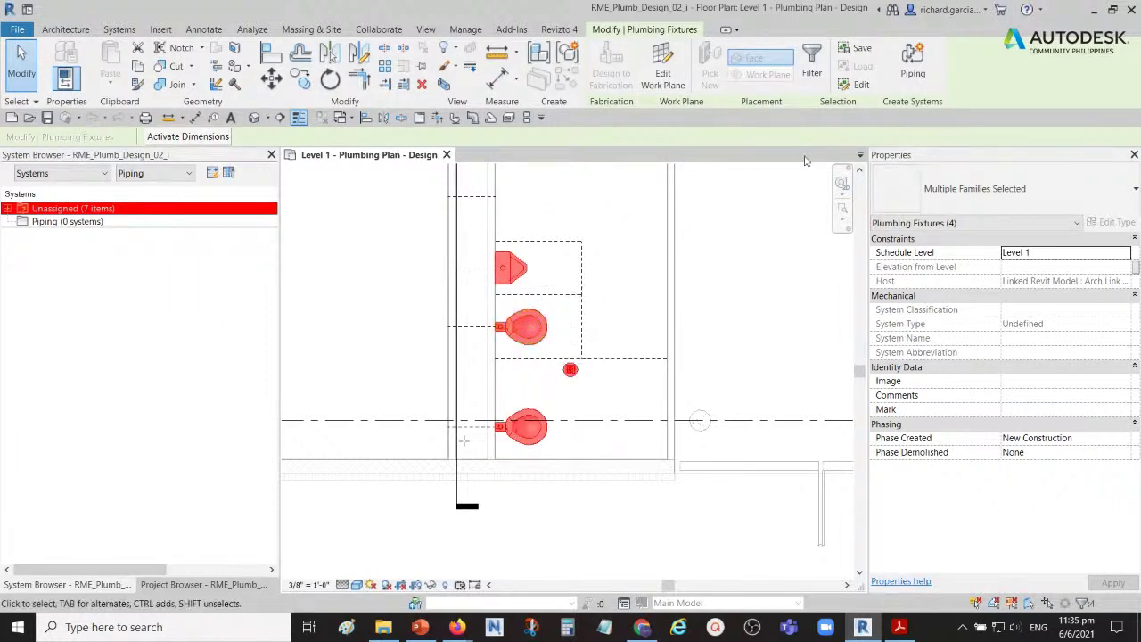
pyautogui.click(665, 33)
pyautogui.click(917, 106)
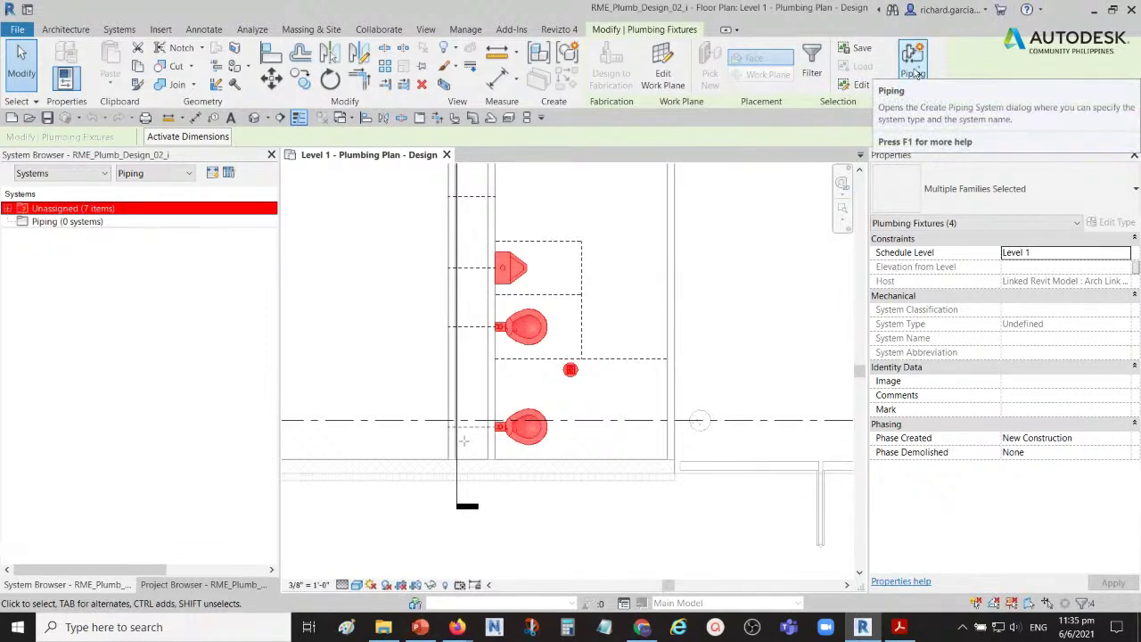
pyautogui.click(915, 71)
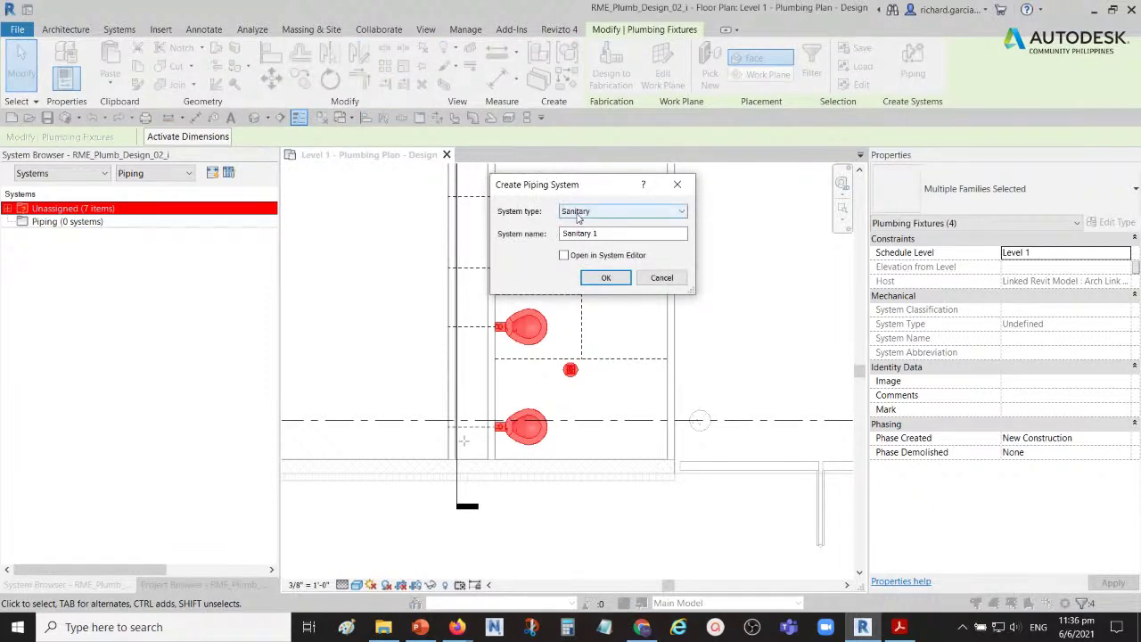
pyautogui.moveTo(584, 187); pyautogui.dragTo(281, 167)
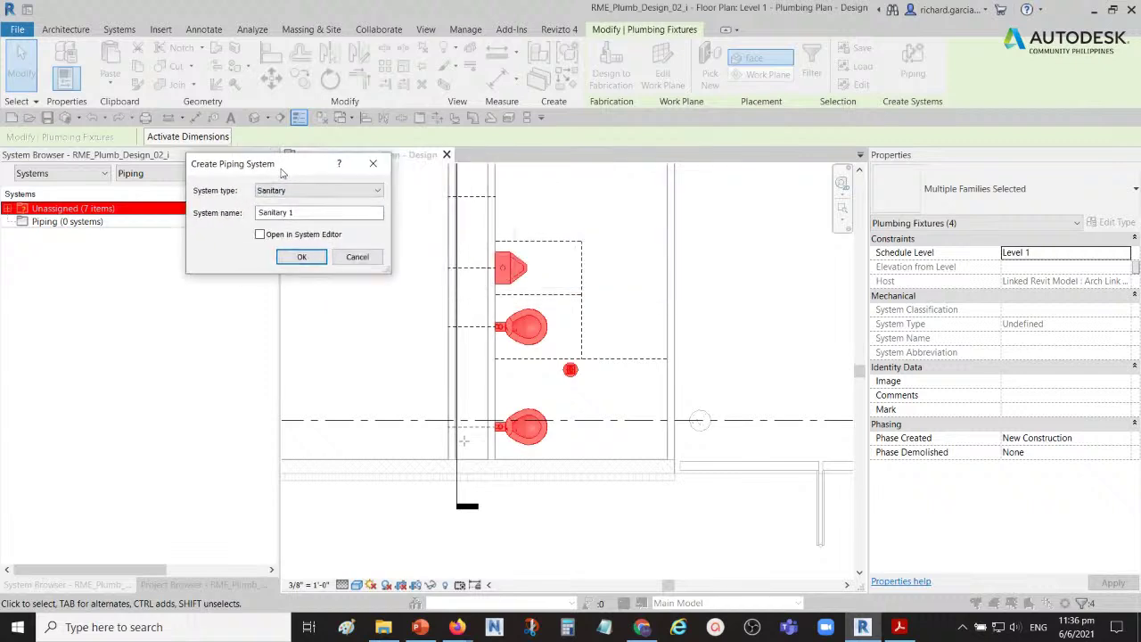
pyautogui.click(572, 375)
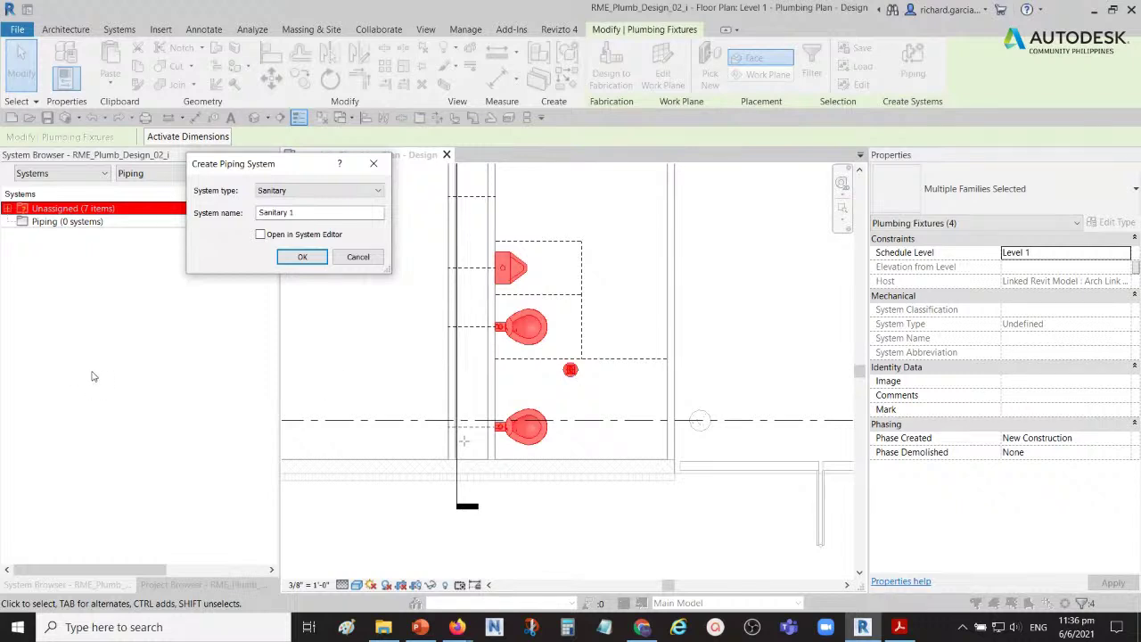
pyautogui.click(379, 191)
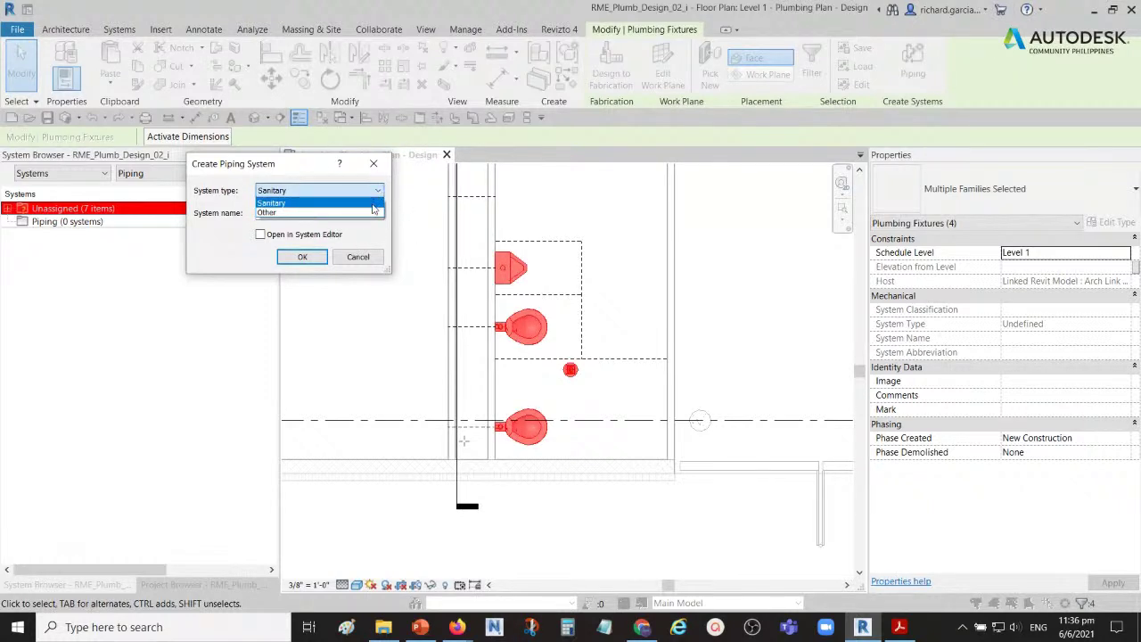
pyautogui.click(373, 204)
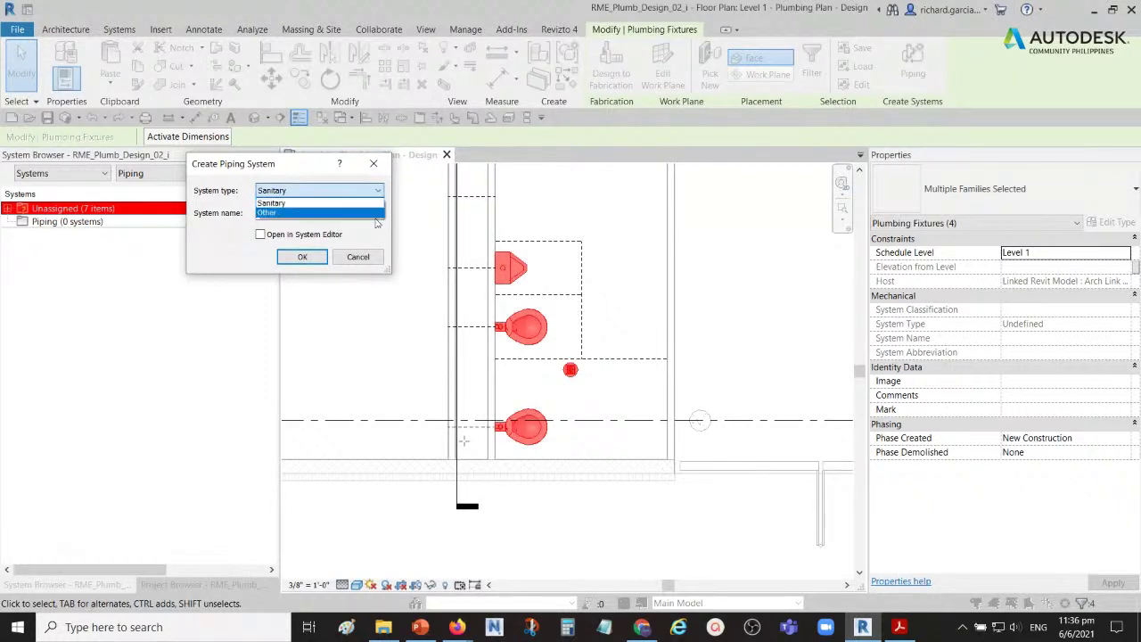
pyautogui.click(362, 259)
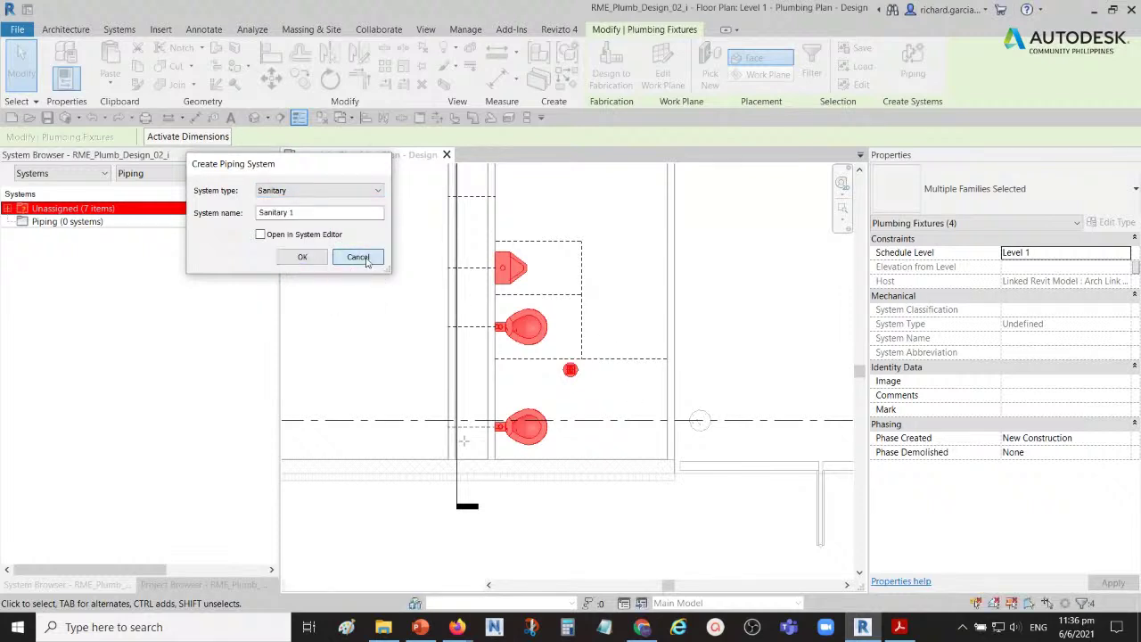
pyautogui.click(367, 258)
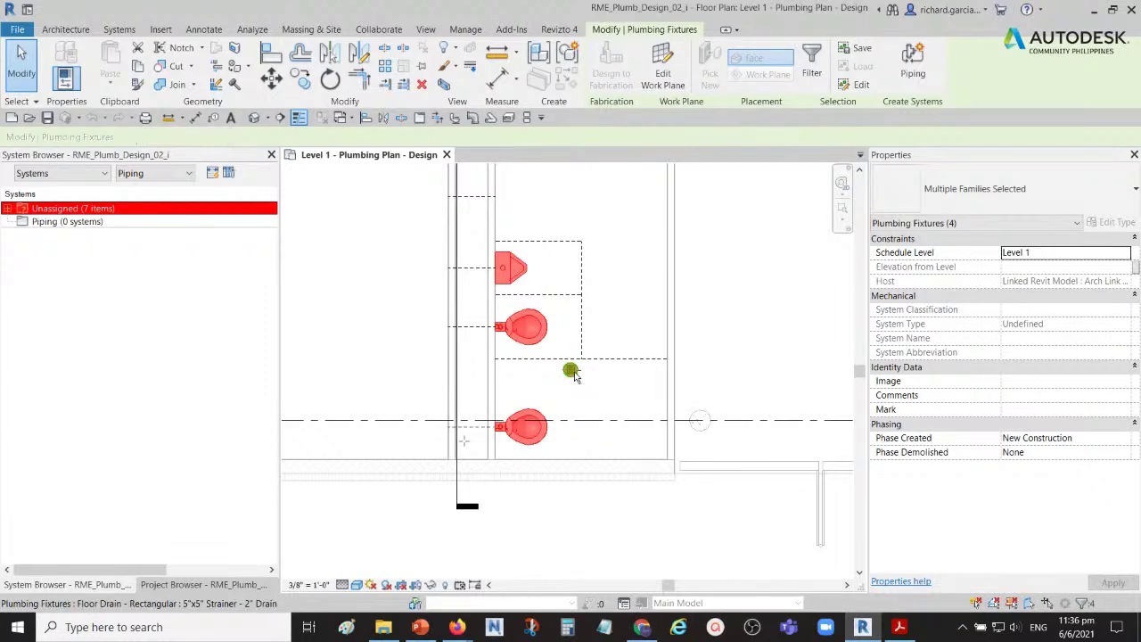
# - Try a Sanitary piping system for just the three fixtures, then cancel it
pyautogui.keyDown('shift'); pyautogui.click(571, 371); pyautogui.keyUp('shift')
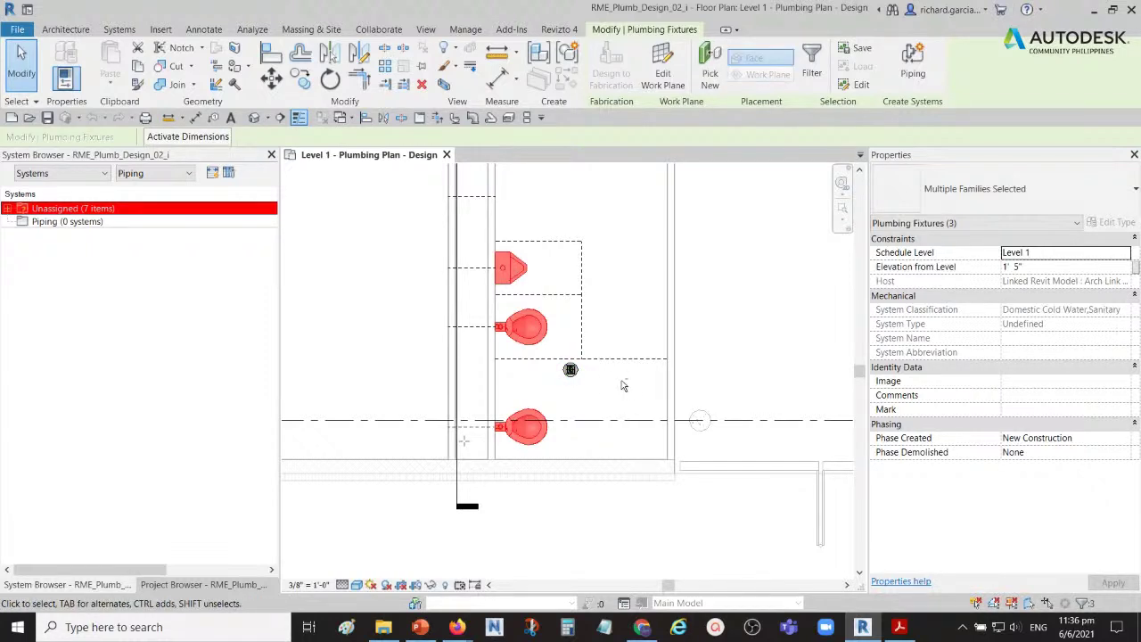
pyautogui.click(919, 64)
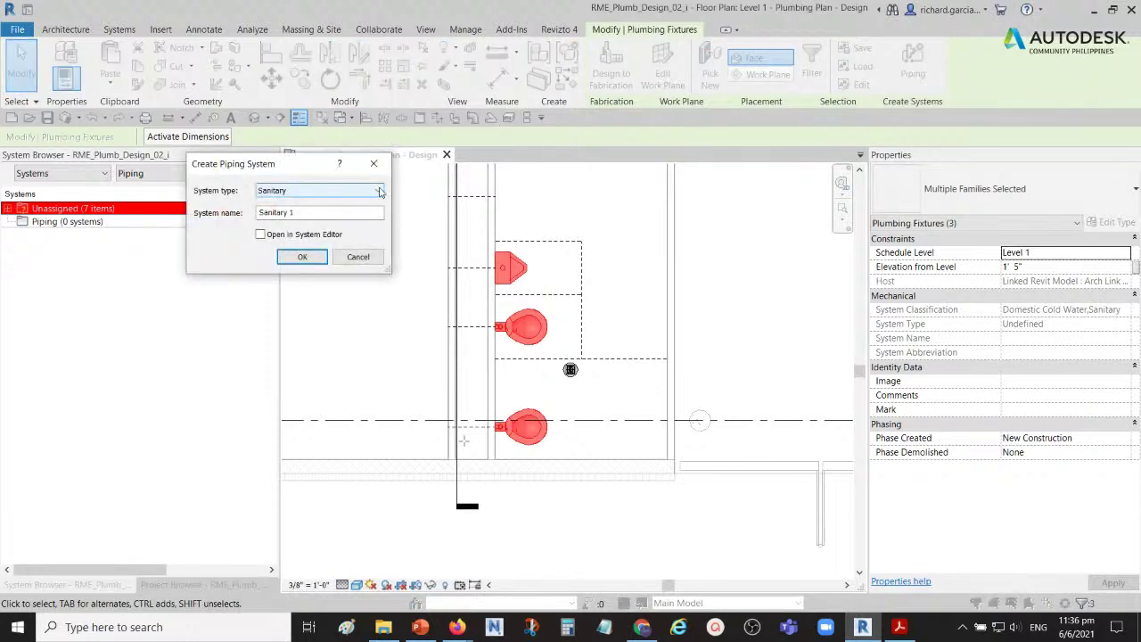
pyautogui.click(375, 190)
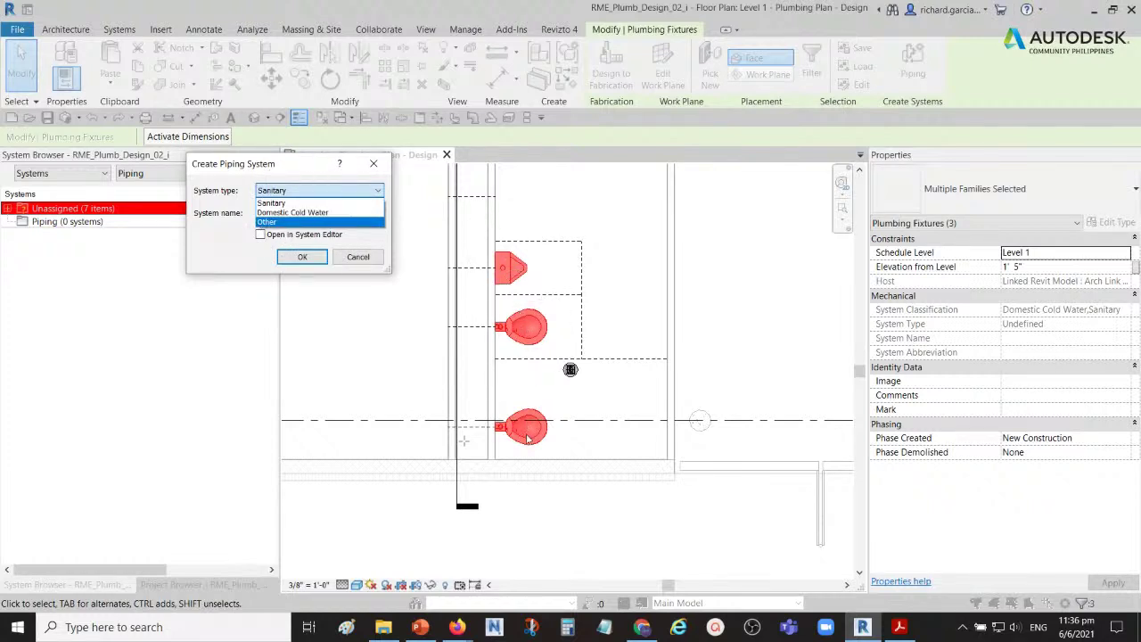
pyautogui.click(358, 258)
pyautogui.click(357, 258)
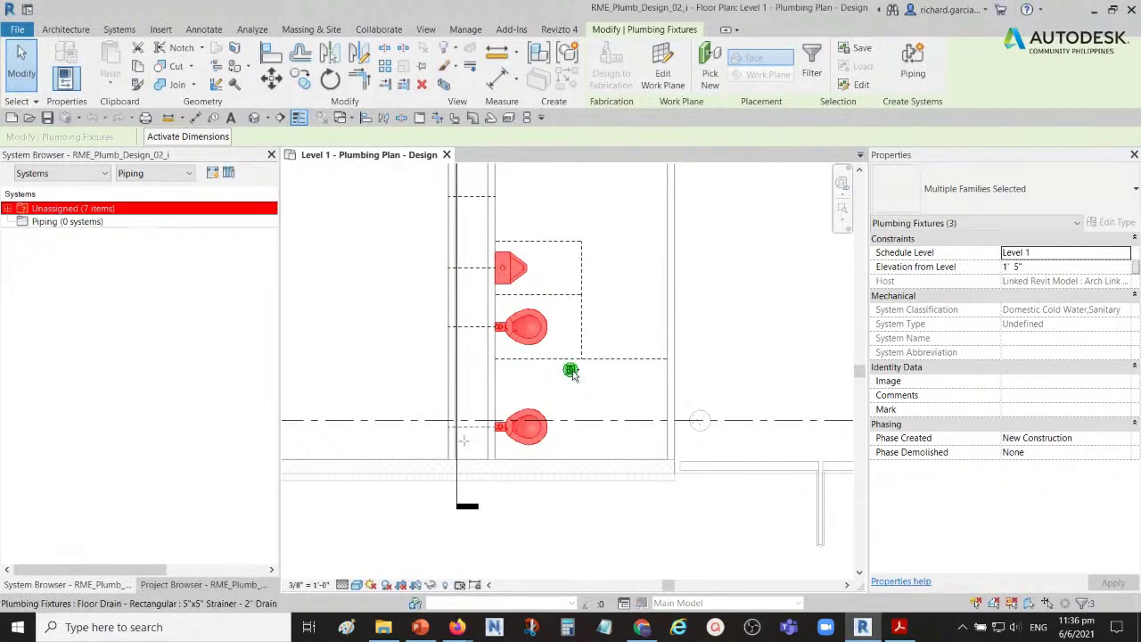
# - Add the floor drain and create a Sanitary system named Sanitary 107 for all four fixtures
pyautogui.keyDown('ctrl'); pyautogui.click(571, 370); pyautogui.keyUp('ctrl')
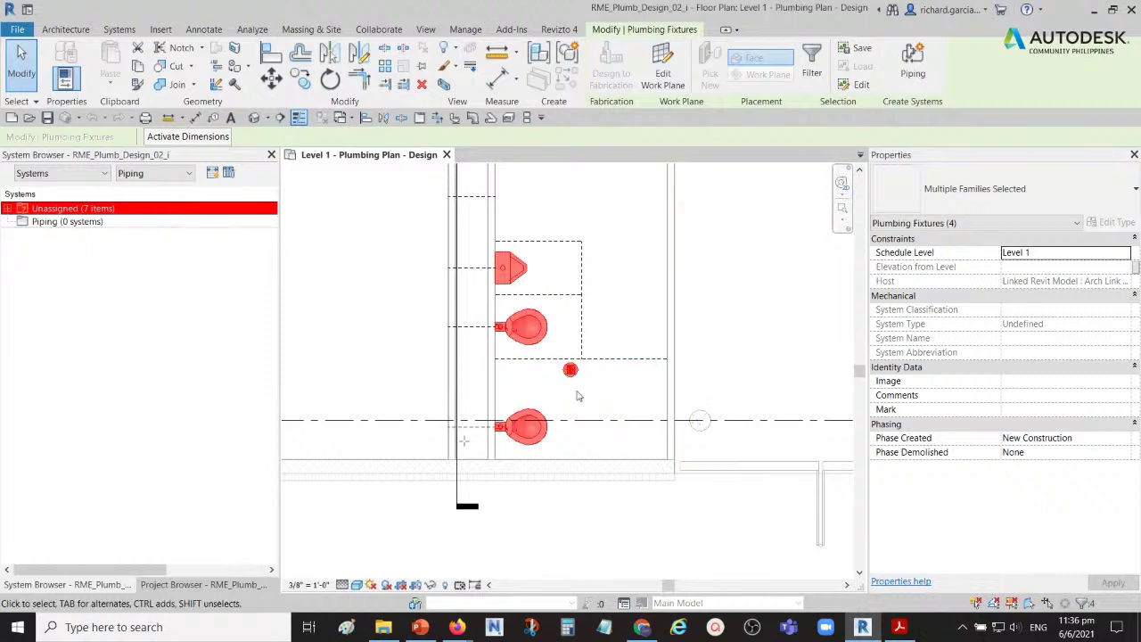
pyautogui.click(913, 61)
pyautogui.click(376, 193)
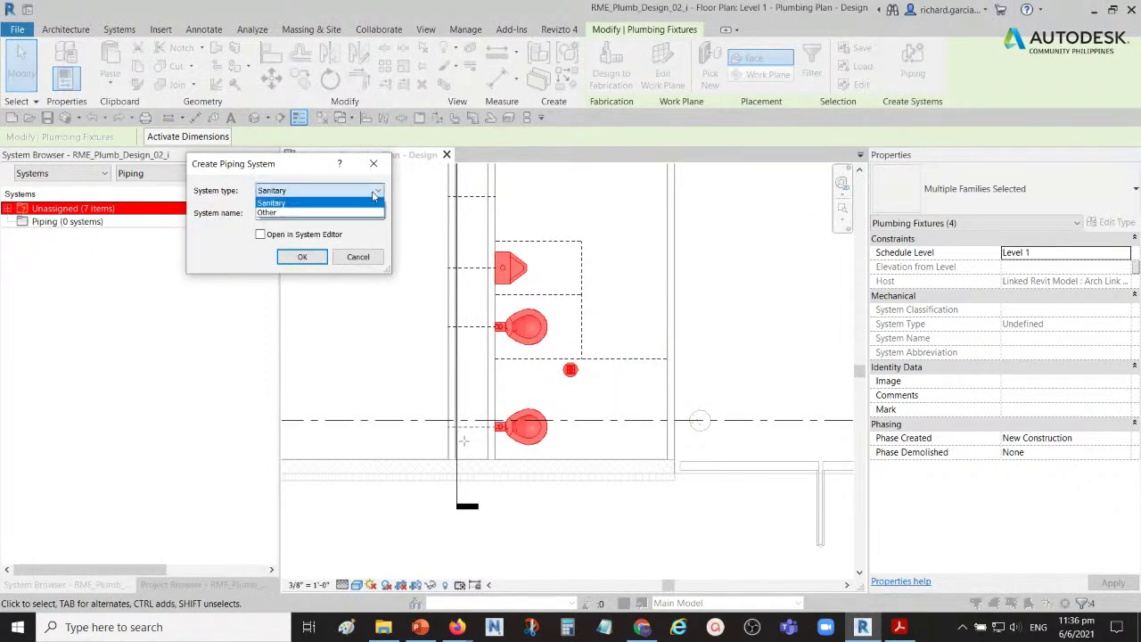
pyautogui.click(374, 195)
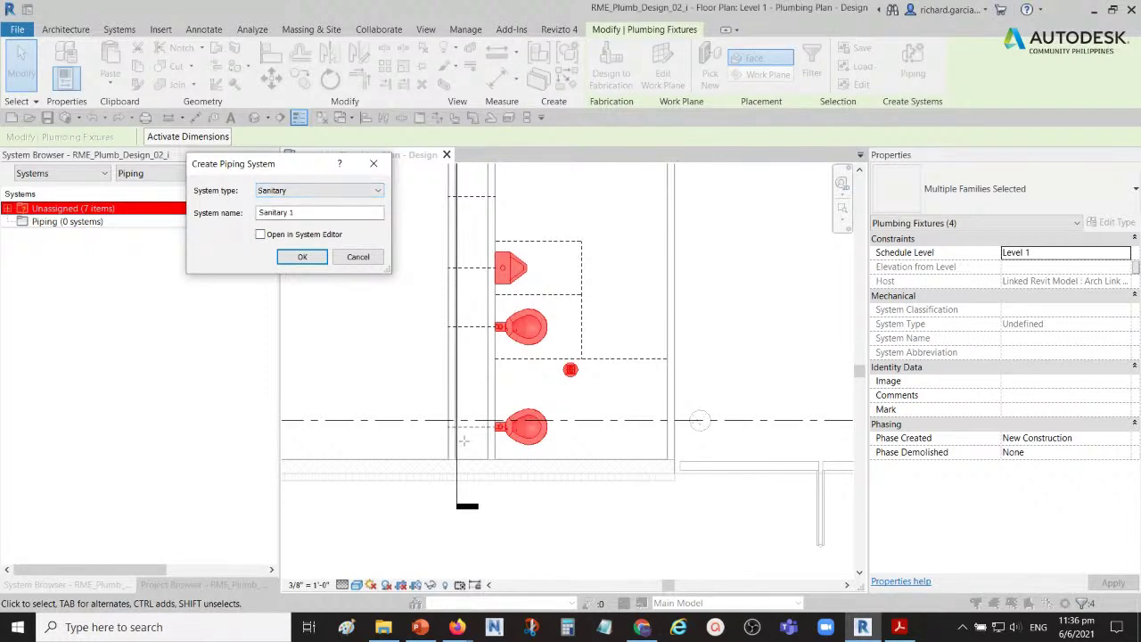
pyautogui.click(310, 213)
pyautogui.click(312, 214)
pyautogui.click(302, 257)
pyautogui.click(53, 217)
pyautogui.click(303, 258)
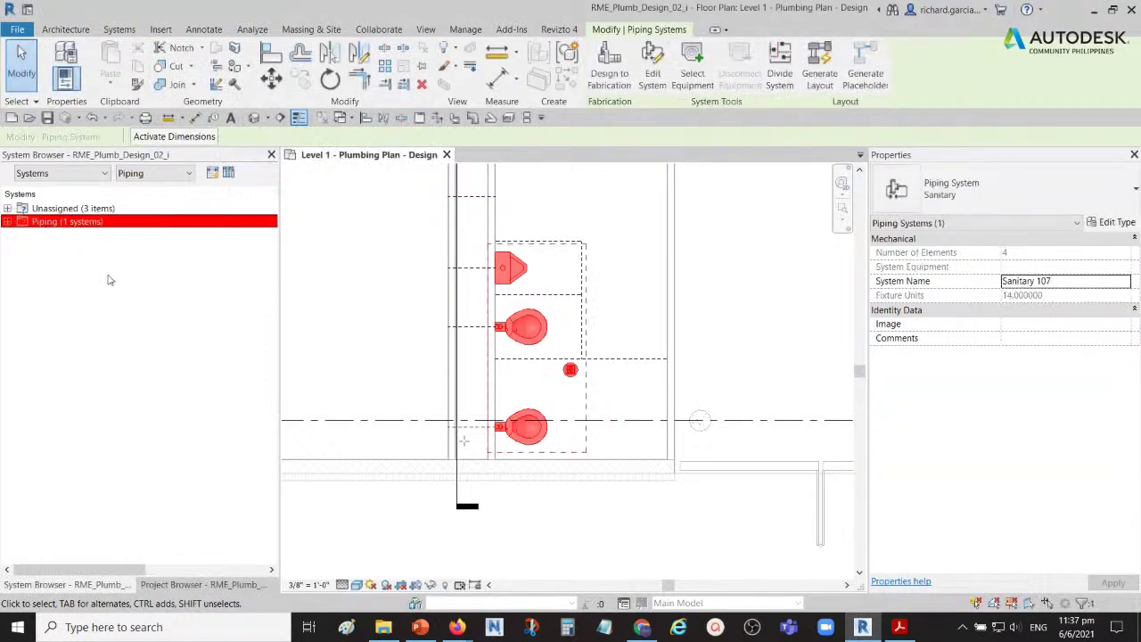
# - Expand Piping > Sanitary to show Sanitary 107 and its four fixtures totalling 14 fixture units
pyautogui.click(60, 234)
pyautogui.click(61, 236)
pyautogui.click(51, 233)
pyautogui.click(8, 222)
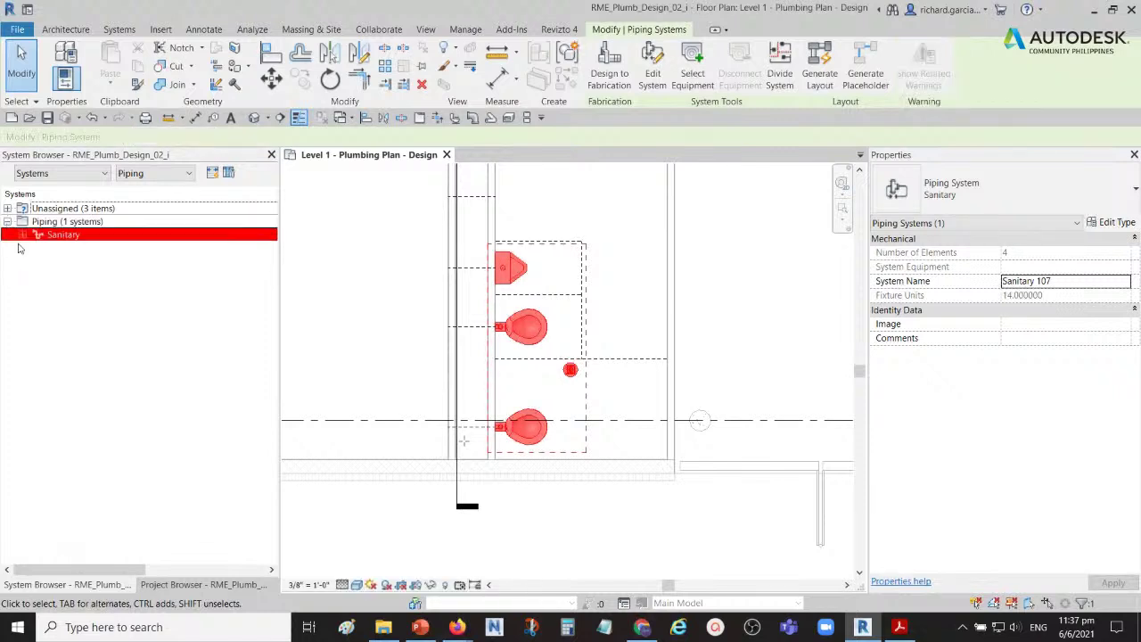
pyautogui.click(68, 240)
pyautogui.click(22, 235)
pyautogui.doubleClick(89, 250)
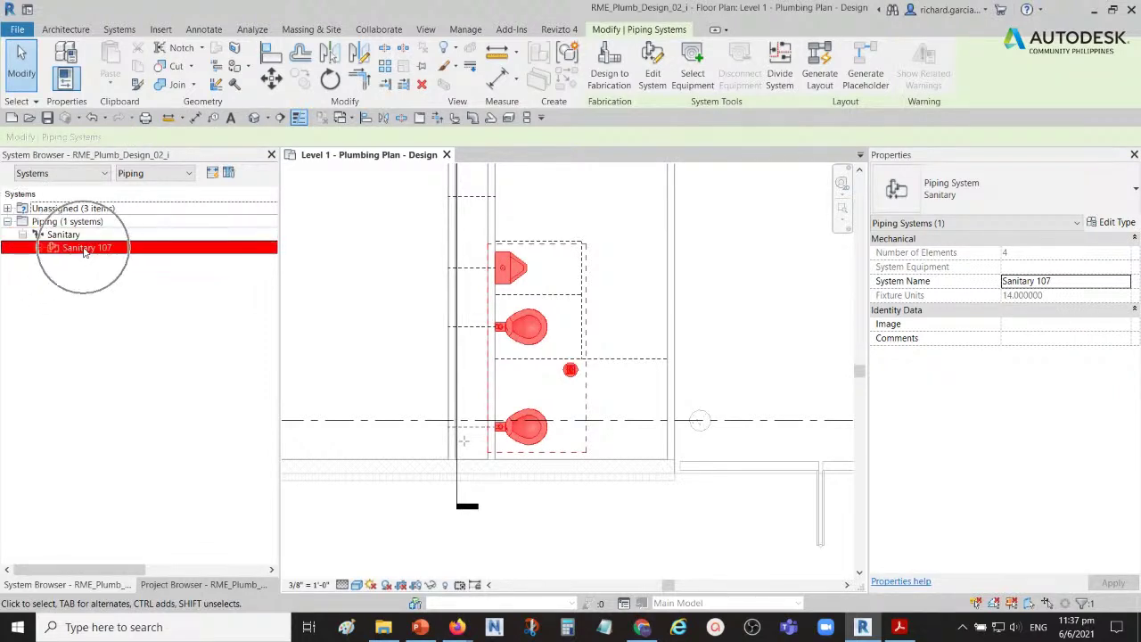
# - Expand Sanitary 107 and review its two water closets, urinal and floor drain
pyautogui.click(114, 390)
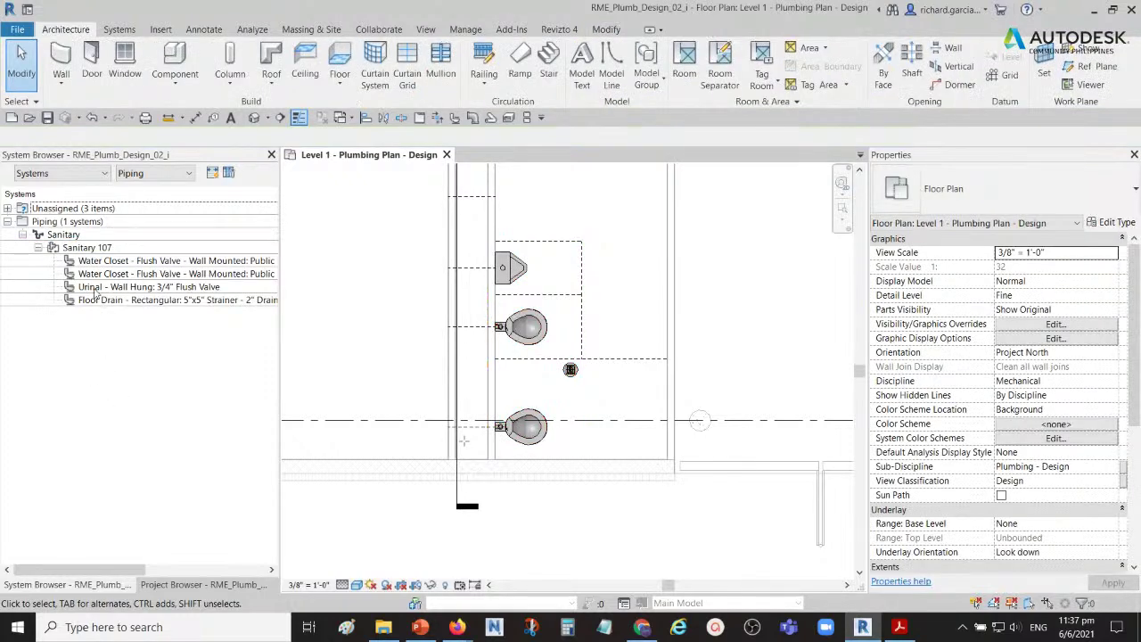
pyautogui.click(43, 228)
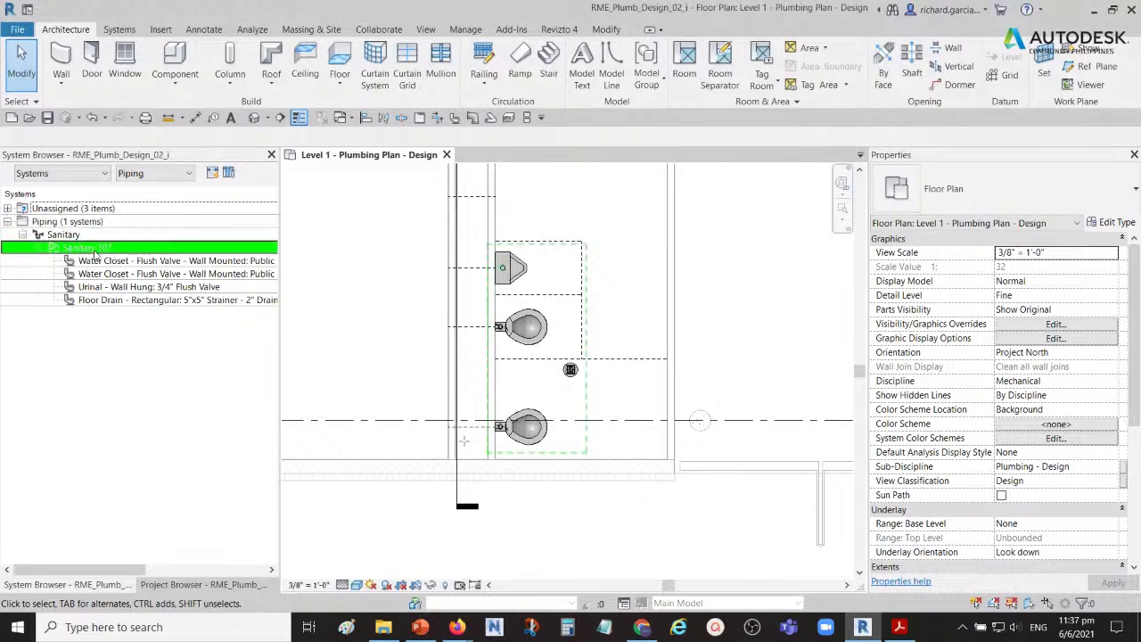
pyautogui.click(123, 261)
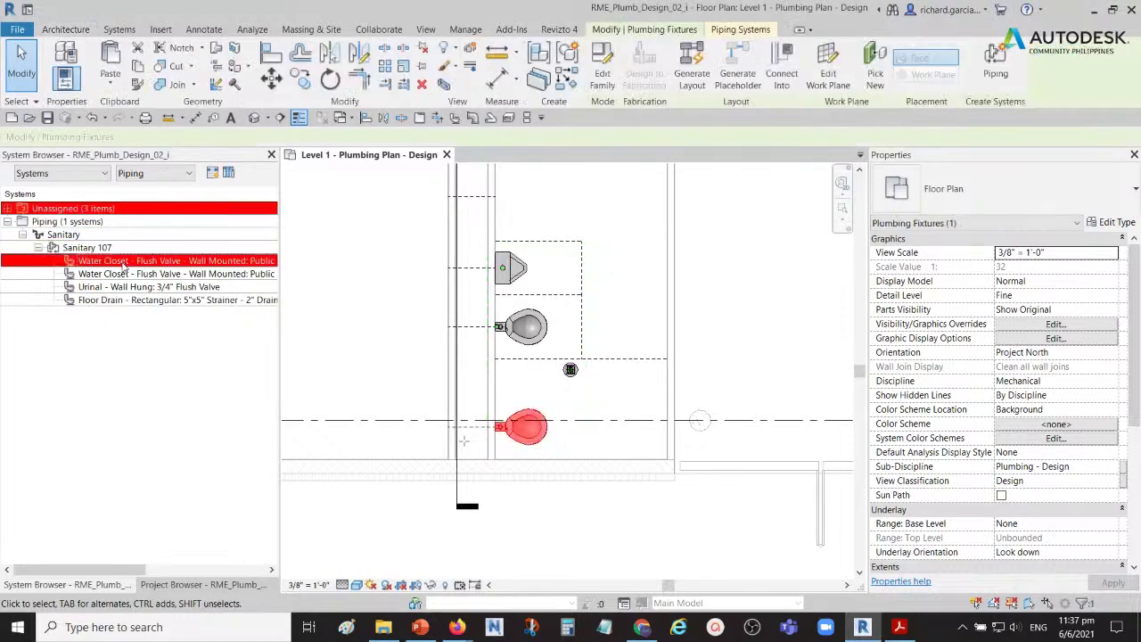
pyautogui.click(125, 274)
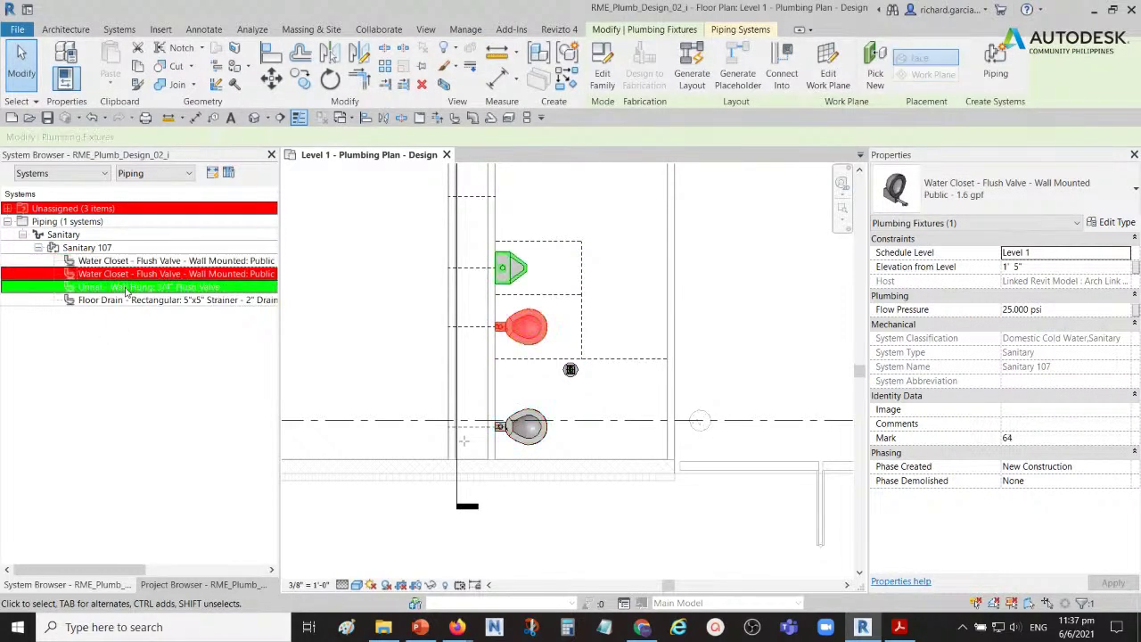
pyautogui.click(125, 287)
pyautogui.click(128, 301)
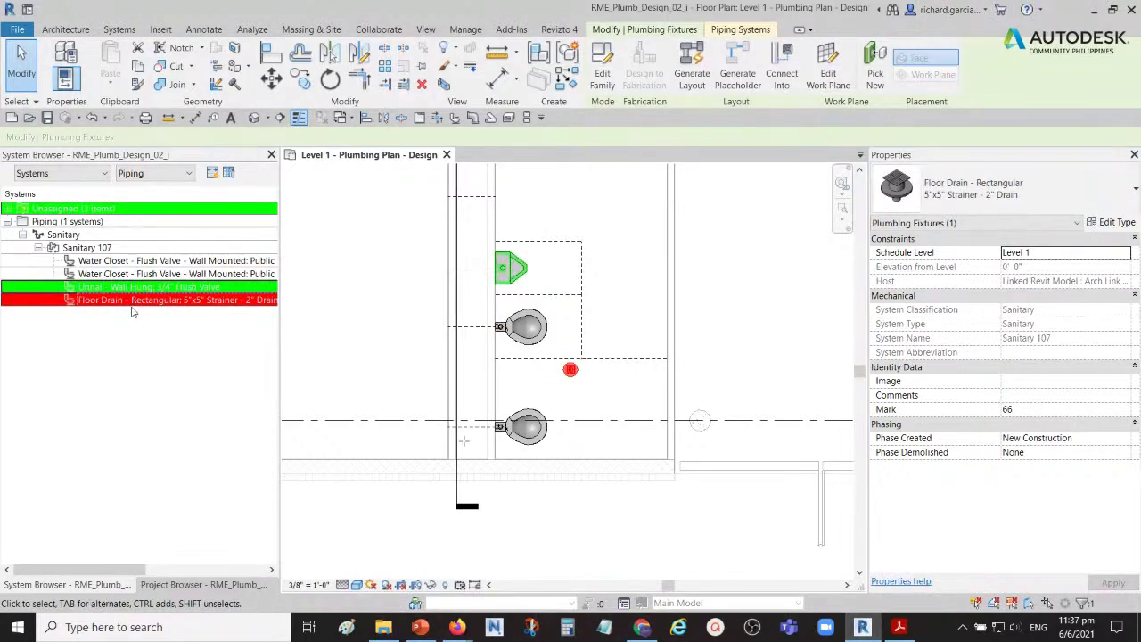
pyautogui.click(128, 260)
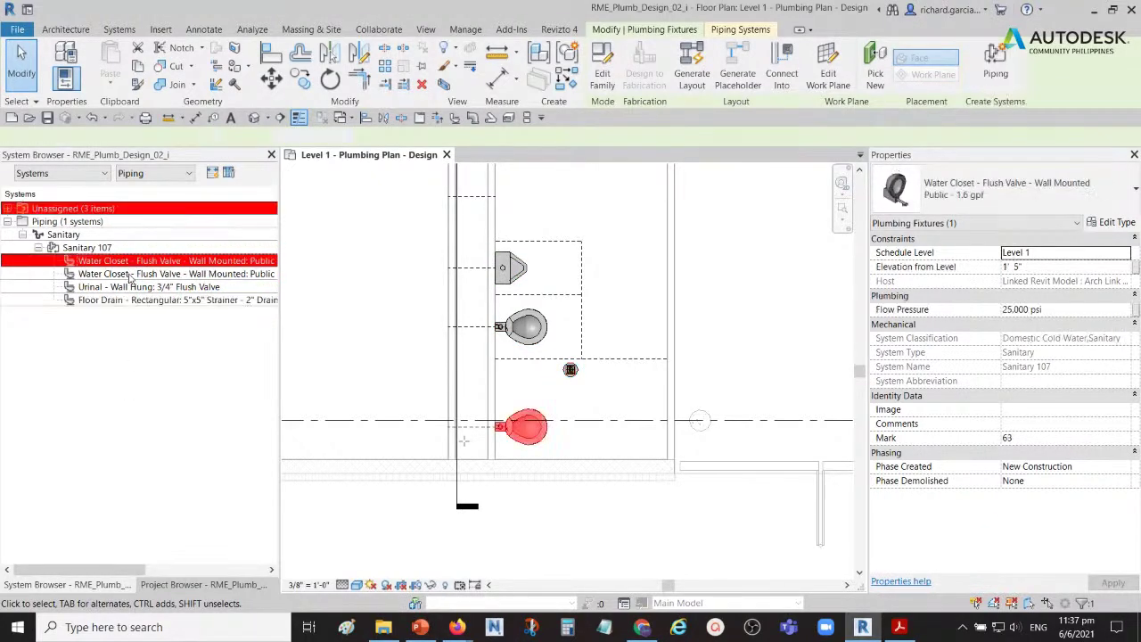
pyautogui.click(130, 275)
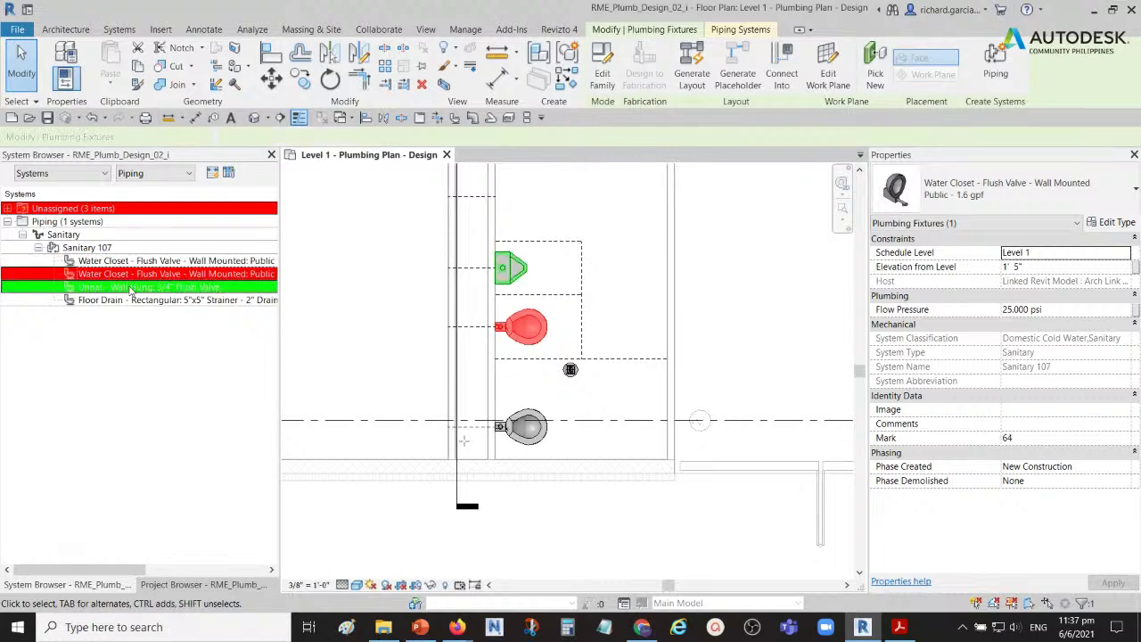
# - Re-examine the first water closet and the floor drain in the System Browser
pyautogui.click(113, 263)
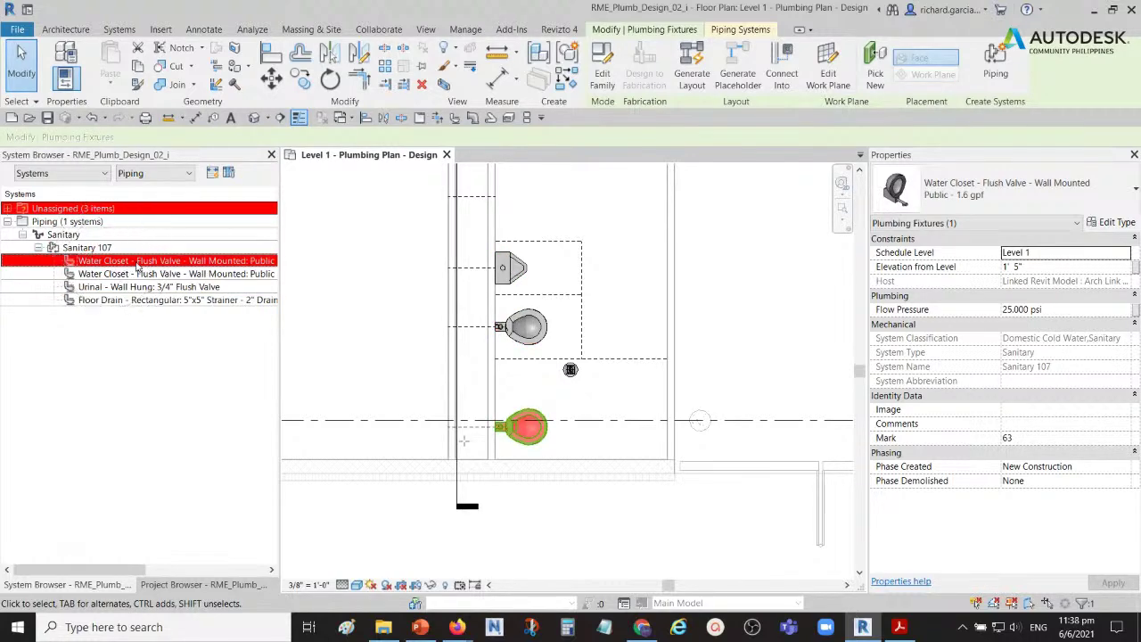
pyautogui.click(76, 212)
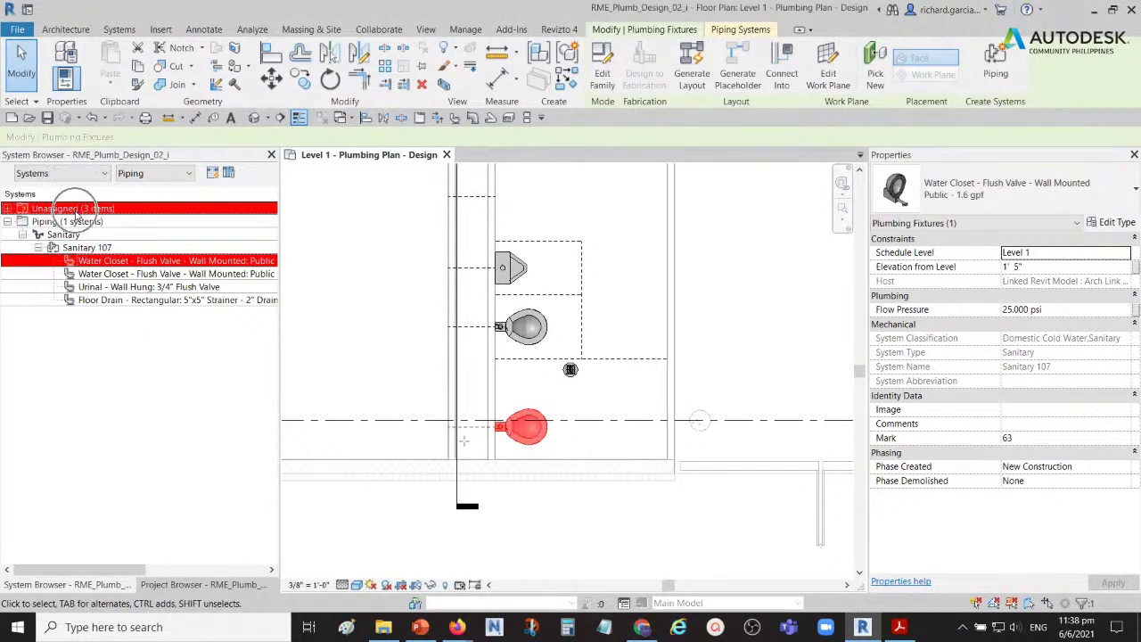
pyautogui.click(134, 262)
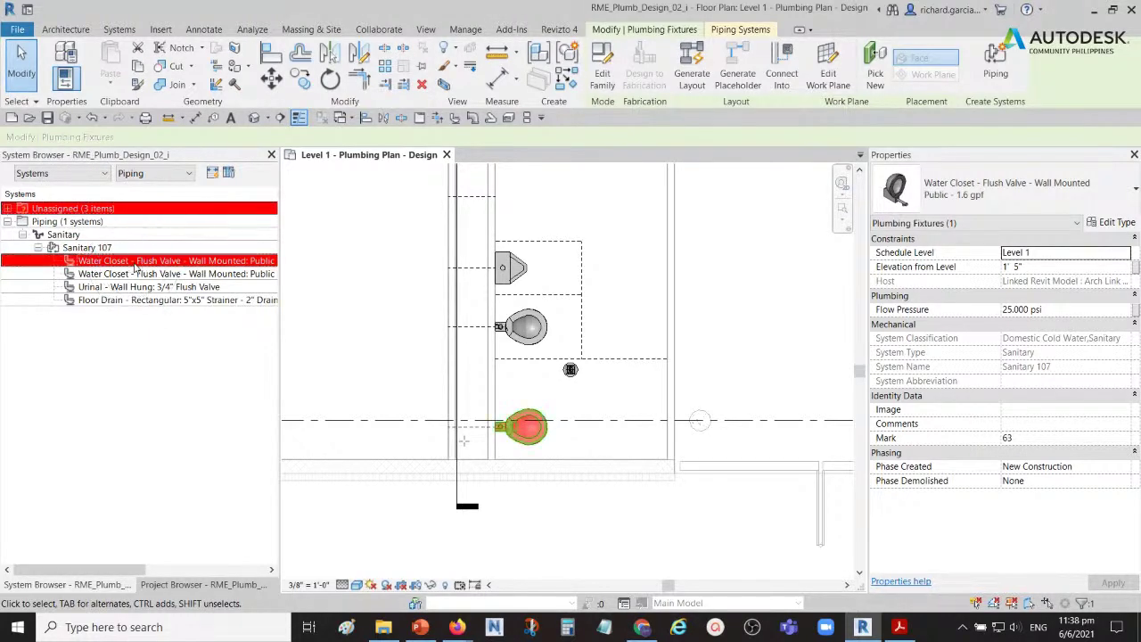
pyautogui.click(133, 260)
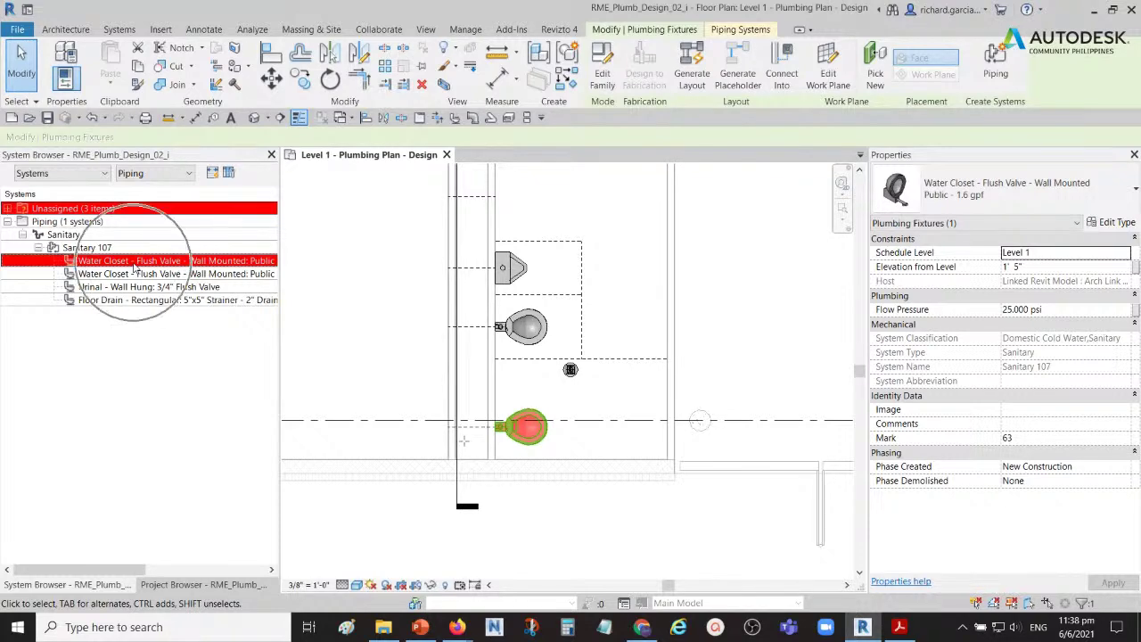
pyautogui.click(69, 210)
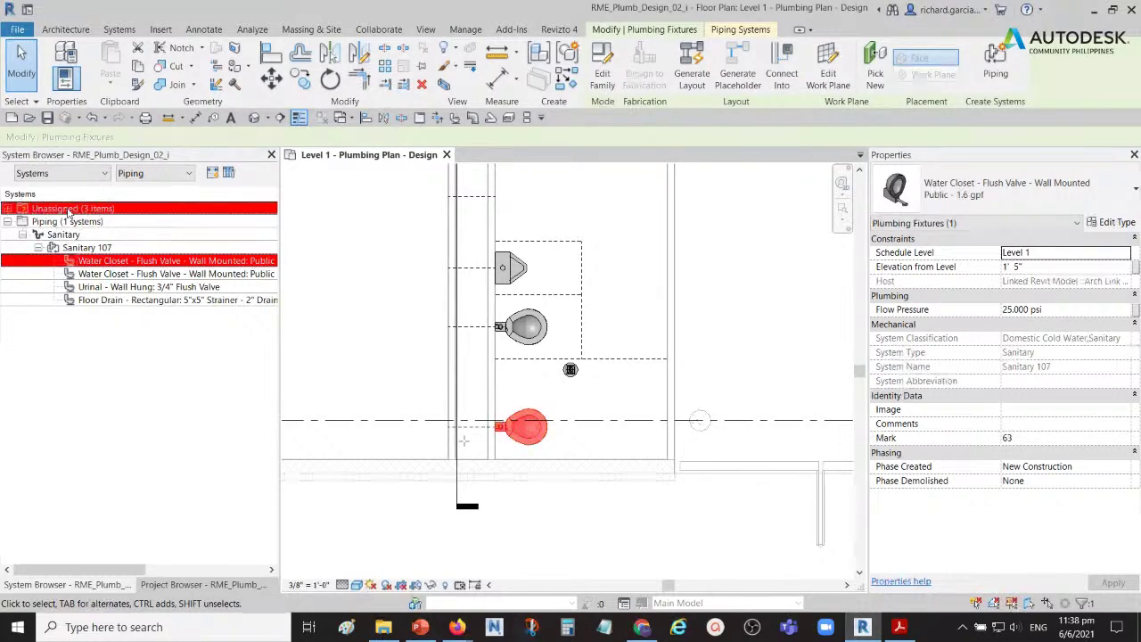
pyautogui.click(68, 211)
pyautogui.click(115, 264)
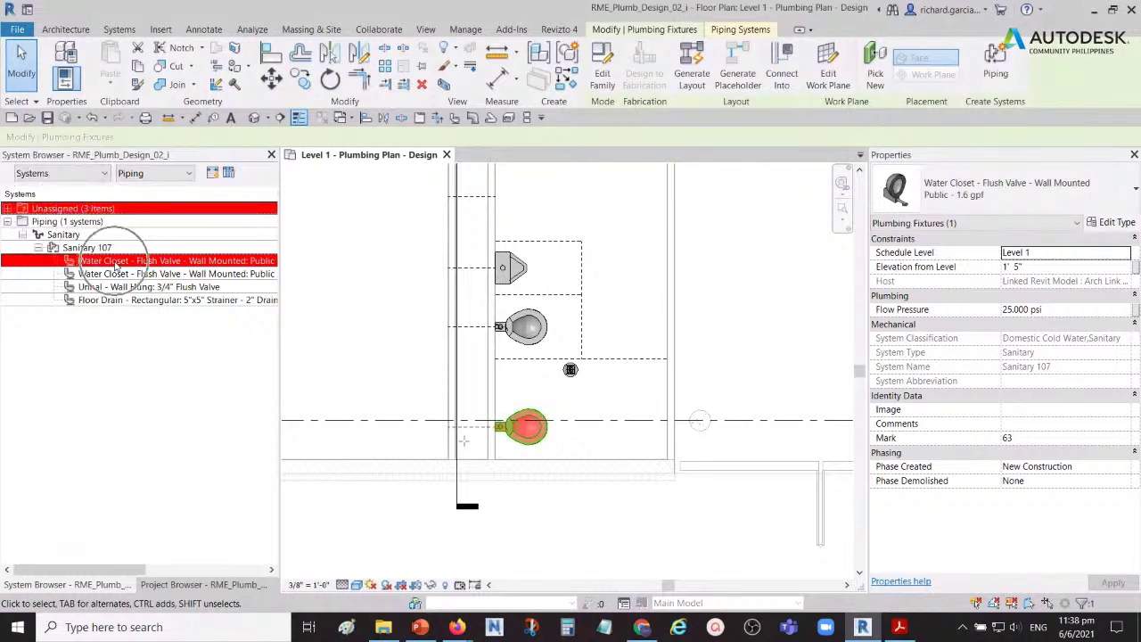
pyautogui.click(116, 266)
pyautogui.click(116, 267)
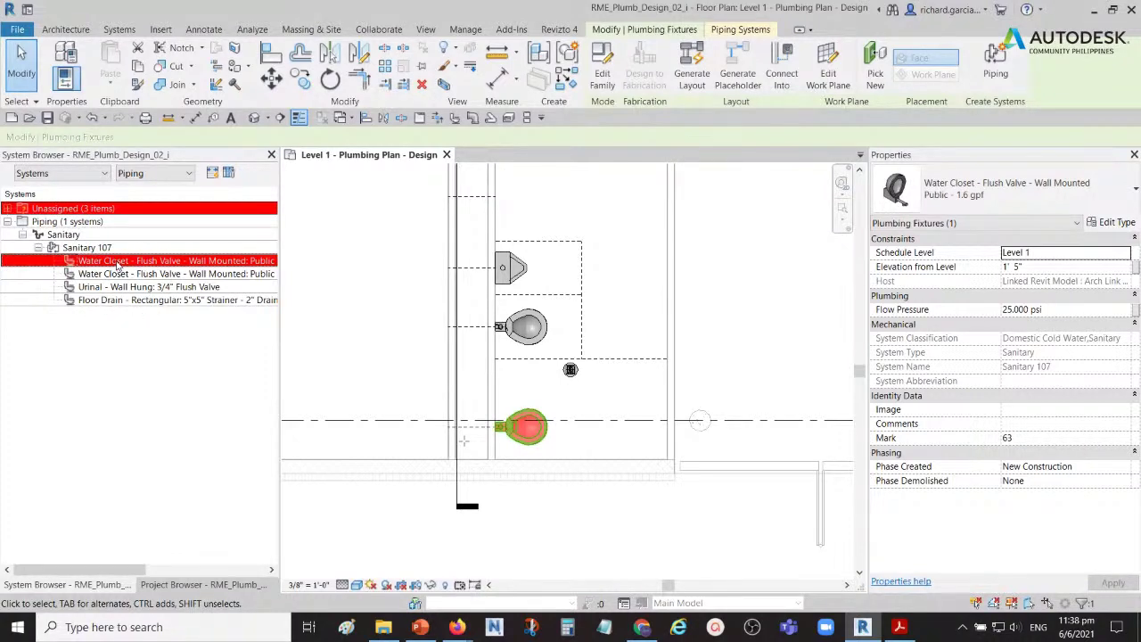
pyautogui.click(61, 209)
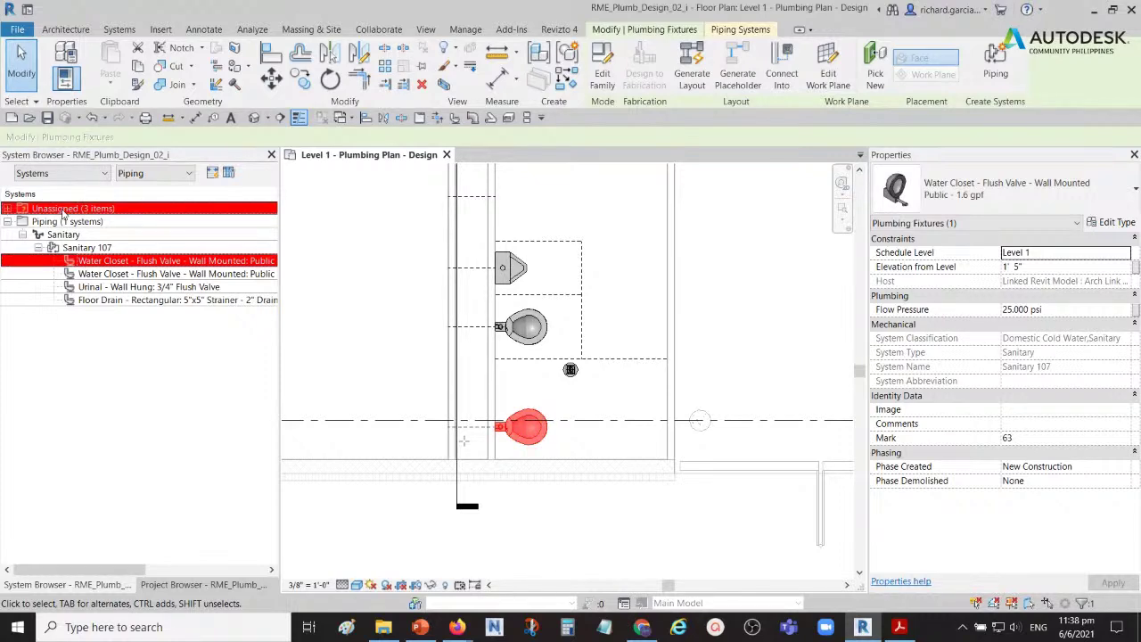
pyautogui.click(114, 303)
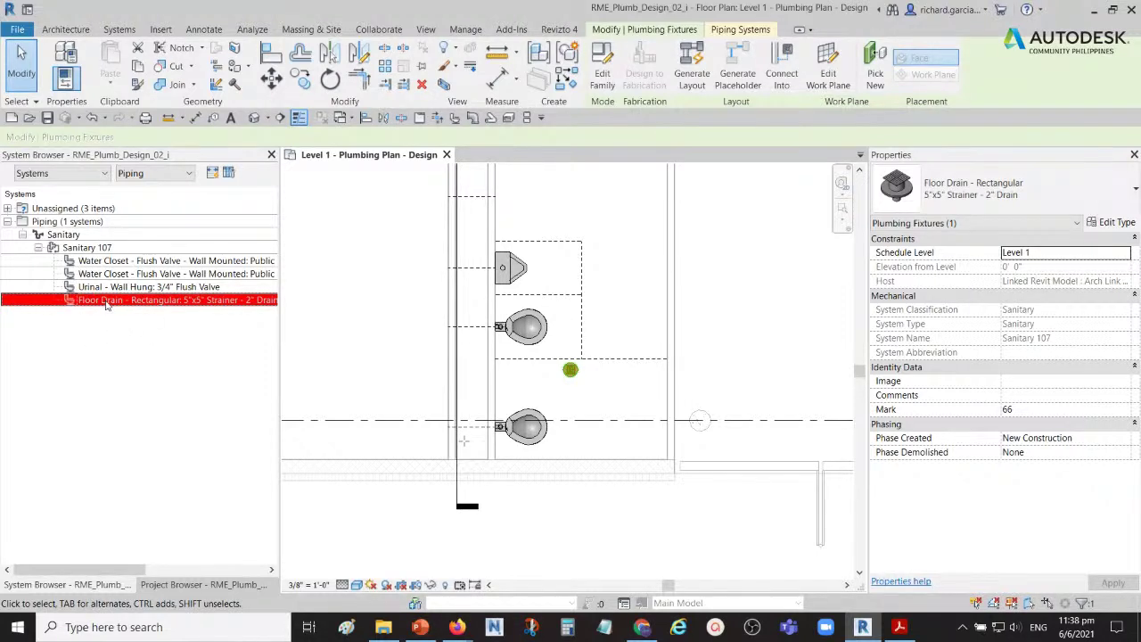
# - Step through both water closets, the urinal and the floor drain once more
pyautogui.click(83, 213)
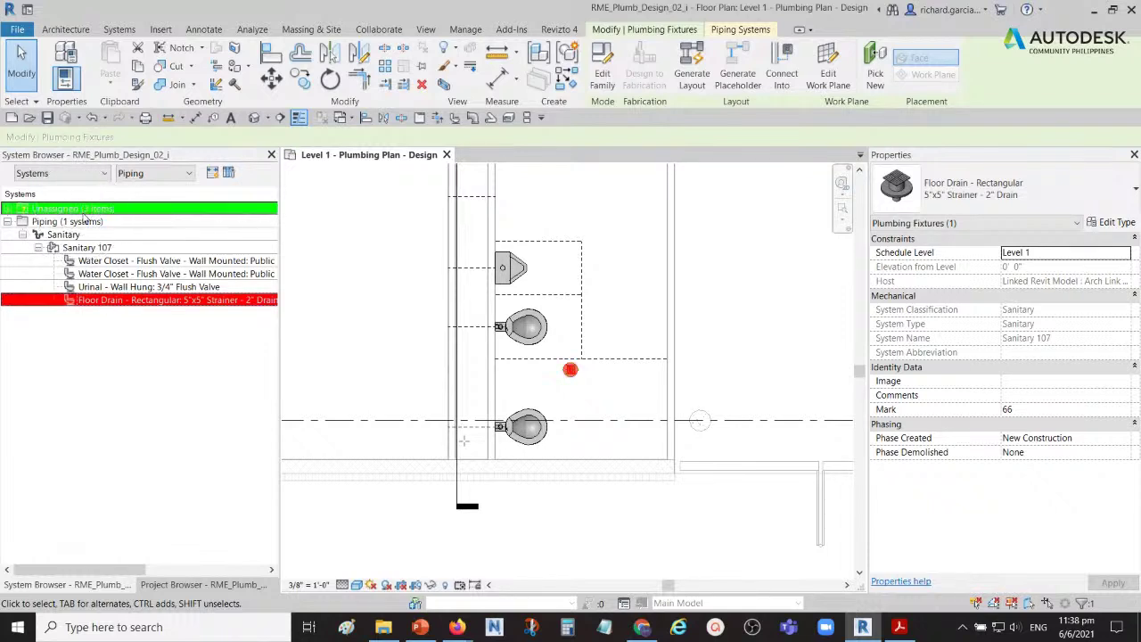
pyautogui.click(157, 261)
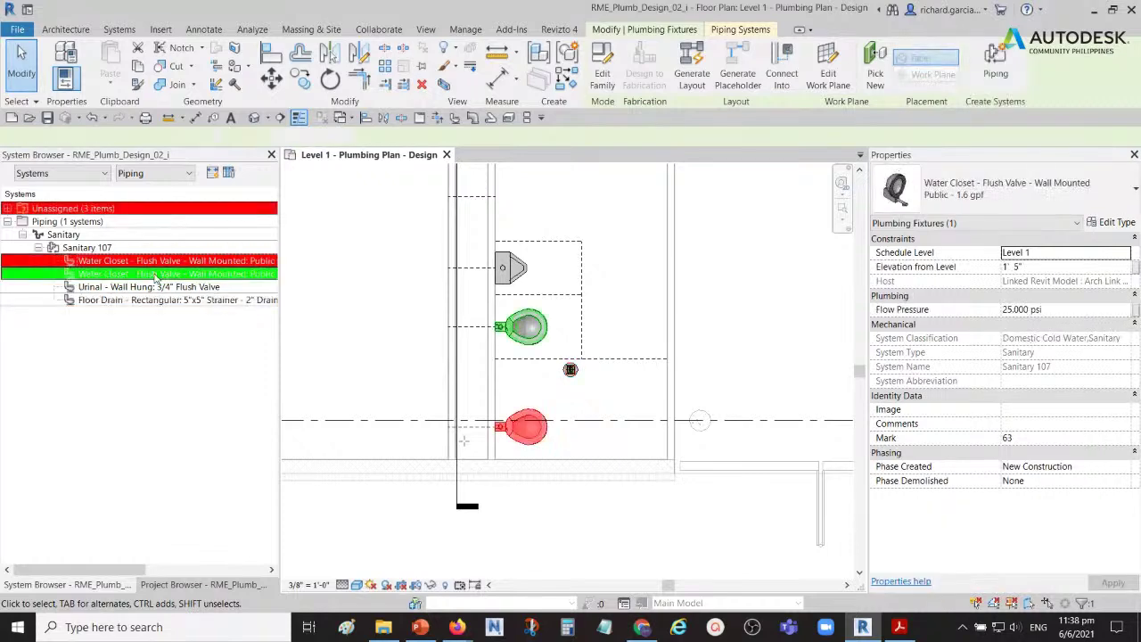
pyautogui.click(157, 276)
pyautogui.click(159, 287)
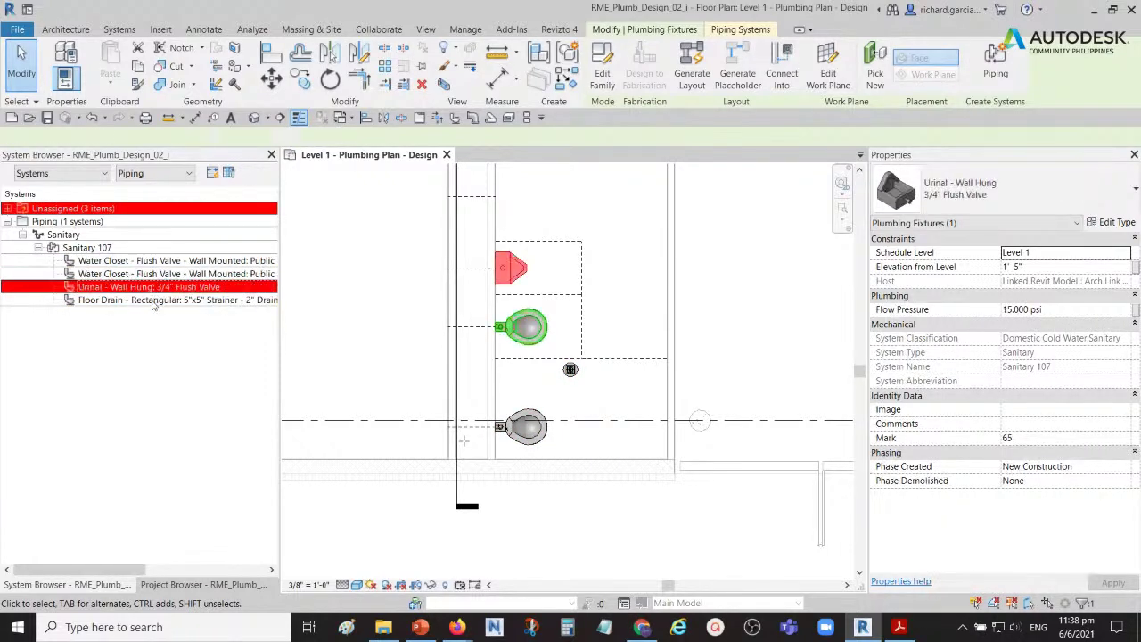
pyautogui.click(152, 301)
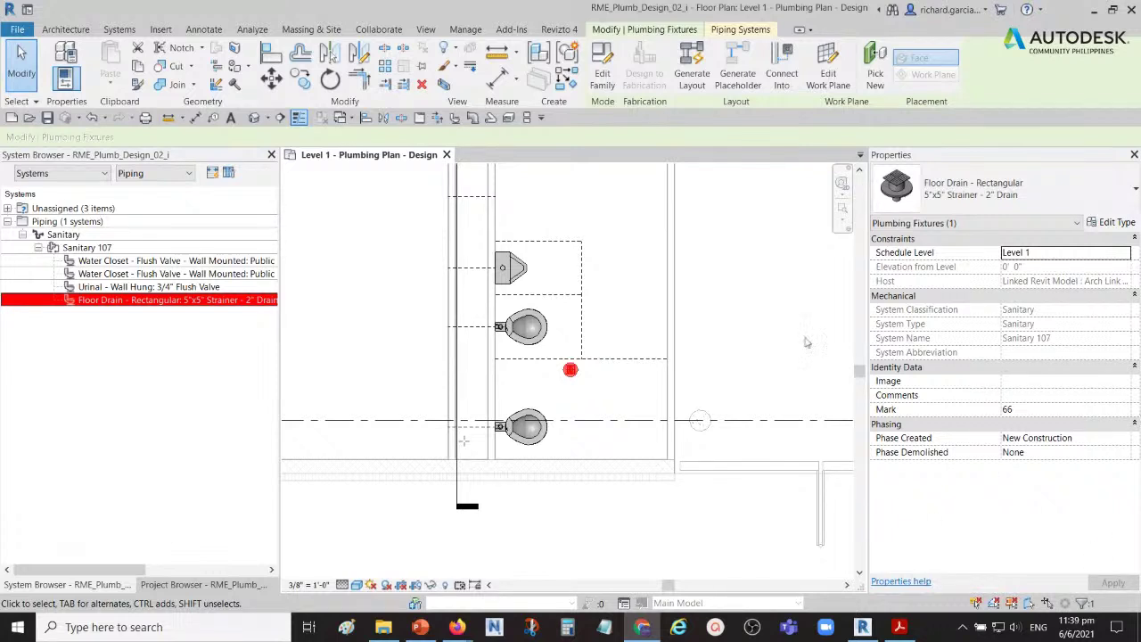
pyautogui.click(733, 360)
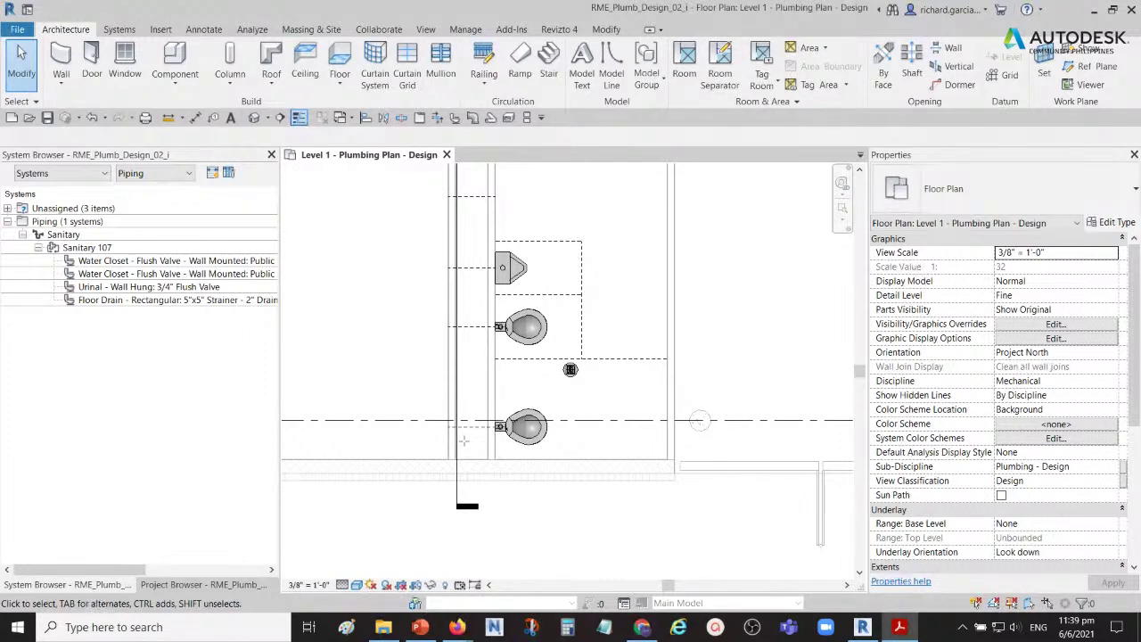
pyautogui.click(28, 68)
pyautogui.click(27, 69)
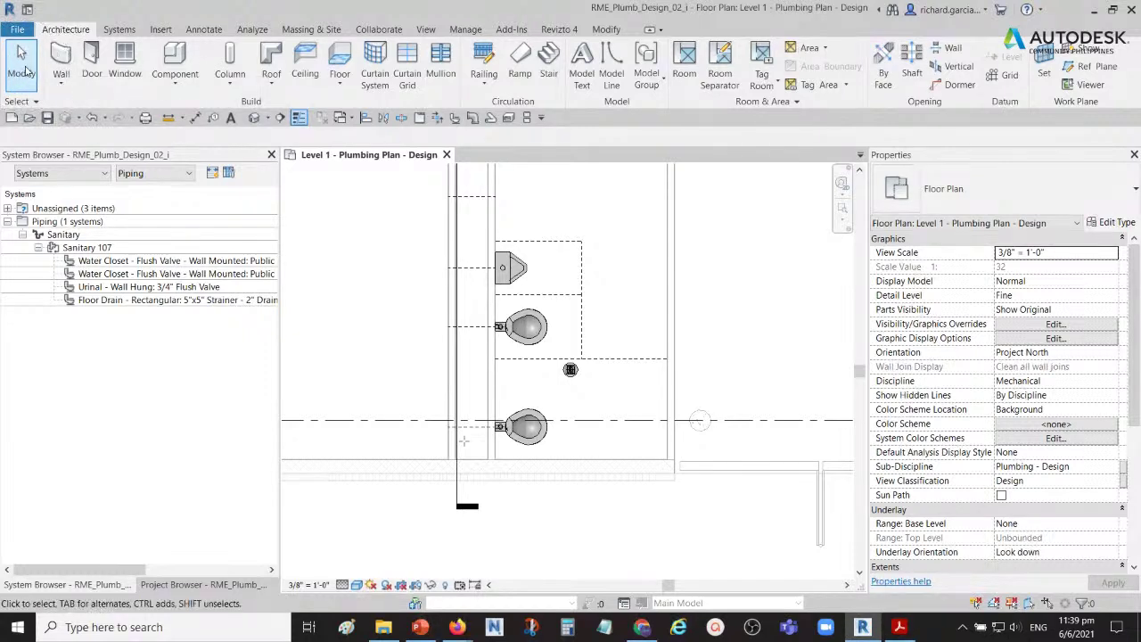
pyautogui.click(28, 70)
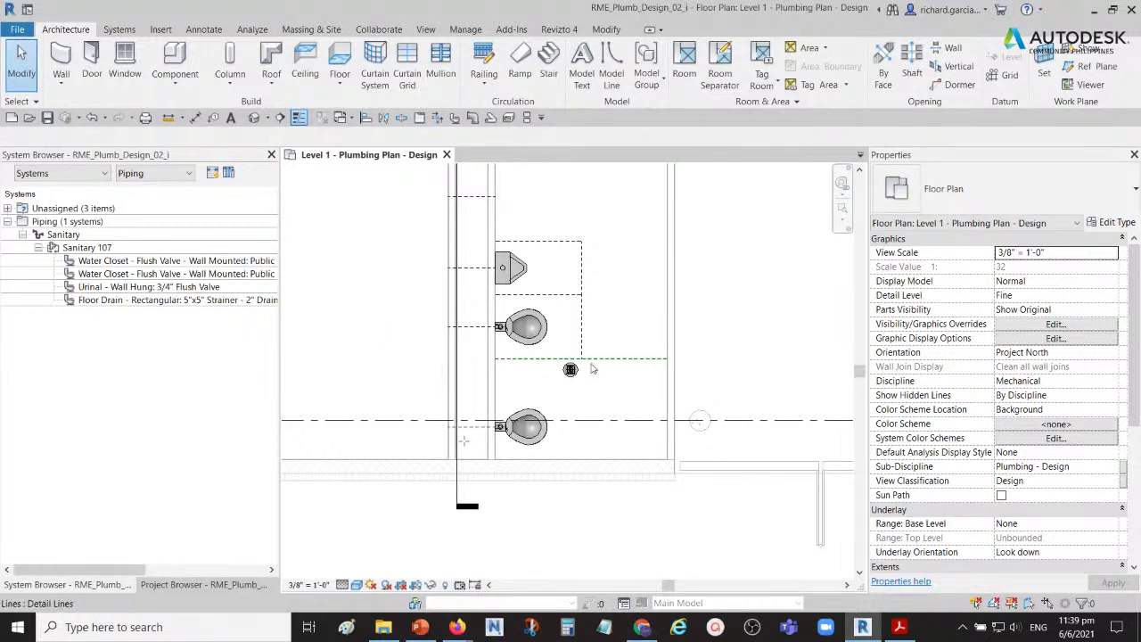
# - Show Sanitary 107's fixtures and inspect the upper water closet, urinal and floor drain
pyautogui.moveTo(568, 357); pyautogui.dragTo(576, 321, button='middle')
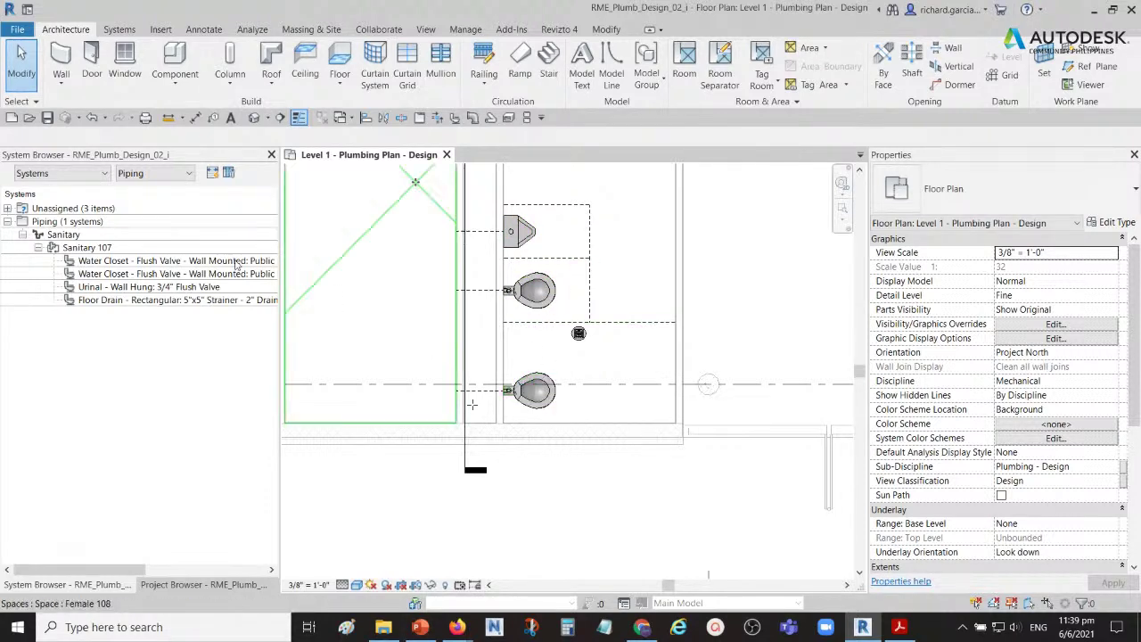
pyautogui.click(89, 252)
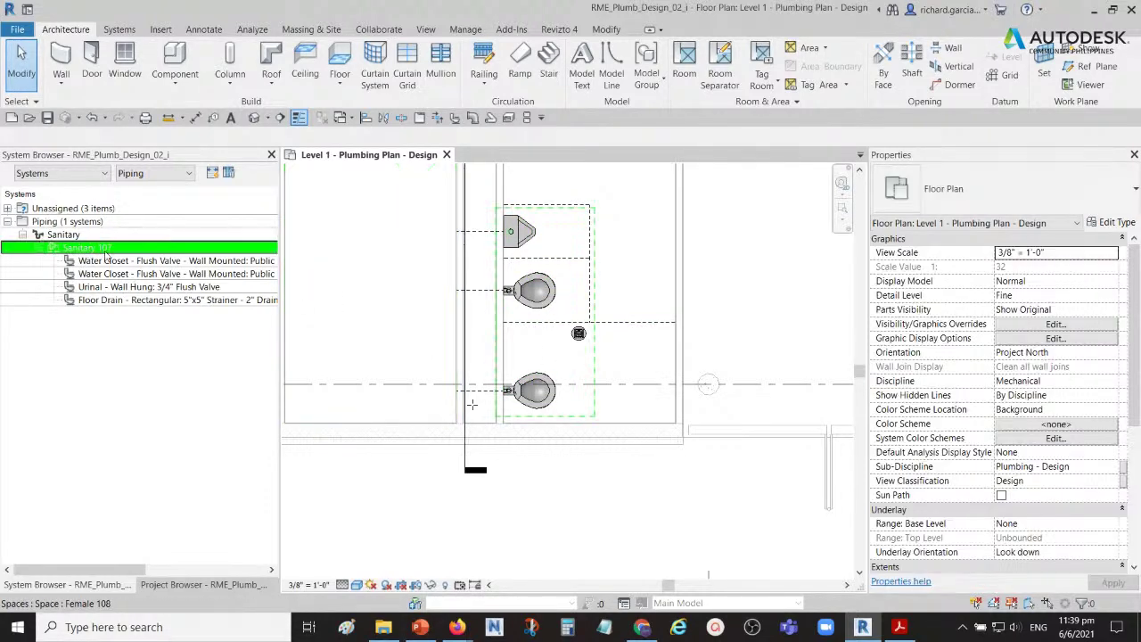
pyautogui.click(546, 304)
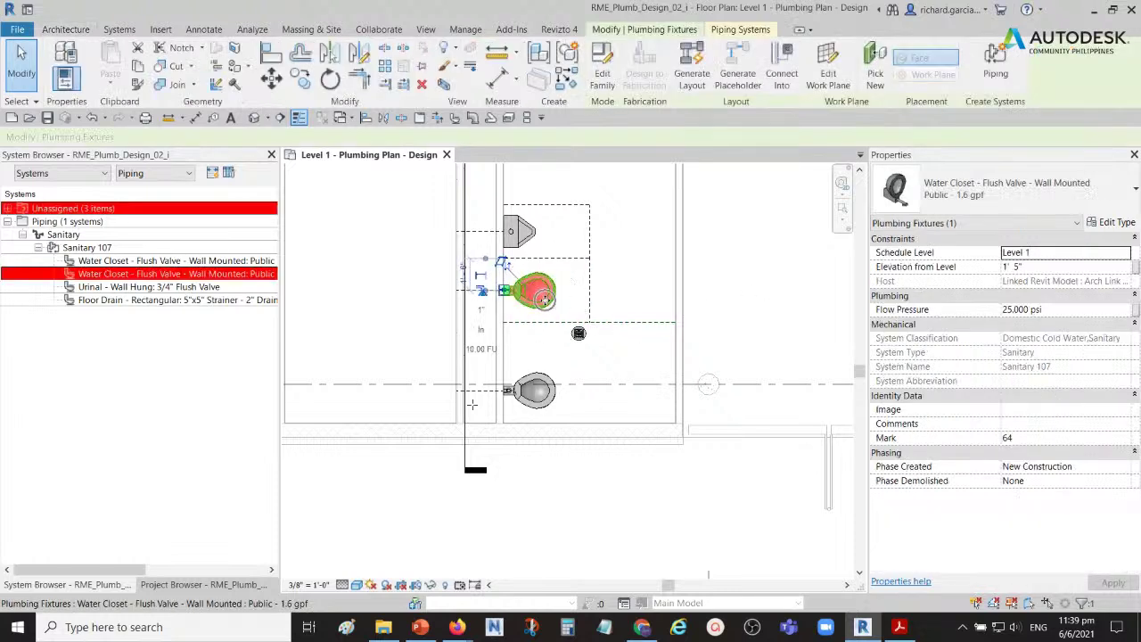
pyautogui.click(529, 236)
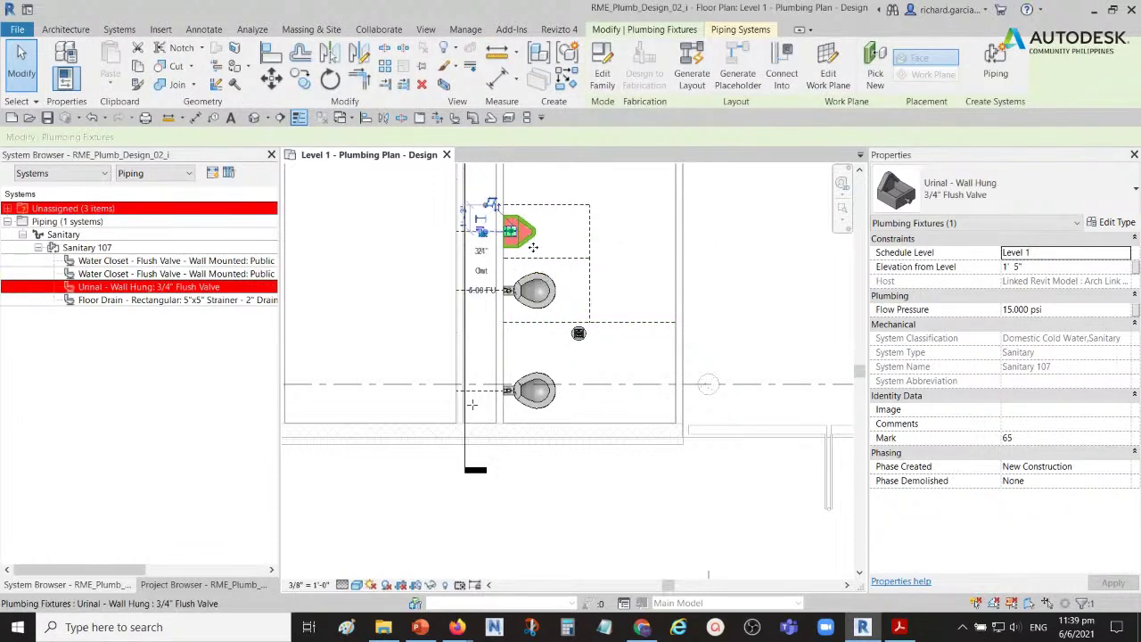
pyautogui.click(579, 333)
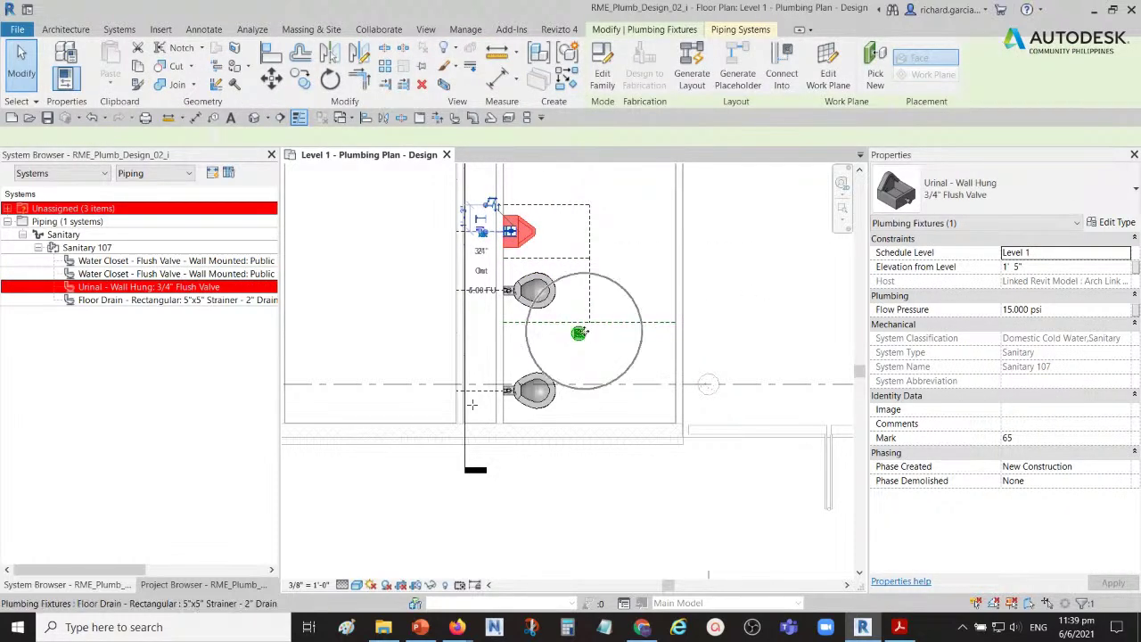
# - Select the lower water closet and start Generate Layout for its system
pyautogui.click(548, 378)
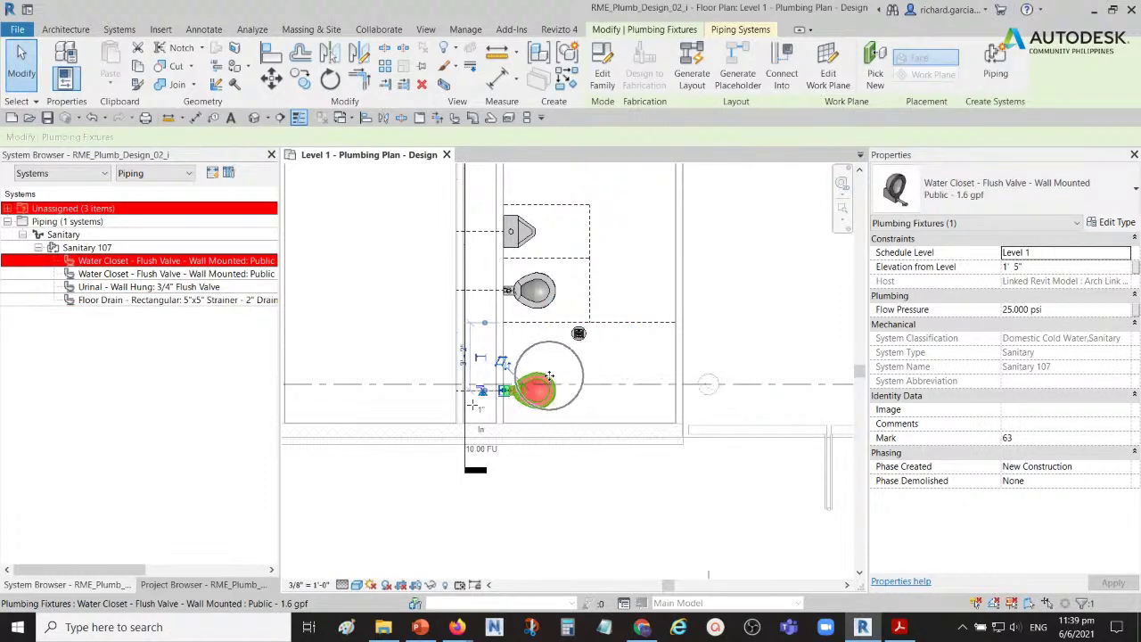
pyautogui.moveTo(720, 287); pyautogui.dragTo(677, 373, button='middle')
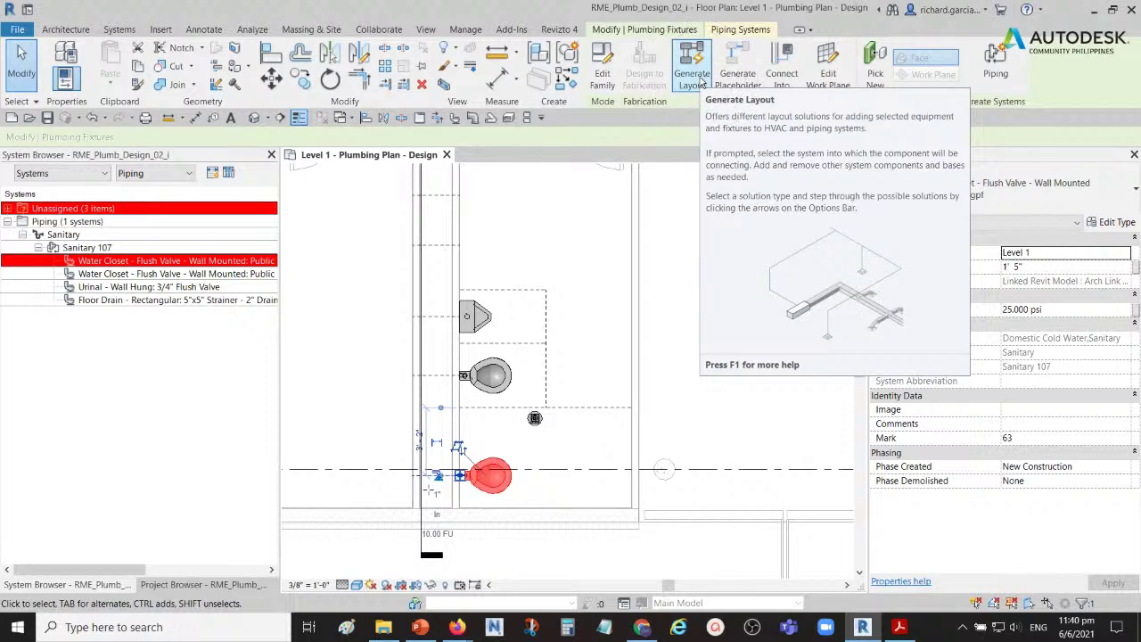
pyautogui.click(700, 80)
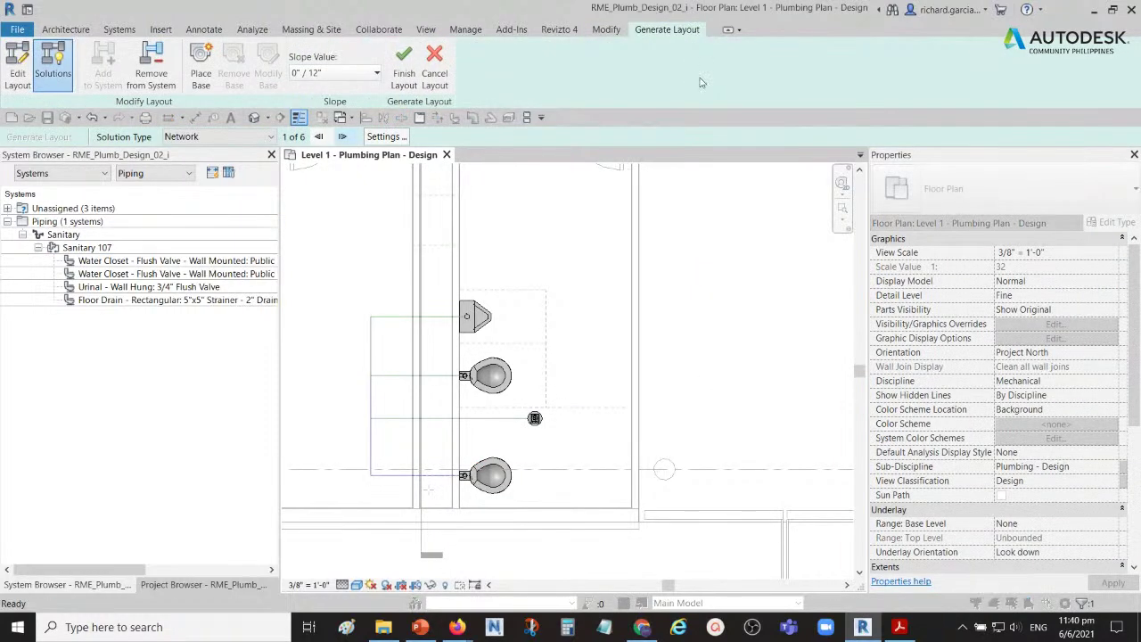
# - Pan to view proposed network solution 1 of 6 at 0"/12" slope
pyautogui.moveTo(528, 350); pyautogui.dragTo(593, 272, button='middle')
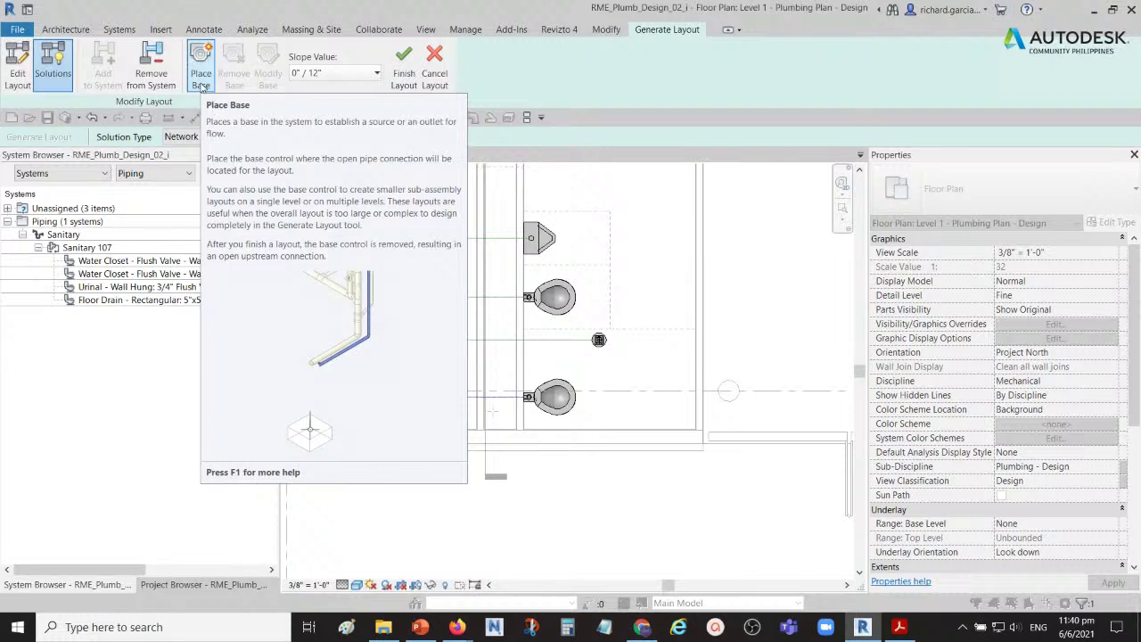
# - Place a layout base at the line midpoint below the lower water closet
pyautogui.click(201, 80)
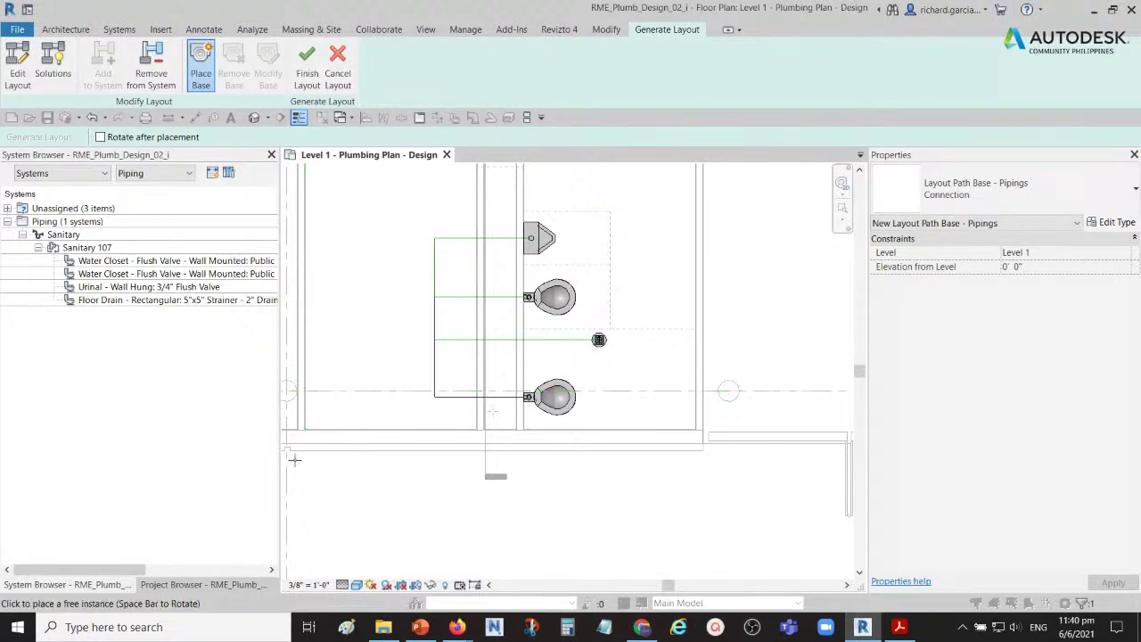
pyautogui.scroll(5, 502, 410)
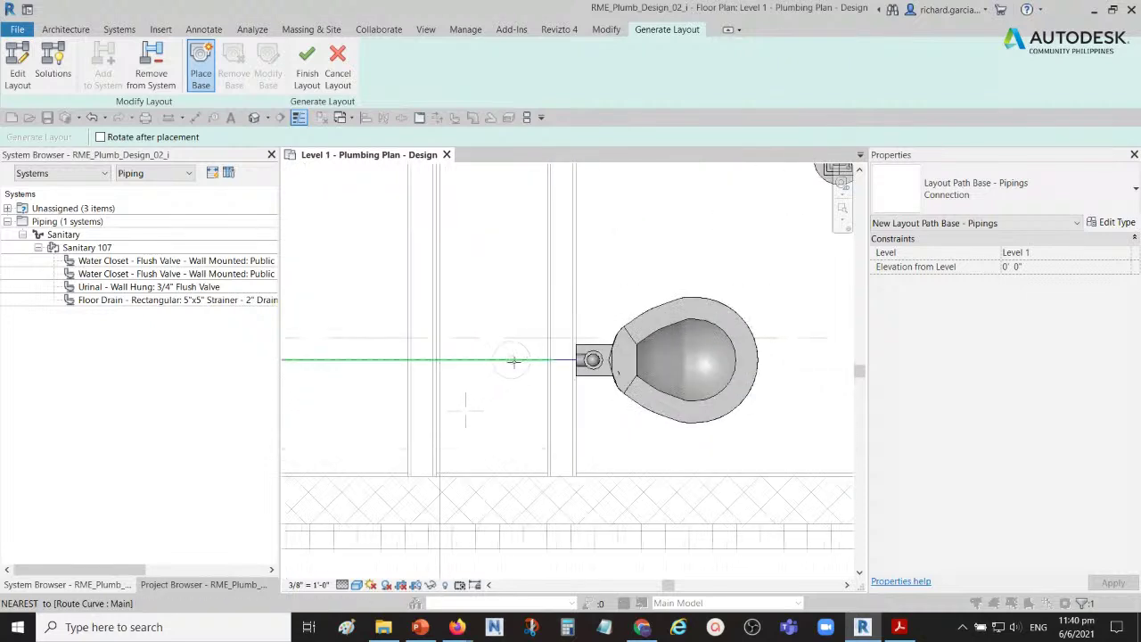
pyautogui.click(466, 409)
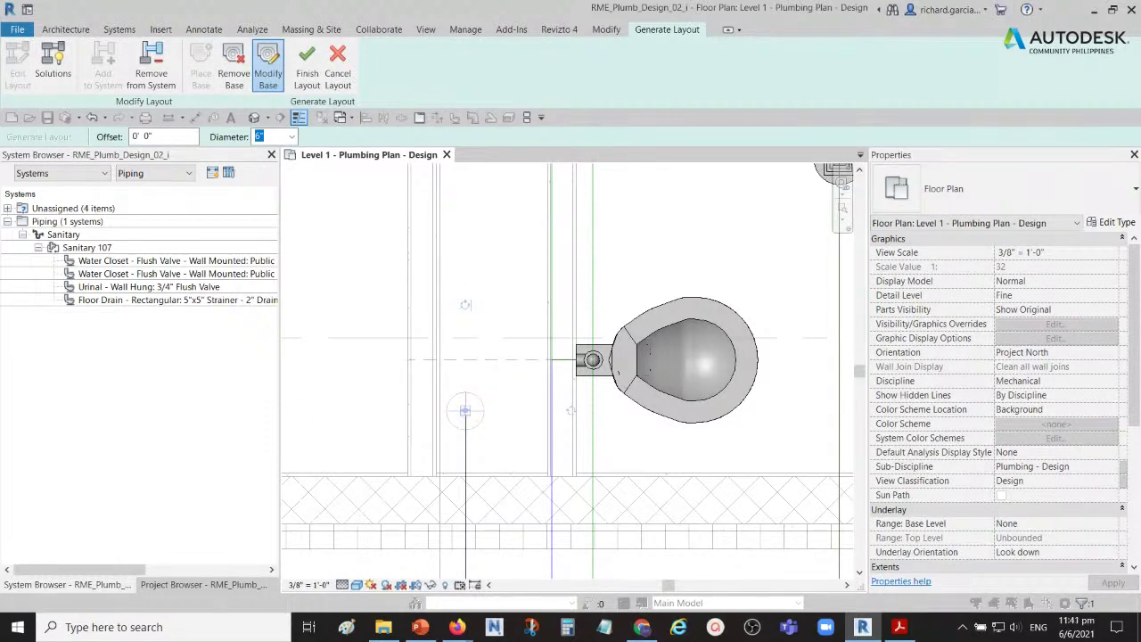
pyautogui.scroll(-2, 468, 410)
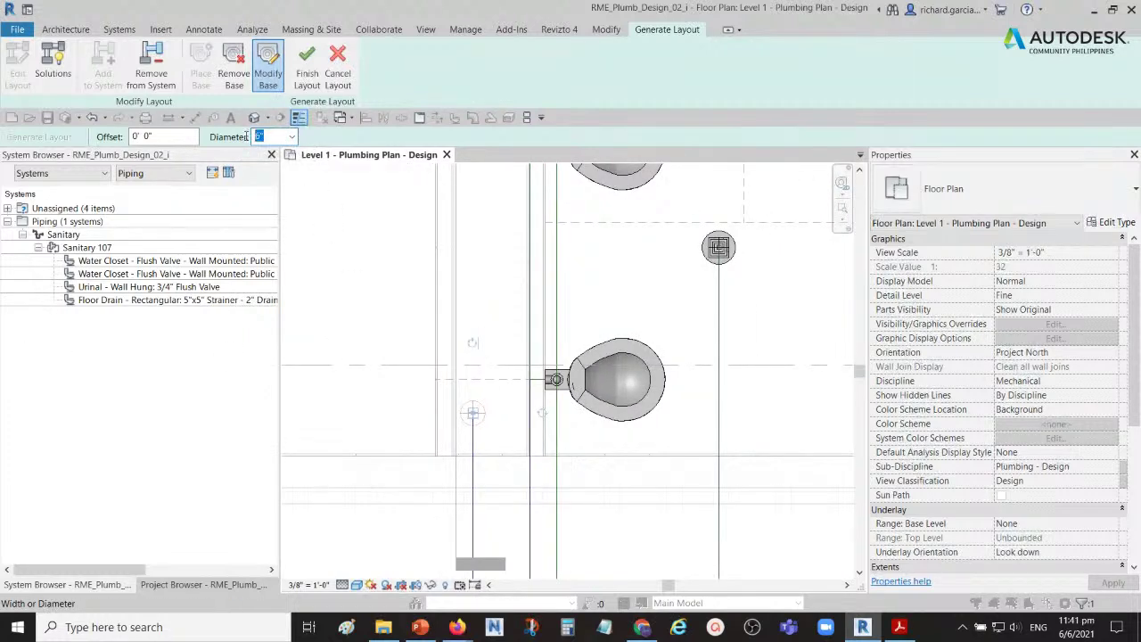
# - Give the base a 4" diameter and a -4' 0" offset
pyautogui.write('4')
pyautogui.press('Return')
pyautogui.moveTo(166, 136); pyautogui.dragTo(130, 135)
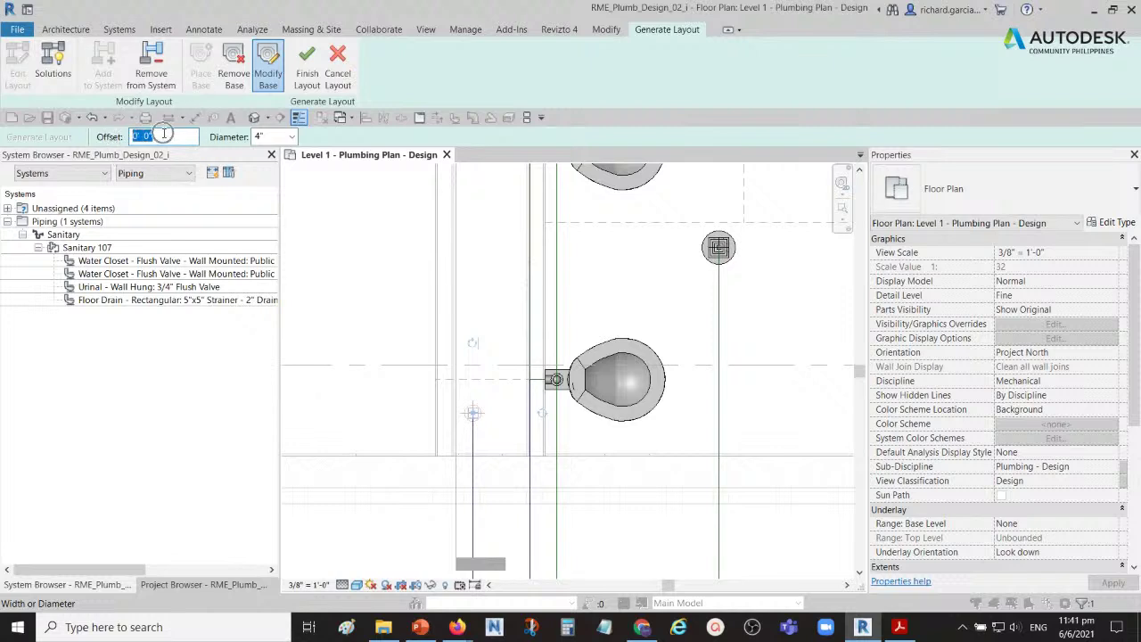
pyautogui.write('1')
pyautogui.click(269, 136)
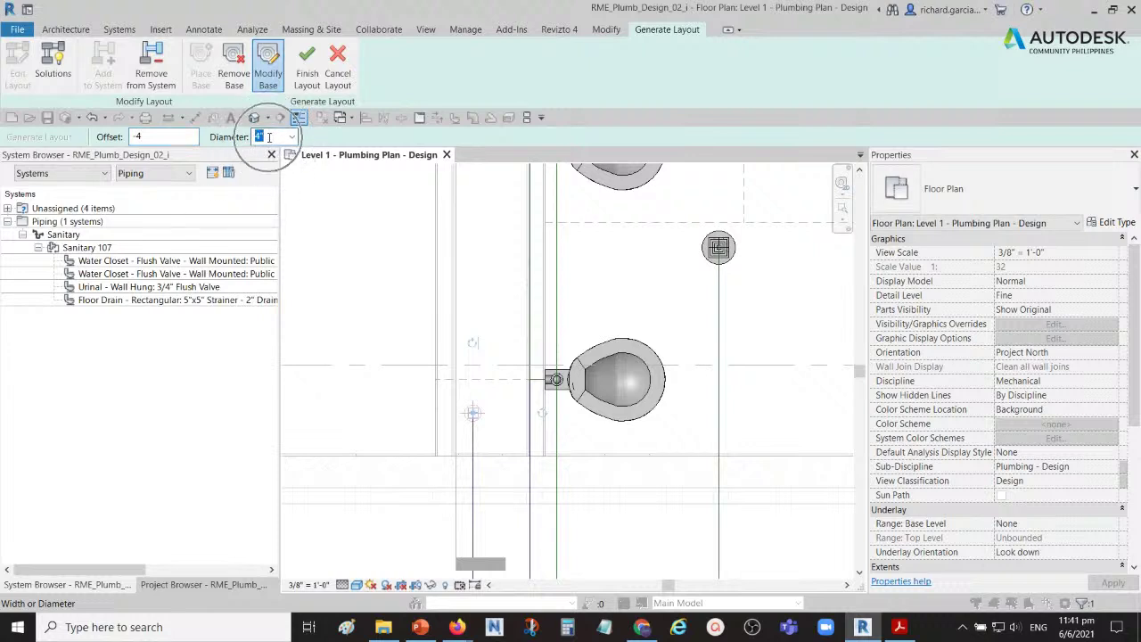
pyautogui.click(158, 135)
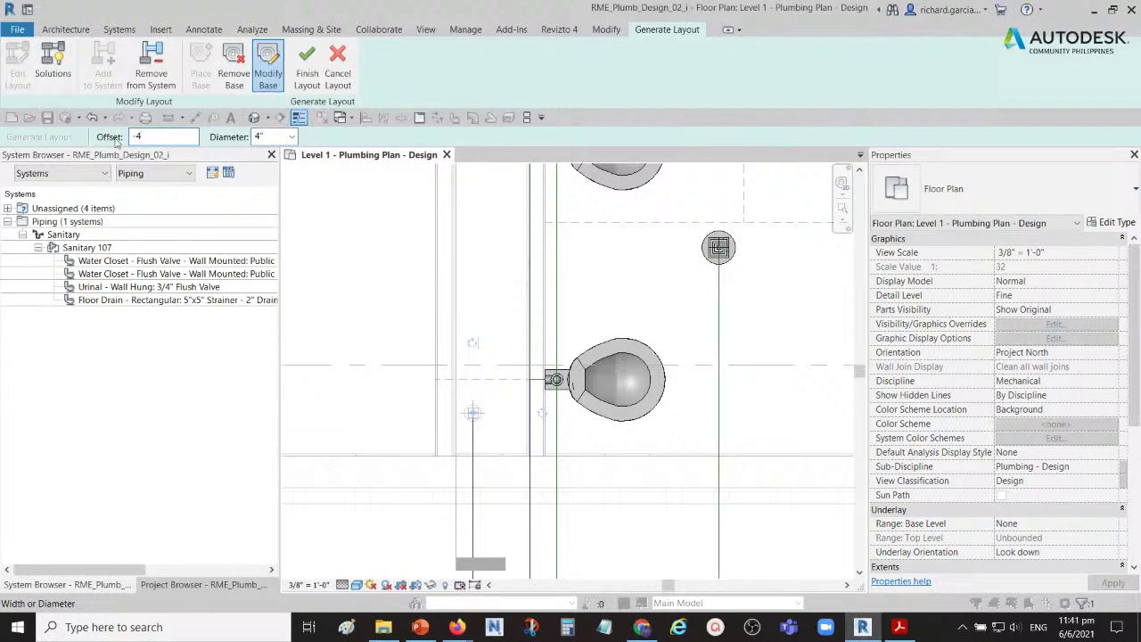
pyautogui.write("'")
pyautogui.press('Return')
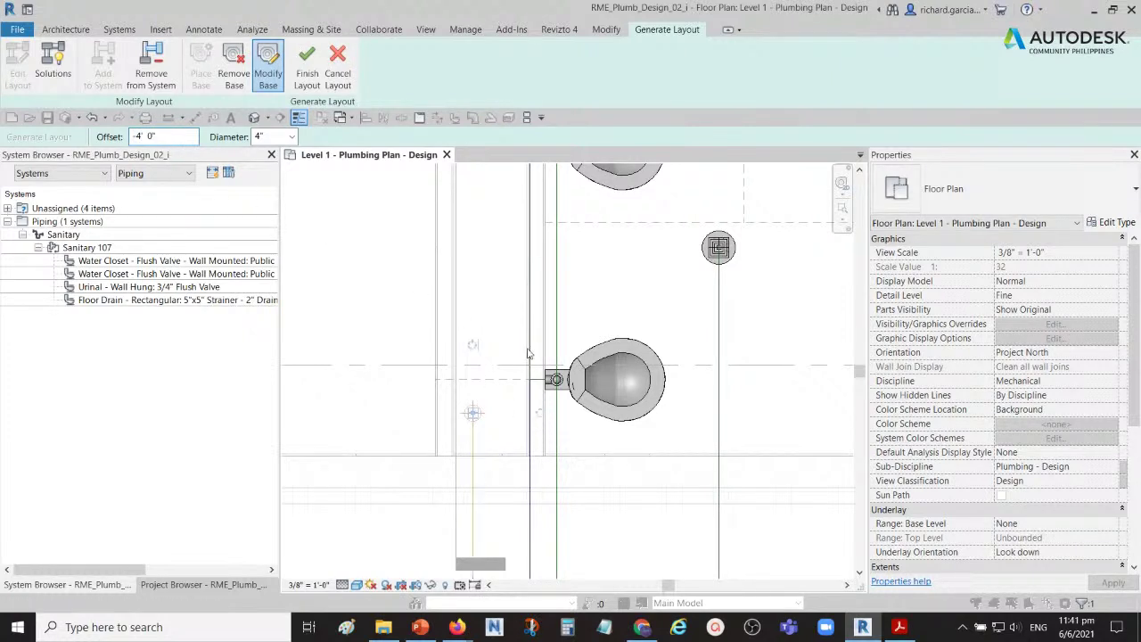
pyautogui.scroll(-2, 537, 358)
pyautogui.moveTo(537, 358); pyautogui.dragTo(581, 329, button='middle')
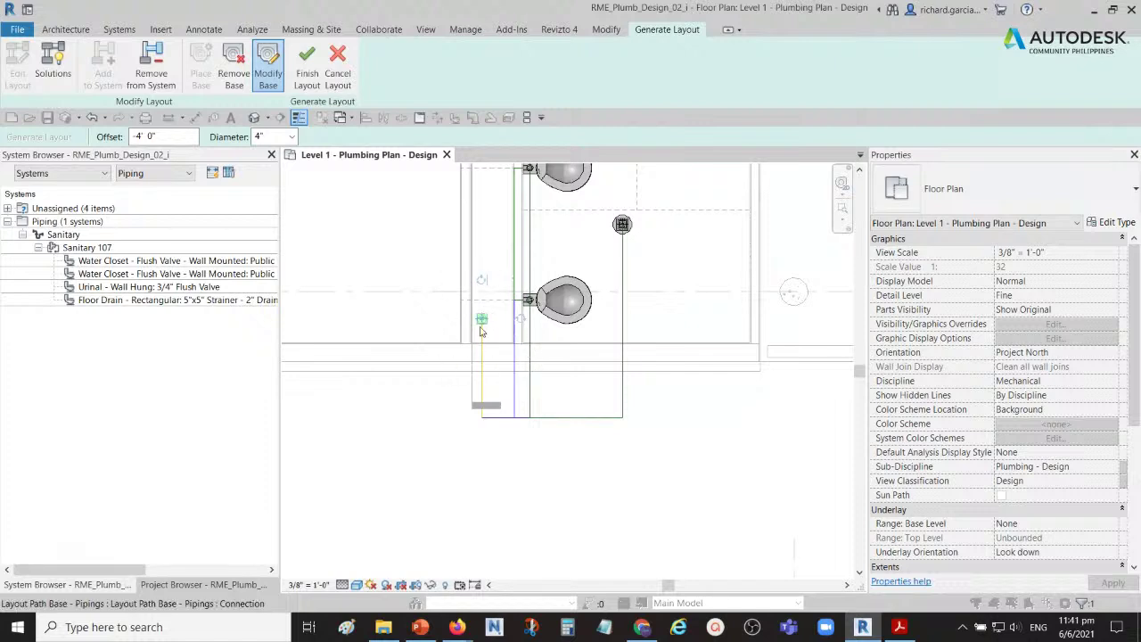
# - Show the layout solutions and open their Pipe Conversion Settings
pyautogui.click(54, 63)
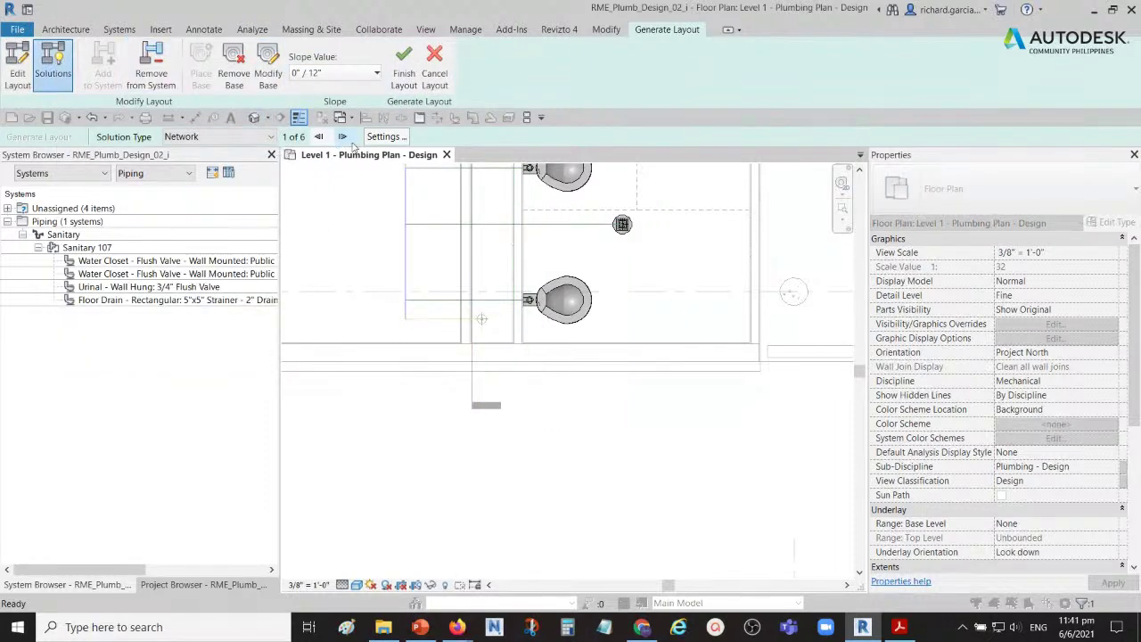
pyautogui.click(384, 138)
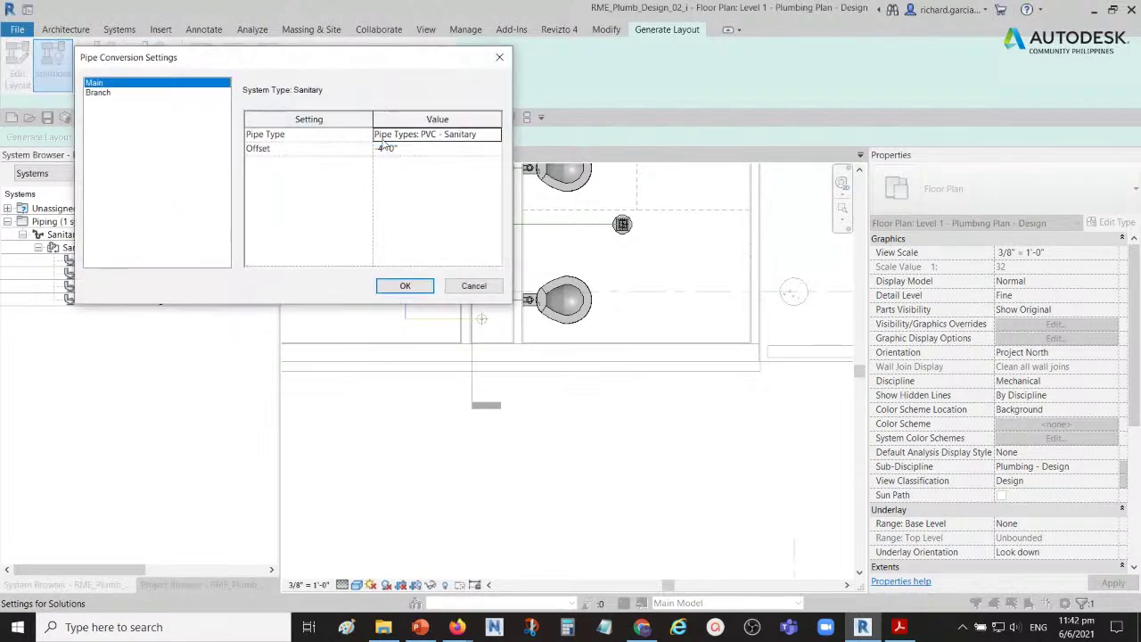
# - Set Main pipes to PVC - Sanitary with a -1' 0" offset
pyautogui.click(105, 83)
pyautogui.click(302, 139)
pyautogui.click(451, 134)
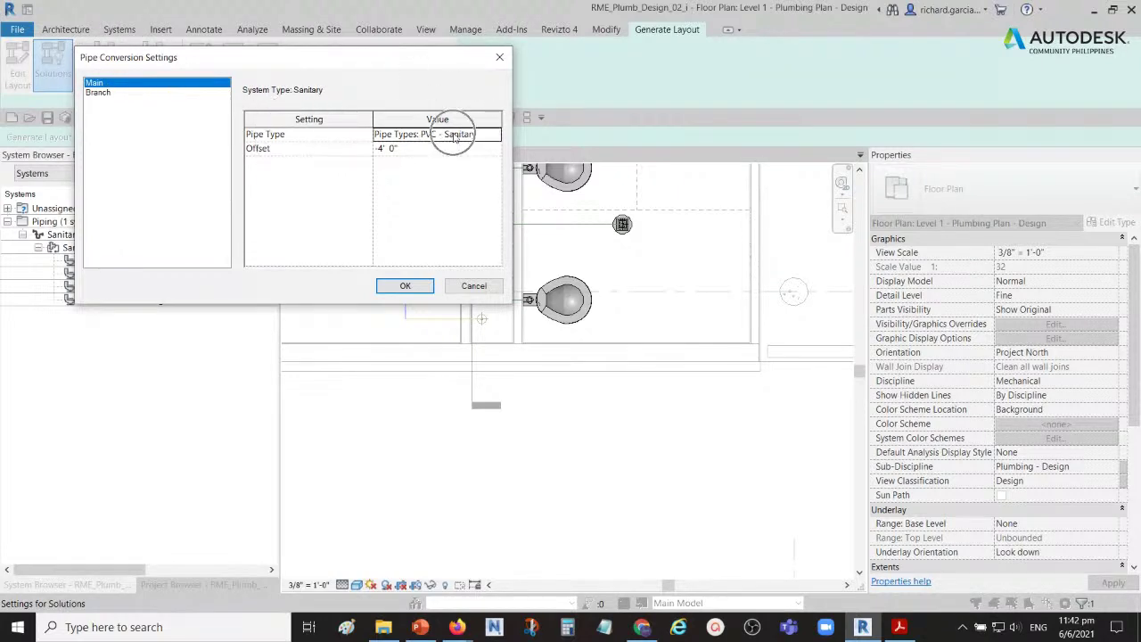
pyautogui.click(453, 135)
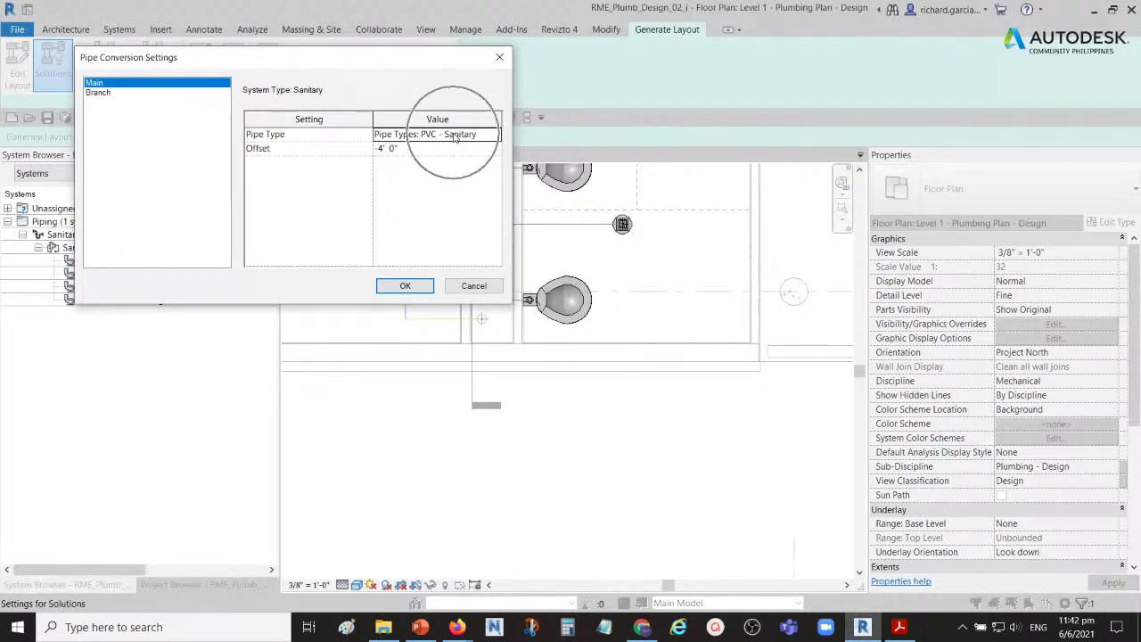
pyautogui.click(416, 149)
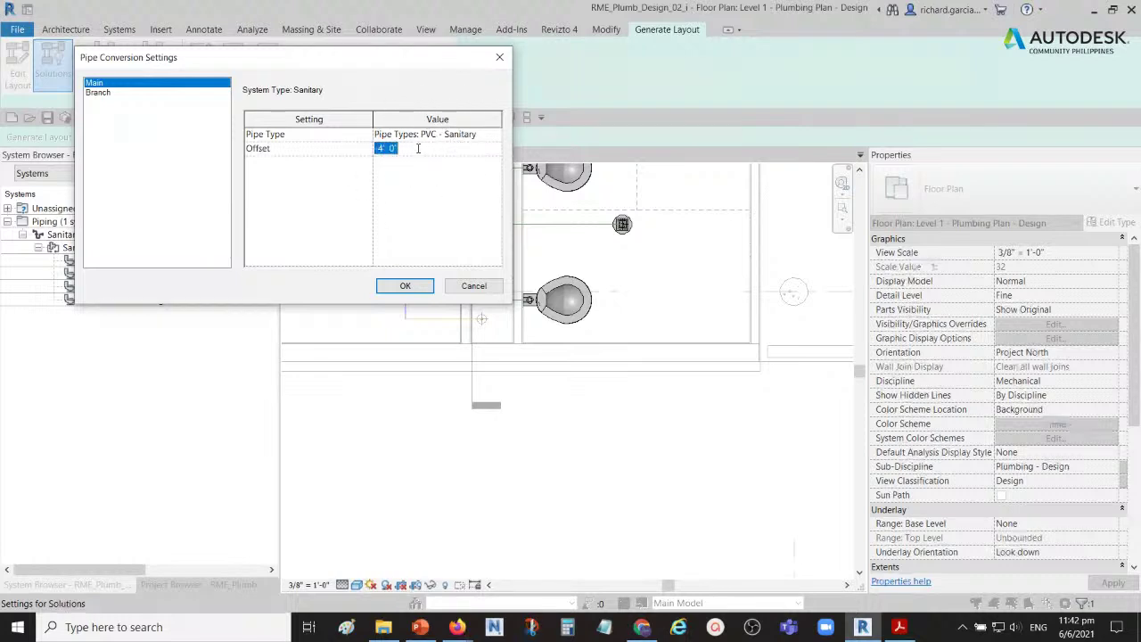
pyautogui.press('BackSpace')
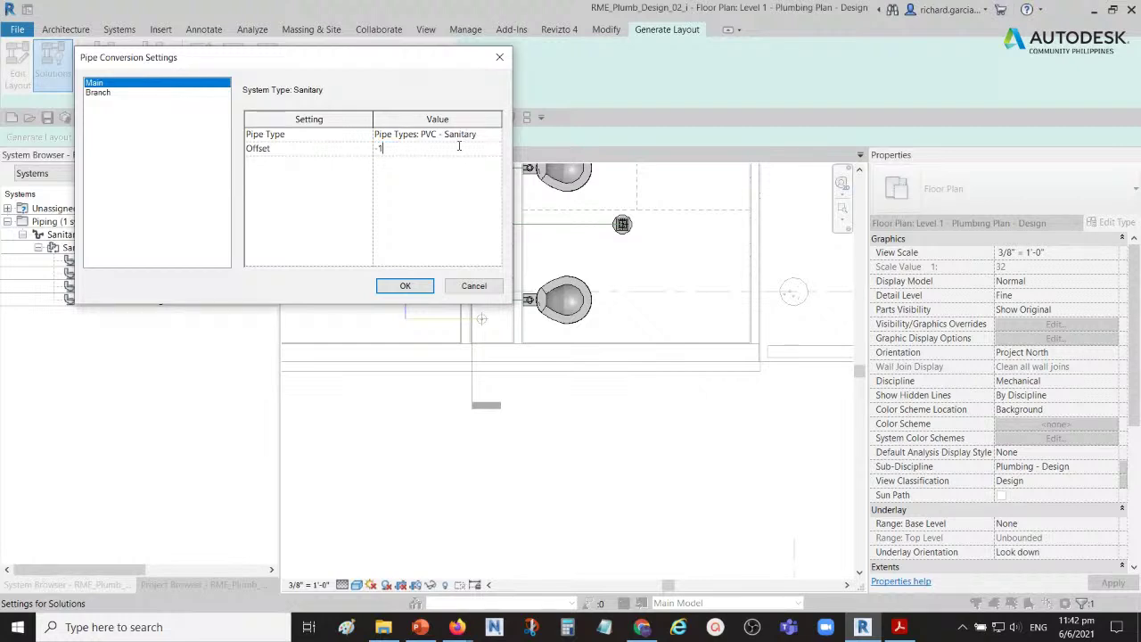
pyautogui.click(491, 135)
pyautogui.click(478, 135)
pyautogui.click(108, 84)
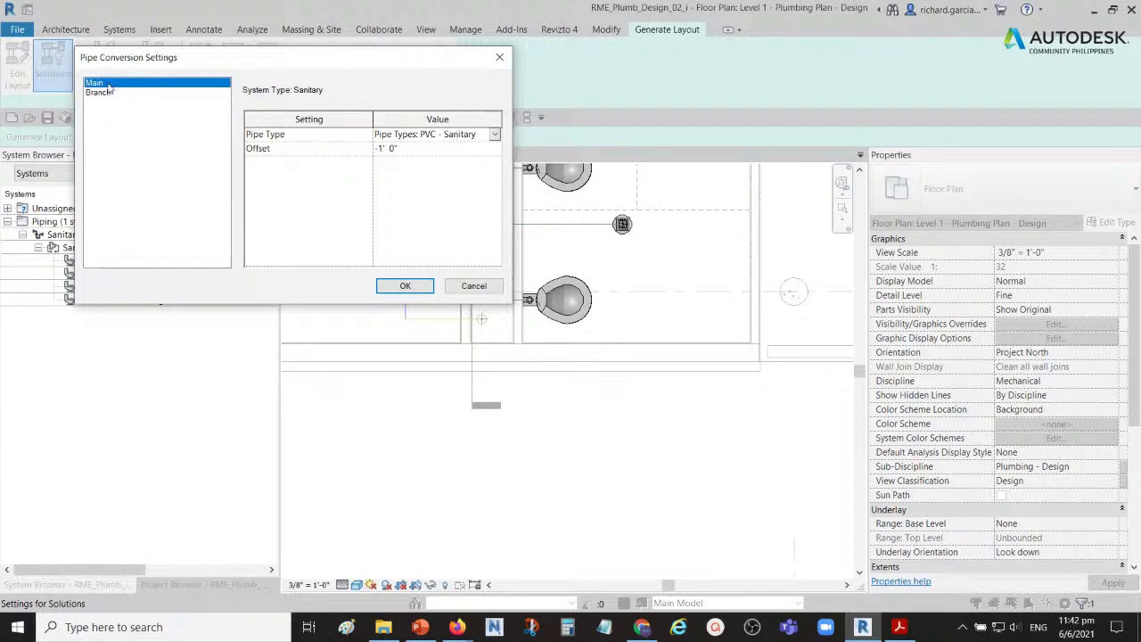
# - Set Branch pipes to PVC - Sanitary with a -1' 0" offset
pyautogui.click(100, 93)
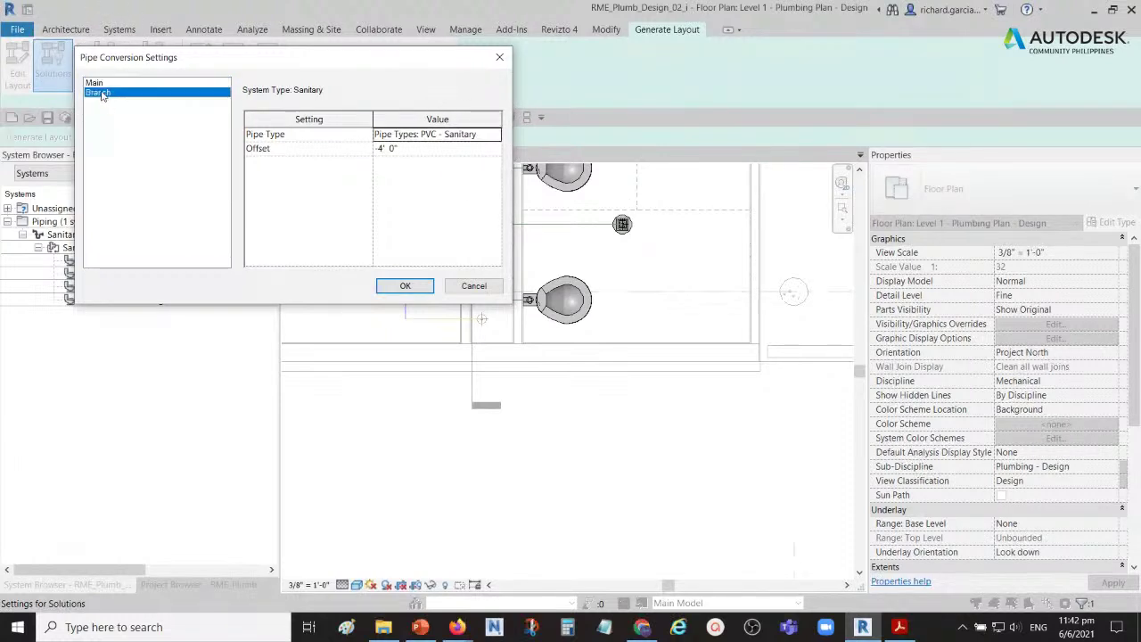
pyautogui.click(100, 94)
pyautogui.click(443, 134)
pyautogui.click(419, 149)
pyautogui.press('BackSpace')
pyautogui.write('-1')
pyautogui.click(482, 133)
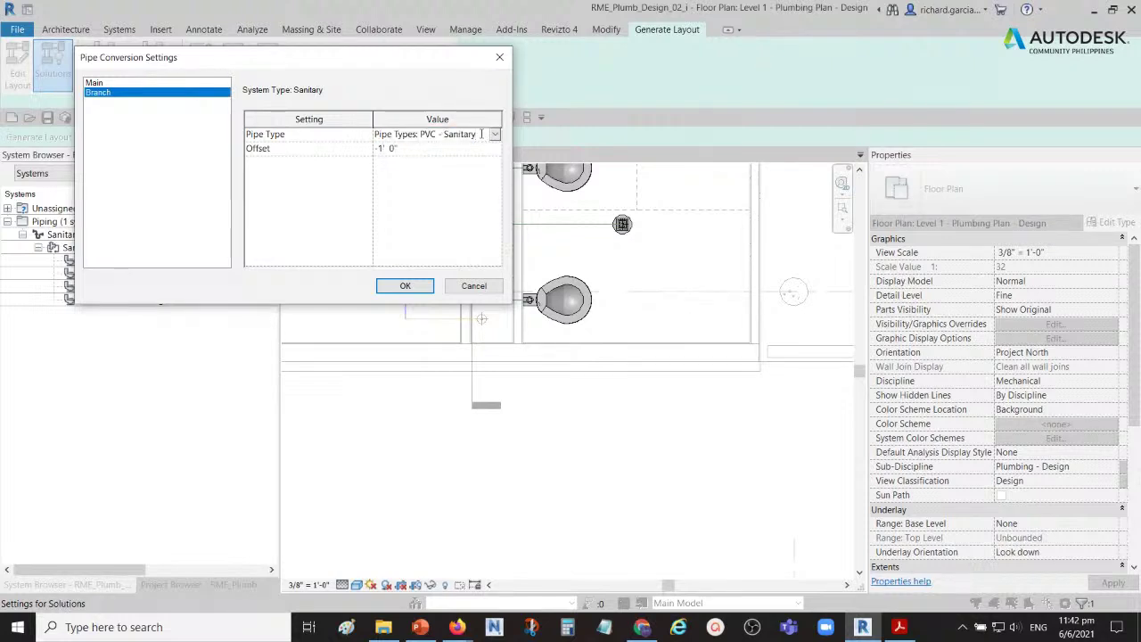
pyautogui.click(114, 83)
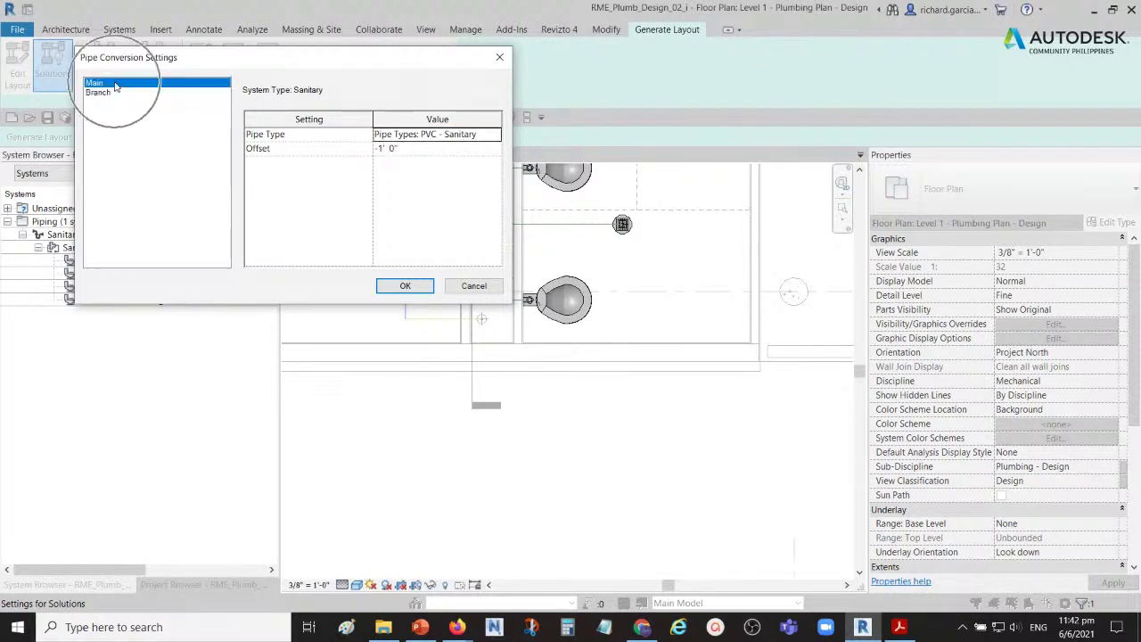
# - Move the dialog aside, recheck Main and Branch settings, and accept them
pyautogui.moveTo(391, 62); pyautogui.dragTo(828, 340)
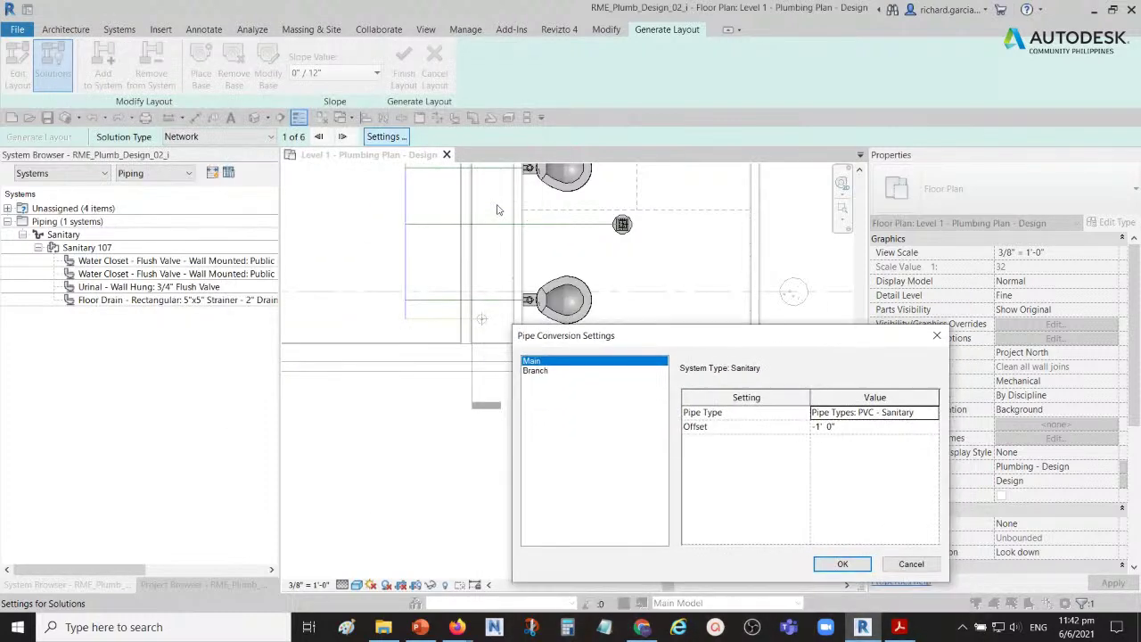
pyautogui.click(409, 208)
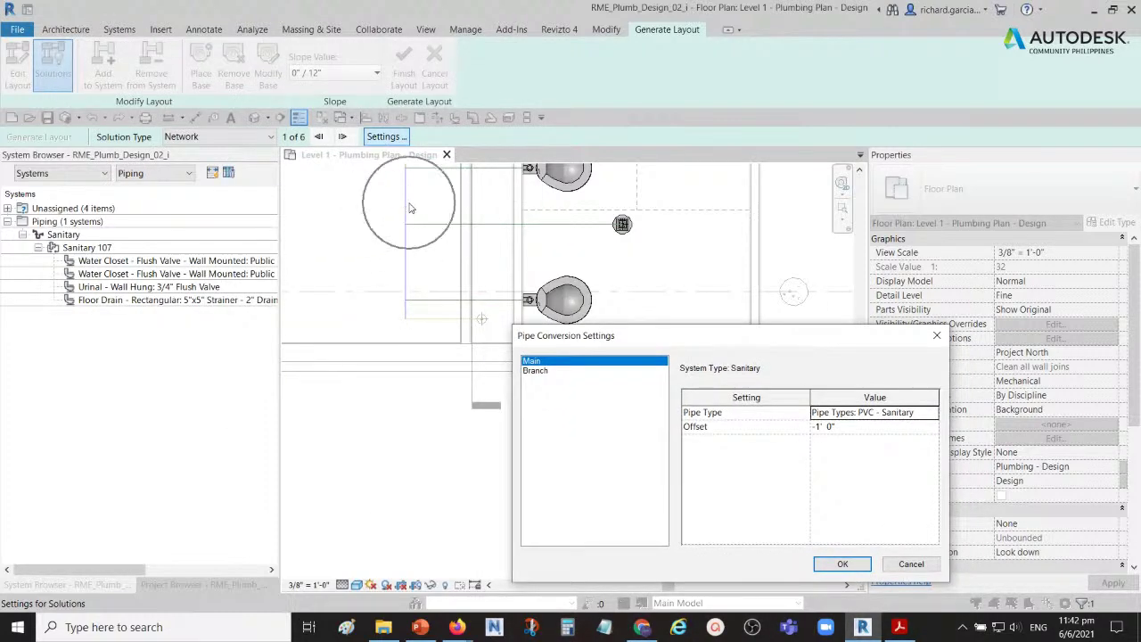
pyautogui.click(437, 231)
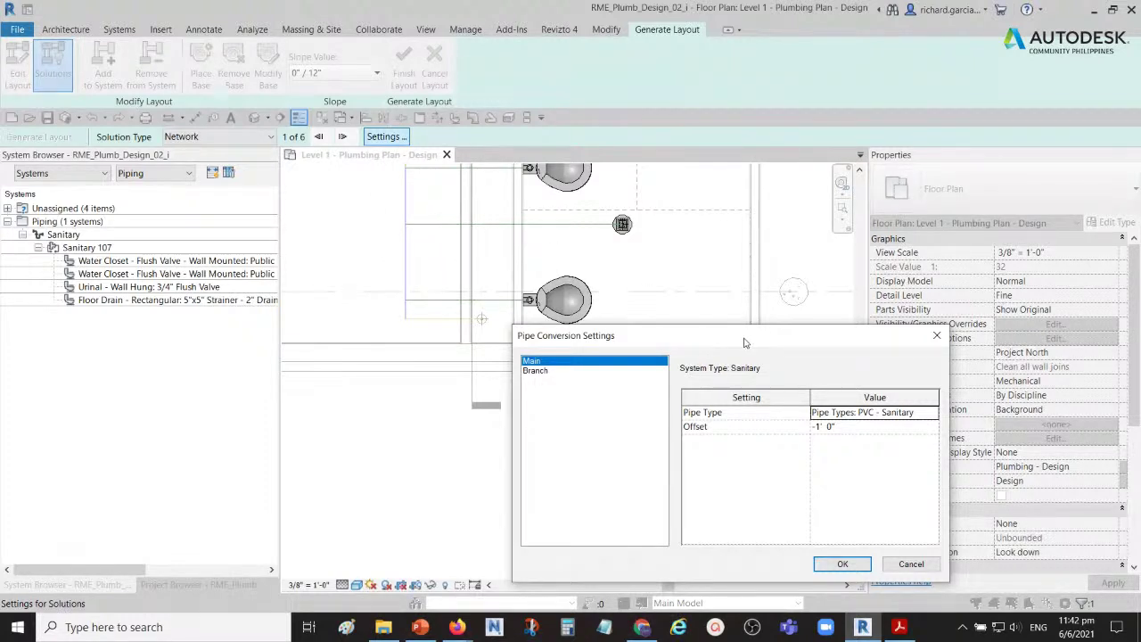
pyautogui.moveTo(584, 336); pyautogui.dragTo(616, 203)
pyautogui.click(406, 199)
pyautogui.click(437, 231)
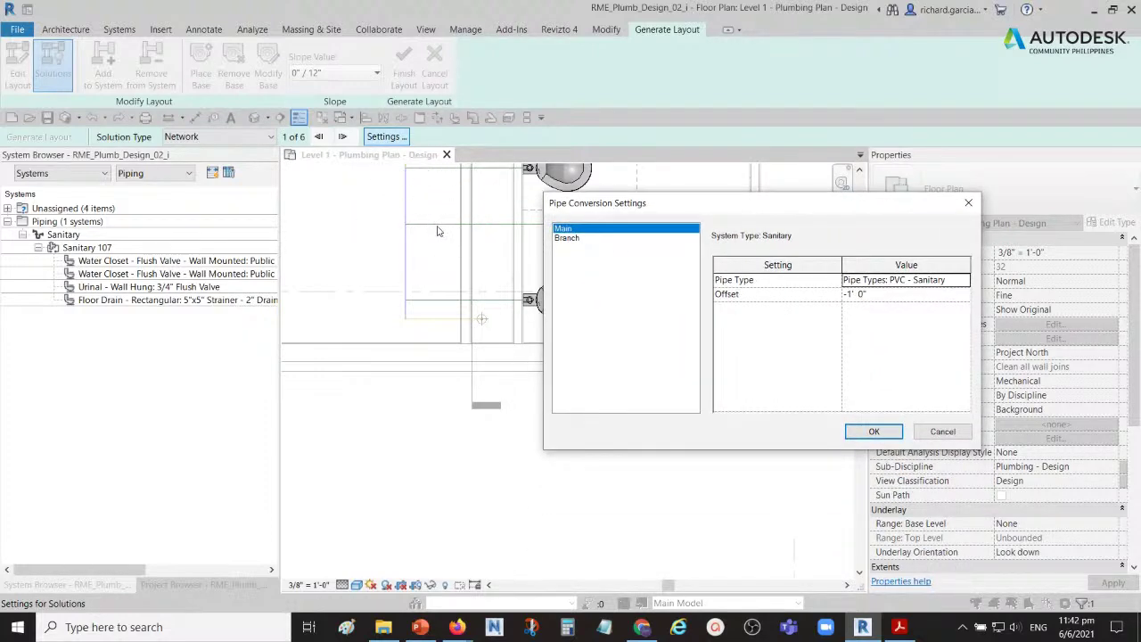
pyautogui.click(569, 238)
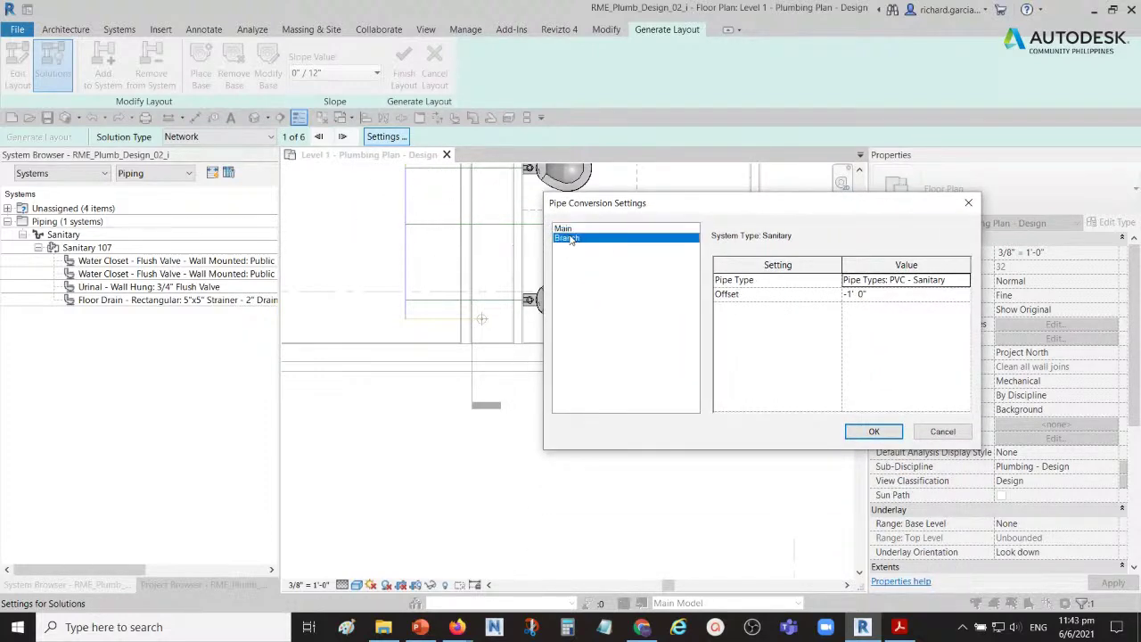
pyautogui.click(568, 228)
pyautogui.moveTo(707, 209); pyautogui.dragTo(226, 84)
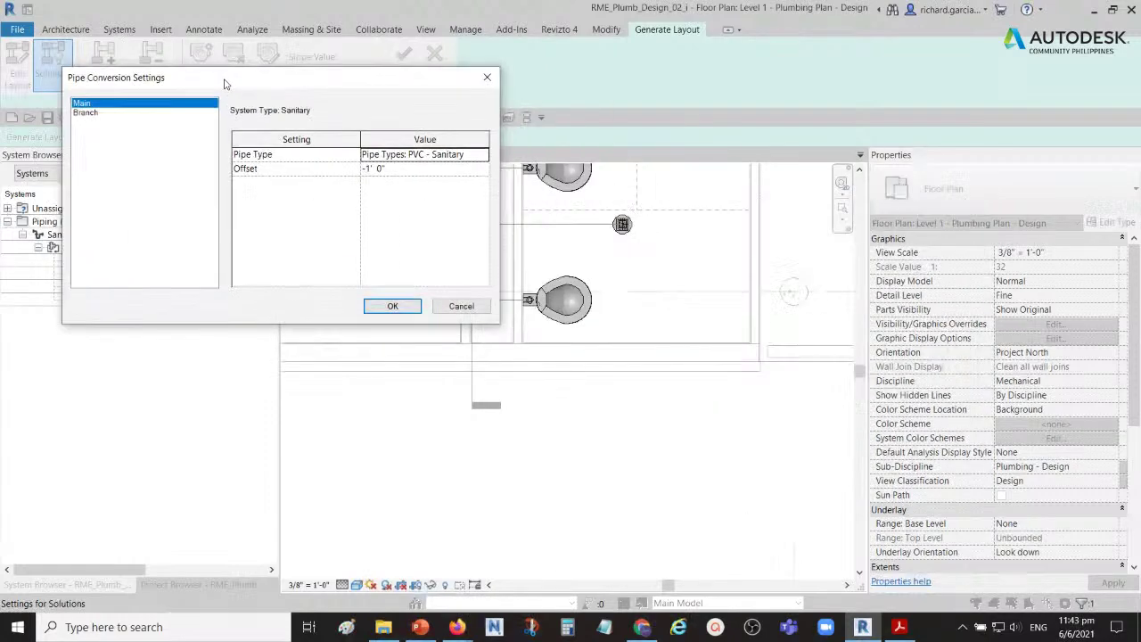
pyautogui.click(393, 306)
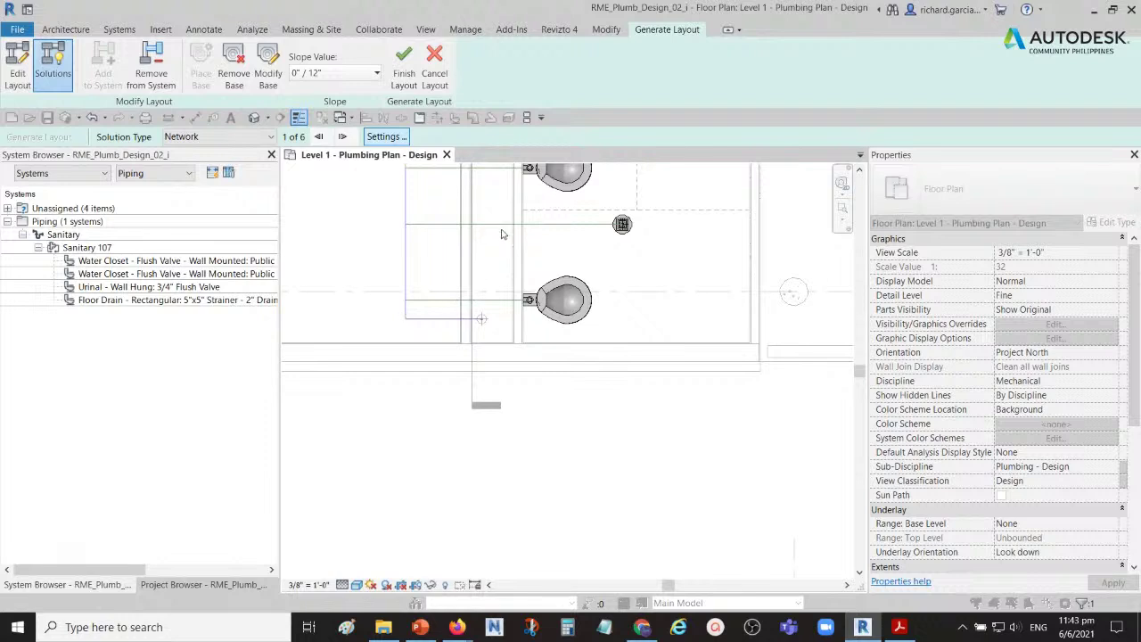
pyautogui.click(326, 73)
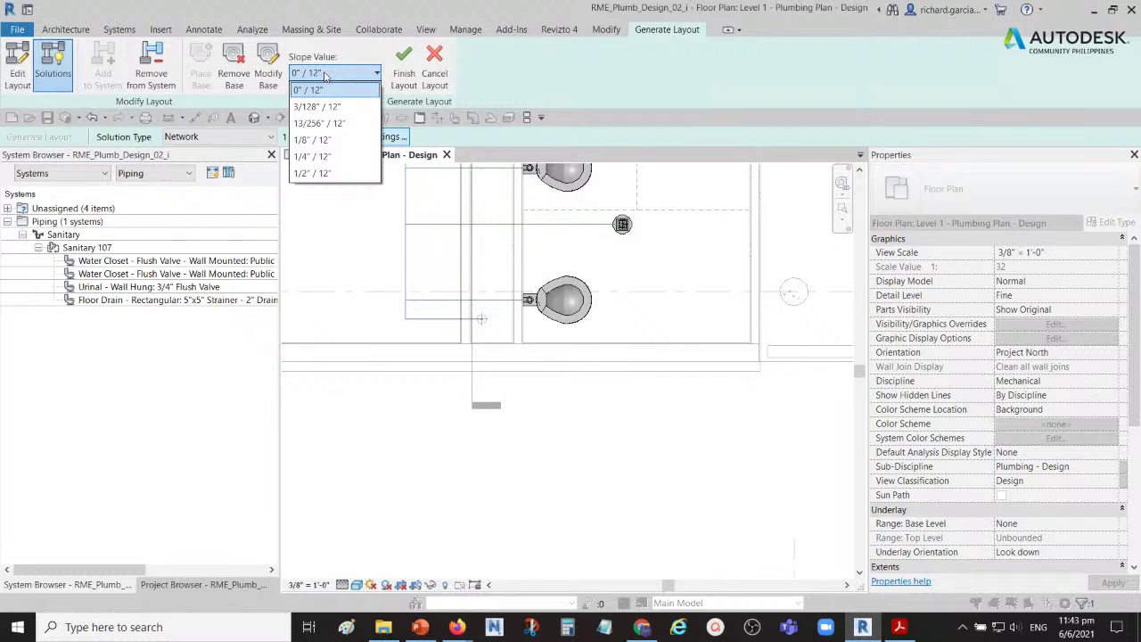
# - Set the layout slope value to 1/8" / 12"
pyautogui.click(319, 140)
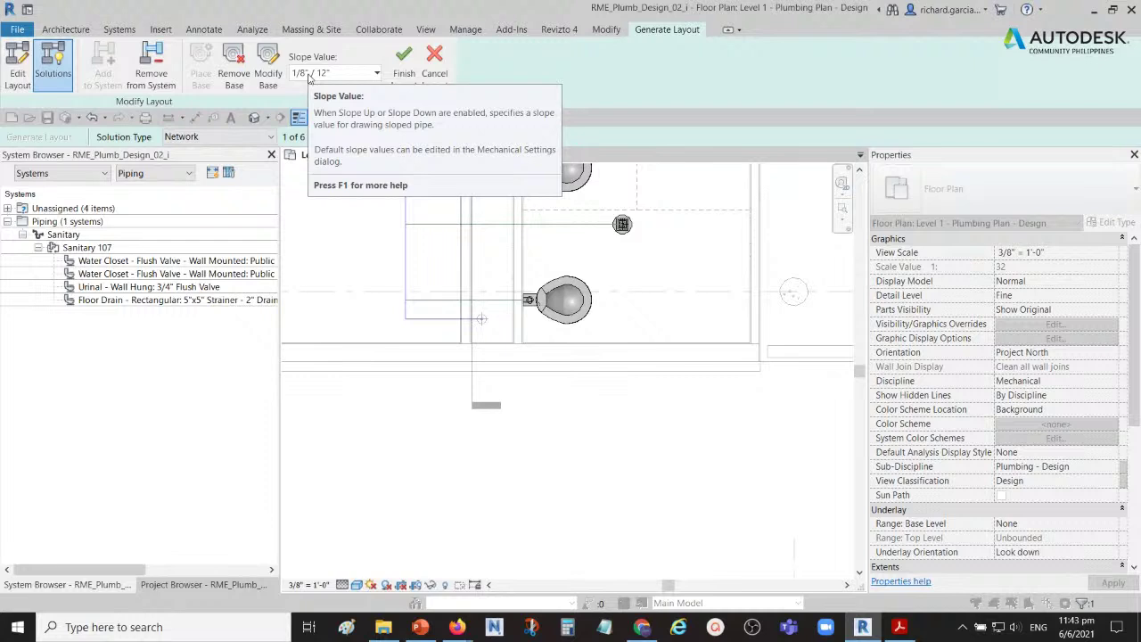
pyautogui.click(268, 71)
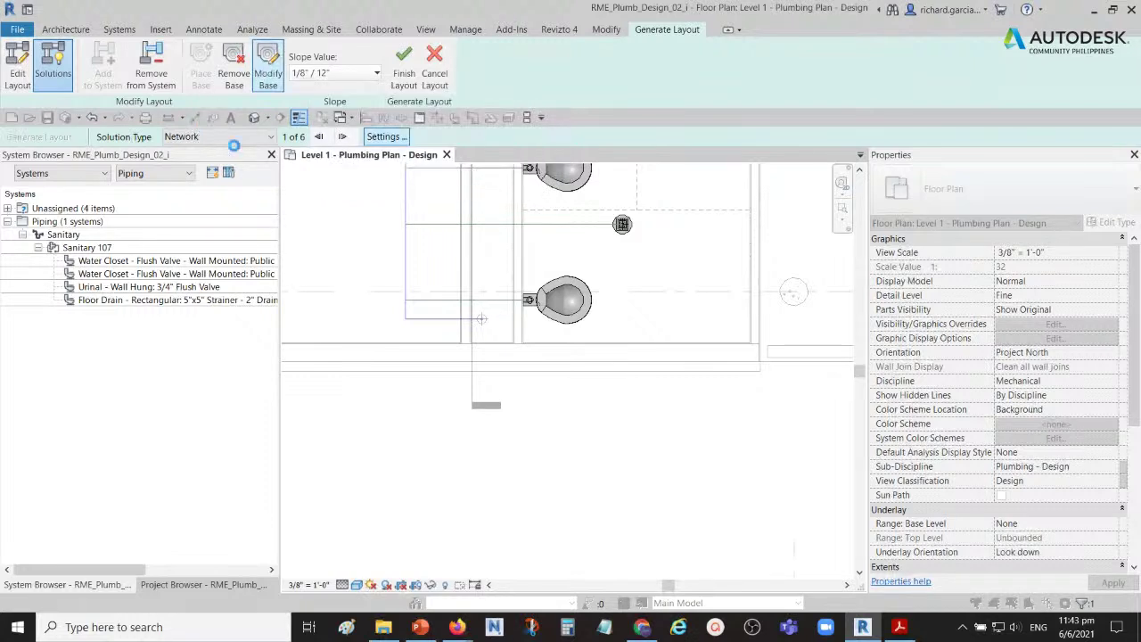
pyautogui.click(269, 136)
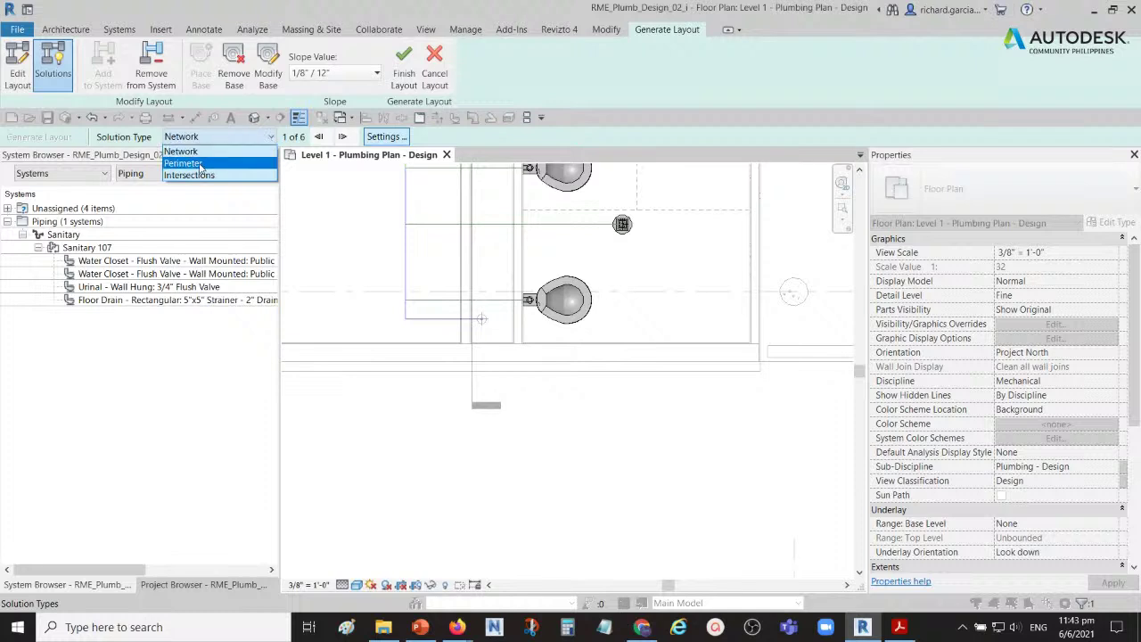
# - Switch the solution type to Intersections and advance to solution 2 of 7
pyautogui.click(201, 164)
pyautogui.click(270, 136)
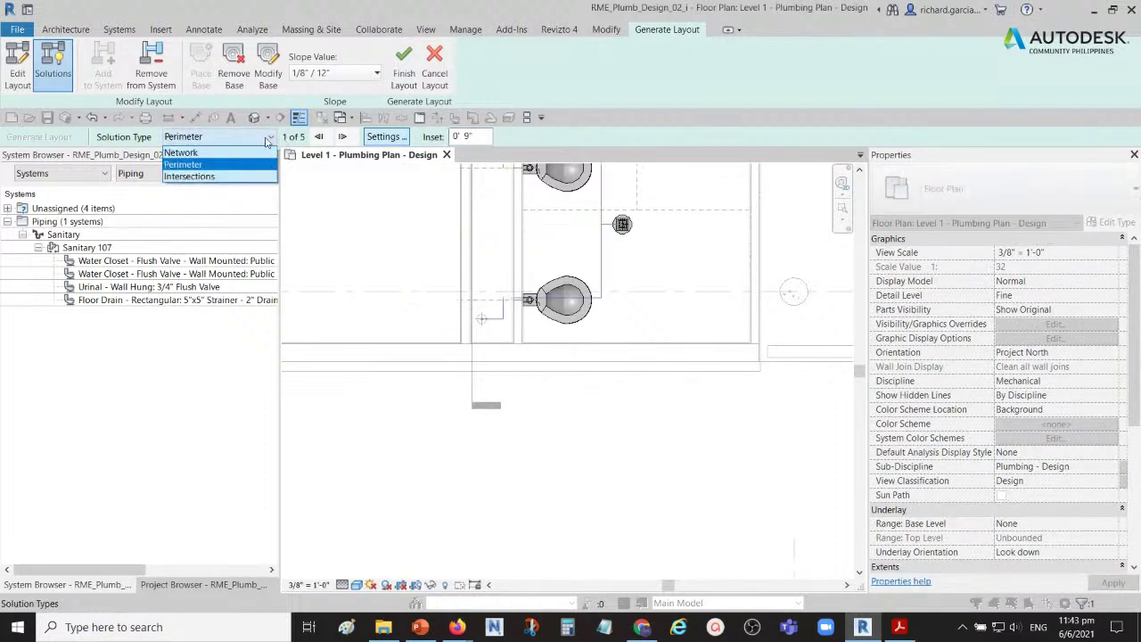
pyautogui.click(214, 175)
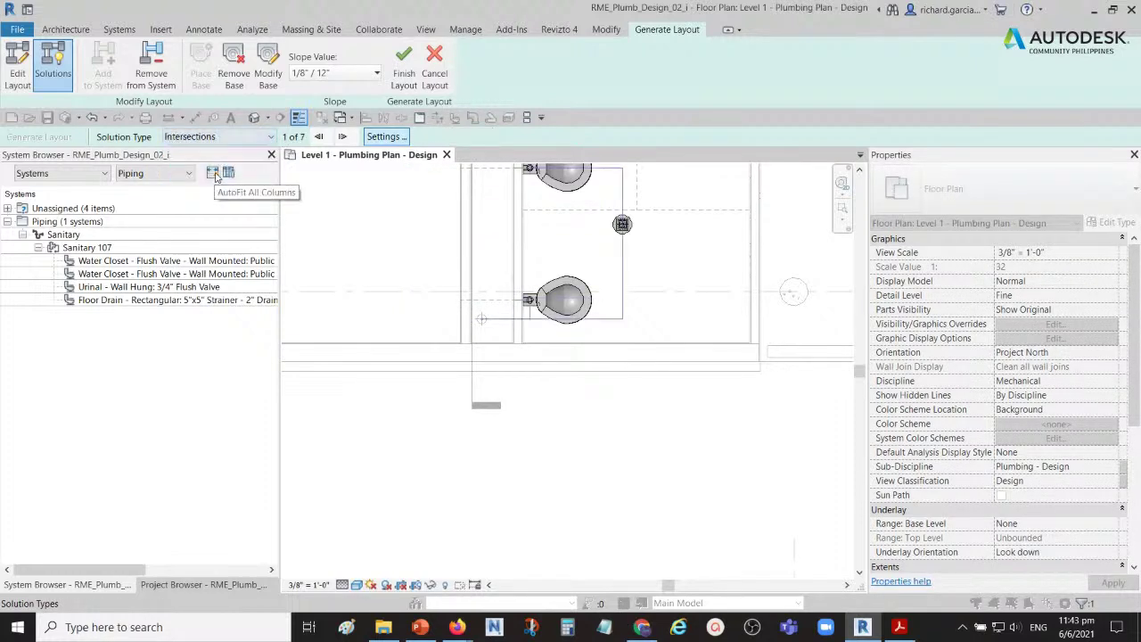
pyautogui.click(344, 137)
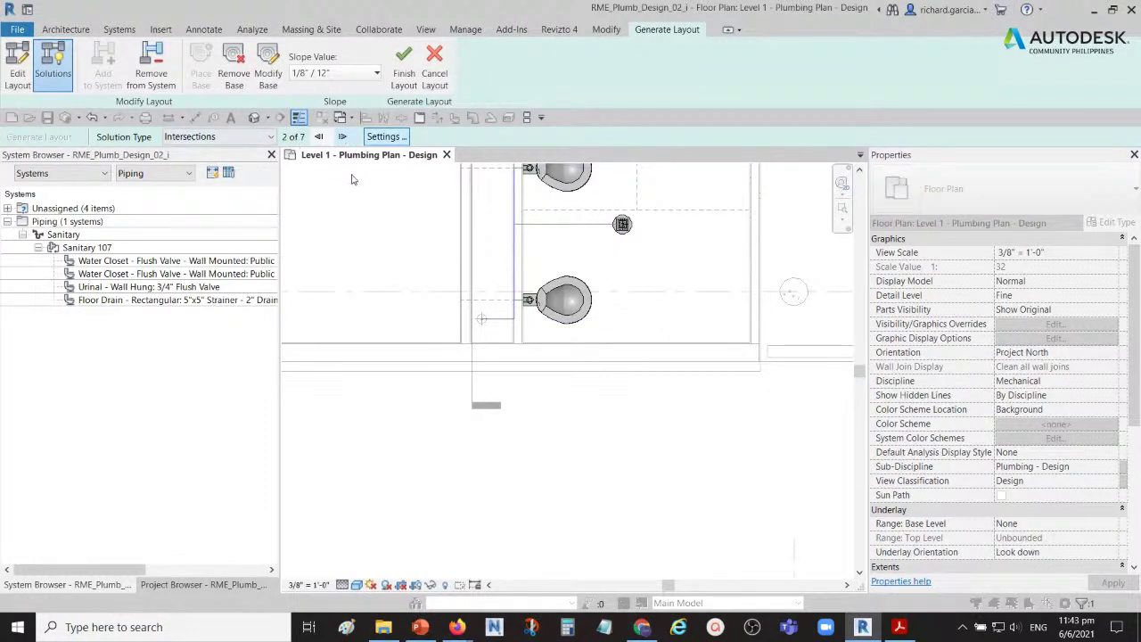
pyautogui.scroll(1, 425, 264)
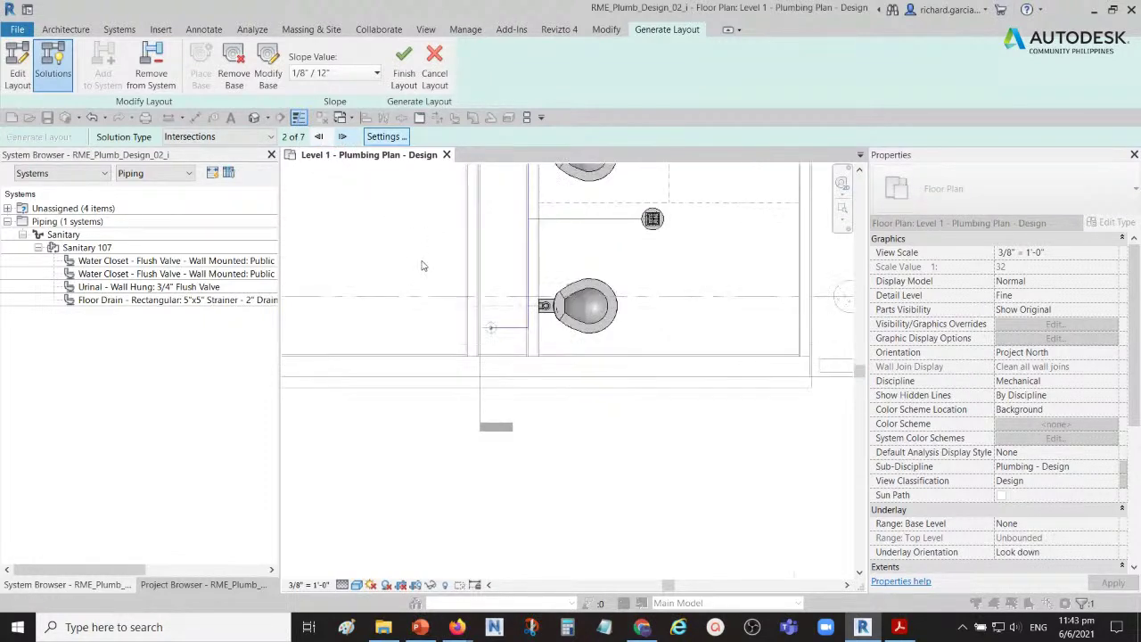
pyautogui.moveTo(472, 268)
pyautogui.mouseDown(button='middle')
pyautogui.moveTo(451, 296)
pyautogui.moveTo(412, 308)
pyautogui.moveTo(454, 385)
pyautogui.mouseUp(button='middle')
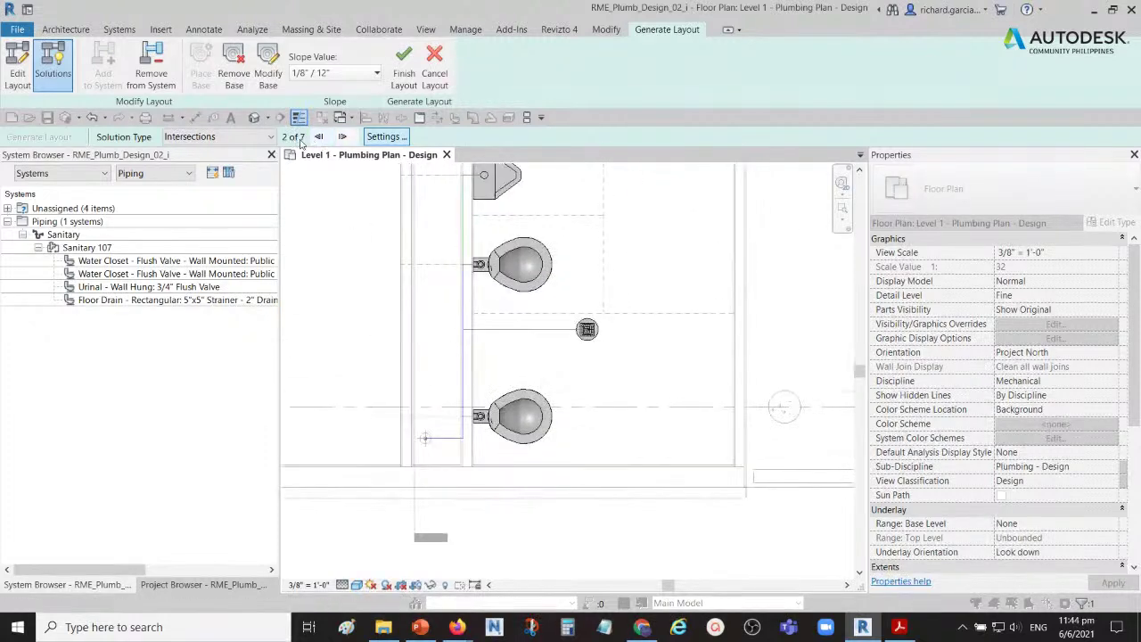
pyautogui.moveTo(526, 338); pyautogui.dragTo(591, 408, button='middle')
pyautogui.scroll(-3, 632, 402)
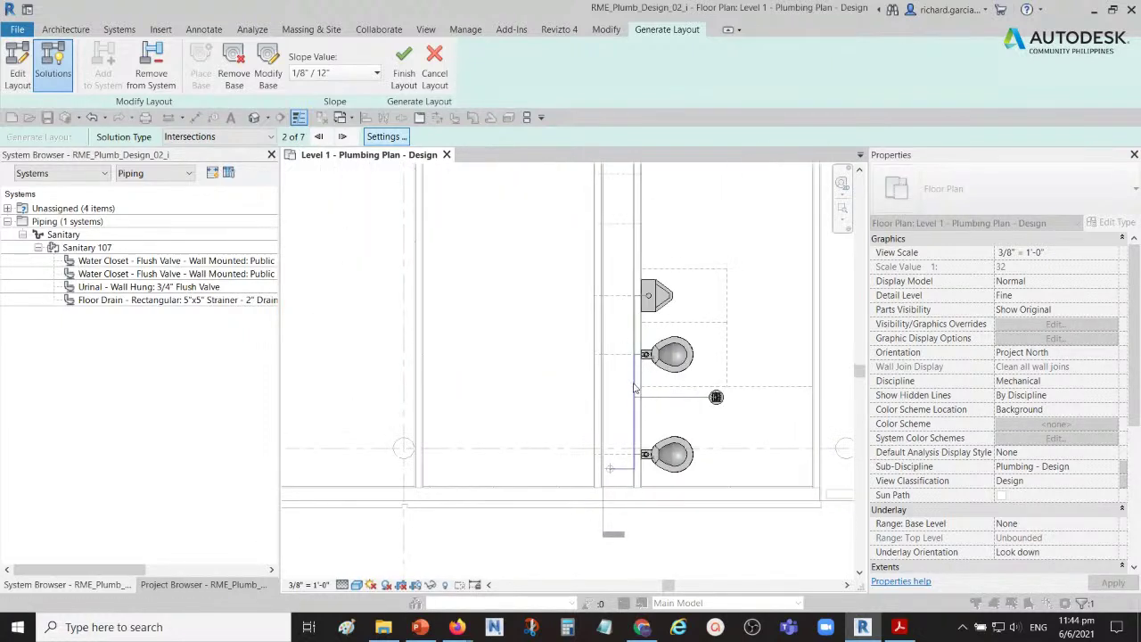
pyautogui.scroll(2, 637, 393)
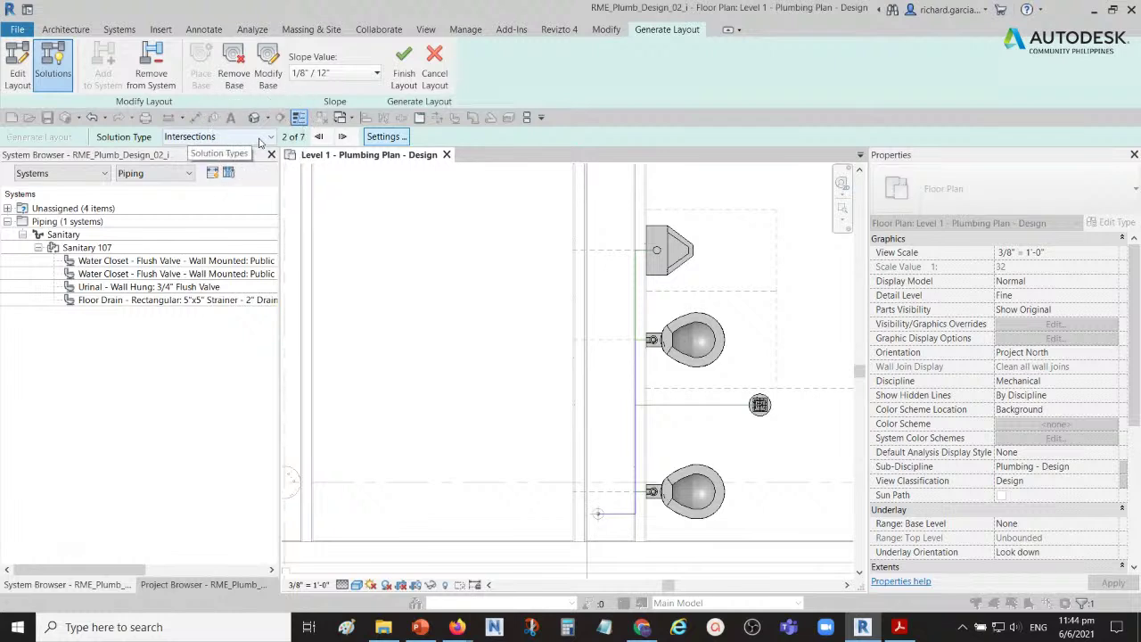
pyautogui.click(20, 70)
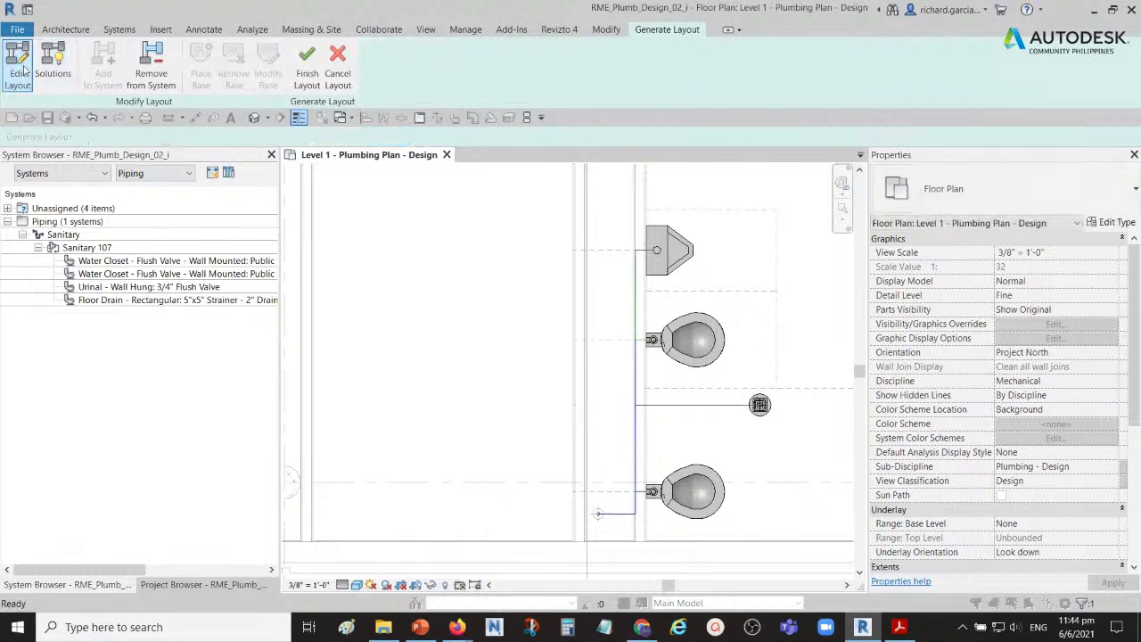
# - Drag the main route line left toward the fixtures, then open 3D Plumbing - Overall
pyautogui.click(20, 71)
pyautogui.scroll(2, 593, 372)
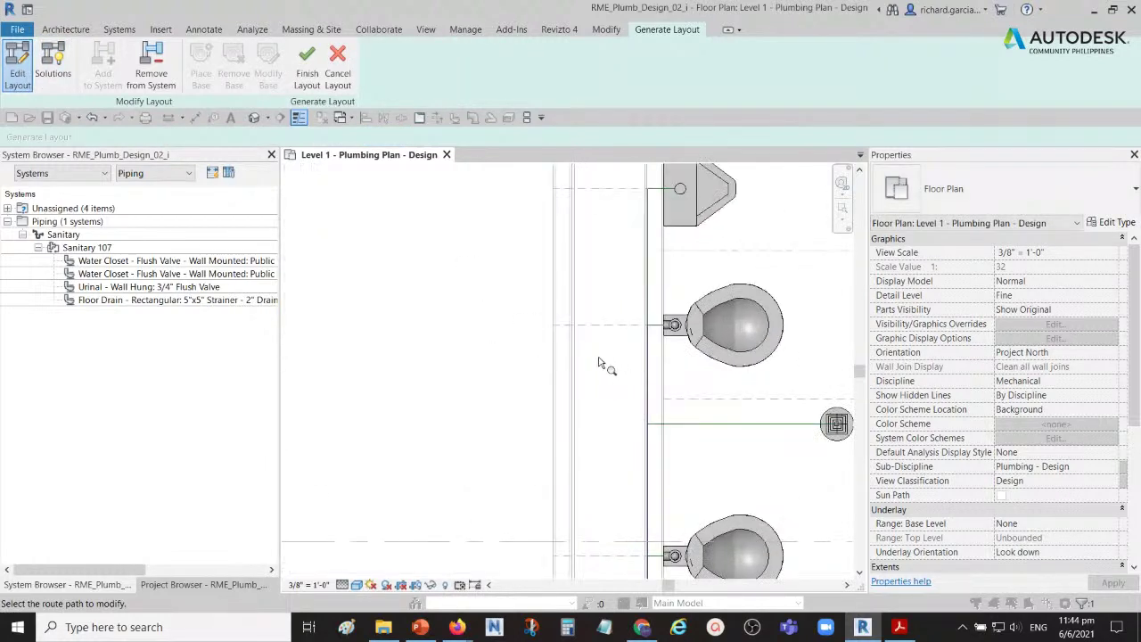
pyautogui.click(648, 374)
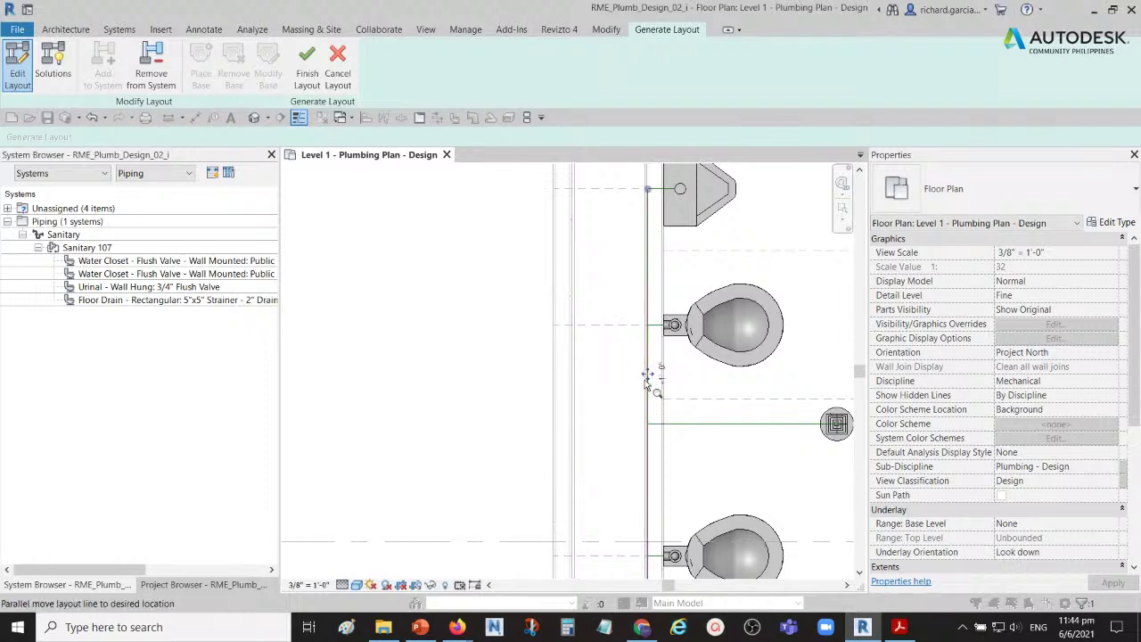
pyautogui.click(649, 377)
pyautogui.moveTo(649, 375); pyautogui.dragTo(630, 311, button='middle')
pyautogui.moveTo(651, 303); pyautogui.dragTo(597, 310)
pyautogui.scroll(-2, 546, 350)
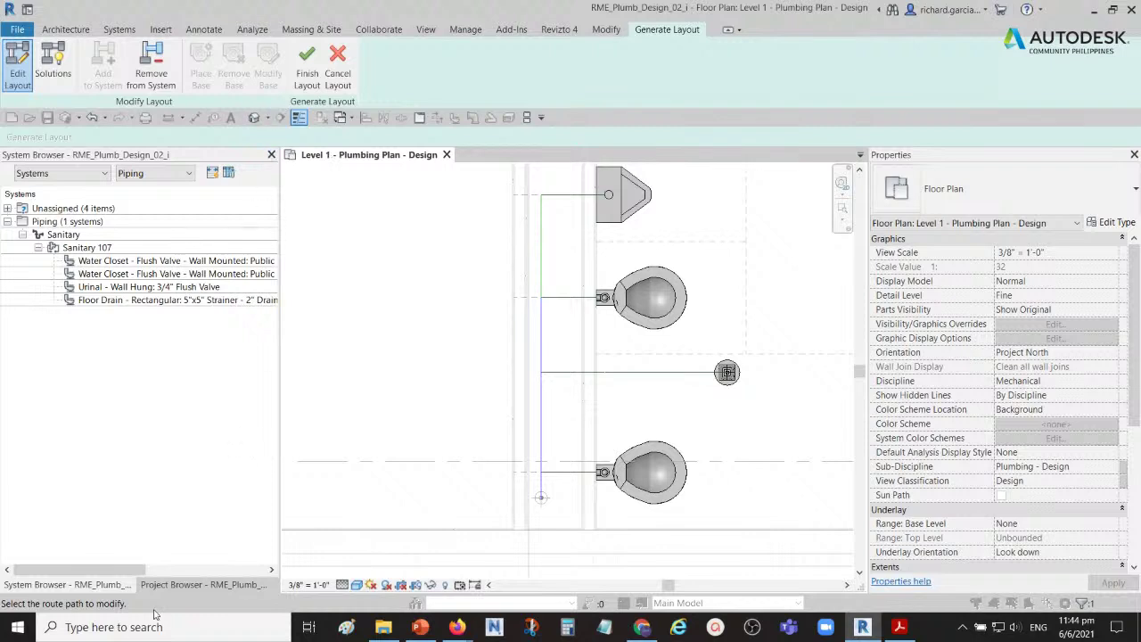
pyautogui.click(170, 584)
pyautogui.doubleClick(117, 365)
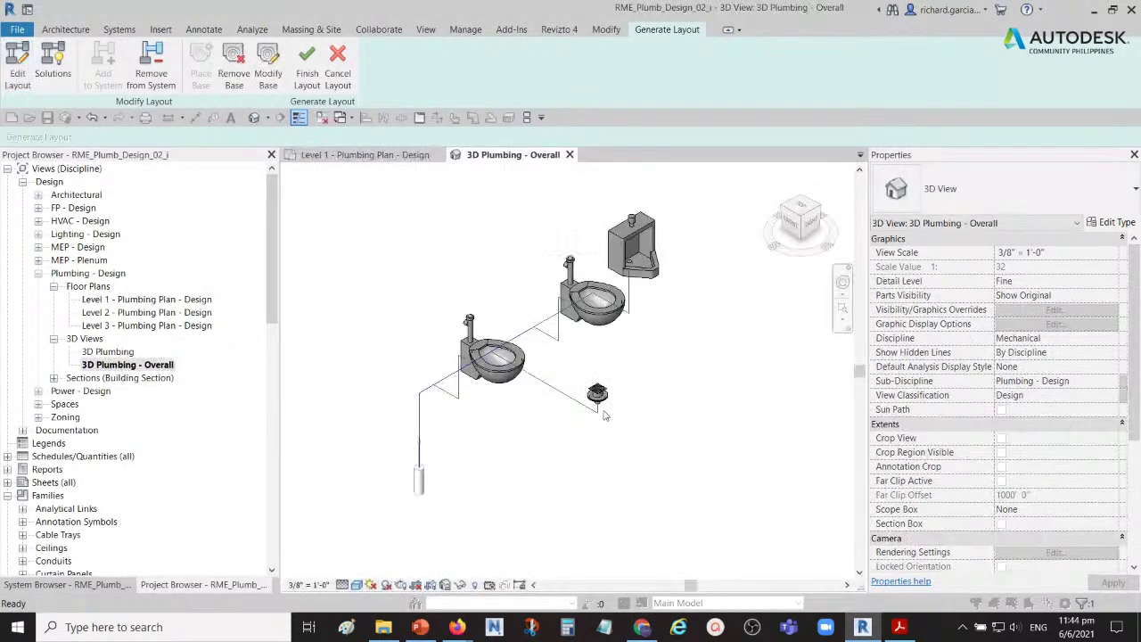
# - In 3D, shift the horizontal and vertical route segments left toward the fixtures
pyautogui.scroll(5, 520, 361)
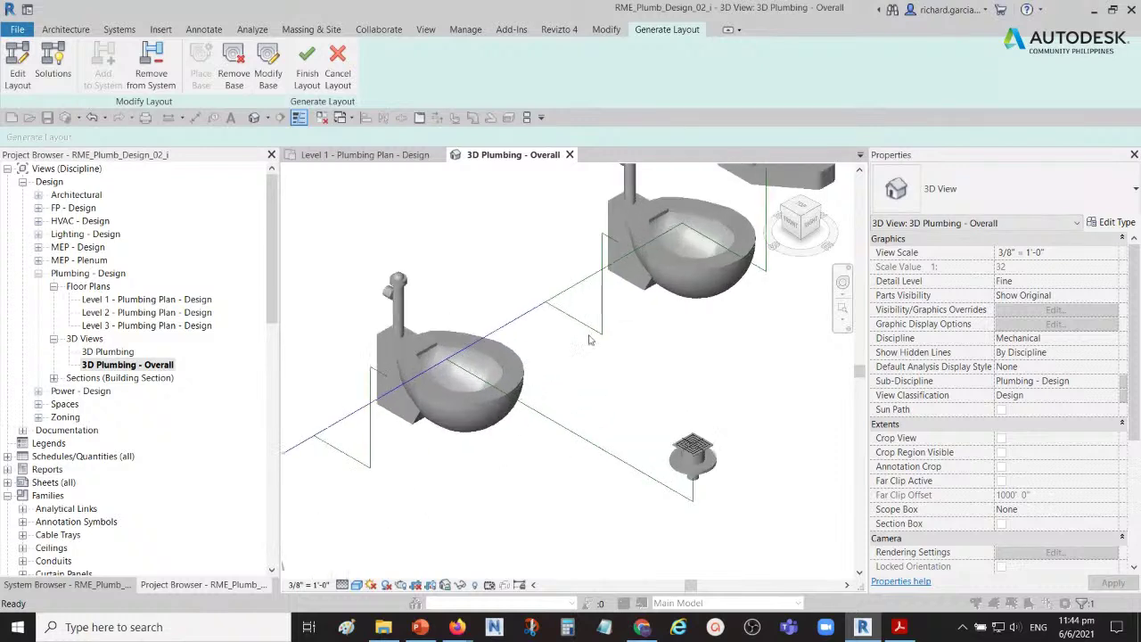
pyautogui.click(17, 68)
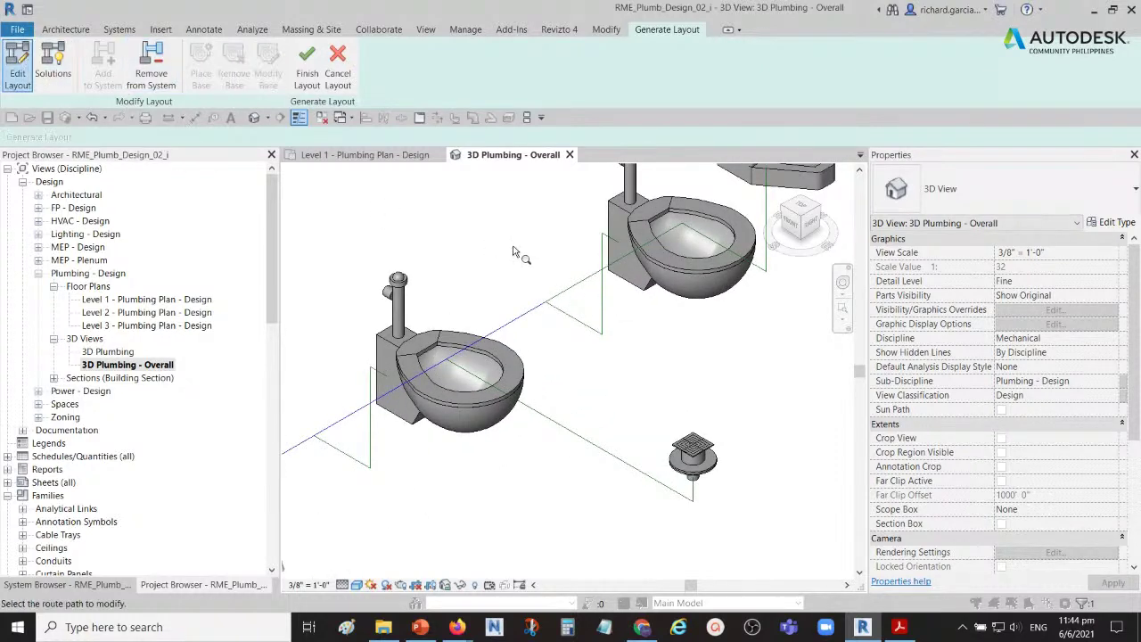
pyautogui.keyDown('shift'); pyautogui.moveTo(599, 300); pyautogui.dragTo(556, 282, button='middle'); pyautogui.keyUp('shift')
pyautogui.moveTo(548, 273); pyautogui.dragTo(459, 297)
pyautogui.click(683, 426)
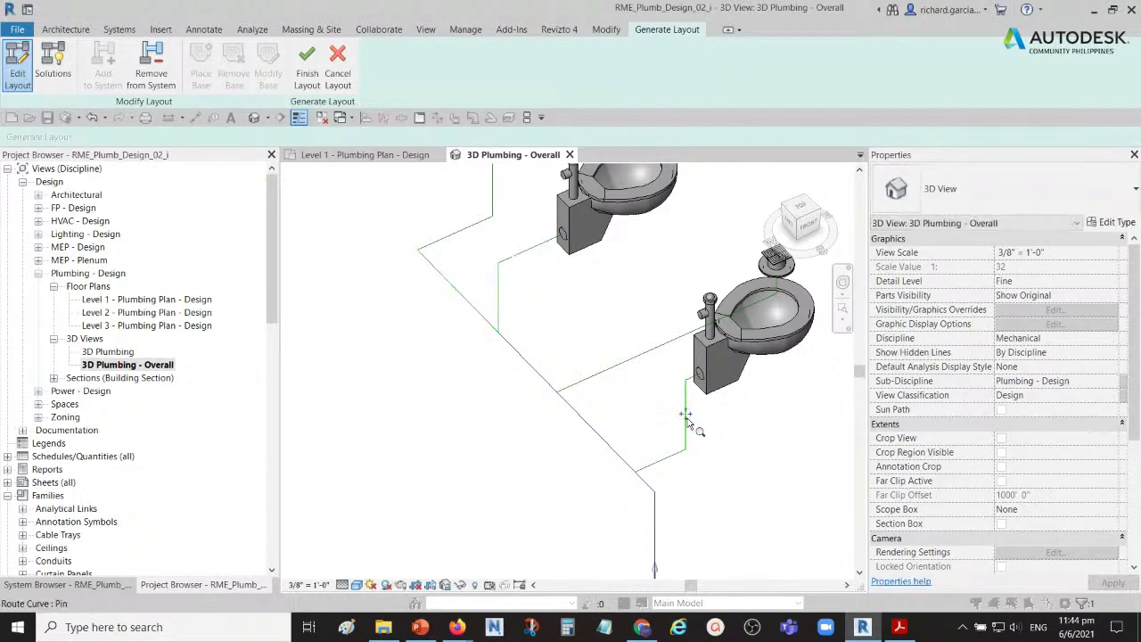
pyautogui.moveTo(718, 426); pyautogui.dragTo(669, 347, button='middle')
pyautogui.moveTo(633, 333); pyautogui.dragTo(582, 352)
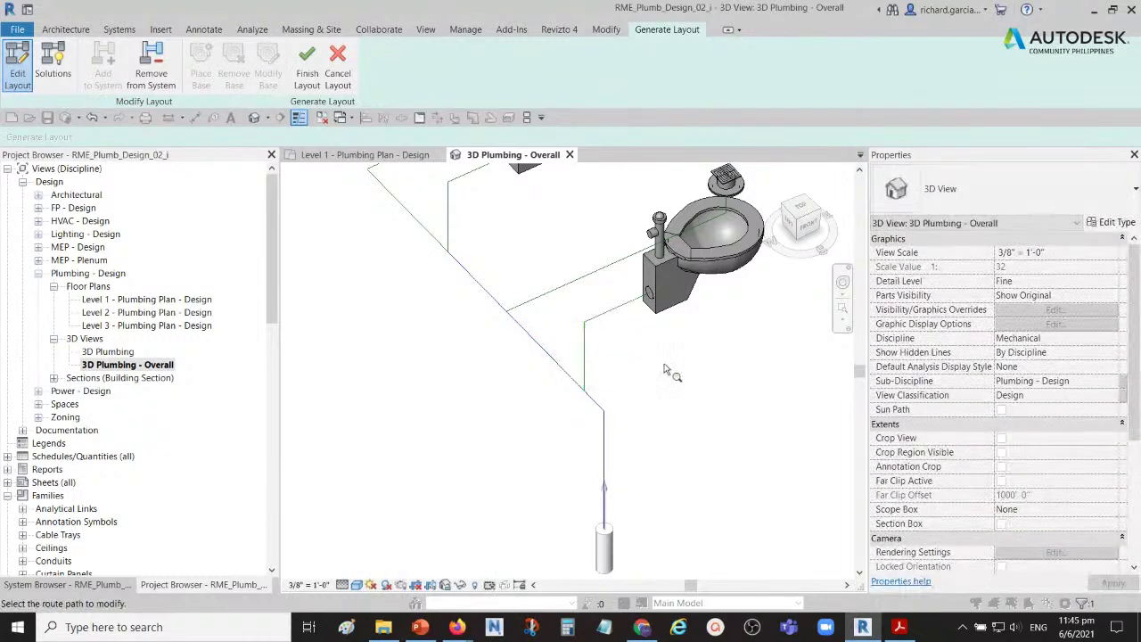
pyautogui.scroll(-1, 629, 365)
pyautogui.scroll(-1, 629, 366)
pyautogui.keyDown('shift'); pyautogui.moveTo(675, 380); pyautogui.dragTo(718, 361, button='middle'); pyautogui.keyUp('shift')
pyautogui.scroll(2, 591, 378)
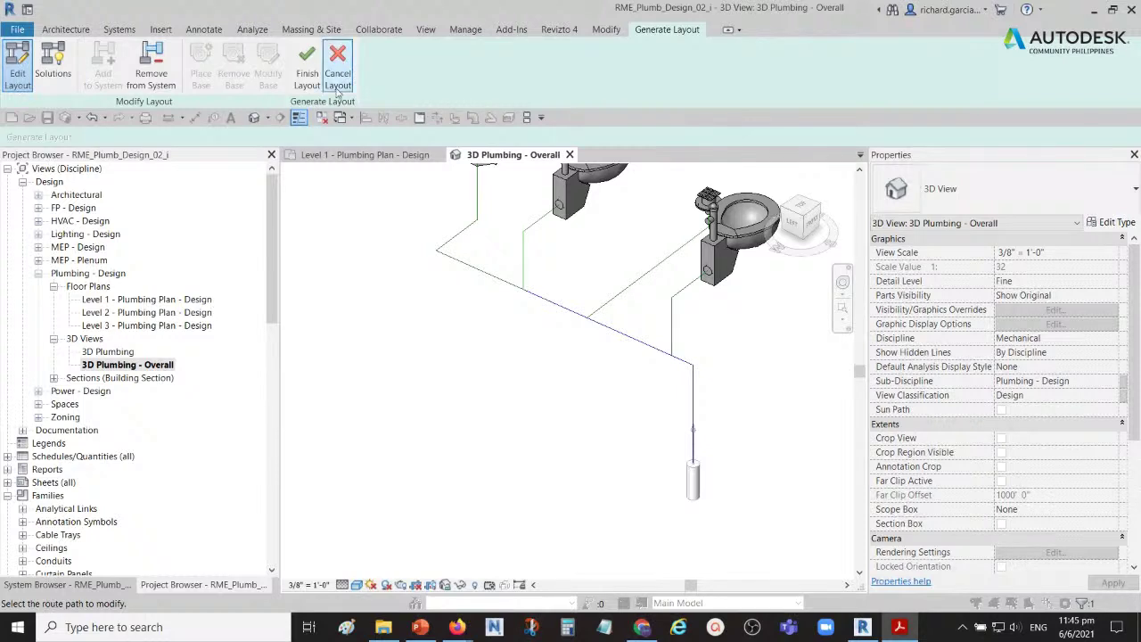
pyautogui.click(311, 71)
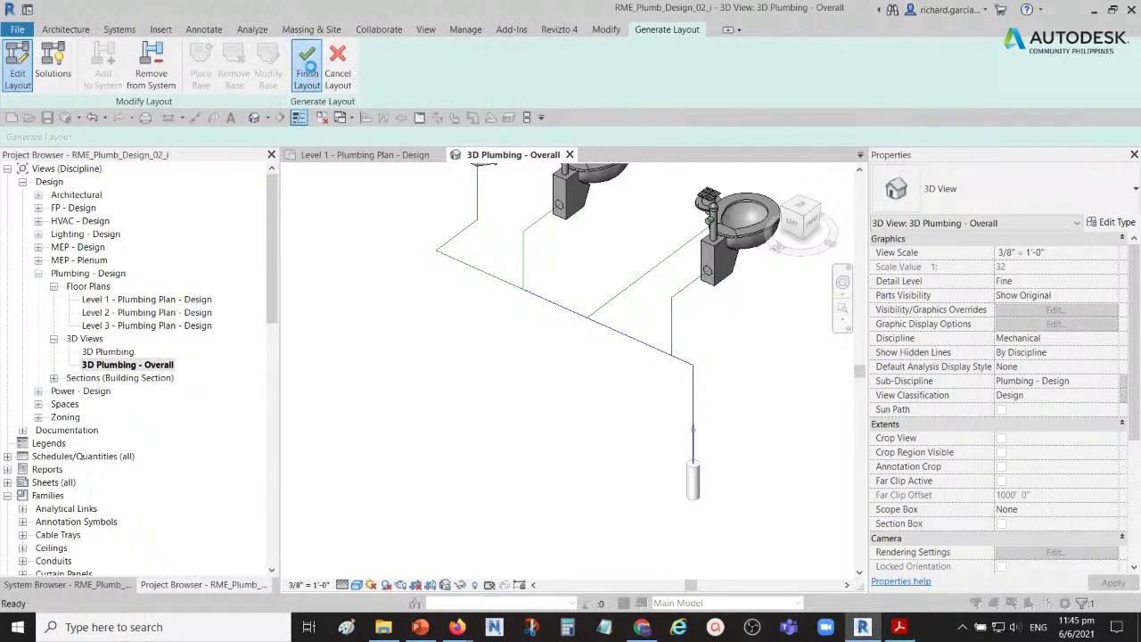
# - Orbit around the new pipes and select a sloped sanitary pipe to inspect it
pyautogui.keyDown('shift'); pyautogui.moveTo(644, 375); pyautogui.dragTo(564, 359, button='middle'); pyautogui.keyUp('shift')
pyautogui.scroll(3, 561, 361)
pyautogui.scroll(2, 580, 330)
pyautogui.click(580, 330)
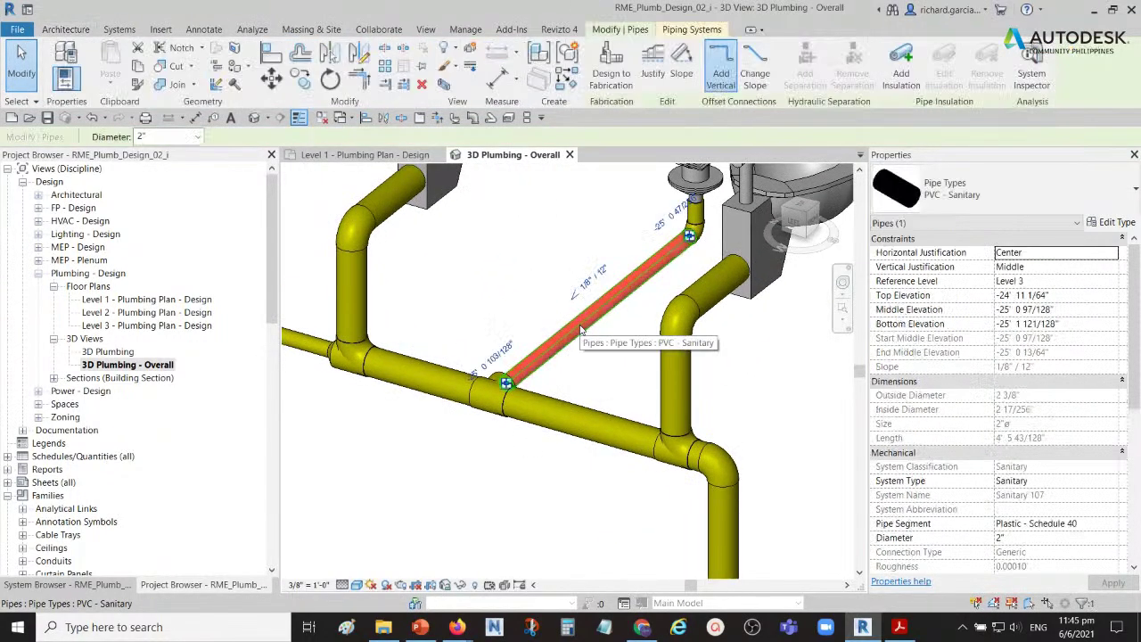
pyautogui.scroll(4, 588, 294)
pyautogui.scroll(-4, 586, 297)
# - Check the short lower-left pipe's slope, view the fixtures from the front, and clear the selection
pyautogui.keyDown('shift'); pyautogui.moveTo(587, 297); pyautogui.dragTo(518, 276, button='middle'); pyautogui.keyUp('shift')
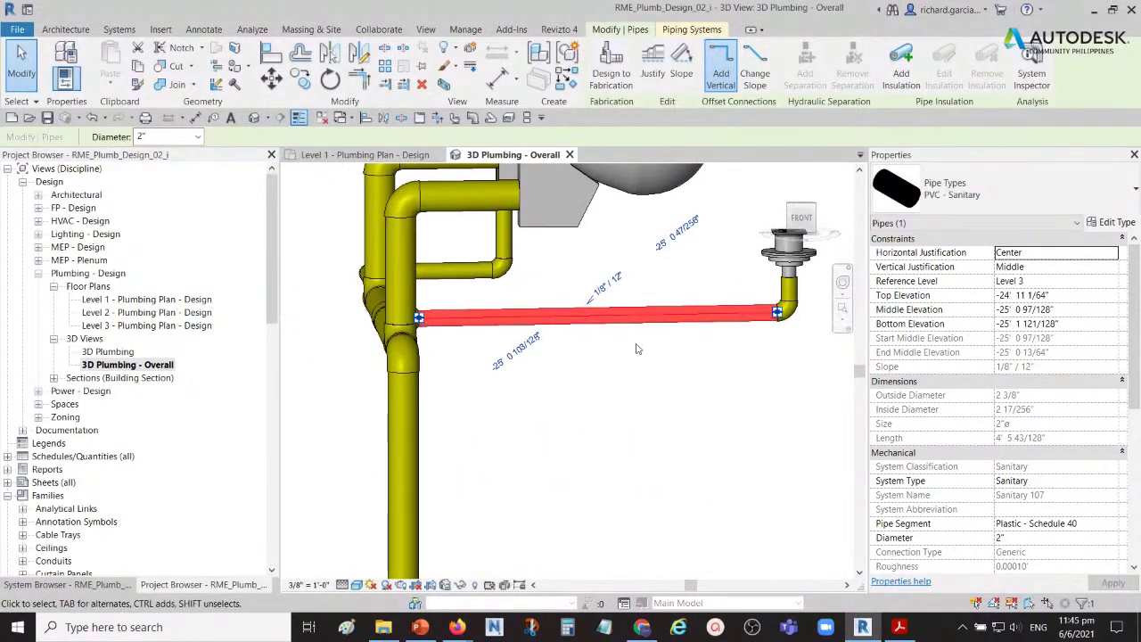
pyautogui.keyDown('shift'); pyautogui.moveTo(593, 316); pyautogui.dragTo(733, 399, button='middle'); pyautogui.keyUp('shift')
pyautogui.moveTo(598, 365)
pyautogui.keyDown('shift'); pyautogui.mouseDown(button='middle')
pyautogui.moveTo(601, 395)
pyautogui.moveTo(599, 354)
pyautogui.moveTo(616, 357)
pyautogui.mouseUp(button='middle'); pyautogui.keyUp('shift')
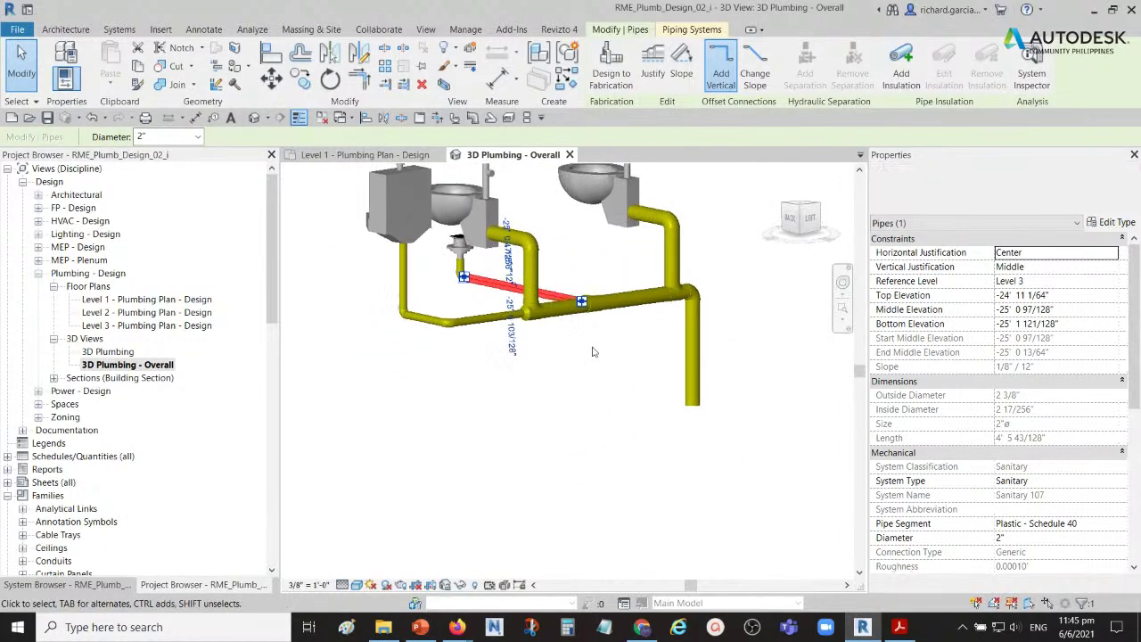
pyautogui.scroll(3, 535, 285)
pyautogui.moveTo(593, 391)
pyautogui.keyDown('shift'); pyautogui.mouseDown(button='middle')
pyautogui.moveTo(615, 392)
pyautogui.moveTo(599, 397)
pyautogui.mouseUp(button='middle'); pyautogui.keyUp('shift')
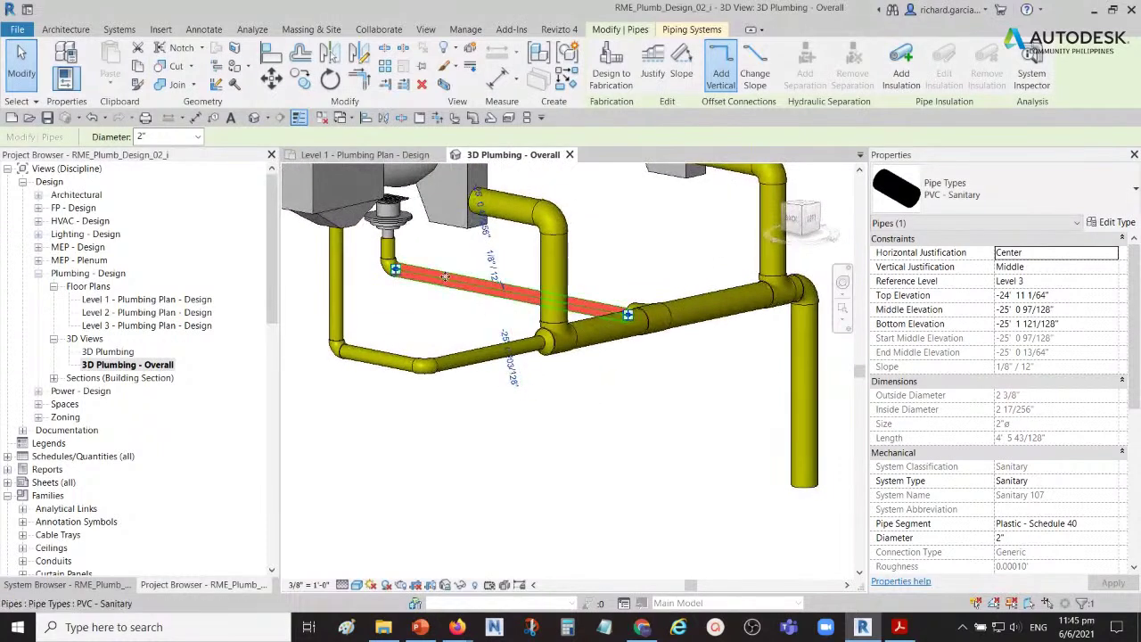
pyautogui.click(383, 364)
pyautogui.scroll(3, 384, 357)
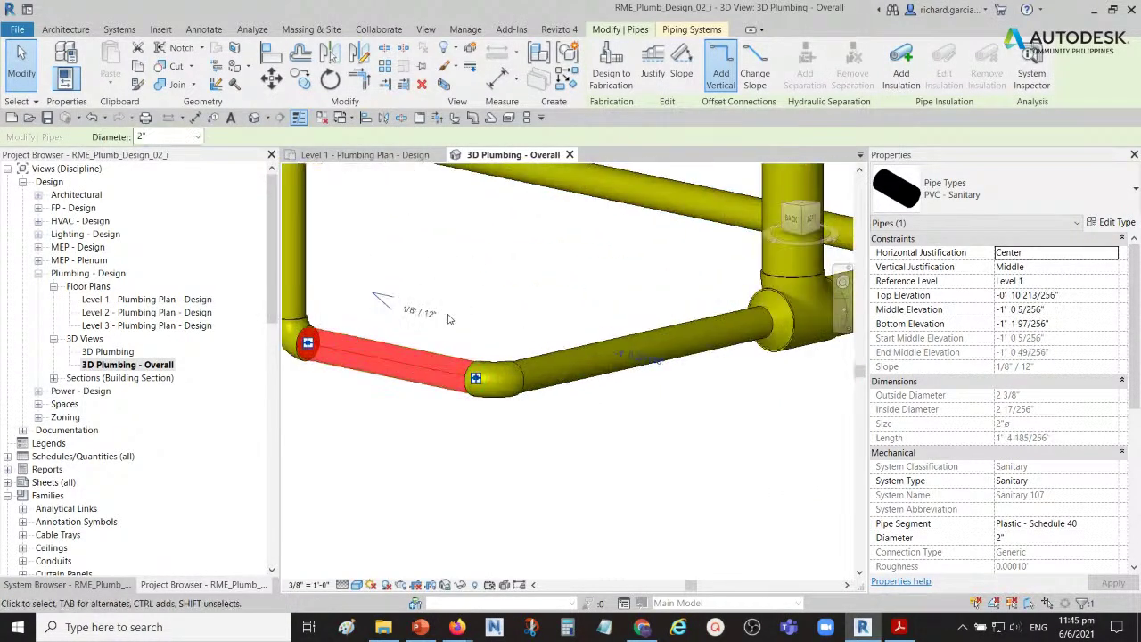
pyautogui.scroll(-4, 615, 374)
pyautogui.keyDown('shift'); pyautogui.moveTo(586, 361); pyautogui.dragTo(737, 441, button='middle'); pyautogui.keyUp('shift')
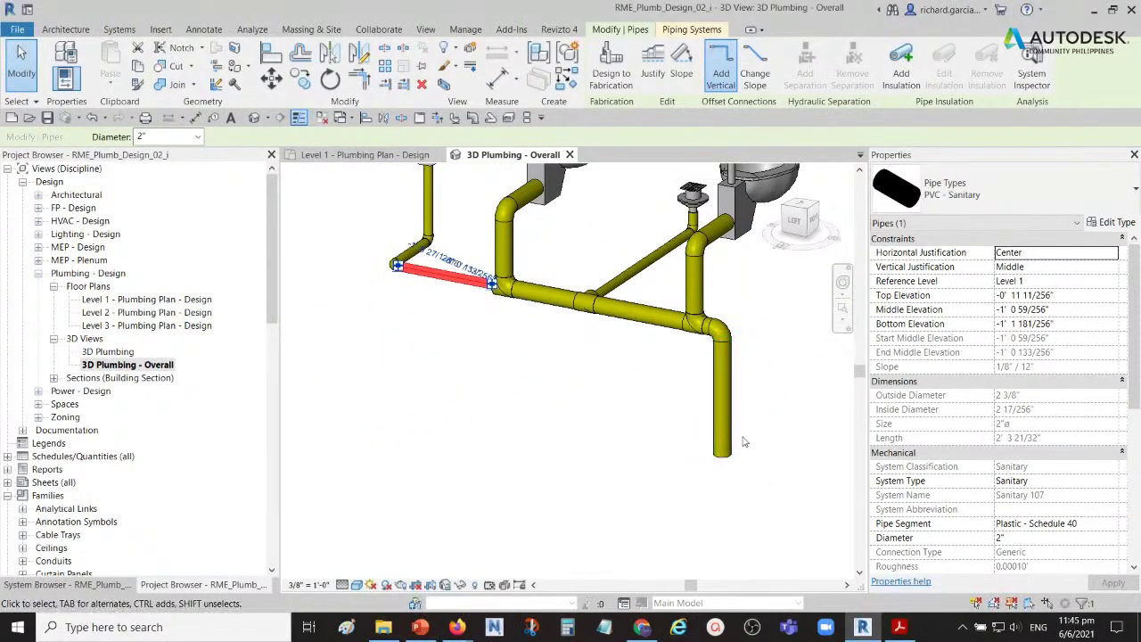
pyautogui.keyDown('shift'); pyautogui.moveTo(742, 446); pyautogui.dragTo(570, 393, button='middle'); pyautogui.keyUp('shift')
pyautogui.press('Escape')
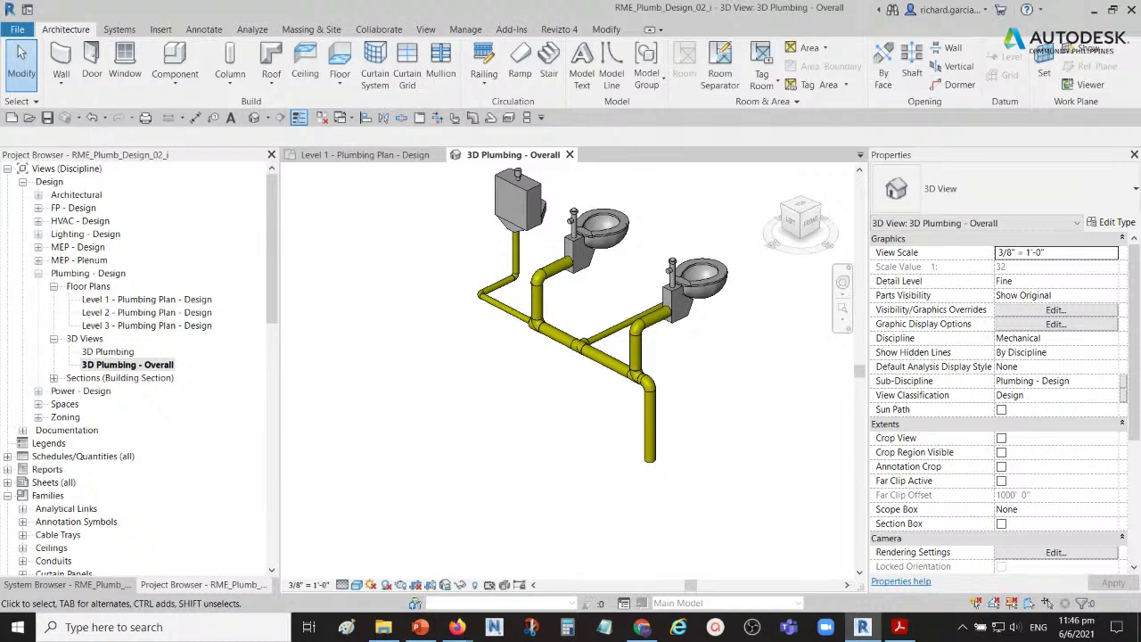
pyautogui.keyDown('shift'); pyautogui.moveTo(548, 392); pyautogui.dragTo(560, 379, button='middle'); pyautogui.keyUp('shift')
pyautogui.scroll(8, 566, 366)
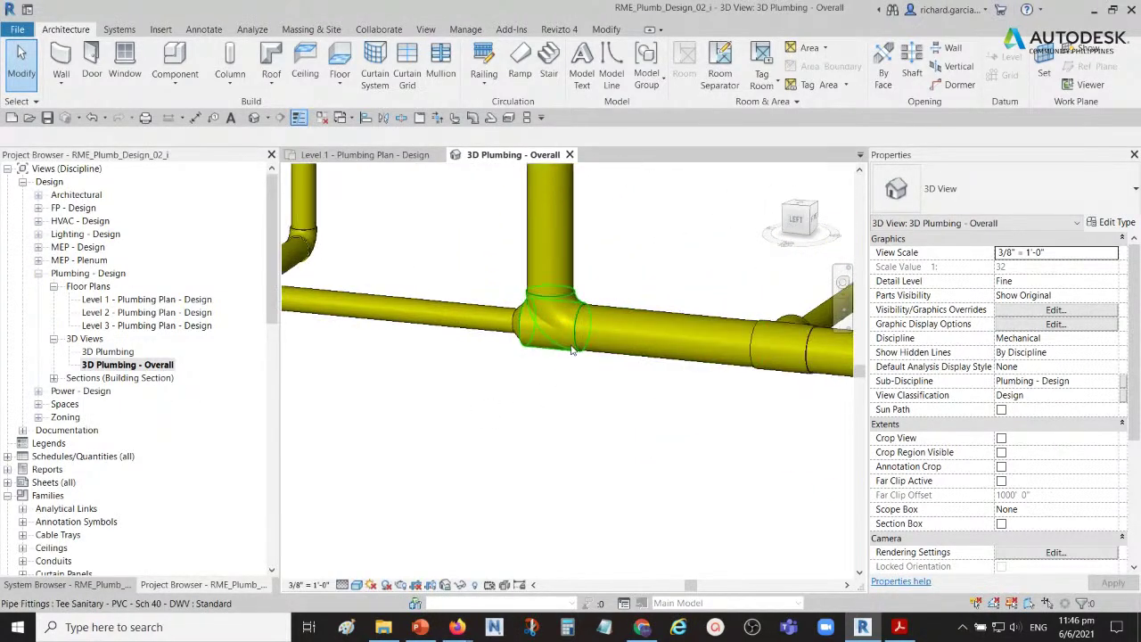
pyautogui.click(573, 351)
pyautogui.keyDown('shift'); pyautogui.moveTo(573, 351); pyautogui.dragTo(553, 385, button='middle'); pyautogui.keyUp('shift')
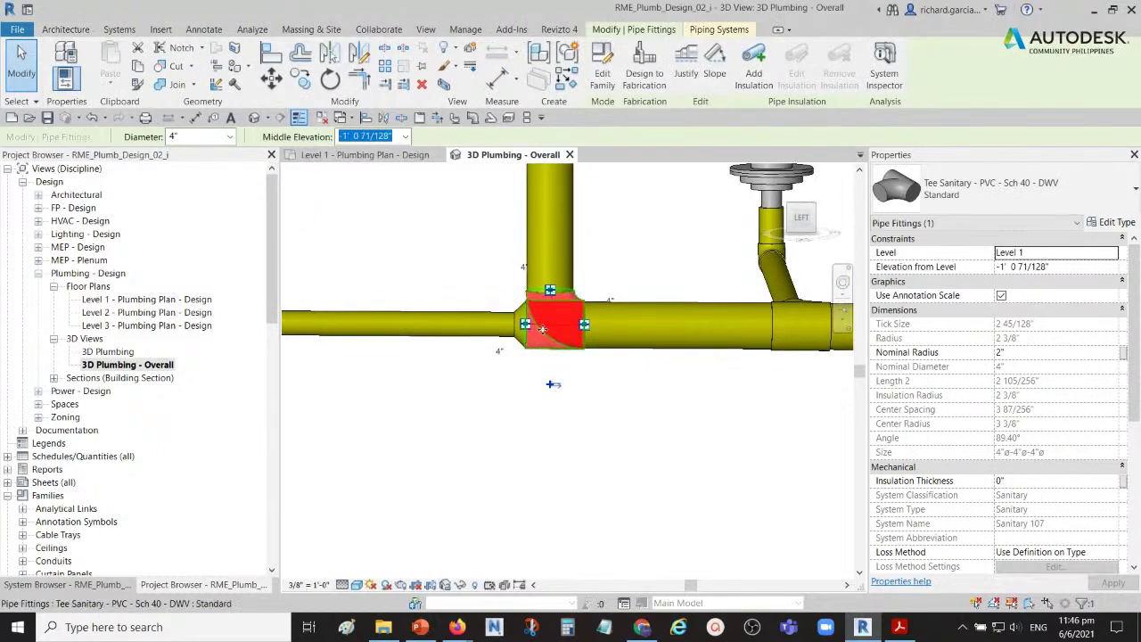
pyautogui.scroll(3, 553, 385)
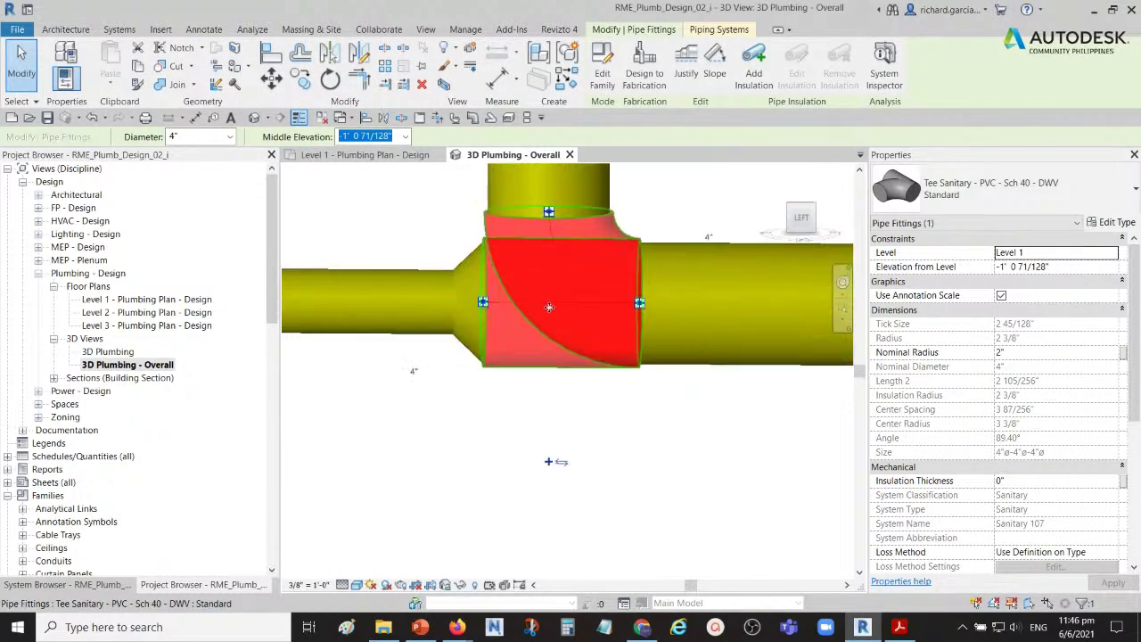
pyautogui.scroll(-2, 550, 413)
pyautogui.moveTo(550, 413); pyautogui.dragTo(634, 412, button='middle')
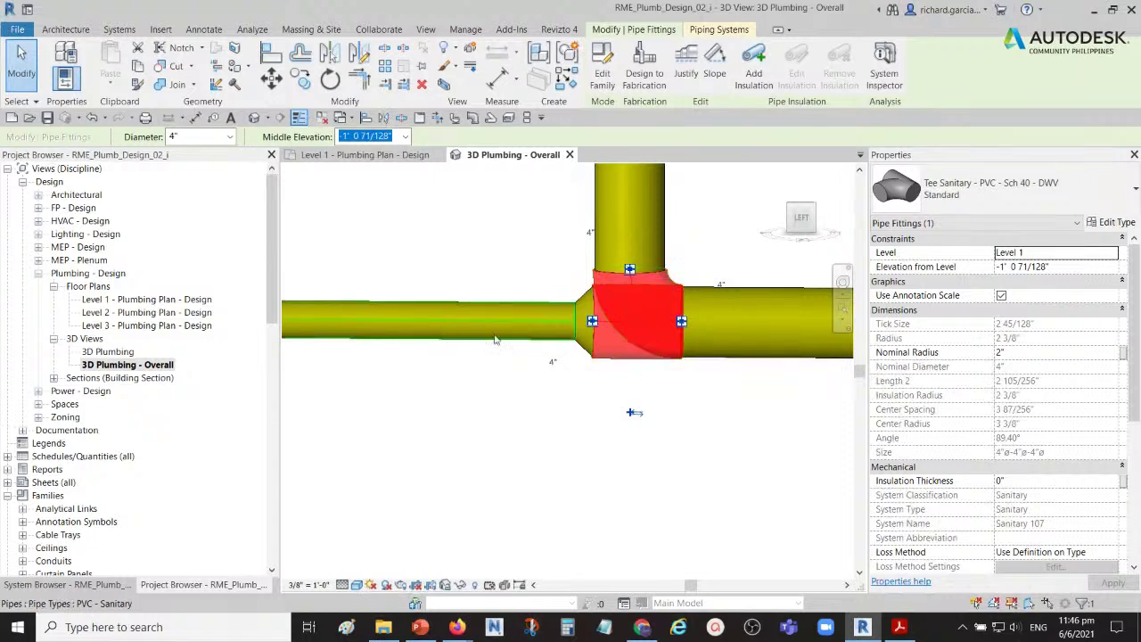
pyautogui.click(638, 414)
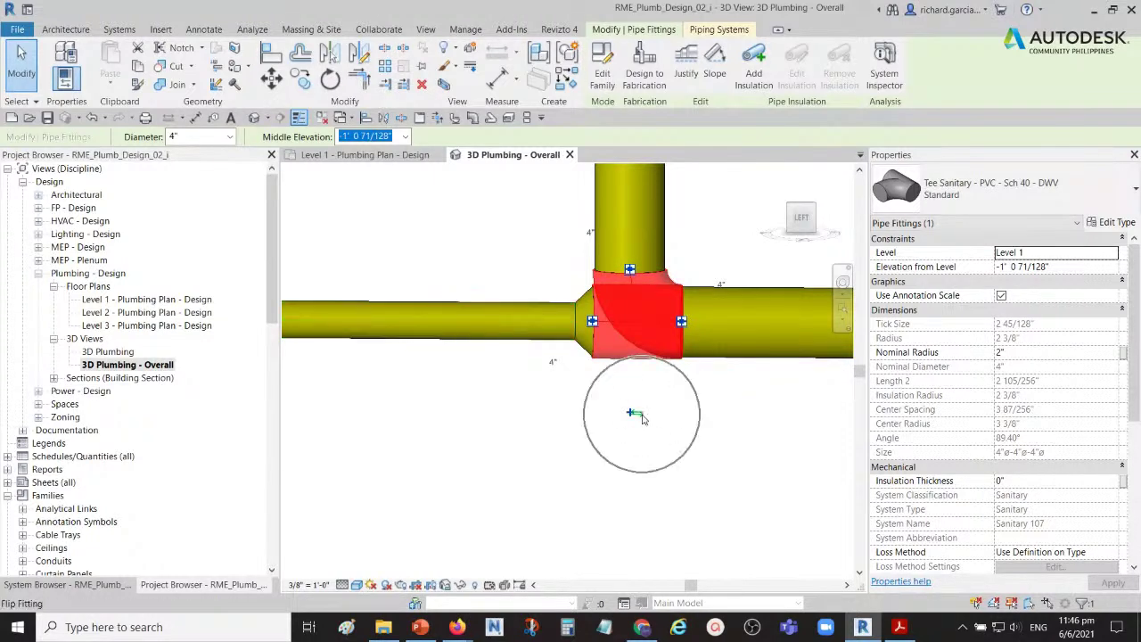
pyautogui.click(638, 414)
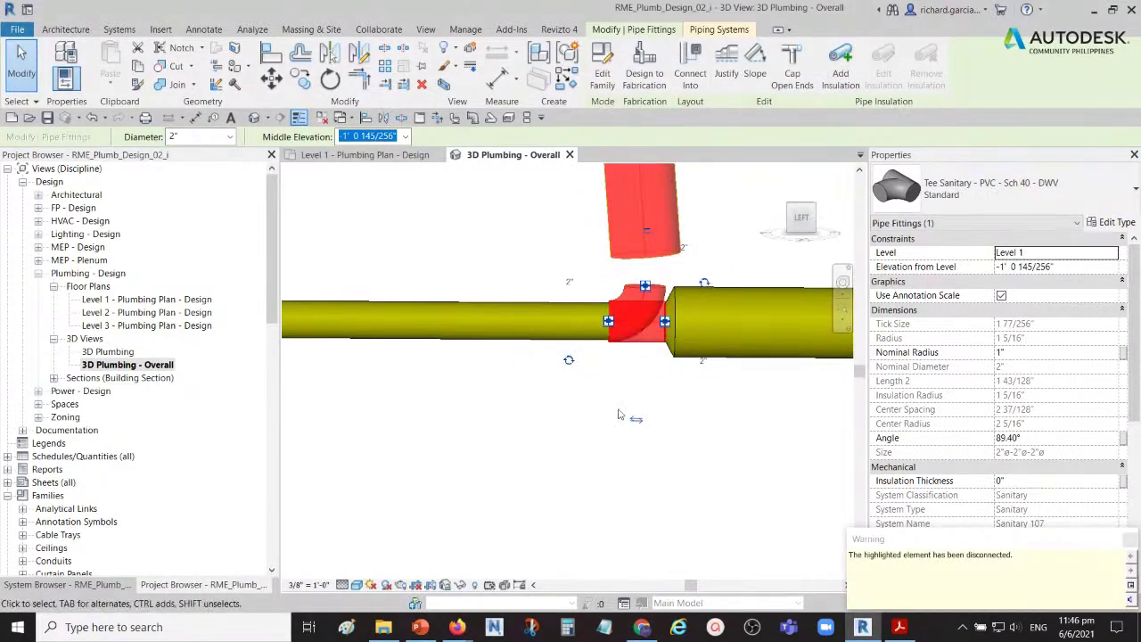
pyautogui.click(500, 383)
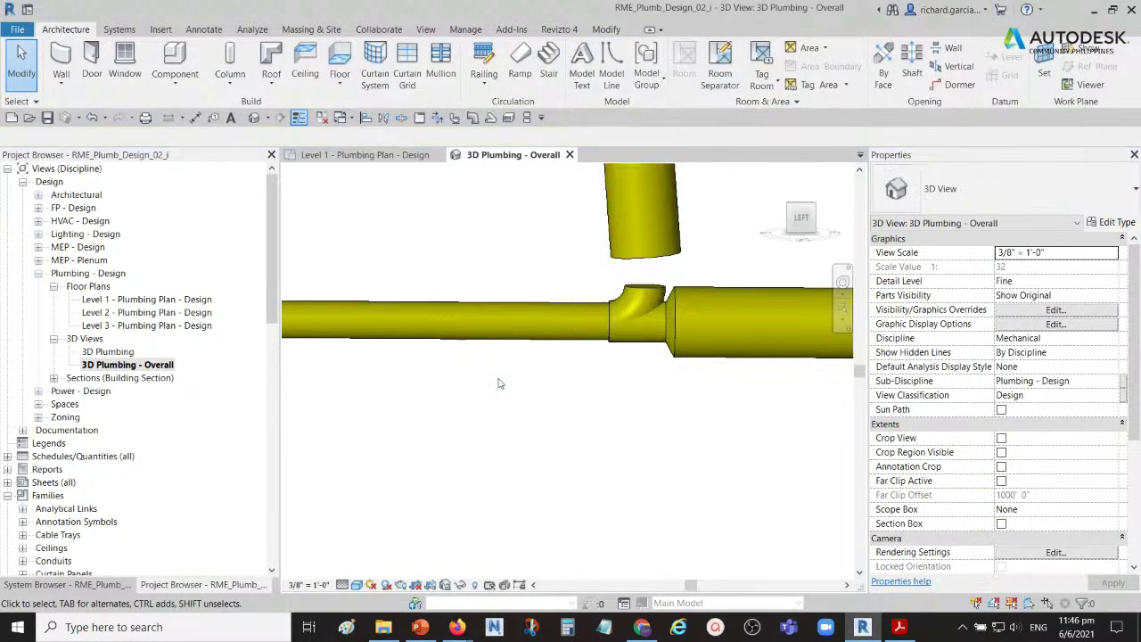
pyautogui.click(92, 117)
pyautogui.scroll(-2, 559, 321)
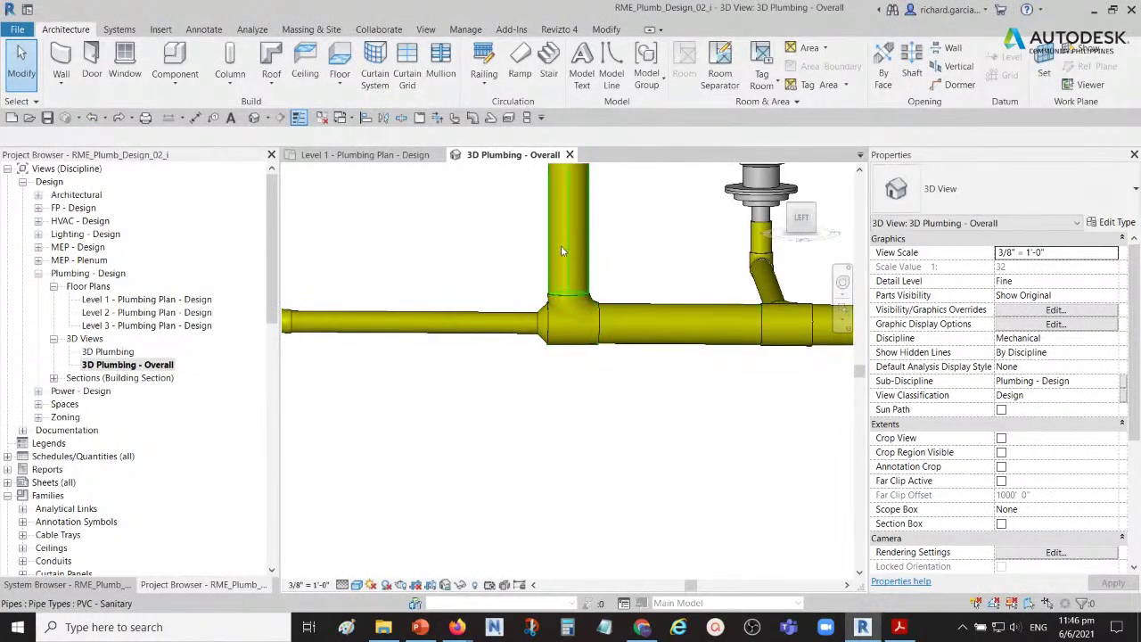
pyautogui.click(636, 326)
pyautogui.scroll(4, 571, 308)
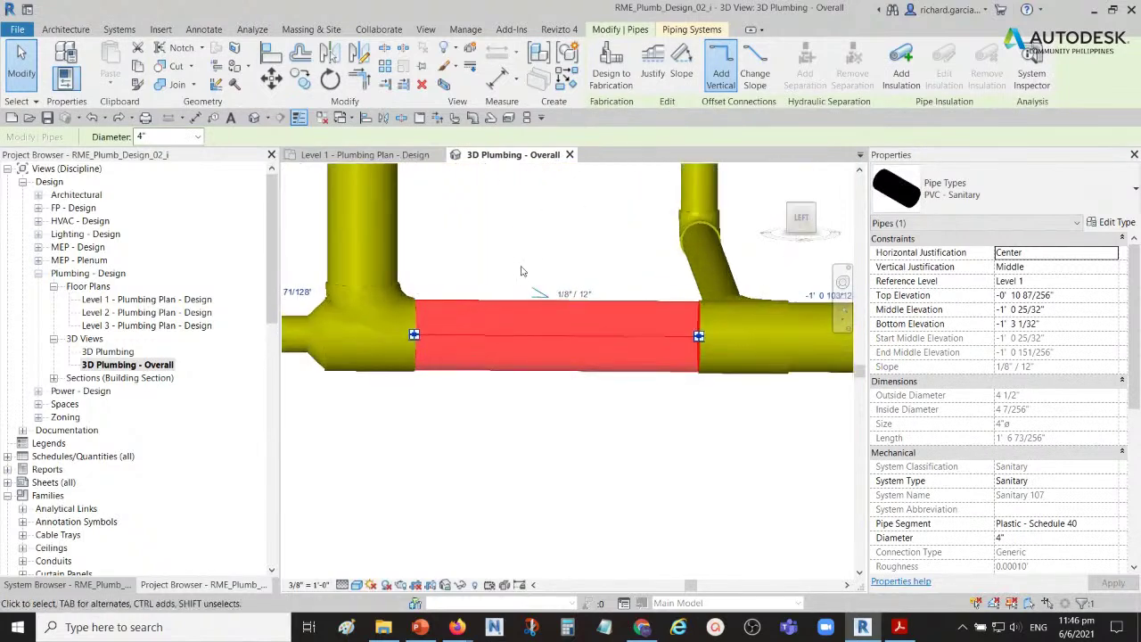
pyautogui.scroll(-5, 522, 271)
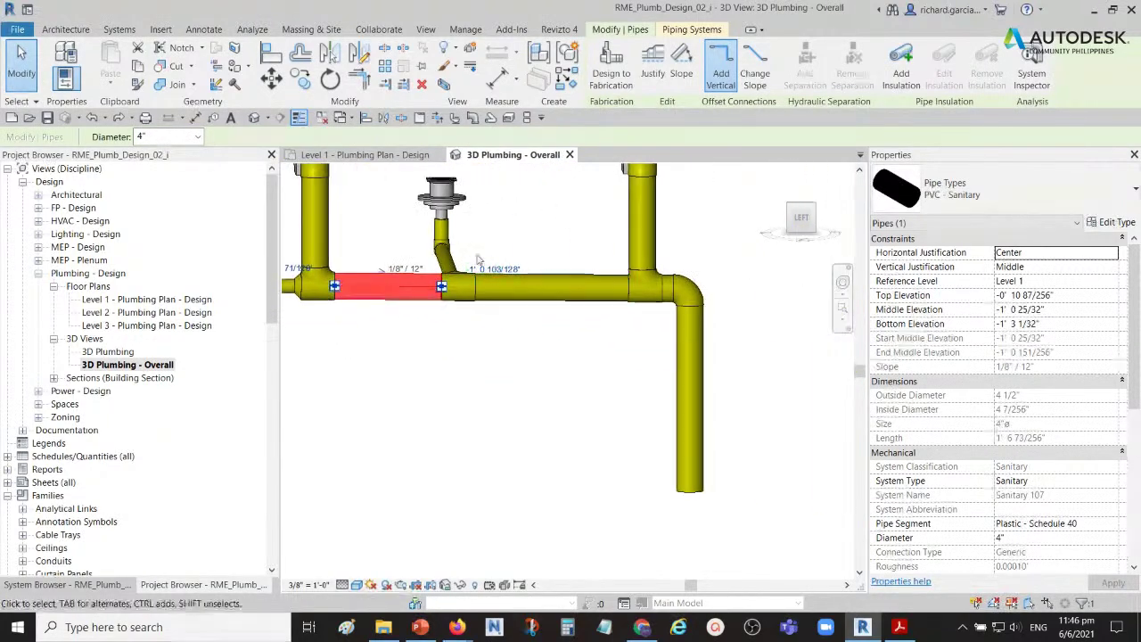
pyautogui.click(736, 350)
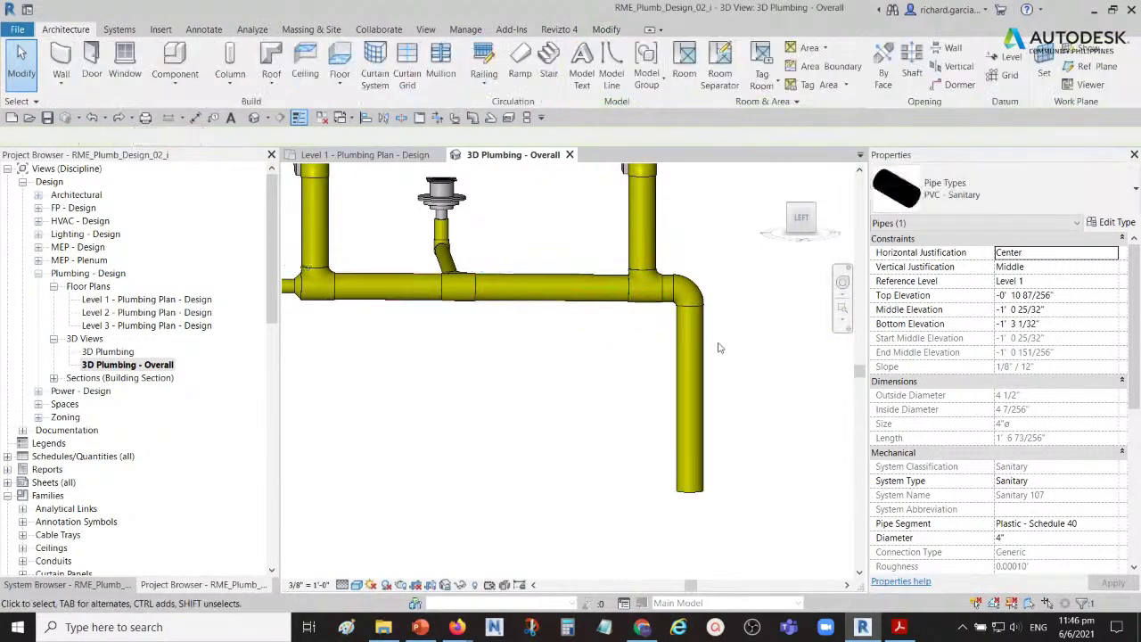
# - Orbit to an isometric view, close the Level 1 plan with Close Inactive Views, then close 3D Plumbing - Overall
pyautogui.scroll(-3, 713, 331)
pyautogui.keyDown('shift'); pyautogui.moveTo(713, 332); pyautogui.dragTo(623, 472, button='middle'); pyautogui.keyUp('shift')
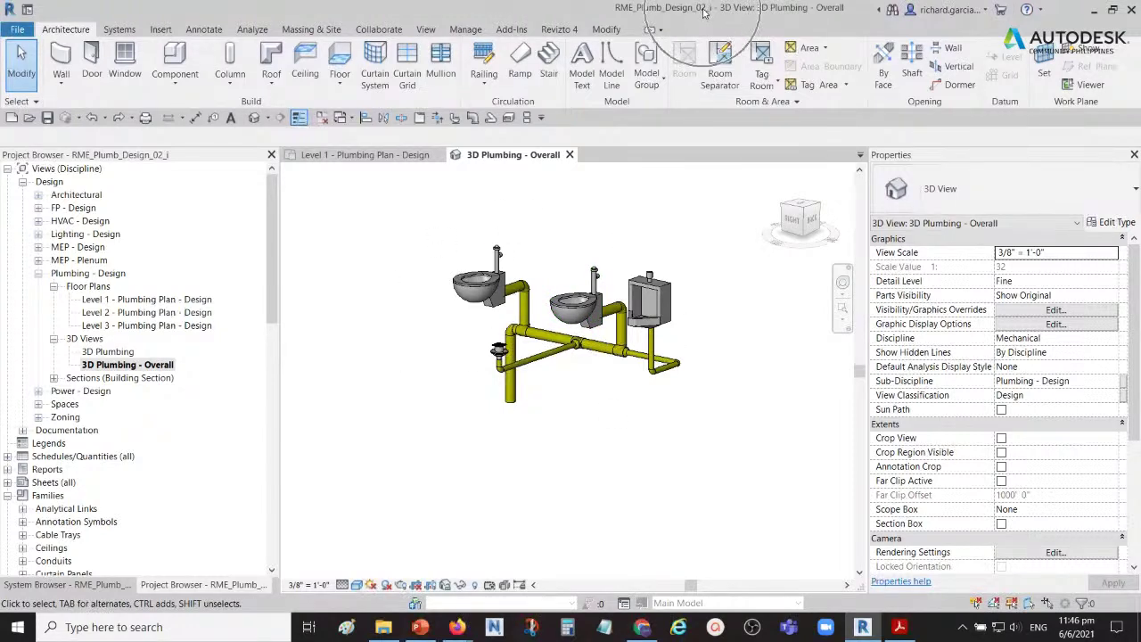
pyautogui.keyDown('shift'); pyautogui.moveTo(653, 195); pyautogui.dragTo(576, 255, button='middle'); pyautogui.keyUp('shift')
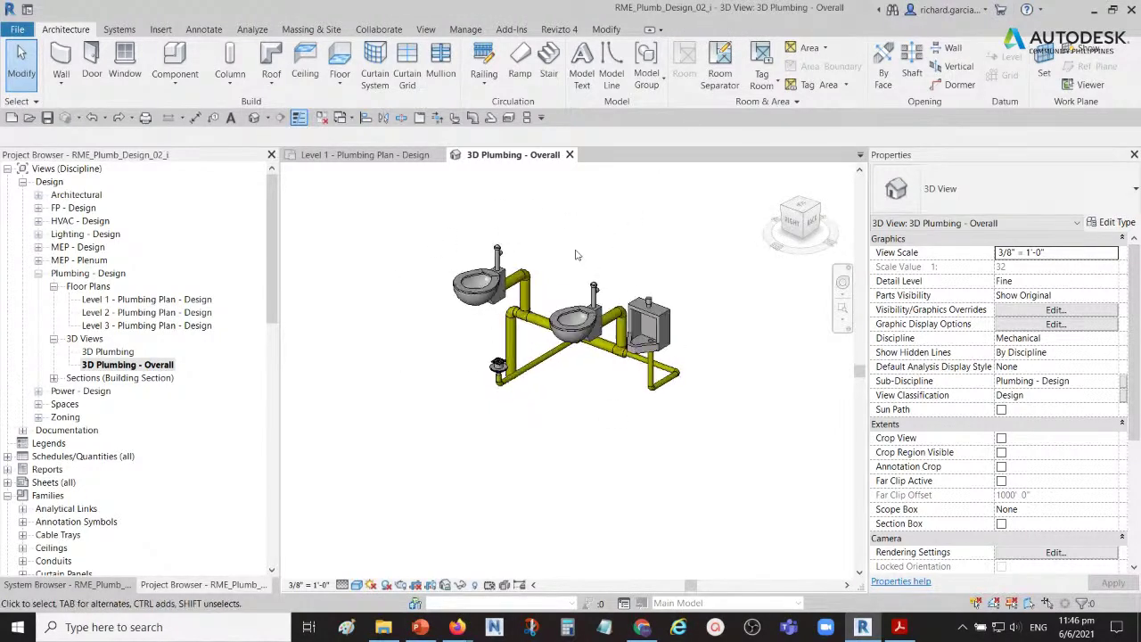
pyautogui.click(322, 122)
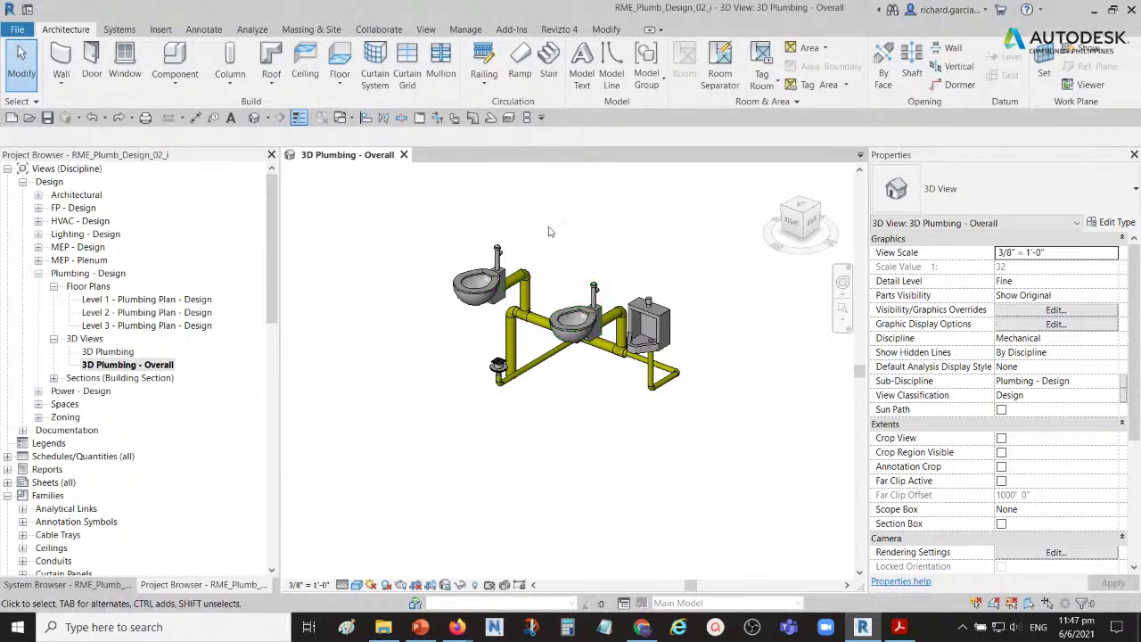
pyautogui.click(405, 157)
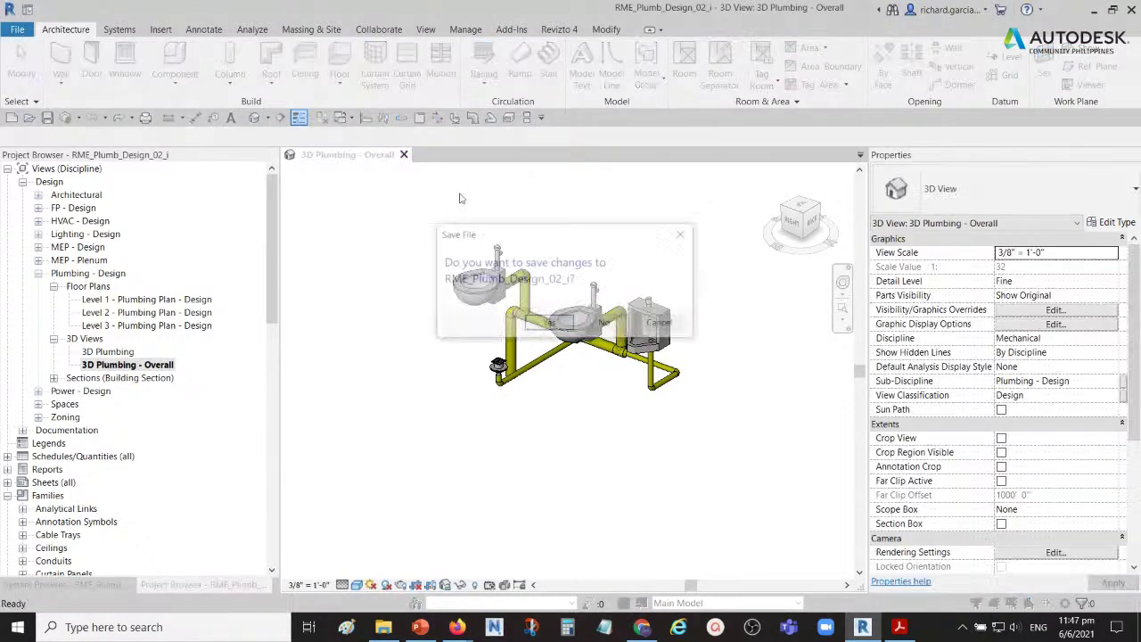
# - Discard changes to RME_Plumb_Design_02_i and open RME_Plumb_Design_03_i from the Home screen
pyautogui.click(604, 323)
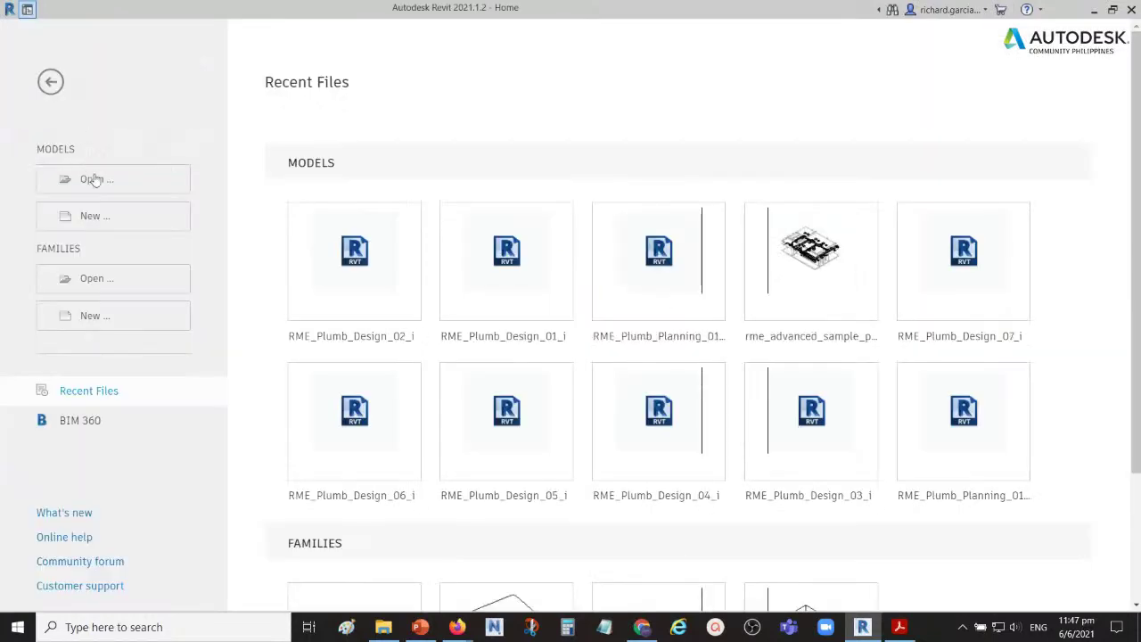
pyautogui.click(97, 179)
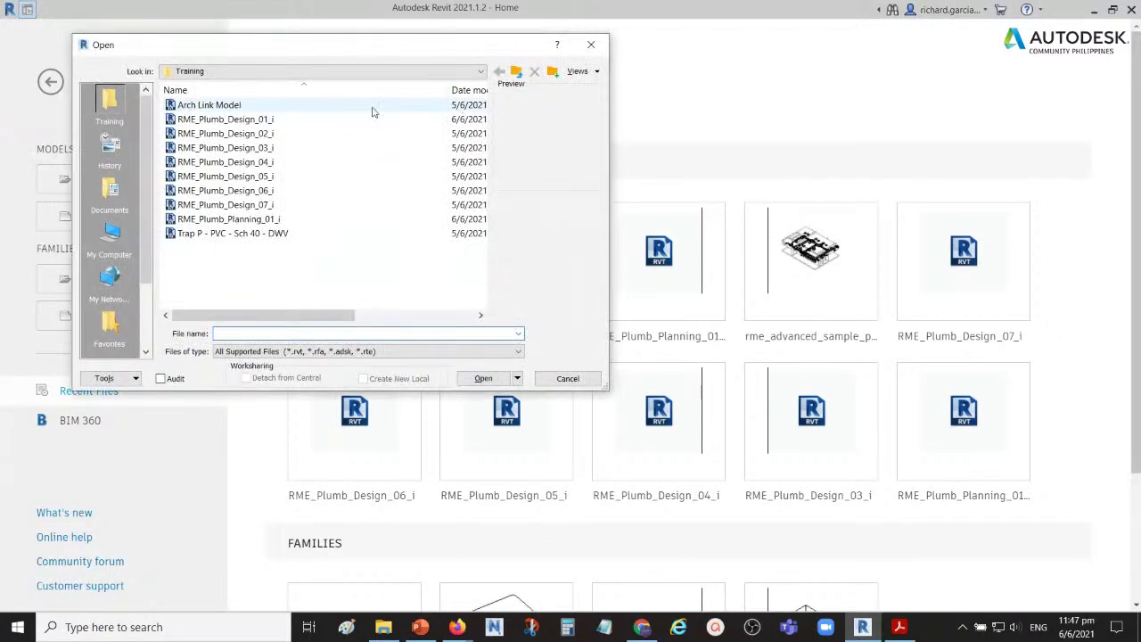
pyautogui.click(224, 148)
pyautogui.click(483, 378)
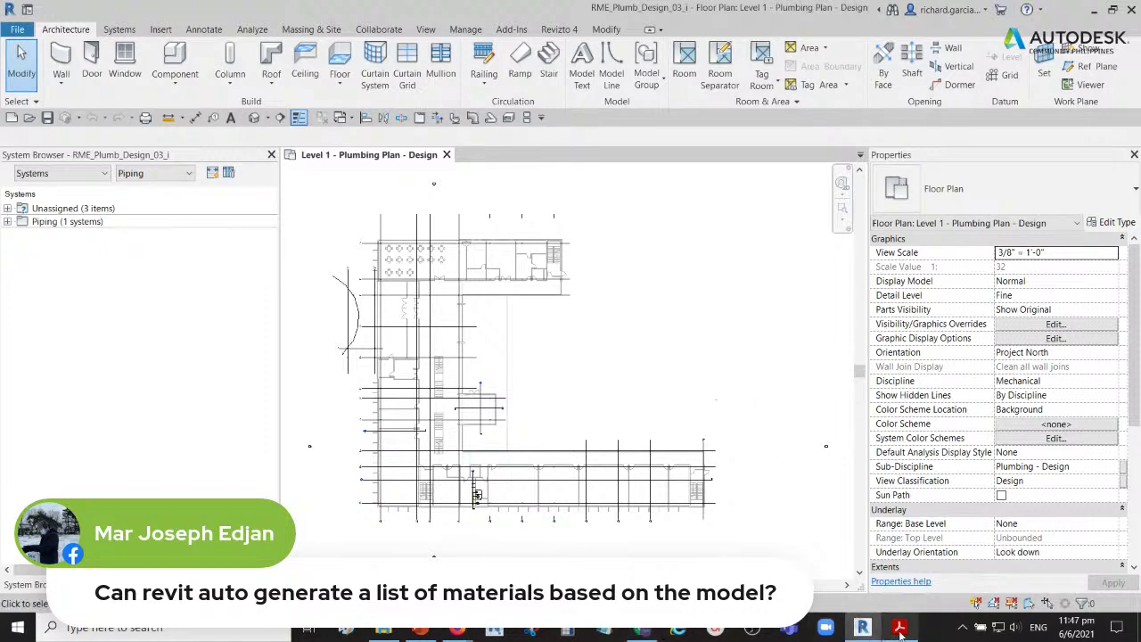
pyautogui.moveTo(901, 628)
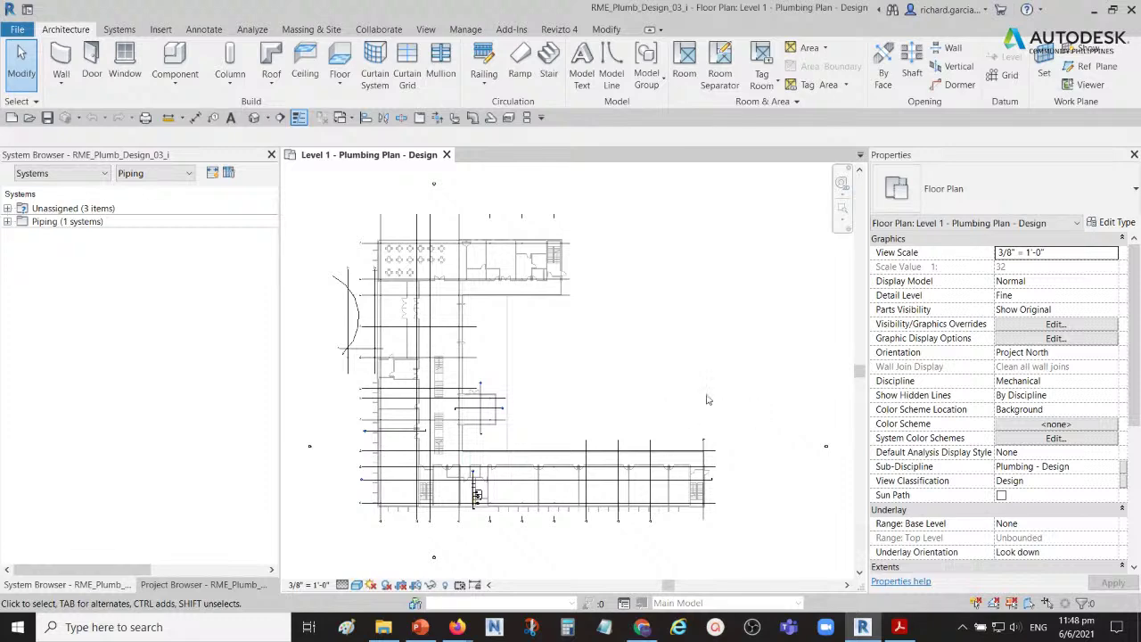
pyautogui.moveTo(637, 398)
pyautogui.mouseDown(button='middle')
pyautogui.moveTo(680, 398)
pyautogui.moveTo(674, 406)
pyautogui.mouseUp(button='middle')
pyautogui.scroll(-2, 674, 403)
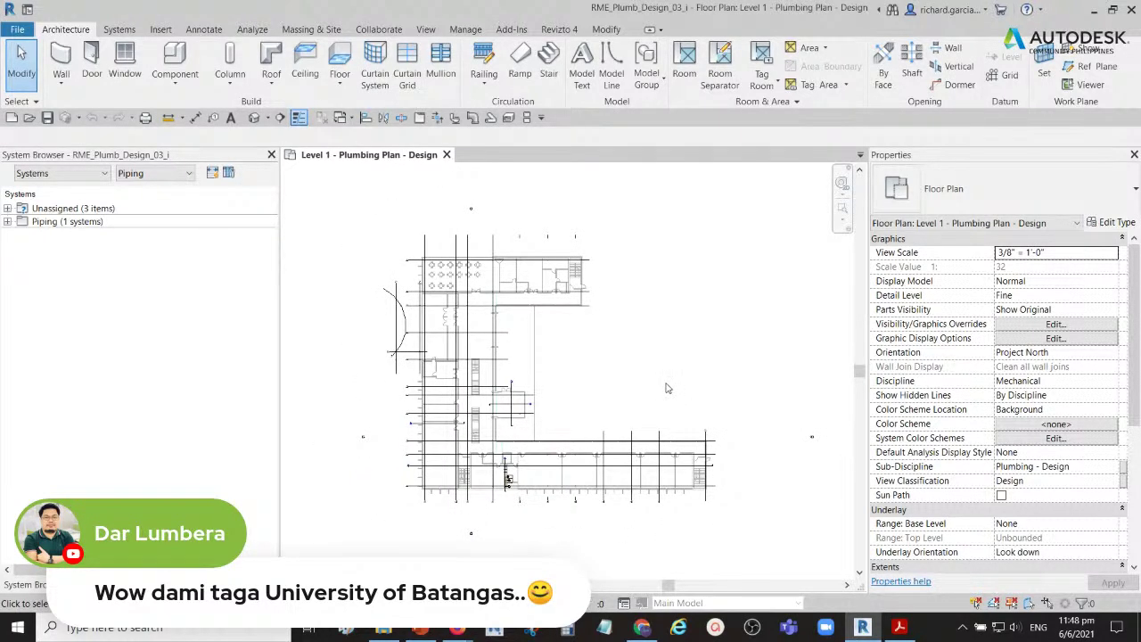
pyautogui.moveTo(667, 387); pyautogui.dragTo(672, 382, button='middle')
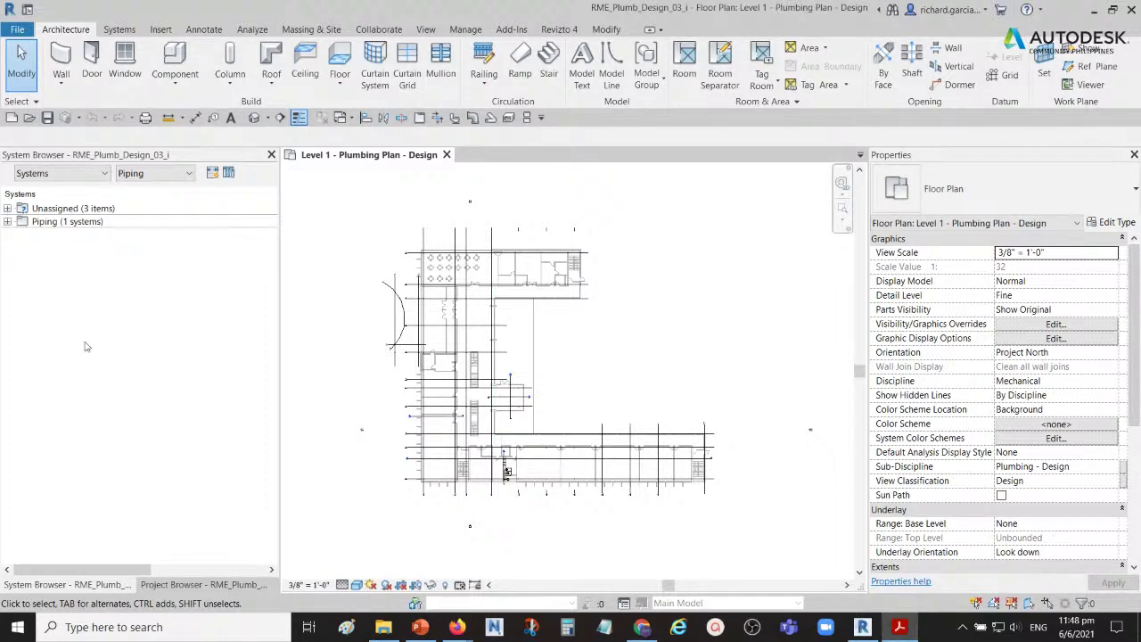
pyautogui.scroll(5, 505, 471)
# - Zoom in on the Male 107 restroom and select Sanitary 107 under Piping in the System Browser
pyautogui.scroll(6, 512, 457)
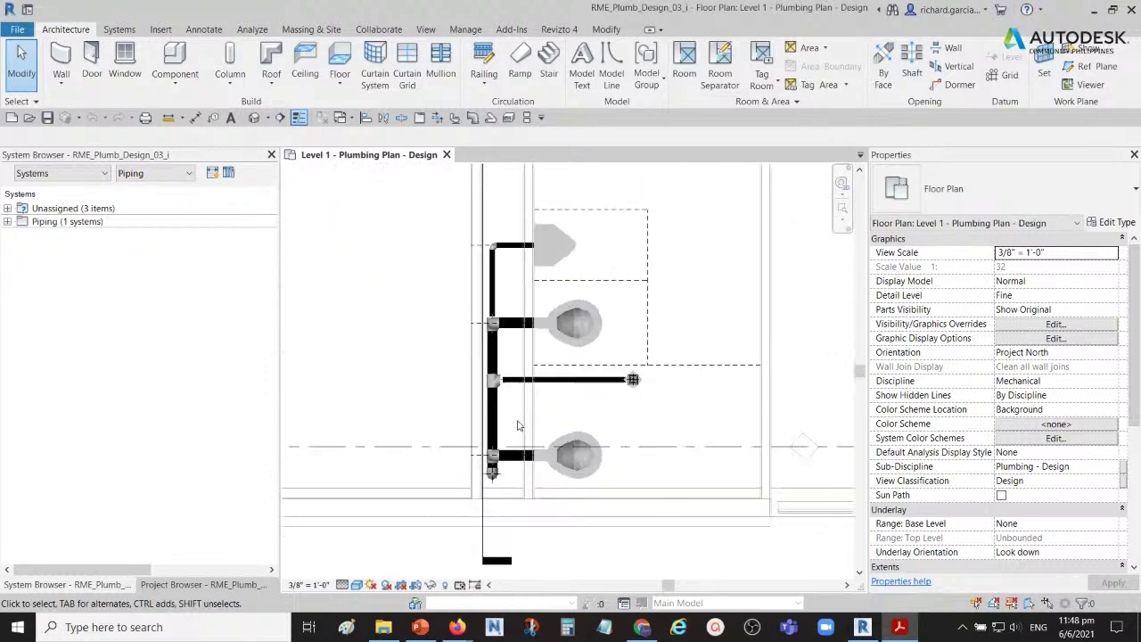
pyautogui.scroll(-3, 539, 367)
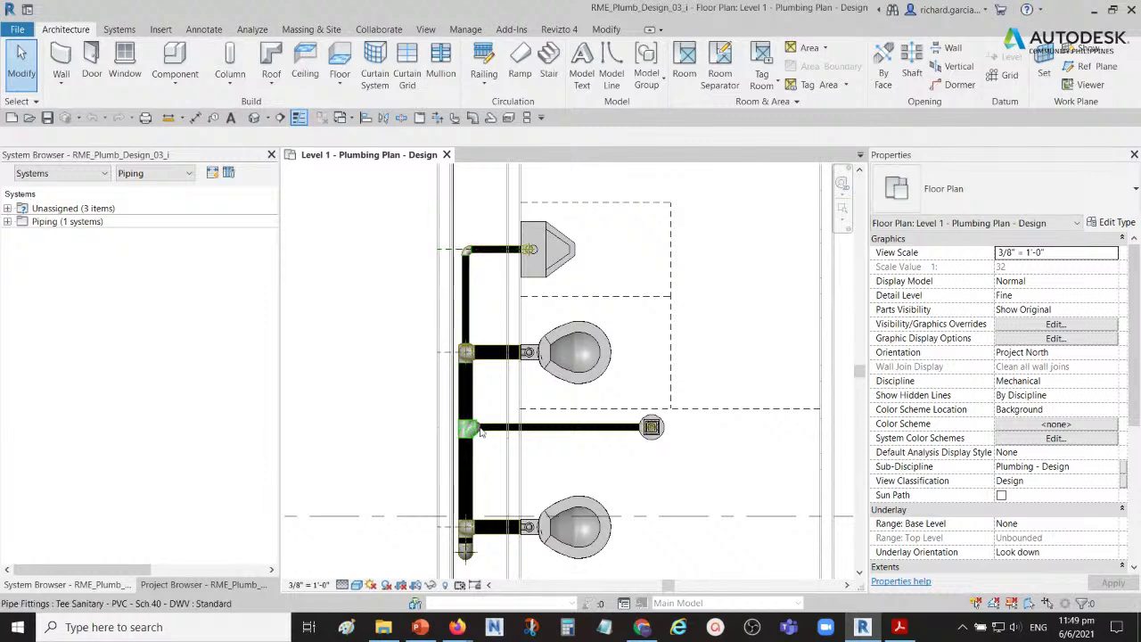
pyautogui.scroll(-3, 479, 430)
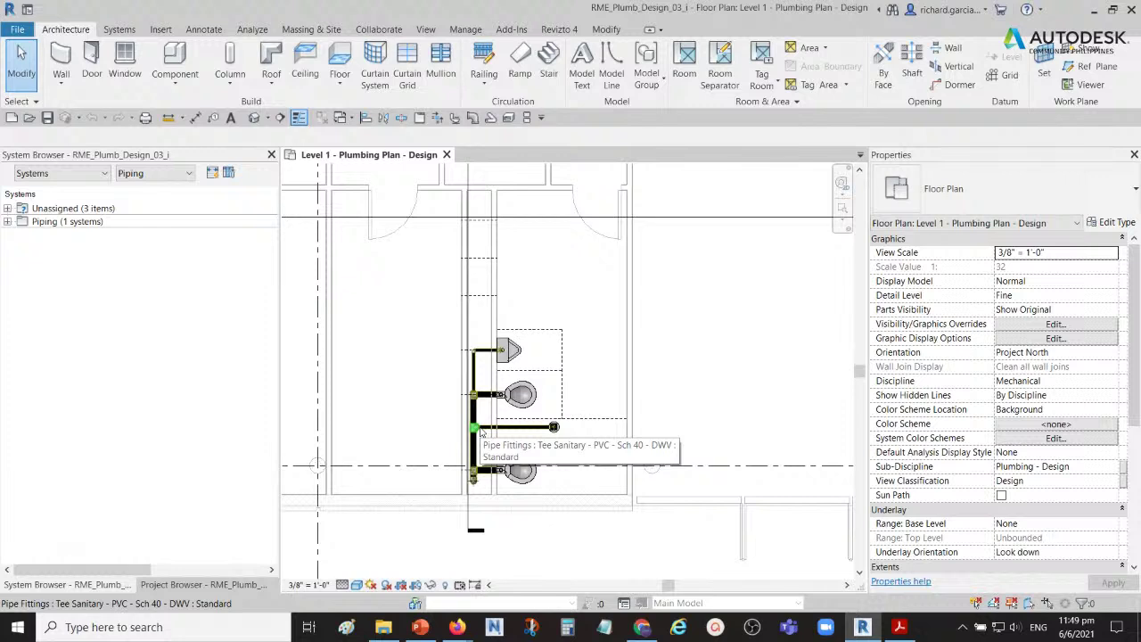
pyautogui.click(7, 222)
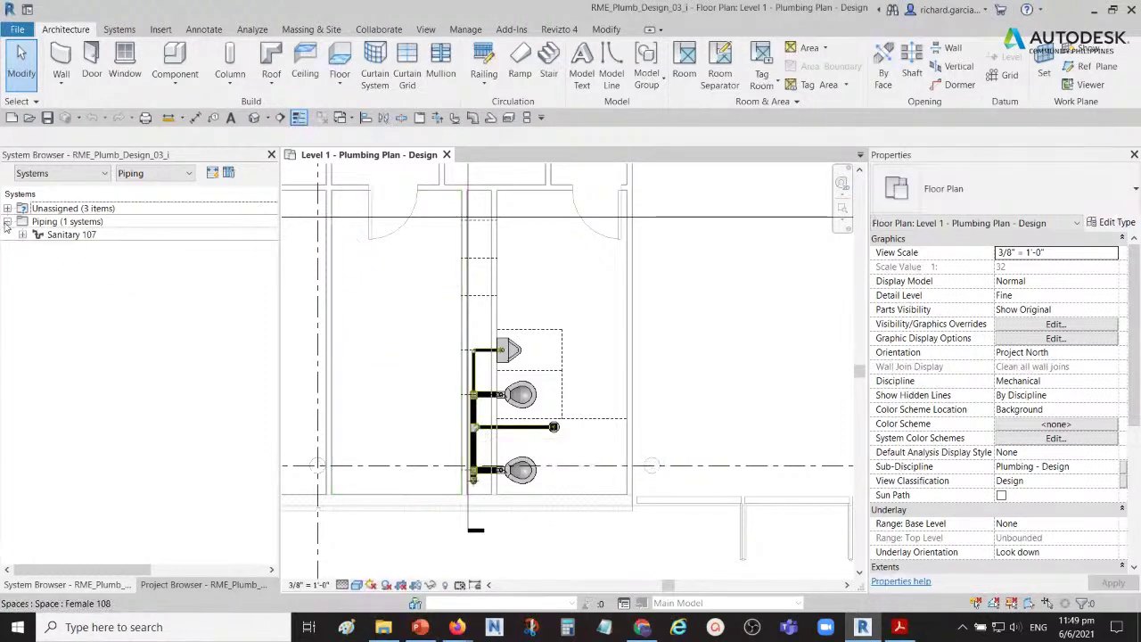
pyautogui.click(74, 237)
pyautogui.scroll(2, 494, 254)
pyautogui.scroll(2, 522, 250)
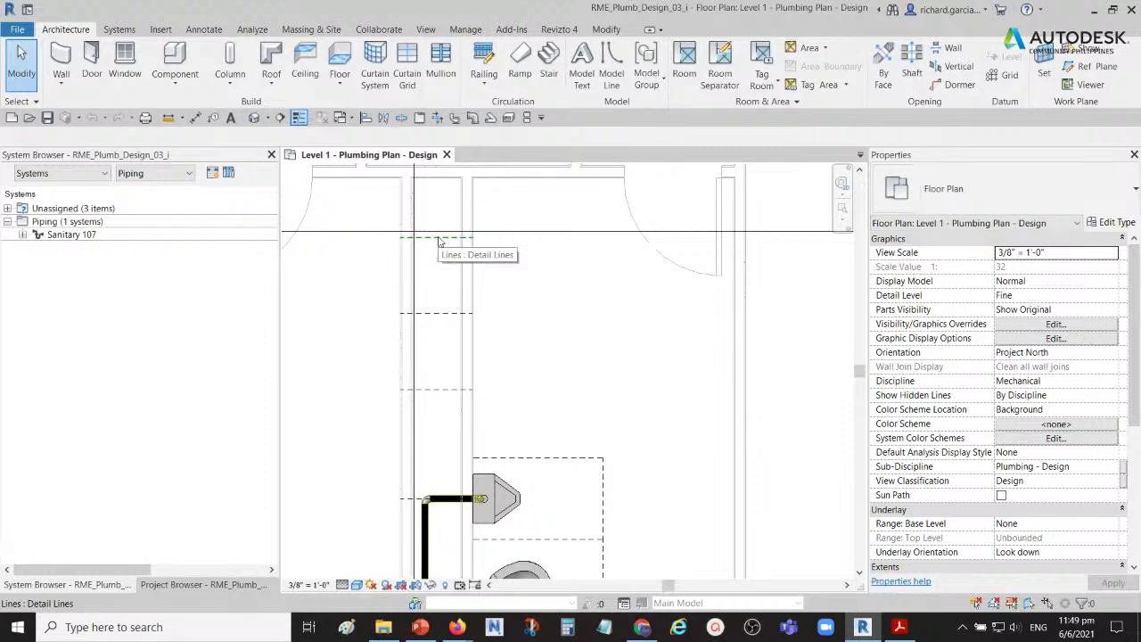
pyautogui.scroll(-3, 510, 288)
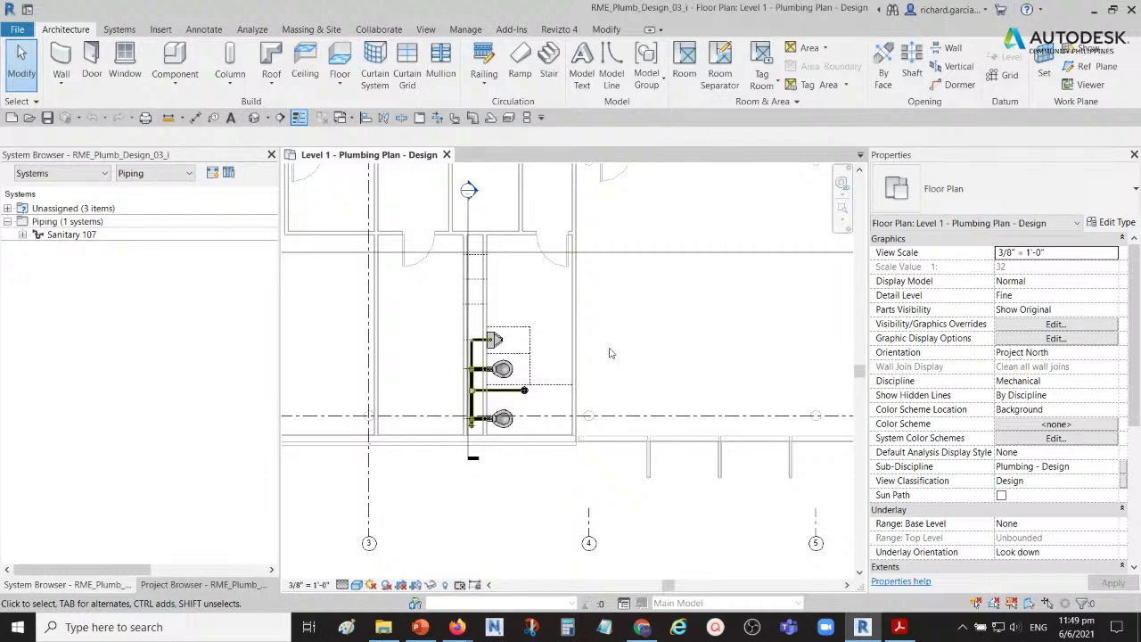
pyautogui.scroll(2, 478, 345)
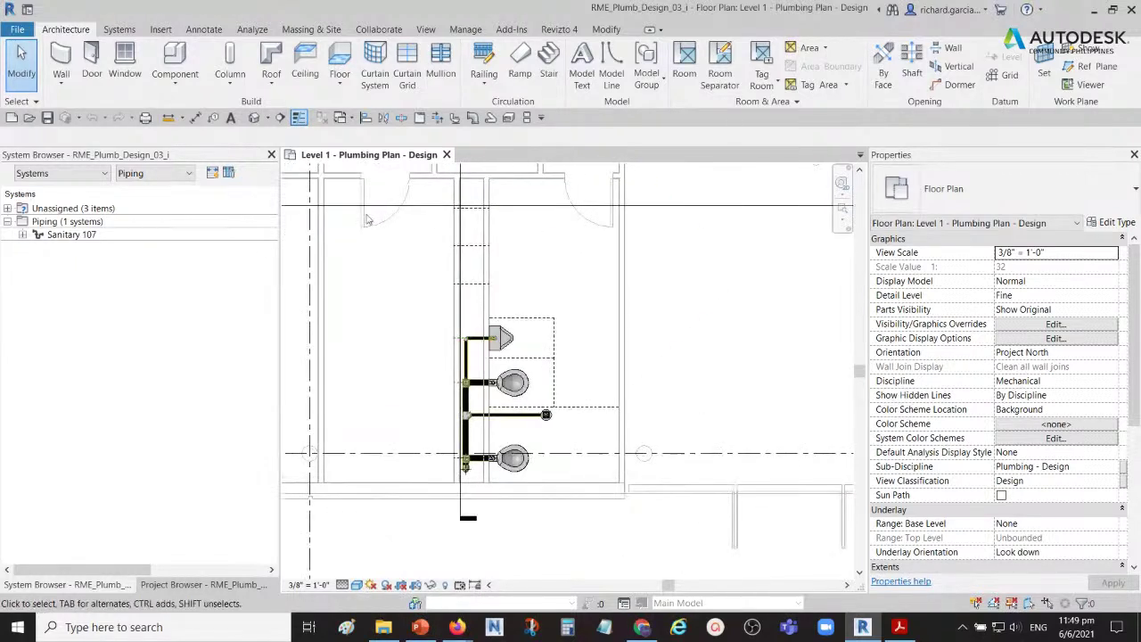
# - Start Load Family from the Insert tab, then cancel it without loading anything
pyautogui.click(161, 29)
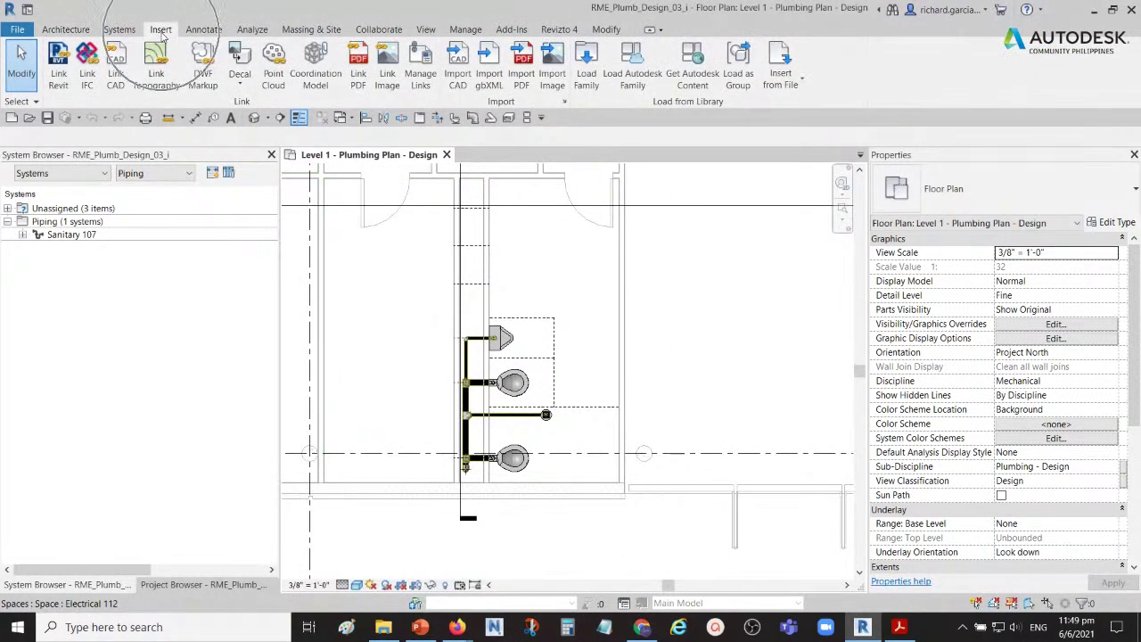
pyautogui.click(588, 74)
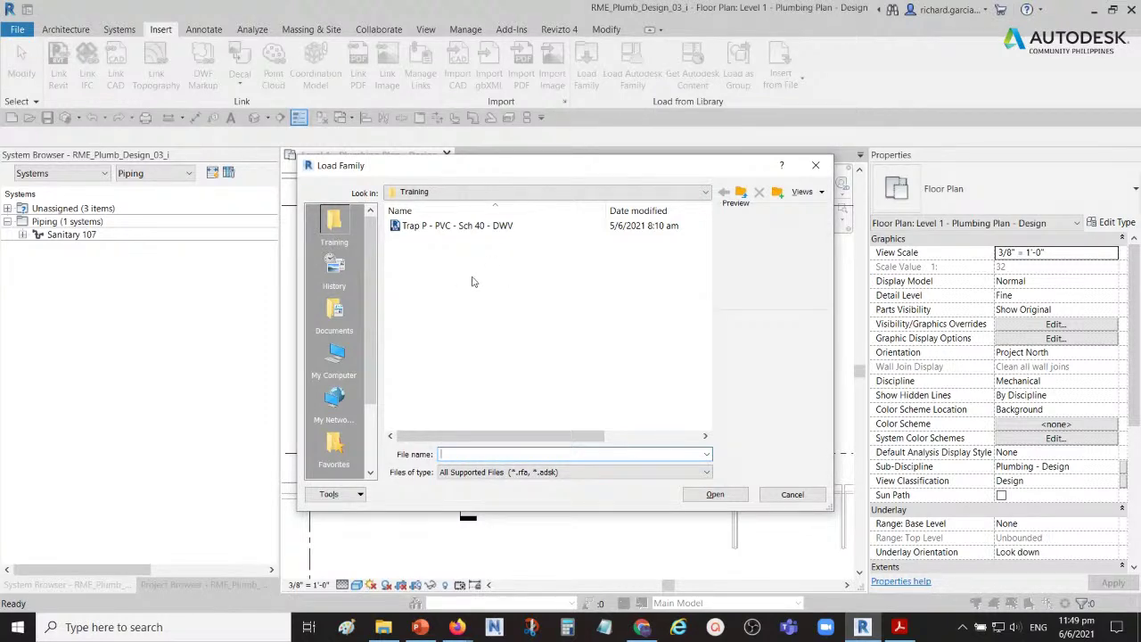
pyautogui.click(814, 171)
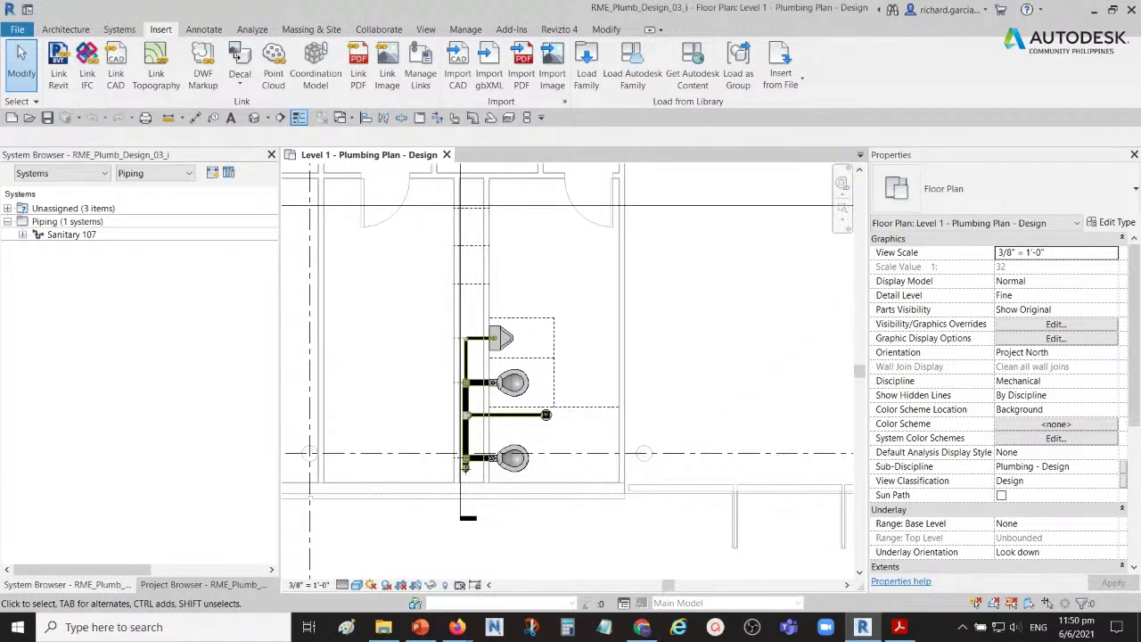
# - Start the Plumbing Fixture tool with the Lavatory - Rectangular 22"x22" - Public type
pyautogui.click(119, 29)
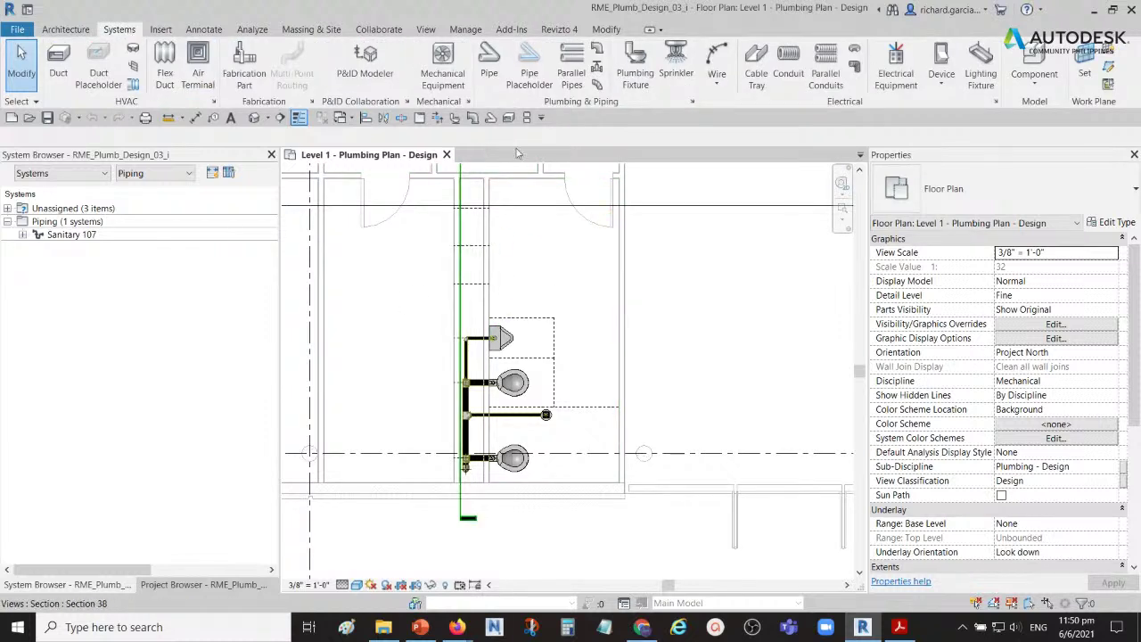
pyautogui.click(455, 118)
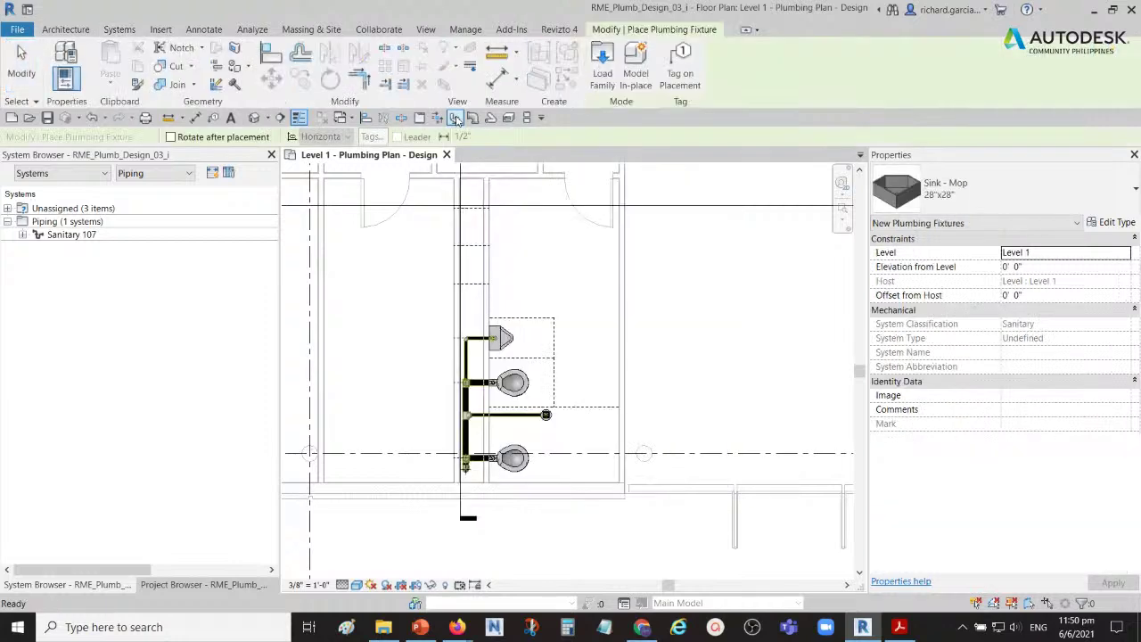
pyautogui.click(1104, 189)
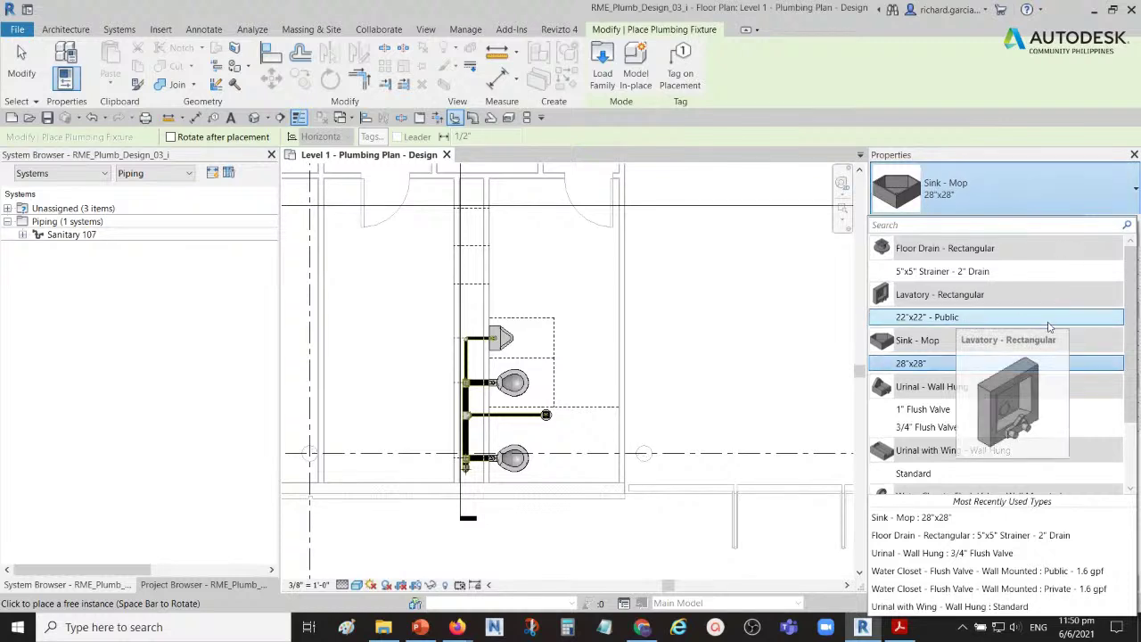
pyautogui.scroll(-3, 1042, 369)
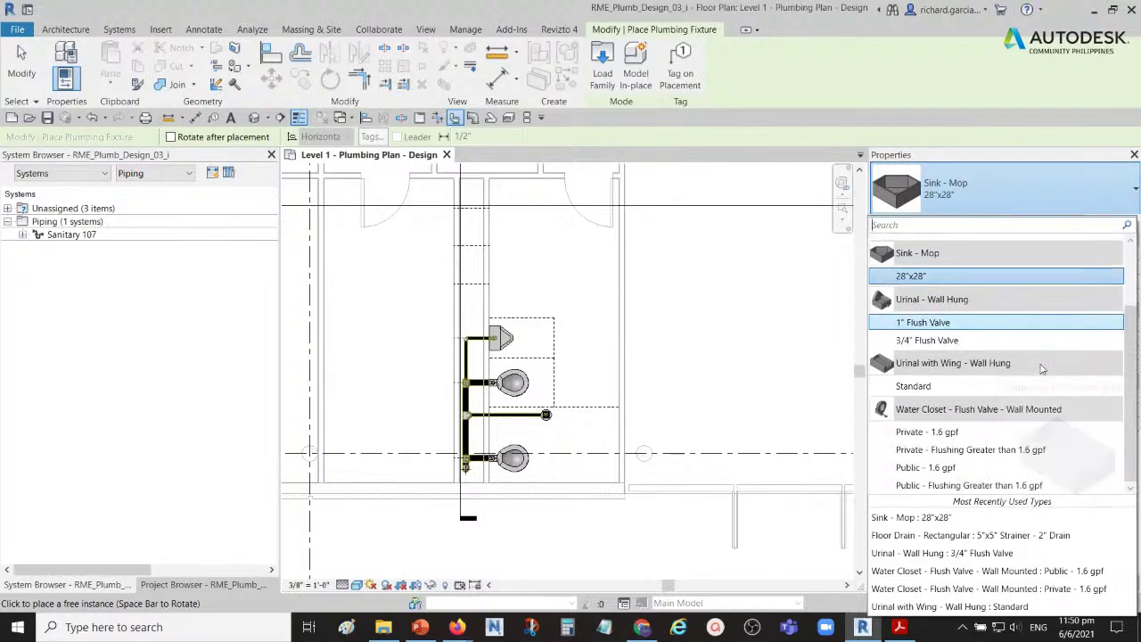
pyautogui.scroll(3, 1045, 347)
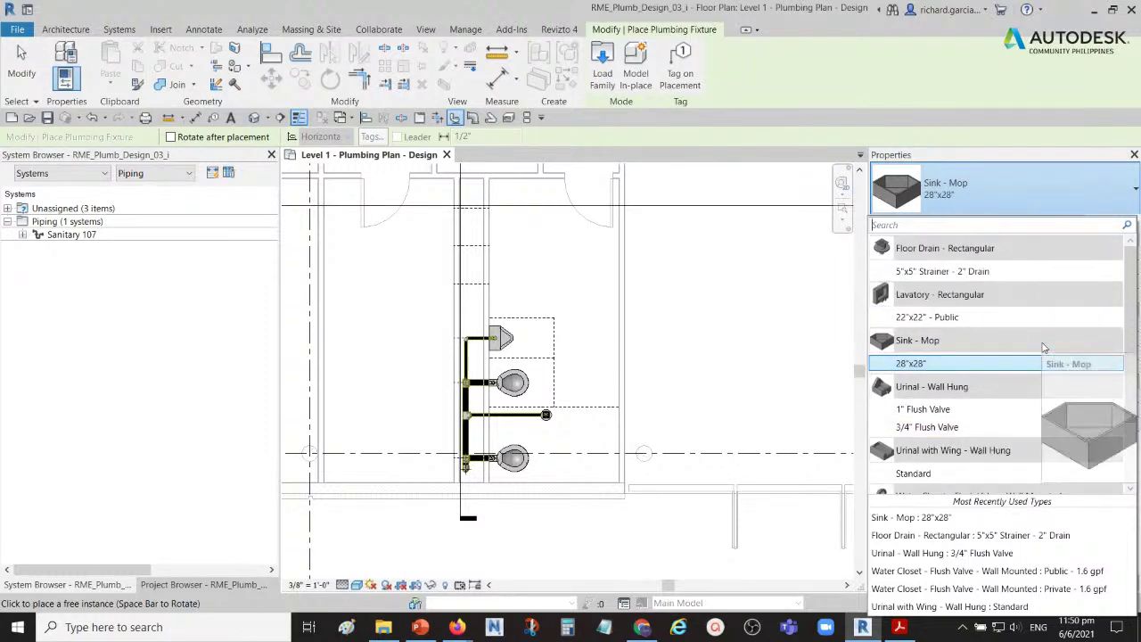
pyautogui.click(942, 321)
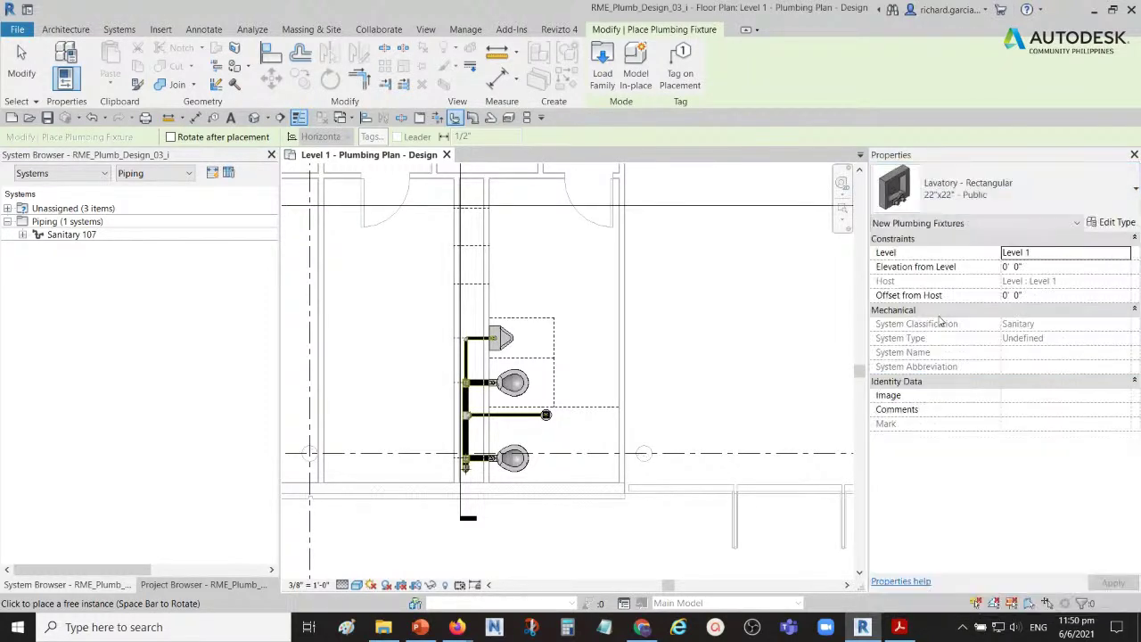
pyautogui.scroll(3, 526, 277)
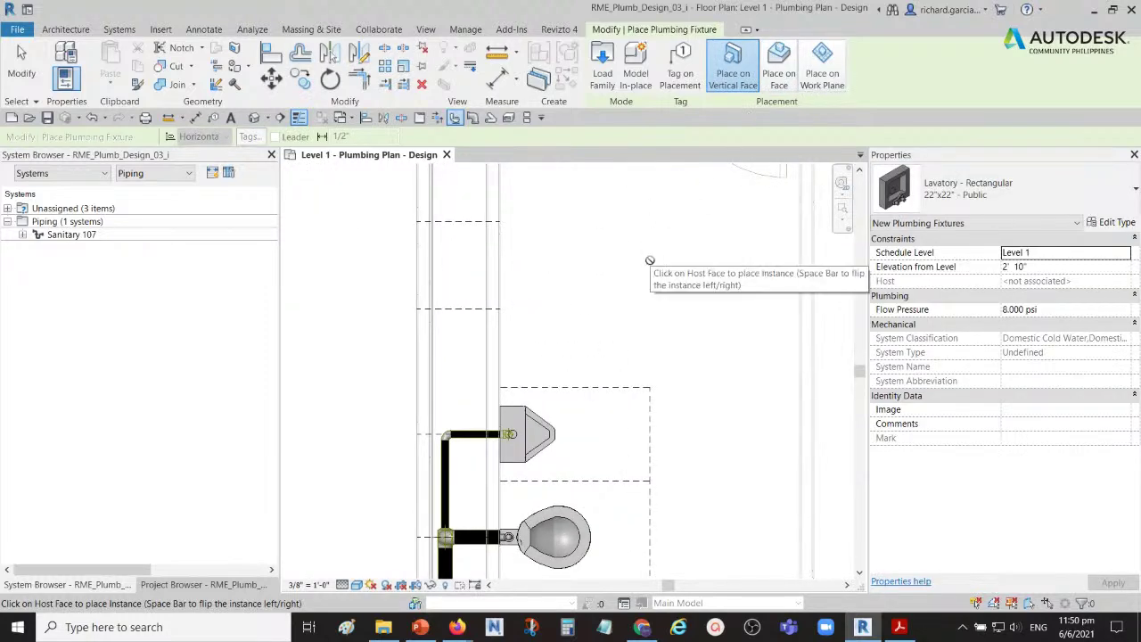
# - Place three 22"x22" public lavatories in a column on the wall face above the urinal
pyautogui.click(735, 93)
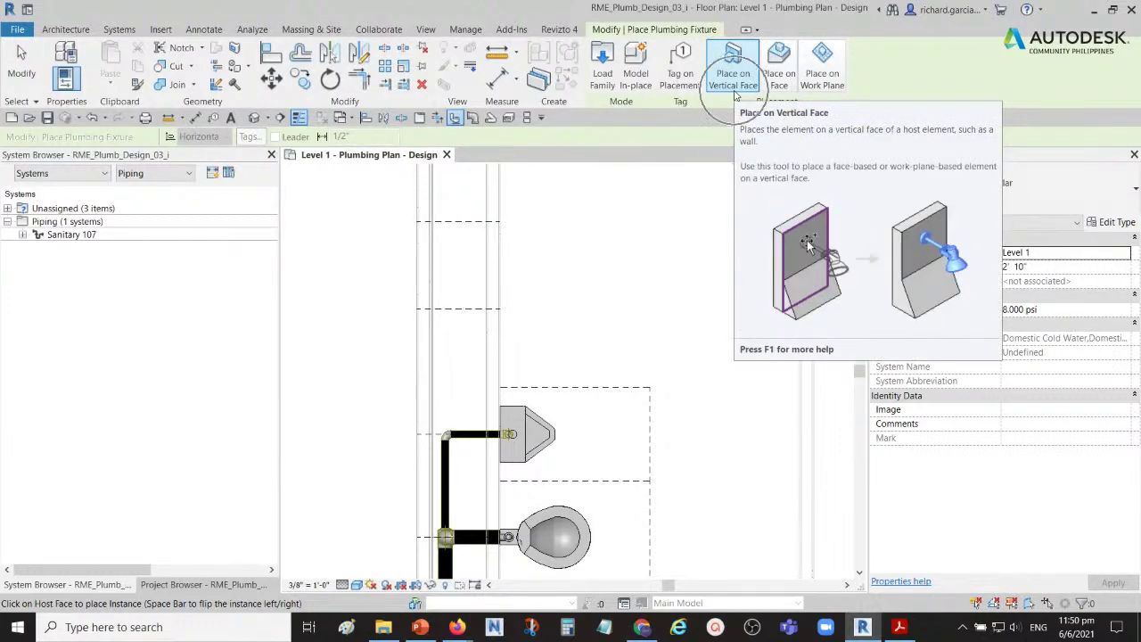
pyautogui.scroll(3, 607, 326)
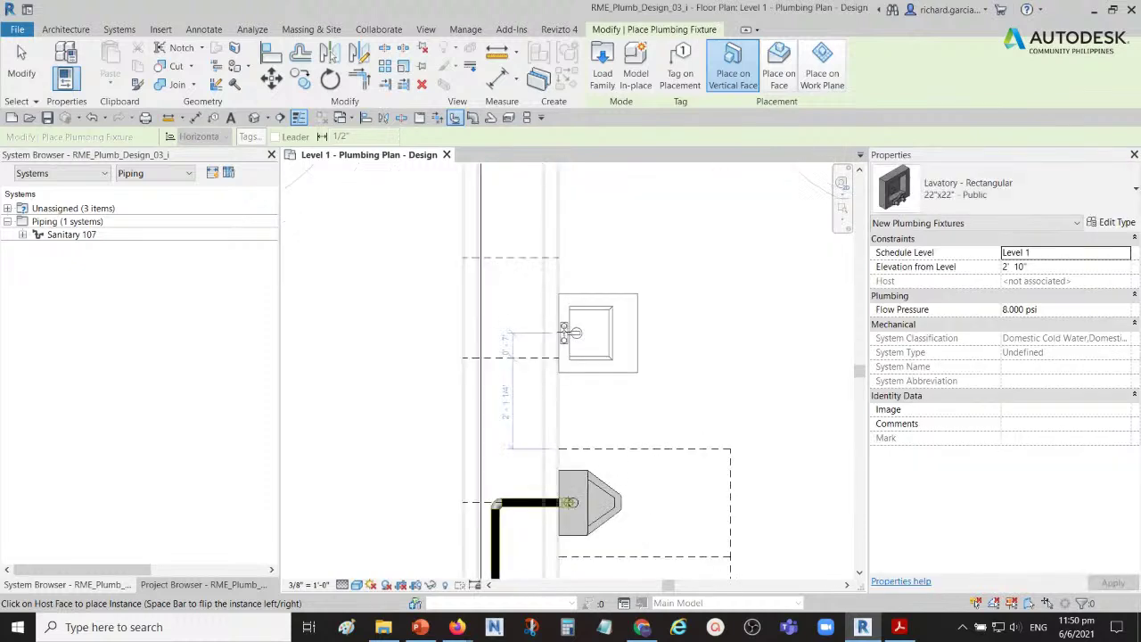
pyautogui.click(564, 358)
pyautogui.click(573, 256)
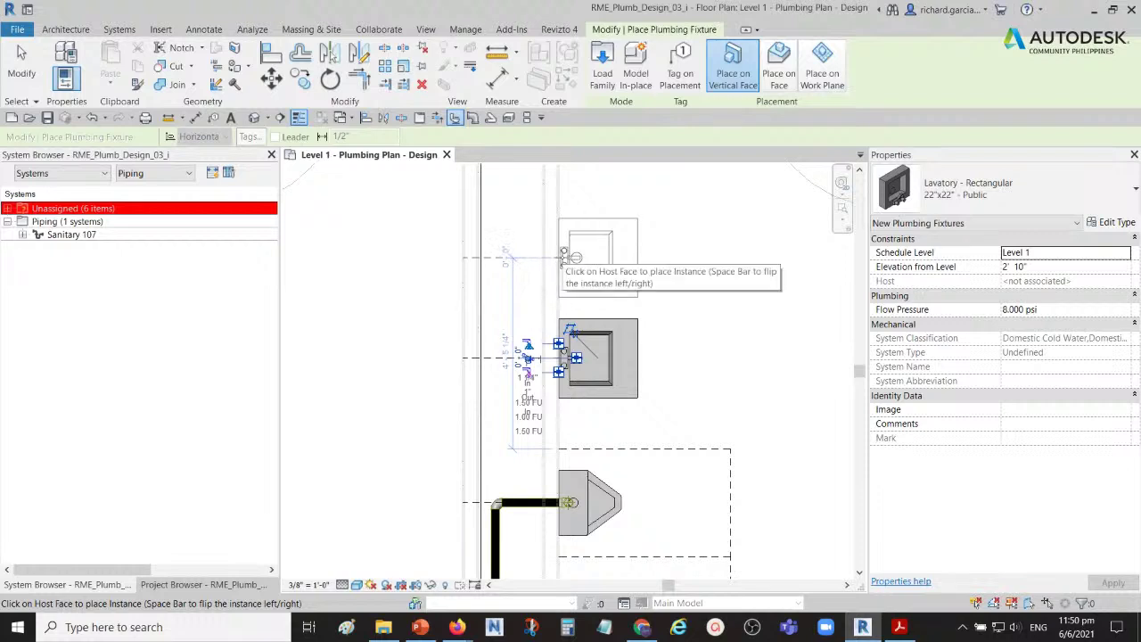
pyautogui.click(571, 257)
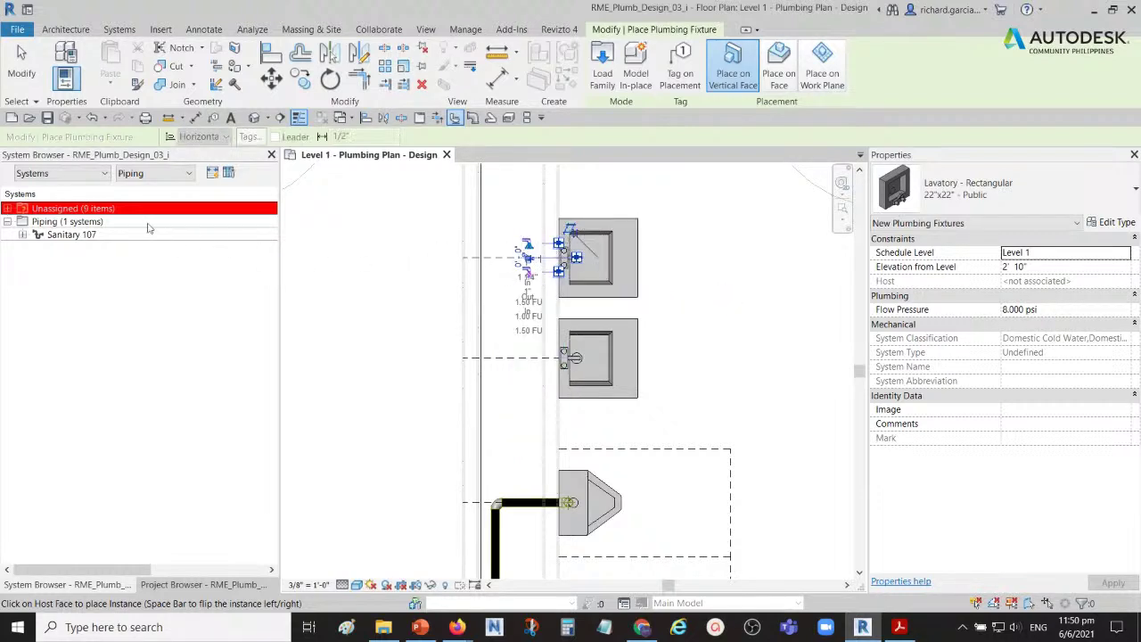
pyautogui.click(113, 219)
pyautogui.moveTo(665, 252)
pyautogui.mouseDown(button='middle')
pyautogui.moveTo(680, 311)
pyautogui.moveTo(616, 297)
pyautogui.mouseUp(button='middle')
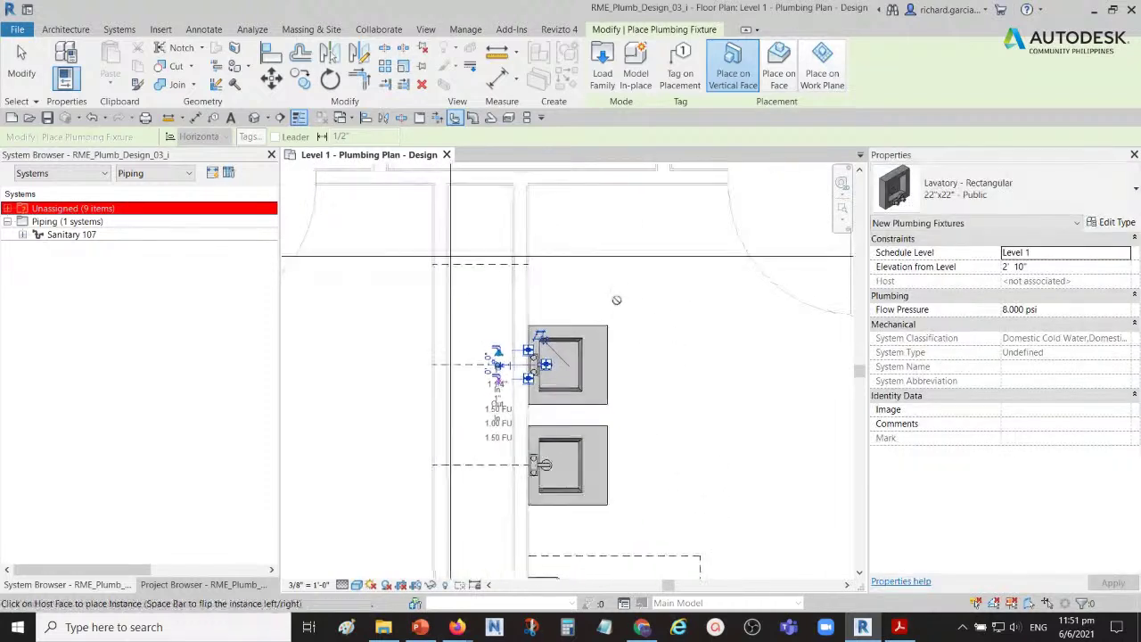
pyautogui.scroll(2, 567, 264)
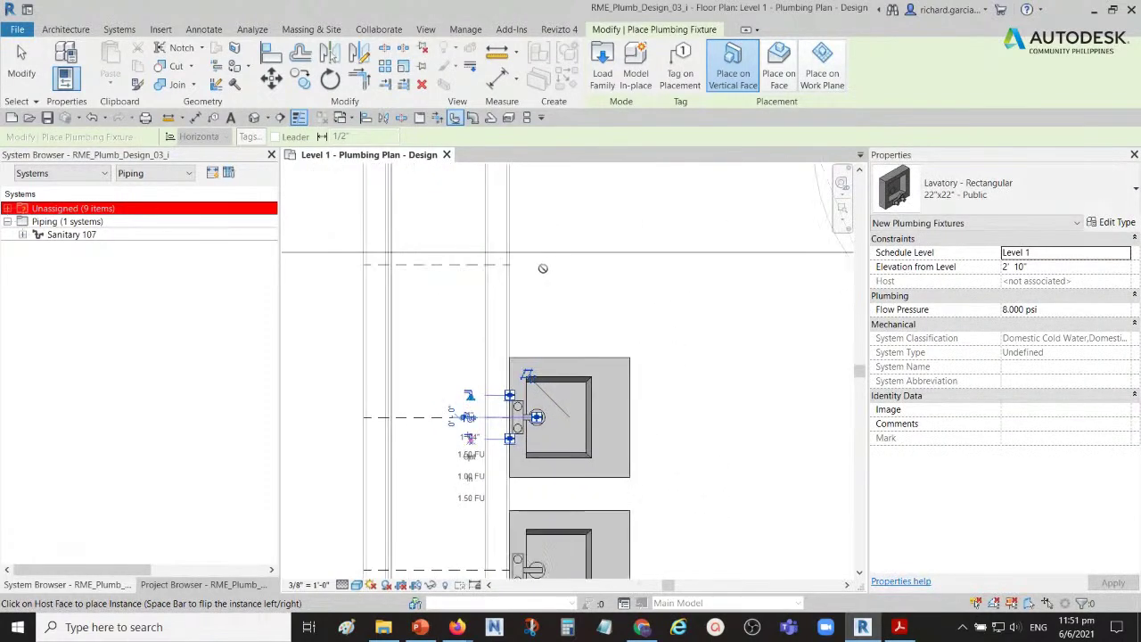
pyautogui.click(517, 265)
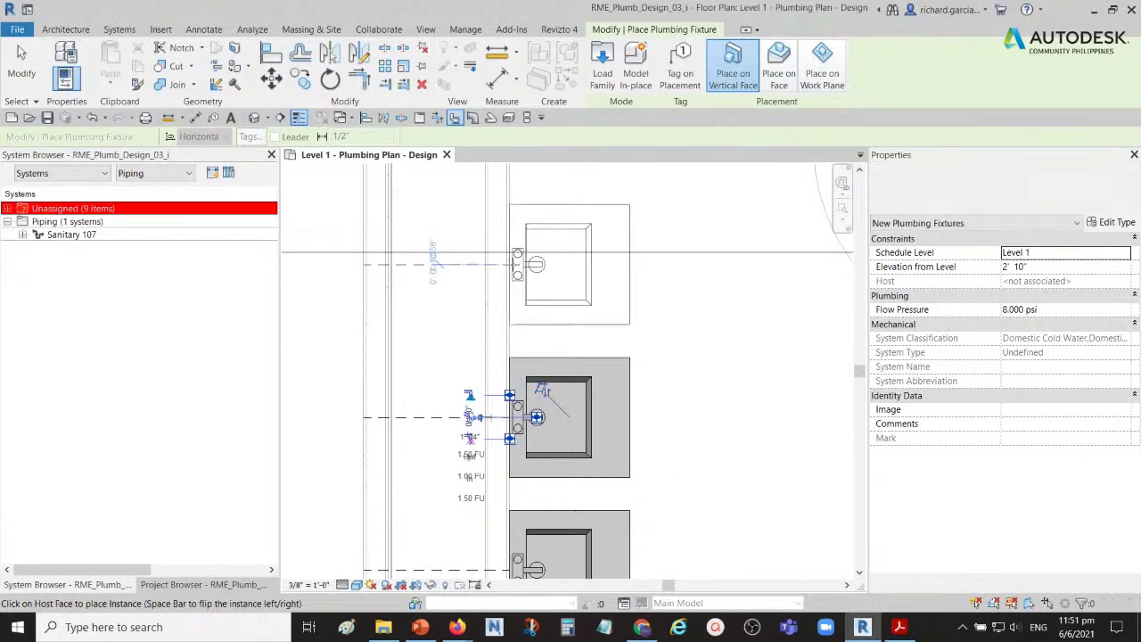
pyautogui.scroll(-2, 516, 265)
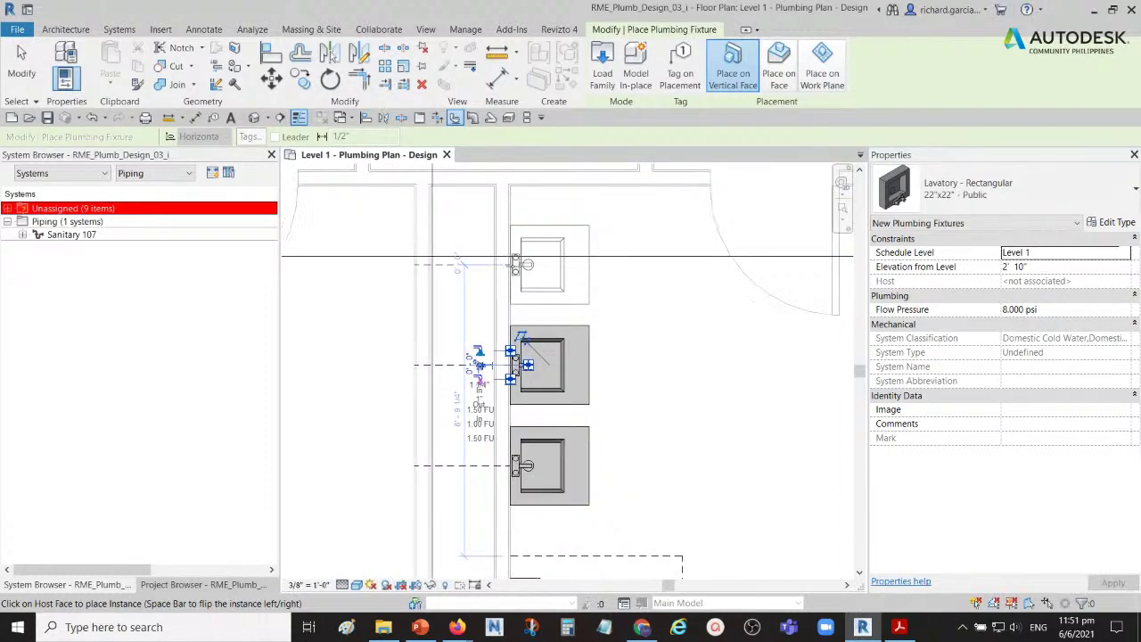
pyautogui.click(516, 264)
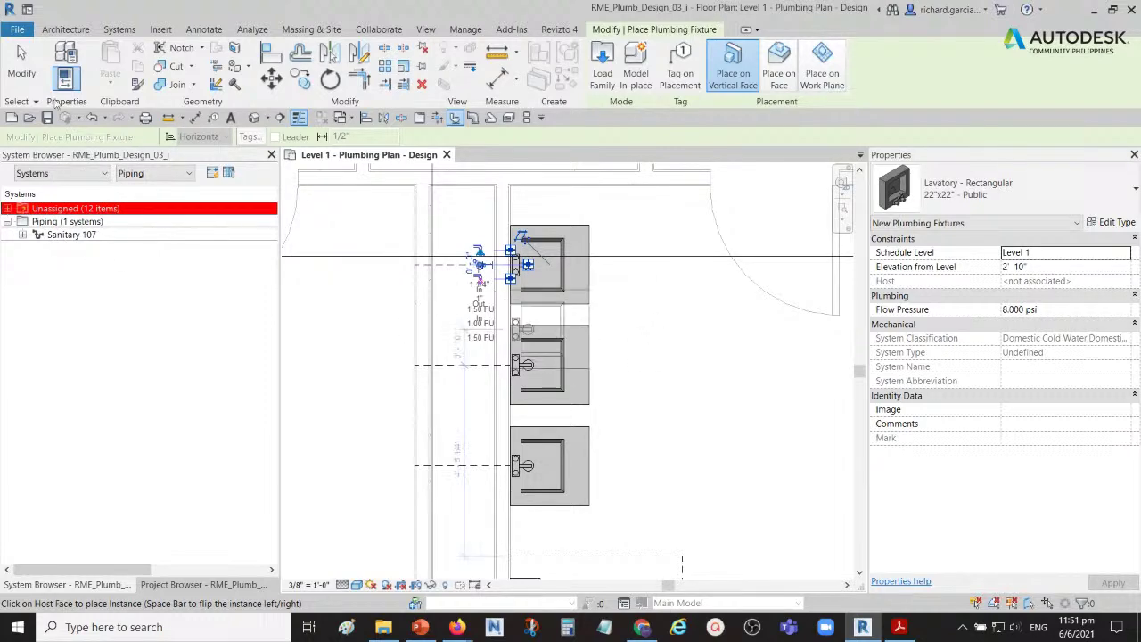
pyautogui.click(21, 62)
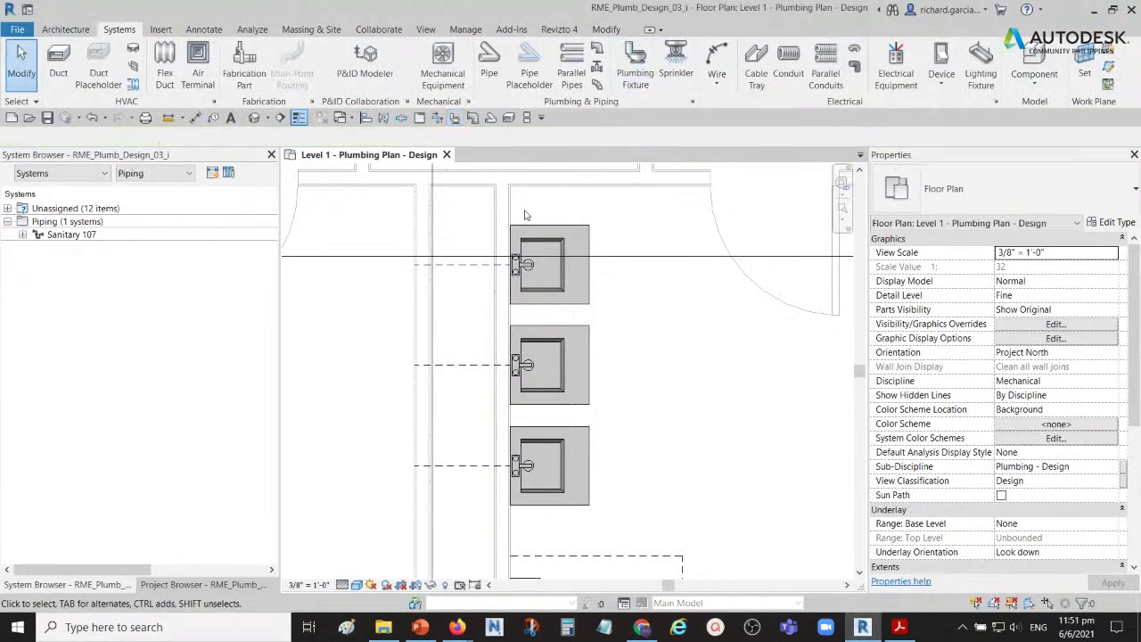
# - Inspect the top lavatory's properties, deselect it, and switch to the Project Browser
pyautogui.click(588, 307)
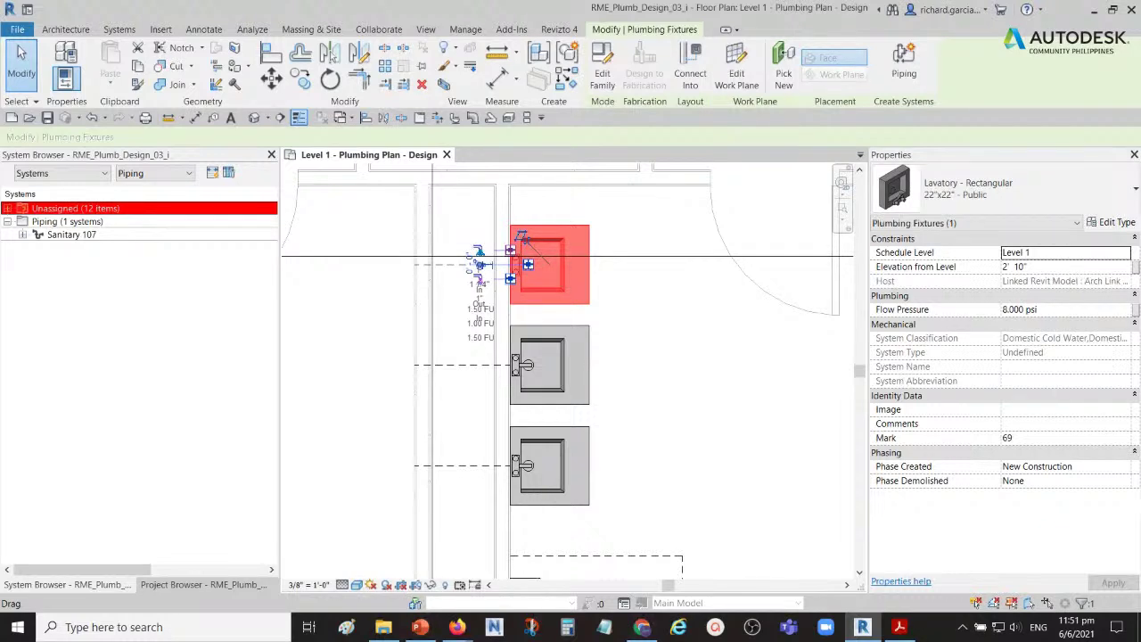
pyautogui.click(744, 382)
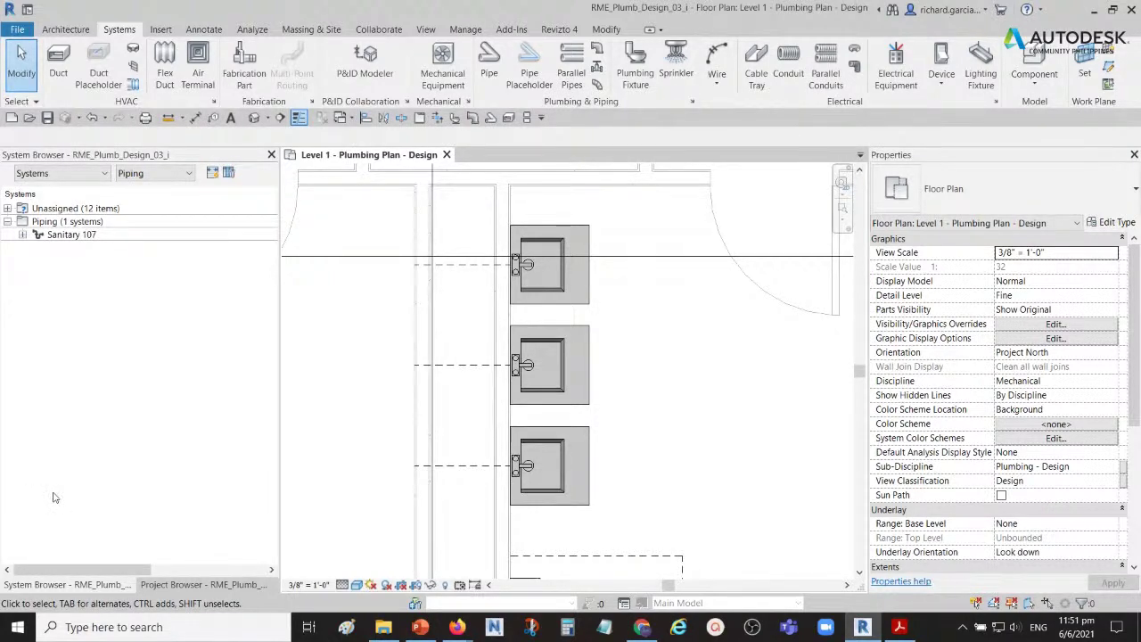
pyautogui.click(187, 586)
# - Open 3D Plumbing - Overall and inspect the urinal's connections
pyautogui.doubleClick(138, 365)
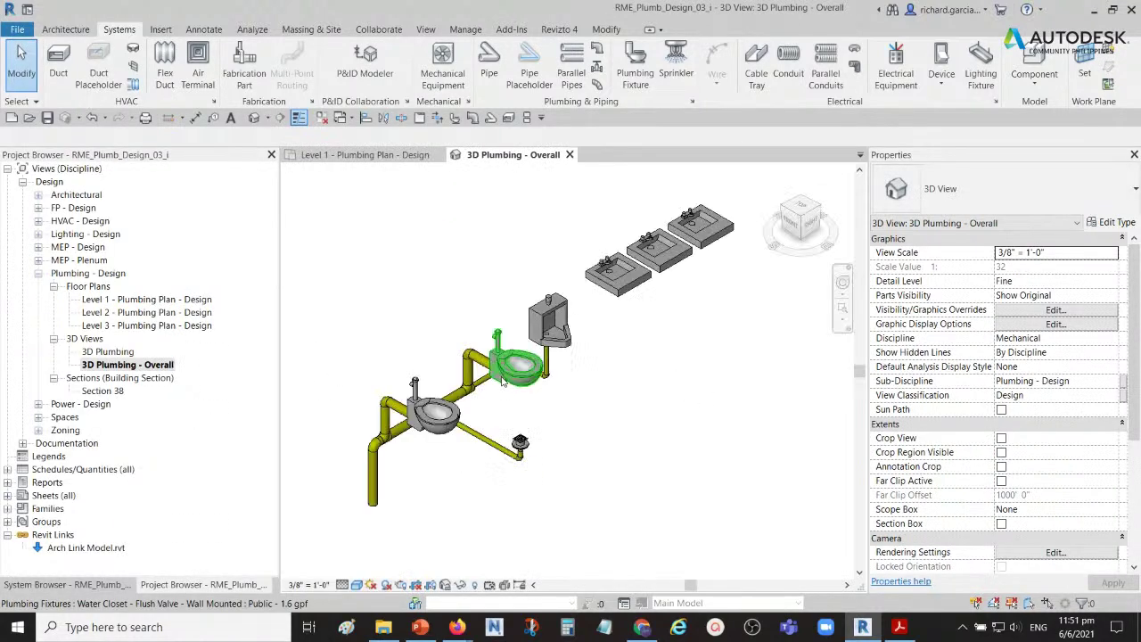
pyautogui.keyDown('shift'); pyautogui.moveTo(588, 359); pyautogui.dragTo(642, 352, button='middle'); pyautogui.keyUp('shift')
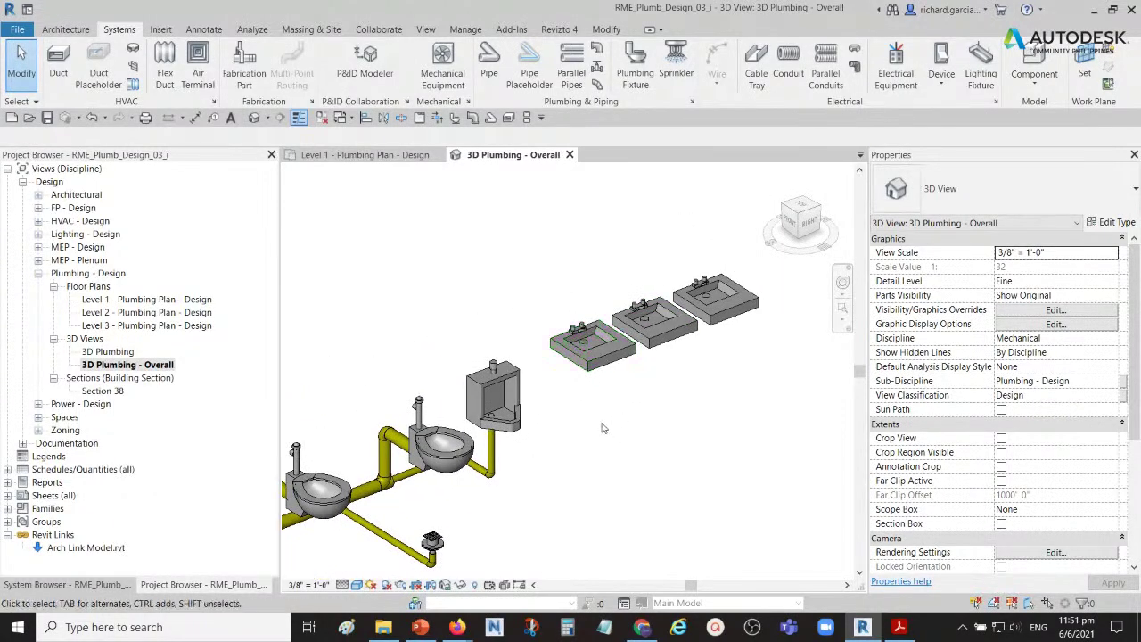
pyautogui.scroll(-2, 624, 419)
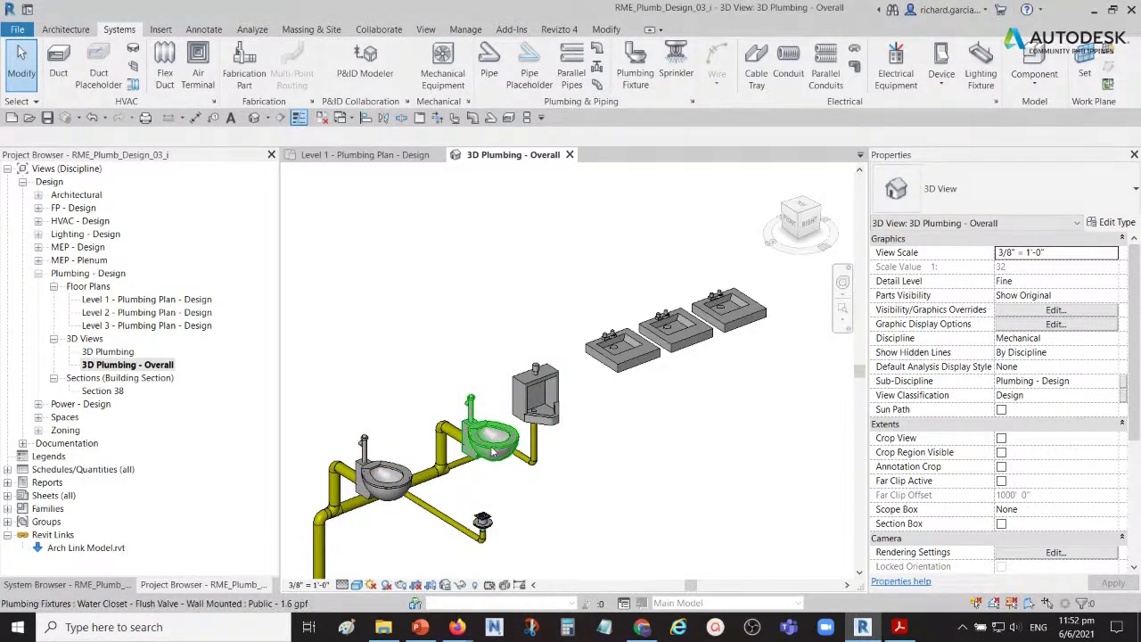
pyautogui.click(529, 384)
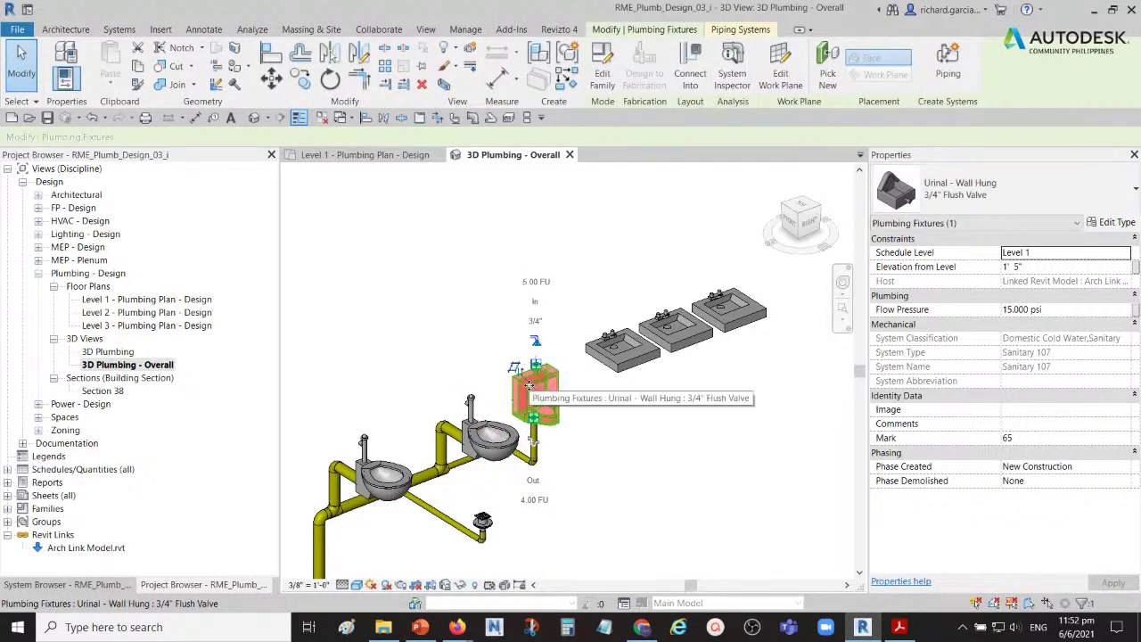
pyautogui.press('Escape')
# - Centre the fixtures in view, check the left lavatory's connectors, and reselect the urinal
pyautogui.keyDown('shift'); pyautogui.moveTo(529, 385); pyautogui.dragTo(445, 390, button='middle'); pyautogui.keyUp('shift')
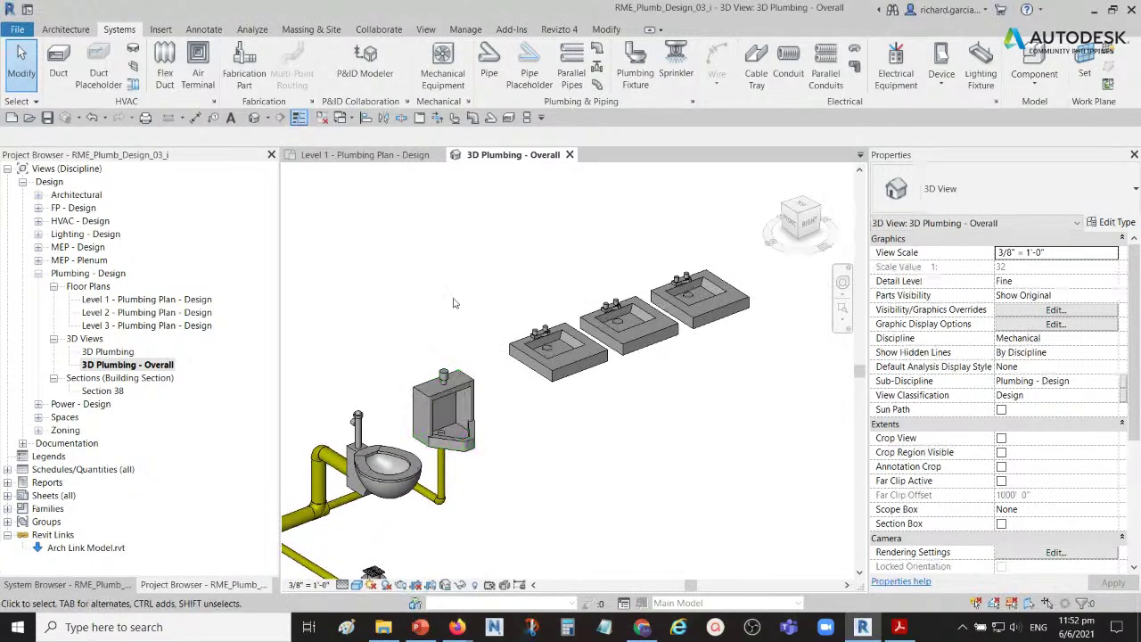
pyautogui.moveTo(437, 314); pyautogui.dragTo(502, 319, button='middle')
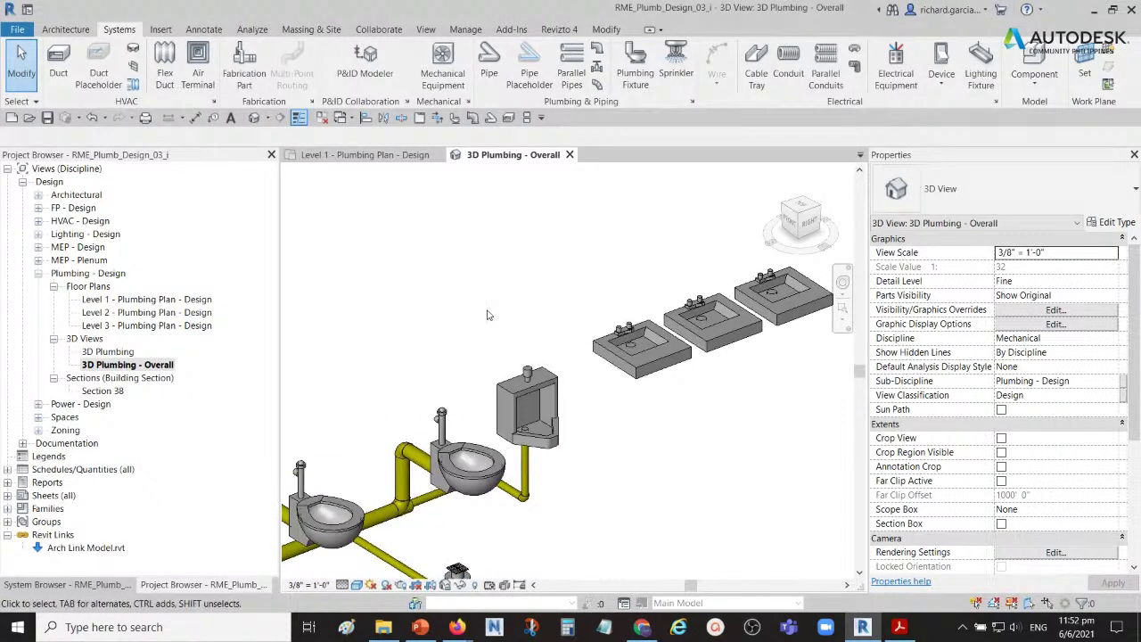
pyautogui.moveTo(537, 307); pyautogui.dragTo(473, 313, button='middle')
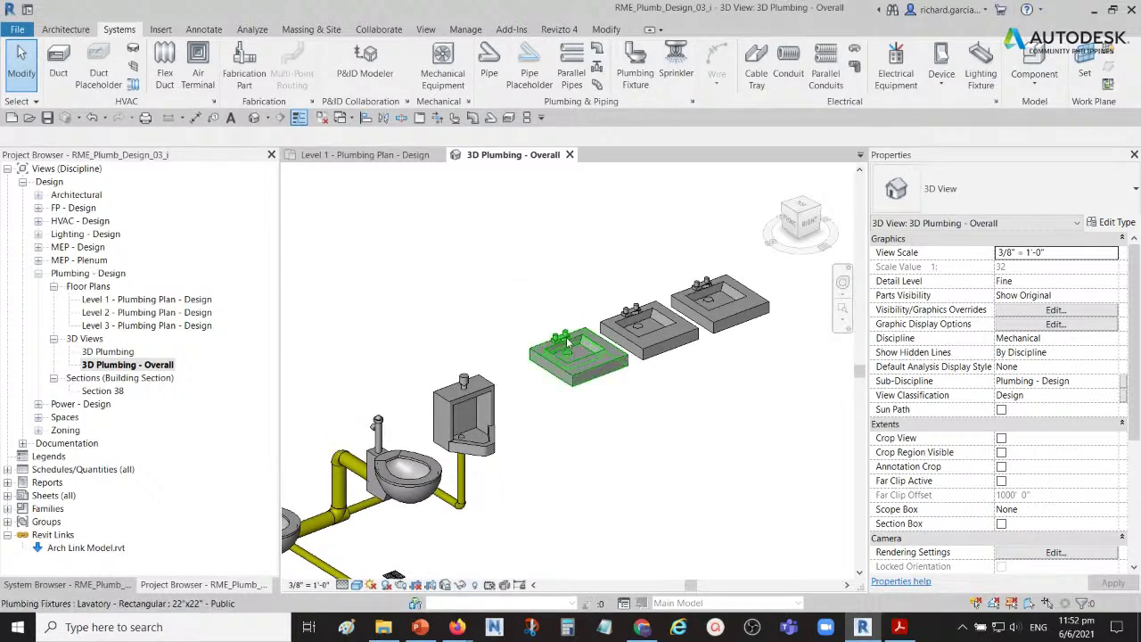
pyautogui.click(567, 344)
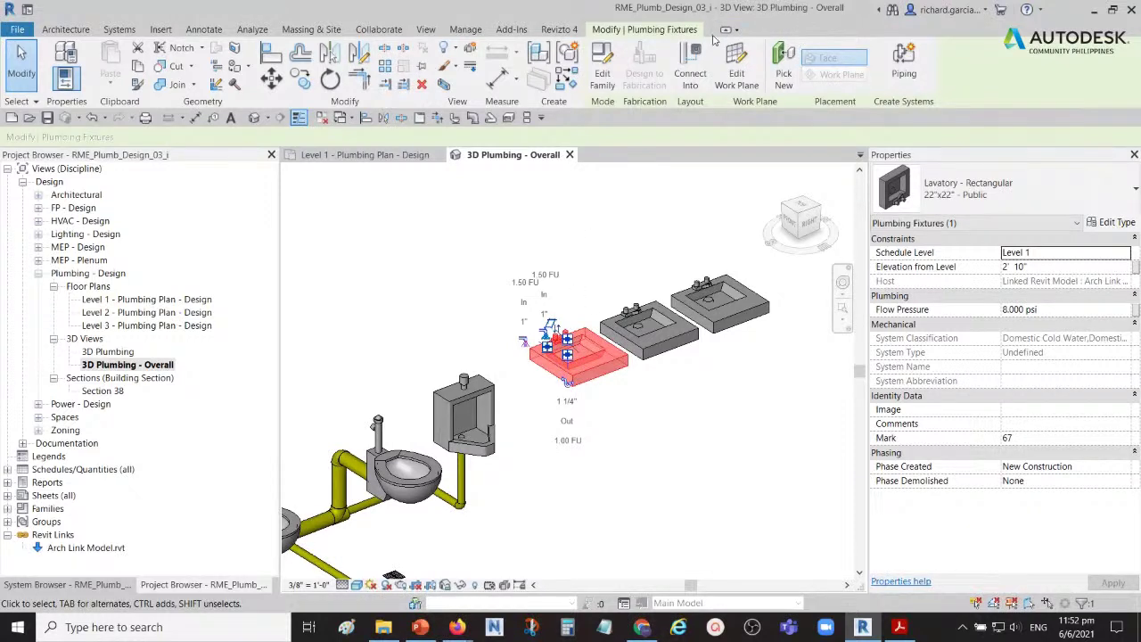
pyautogui.click(425, 353)
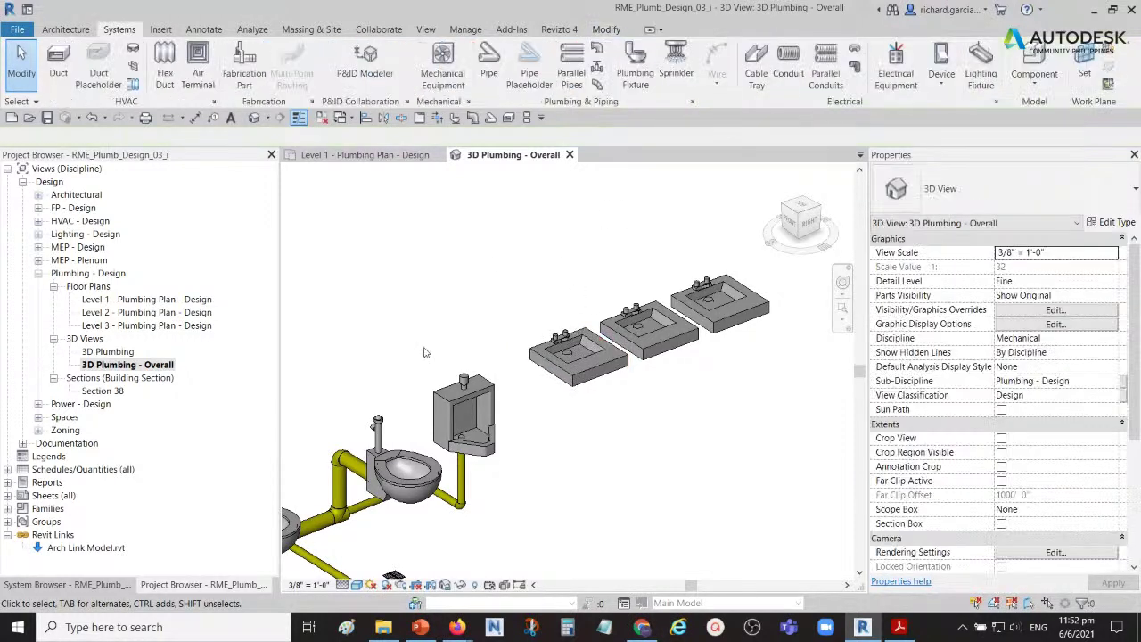
pyautogui.click(453, 396)
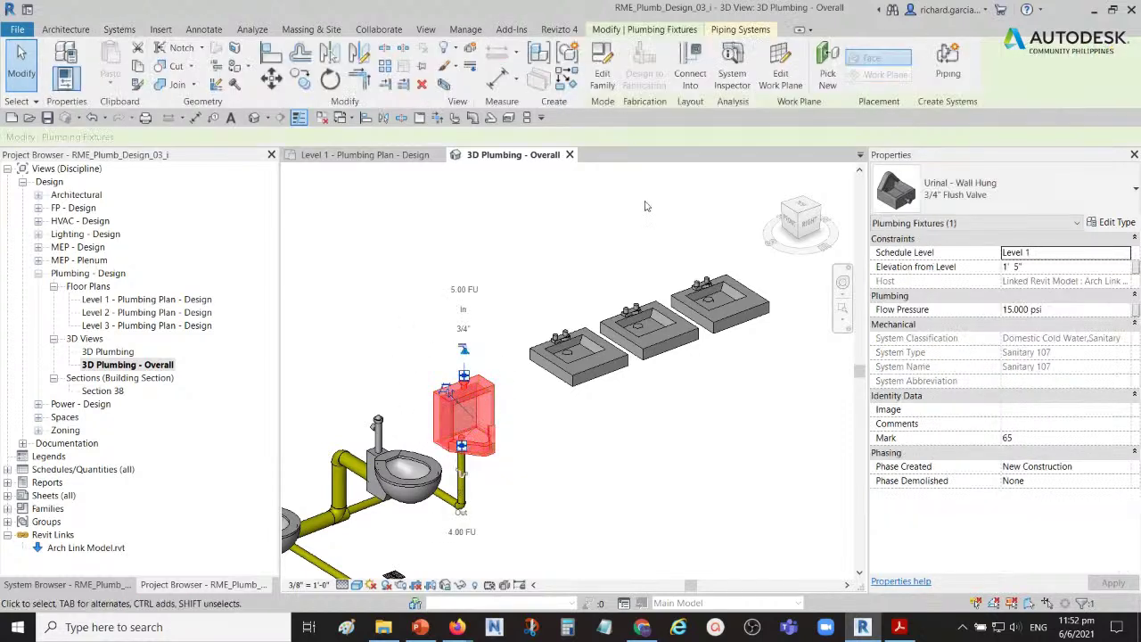
pyautogui.click(642, 32)
# - Show the urinal's sanitary system and select the first new lavatory to check it
pyautogui.click(744, 31)
pyautogui.click(741, 33)
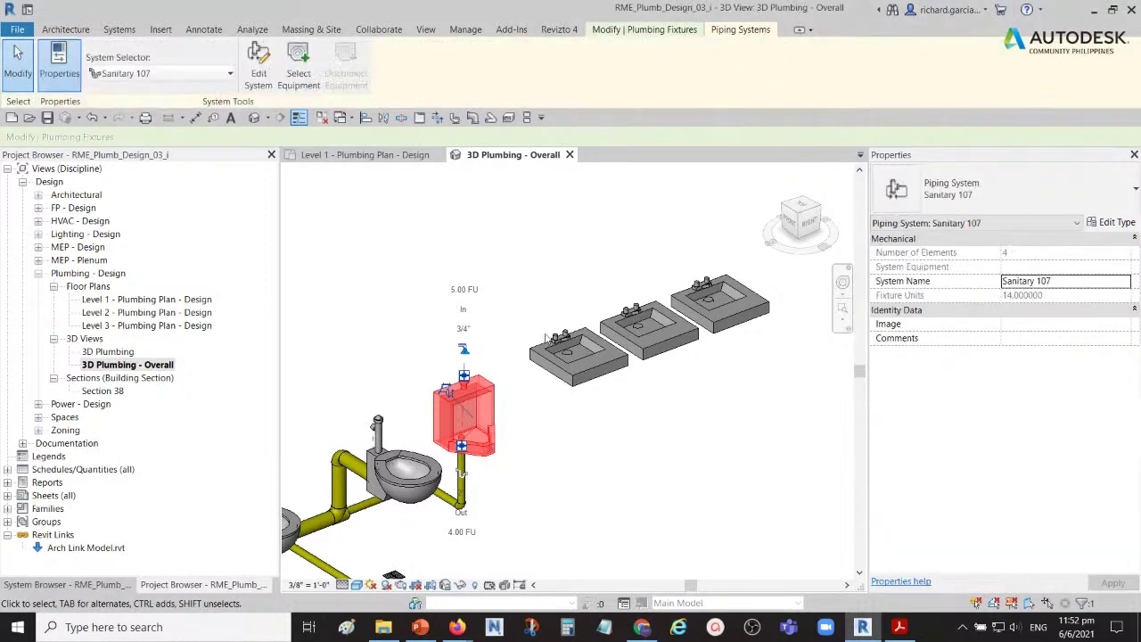
pyautogui.click(498, 401)
pyautogui.click(529, 242)
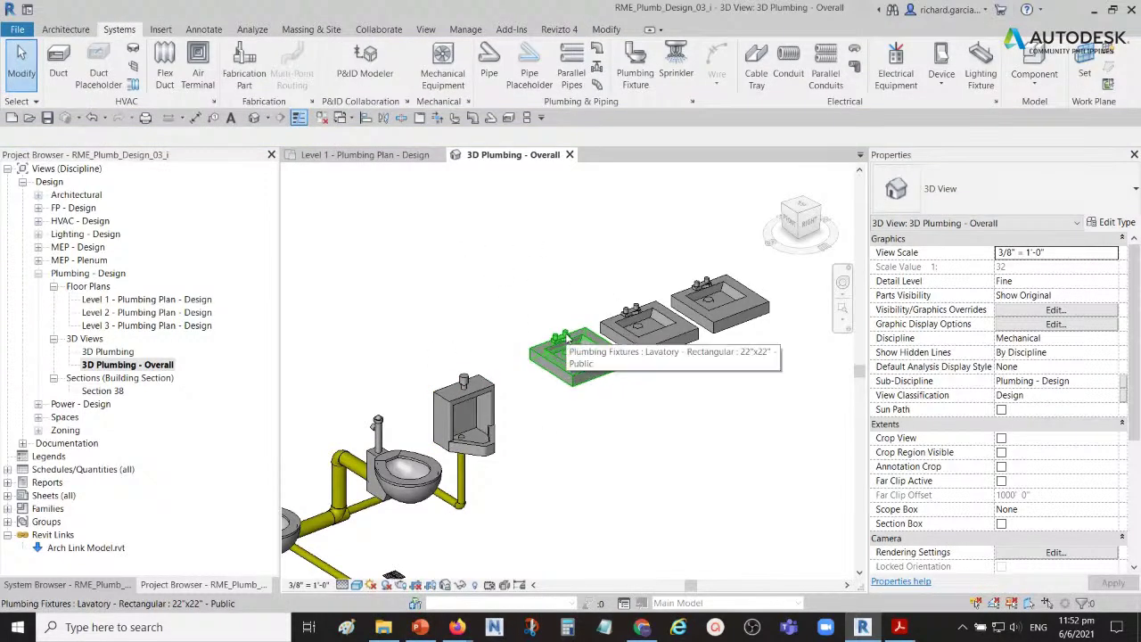
pyautogui.click(567, 337)
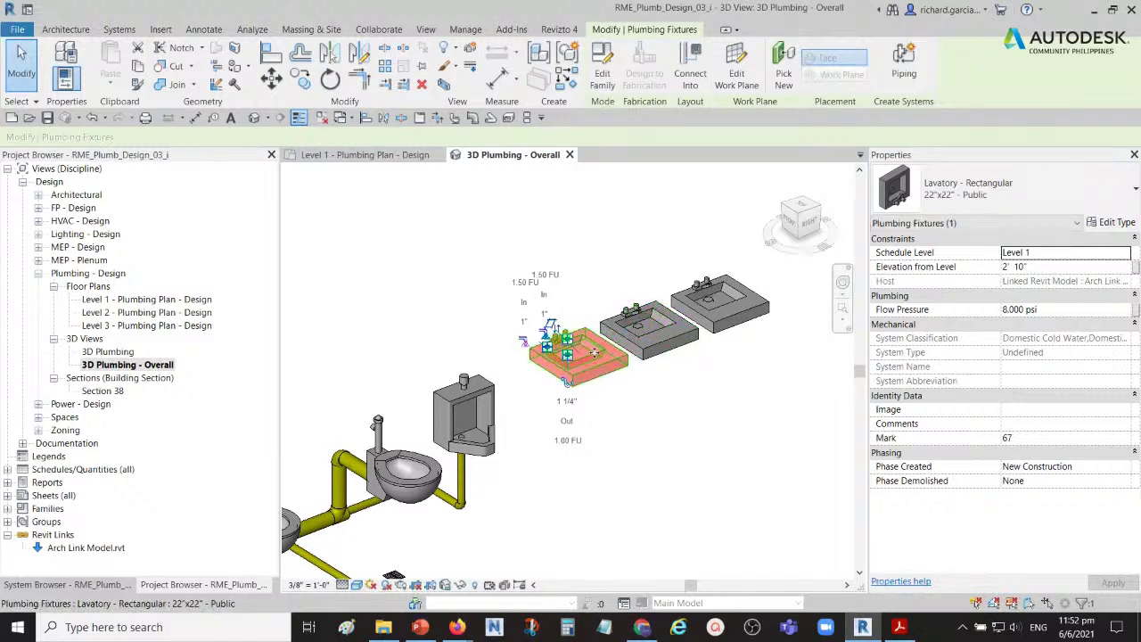
pyautogui.click(666, 439)
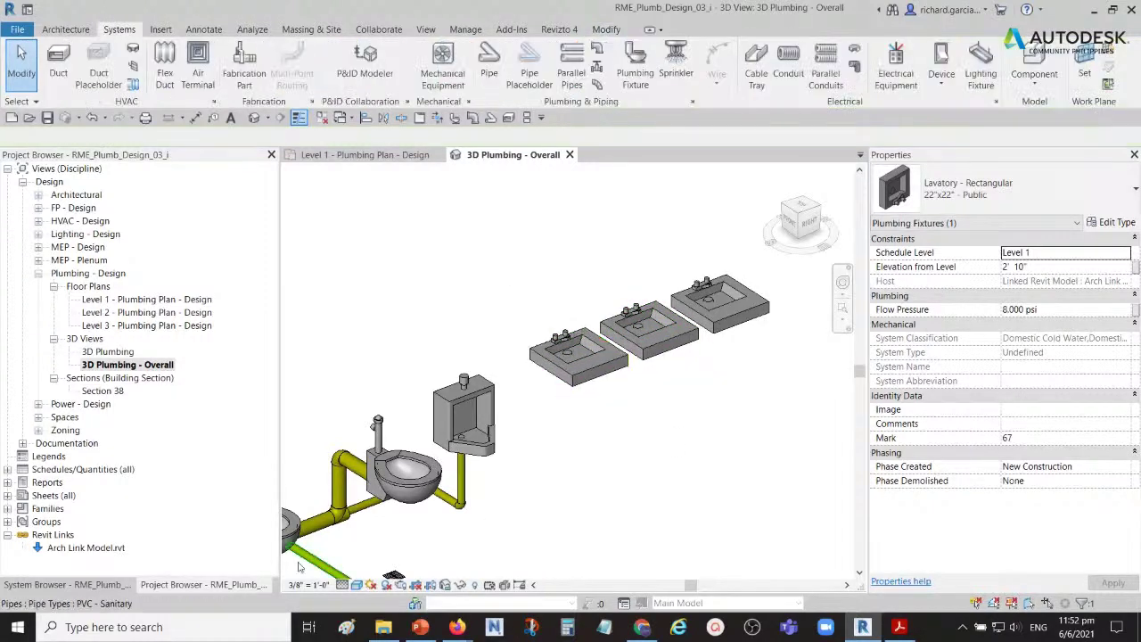
# - Select Sanitary 107 in the System Browser and check the left lavatory's system membership
pyautogui.click(94, 585)
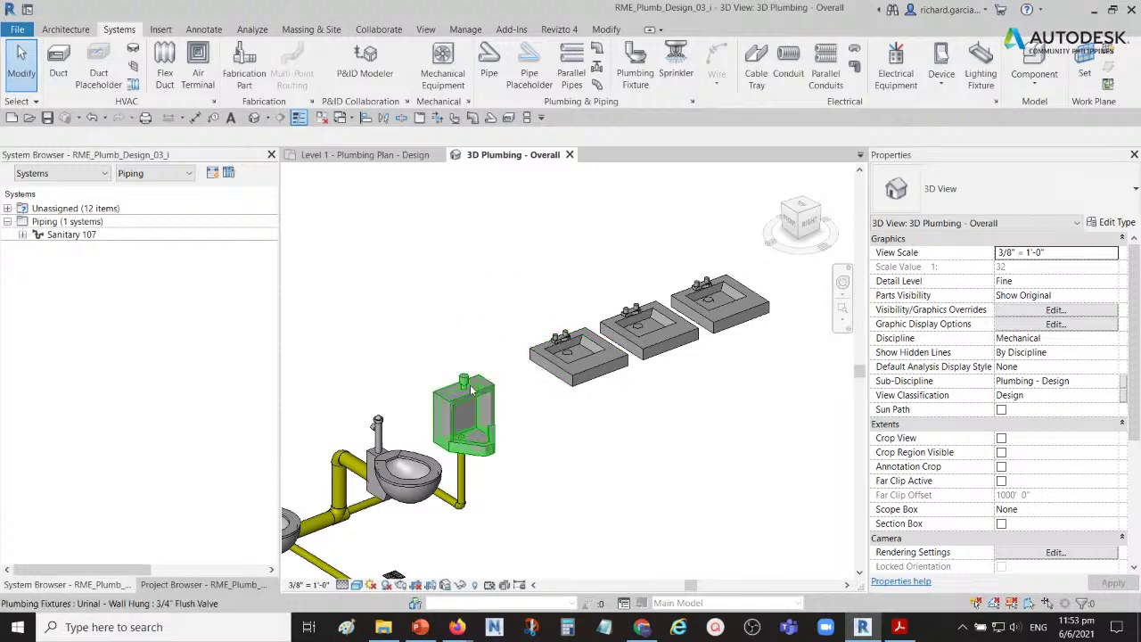
pyautogui.click(91, 236)
pyautogui.click(89, 237)
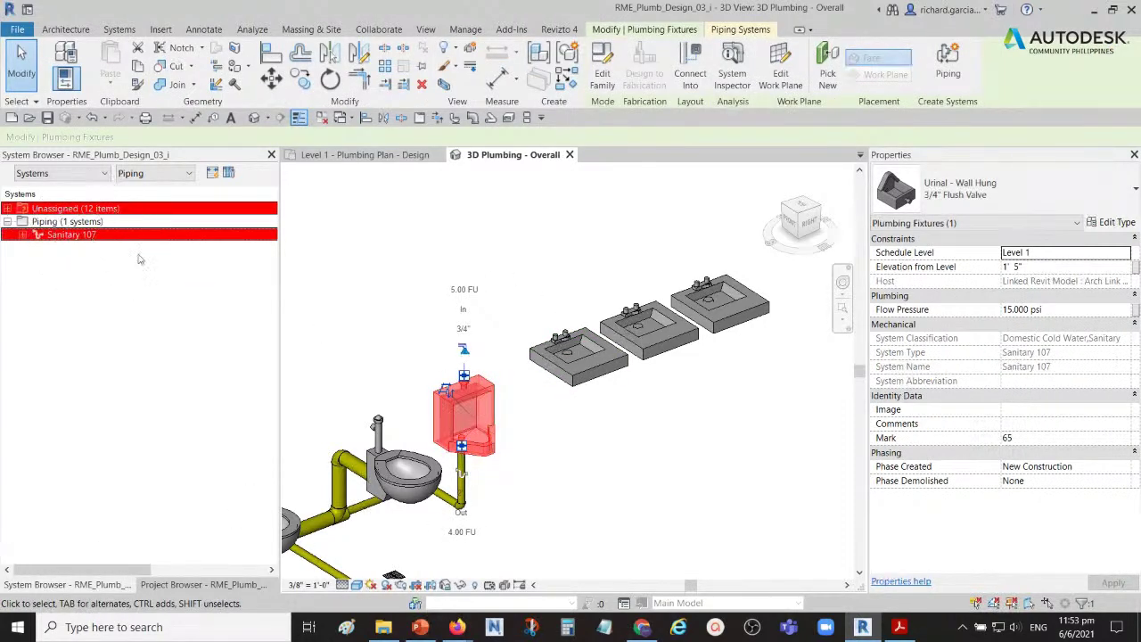
pyautogui.click(571, 352)
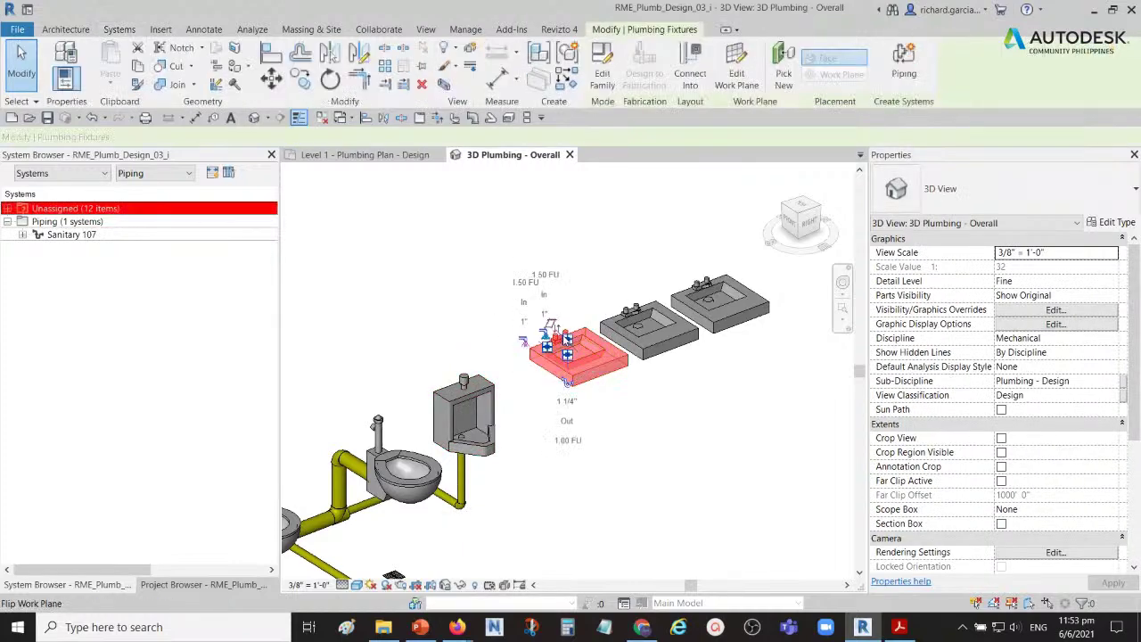
pyautogui.click(84, 208)
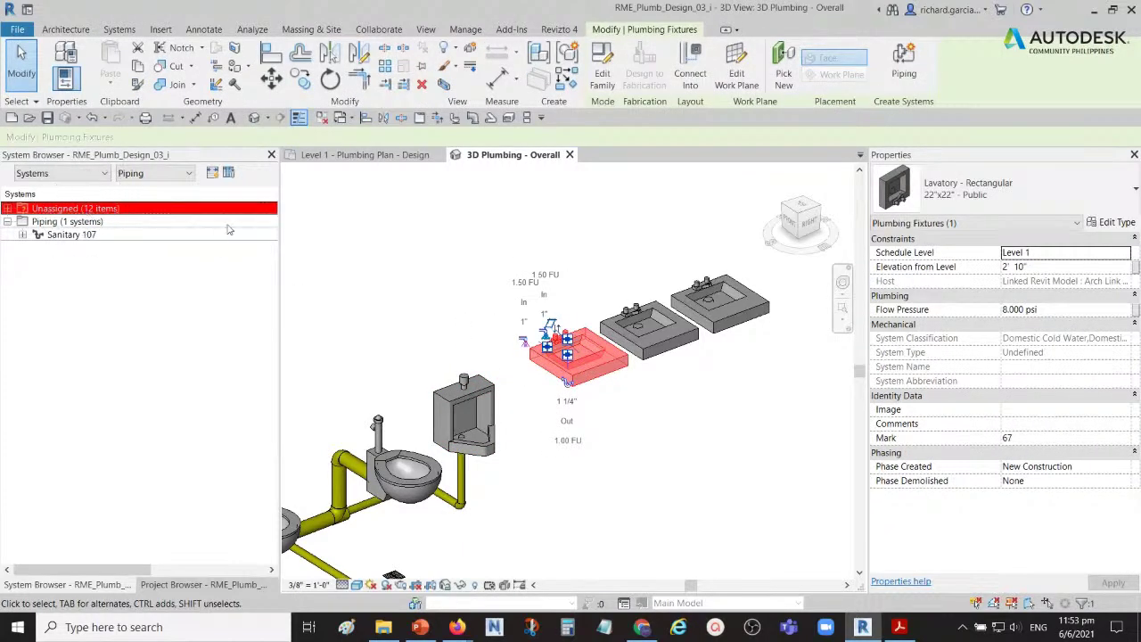
pyautogui.click(500, 277)
pyautogui.keyDown('shift'); pyautogui.moveTo(500, 276); pyautogui.dragTo(585, 308, button='middle'); pyautogui.keyUp('shift')
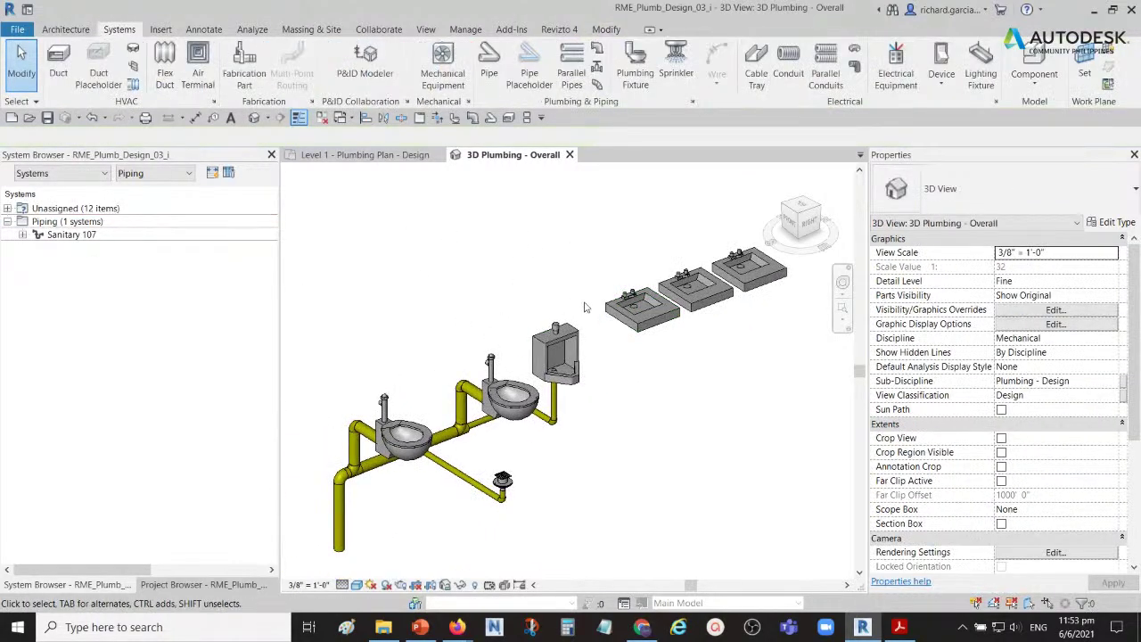
pyautogui.scroll(2, 713, 278)
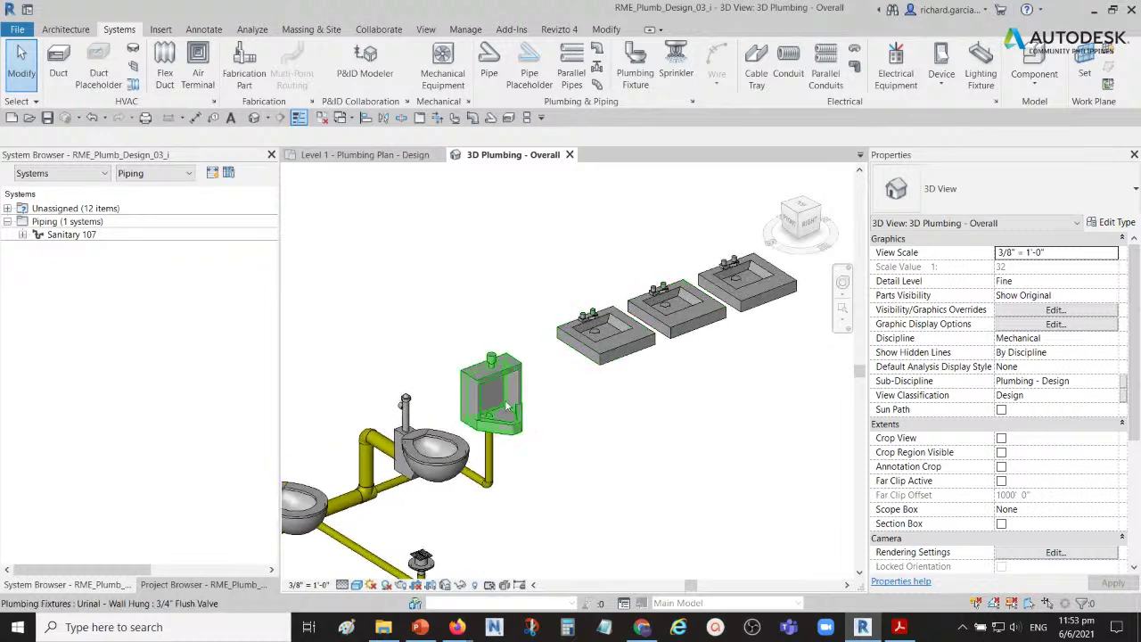
# - Select the urinal and enter Edit System mode for Sanitary 107
pyautogui.click(492, 369)
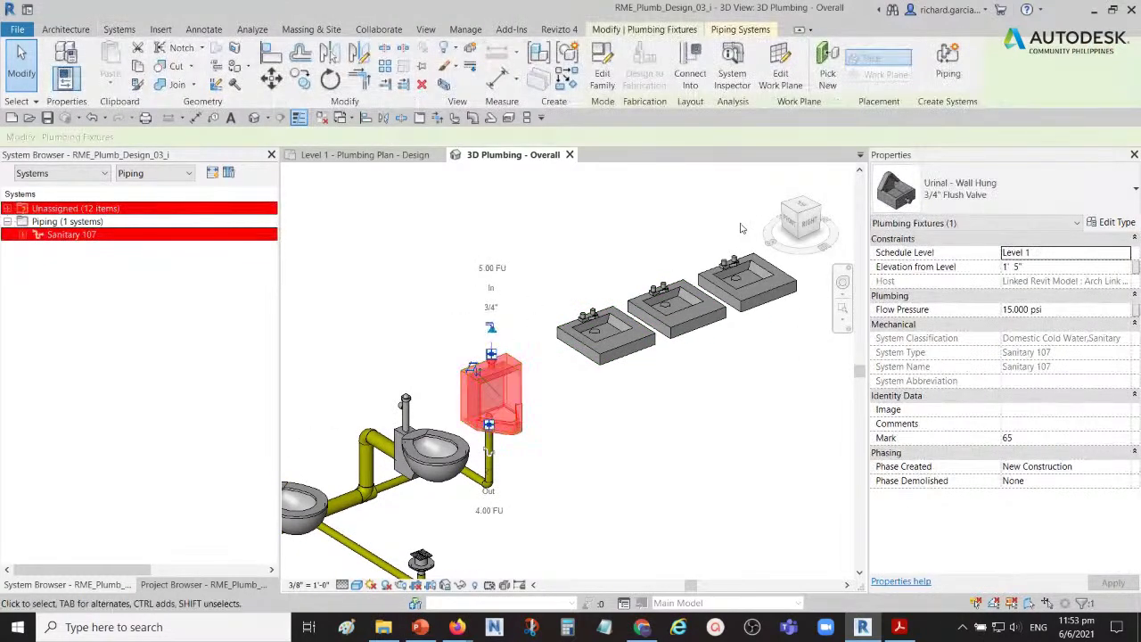
pyautogui.click(740, 29)
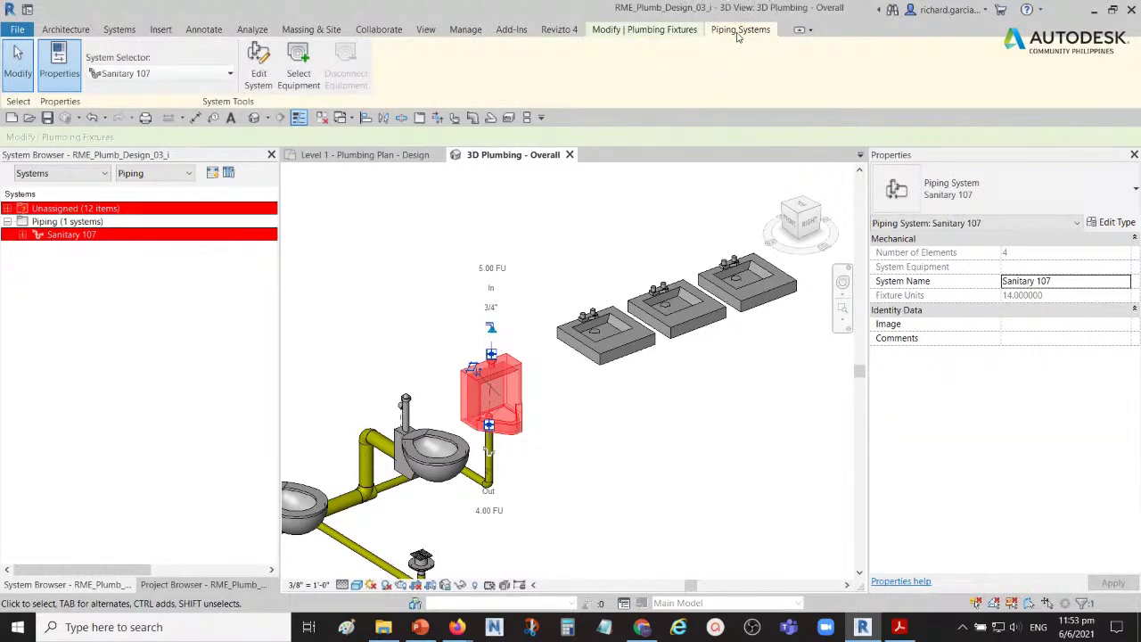
pyautogui.click(257, 55)
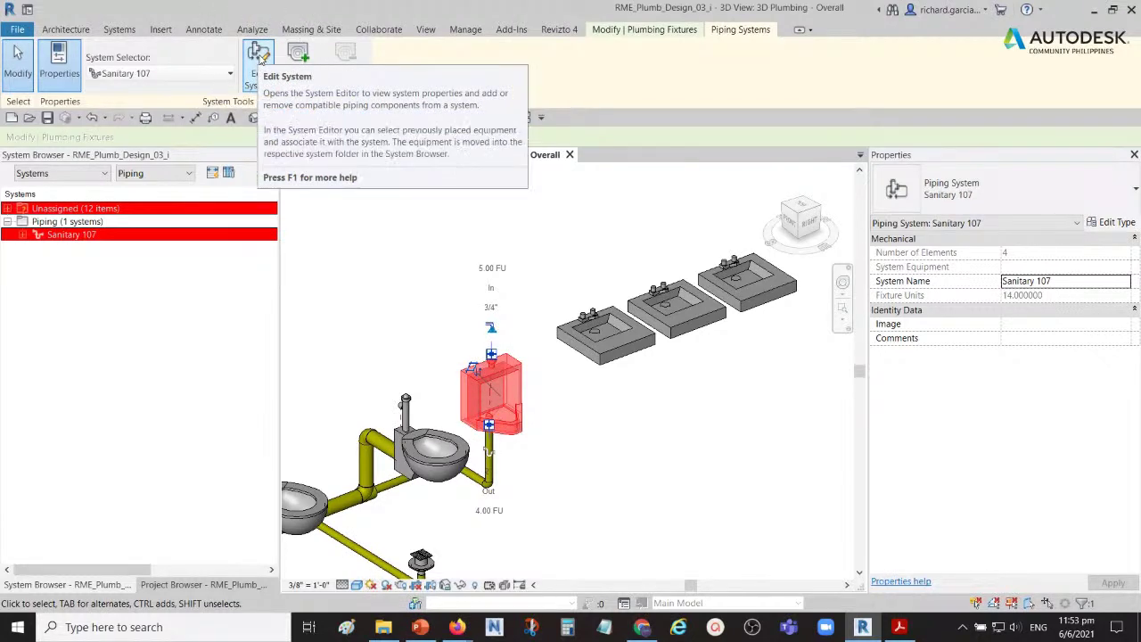
pyautogui.click(258, 55)
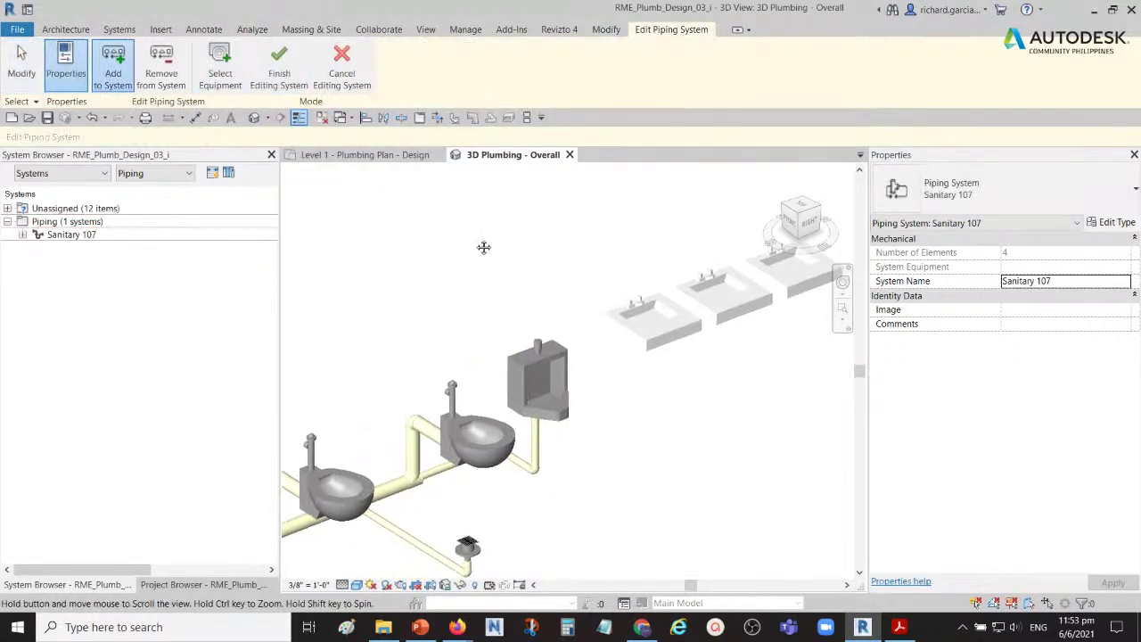
pyautogui.keyDown('shift'); pyautogui.moveTo(481, 248); pyautogui.dragTo(464, 242, button='middle'); pyautogui.keyUp('shift')
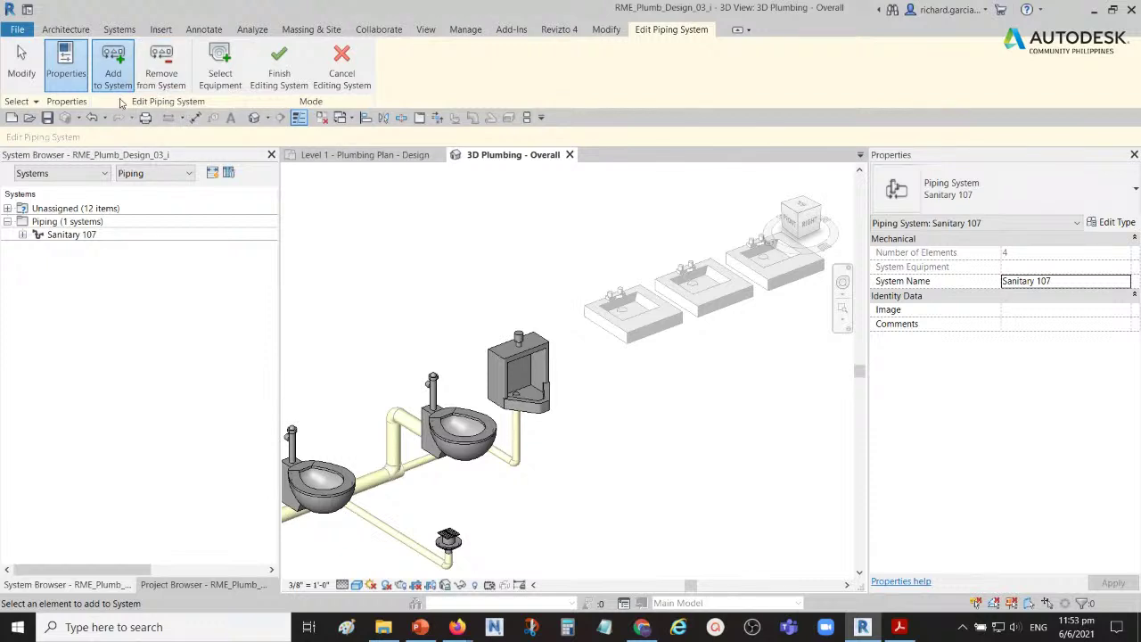
# - Add the three lavatories to Sanitary 107 and finish editing the system
pyautogui.click(122, 104)
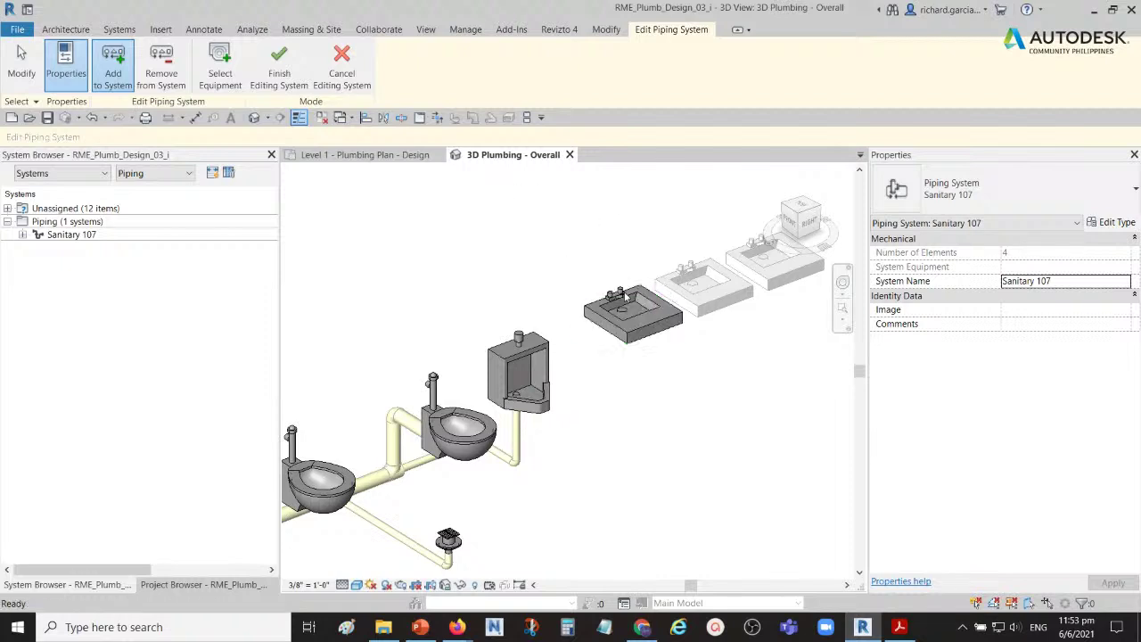
pyautogui.moveTo(678, 210); pyautogui.dragTo(625, 198, button='middle')
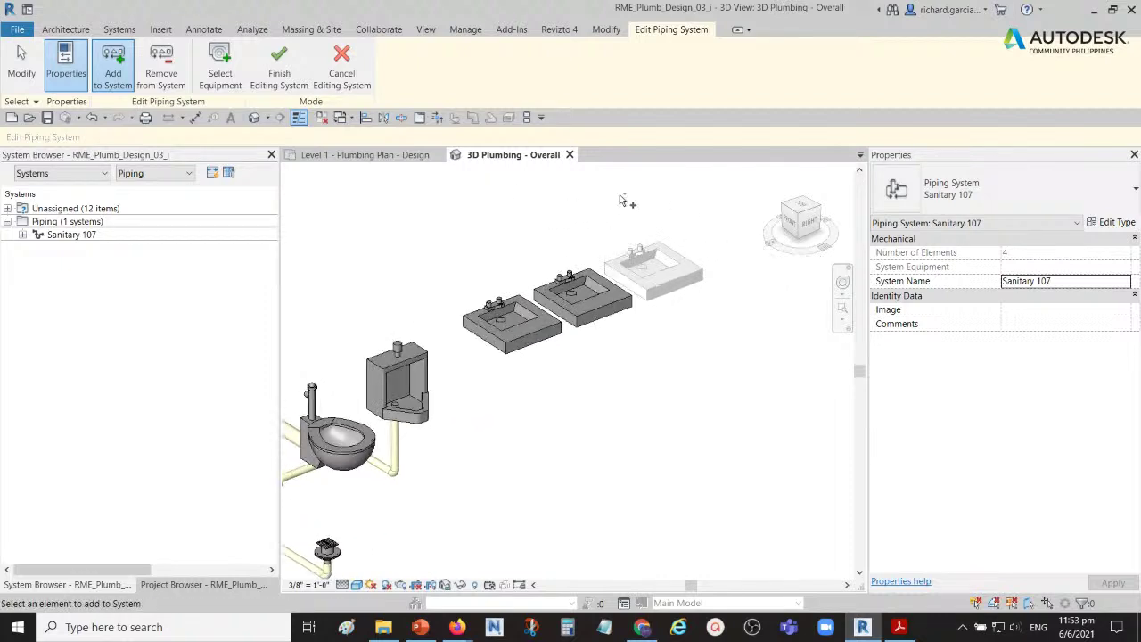
pyautogui.click(646, 256)
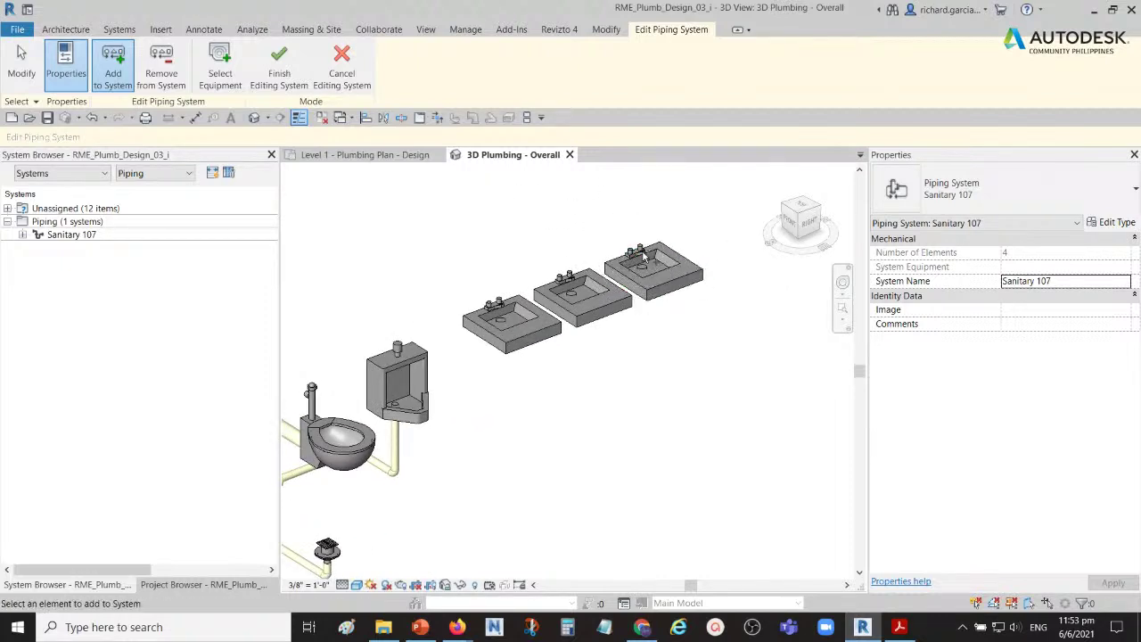
pyautogui.click(282, 73)
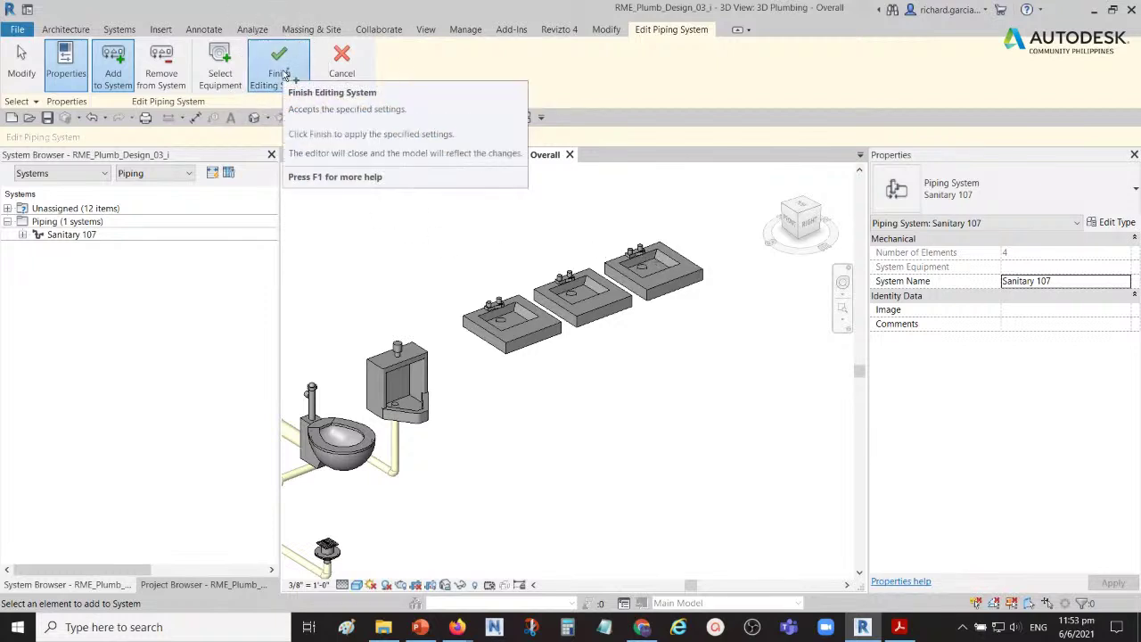
pyautogui.click(282, 73)
pyautogui.moveTo(553, 439); pyautogui.dragTo(657, 382, button='middle')
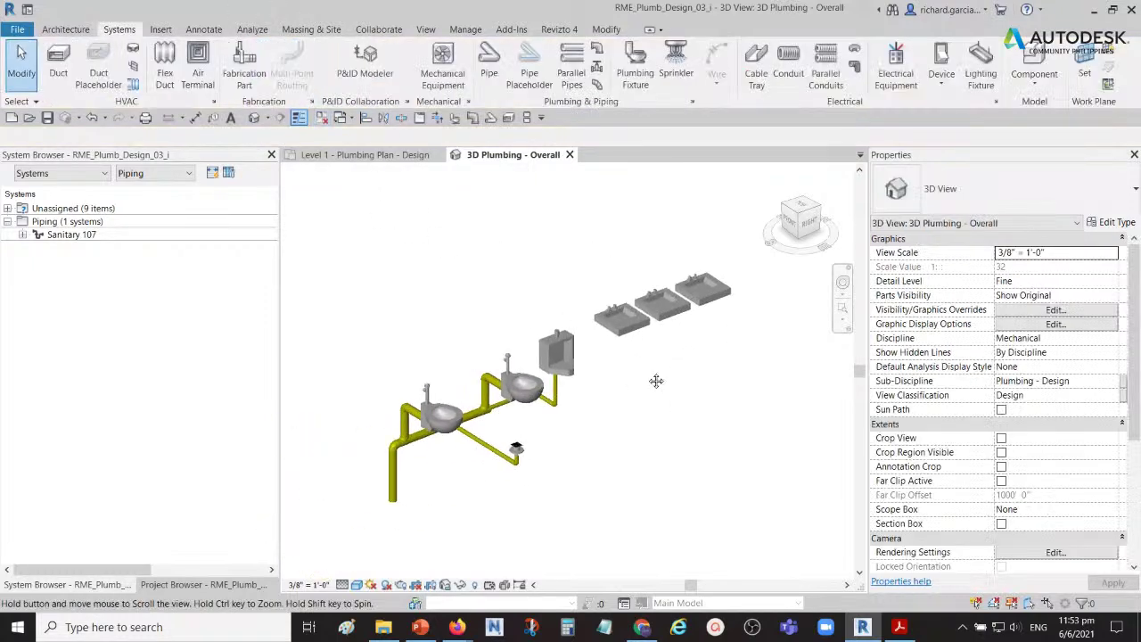
# - Check a lavatory's system, then orbit the 3D model to view the urinal piping
pyautogui.click(627, 334)
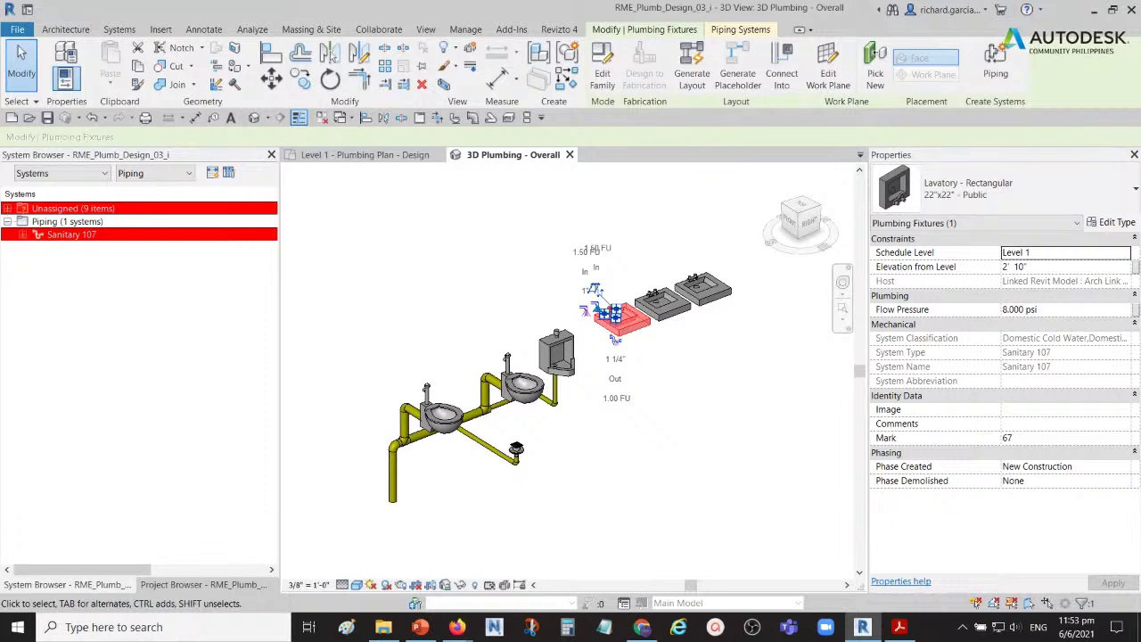
pyautogui.click(650, 473)
pyautogui.keyDown('shift'); pyautogui.moveTo(566, 473); pyautogui.dragTo(698, 486, button='middle'); pyautogui.keyUp('shift')
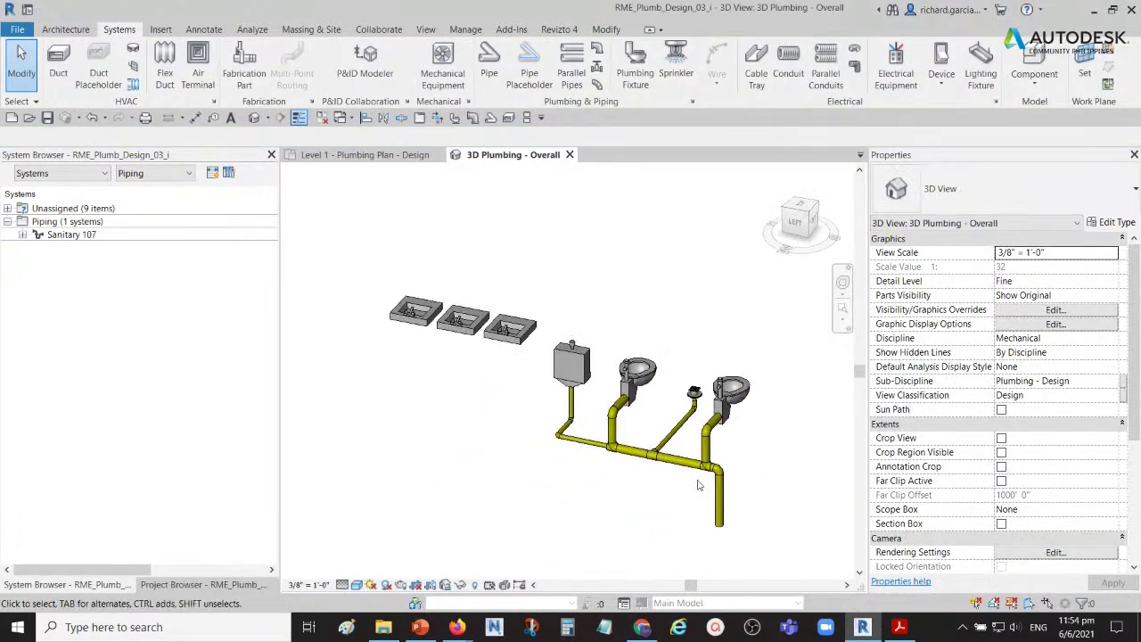
pyautogui.scroll(5, 457, 375)
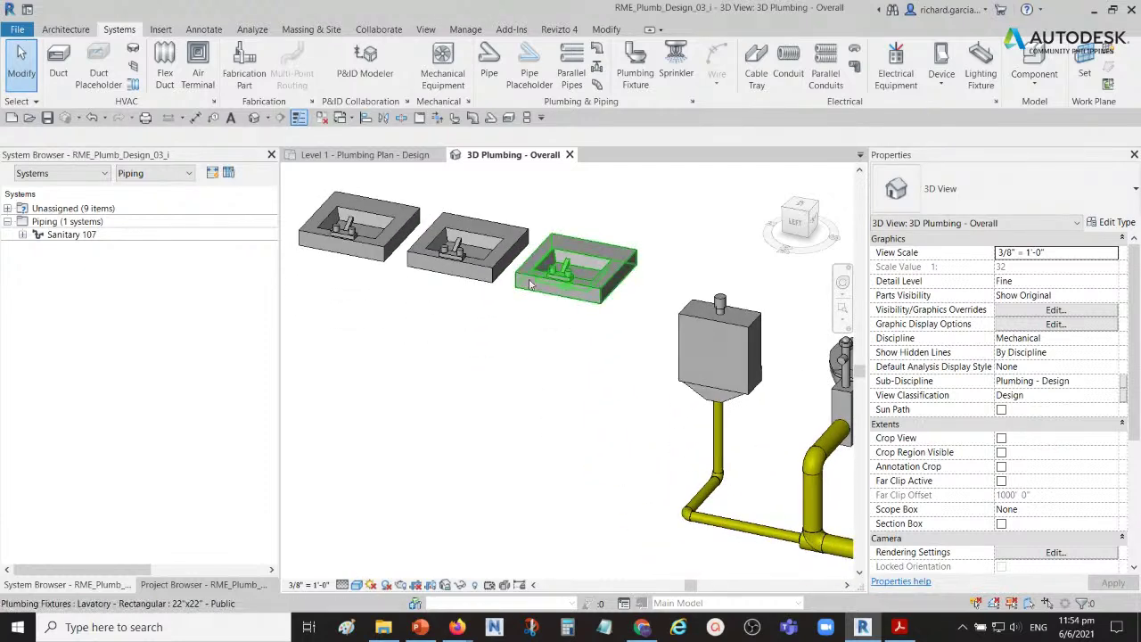
pyautogui.scroll(-3, 659, 428)
pyautogui.keyDown('shift'); pyautogui.moveTo(660, 428); pyautogui.dragTo(629, 461, button='middle'); pyautogui.keyUp('shift')
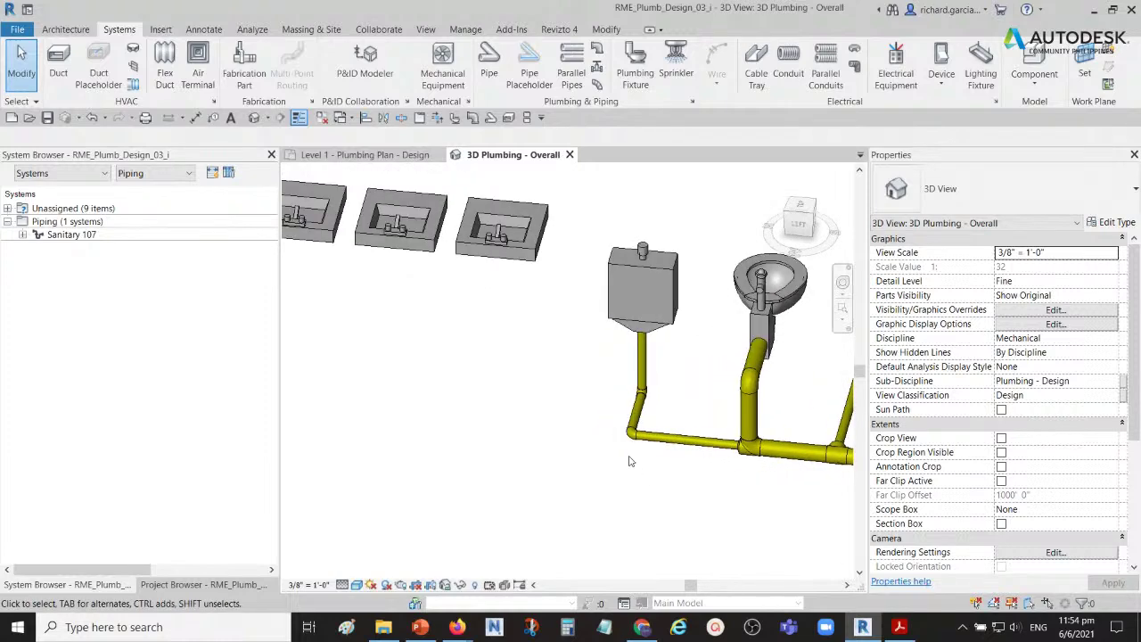
pyautogui.scroll(5, 630, 461)
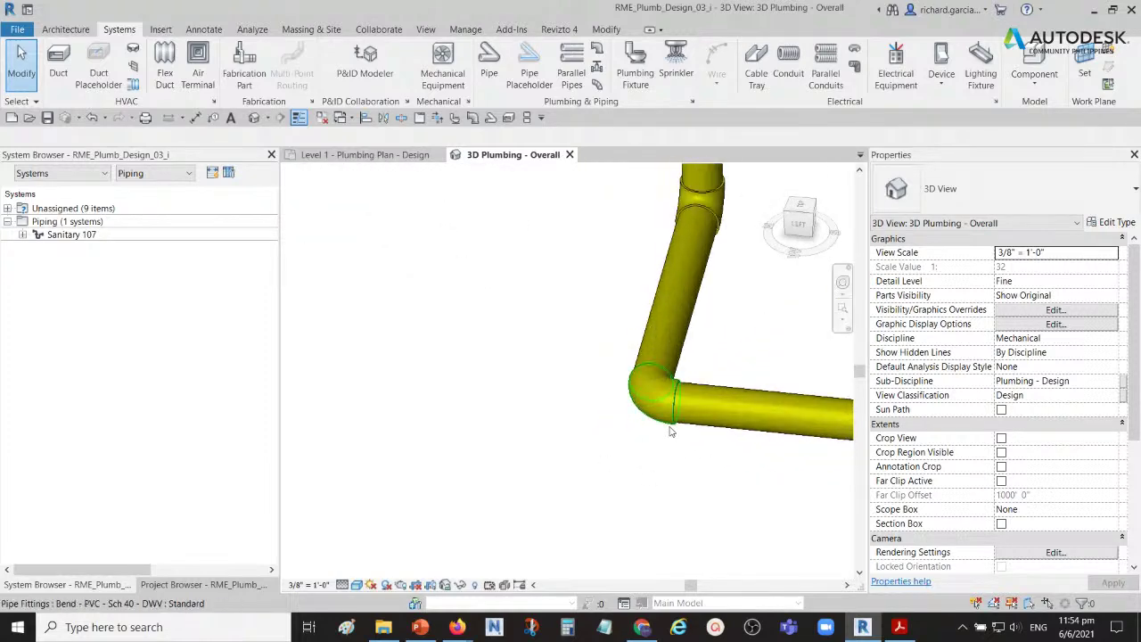
# - Select the PVC pipe bend and inspect it from several angles
pyautogui.click(671, 431)
pyautogui.keyDown('shift'); pyautogui.moveTo(669, 428); pyautogui.dragTo(683, 445, button='middle'); pyautogui.keyUp('shift')
pyautogui.keyDown('shift'); pyautogui.moveTo(626, 450); pyautogui.dragTo(624, 441, button='middle'); pyautogui.keyUp('shift')
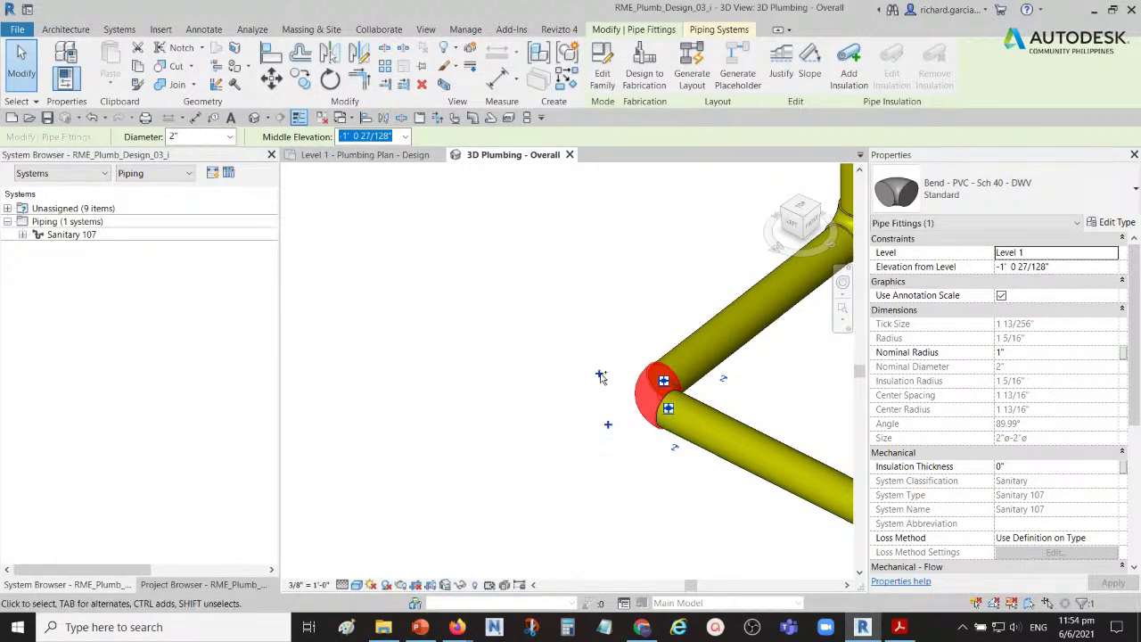
pyautogui.click(601, 375)
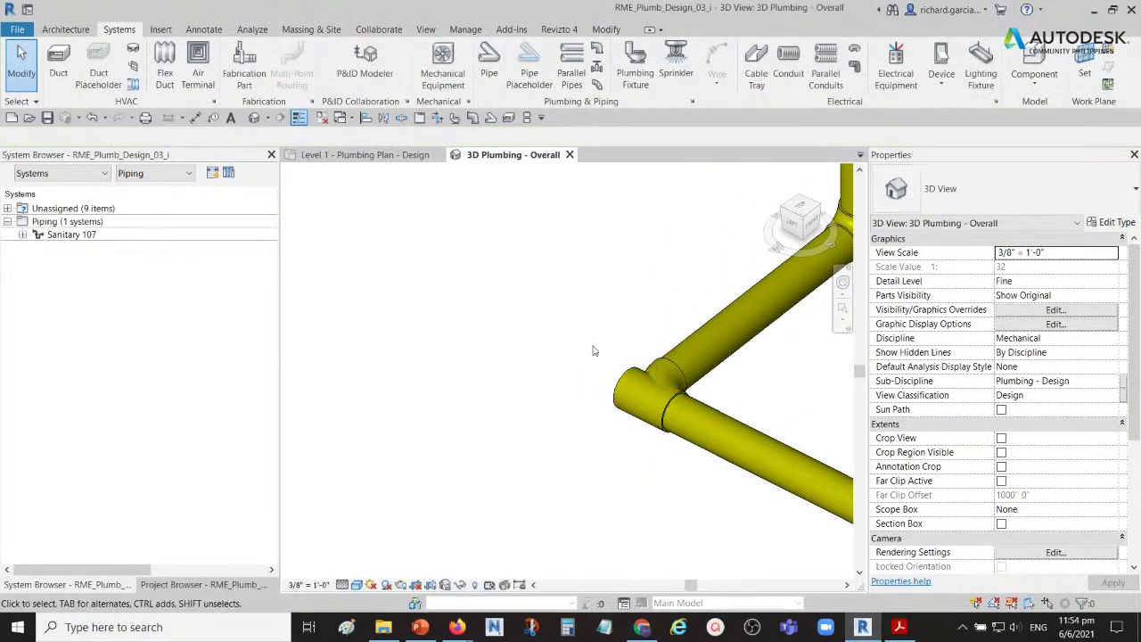
# - Look at the model from the left, then return to the Level 1 - Plumbing Plan - Design view
pyautogui.scroll(-2, 553, 421)
pyautogui.keyDown('shift'); pyautogui.moveTo(552, 421); pyautogui.dragTo(645, 440, button='middle'); pyautogui.keyUp('shift')
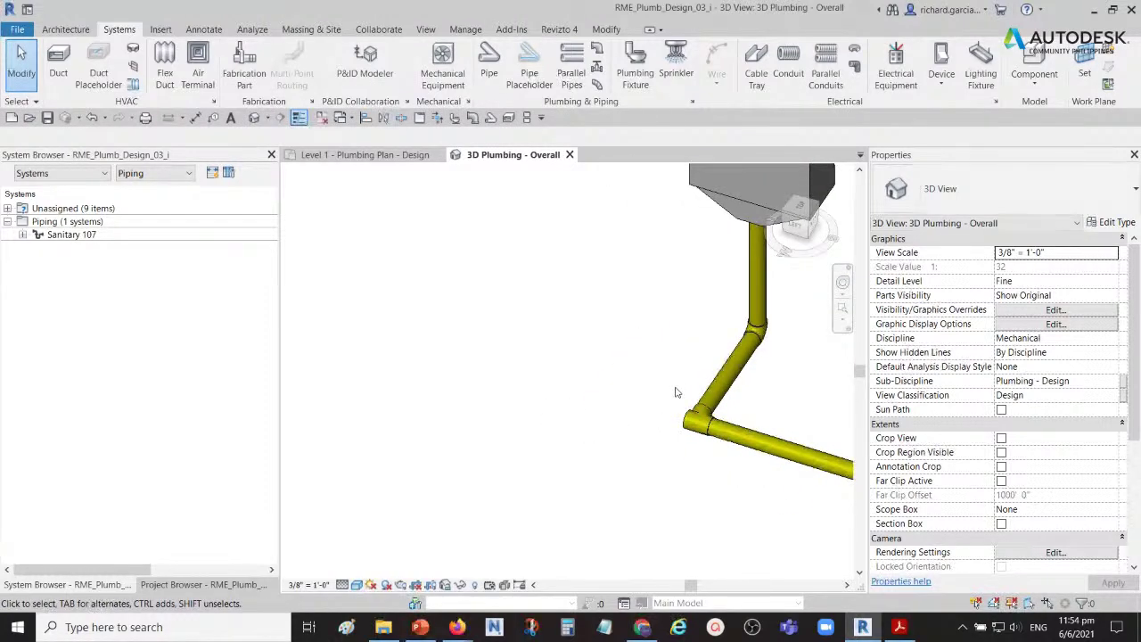
pyautogui.scroll(-4, 675, 435)
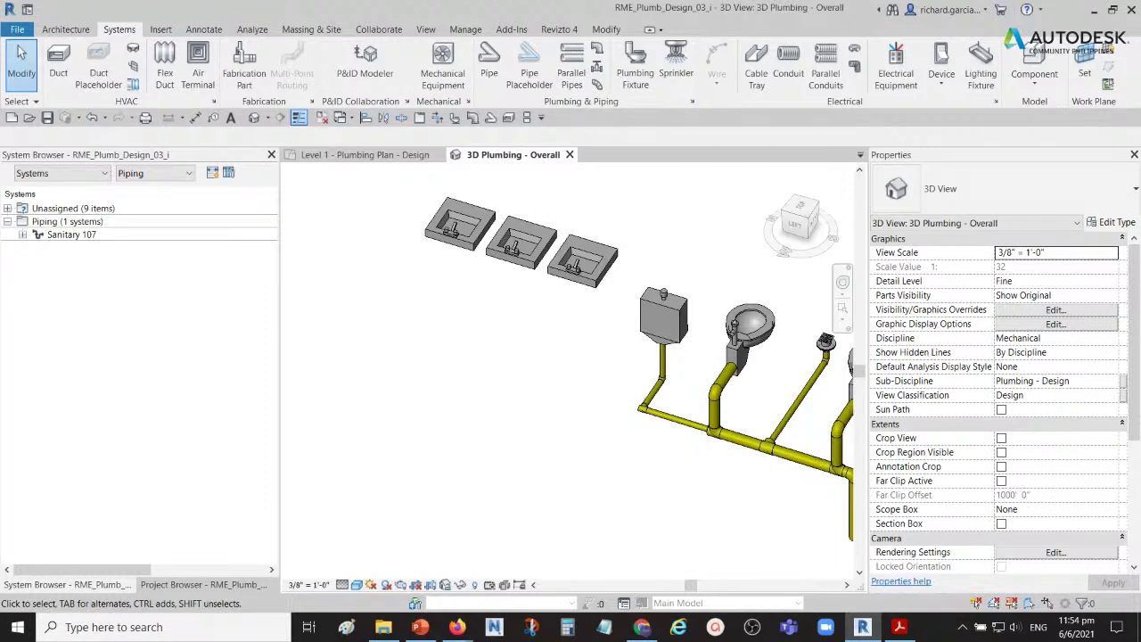
pyautogui.moveTo(609, 382); pyautogui.dragTo(576, 382, button='middle')
pyautogui.click(364, 156)
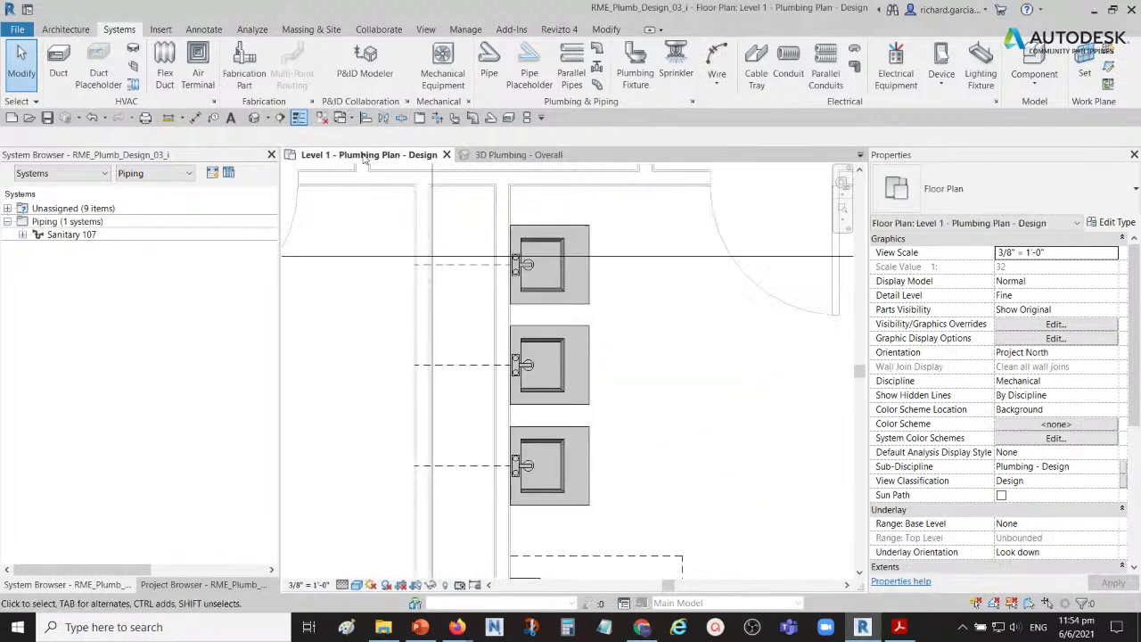
# - Select the 2" PVC sanitary tee beside the urinal and bring up its context menu
pyautogui.scroll(-3, 522, 375)
pyautogui.scroll(8, 521, 376)
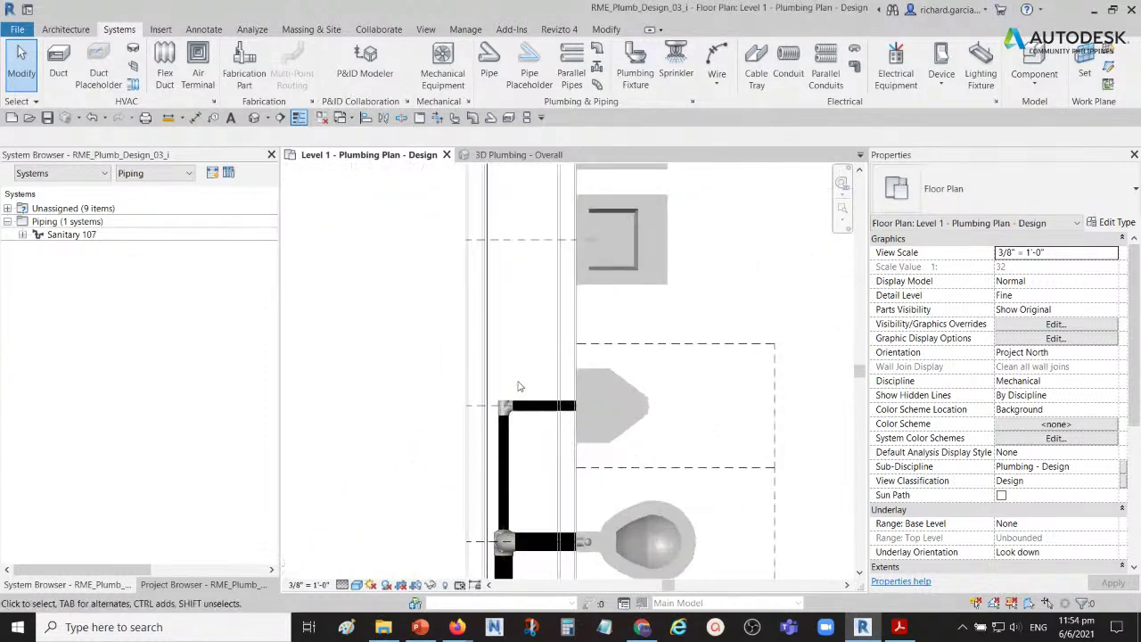
pyautogui.click(489, 432)
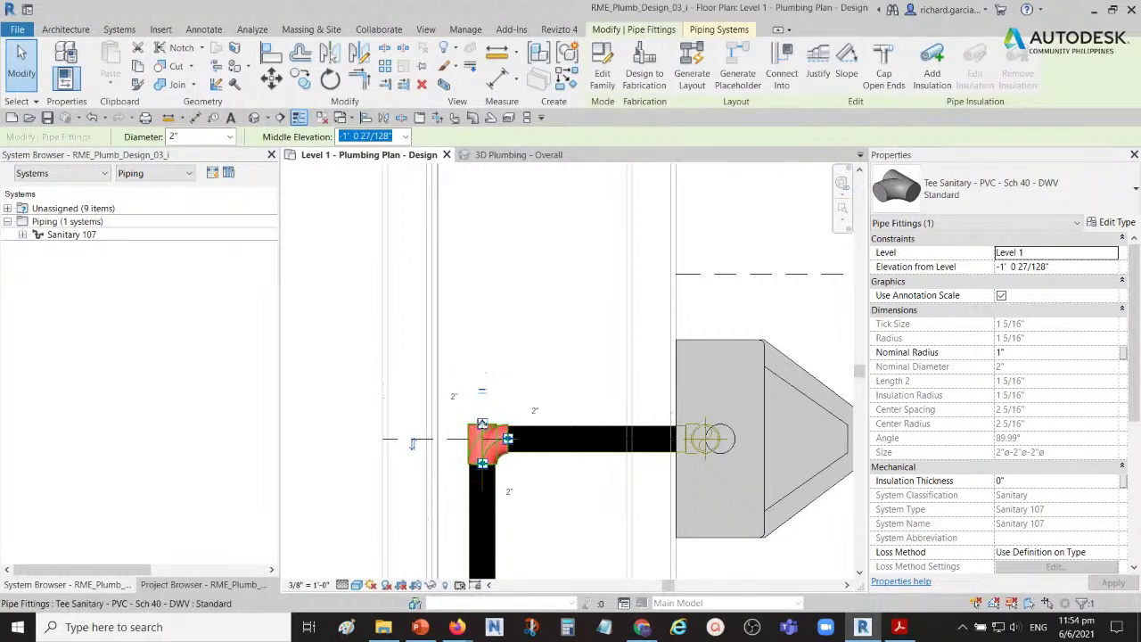
pyautogui.rightClick(482, 427)
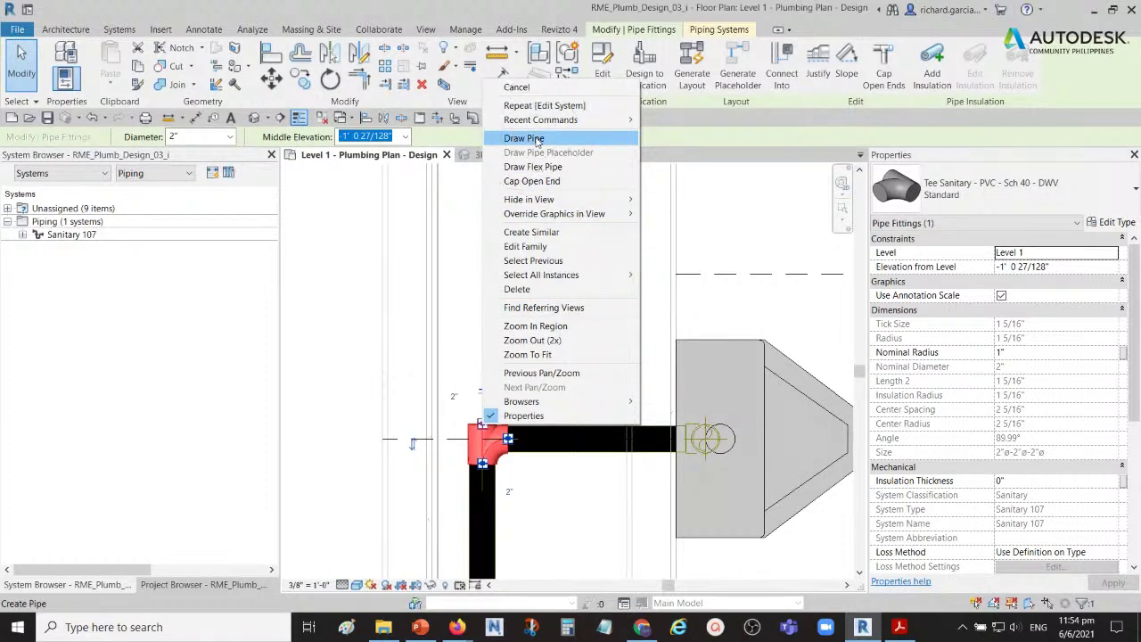
# - Start drawing a new 2" PVC sanitary pipe from the urinal's tee
pyautogui.click(538, 140)
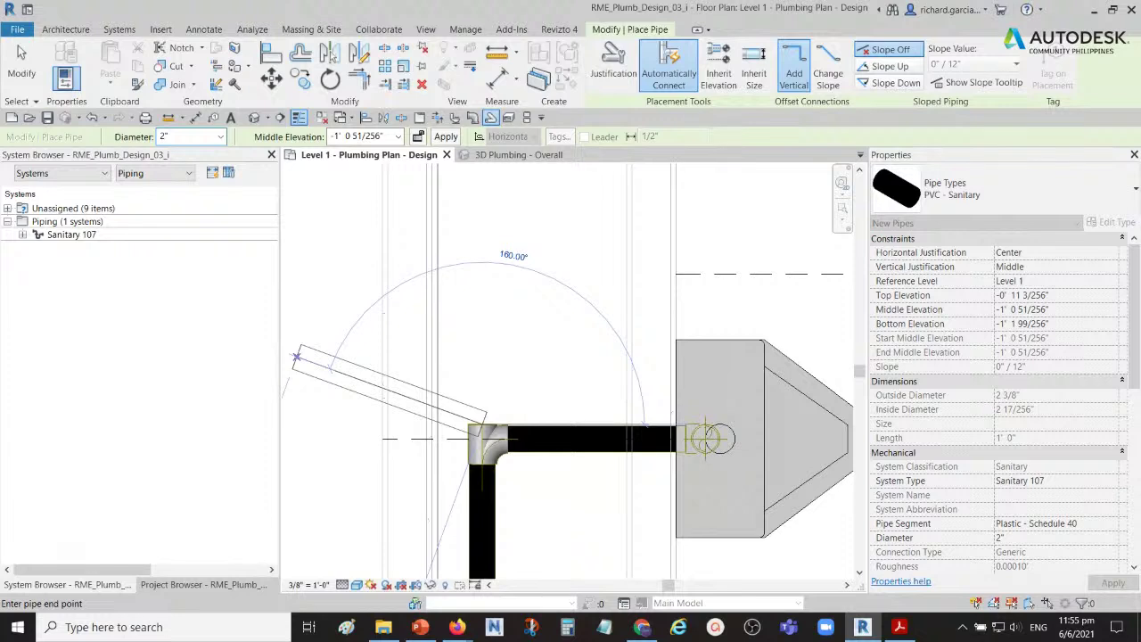
pyautogui.scroll(-2, 515, 401)
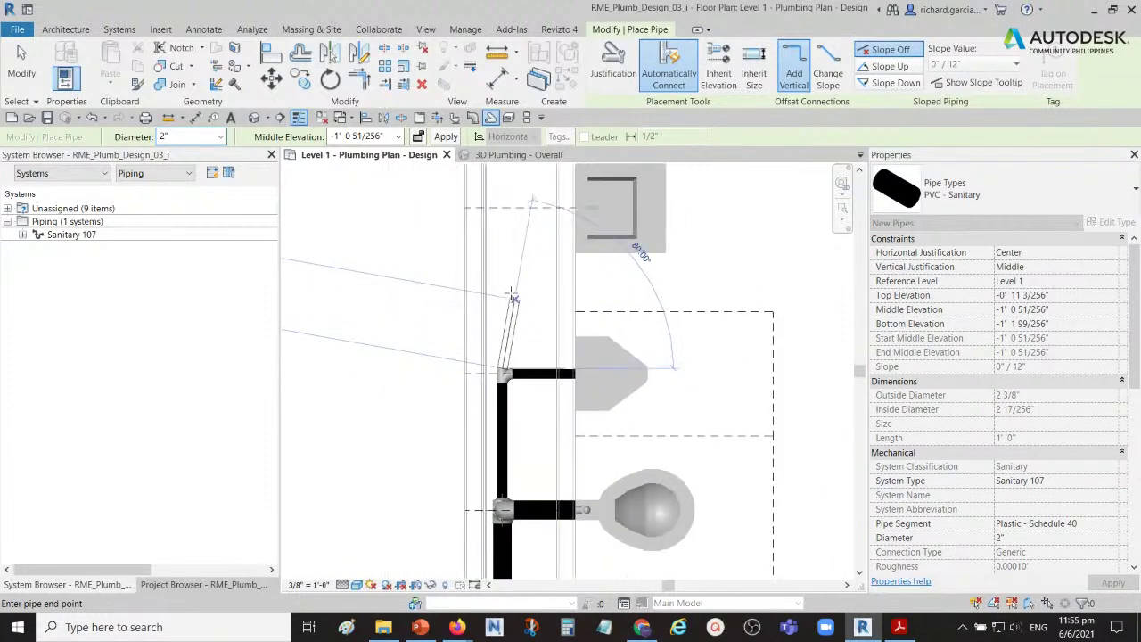
pyautogui.moveTo(515, 400); pyautogui.dragTo(515, 425, button='middle')
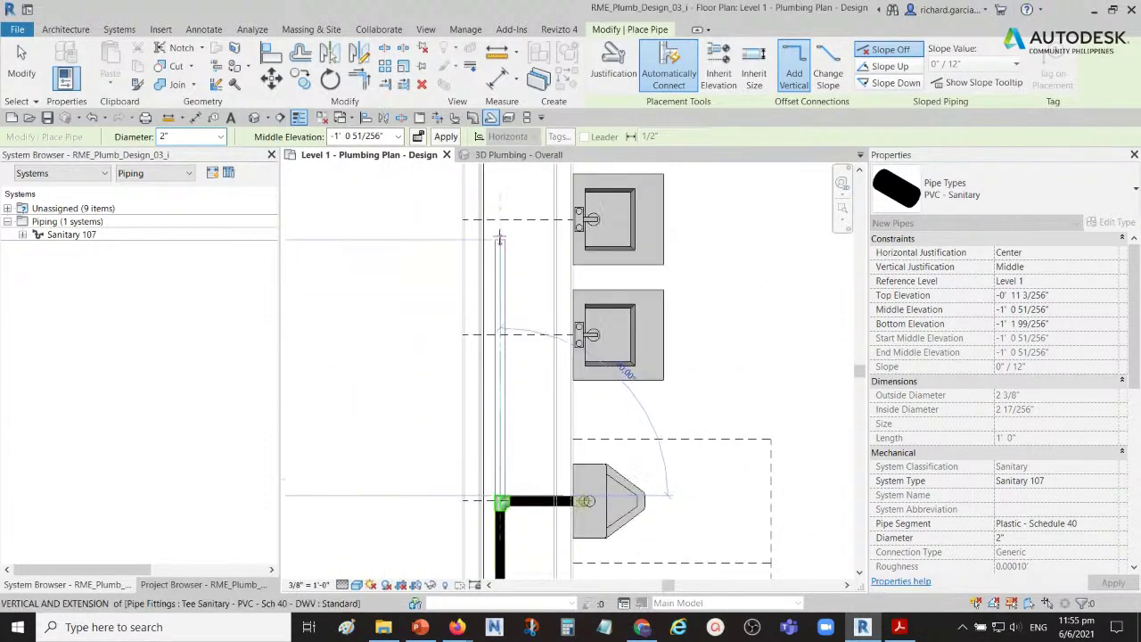
pyautogui.press('ctrl')
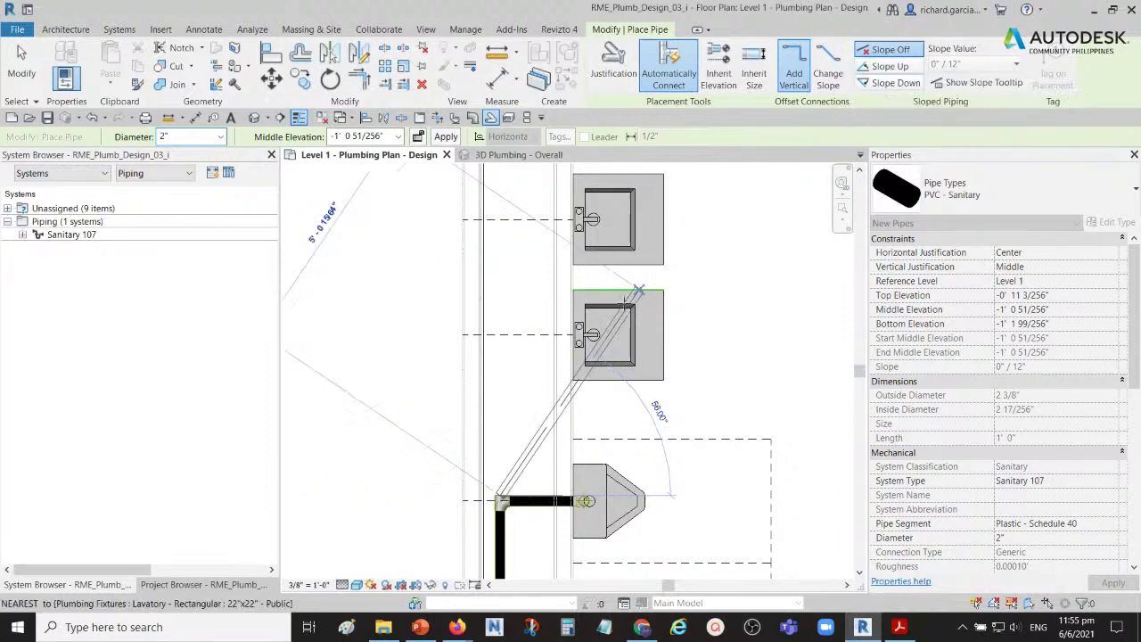
pyautogui.scroll(-2, 553, 267)
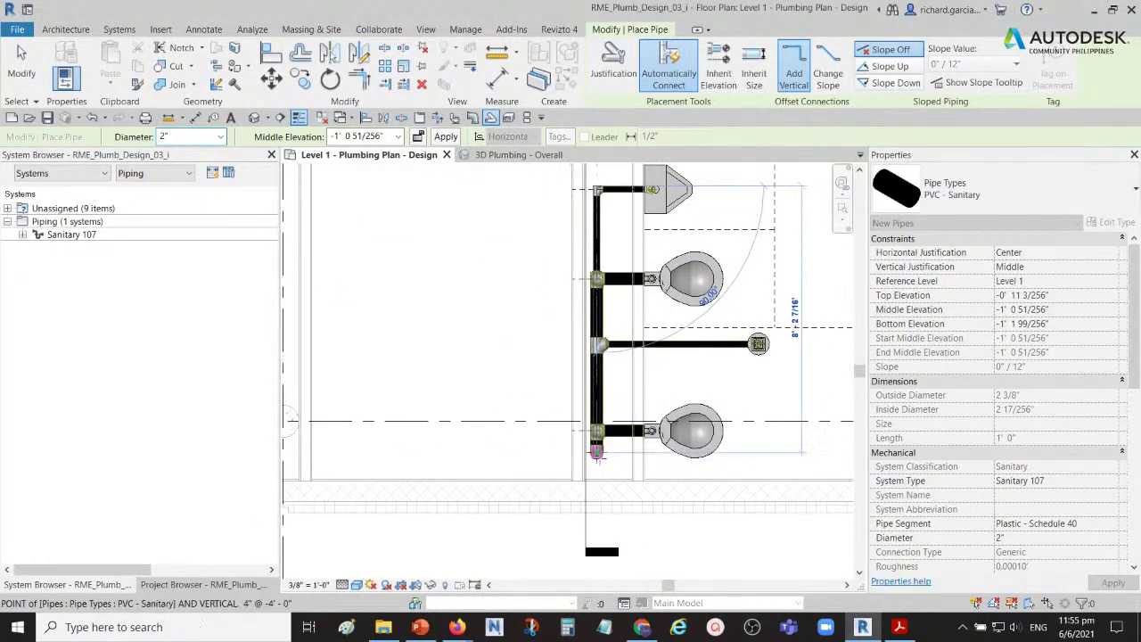
pyautogui.moveTo(631, 252); pyautogui.dragTo(611, 407, button='middle')
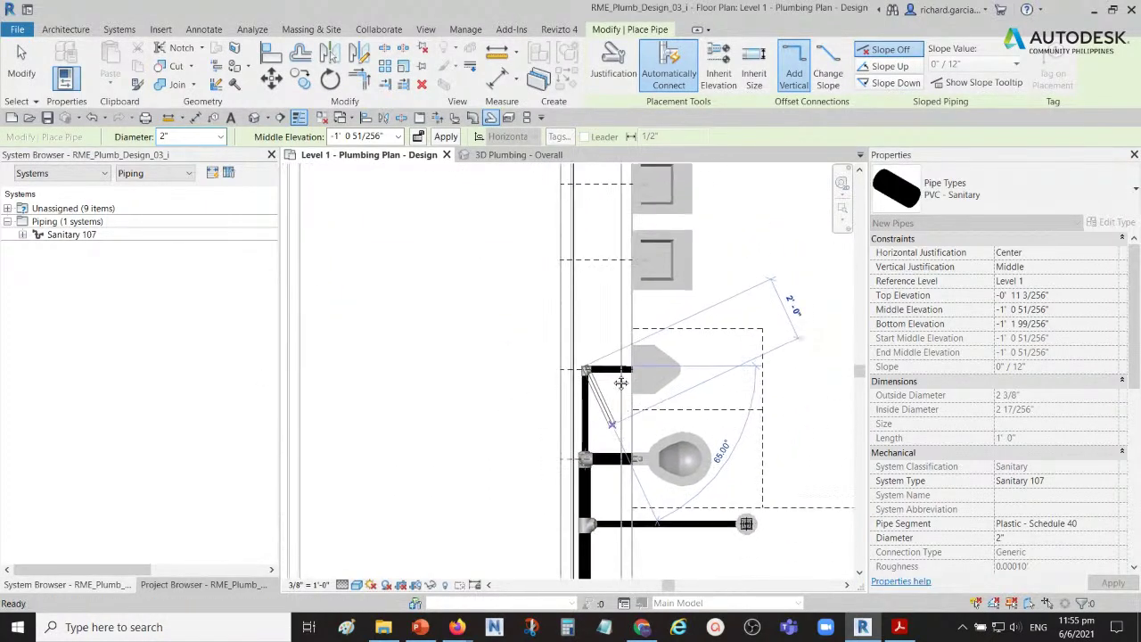
# - Slope the pipe upward at 1/8" / 12" and end it at the lavatory line
pyautogui.click(891, 67)
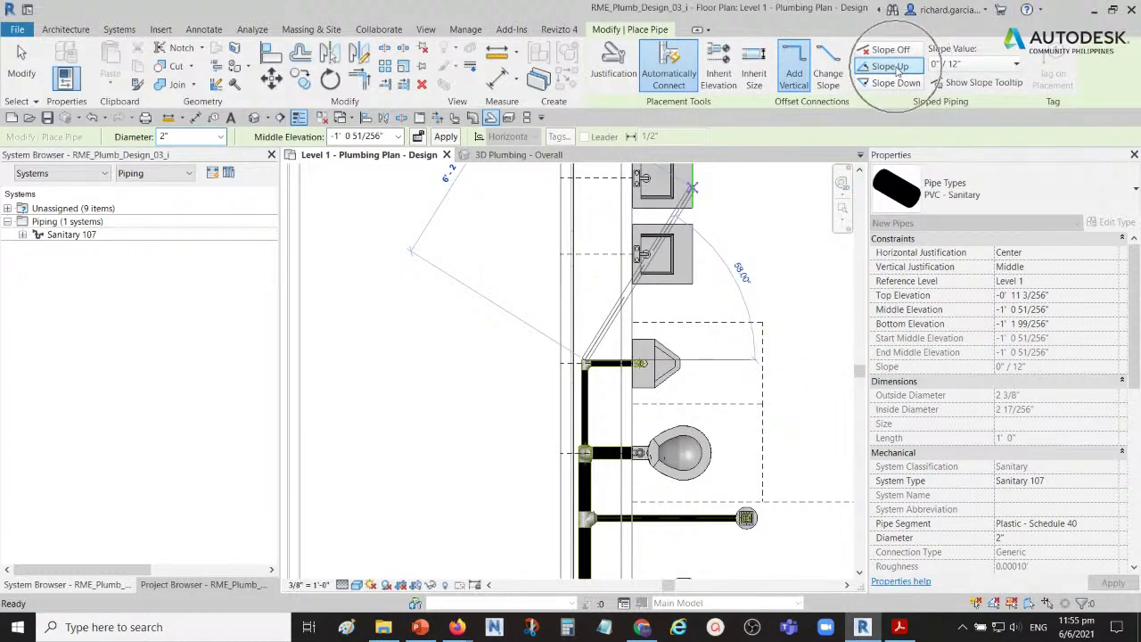
pyautogui.click(968, 64)
pyautogui.click(960, 132)
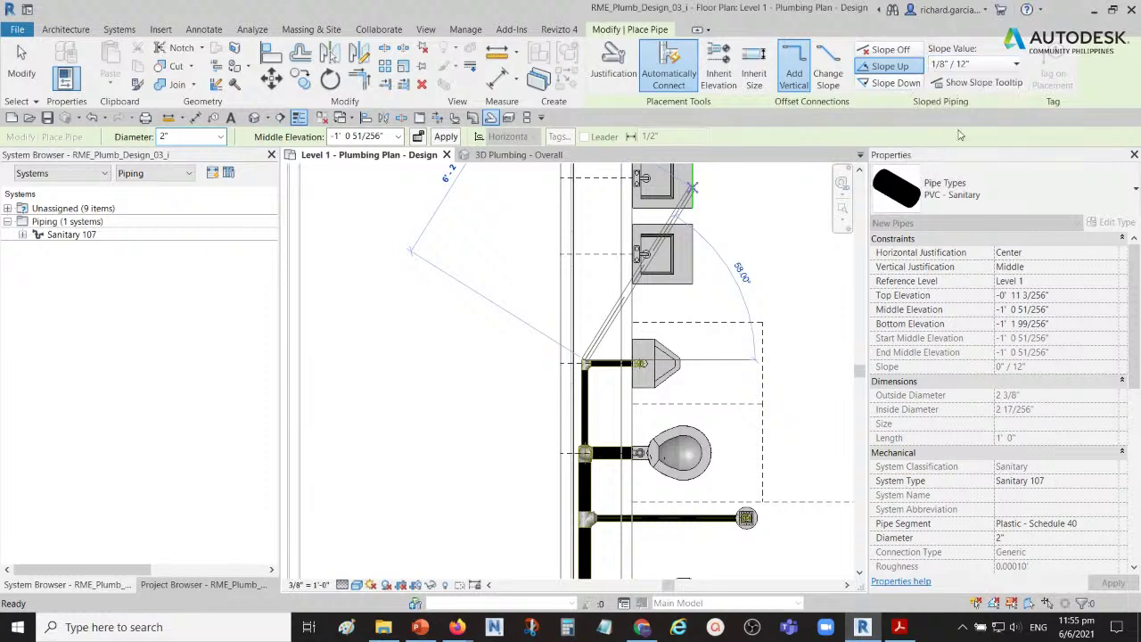
pyautogui.moveTo(598, 298); pyautogui.dragTo(590, 372, button='middle')
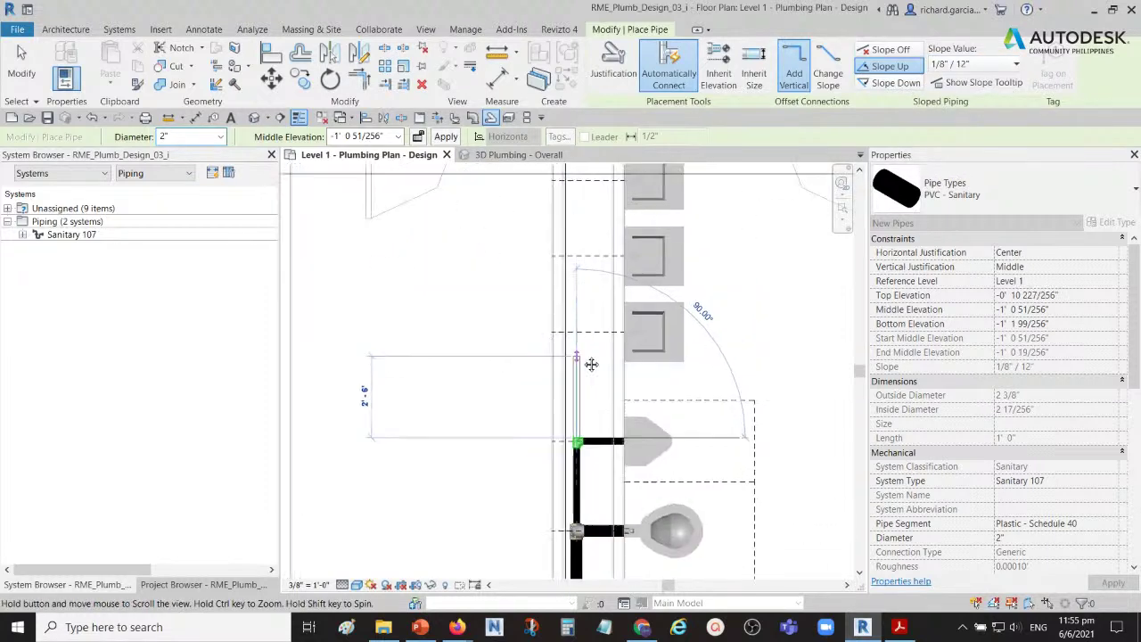
pyautogui.click(577, 253)
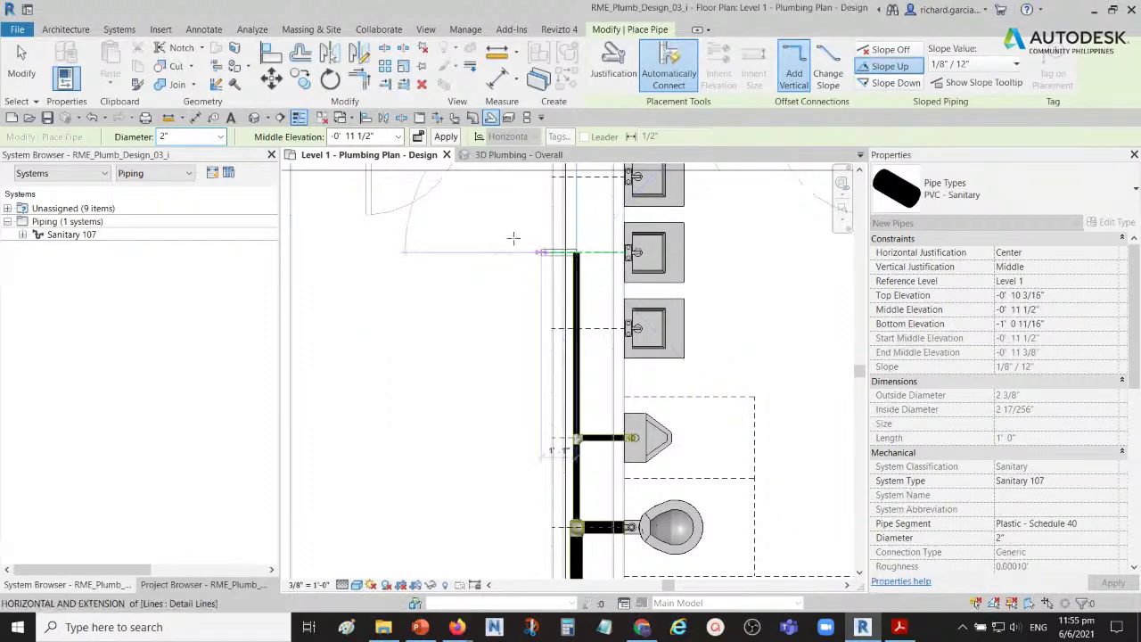
pyautogui.click(21, 64)
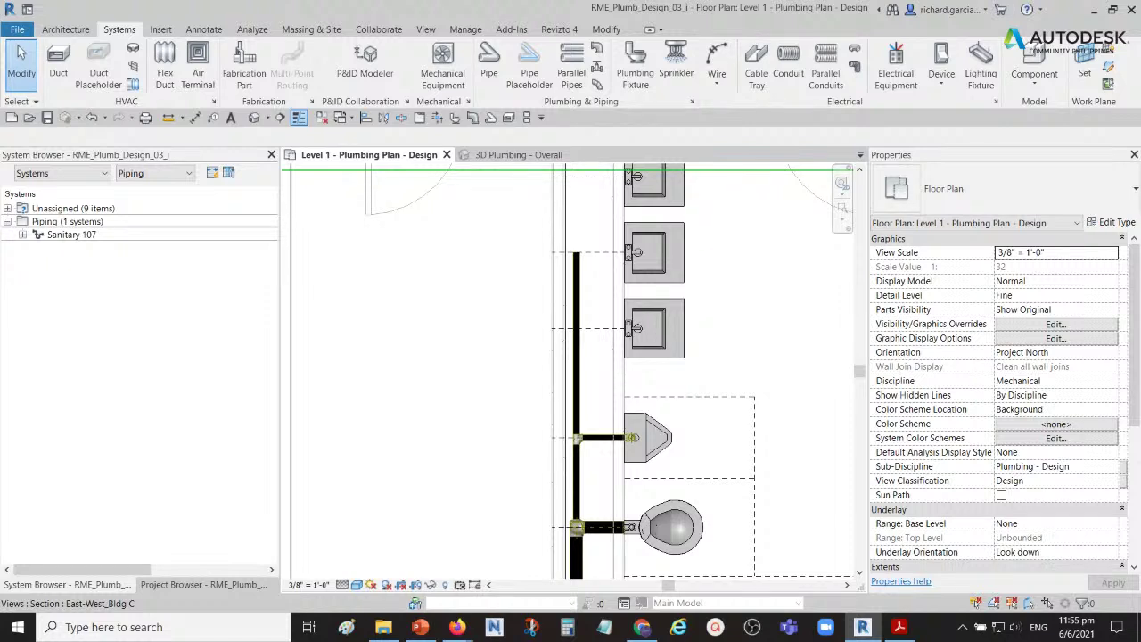
# - Select the new 5' 6 241/256" sanitary pipe and bring up its context menu at the top end
pyautogui.scroll(3, 598, 280)
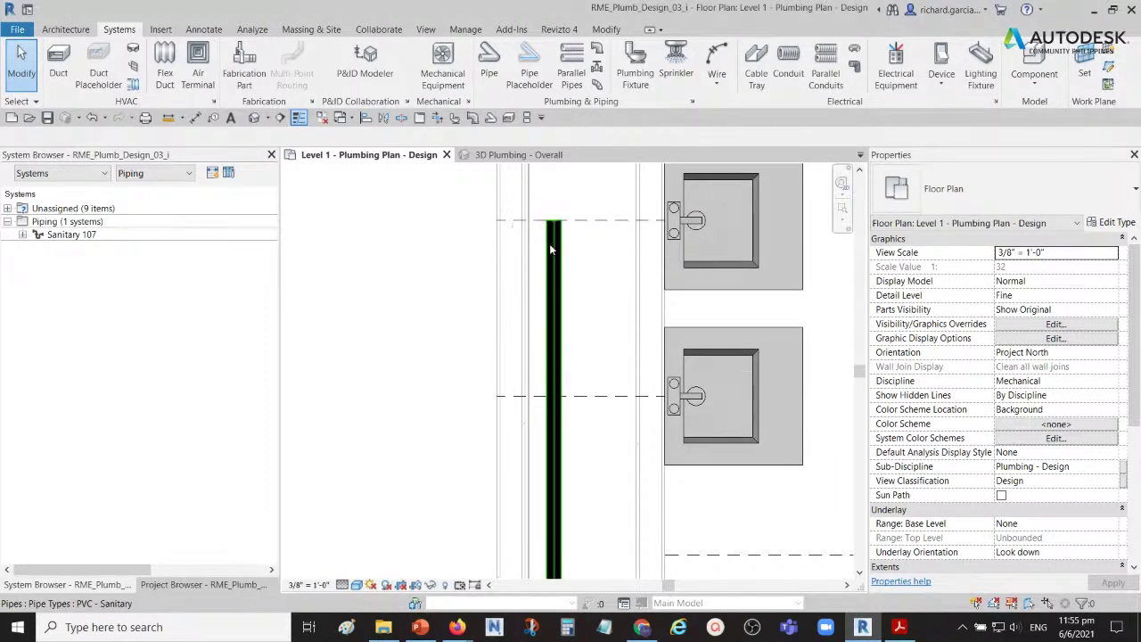
pyautogui.click(518, 157)
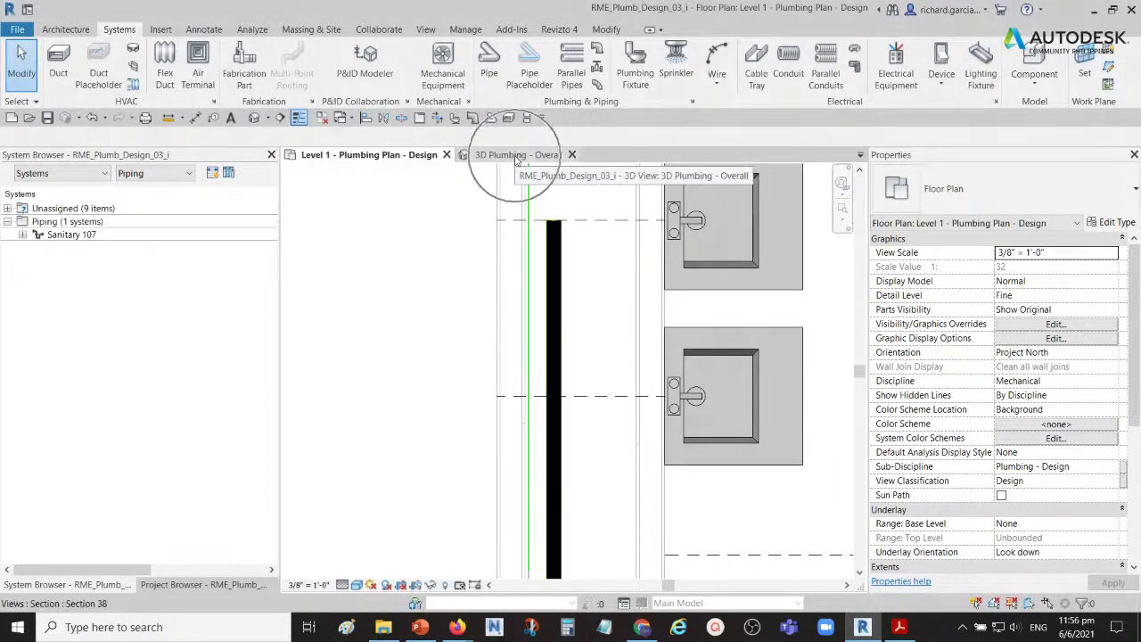
pyautogui.scroll(-3, 575, 254)
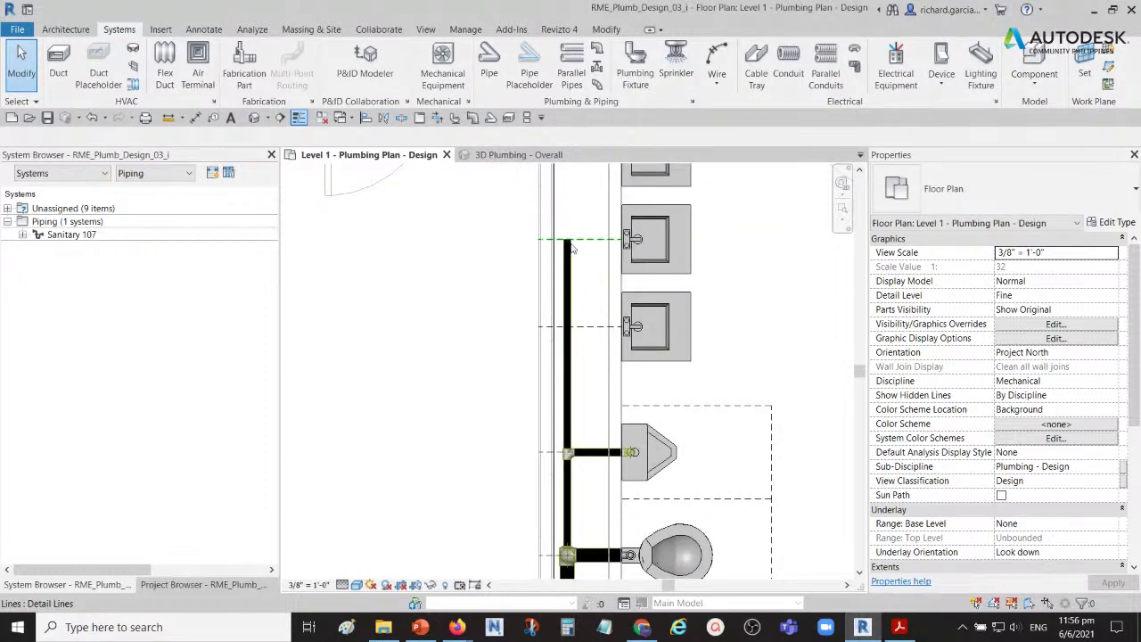
pyautogui.scroll(3, 570, 250)
pyautogui.click(563, 239)
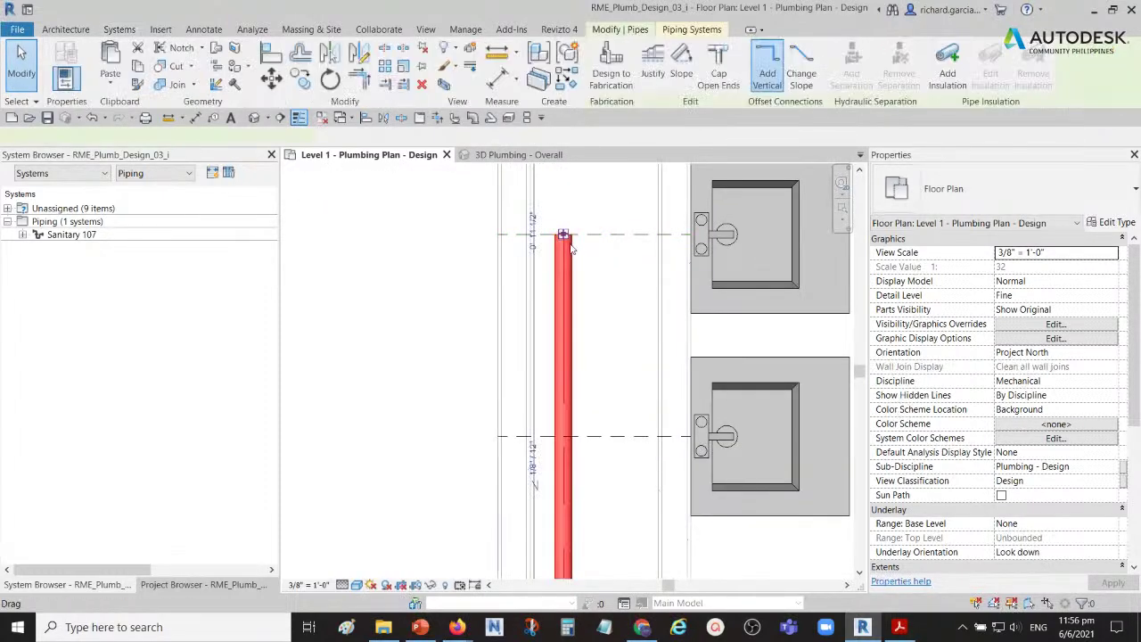
pyautogui.rightClick(563, 239)
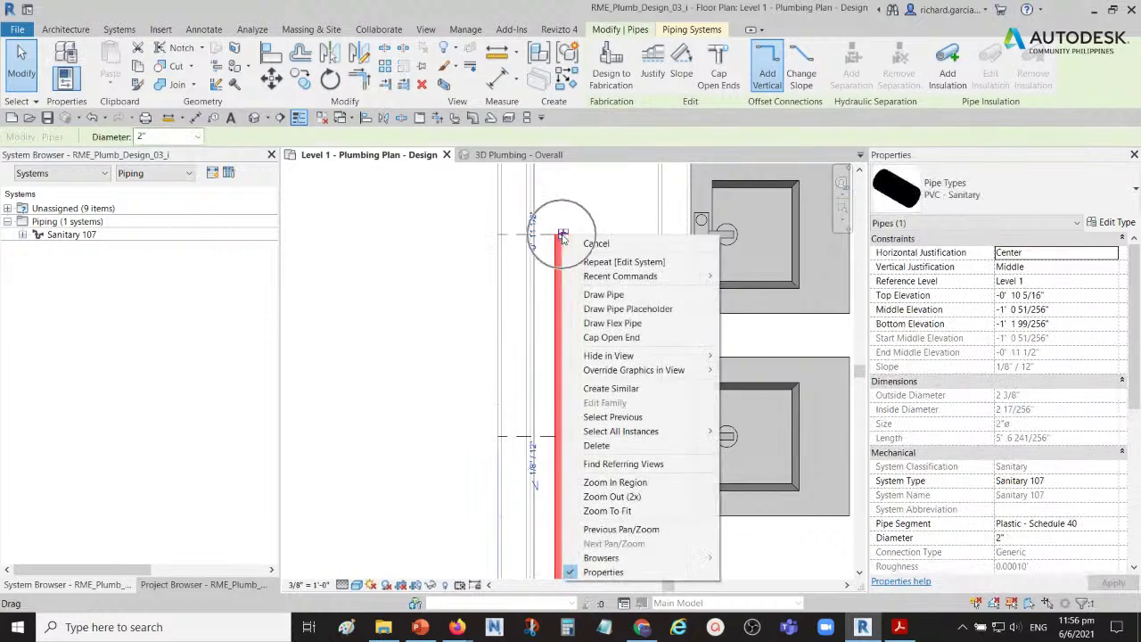
# - Draw a vertical riser from the pipe's top end up to a 2' 6" middle elevation
pyautogui.click(599, 294)
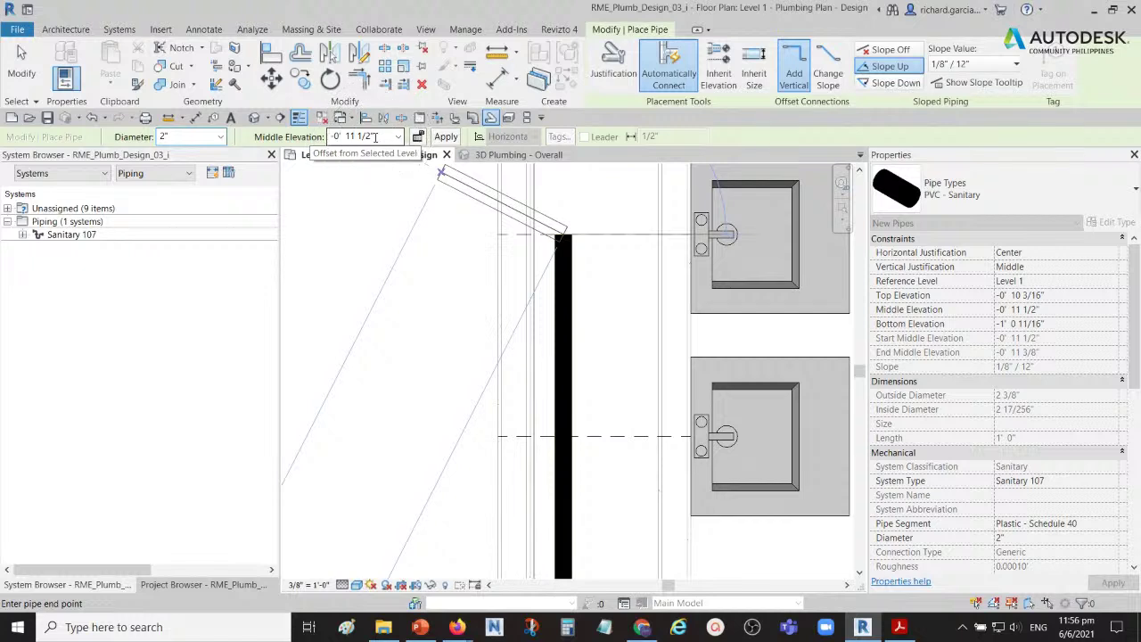
pyautogui.click(375, 137)
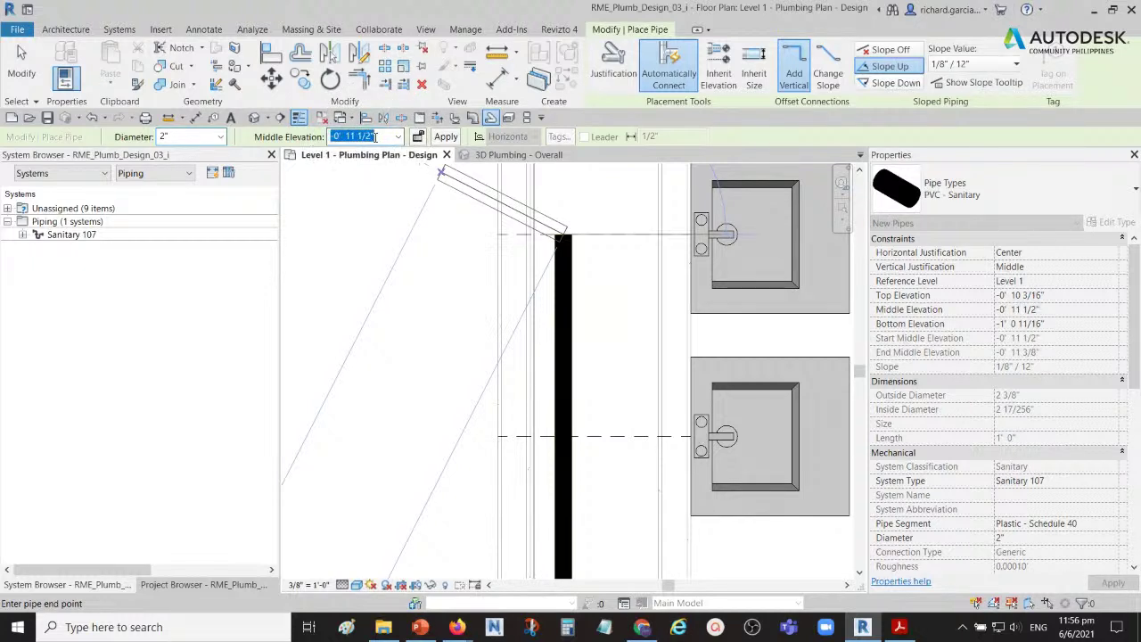
pyautogui.write('2')
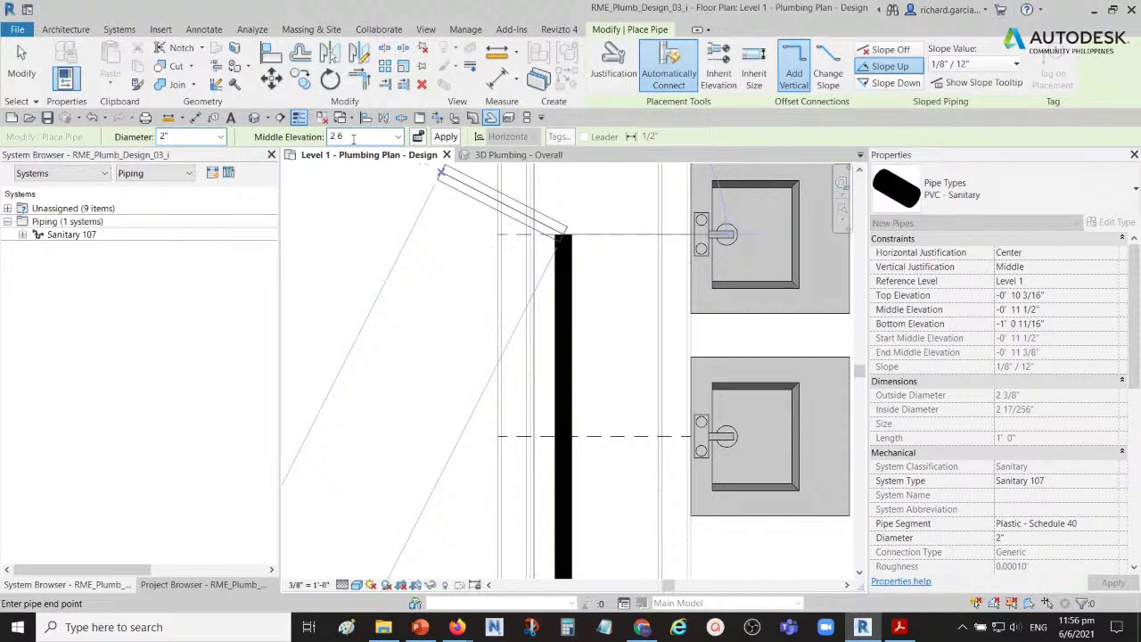
pyautogui.write('6')
pyautogui.press('Return')
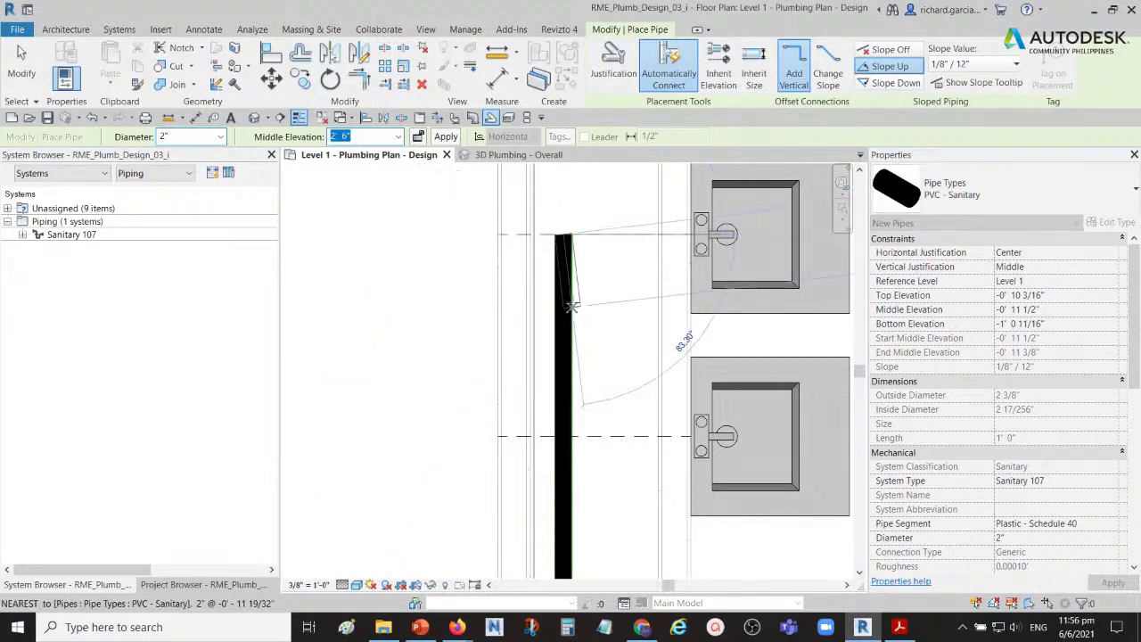
pyautogui.click(448, 137)
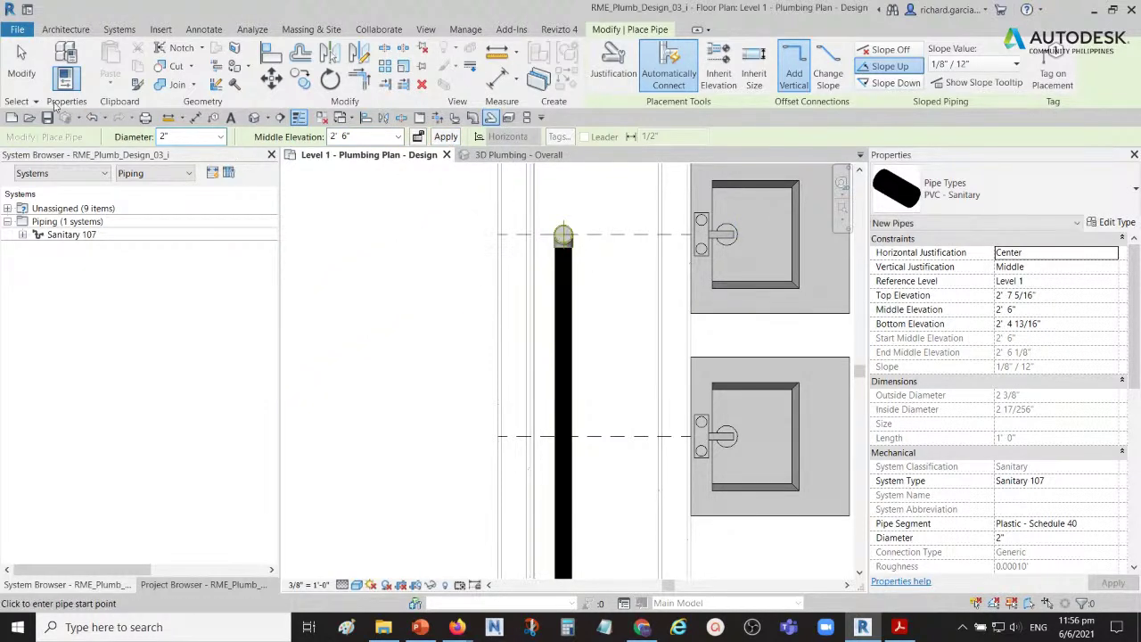
pyautogui.click(21, 68)
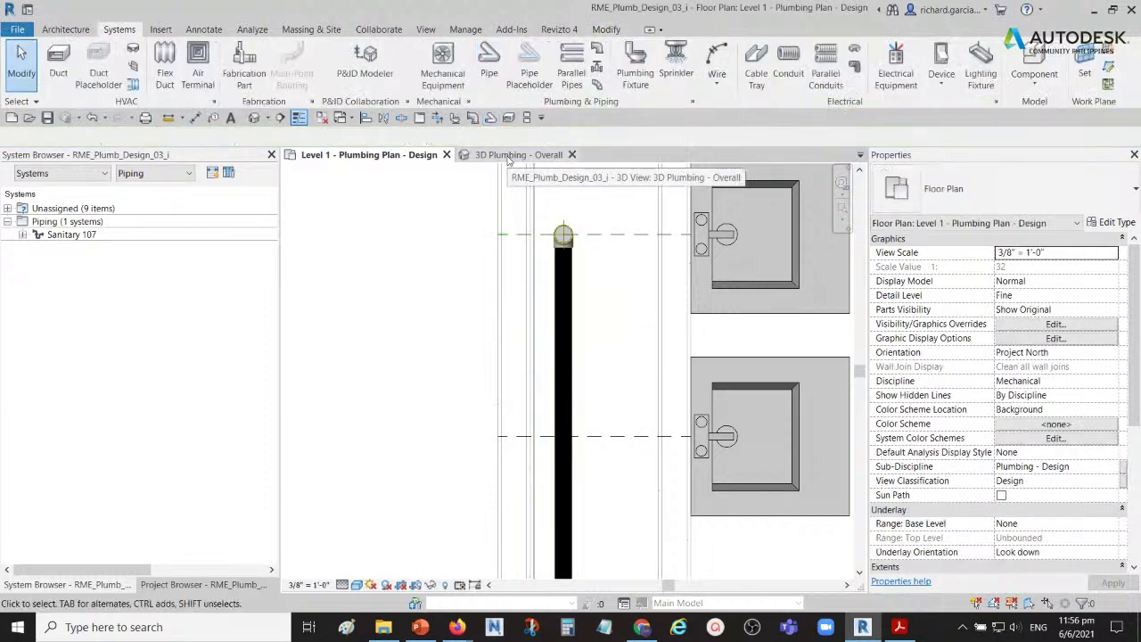
# - Tile the plan and 3D Plumbing views side by side and orbit the 3D view around the riser
pyautogui.click(527, 118)
pyautogui.scroll(3, 464, 334)
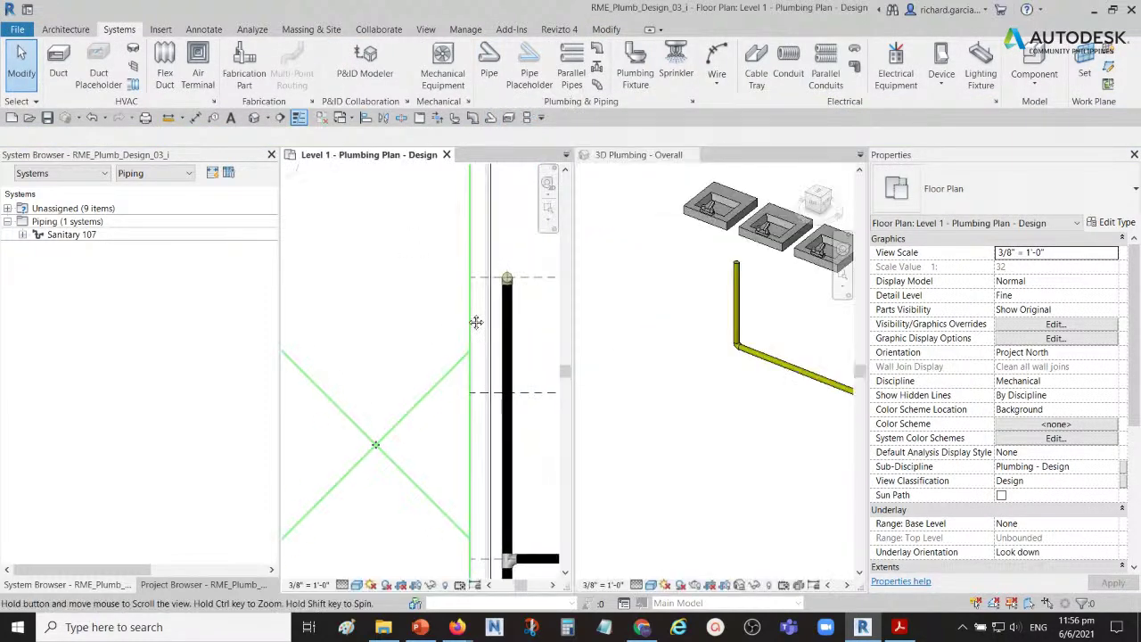
pyautogui.moveTo(704, 321)
pyautogui.keyDown('shift'); pyautogui.mouseDown(button='middle')
pyautogui.moveTo(809, 332)
pyautogui.moveTo(704, 339)
pyautogui.mouseUp(button='middle'); pyautogui.keyUp('shift')
pyautogui.scroll(2, 701, 341)
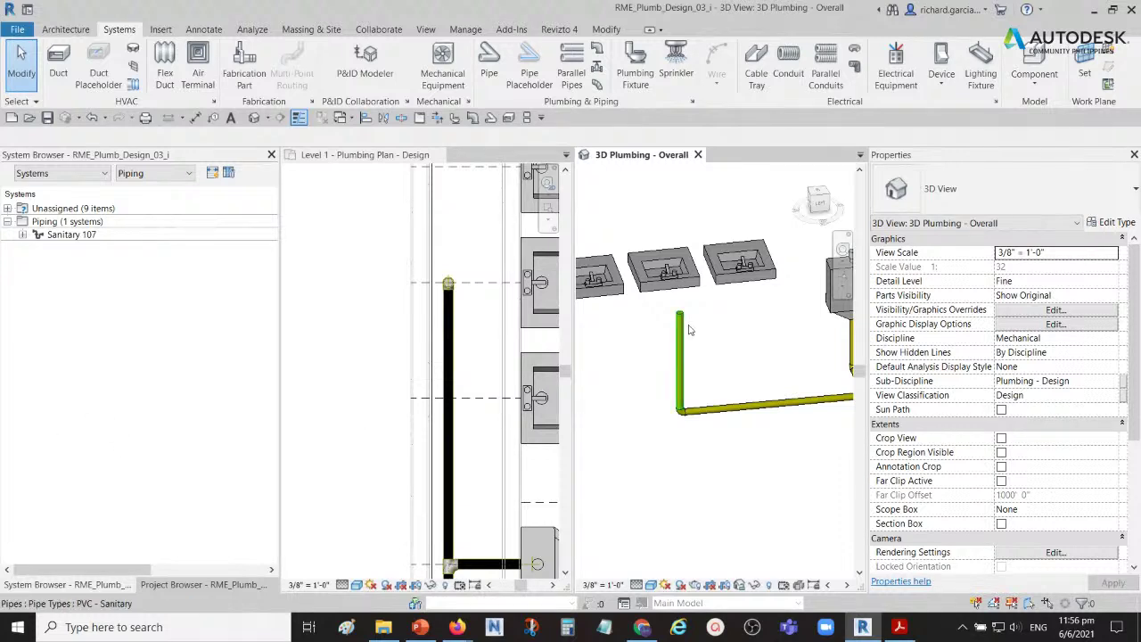
pyautogui.moveTo(719, 364)
pyautogui.keyDown('shift'); pyautogui.mouseDown(button='middle')
pyautogui.moveTo(739, 345)
pyautogui.moveTo(752, 380)
pyautogui.moveTo(723, 354)
pyautogui.mouseUp(button='middle'); pyautogui.keyUp('shift')
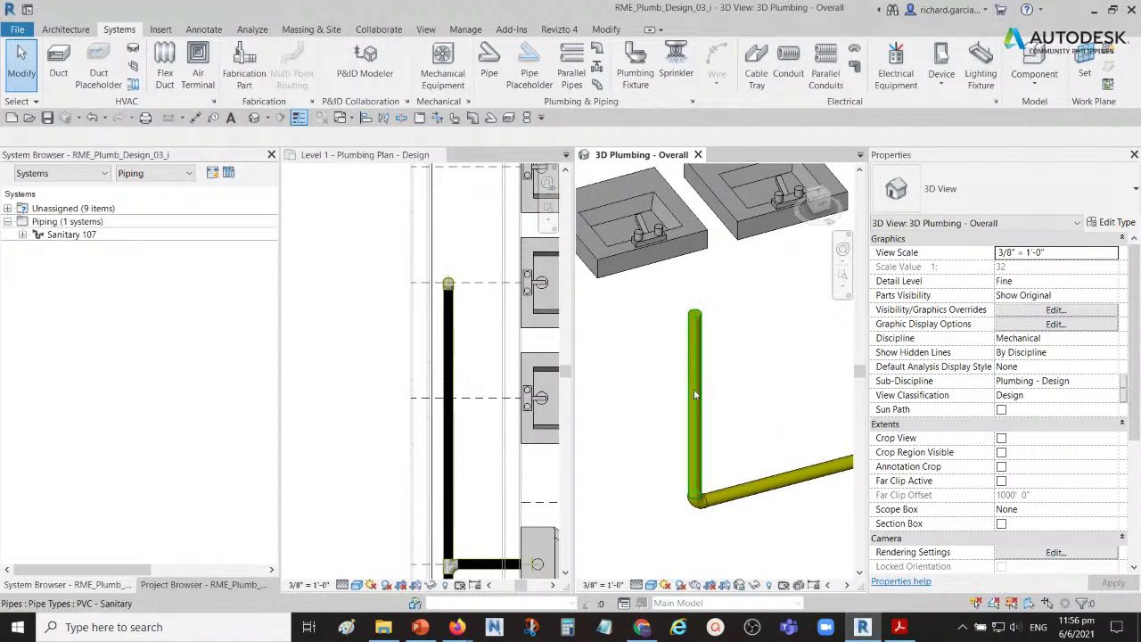
pyautogui.keyDown('shift'); pyautogui.moveTo(694, 395); pyautogui.dragTo(722, 414, button='middle'); pyautogui.keyUp('shift')
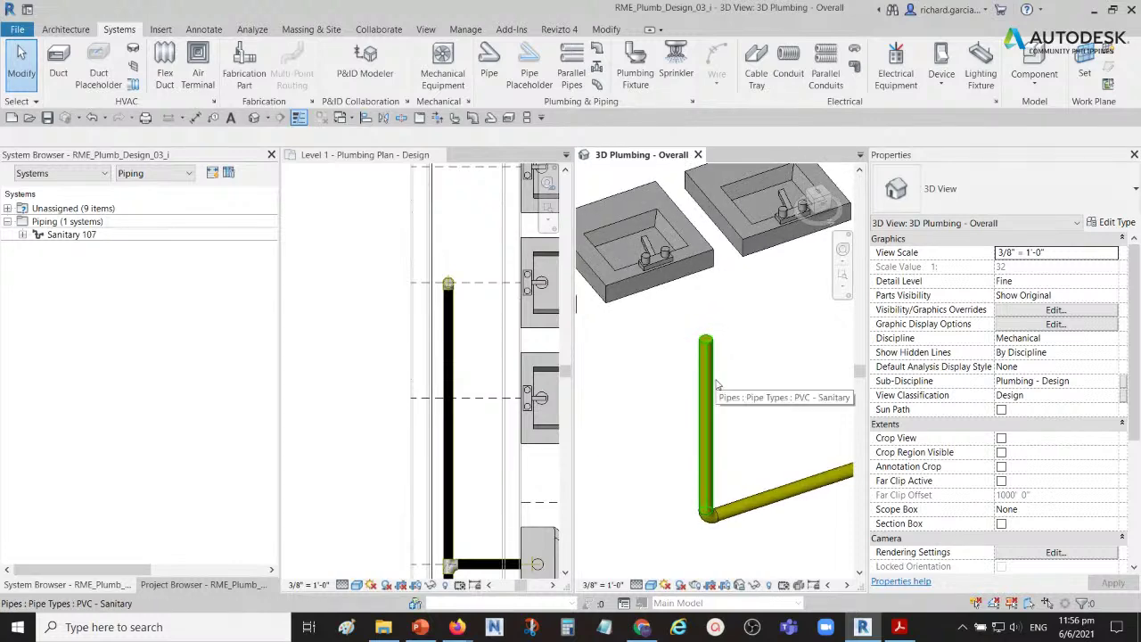
pyautogui.keyDown('shift'); pyautogui.moveTo(718, 386); pyautogui.dragTo(711, 408, button='middle'); pyautogui.keyUp('shift')
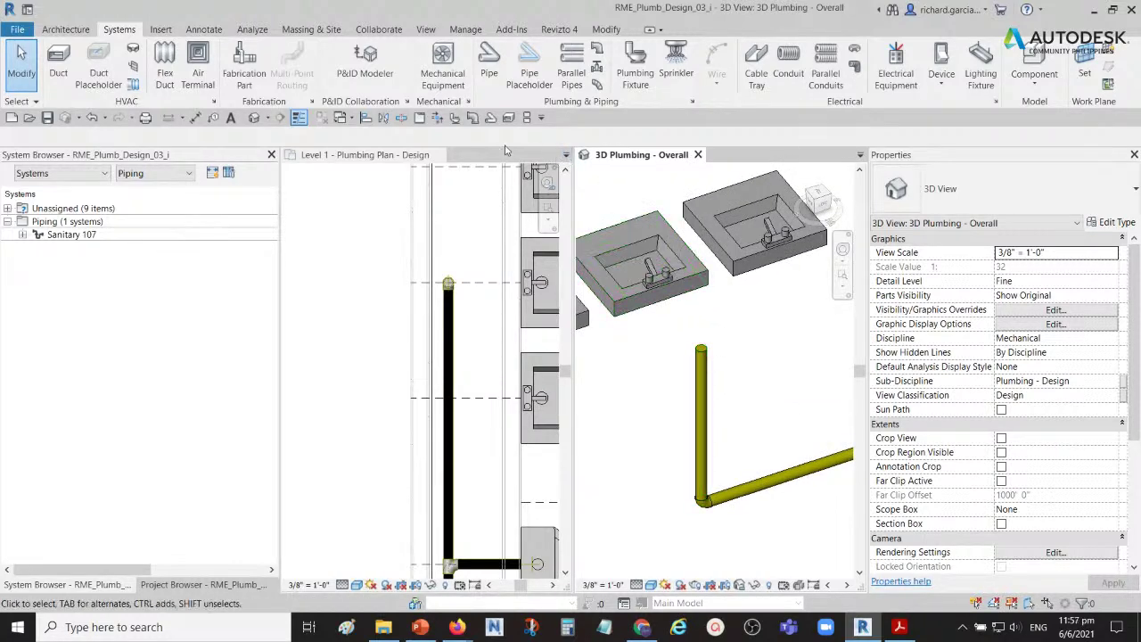
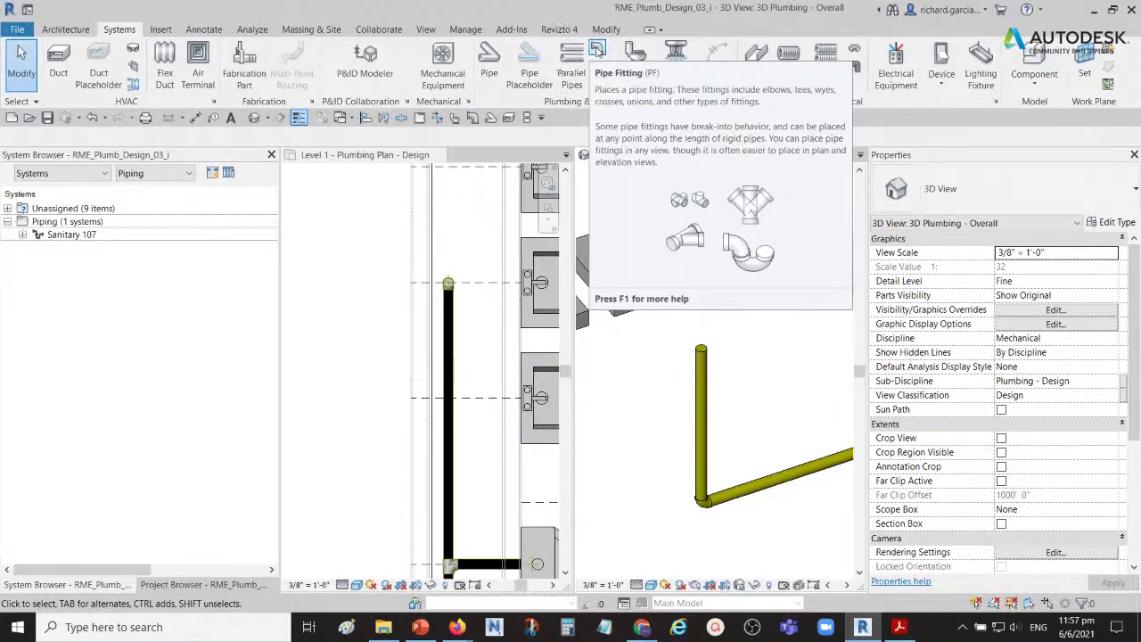
# - Place a Wye 45 Deg Double : Standard pipe fitting on the vertical drain pipe
pyautogui.click(597, 51)
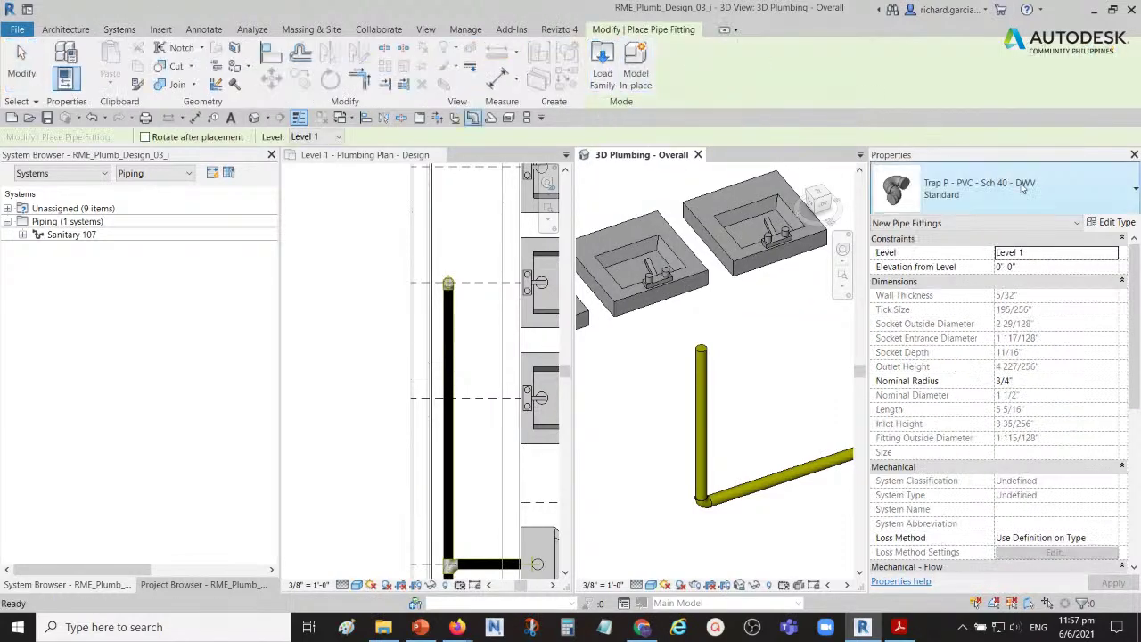
pyautogui.click(1112, 197)
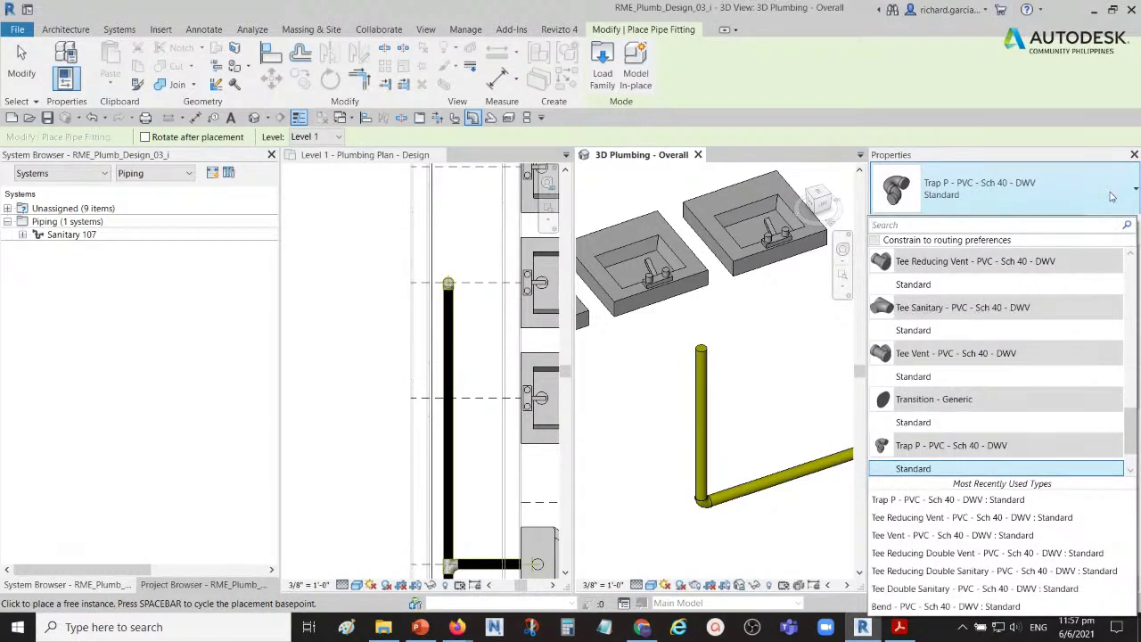
pyautogui.click(911, 226)
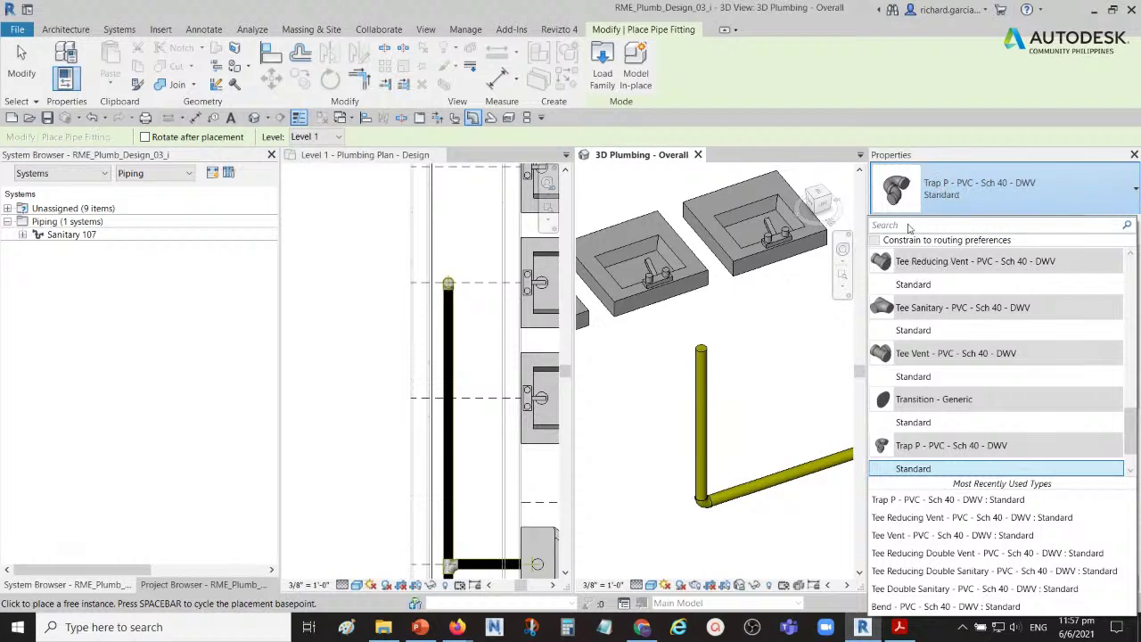
pyautogui.write('wye')
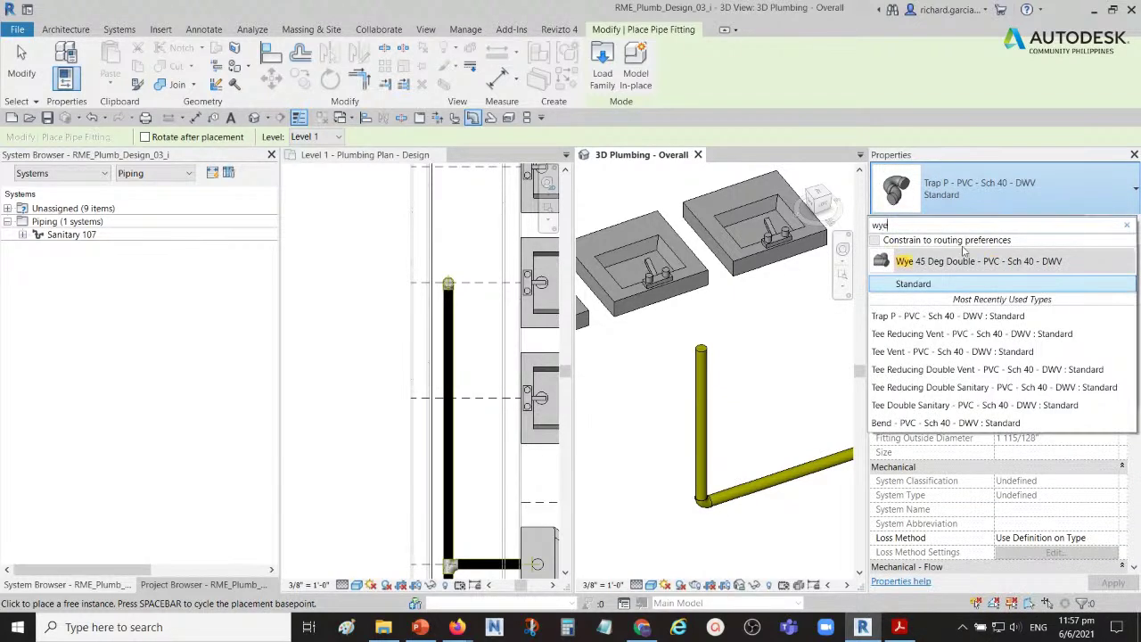
pyautogui.click(914, 285)
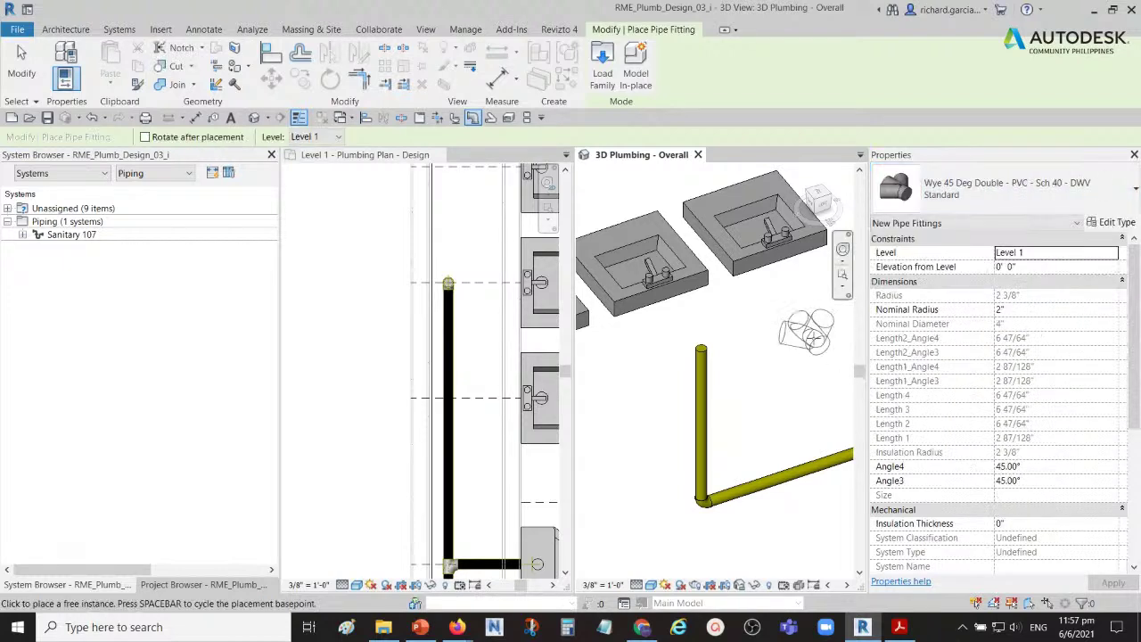
pyautogui.scroll(2, 740, 361)
pyautogui.scroll(2, 737, 354)
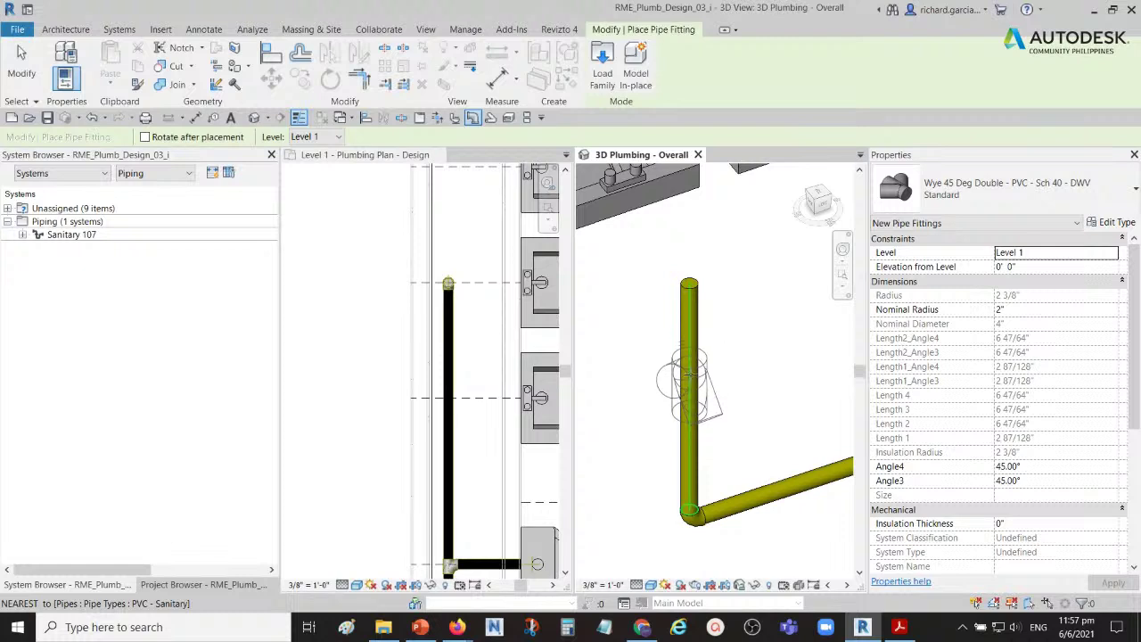
pyautogui.click(689, 397)
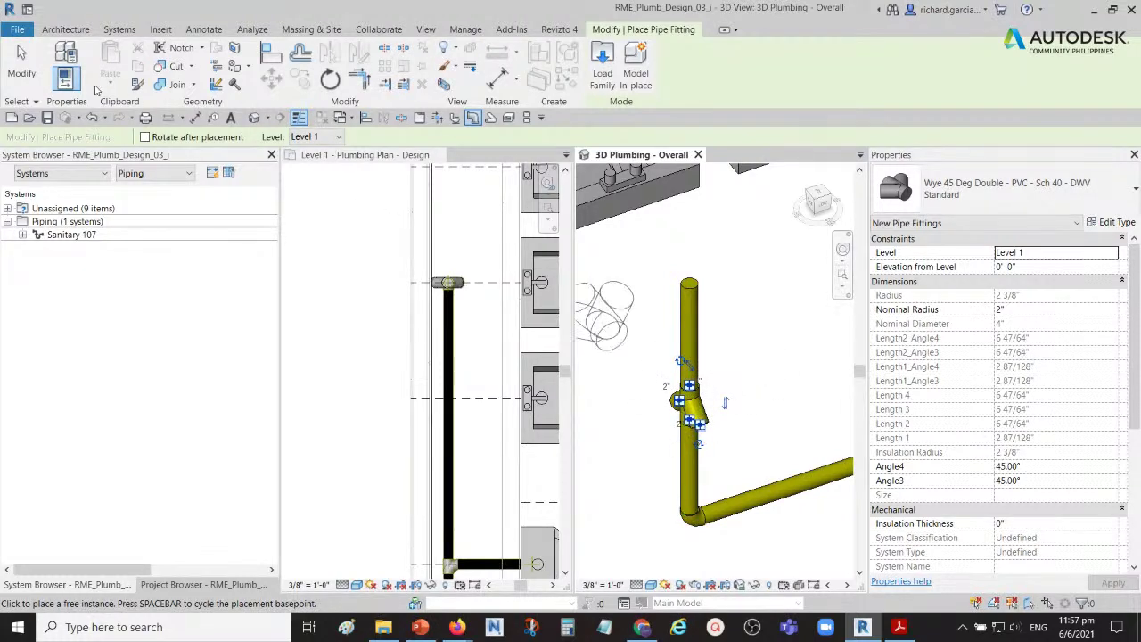
# - Finish placement and inspect the new 2" double wye with its 45° branches on the riser
pyautogui.click(27, 67)
pyautogui.keyDown('shift'); pyautogui.moveTo(603, 271); pyautogui.dragTo(756, 358, button='middle'); pyautogui.keyUp('shift')
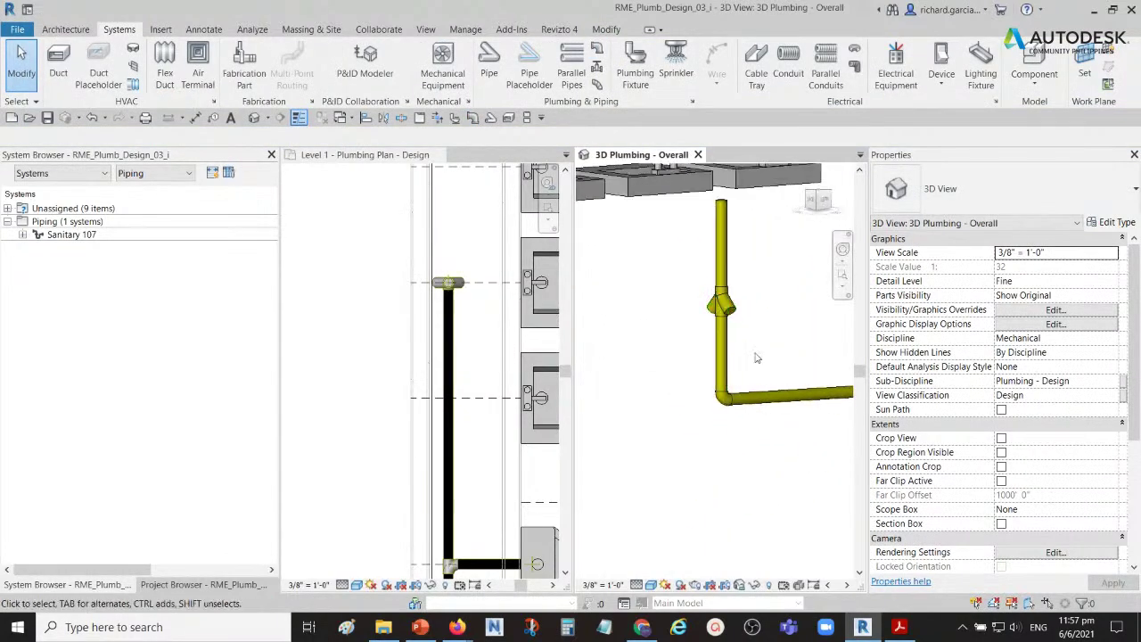
pyautogui.click(733, 310)
pyautogui.keyDown('shift'); pyautogui.moveTo(733, 309); pyautogui.dragTo(774, 374, button='middle'); pyautogui.keyUp('shift')
pyautogui.scroll(4, 746, 288)
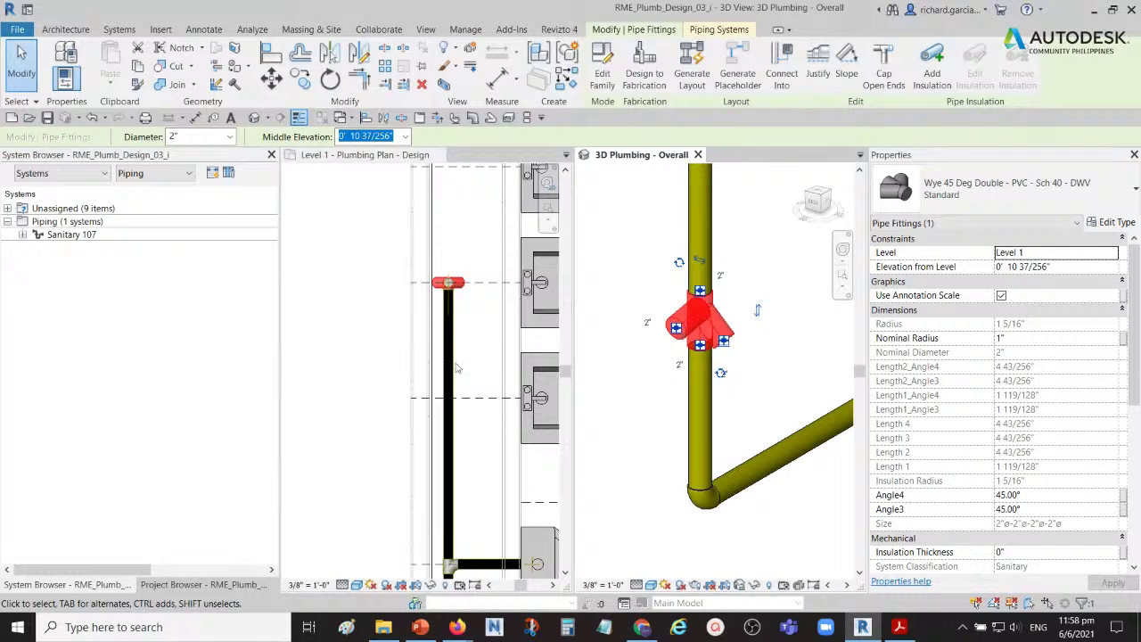
pyautogui.moveTo(729, 390)
pyautogui.keyDown('shift'); pyautogui.mouseDown(button='middle')
pyautogui.moveTo(745, 399)
pyautogui.moveTo(722, 375)
pyautogui.mouseUp(button='middle'); pyautogui.keyUp('shift')
pyautogui.scroll(3, 714, 366)
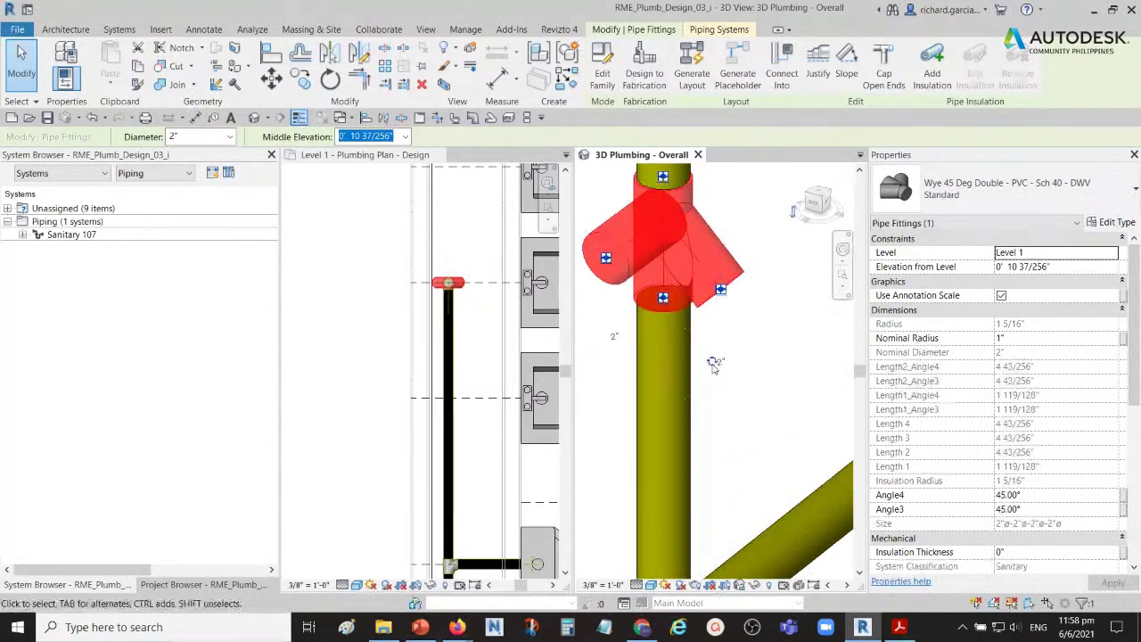
pyautogui.scroll(-4, 713, 366)
pyautogui.keyDown('shift'); pyautogui.moveTo(717, 375); pyautogui.dragTo(729, 337, button='middle'); pyautogui.keyUp('shift')
pyautogui.click(746, 345)
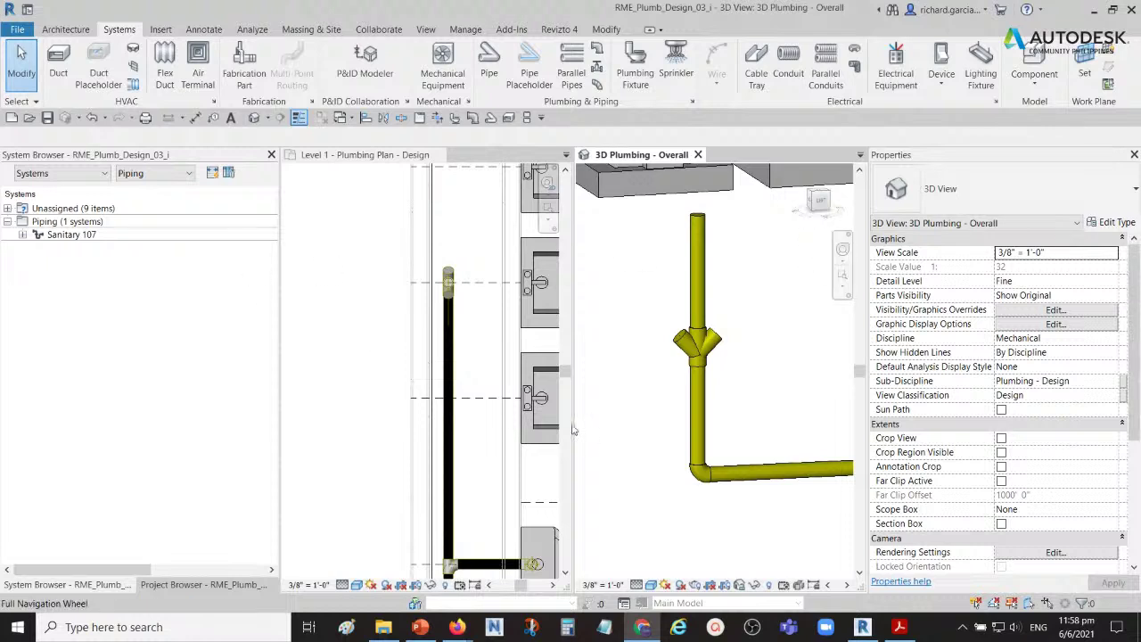
pyautogui.scroll(-3, 622, 390)
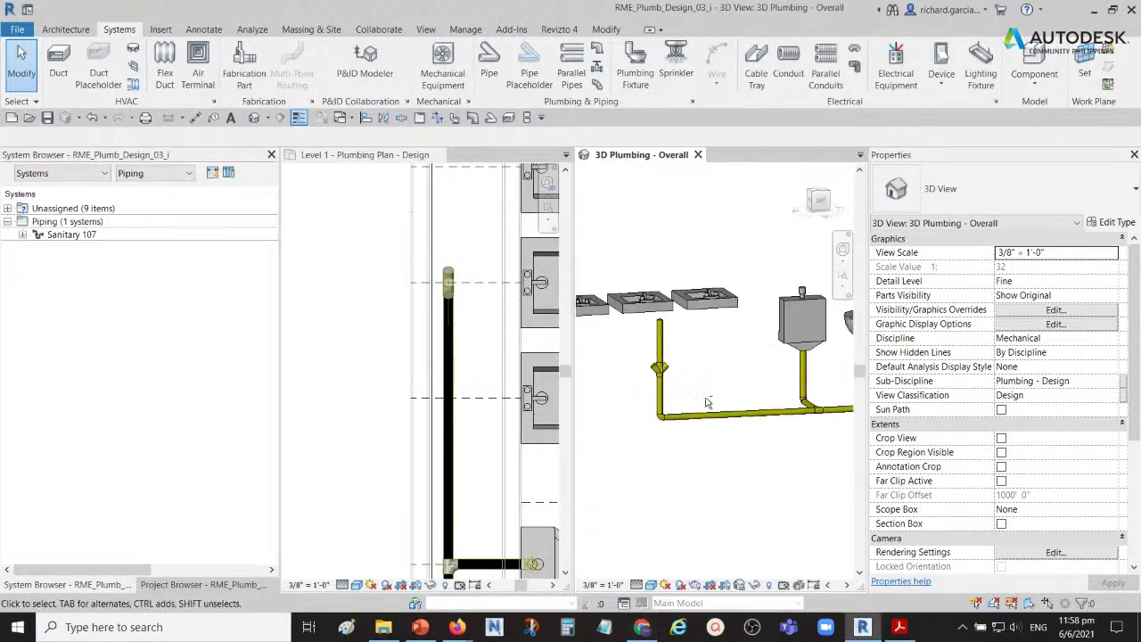
pyautogui.moveTo(710, 402)
pyautogui.keyDown('shift'); pyautogui.mouseDown(button='middle')
pyautogui.moveTo(721, 397)
pyautogui.moveTo(707, 363)
pyautogui.moveTo(650, 409)
pyautogui.moveTo(732, 403)
pyautogui.moveTo(698, 411)
pyautogui.mouseUp(button='middle'); pyautogui.keyUp('shift')
pyautogui.scroll(3, 650, 408)
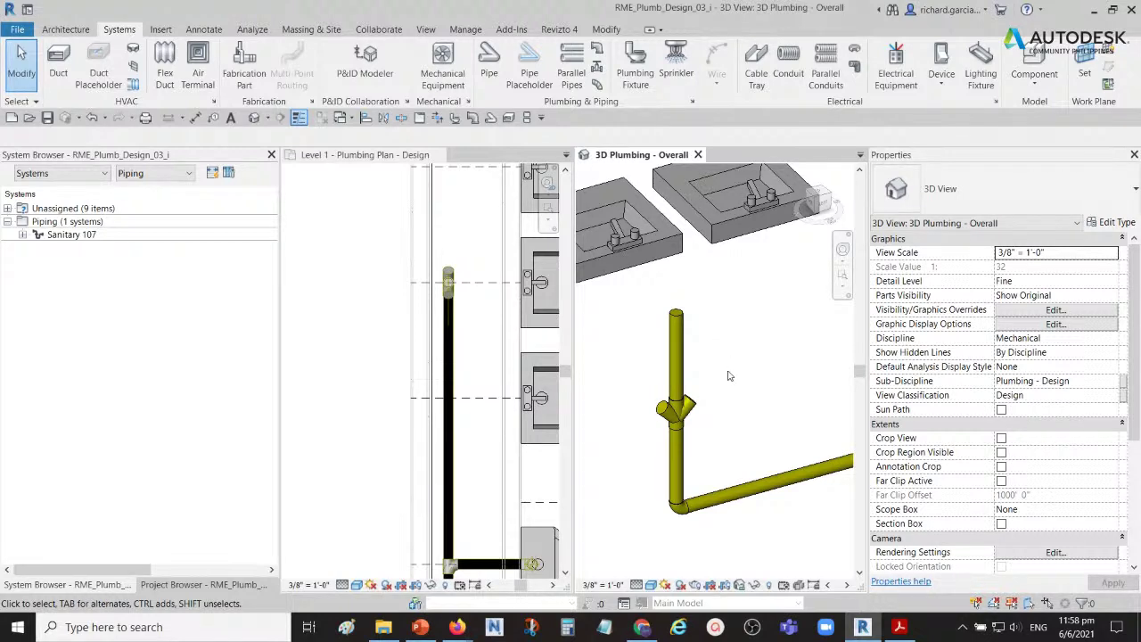
pyautogui.keyDown('shift'); pyautogui.moveTo(702, 379); pyautogui.dragTo(768, 354, button='middle'); pyautogui.keyUp('shift')
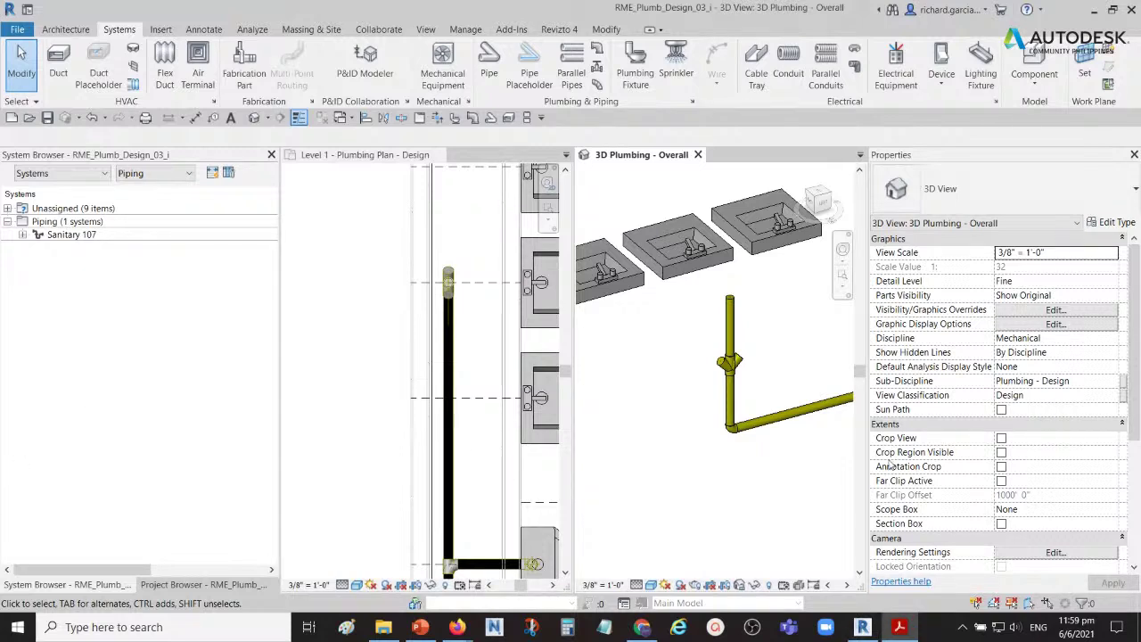
pyautogui.scroll(-3, 370, 370)
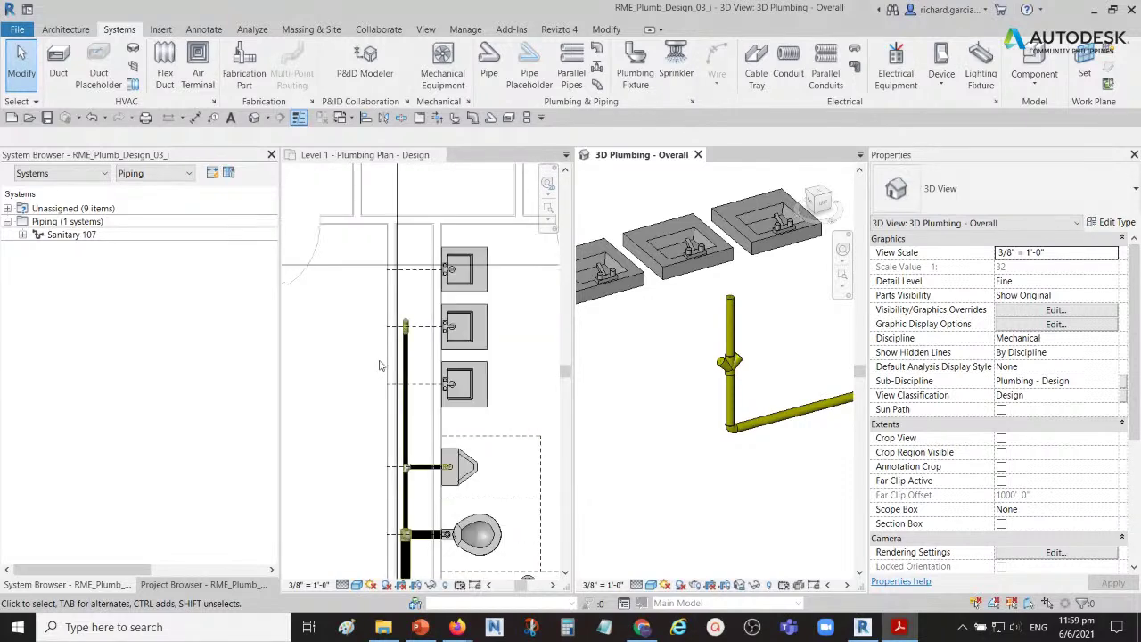
# - Activate the Level 1 plumbing plan and bring the existing section head near the sinks into view
pyautogui.click(376, 365)
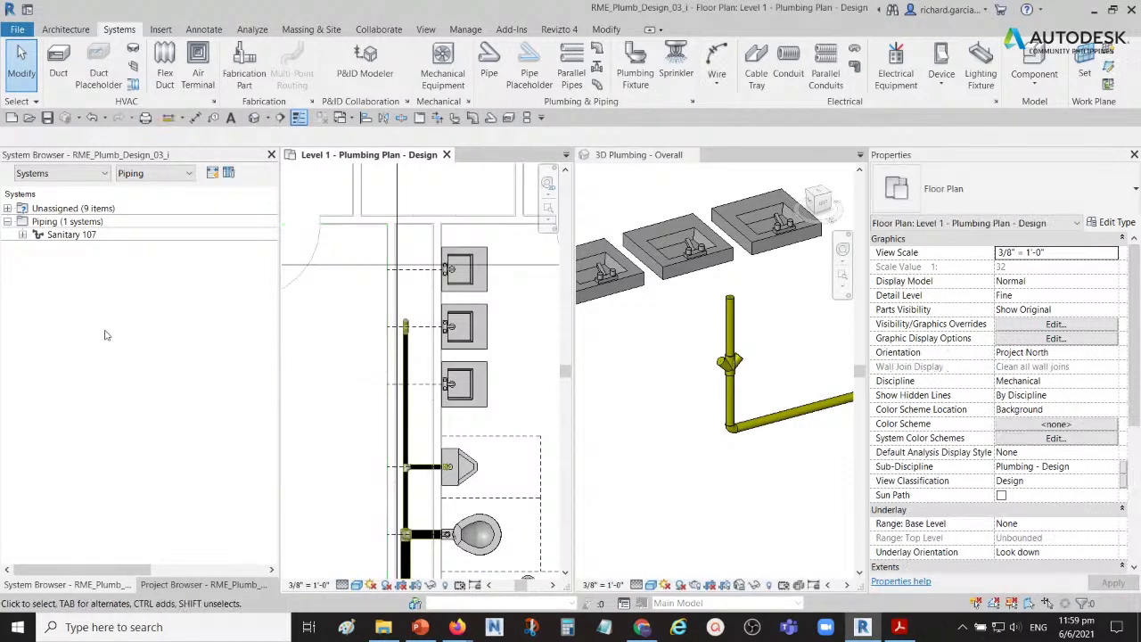
pyautogui.scroll(-3, 334, 342)
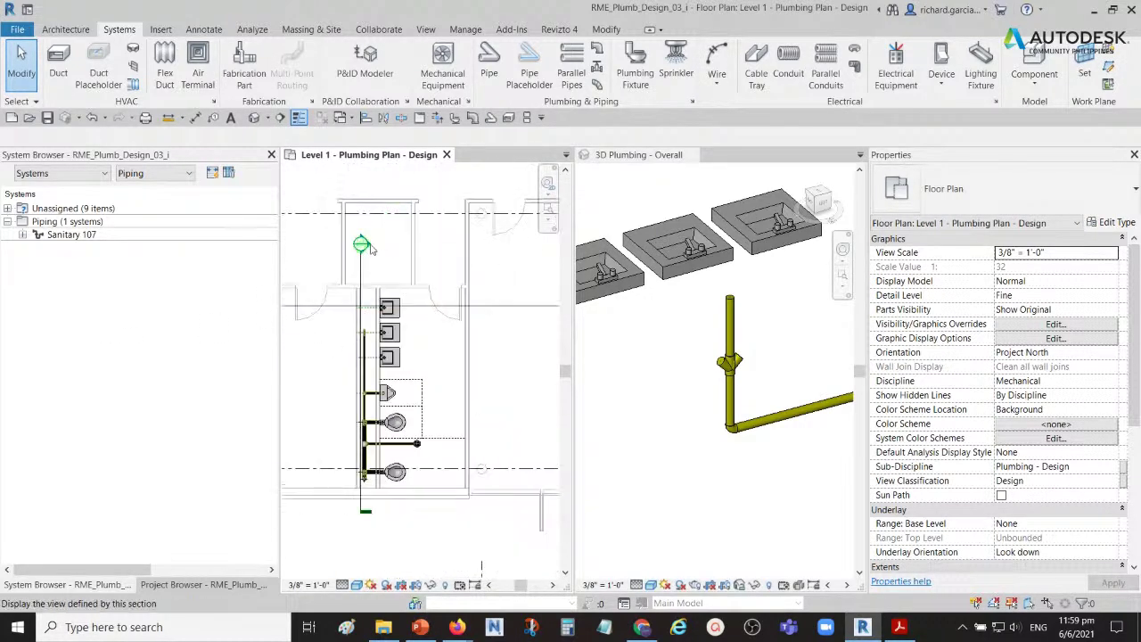
pyautogui.moveTo(373, 250); pyautogui.dragTo(453, 250, button='middle')
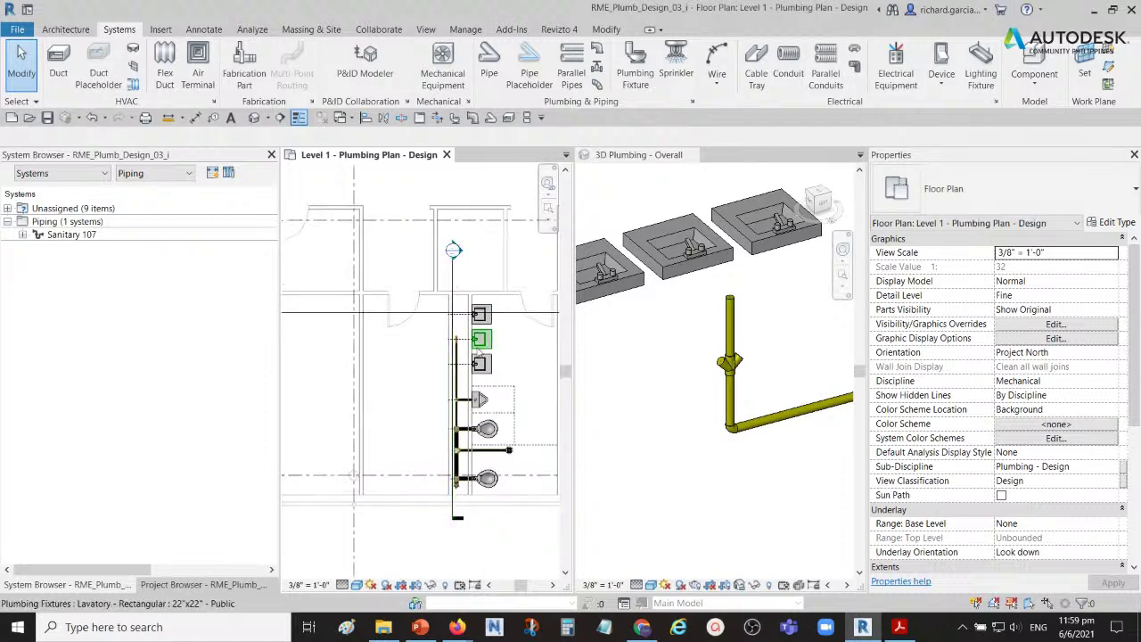
pyautogui.scroll(3, 462, 256)
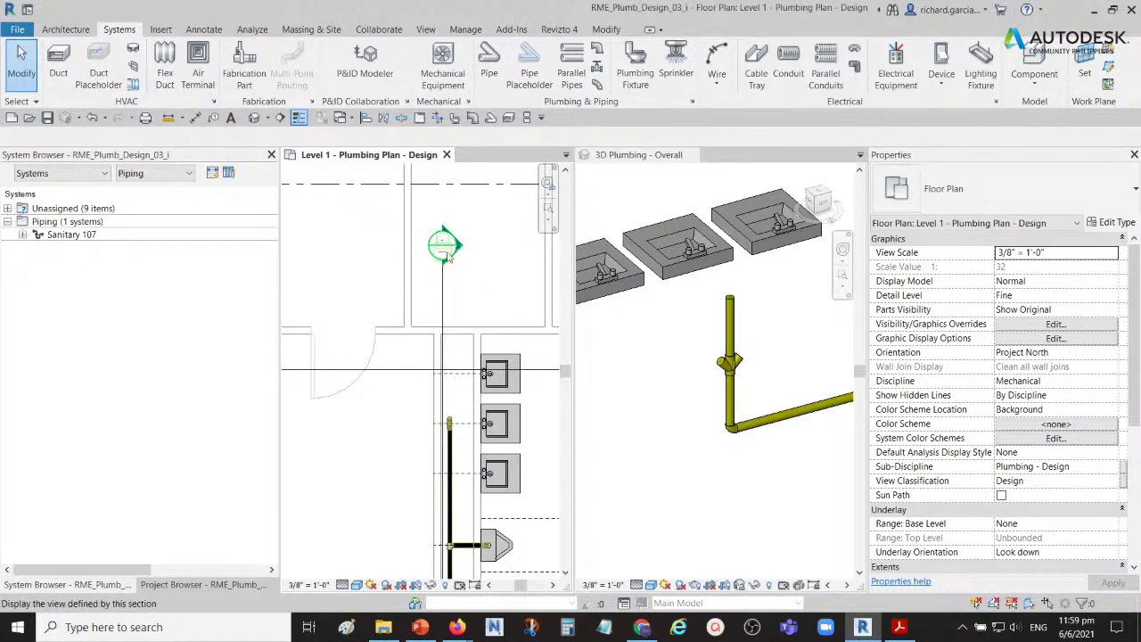
pyautogui.click(279, 118)
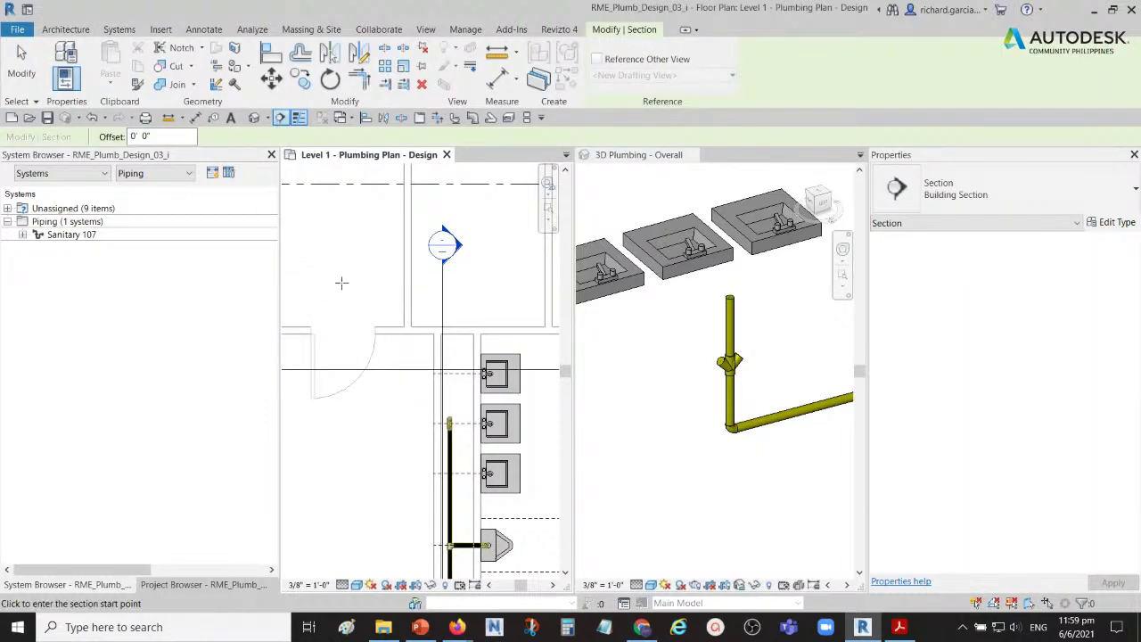
# - Draw a section line vertically along the riser, from above the sinks downward
pyautogui.click(342, 284)
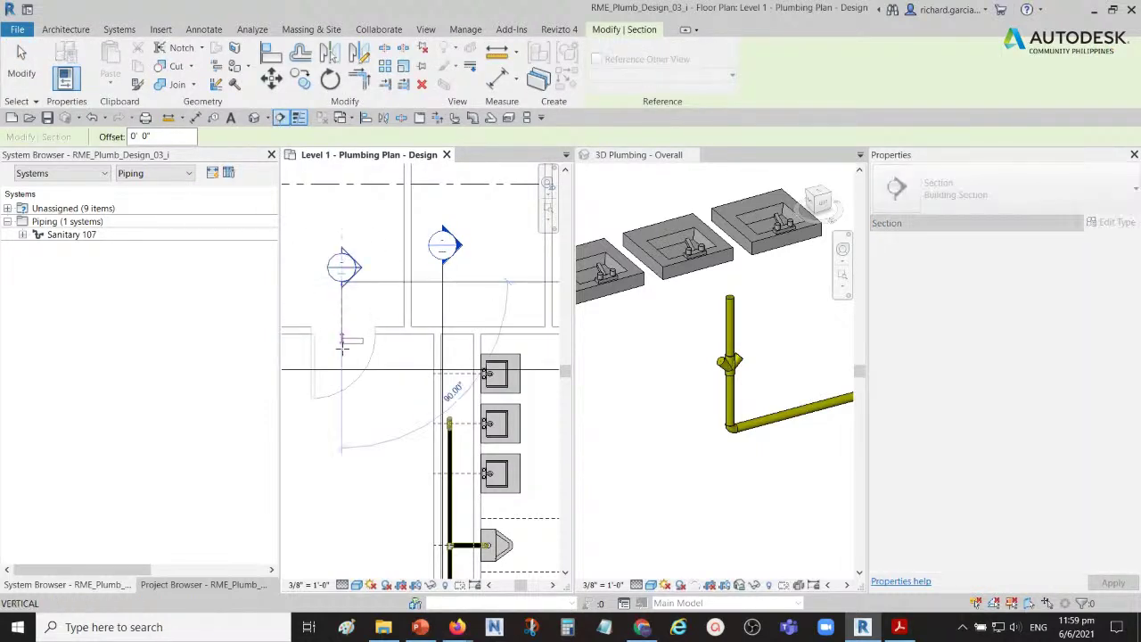
pyautogui.click(341, 405)
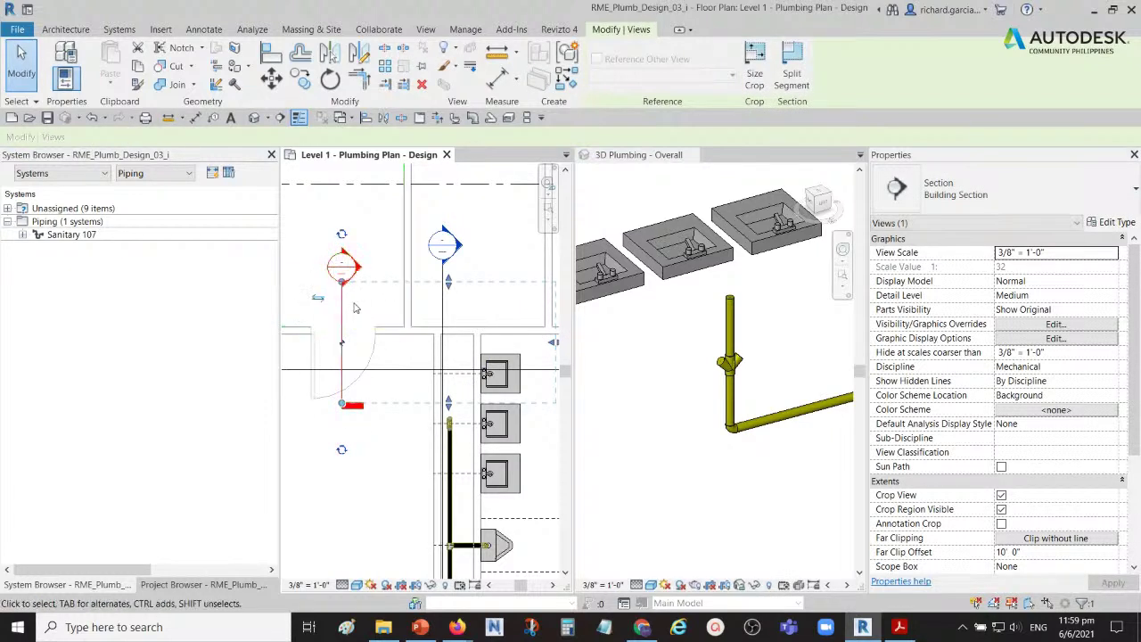
pyautogui.scroll(-2, 353, 308)
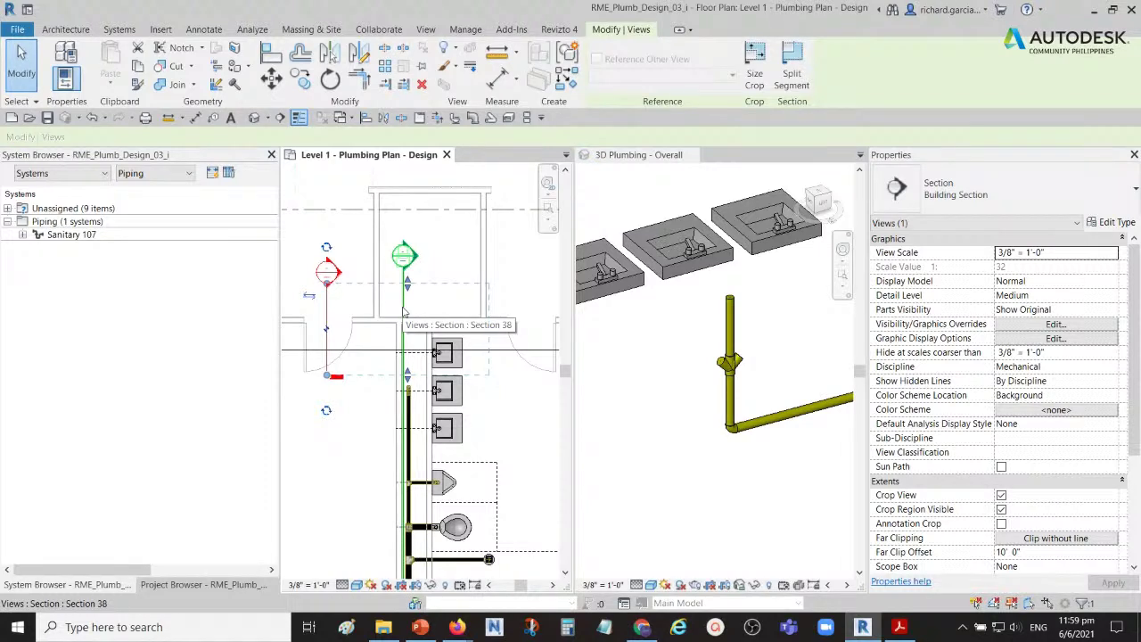
pyautogui.scroll(1, 404, 312)
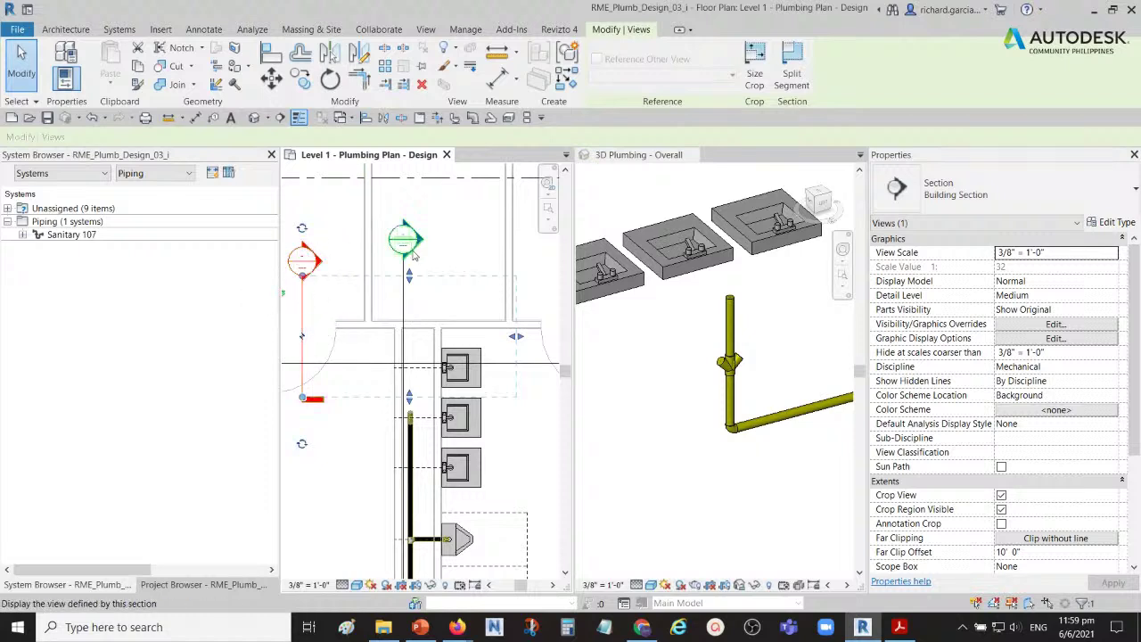
# - Delete the old Section 27 from the plan
pyautogui.rightClick(301, 296)
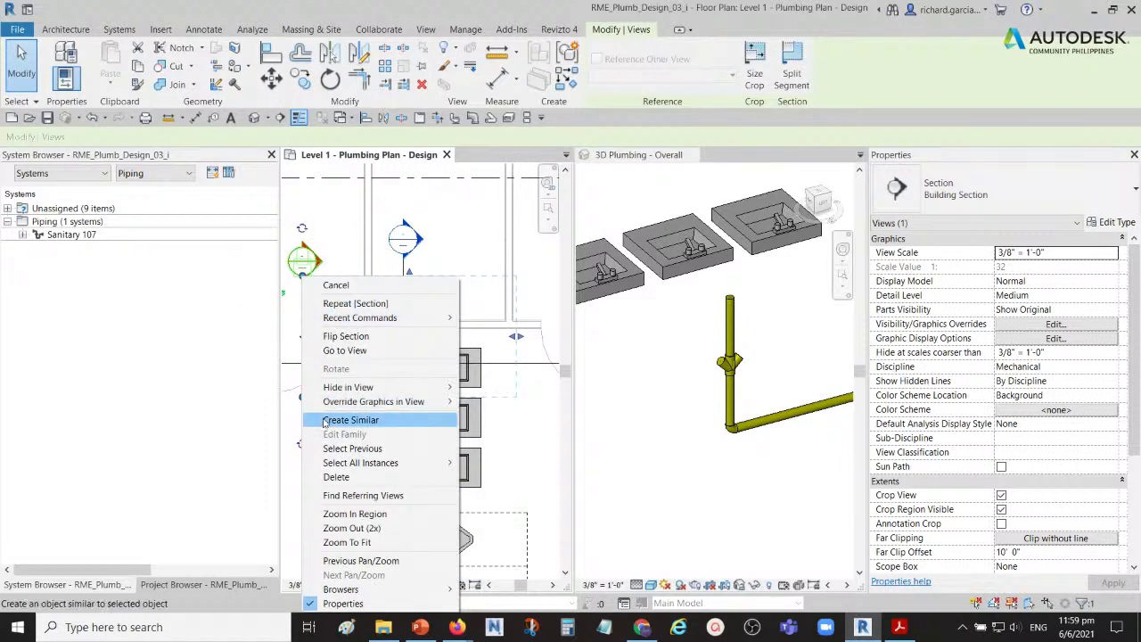
pyautogui.click(336, 477)
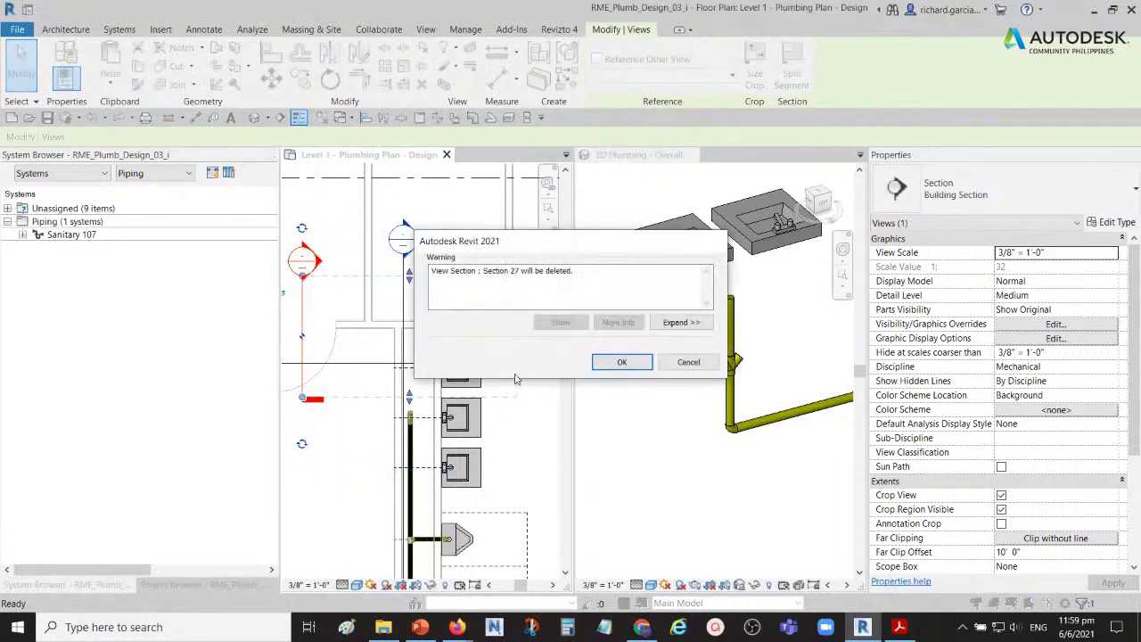
pyautogui.click(623, 361)
pyautogui.scroll(-2, 394, 337)
pyautogui.moveTo(393, 337); pyautogui.dragTo(417, 260, button='middle')
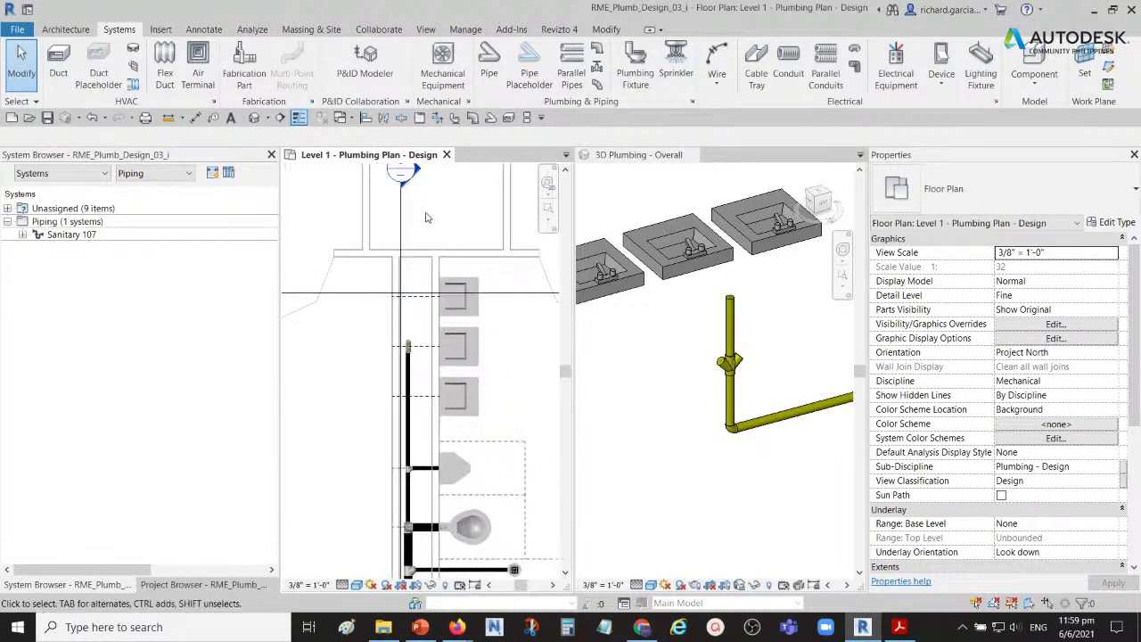
pyautogui.scroll(2, 424, 262)
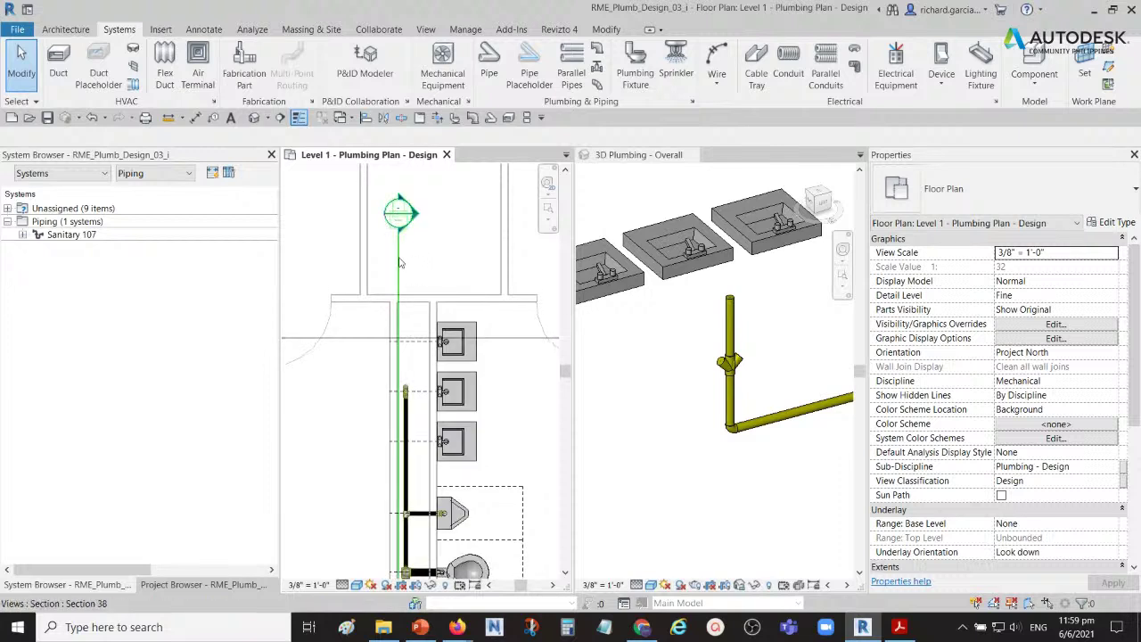
# - Select the new Section 38 to check its properties
pyautogui.click(400, 262)
pyautogui.rightClick(400, 263)
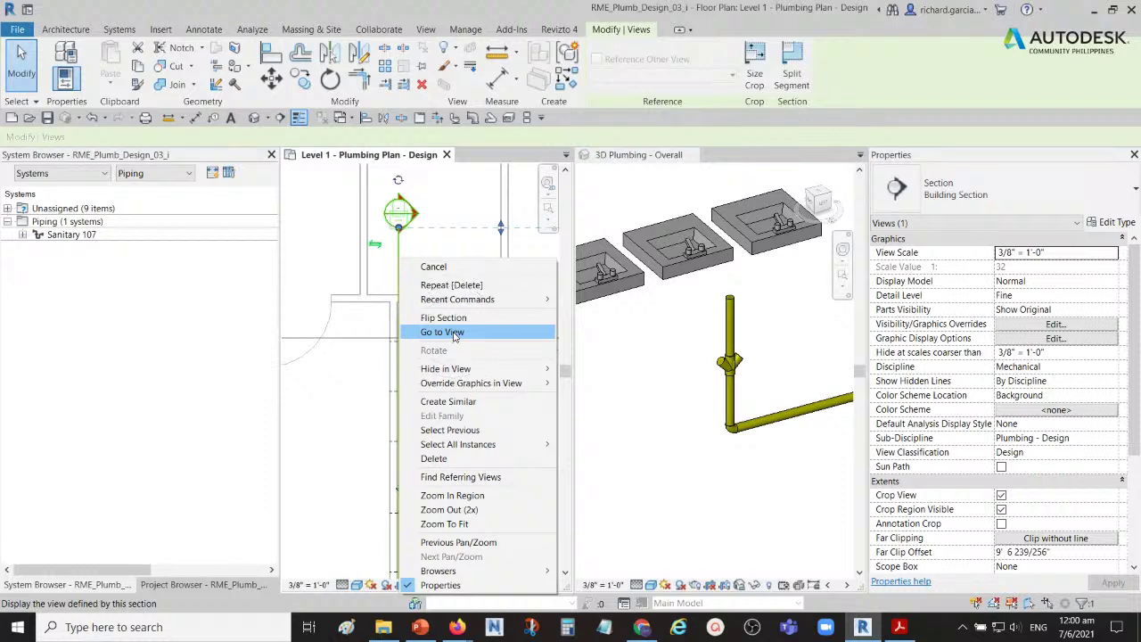
pyautogui.click(329, 256)
pyautogui.press('Escape')
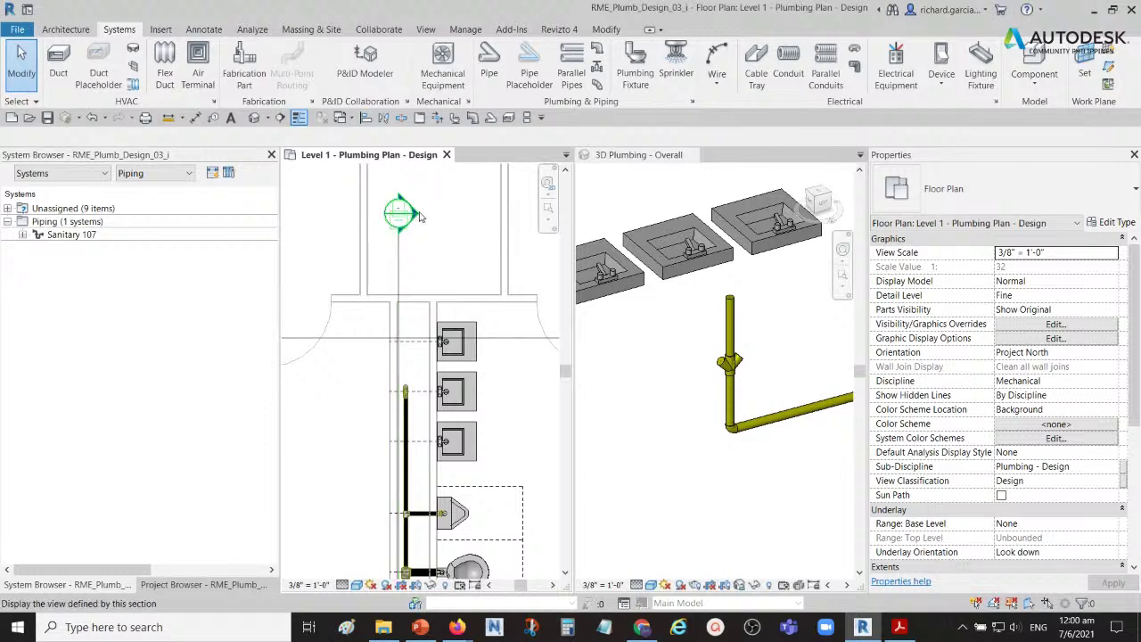
pyautogui.click(401, 265)
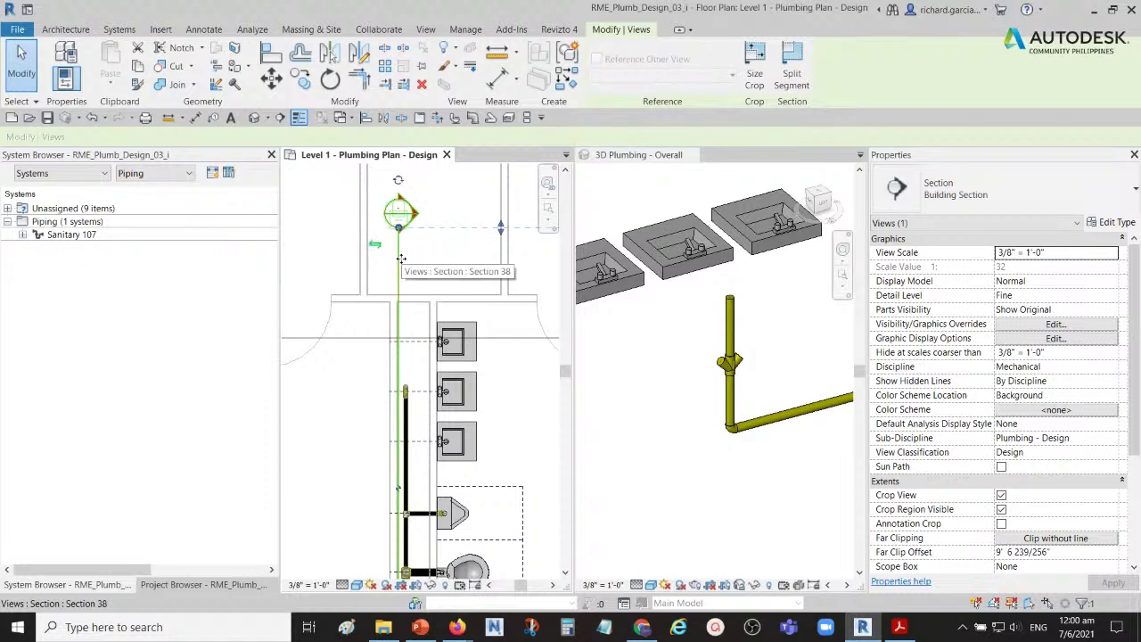
pyautogui.scroll(-5, 1034, 497)
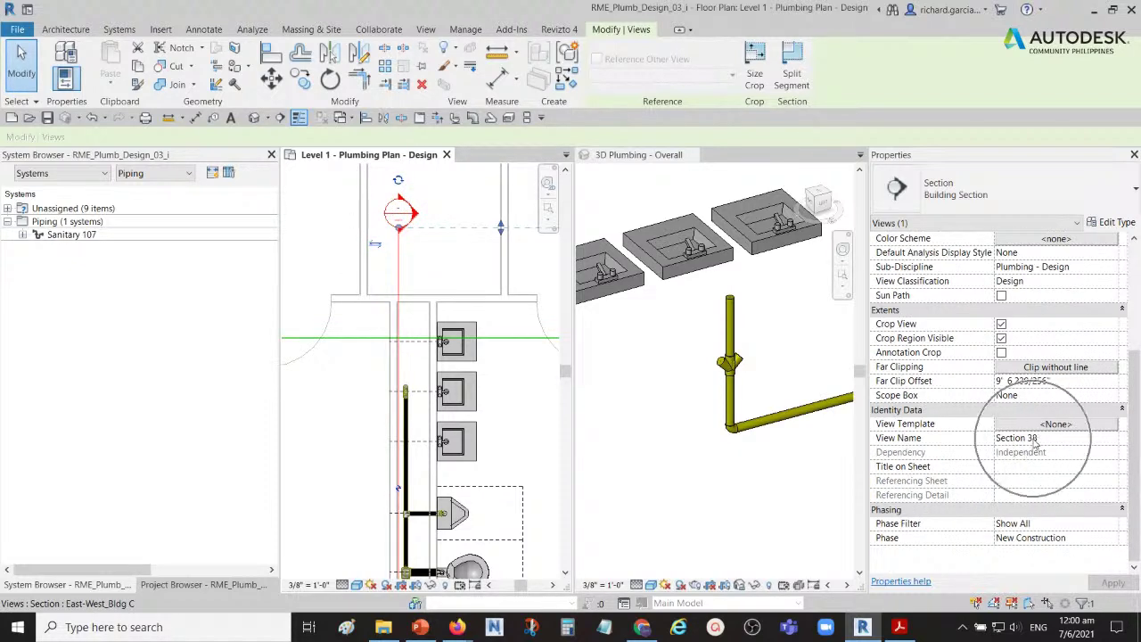
# - Open the Section 38 view and select the double wye on the stack
pyautogui.click(178, 585)
pyautogui.click(179, 585)
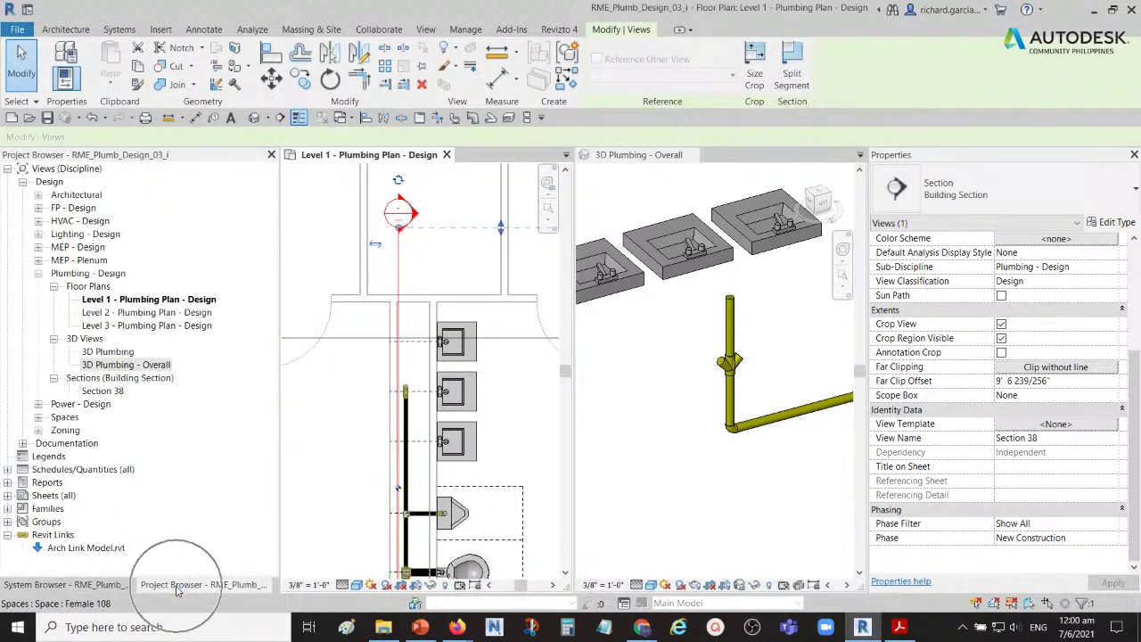
pyautogui.doubleClick(111, 393)
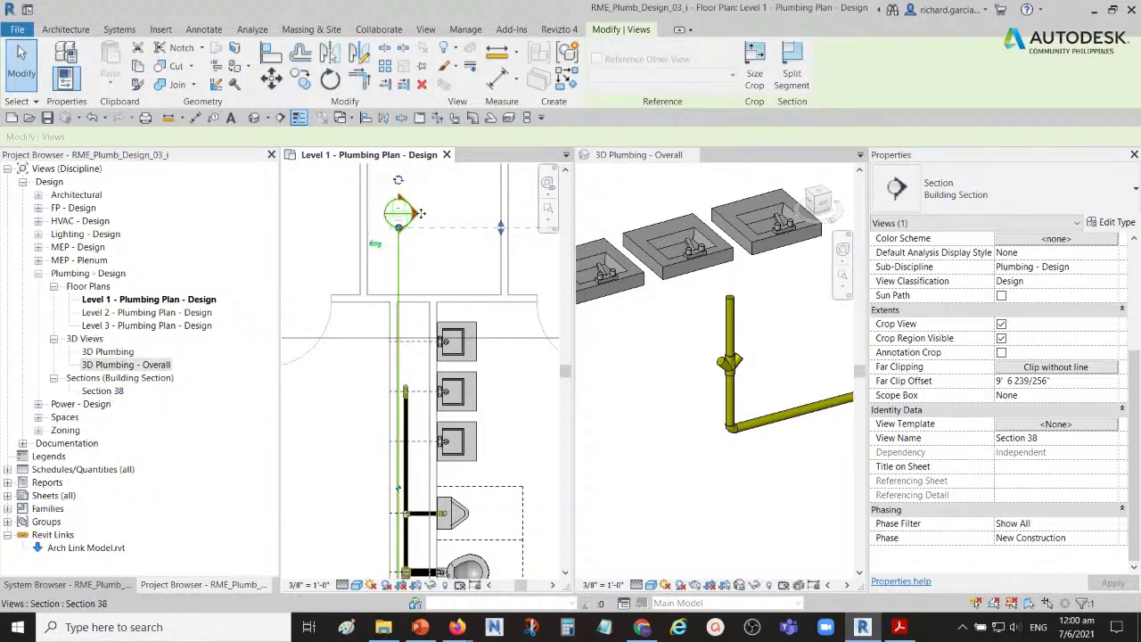
pyautogui.click(416, 246)
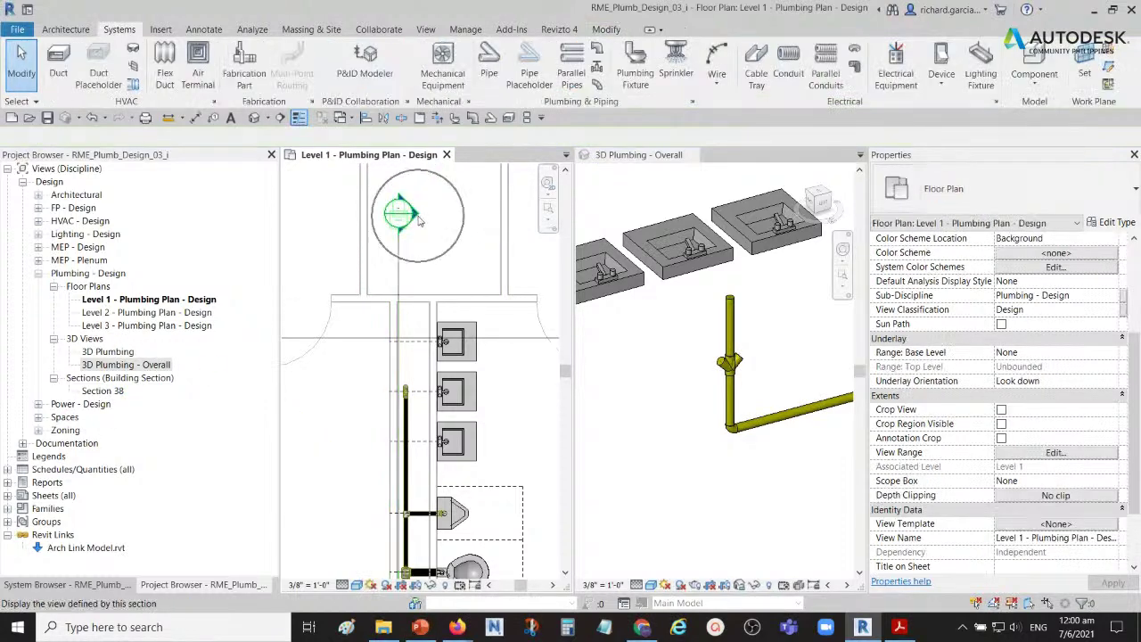
pyautogui.doubleClick(419, 221)
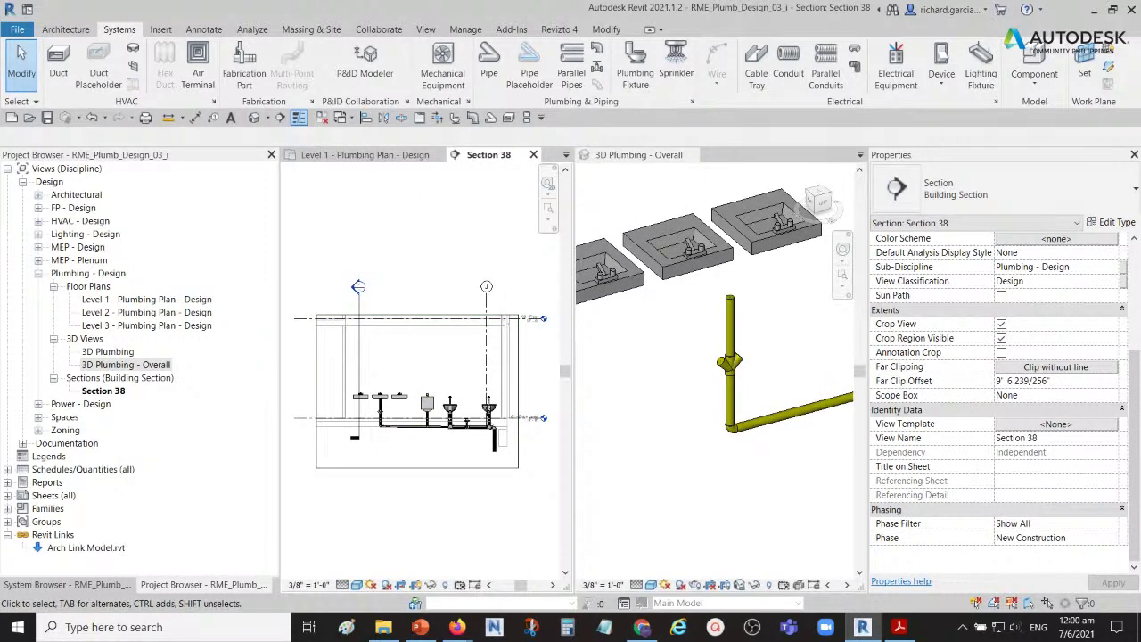
pyautogui.scroll(5, 409, 422)
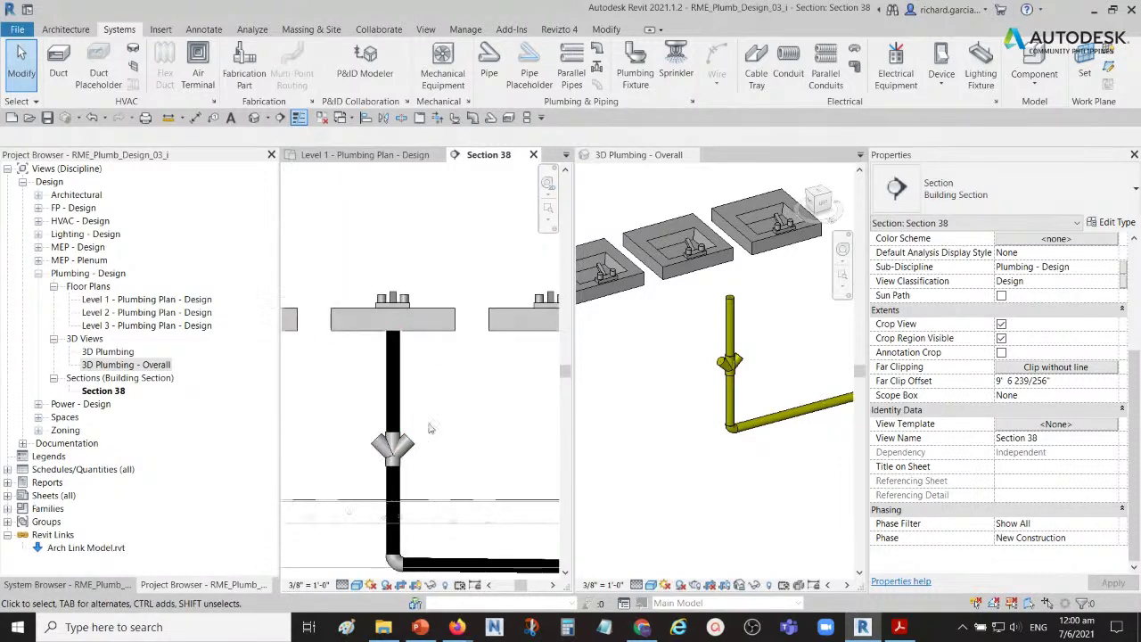
pyautogui.scroll(3, 408, 428)
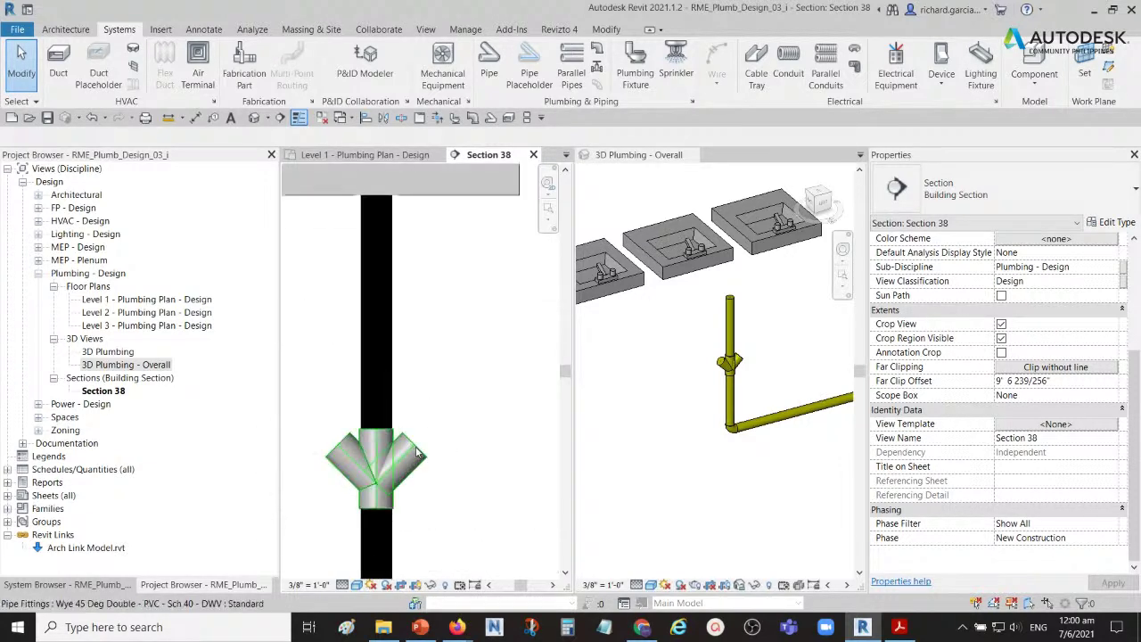
pyautogui.click(416, 448)
# - Draw a 2" branch from the wye's right outlet, rising at 45° then running horizontally
pyautogui.rightClick(416, 449)
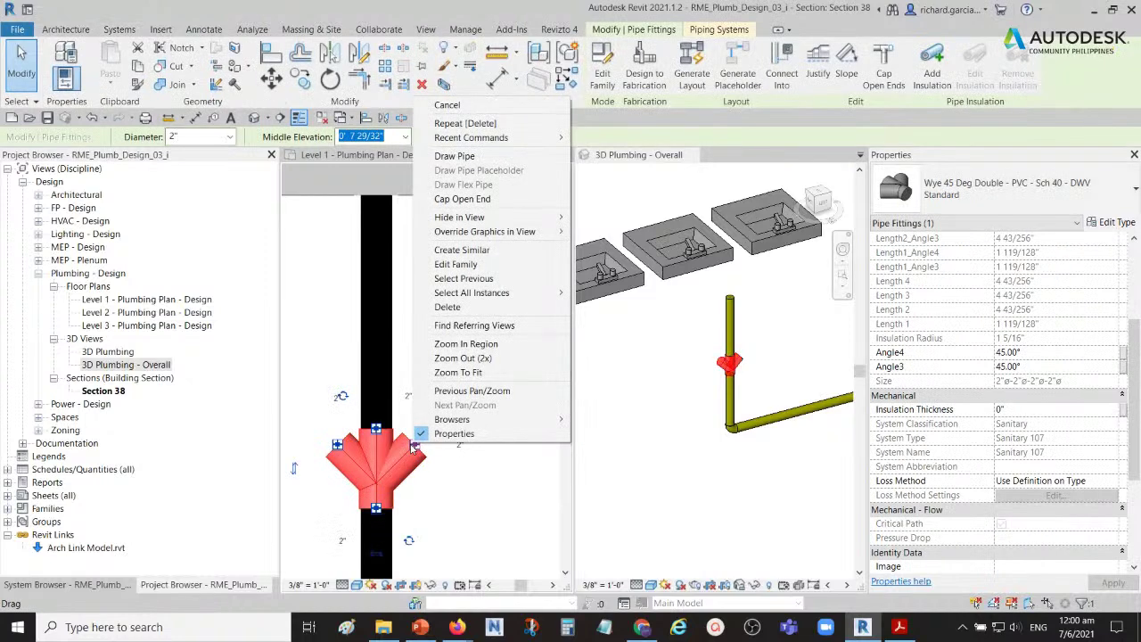
pyautogui.click(477, 159)
pyautogui.scroll(-3, 455, 337)
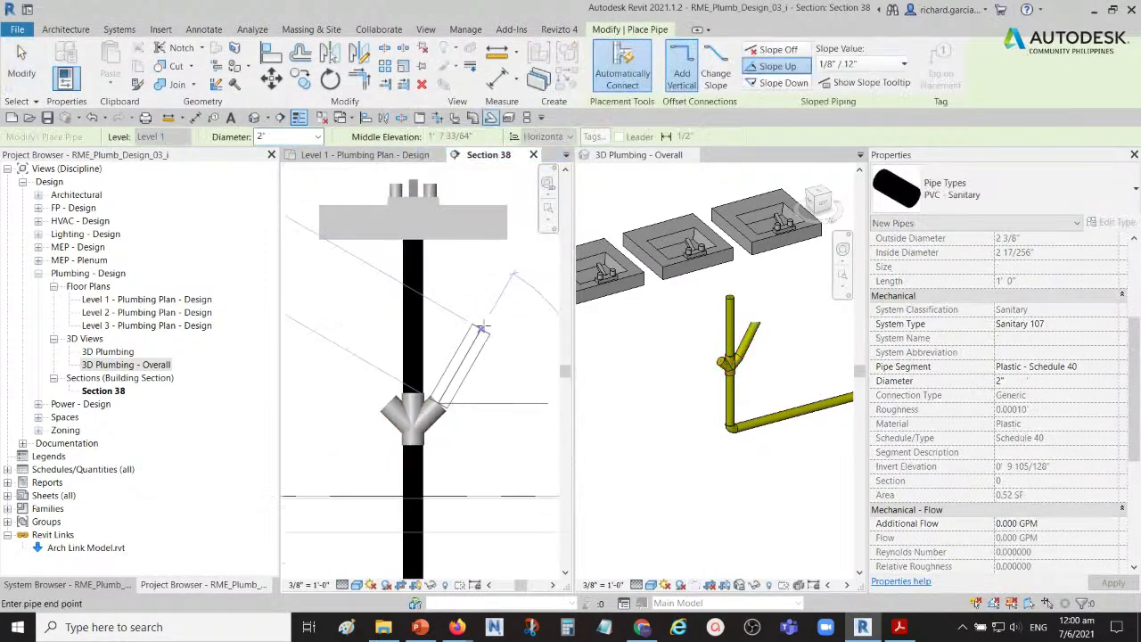
pyautogui.scroll(-2, 455, 337)
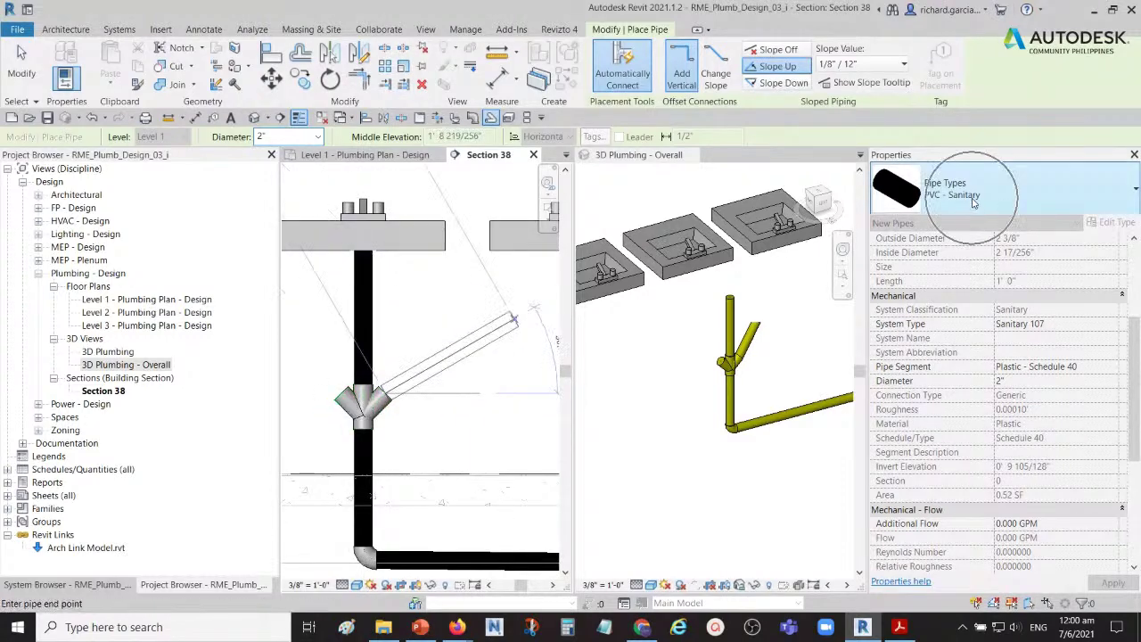
pyautogui.click(433, 347)
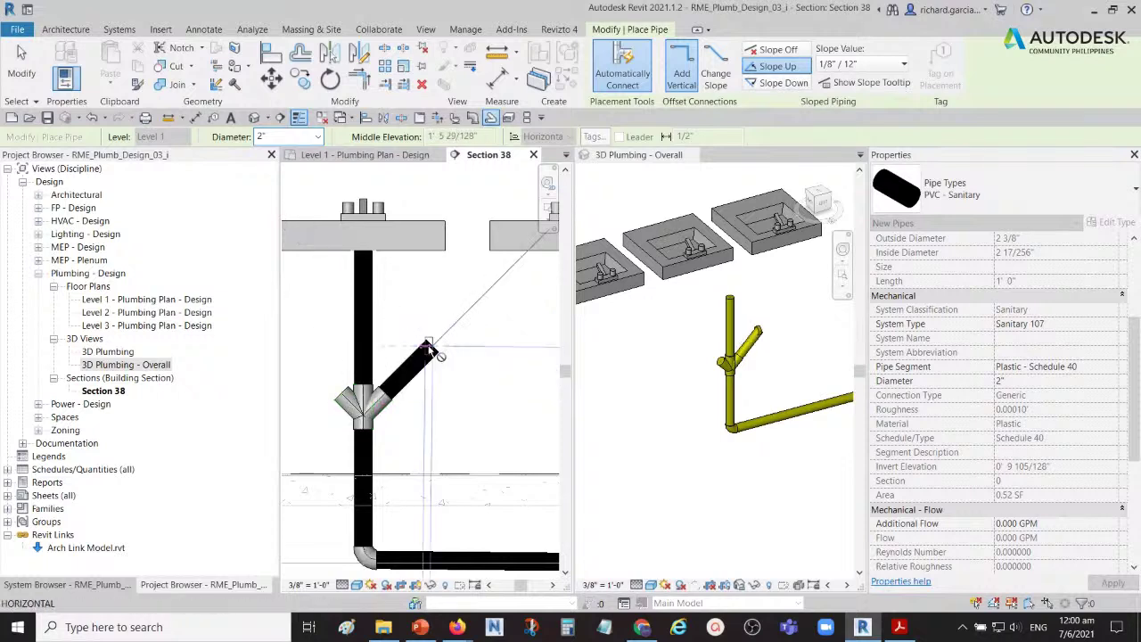
pyautogui.moveTo(469, 346); pyautogui.dragTo(433, 343, button='middle')
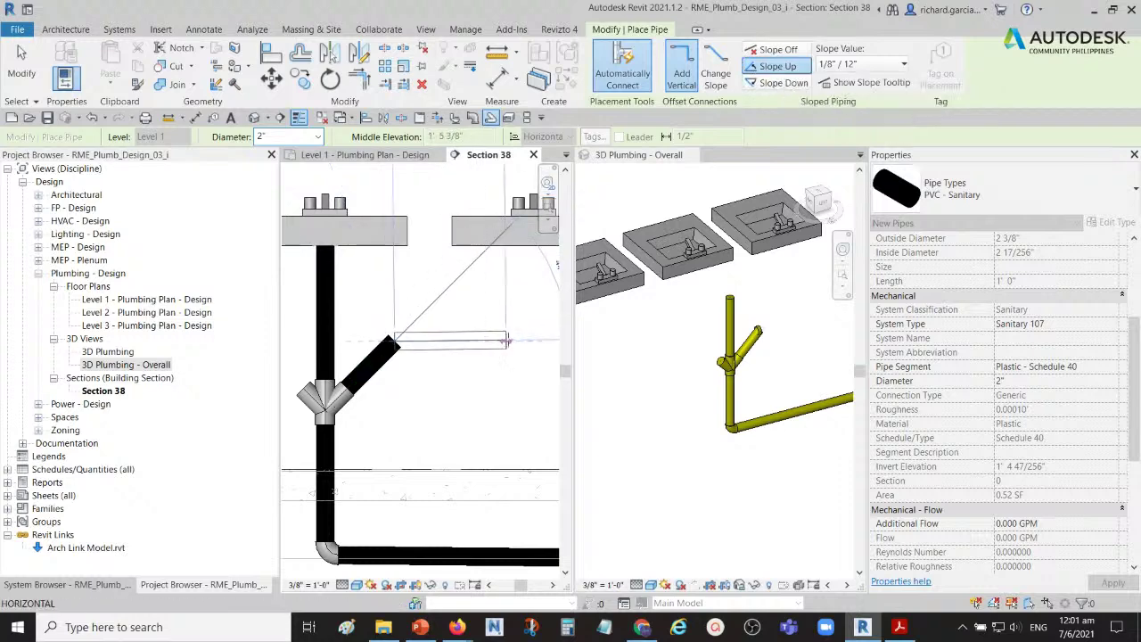
pyautogui.moveTo(484, 332); pyautogui.dragTo(422, 332, button='middle')
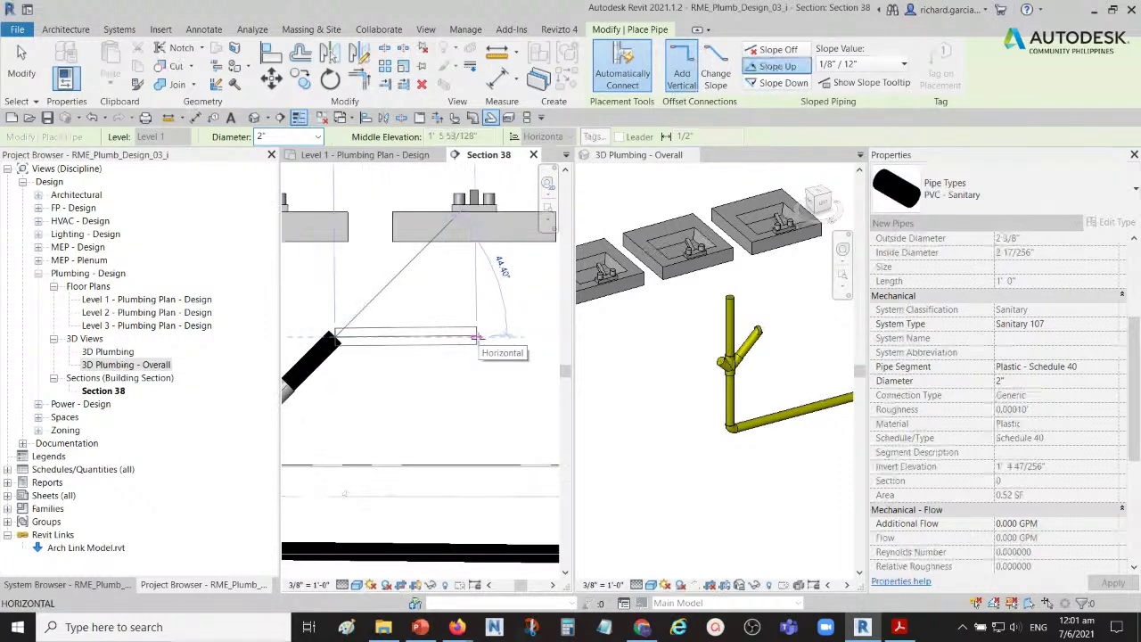
pyautogui.scroll(-3, 477, 338)
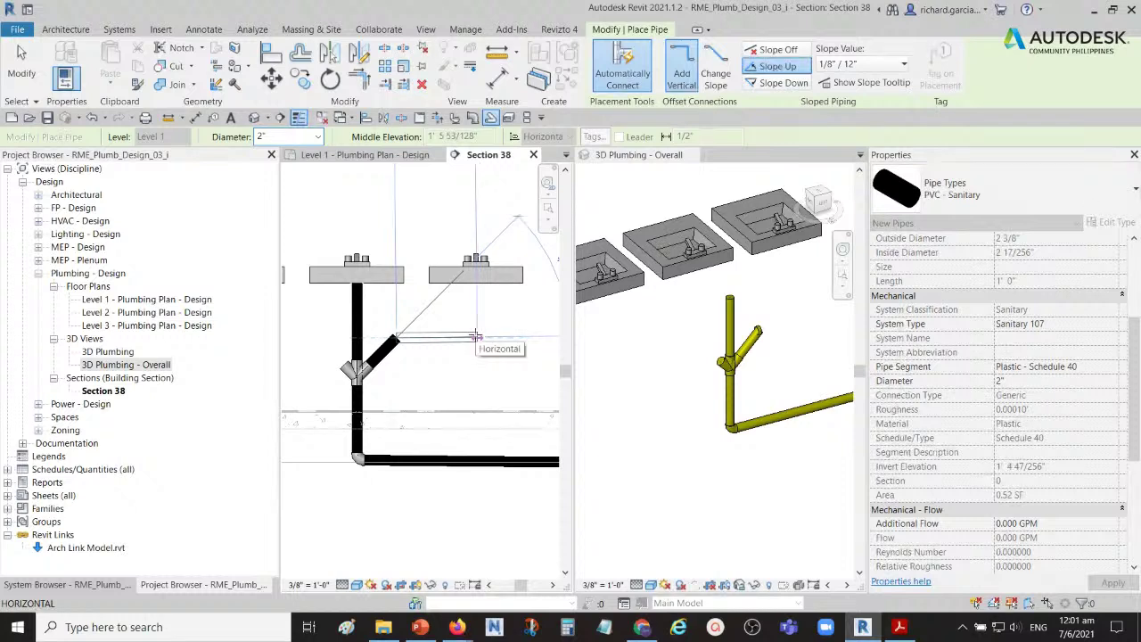
pyautogui.click(477, 337)
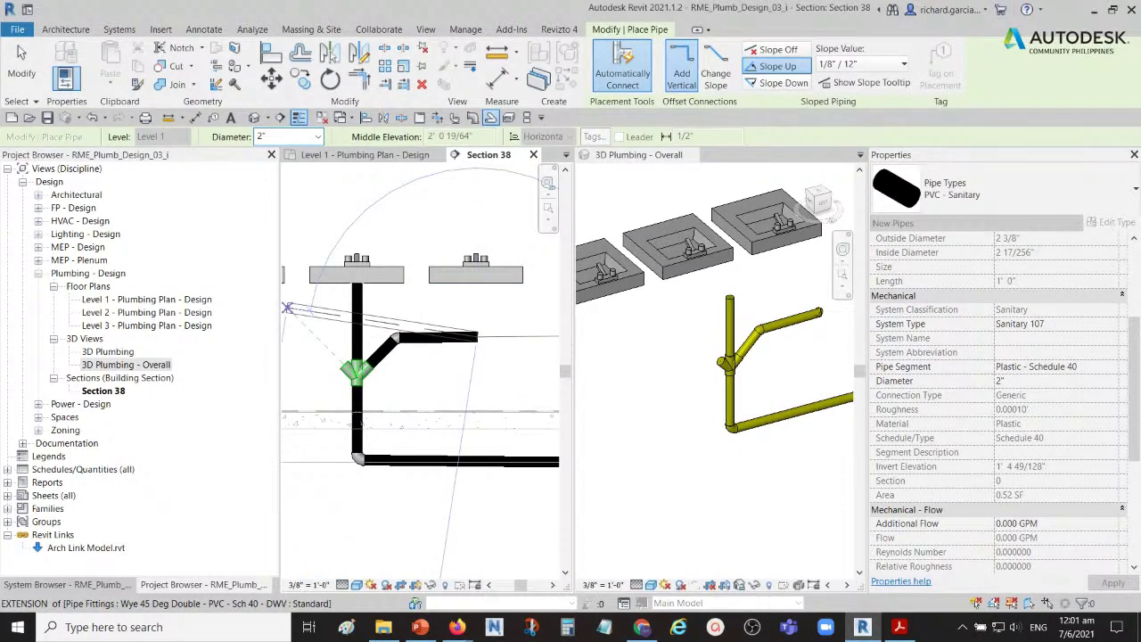
pyautogui.moveTo(406, 389); pyautogui.dragTo(399, 398, button='middle')
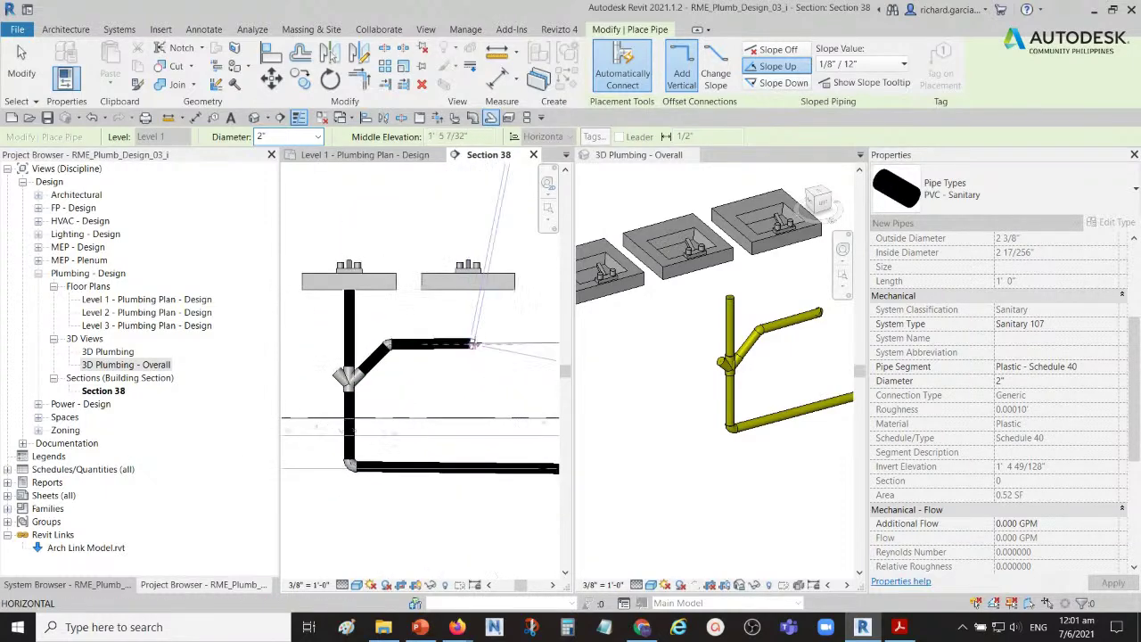
pyautogui.press('Escape')
pyautogui.press('Escape')
# - Draw the matching 45° then horizontal branch off the left outlet, and inspect both in 3D
pyautogui.scroll(3, 482, 392)
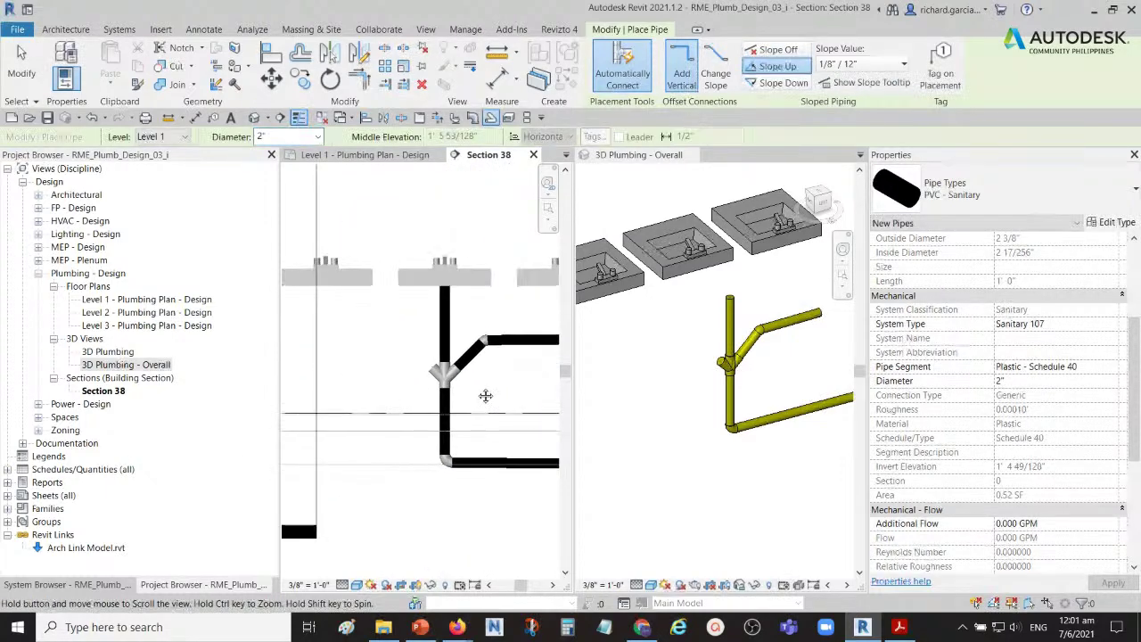
pyautogui.scroll(1, 429, 374)
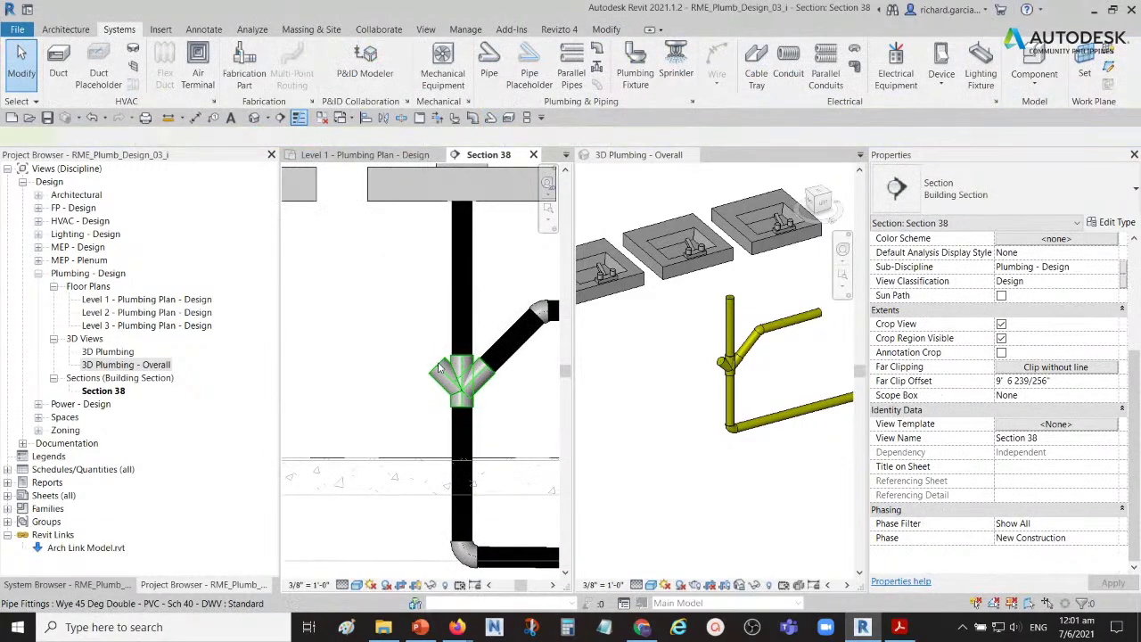
pyautogui.click(439, 367)
pyautogui.rightClick(522, 358)
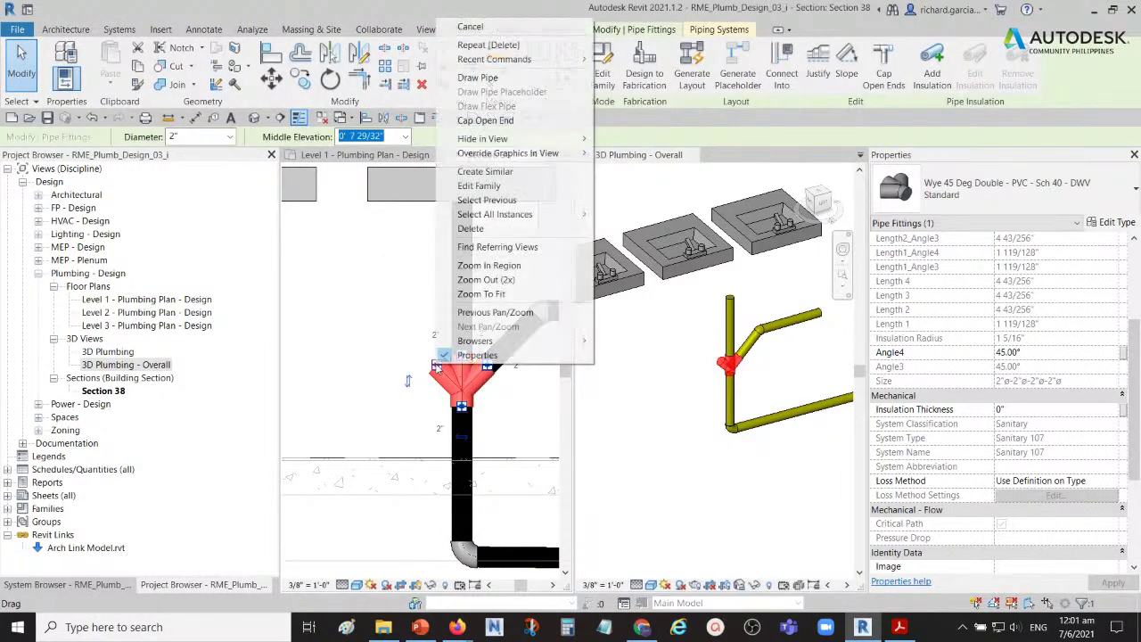
pyautogui.click(493, 79)
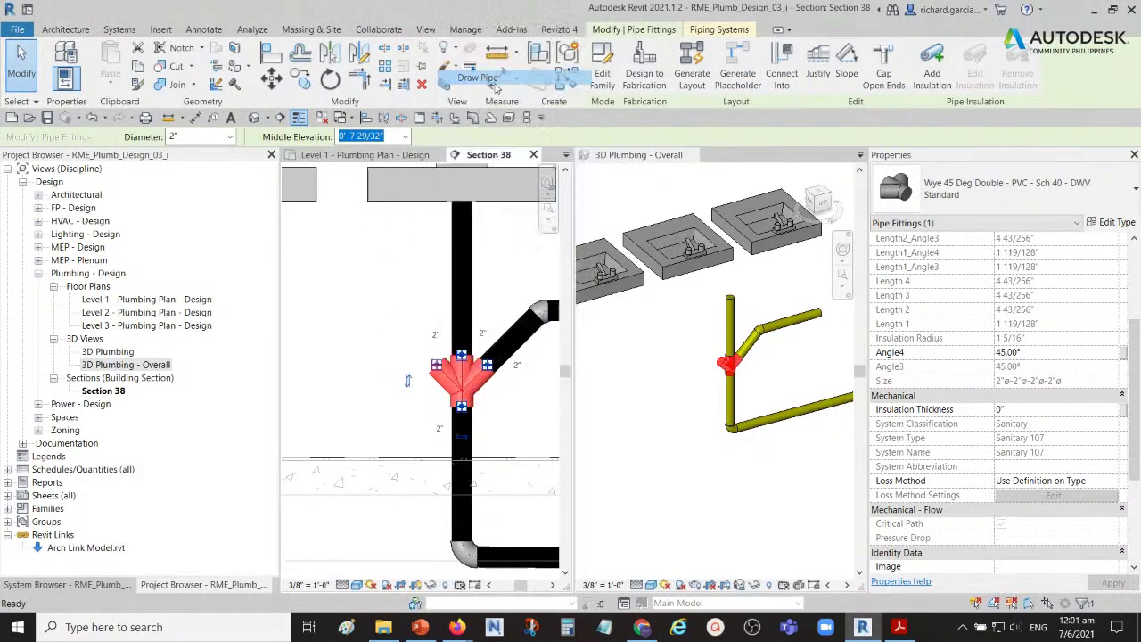
pyautogui.scroll(-2, 388, 246)
pyautogui.click(384, 281)
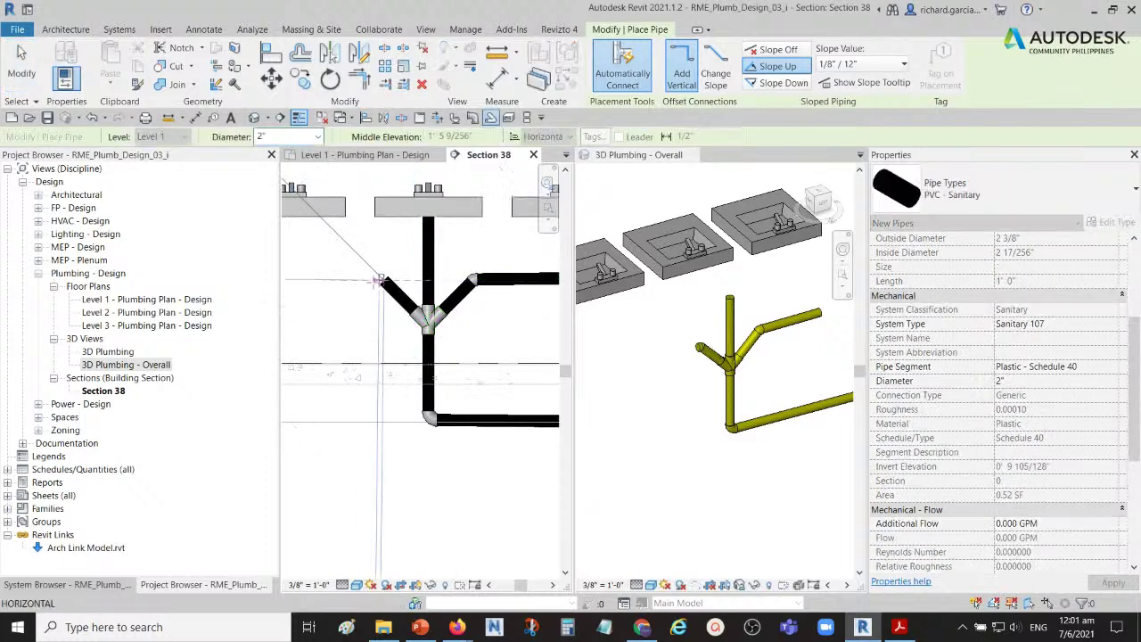
pyautogui.keyDown('shift'); pyautogui.hscroll(-3, 359, 282); pyautogui.keyUp('shift')
pyautogui.click(359, 282)
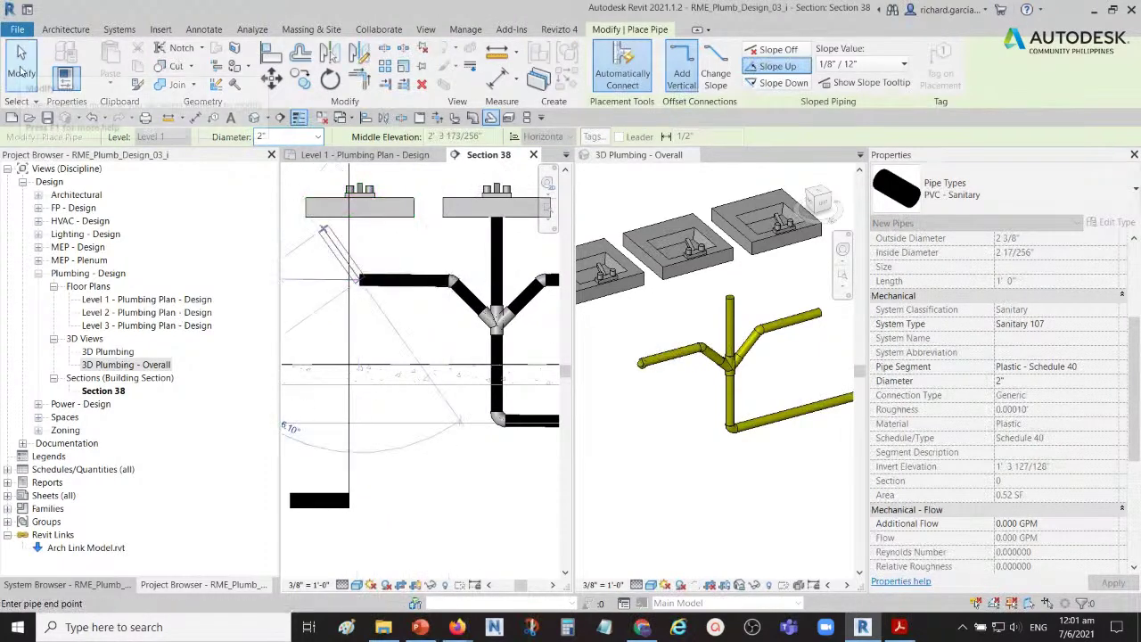
pyautogui.click(23, 76)
pyautogui.click(662, 431)
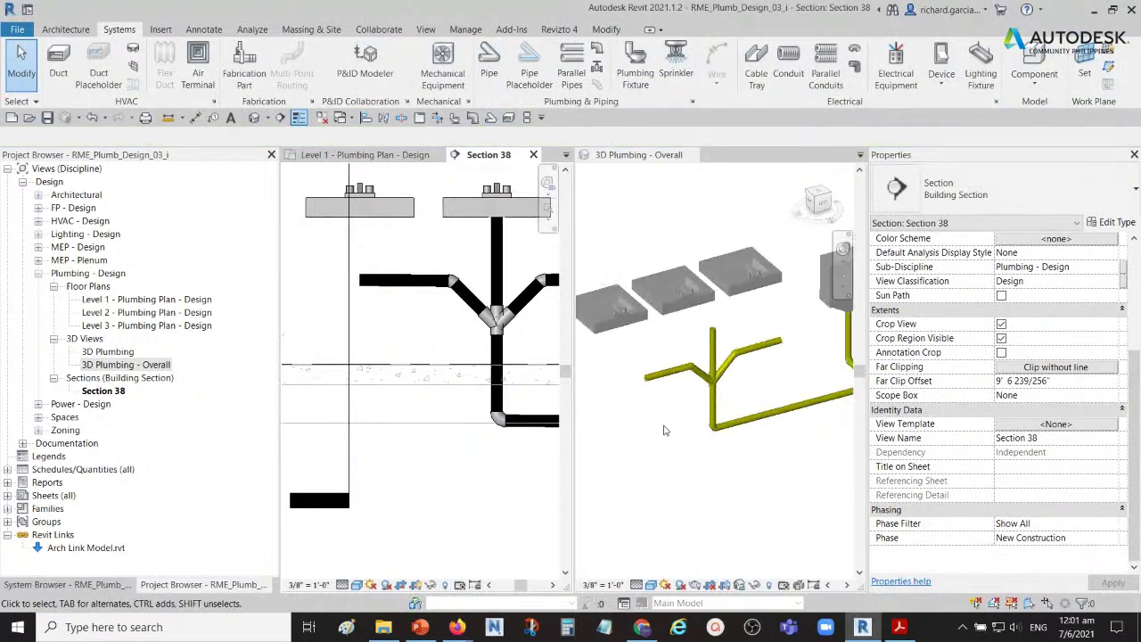
pyautogui.keyDown('shift'); pyautogui.moveTo(662, 431); pyautogui.dragTo(709, 390, button='middle'); pyautogui.keyUp('shift')
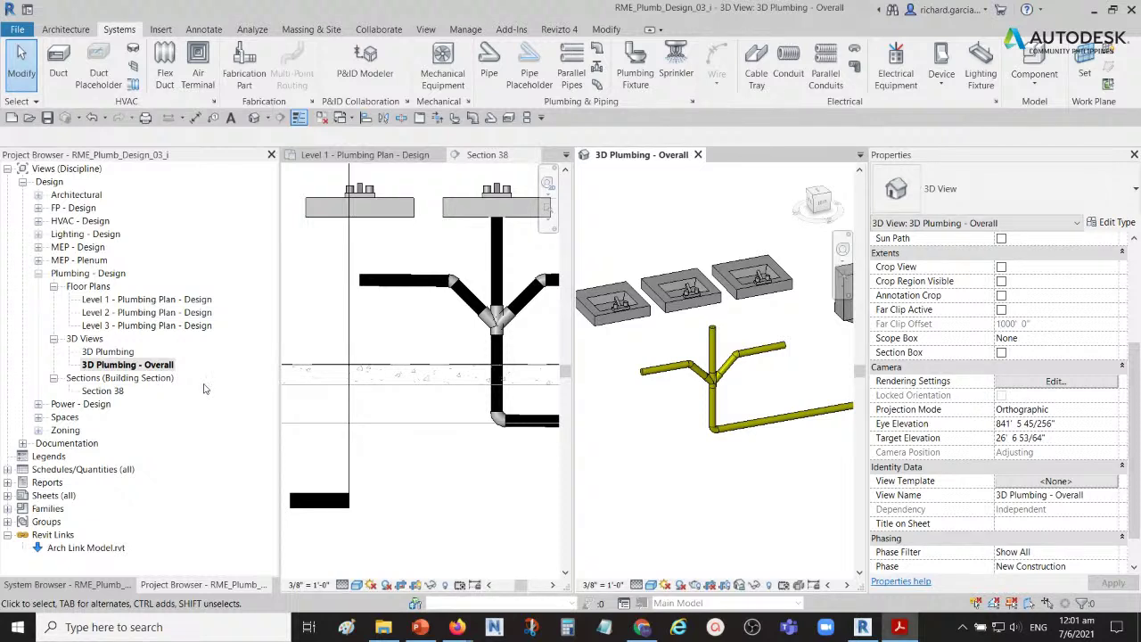
pyautogui.click(461, 334)
pyautogui.moveTo(474, 343); pyautogui.dragTo(369, 343, button='middle')
pyautogui.scroll(3, 385, 256)
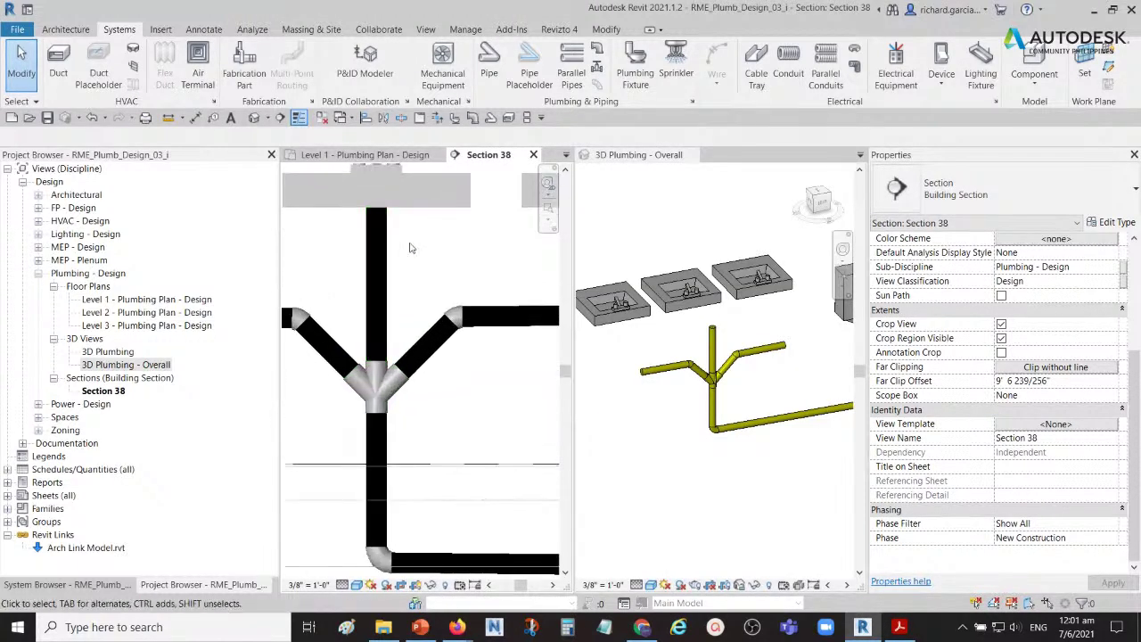
pyautogui.click(387, 254)
pyautogui.scroll(2, 384, 201)
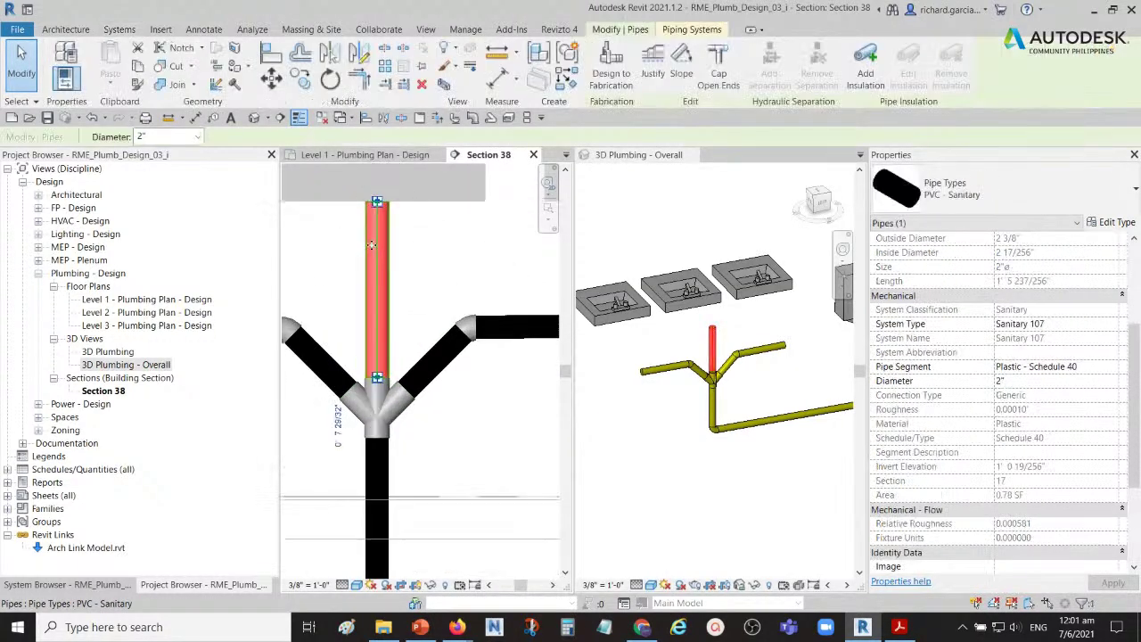
# - Drag the pipe above the wye down to a 0' 5 3/64" stub below the lavatory
pyautogui.press('Escape')
pyautogui.scroll(-3, 381, 196)
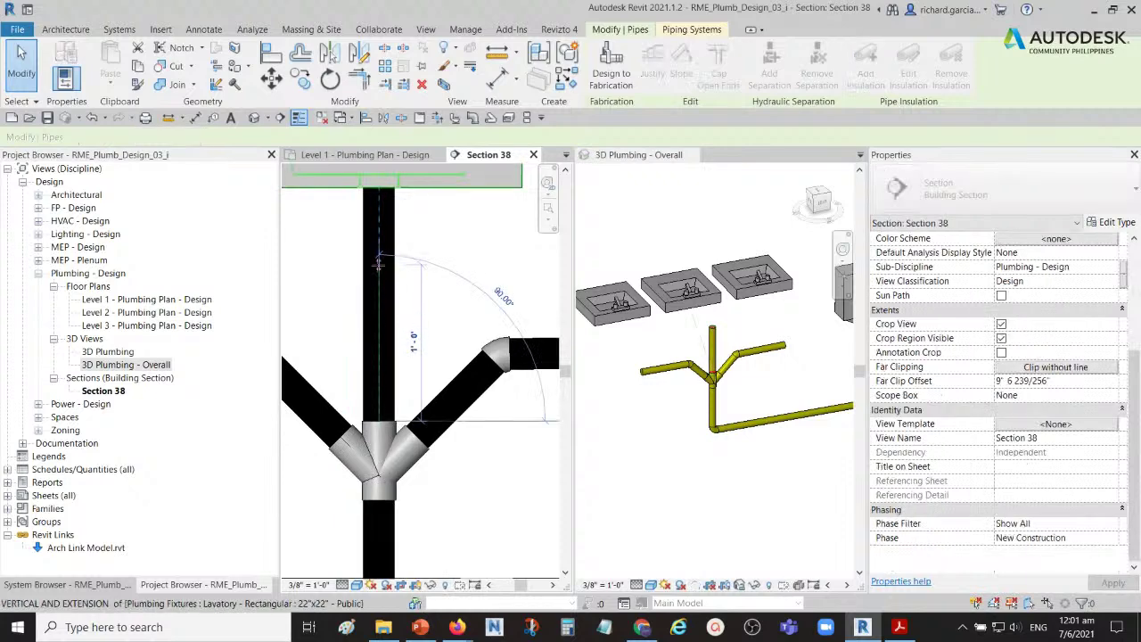
pyautogui.moveTo(378, 175); pyautogui.dragTo(378, 309, button='middle')
pyautogui.moveTo(378, 309); pyautogui.dragTo(408, 303)
pyautogui.scroll(-3, 406, 299)
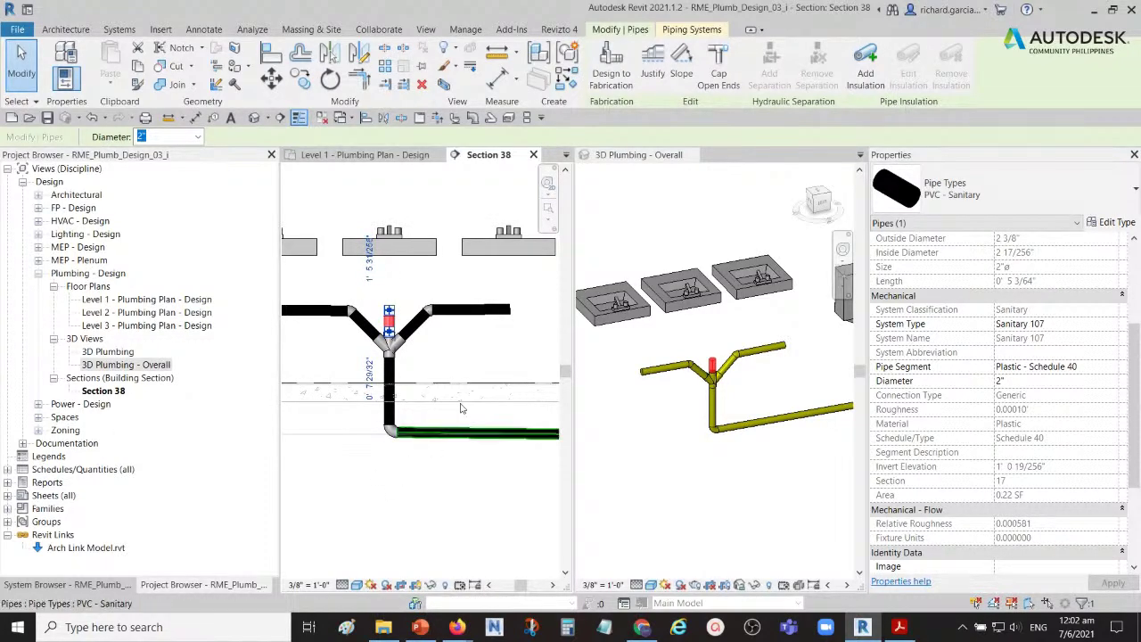
pyautogui.moveTo(398, 323); pyautogui.dragTo(517, 357, button='middle')
pyautogui.scroll(3, 462, 305)
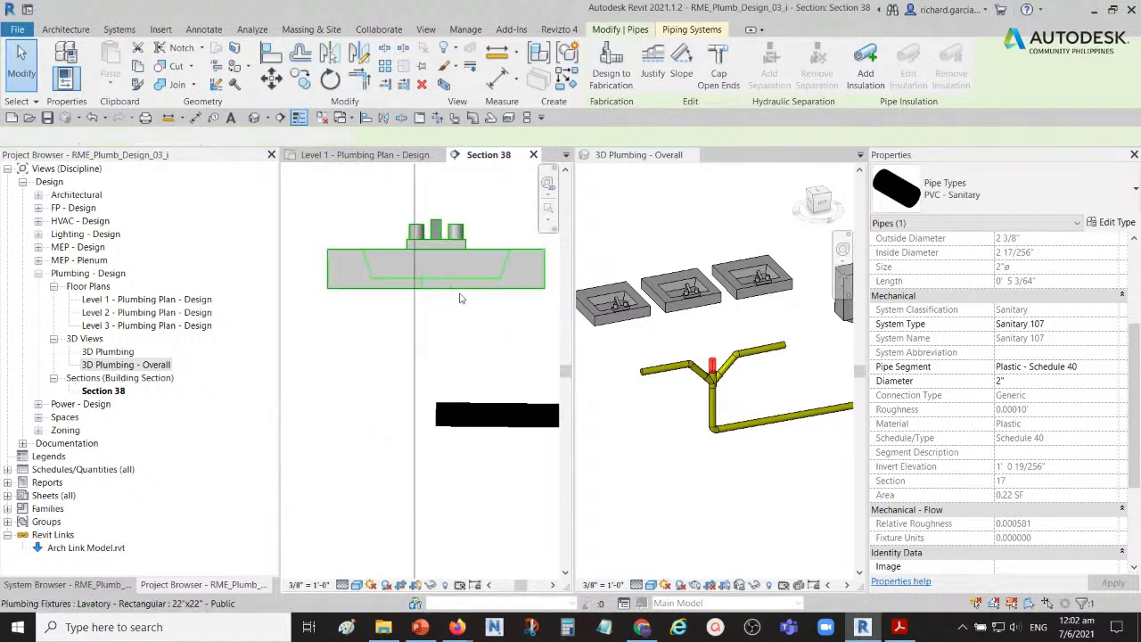
# - Draw a short vertical 1 1/4" PVC drain pipe down from the lavatory's outlet
pyautogui.click(458, 298)
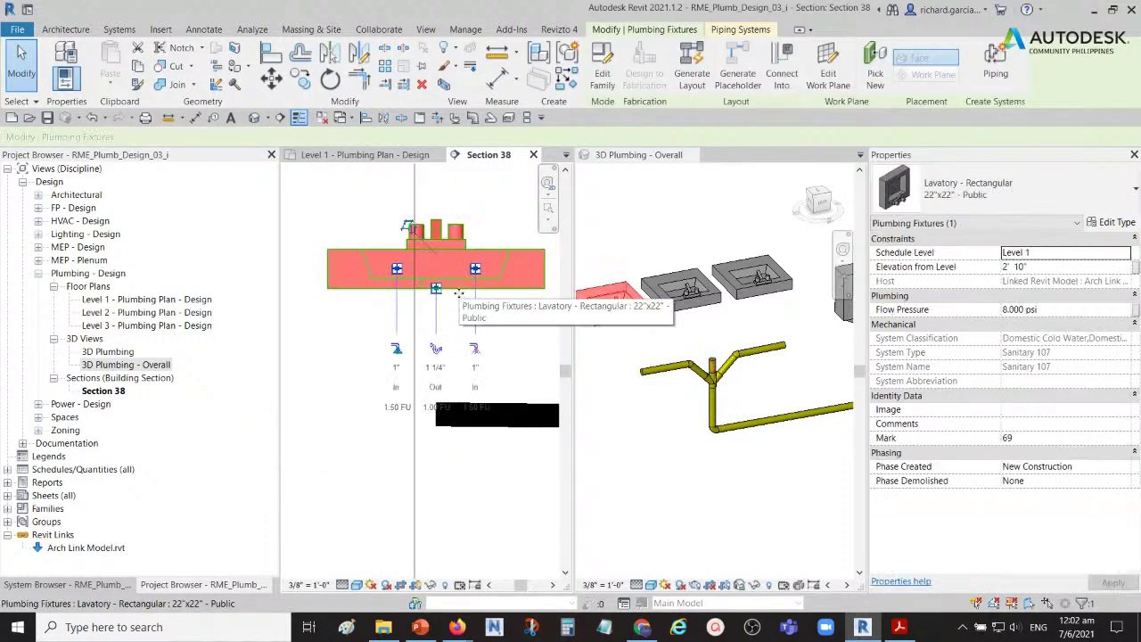
pyautogui.scroll(3, 437, 345)
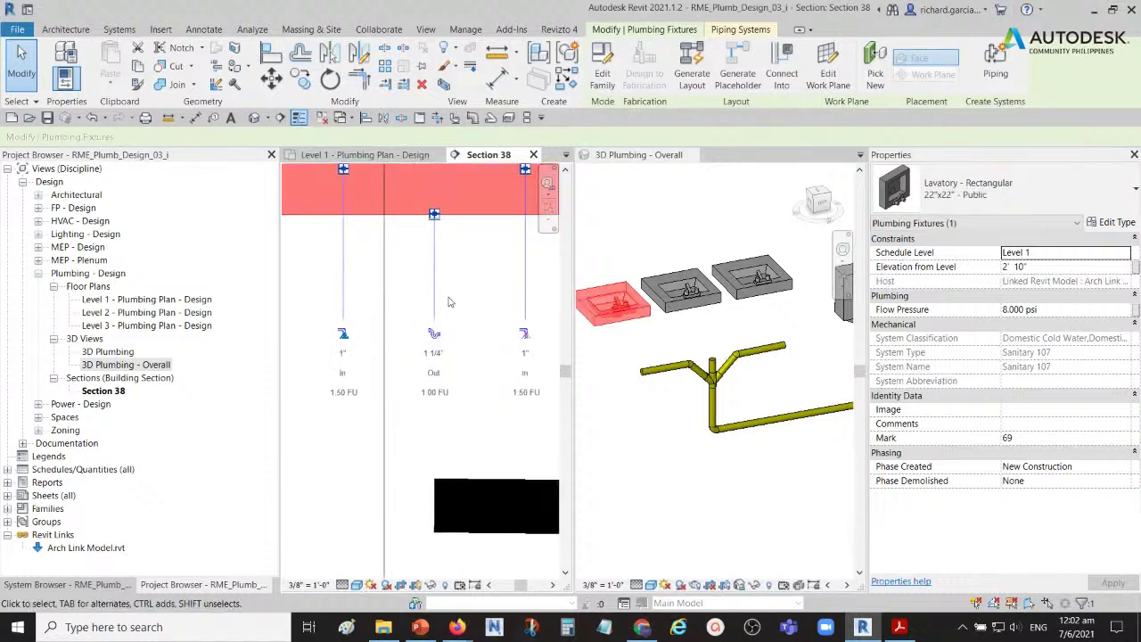
pyautogui.click(434, 335)
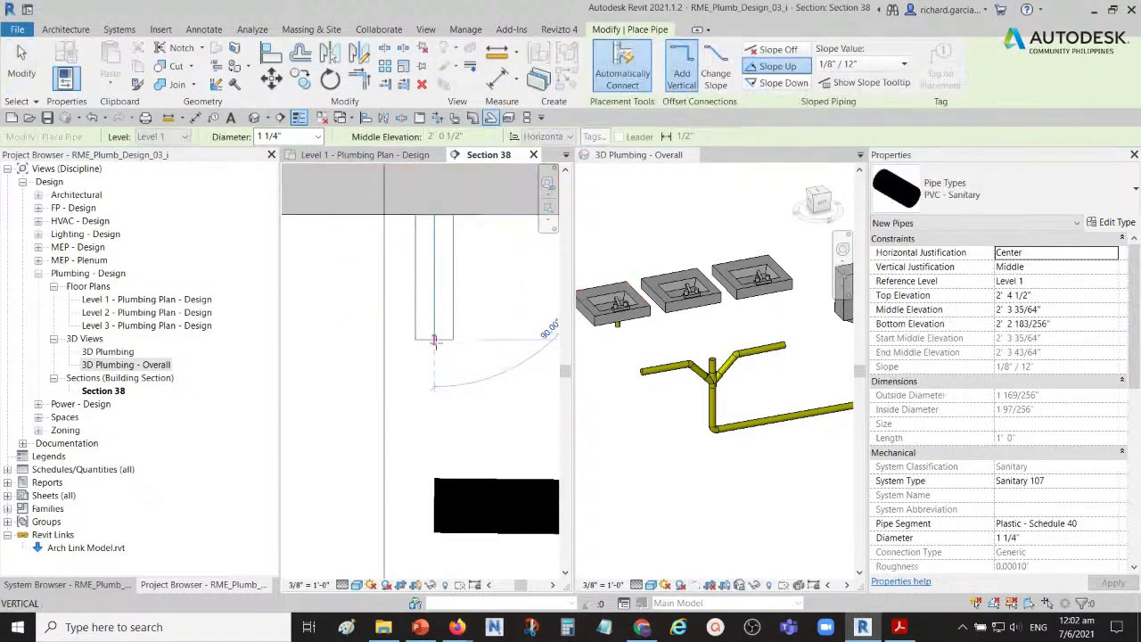
pyautogui.scroll(-1, 434, 351)
pyautogui.moveTo(435, 350); pyautogui.dragTo(385, 362, button='middle')
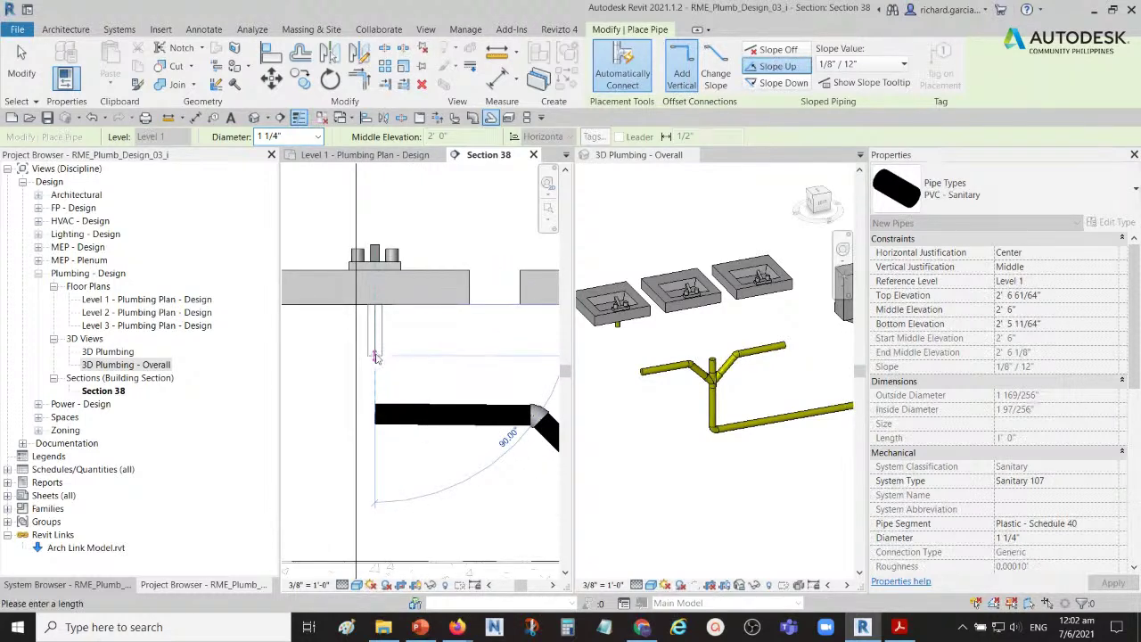
pyautogui.click(375, 357)
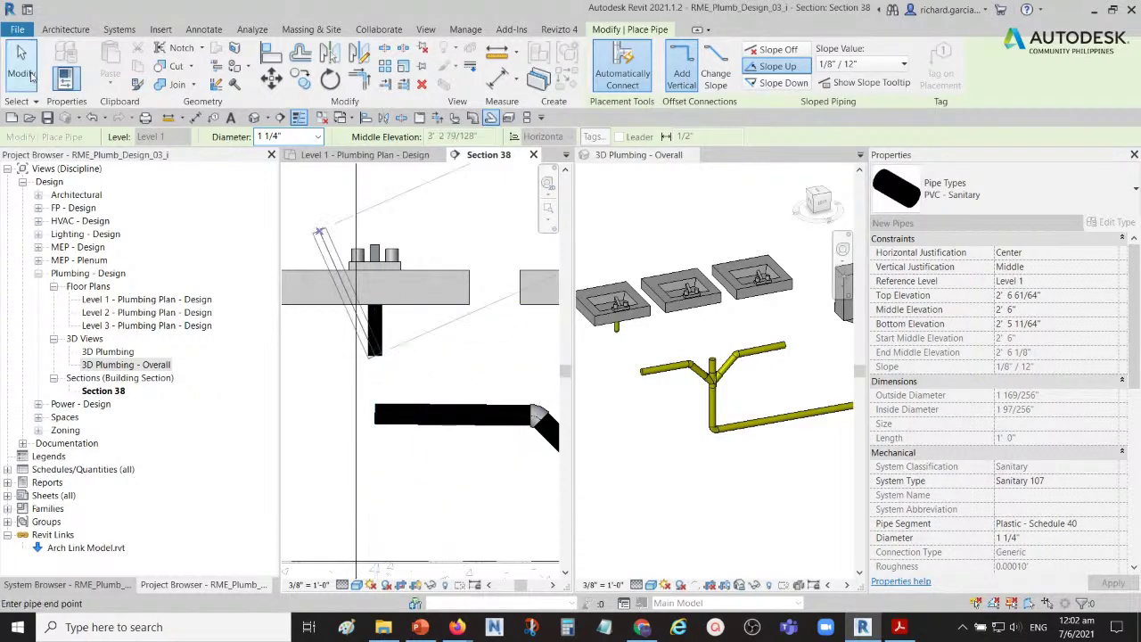
pyautogui.click(20, 68)
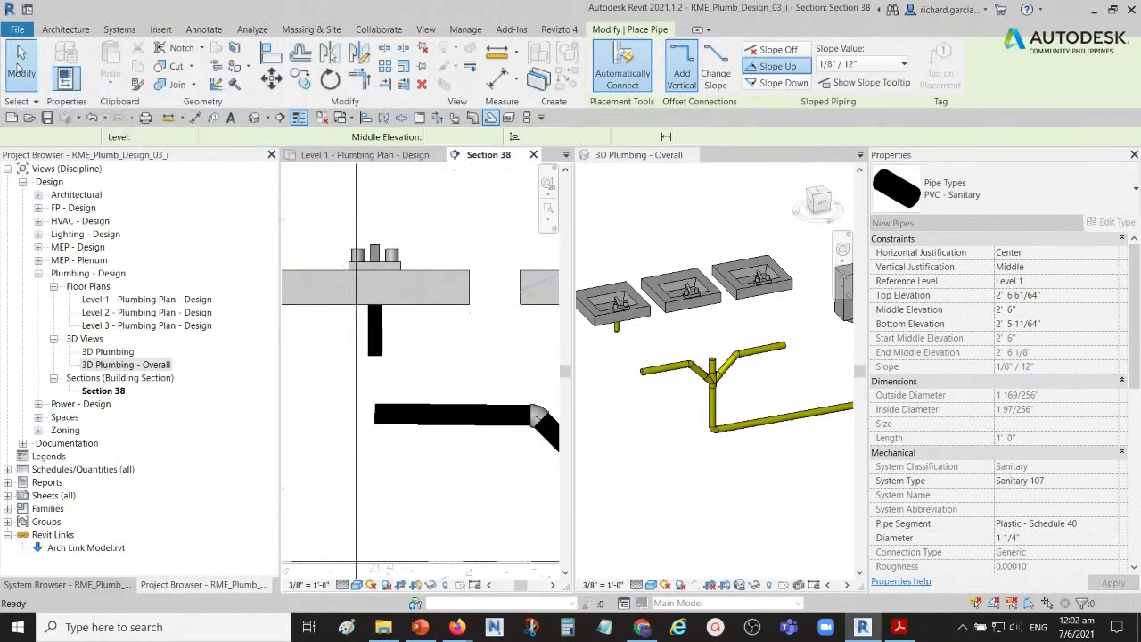
pyautogui.scroll(-4, 383, 311)
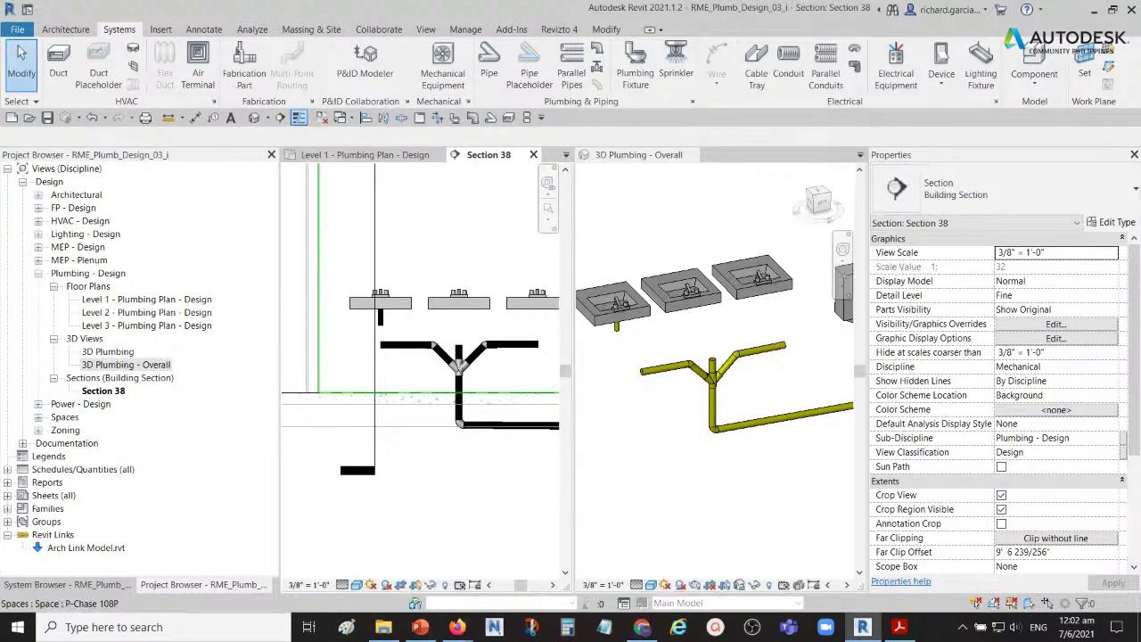
# - Add a short vertical 1 1/4" drain pipe below the middle lavatory's outlet
pyautogui.scroll(6, 461, 318)
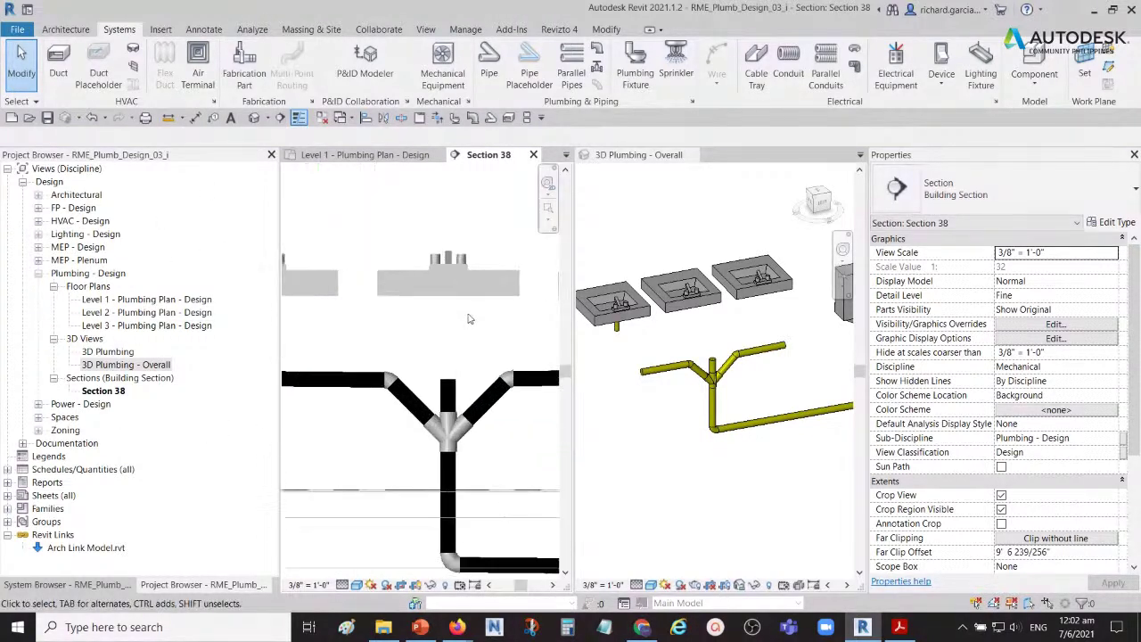
pyautogui.click(463, 285)
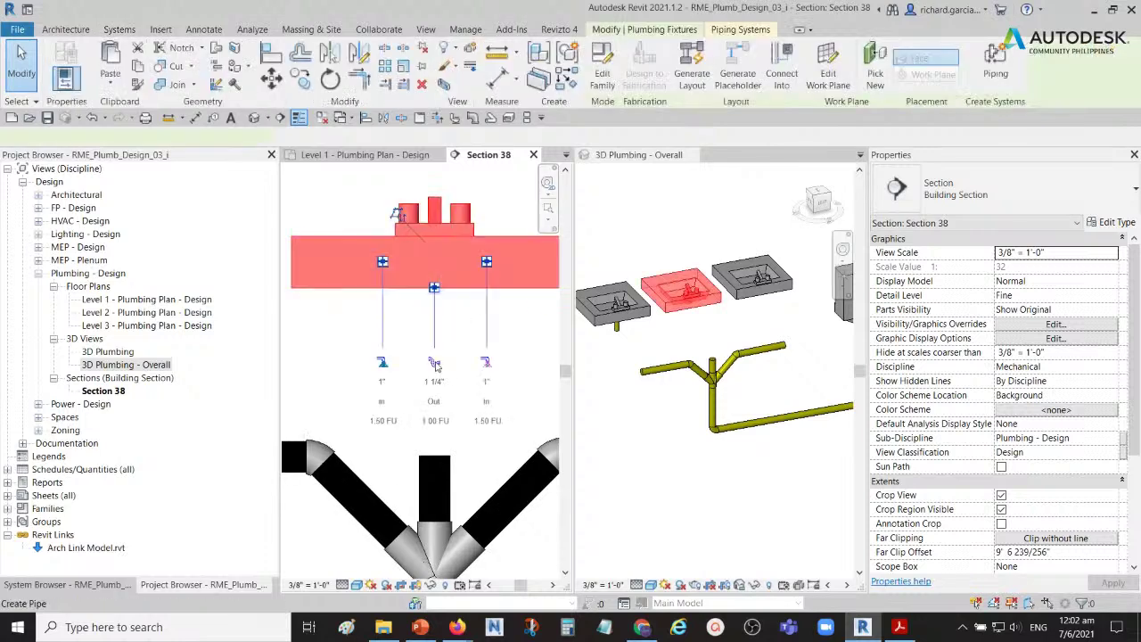
pyautogui.click(434, 363)
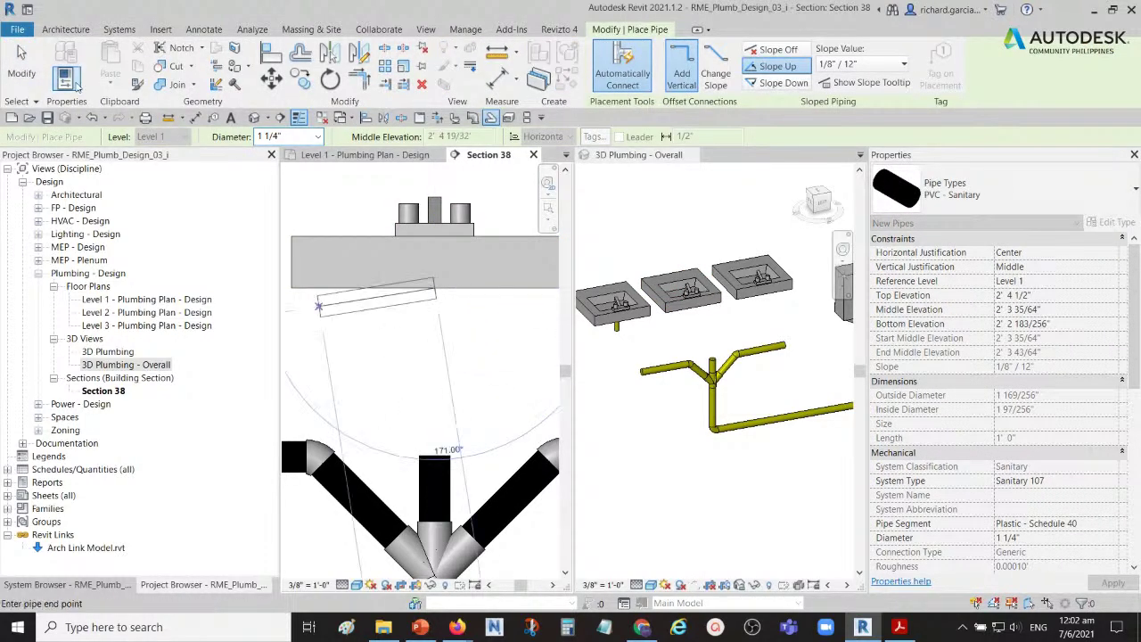
pyautogui.click(21, 70)
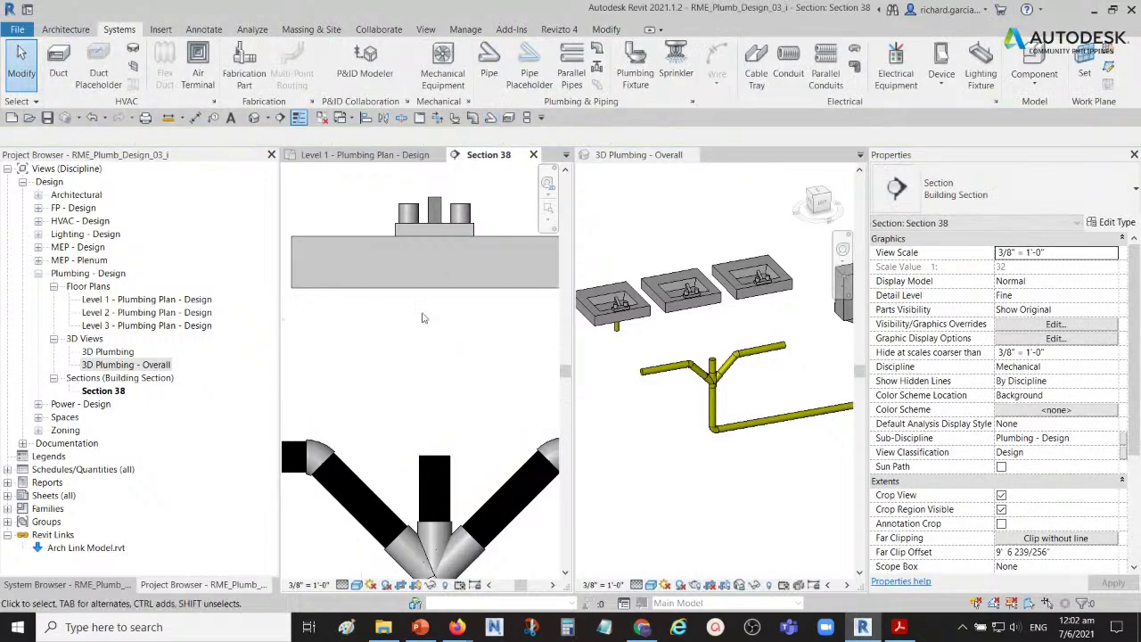
pyautogui.click(429, 294)
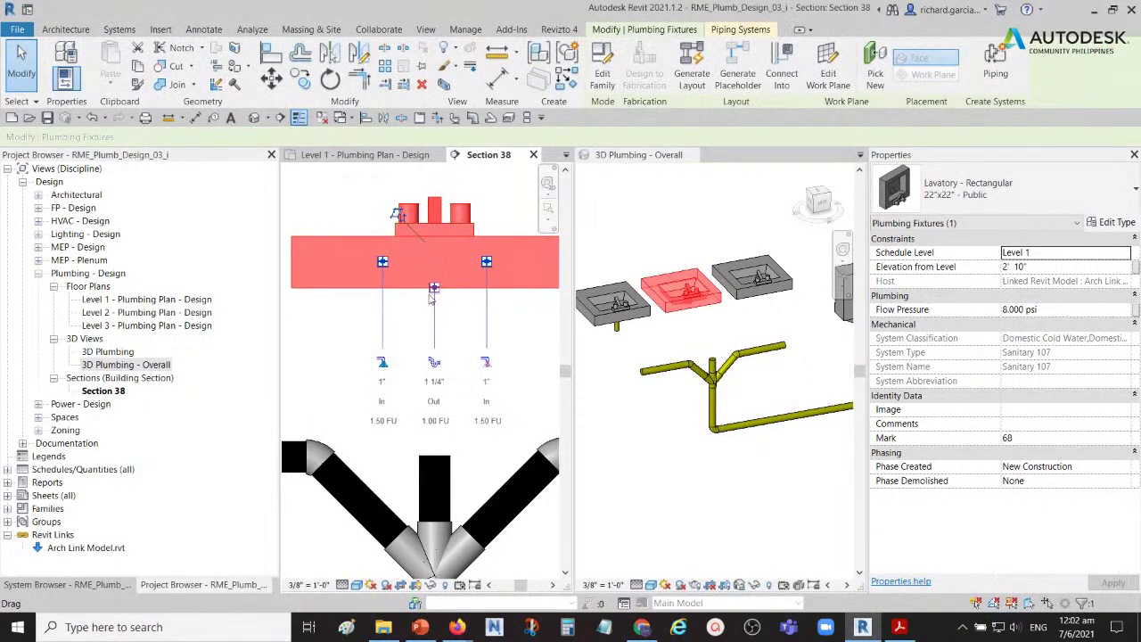
pyautogui.rightClick(434, 291)
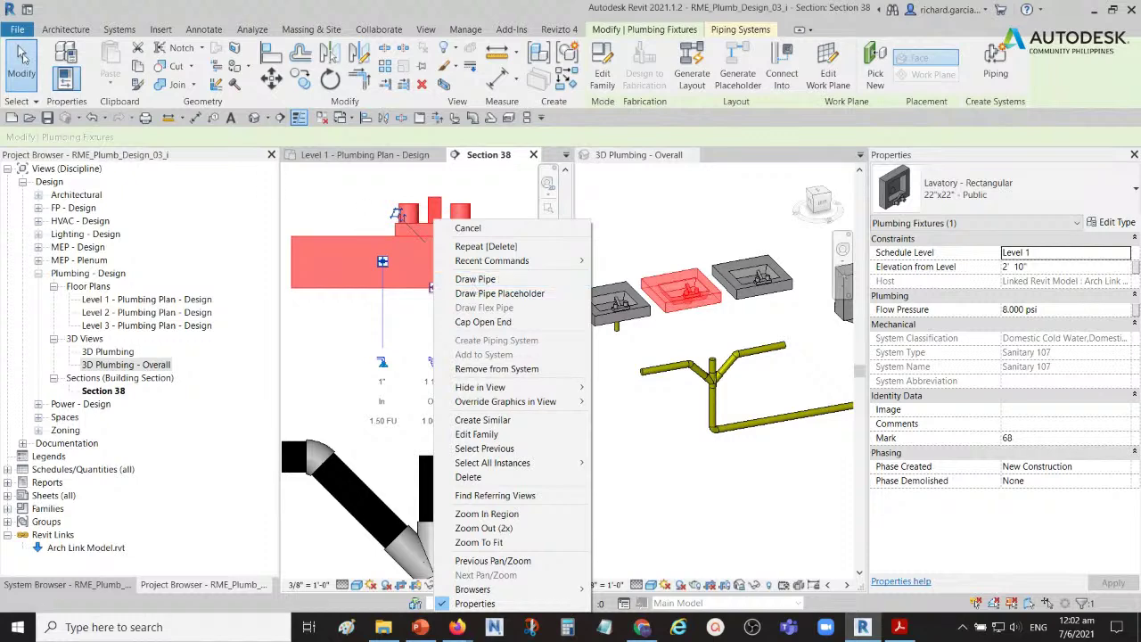
pyautogui.click(22, 62)
pyautogui.click(451, 286)
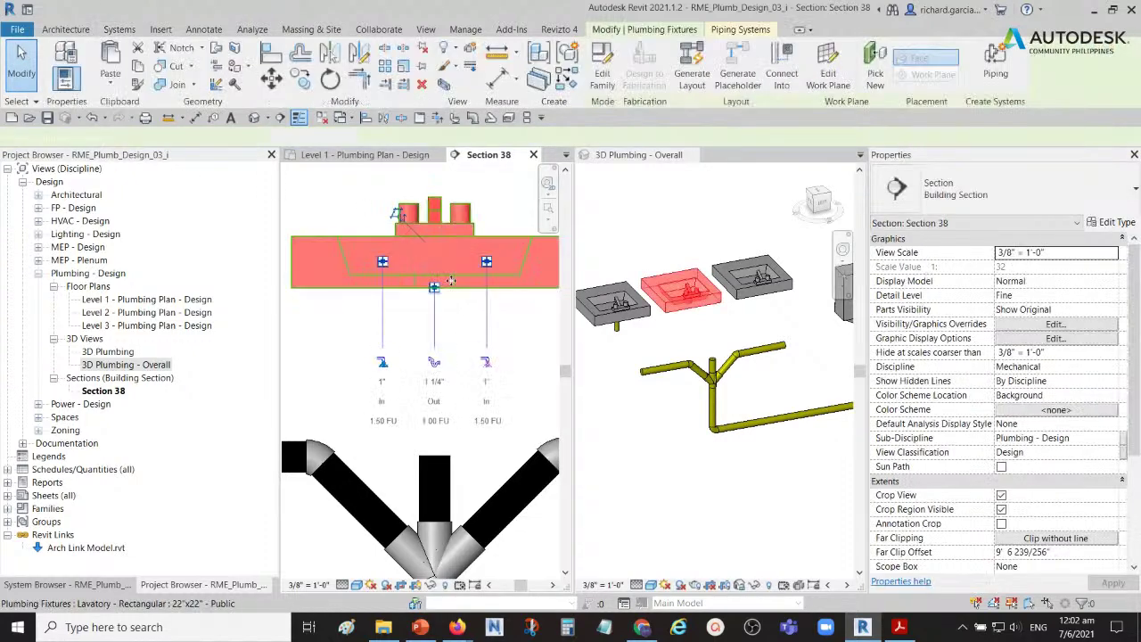
pyautogui.click(434, 364)
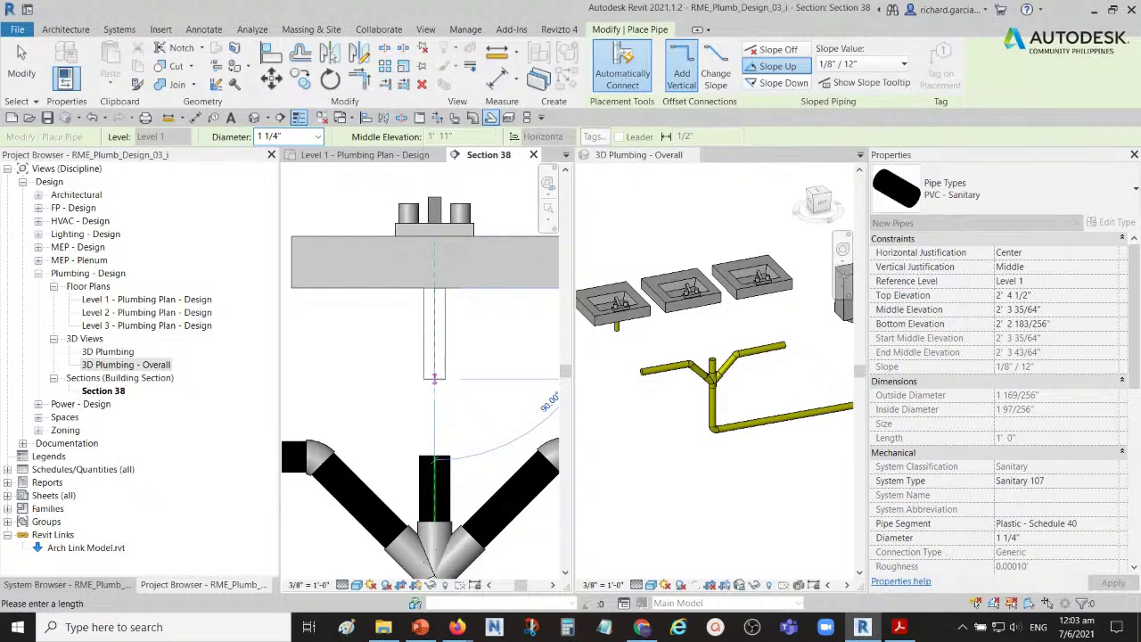
pyautogui.click(434, 378)
pyautogui.click(22, 67)
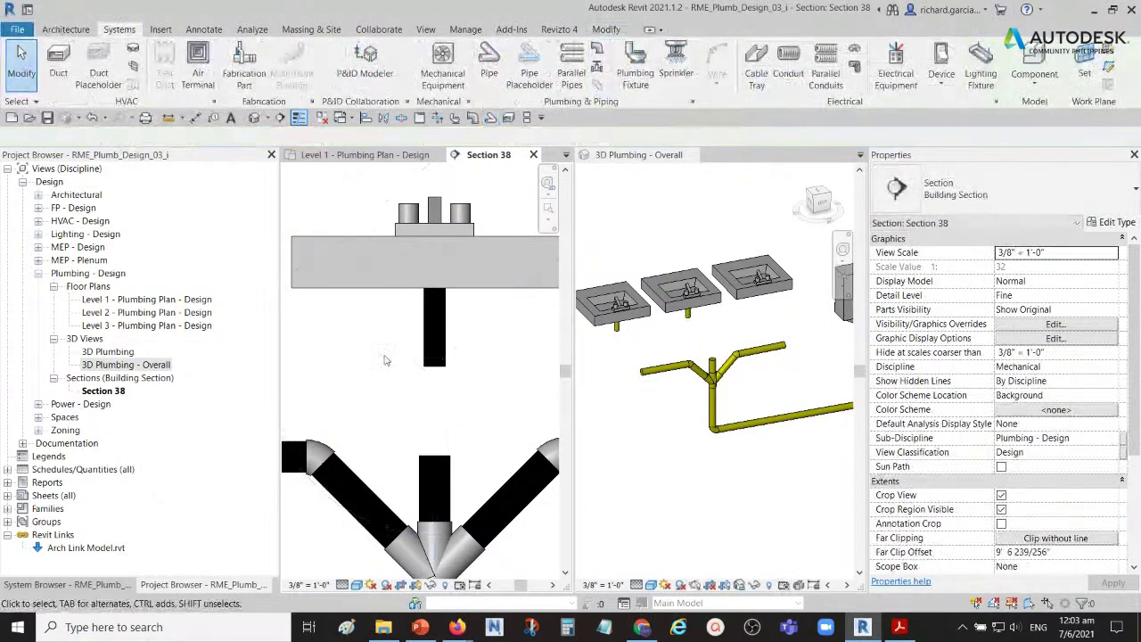
pyautogui.scroll(-3, 386, 360)
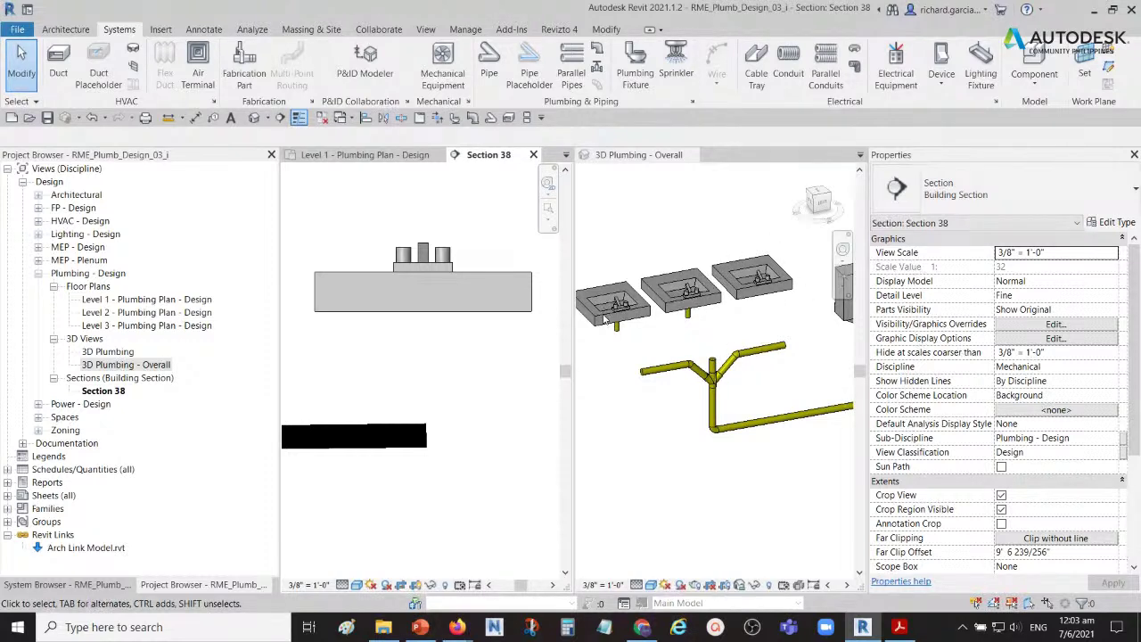
# - Add a drain stub from another lavatory's outlet
pyautogui.click(436, 324)
pyautogui.click(426, 378)
pyautogui.scroll(2, 426, 378)
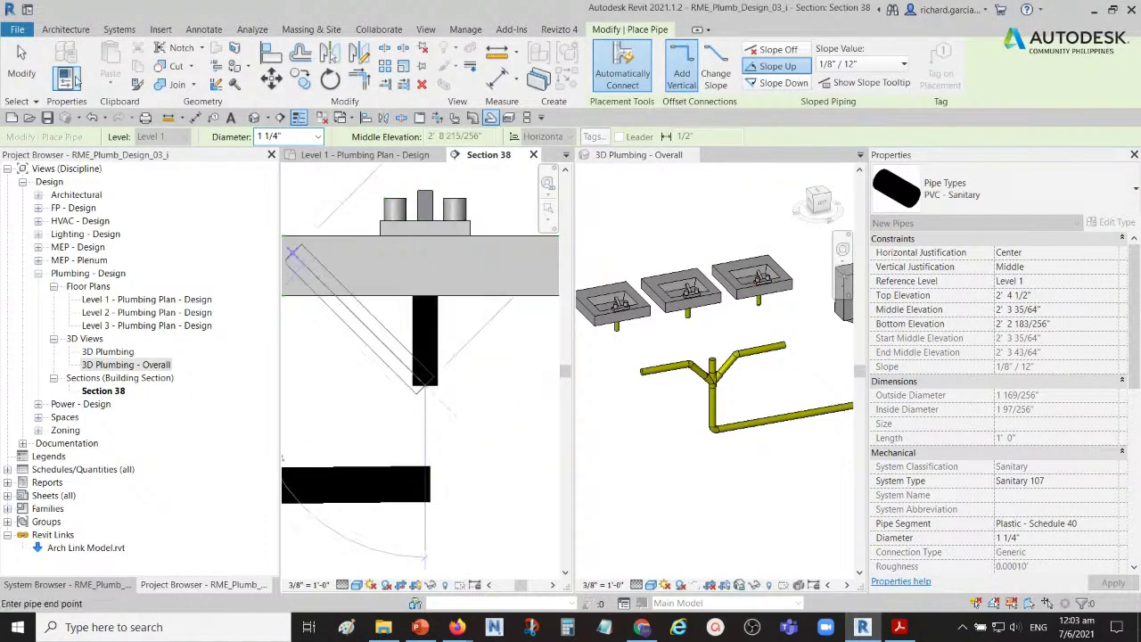
pyautogui.click(24, 62)
pyautogui.scroll(-3, 419, 357)
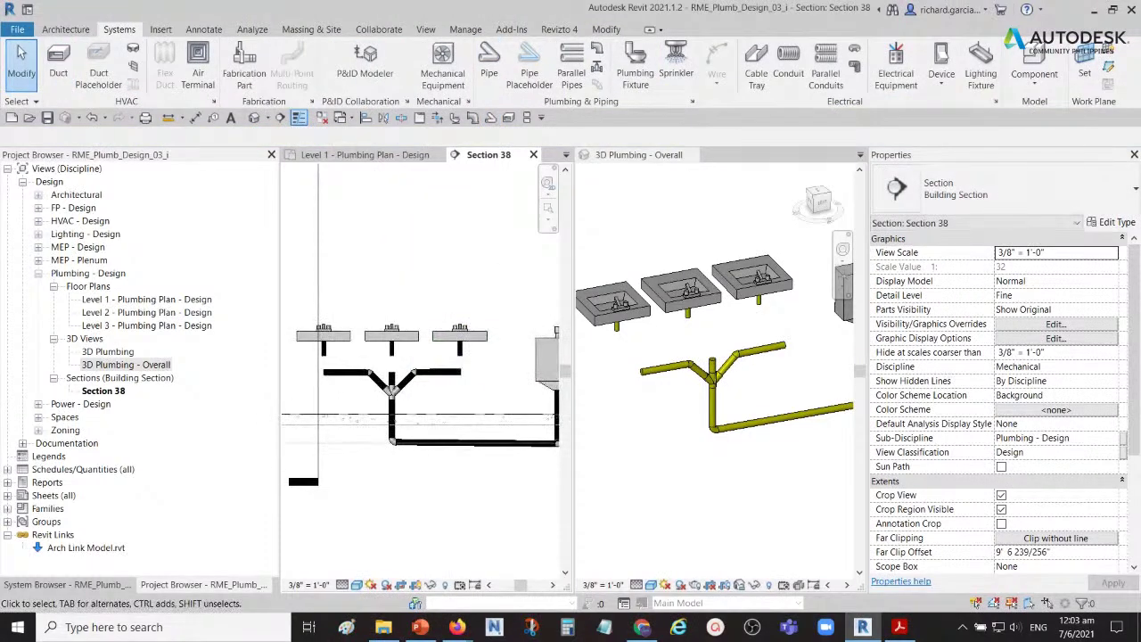
# - Orbit the 3D Plumbing - Overall view lower to see the lavatories' drain stubs
pyautogui.keyDown('shift'); pyautogui.moveTo(797, 413); pyautogui.dragTo(705, 385, button='middle'); pyautogui.keyUp('shift')
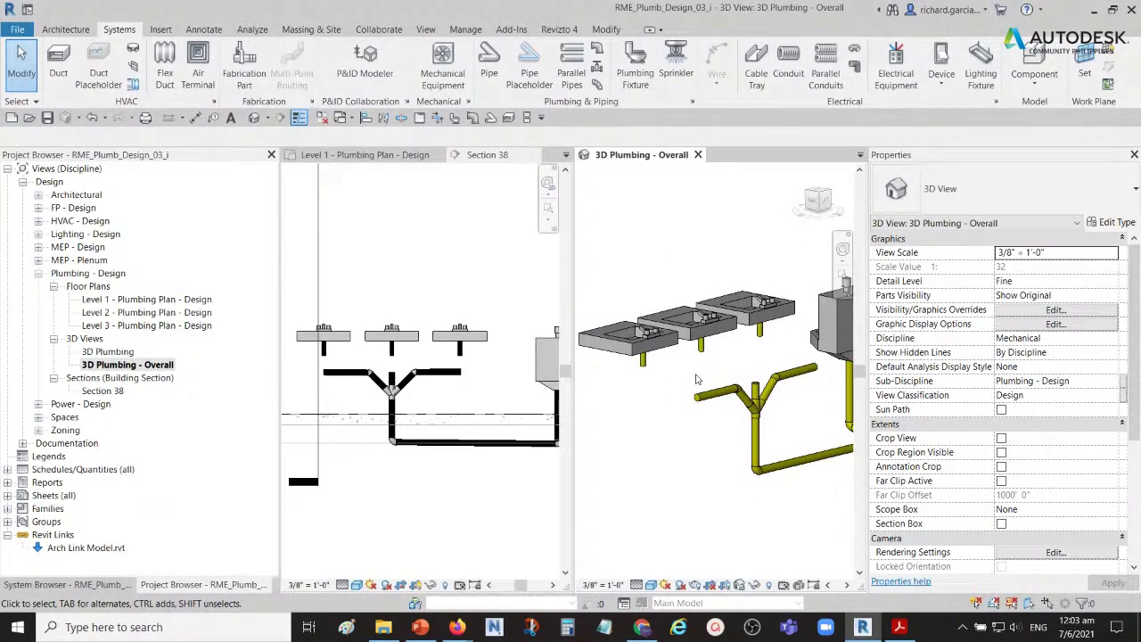
pyautogui.keyDown('shift'); pyautogui.moveTo(697, 379); pyautogui.dragTo(682, 361, button='middle'); pyautogui.keyUp('shift')
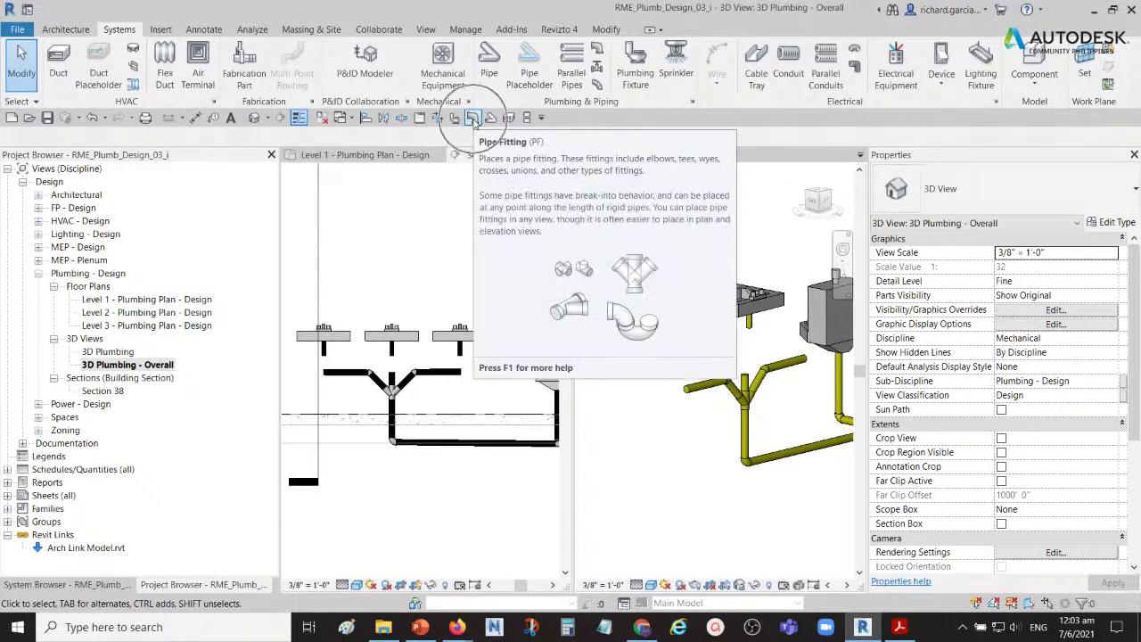
# - Place a Trap P - PVC - Sch 40 - DWV fitting on the lavatory drain stub's bottom end
pyautogui.click(474, 120)
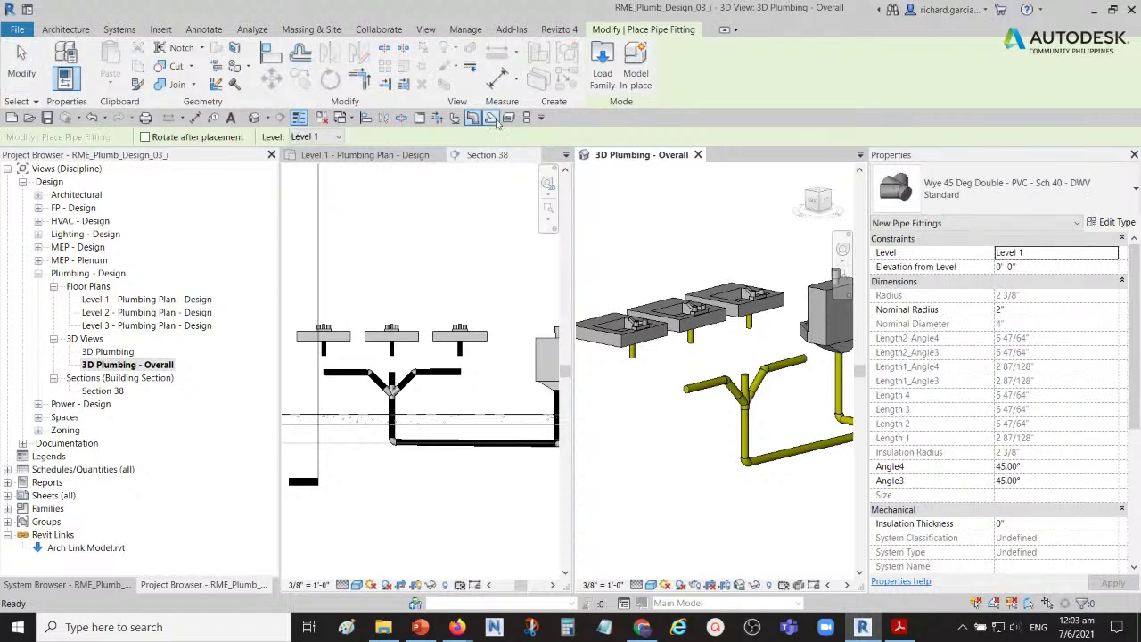
pyautogui.click(1098, 194)
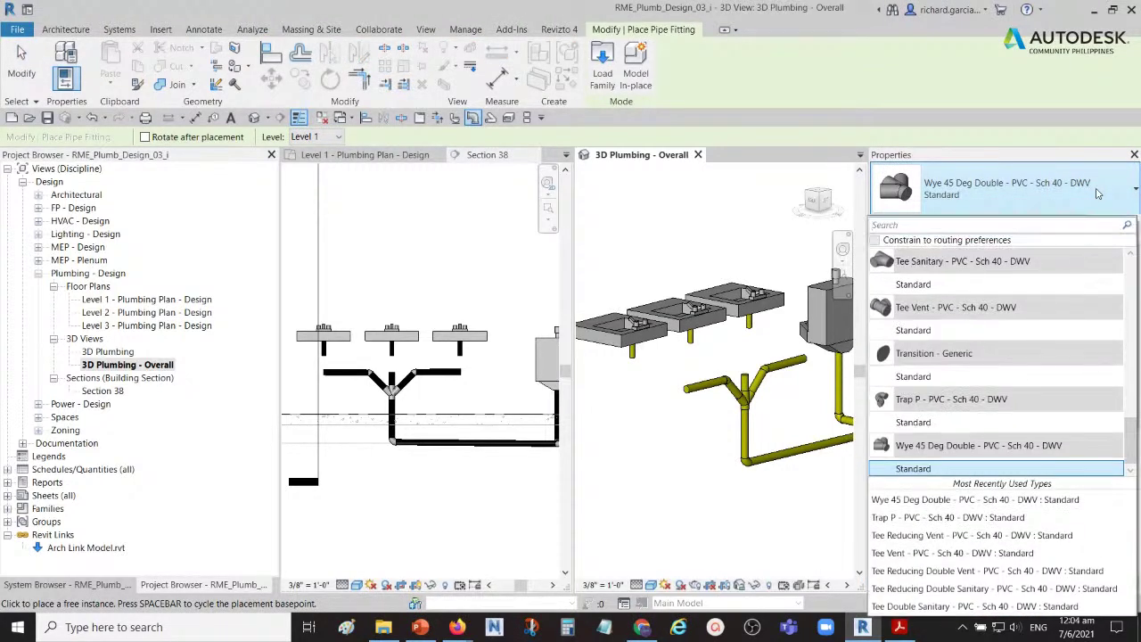
pyautogui.click(943, 423)
pyautogui.scroll(4, 638, 352)
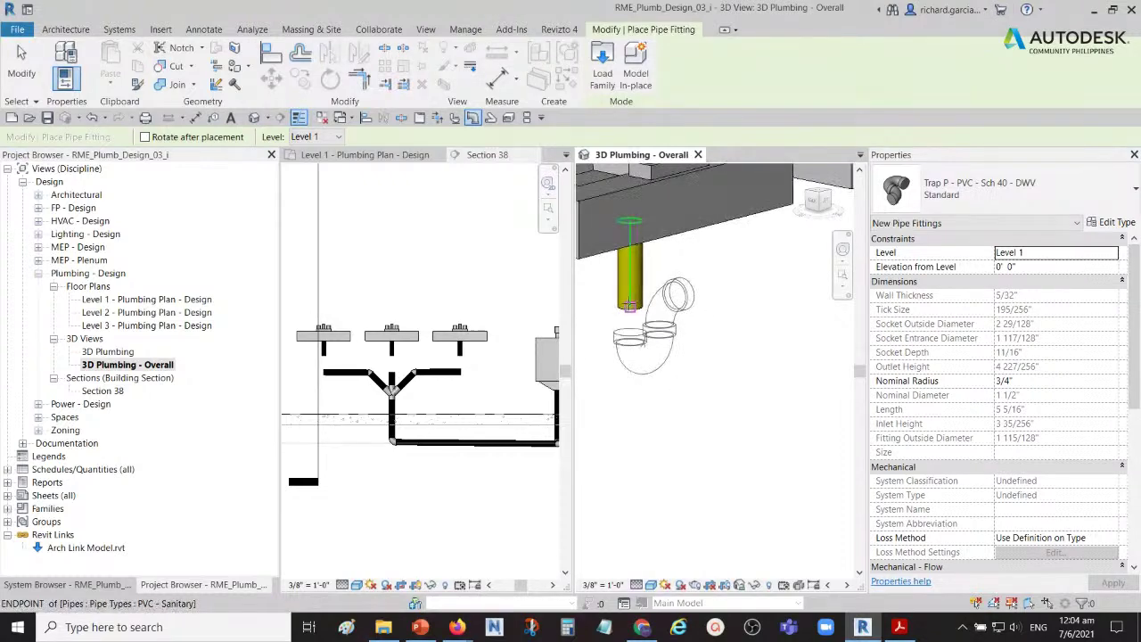
pyautogui.keyDown('shift'); pyautogui.moveTo(629, 303); pyautogui.dragTo(694, 350, button='middle'); pyautogui.keyUp('shift')
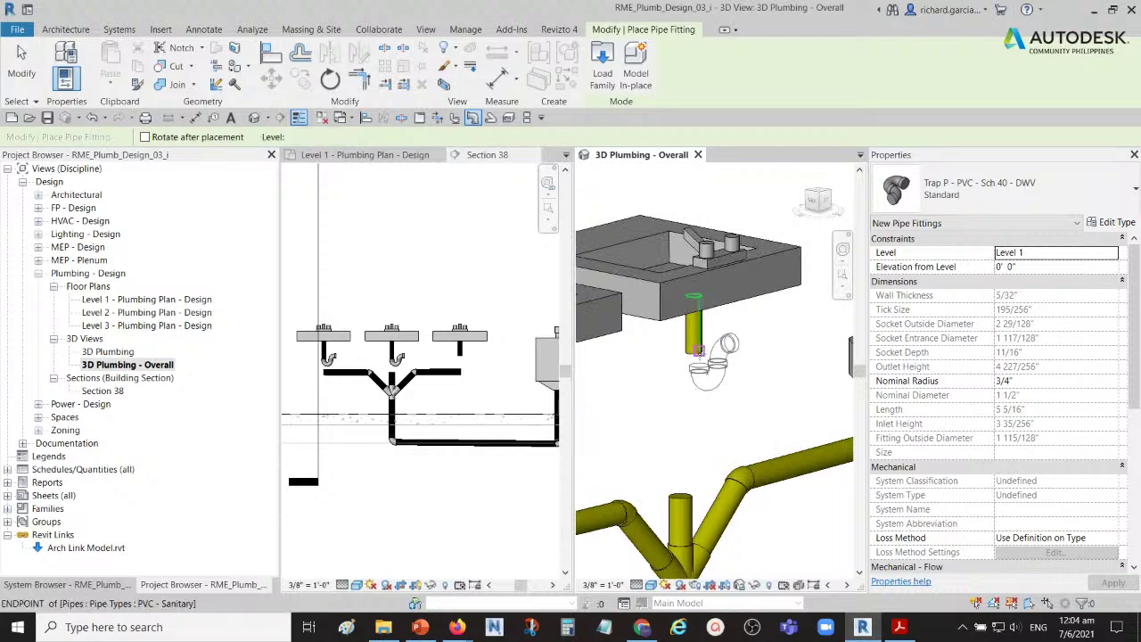
pyautogui.click(698, 350)
pyautogui.click(21, 65)
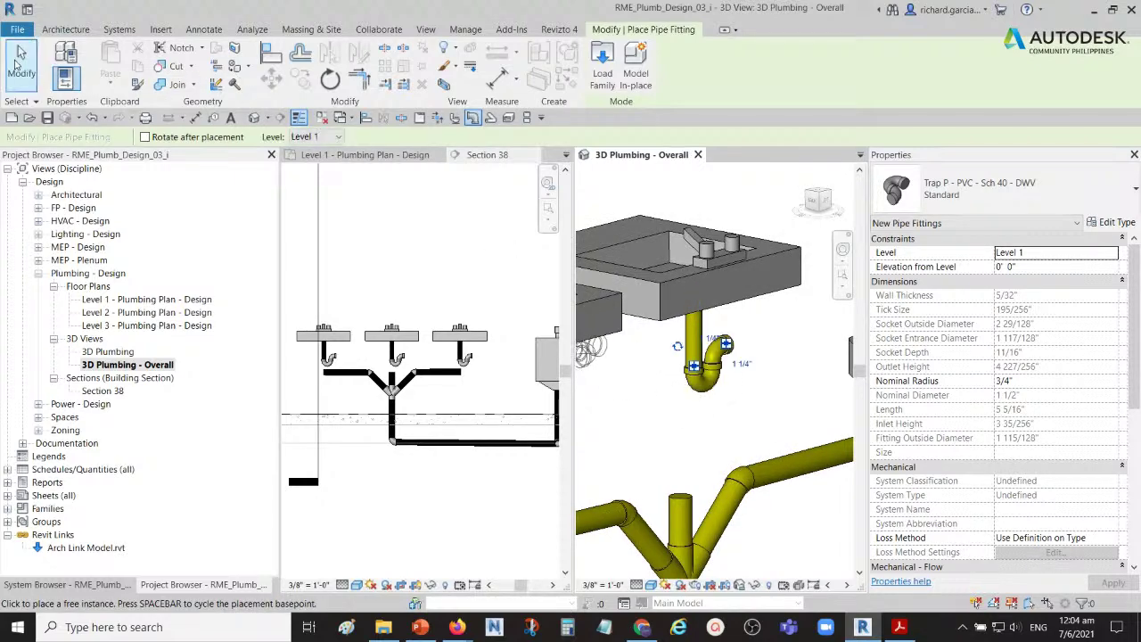
pyautogui.moveTo(686, 401)
pyautogui.keyDown('shift'); pyautogui.mouseDown(button='middle')
pyautogui.moveTo(706, 415)
pyautogui.moveTo(675, 393)
pyautogui.mouseUp(button='middle'); pyautogui.keyUp('shift')
pyautogui.scroll(3, 675, 393)
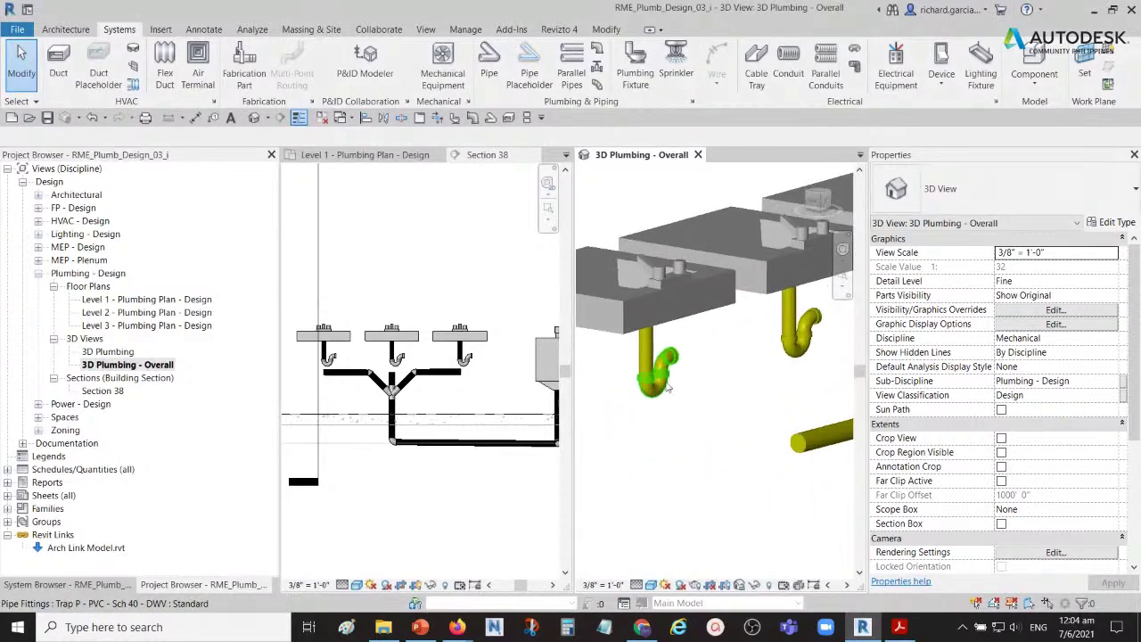
# - Rotate the front-left P-trap's outlet with its rotate control, then deselect it
pyautogui.click(648, 375)
pyautogui.scroll(2, 624, 374)
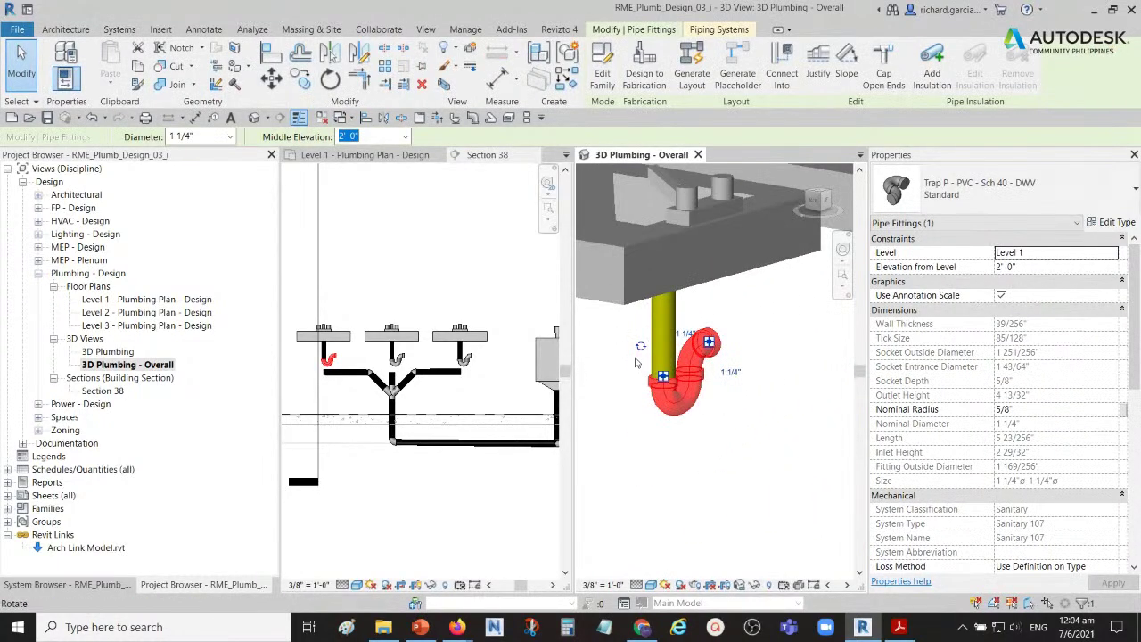
pyautogui.click(638, 350)
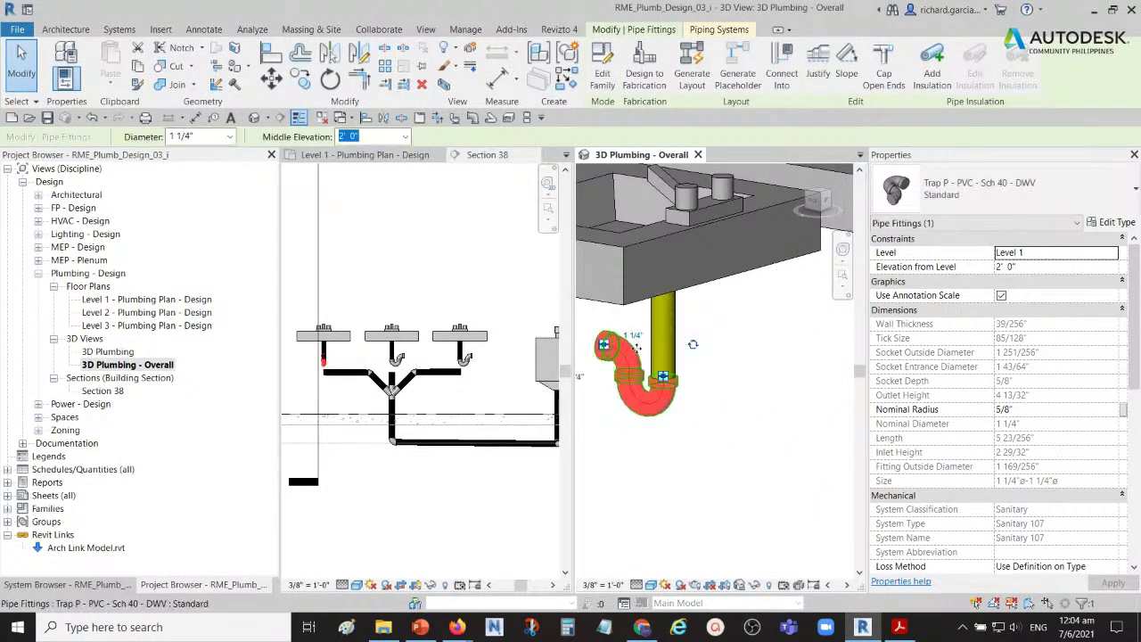
pyautogui.click(692, 344)
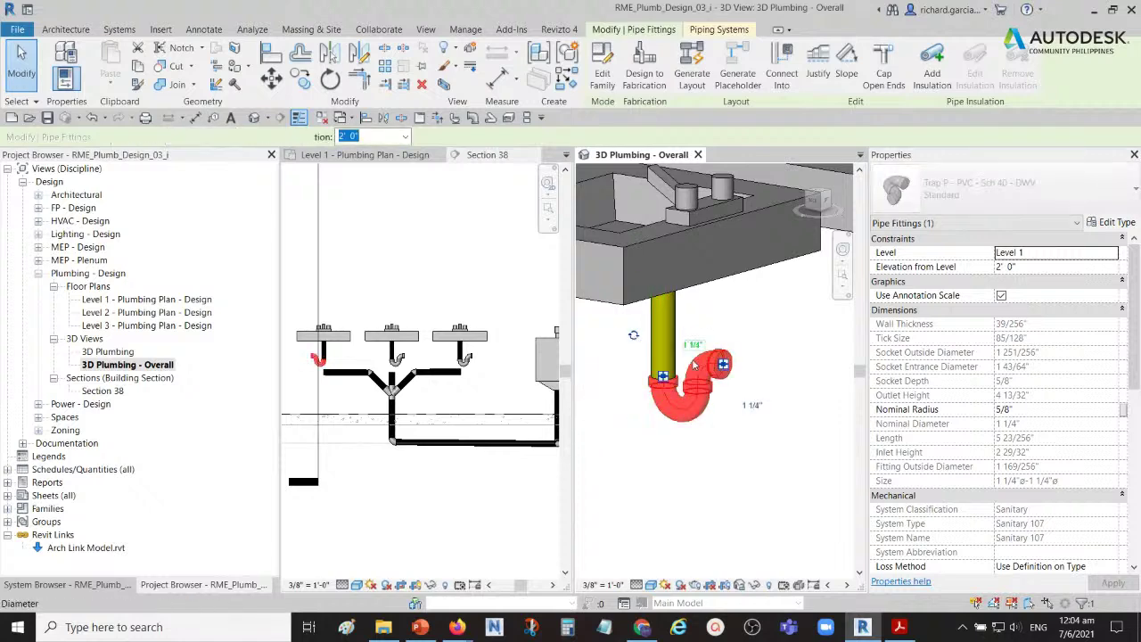
pyautogui.scroll(-2, 729, 464)
pyautogui.click(728, 464)
pyautogui.scroll(4, 722, 348)
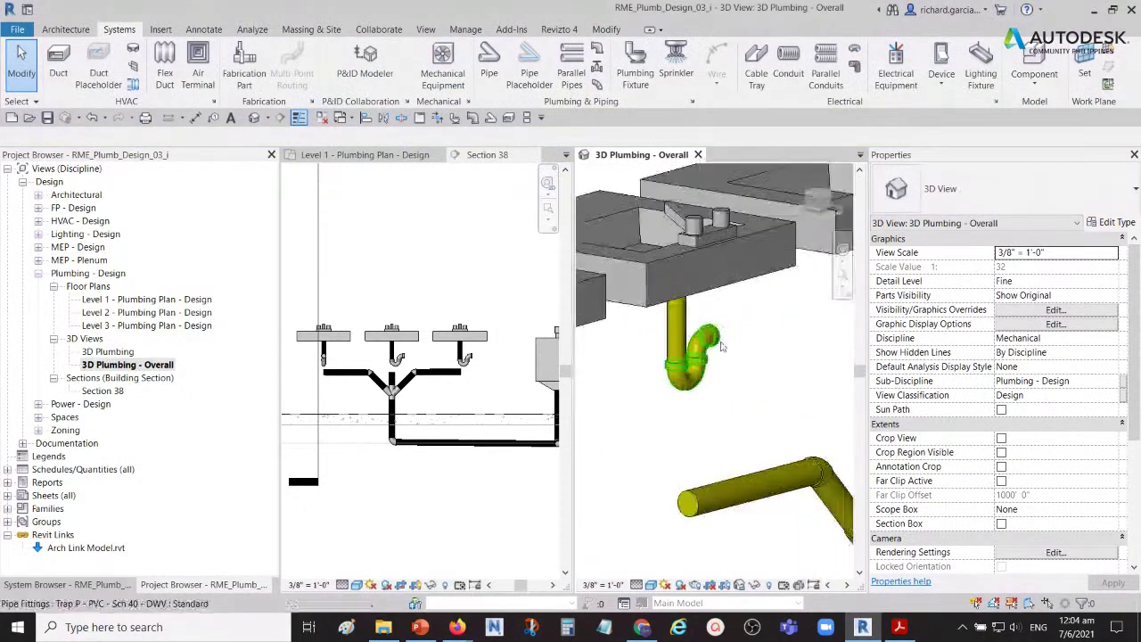
pyautogui.scroll(-2, 730, 356)
# - Reselect the P-trap and turn its outlet to face right
pyautogui.click(696, 350)
pyautogui.scroll(2, 707, 344)
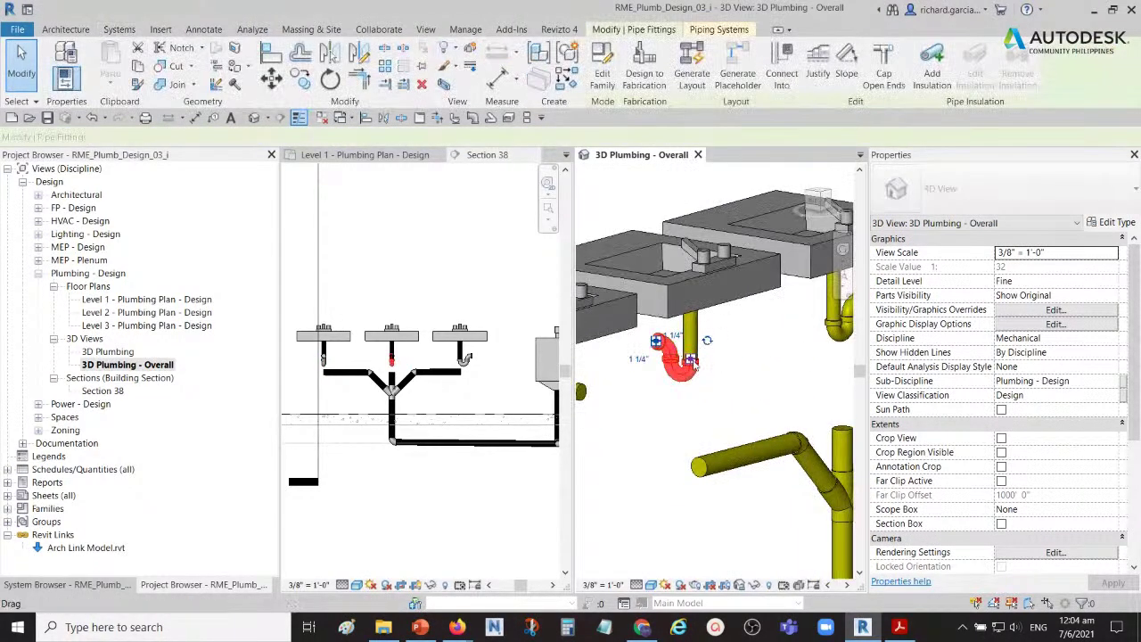
pyautogui.click(693, 352)
pyautogui.click(693, 352)
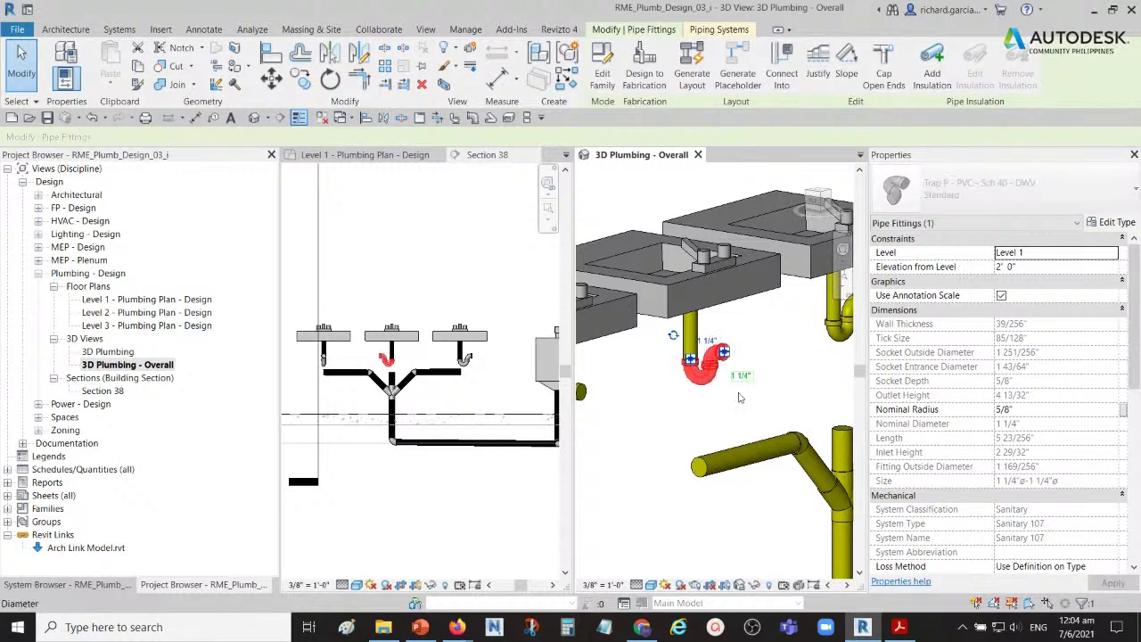
pyautogui.click(753, 417)
pyautogui.scroll(-2, 753, 418)
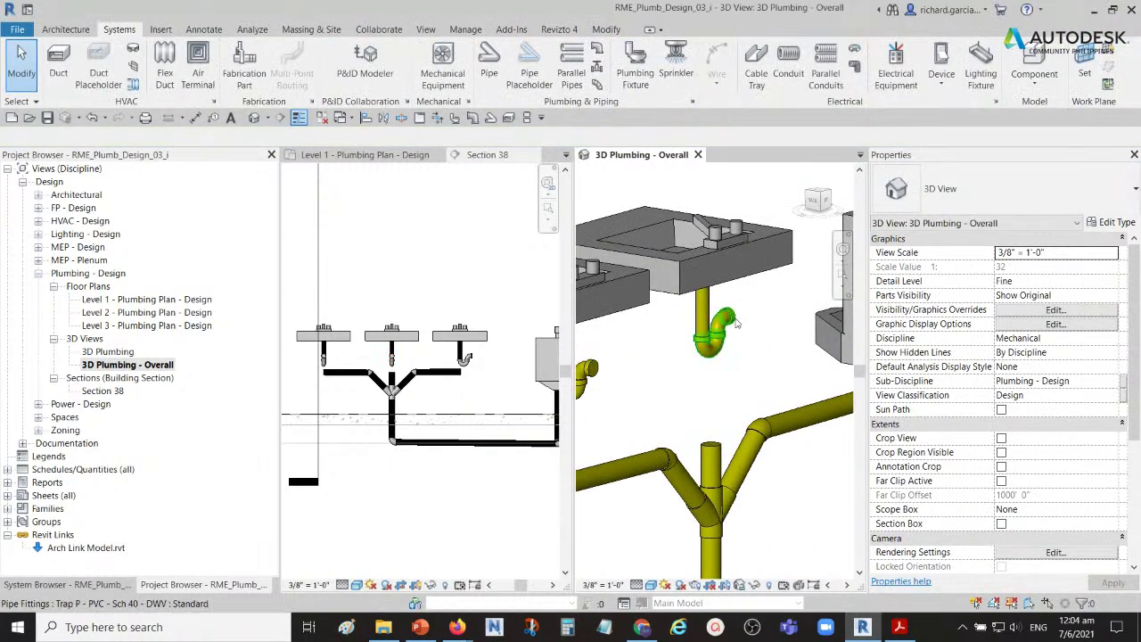
# - Rotate another lavatory P-trap until its outlet faces the drain piping
pyautogui.click(738, 325)
pyautogui.click(689, 321)
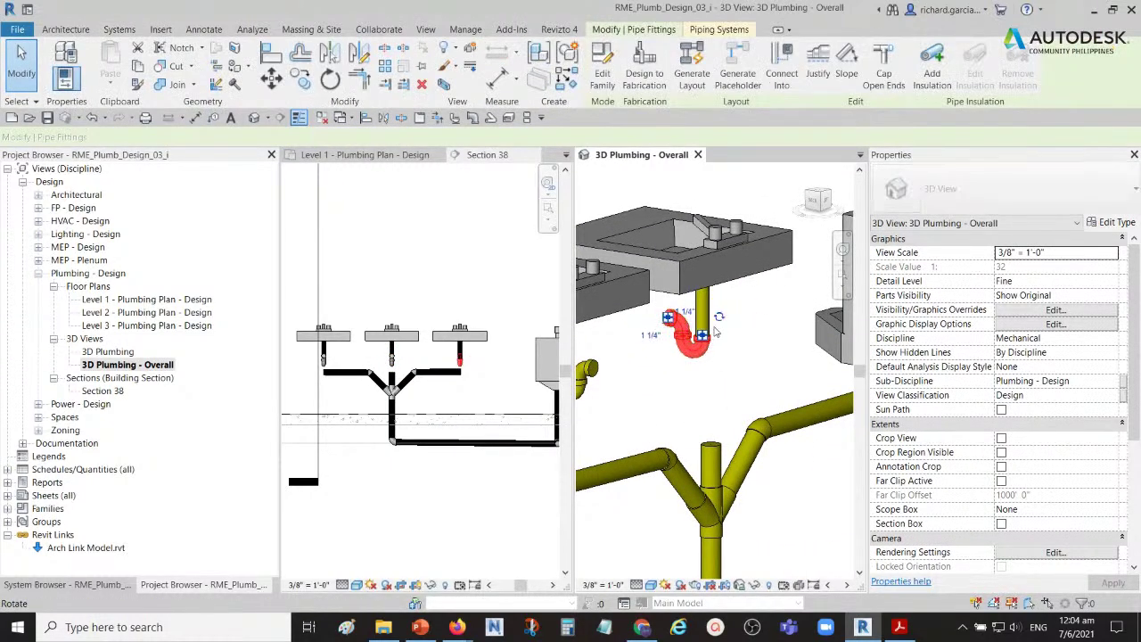
pyautogui.click(715, 310)
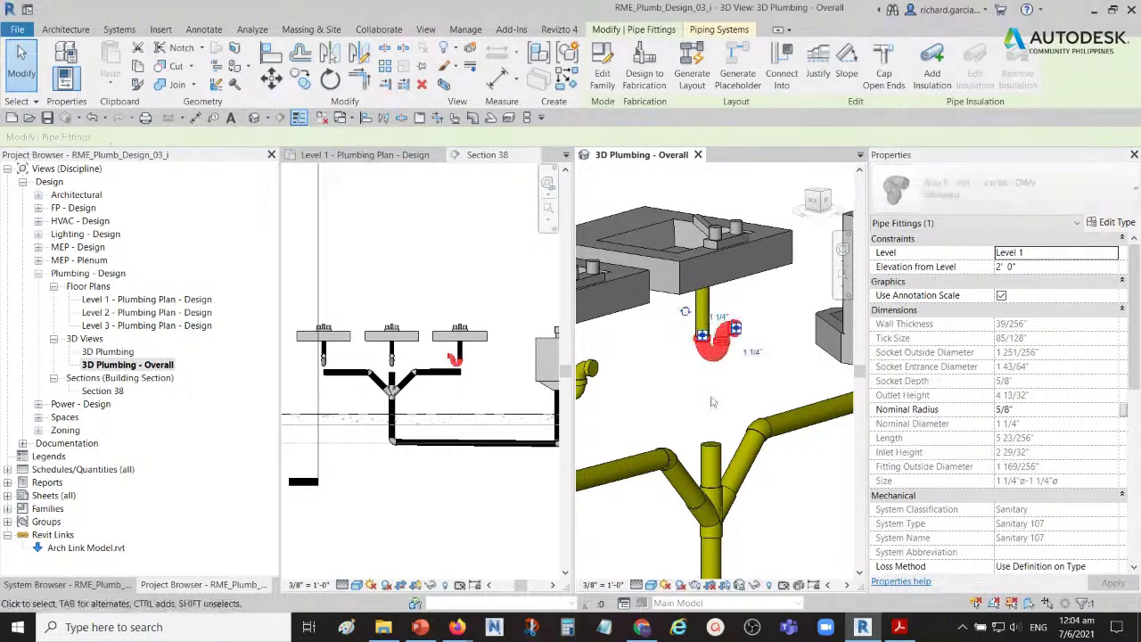
pyautogui.click(701, 404)
pyautogui.scroll(-3, 702, 404)
pyautogui.keyDown('shift'); pyautogui.moveTo(701, 404); pyautogui.dragTo(702, 424, button='middle'); pyautogui.keyUp('shift')
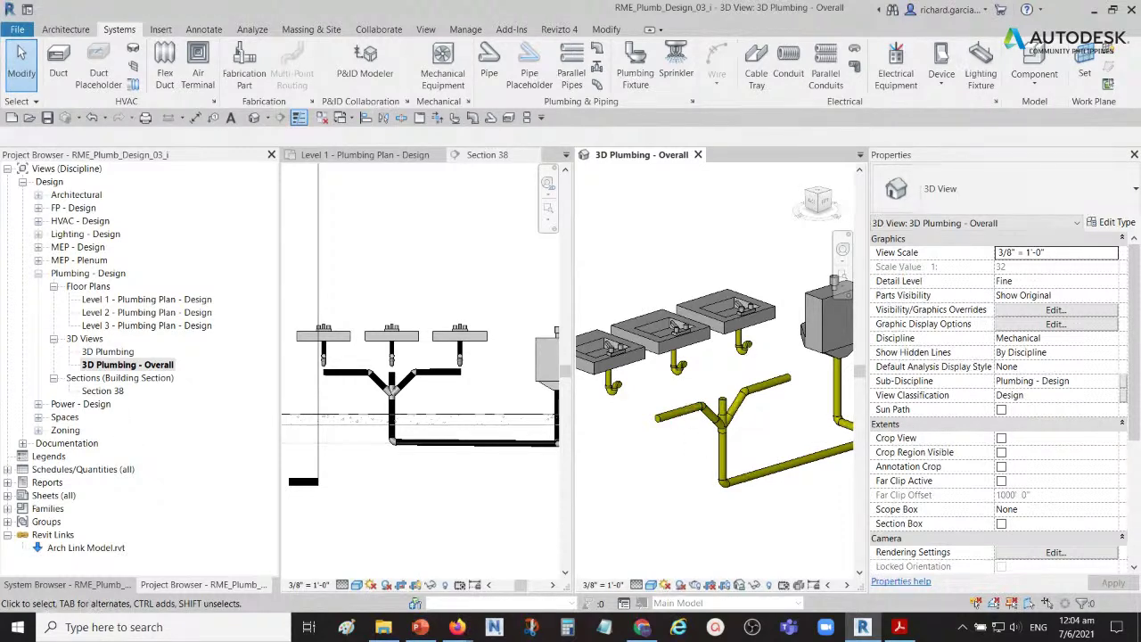
pyautogui.scroll(5, 660, 455)
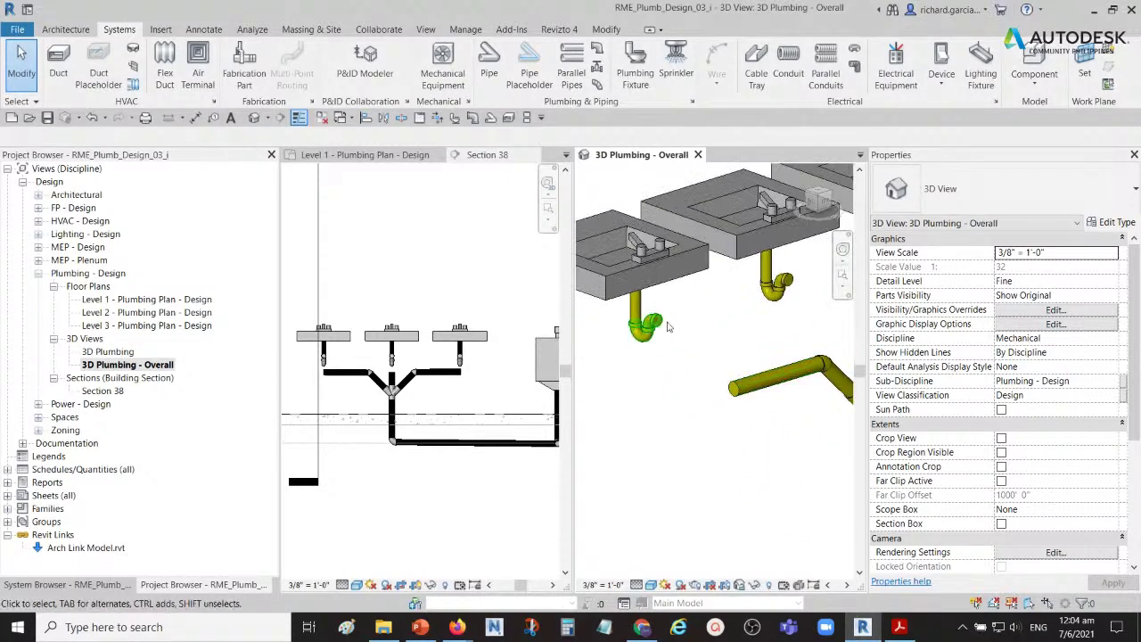
pyautogui.keyDown('shift'); pyautogui.moveTo(721, 367); pyautogui.dragTo(664, 376, button='middle'); pyautogui.keyUp('shift')
pyautogui.click(661, 376)
pyautogui.rightClick(661, 375)
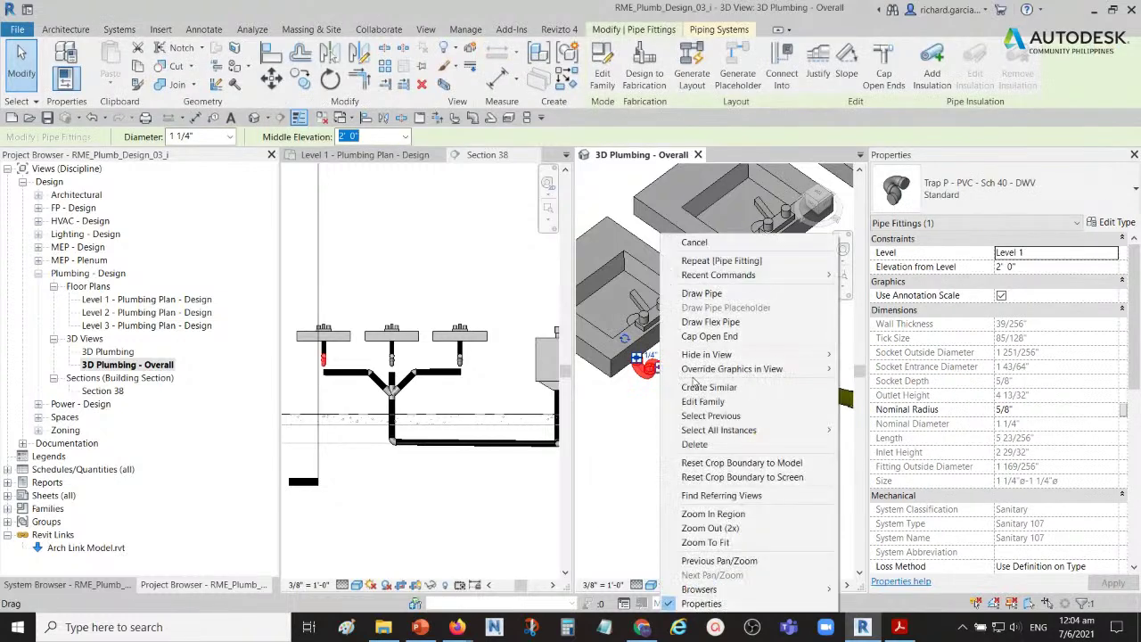
pyautogui.click(709, 294)
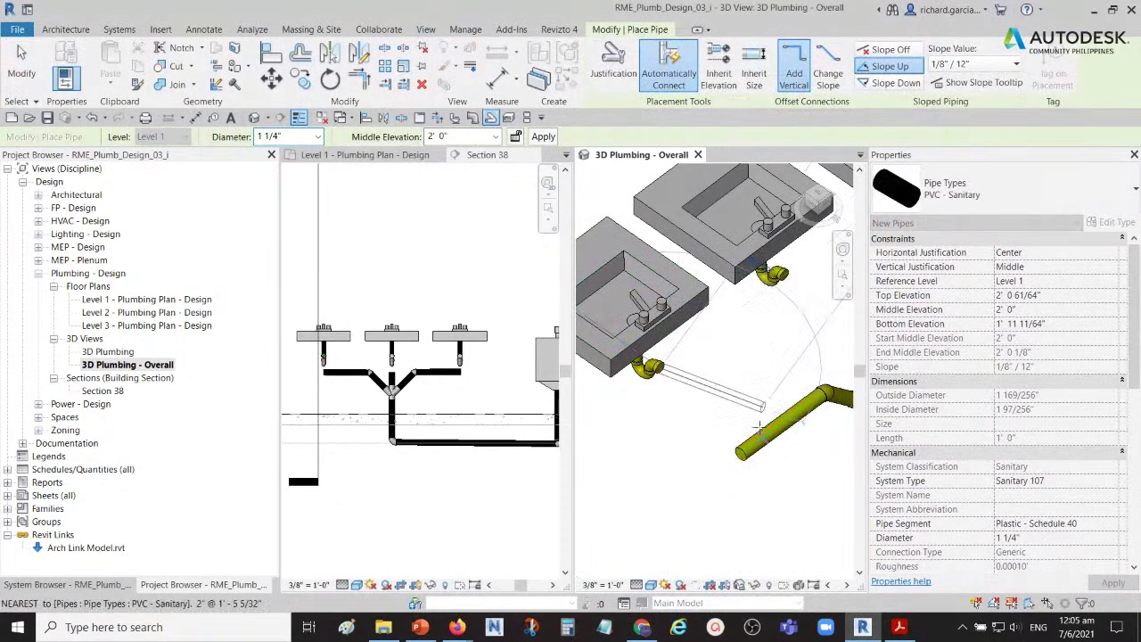
pyautogui.press('Escape')
pyautogui.press('Escape')
pyautogui.keyDown('shift'); pyautogui.moveTo(729, 400); pyautogui.dragTo(670, 387, button='middle'); pyautogui.keyUp('shift')
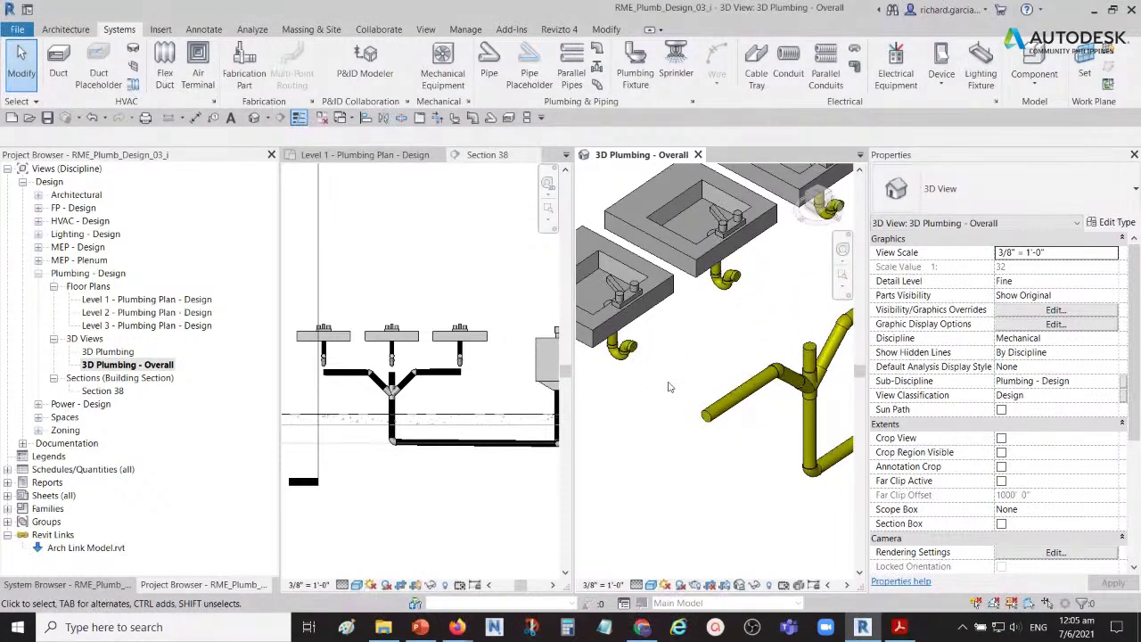
pyautogui.scroll(3, 624, 376)
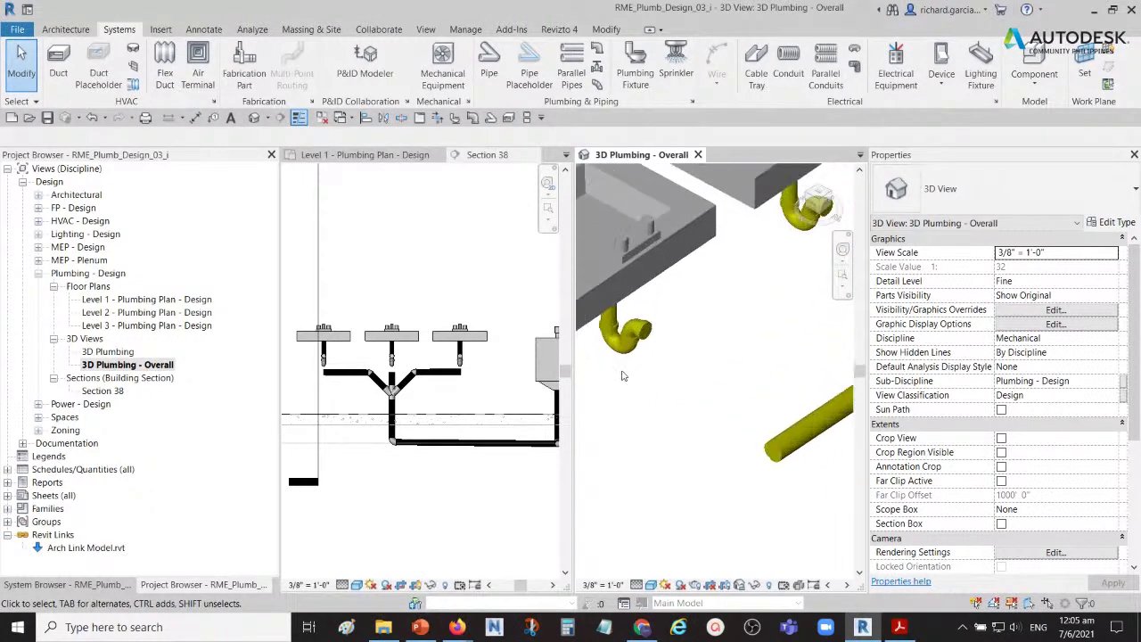
pyautogui.click(644, 345)
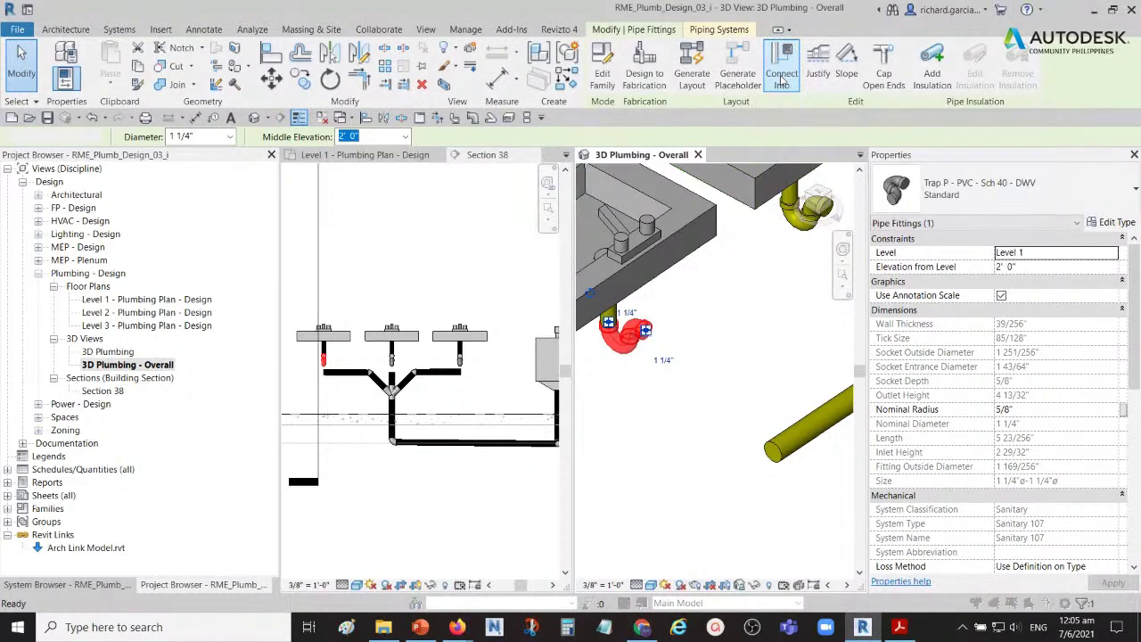
# - Connect the first lavatory P-trap into the drain pipe below it
pyautogui.press('Escape')
pyautogui.scroll(-2, 755, 319)
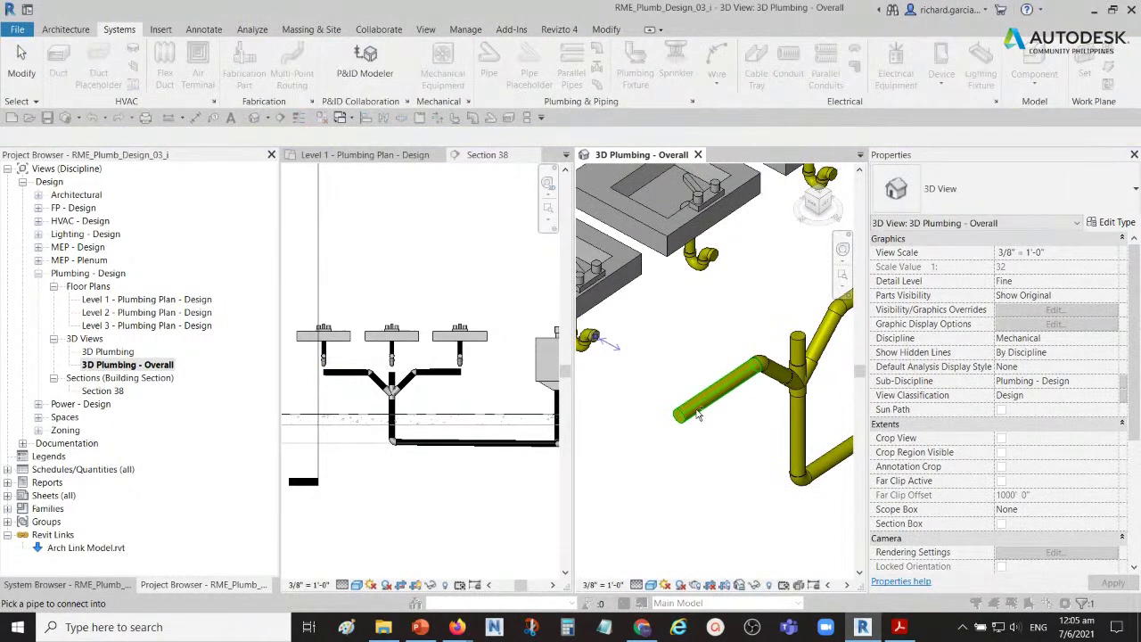
pyautogui.click(700, 414)
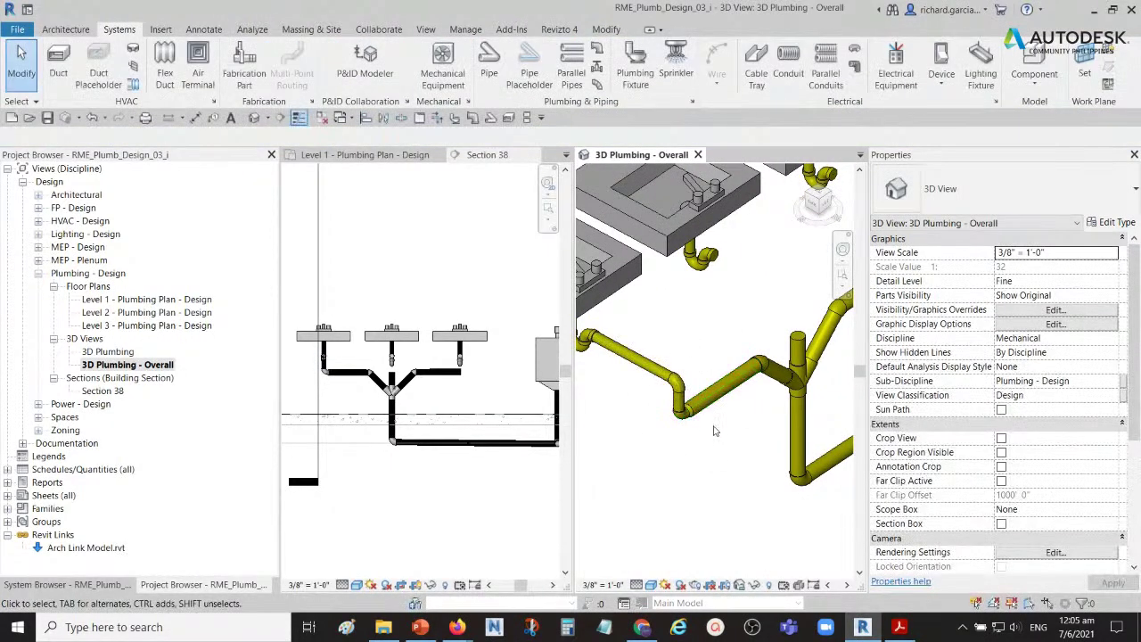
pyautogui.keyDown('shift'); pyautogui.moveTo(745, 427); pyautogui.dragTo(690, 339, button='middle'); pyautogui.keyUp('shift')
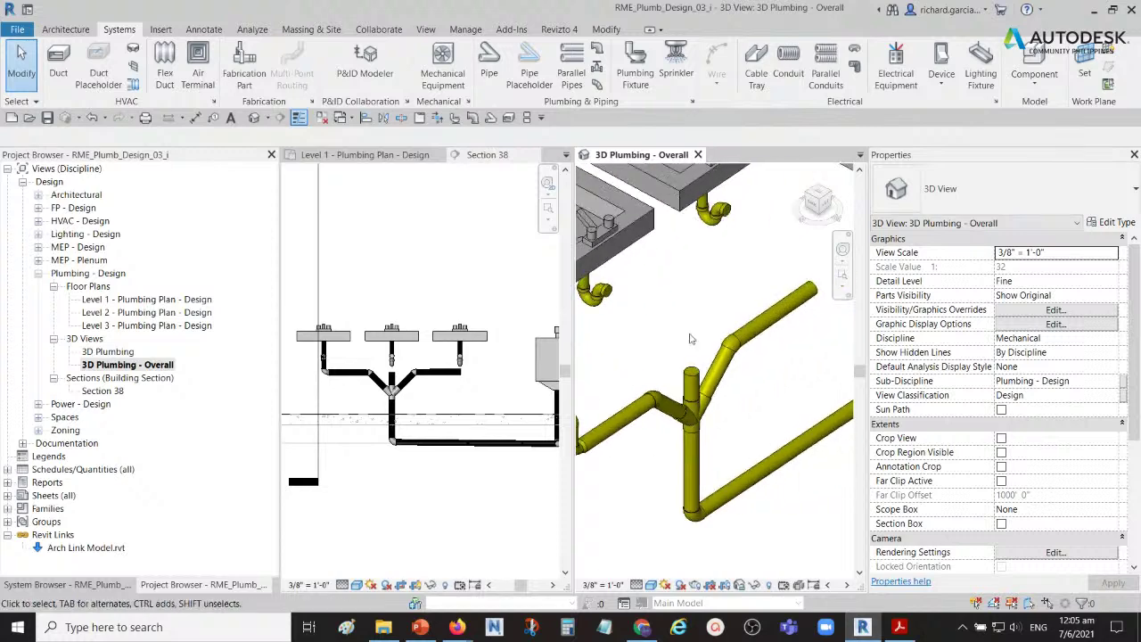
# - Connect the next lavatory's P-trap into its nearby drain pipe with Connect Into
pyautogui.click(609, 301)
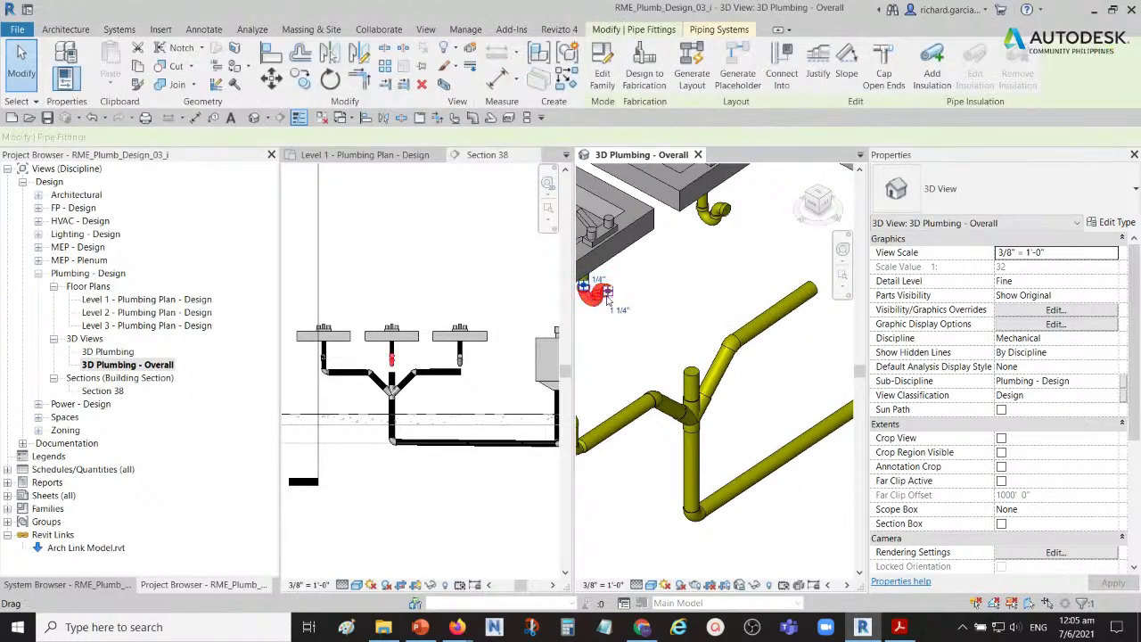
pyautogui.scroll(-3, 607, 297)
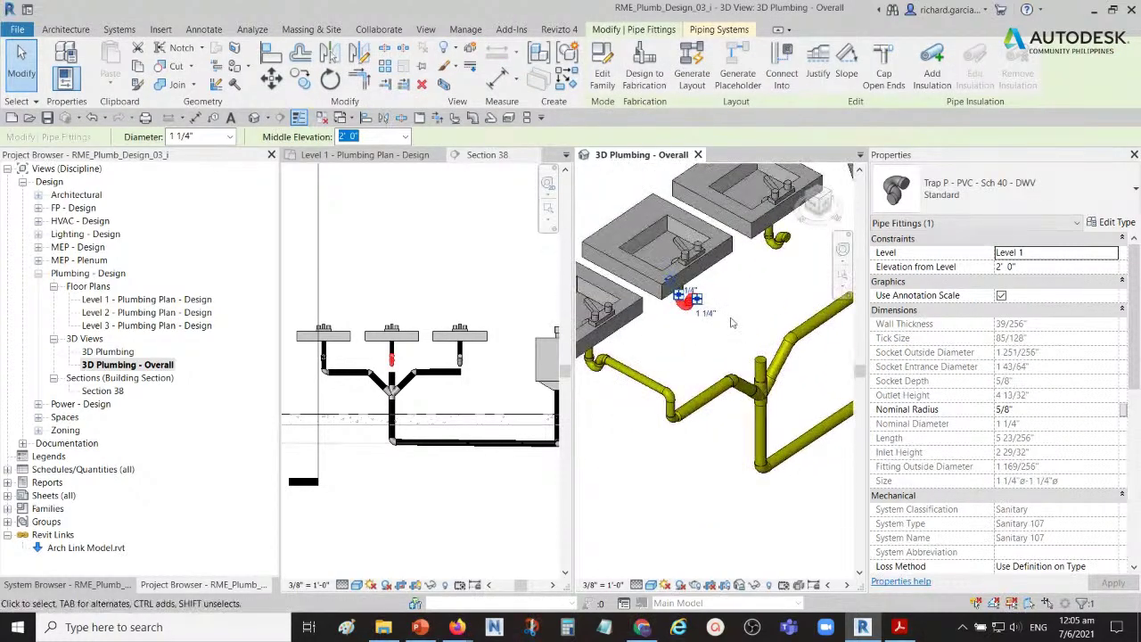
pyautogui.click(782, 73)
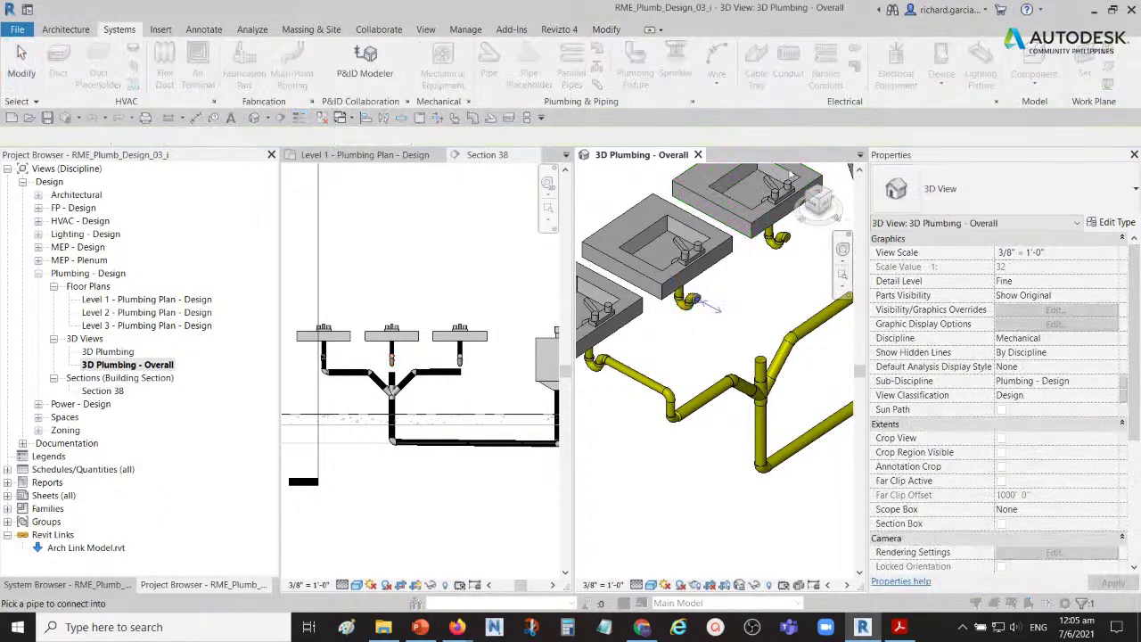
pyautogui.click(764, 360)
pyautogui.moveTo(706, 328); pyautogui.dragTo(710, 287, button='middle')
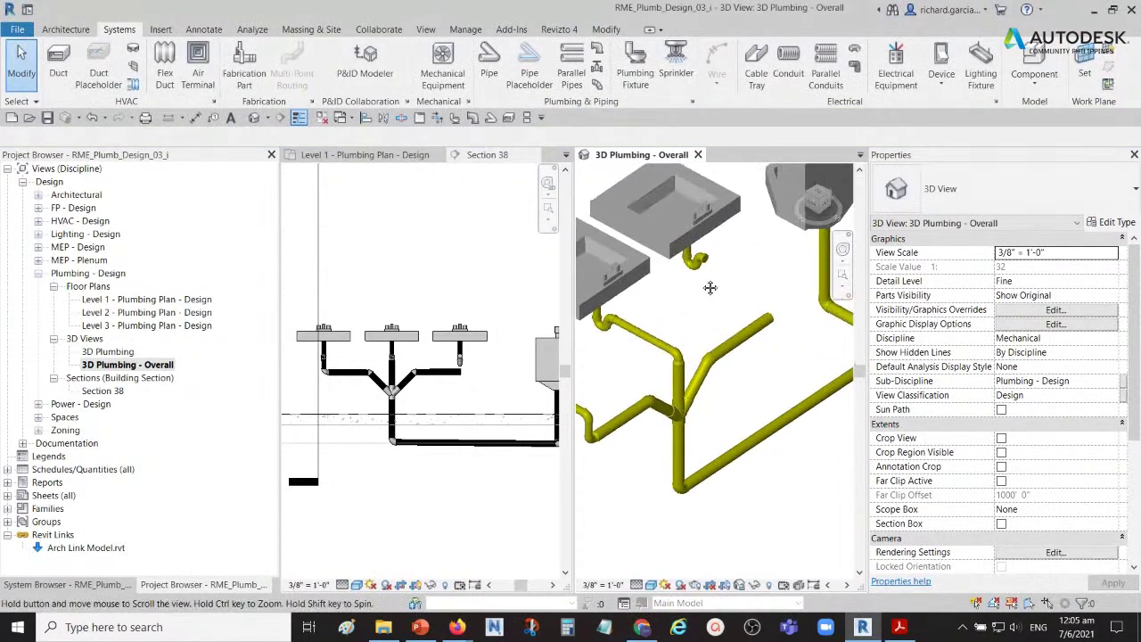
# - Connect the remaining trap fitting into its drain pipe, dismissing the save reminder
pyautogui.click(705, 260)
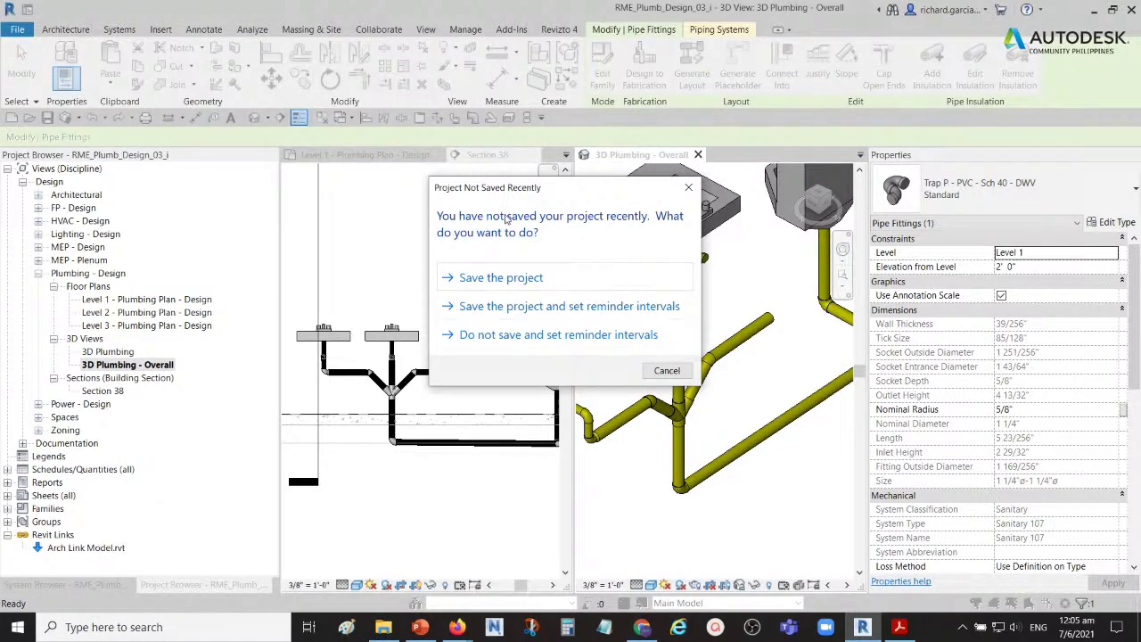
pyautogui.click(666, 371)
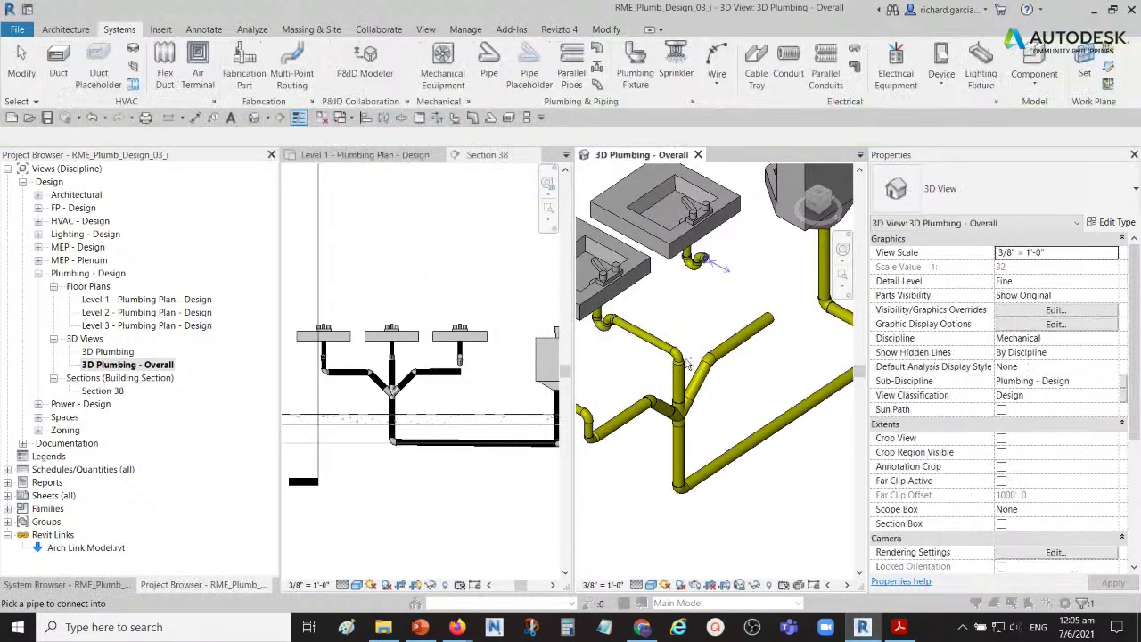
pyautogui.click(768, 320)
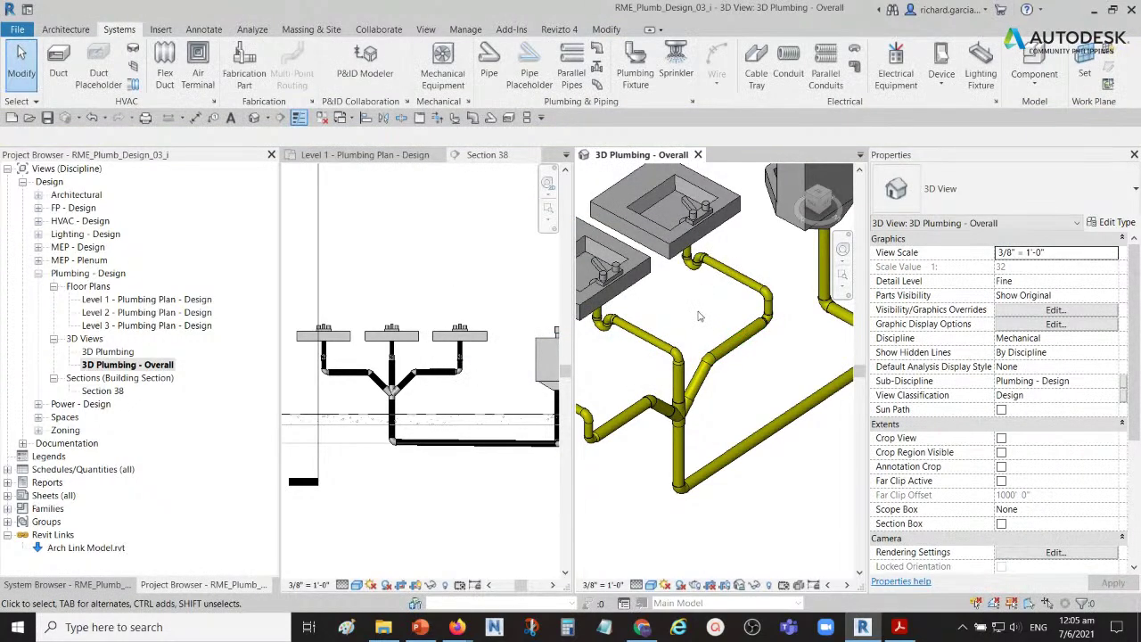
pyautogui.scroll(-2, 700, 316)
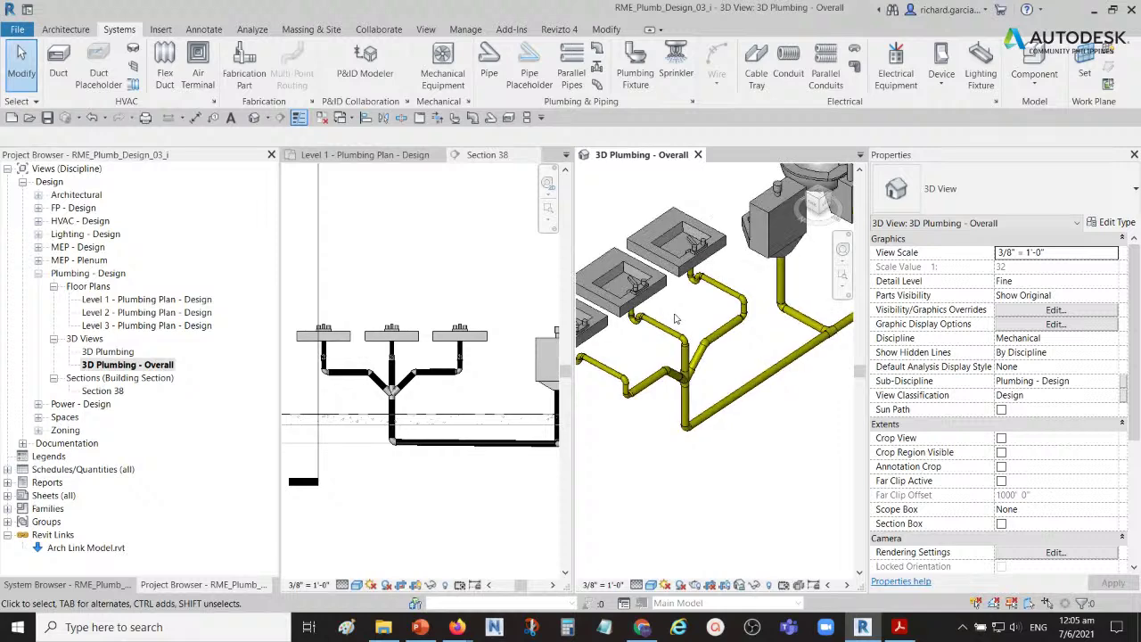
pyautogui.click(18, 30)
pyautogui.click(227, 405)
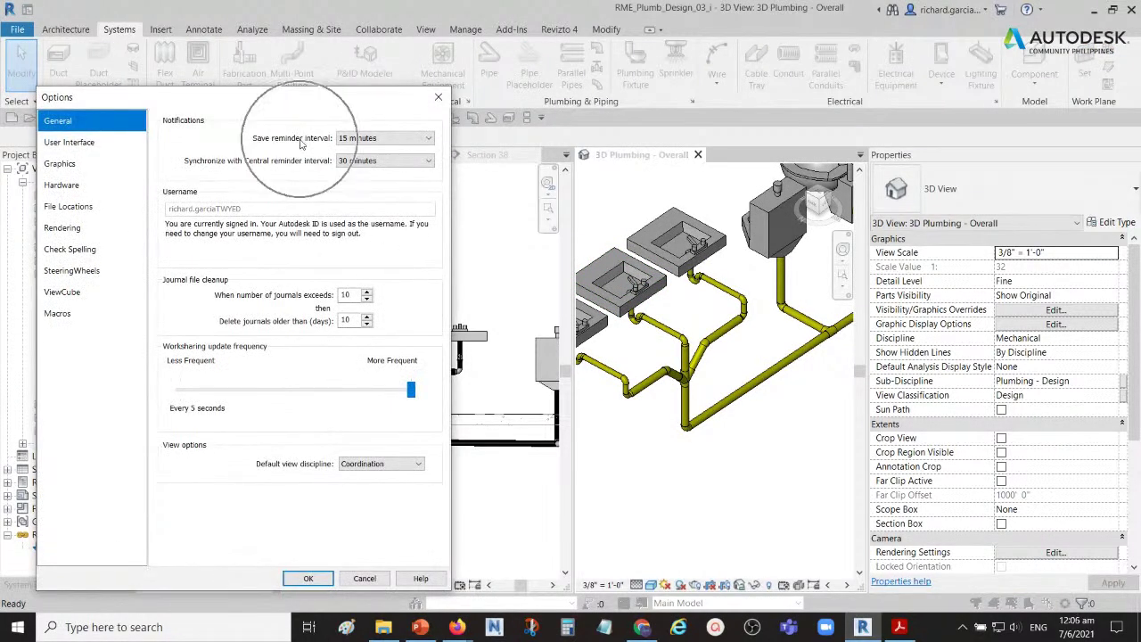
pyautogui.click(363, 138)
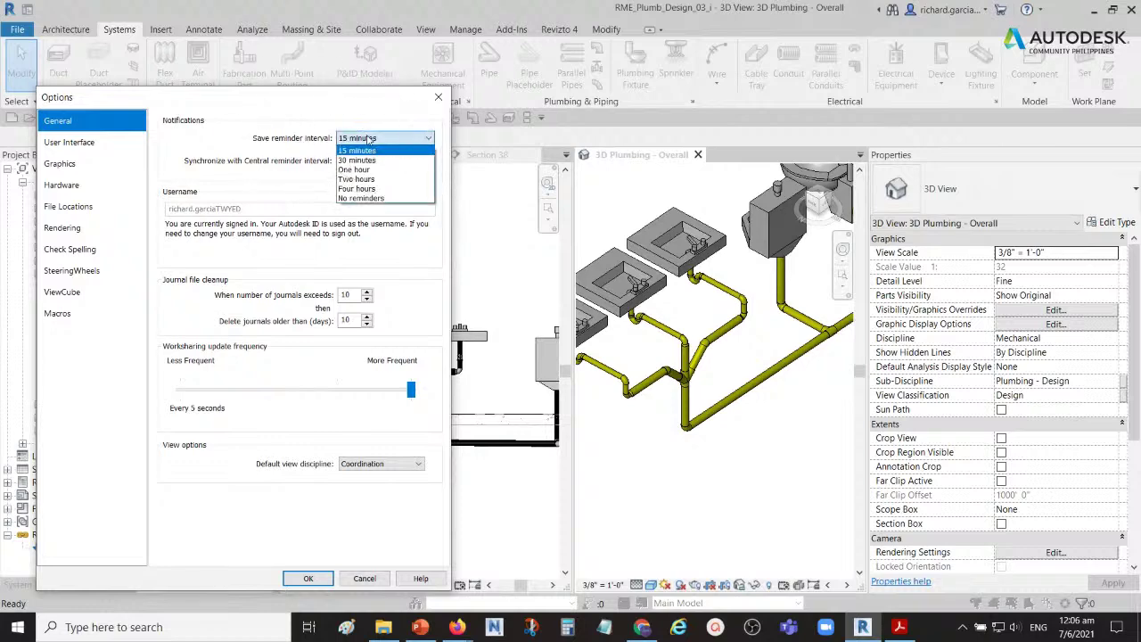
pyautogui.click(368, 140)
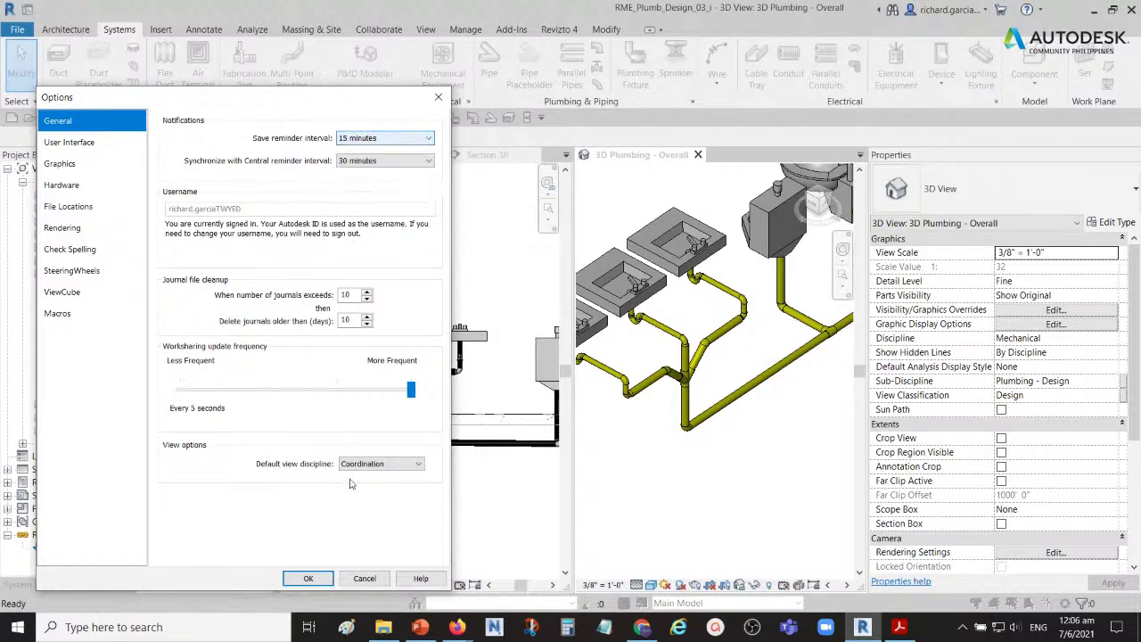
pyautogui.click(365, 578)
pyautogui.keyDown('shift'); pyautogui.moveTo(768, 415); pyautogui.dragTo(721, 395, button='middle'); pyautogui.keyUp('shift')
pyautogui.scroll(5, 758, 405)
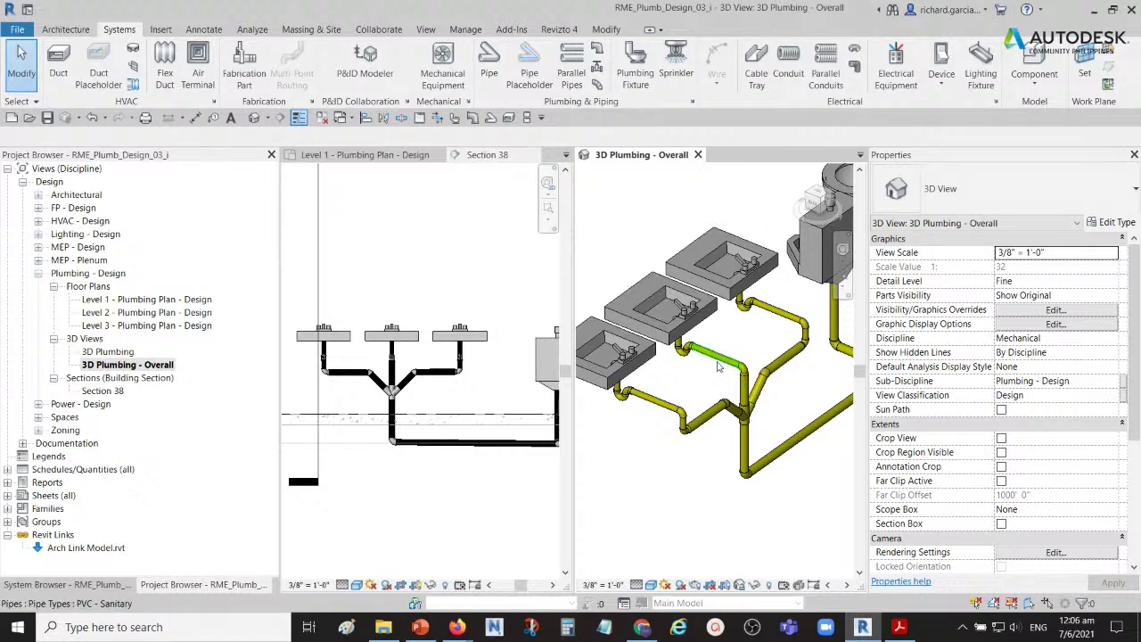
# - Select the three horizontal lavatory trap-arm pipes
pyautogui.scroll(2, 681, 399)
pyautogui.moveTo(684, 398)
pyautogui.keyDown('shift'); pyautogui.mouseDown(button='middle')
pyautogui.moveTo(673, 389)
pyautogui.moveTo(710, 370)
pyautogui.moveTo(724, 346)
pyautogui.moveTo(688, 376)
pyautogui.mouseUp(button='middle'); pyautogui.keyUp('shift')
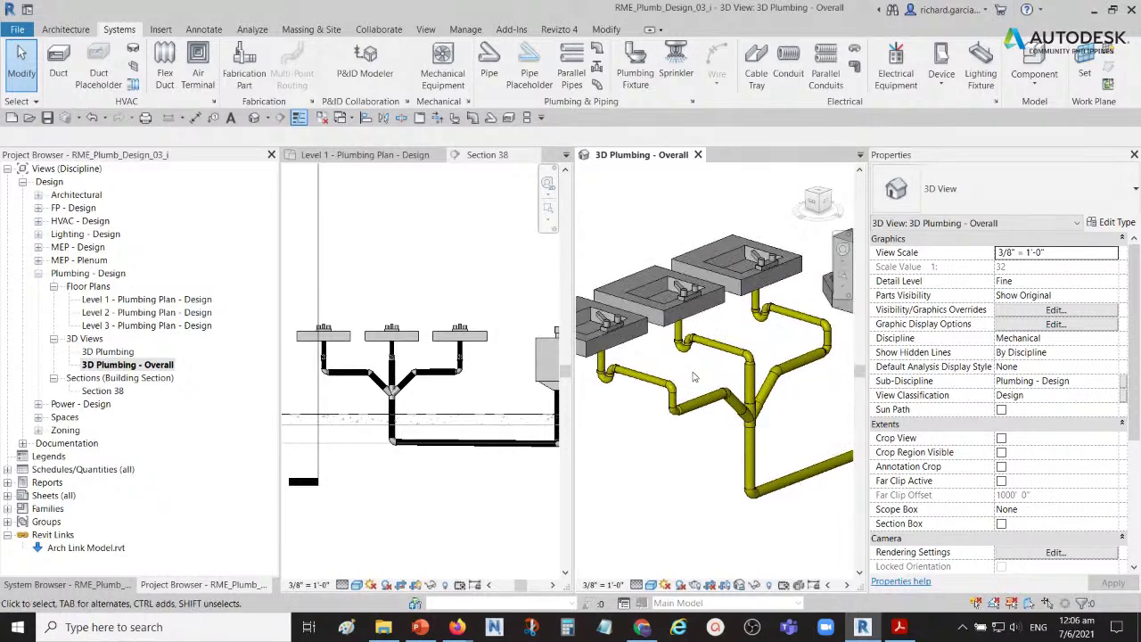
pyautogui.click(661, 378)
pyautogui.keyDown('shift'); pyautogui.moveTo(661, 378); pyautogui.dragTo(759, 346, button='middle'); pyautogui.keyUp('shift')
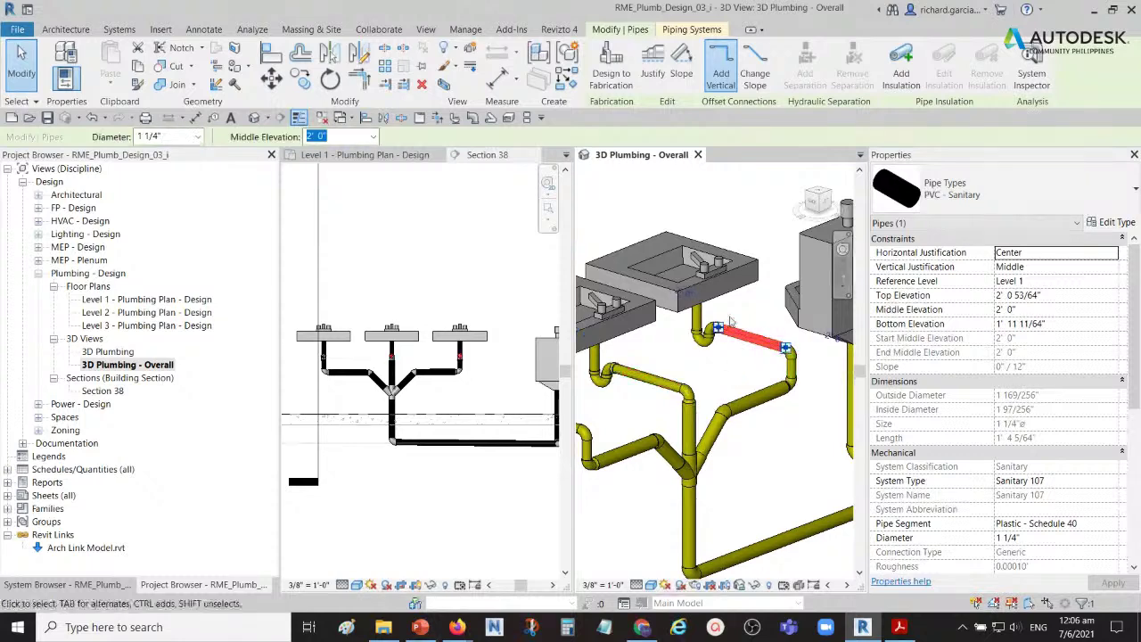
pyautogui.click(740, 375)
pyautogui.keyDown('shift'); pyautogui.moveTo(740, 374); pyautogui.dragTo(664, 386, button='middle'); pyautogui.keyUp('shift')
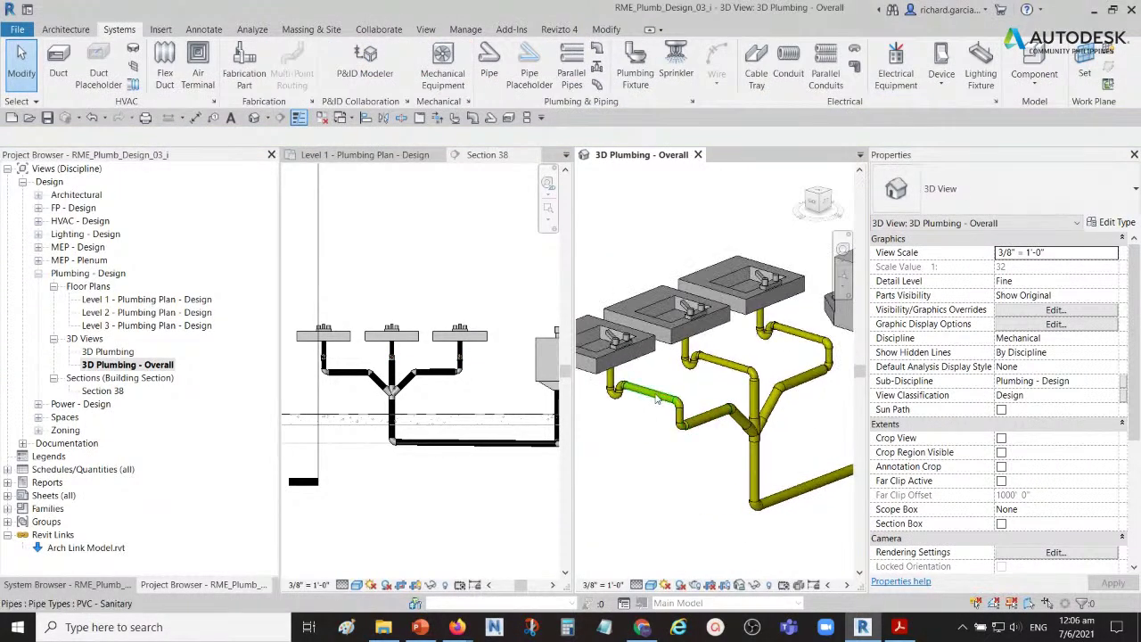
pyautogui.click(657, 398)
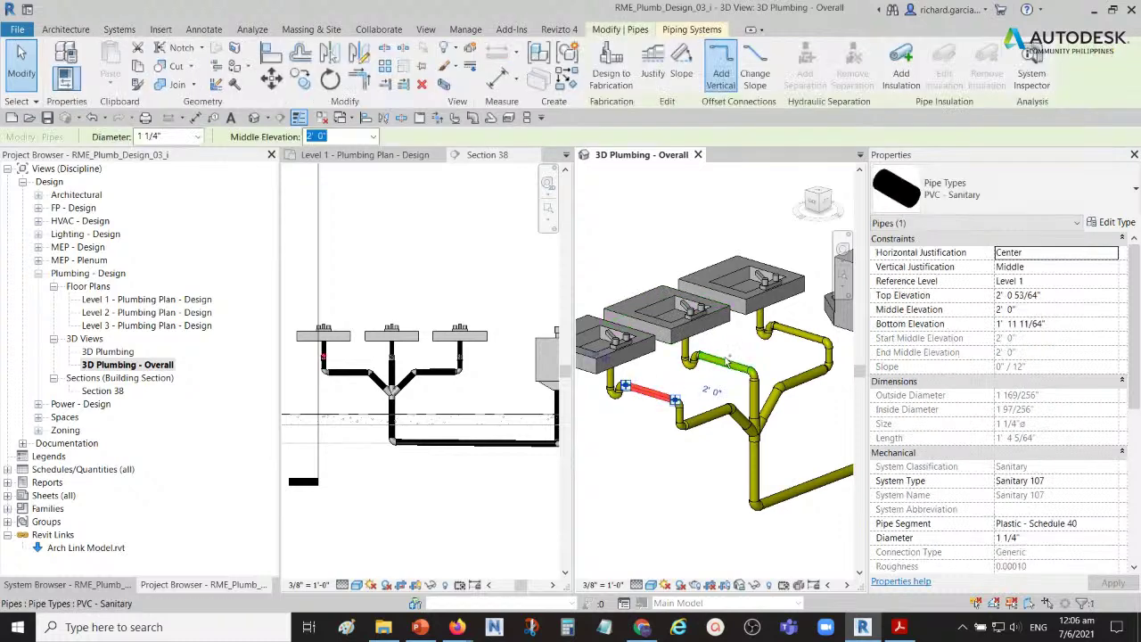
pyautogui.keyDown('ctrl'); pyautogui.click(727, 363); pyautogui.keyUp('ctrl')
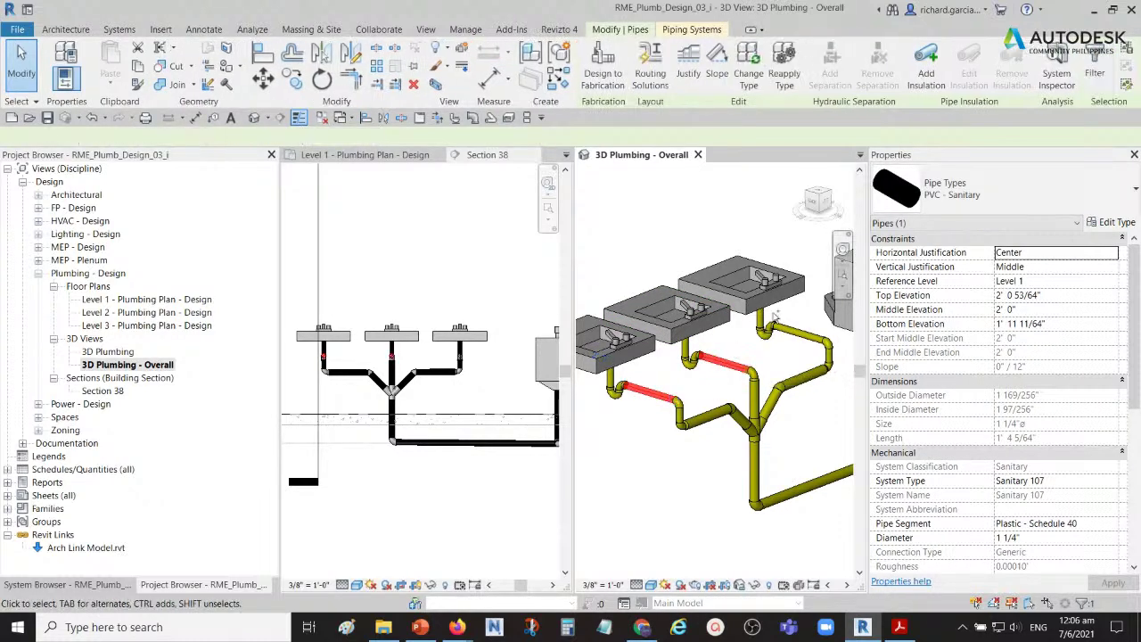
pyautogui.keyDown('ctrl'); pyautogui.click(800, 335); pyautogui.keyUp('ctrl')
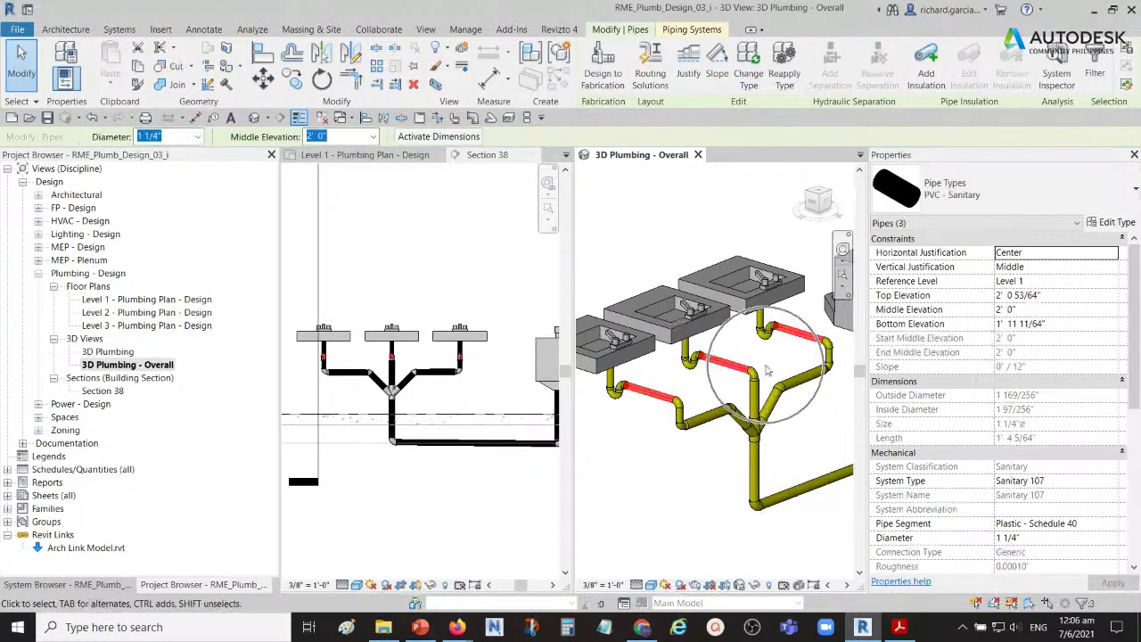
# - Apply a 1/8" / 12" slope to the selected pipes and finish
pyautogui.click(718, 77)
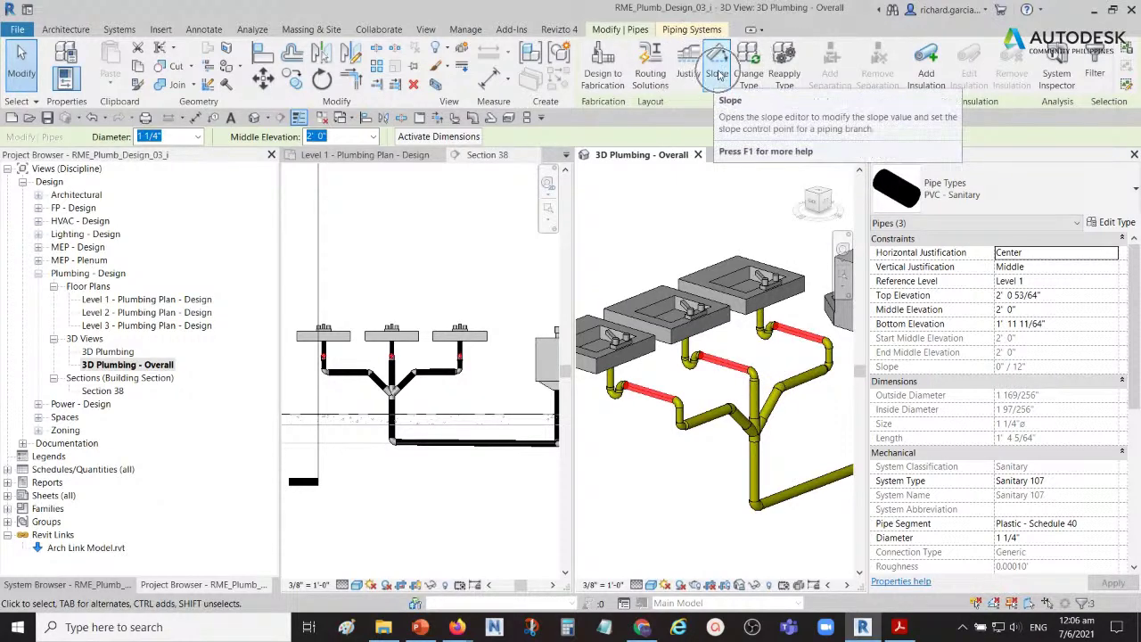
pyautogui.click(718, 75)
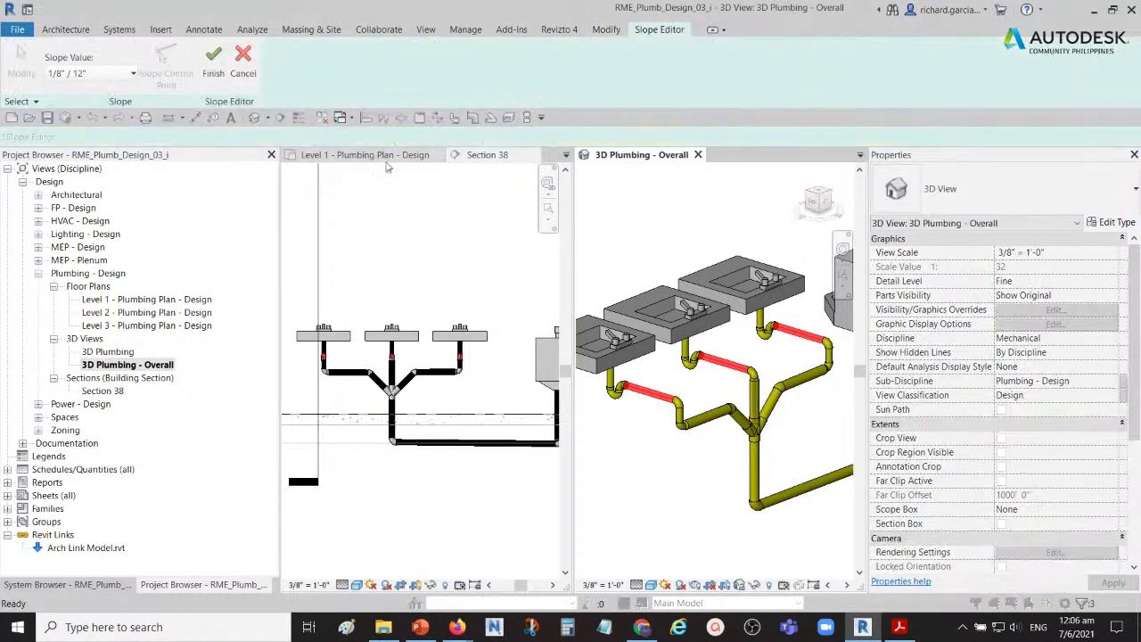
pyautogui.click(64, 80)
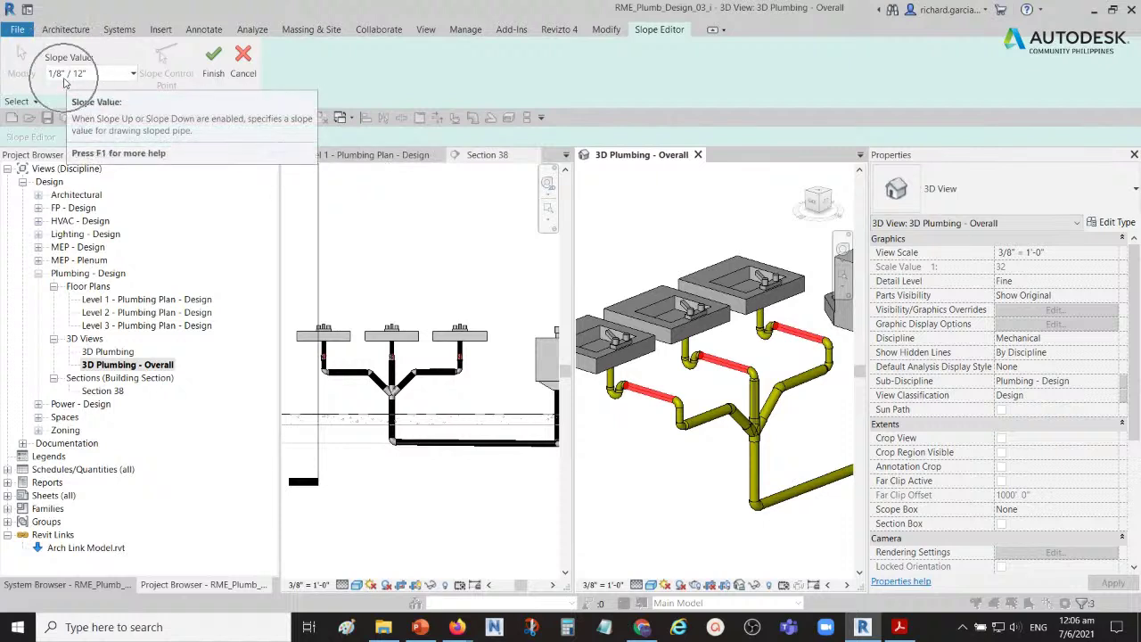
pyautogui.click(64, 80)
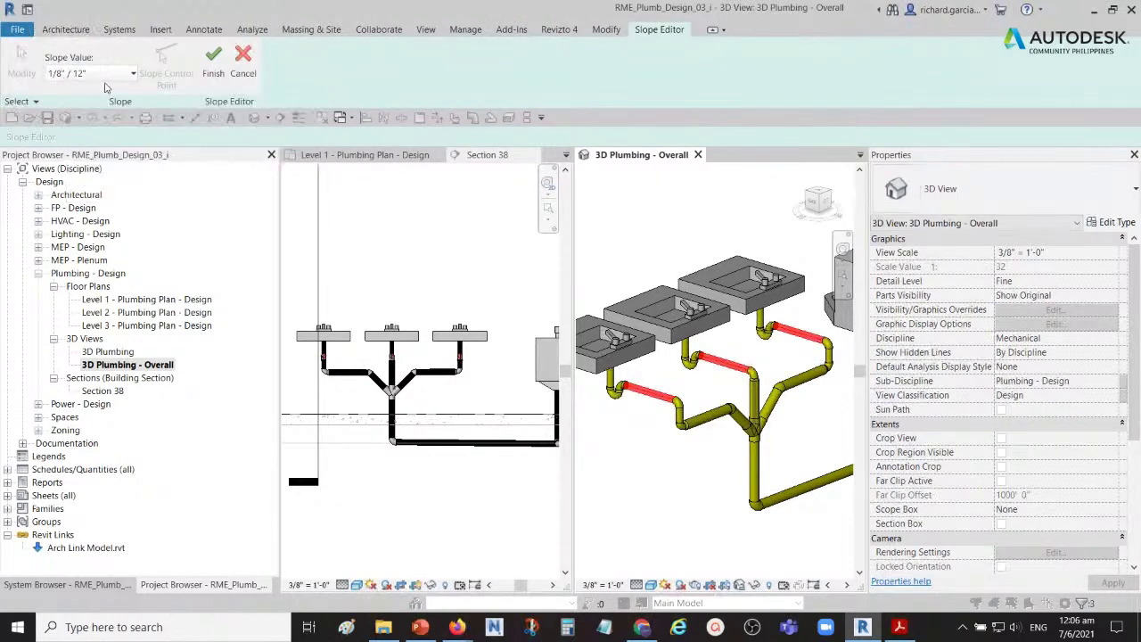
pyautogui.click(132, 74)
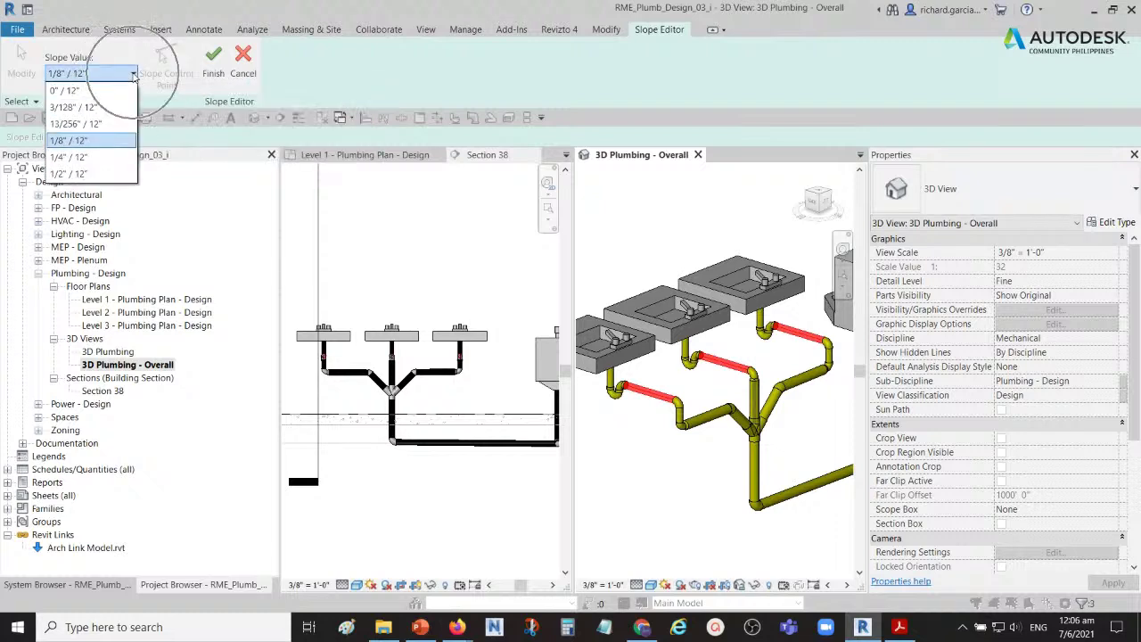
pyautogui.click(105, 140)
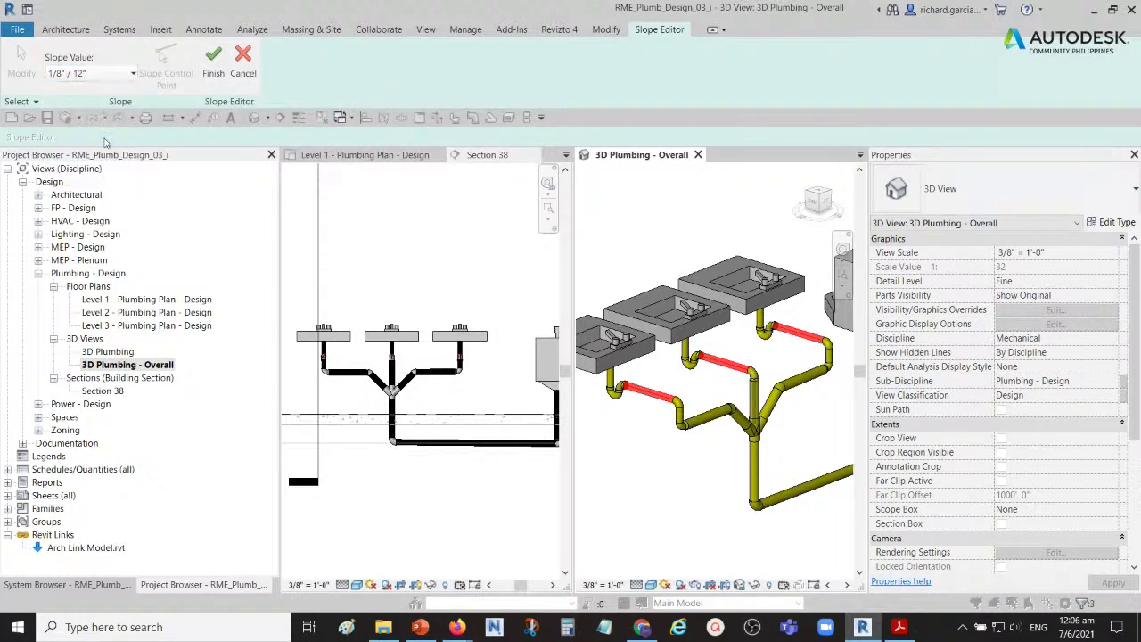
pyautogui.click(216, 64)
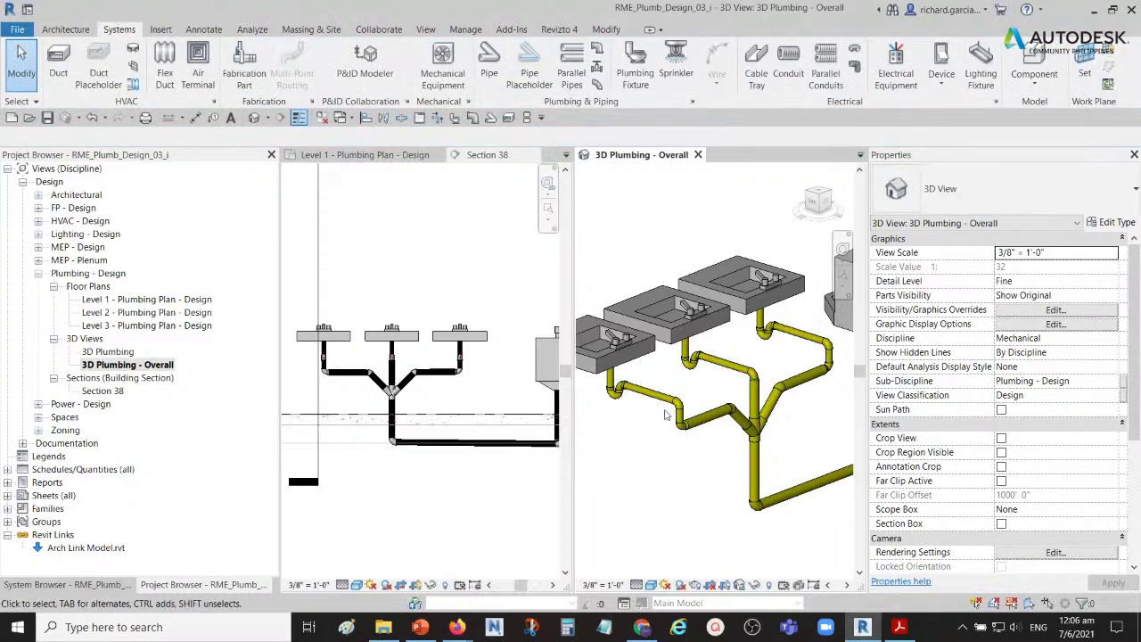
# - Check a lavatory branch pipe's new slope, then clear the selection
pyautogui.scroll(4, 638, 397)
pyautogui.click(639, 397)
pyautogui.scroll(2, 651, 384)
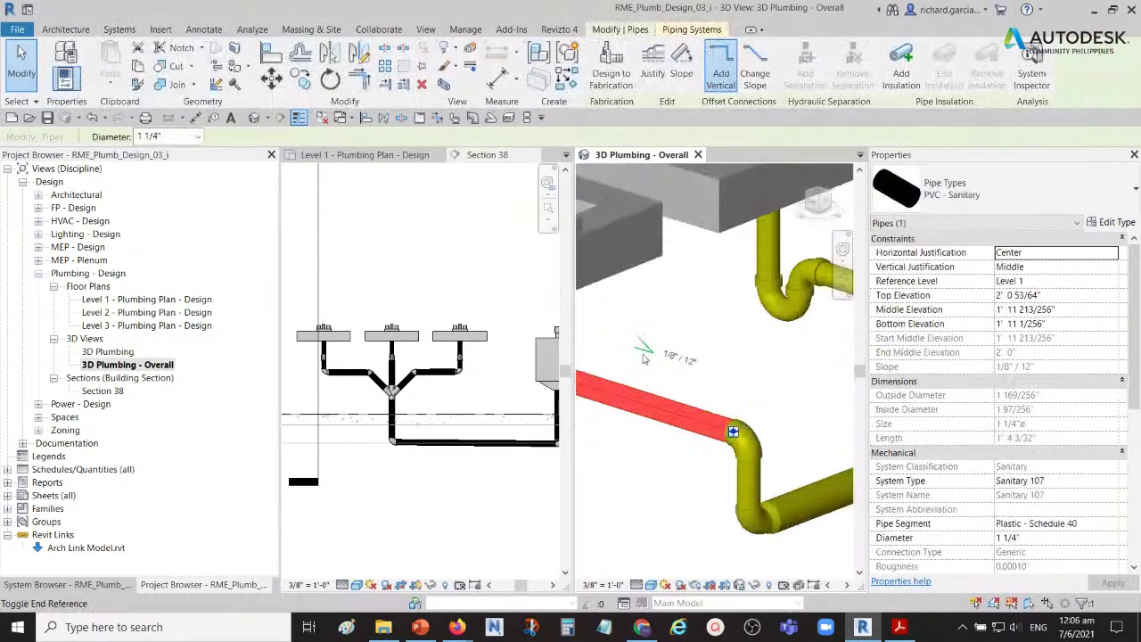
pyautogui.scroll(-3, 658, 370)
pyautogui.scroll(-4, 658, 370)
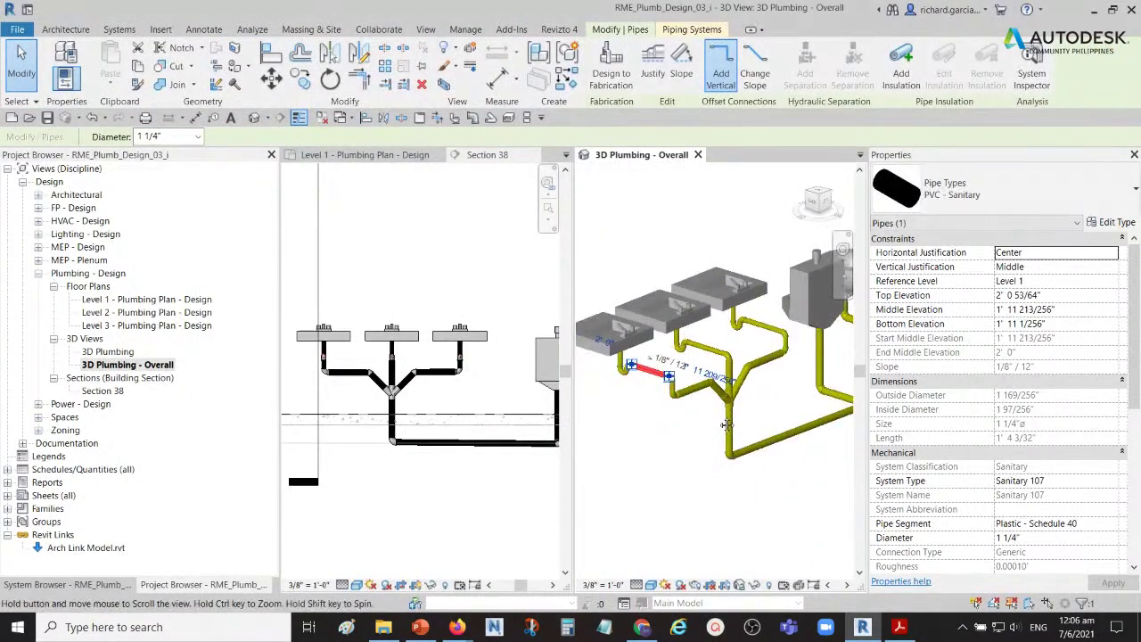
pyautogui.click(774, 426)
pyautogui.keyDown('shift'); pyautogui.moveTo(774, 426); pyautogui.dragTo(732, 419, button='middle'); pyautogui.keyUp('shift')
pyautogui.scroll(-2, 749, 423)
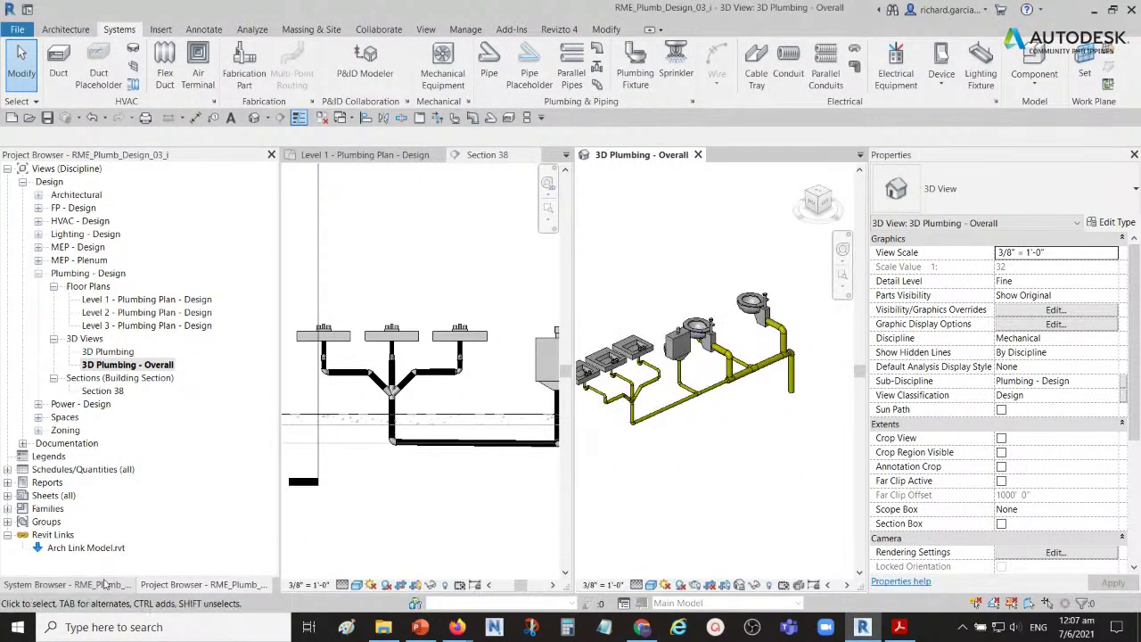
pyautogui.click(75, 585)
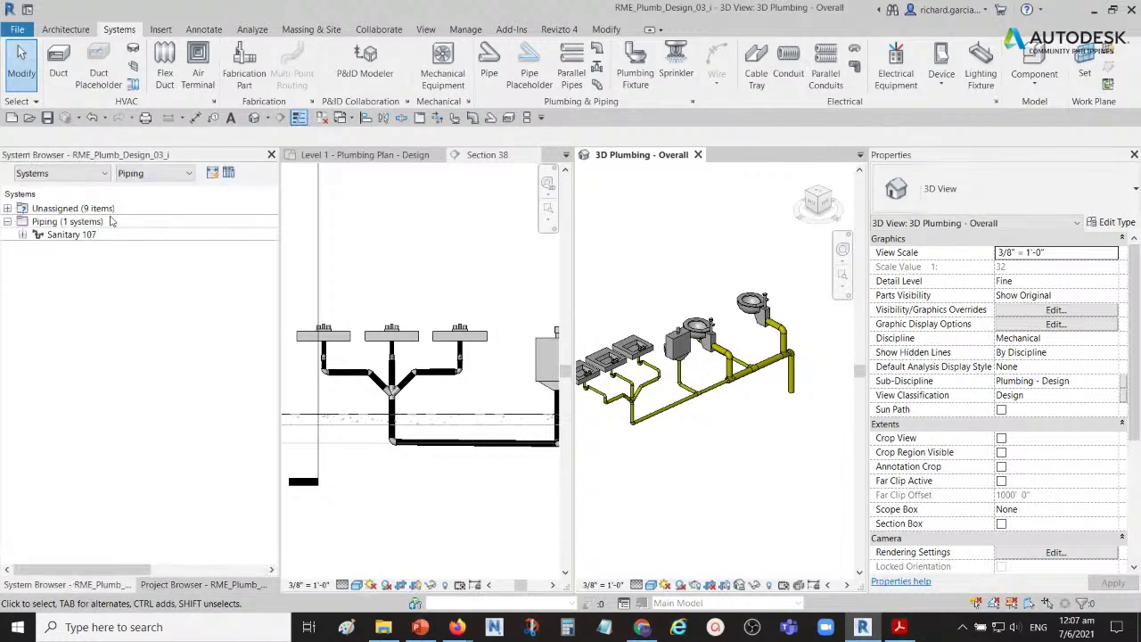
# - Expand Sanitary 107 in the System Browser and locate each of the three lavatories
pyautogui.click(22, 235)
pyautogui.click(37, 248)
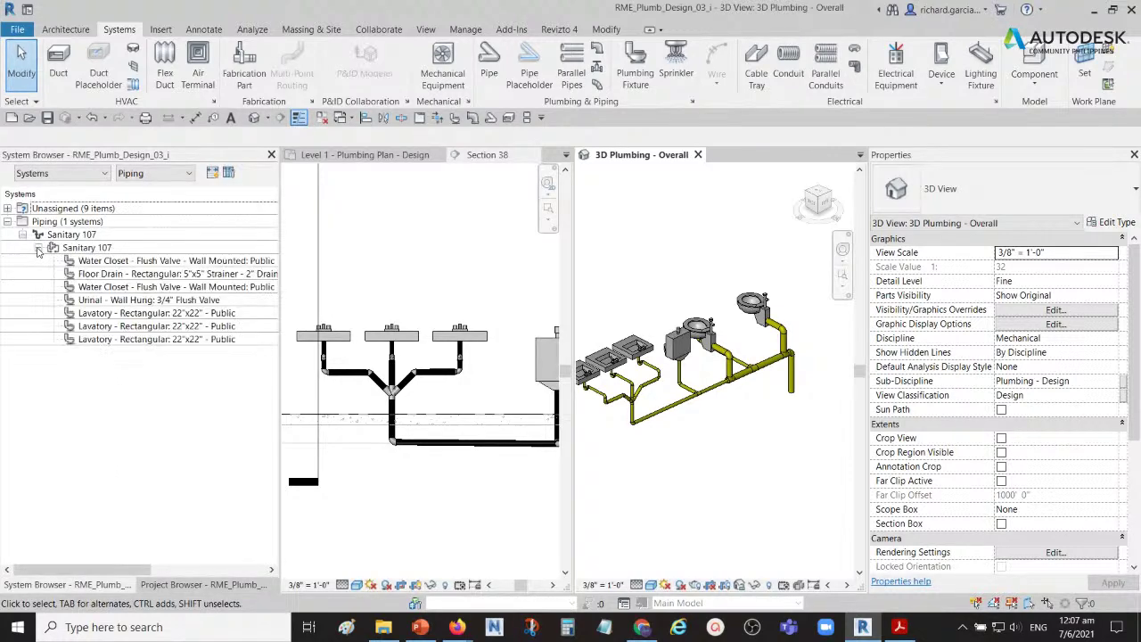
pyautogui.click(132, 313)
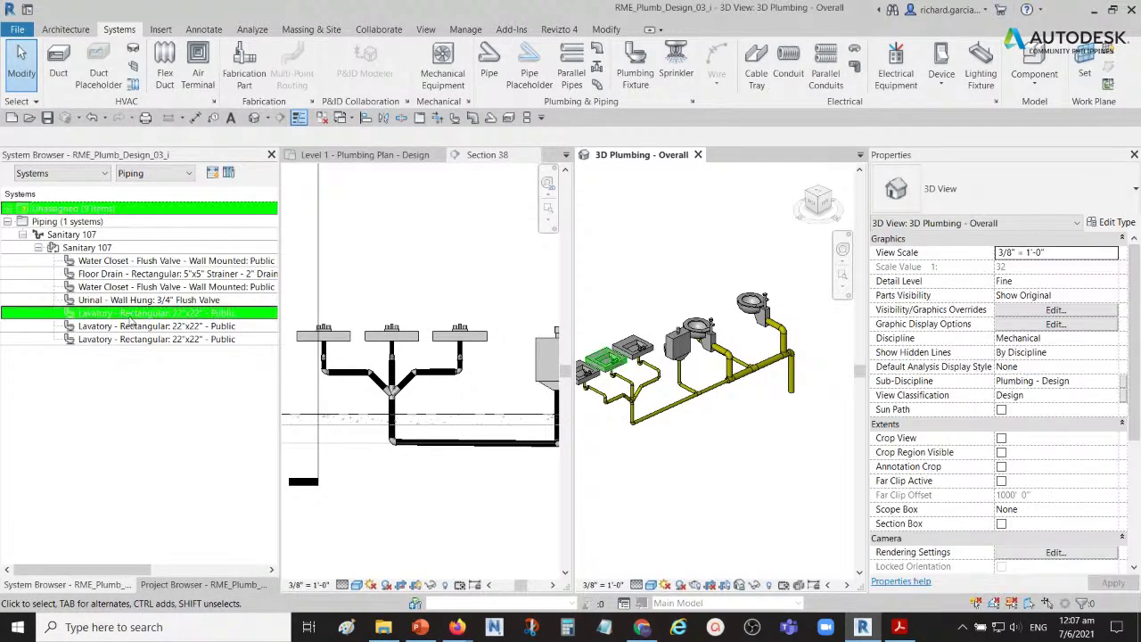
pyautogui.click(134, 326)
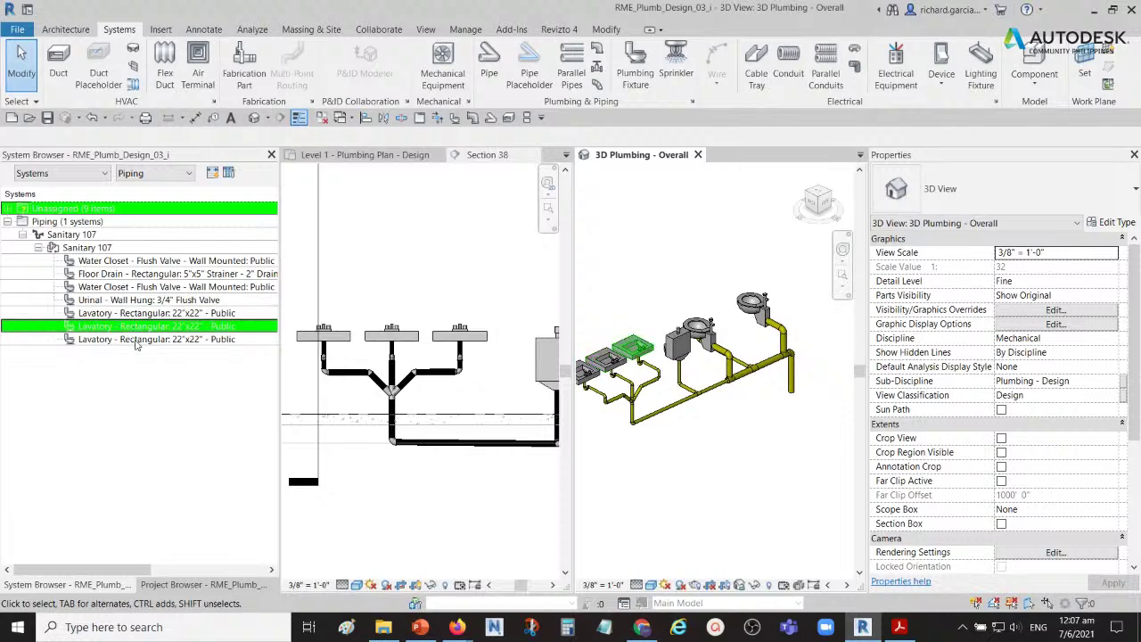
pyautogui.click(136, 340)
pyautogui.click(140, 316)
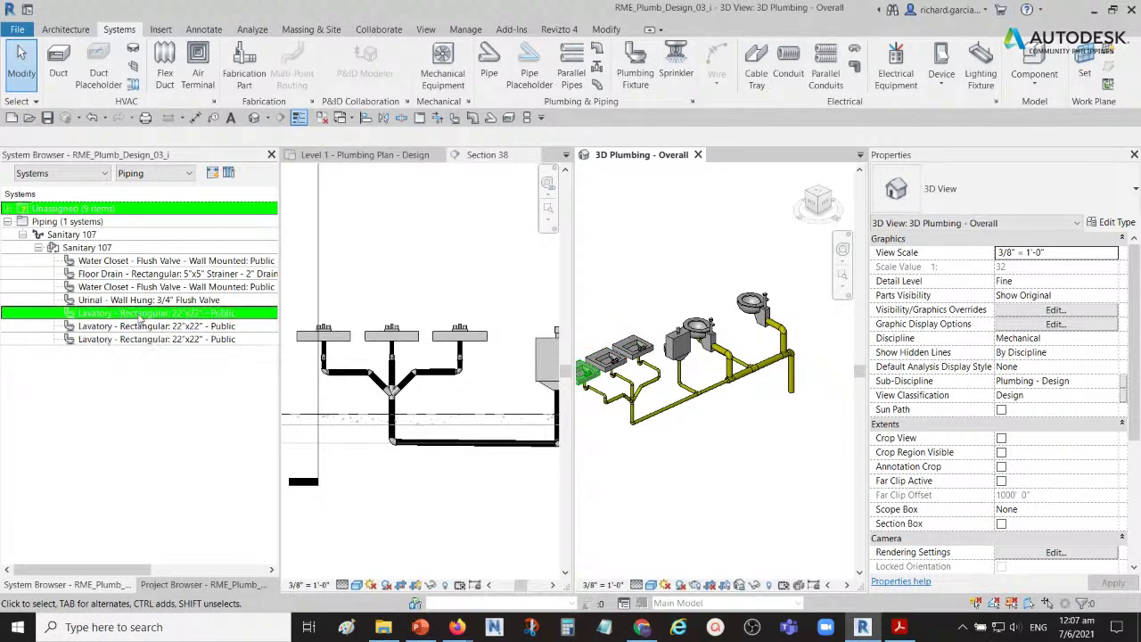
pyautogui.click(733, 483)
# - Select the elbow fitting at the base of the stack
pyautogui.keyDown('shift'); pyautogui.moveTo(749, 482); pyautogui.dragTo(682, 463, button='middle'); pyautogui.keyUp('shift')
pyautogui.scroll(6, 740, 392)
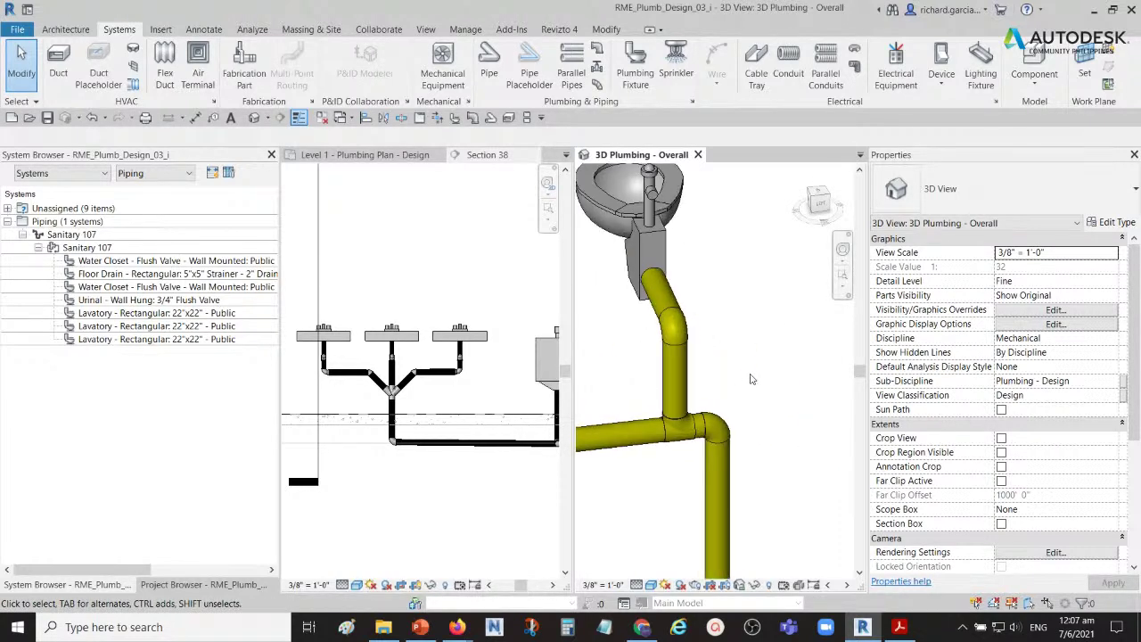
pyautogui.scroll(-6, 718, 428)
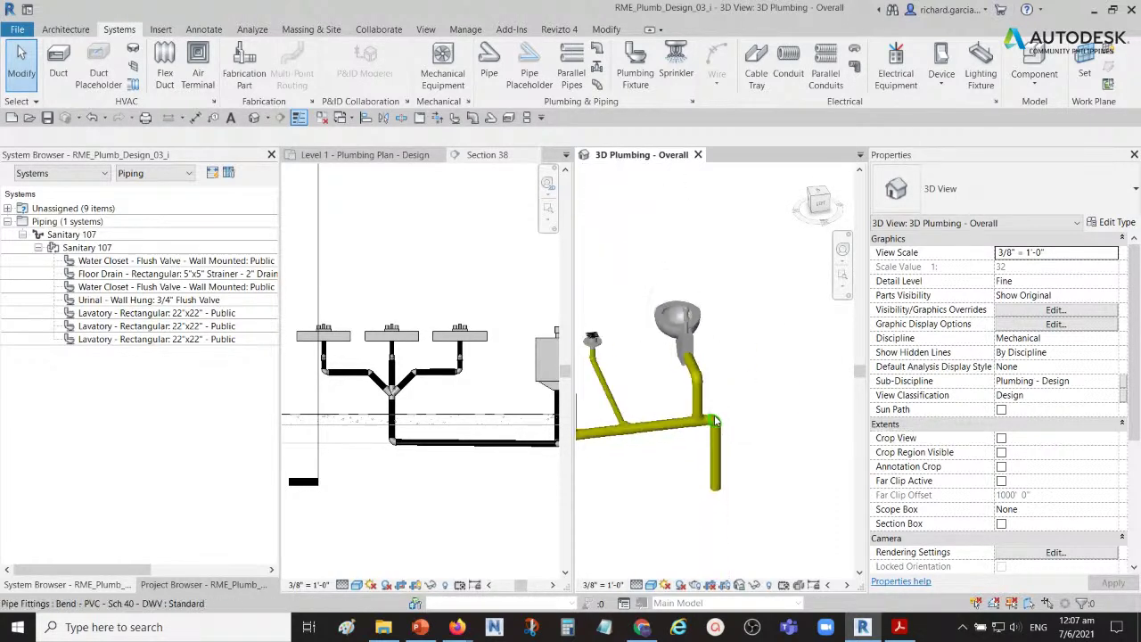
pyautogui.scroll(-3, 727, 448)
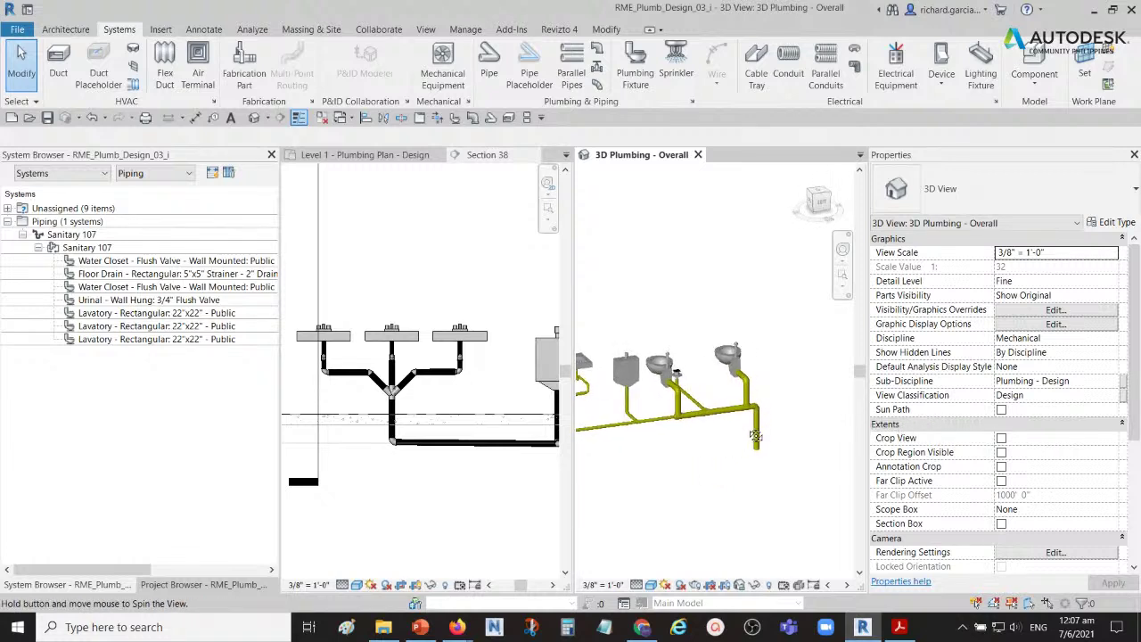
pyautogui.scroll(-2, 721, 450)
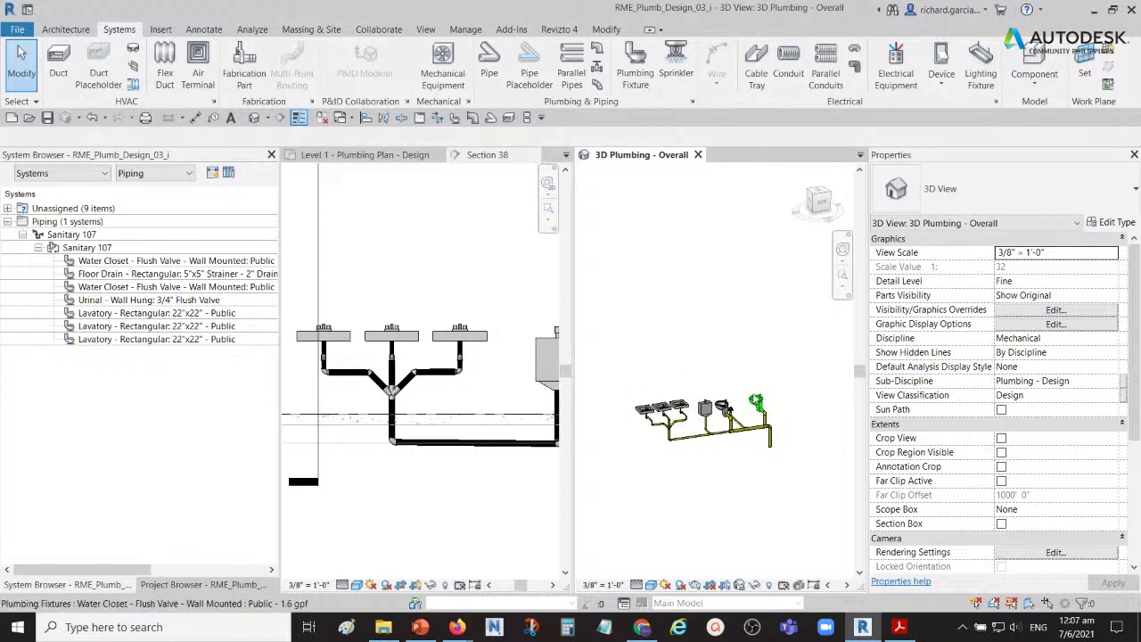
pyautogui.scroll(3, 646, 417)
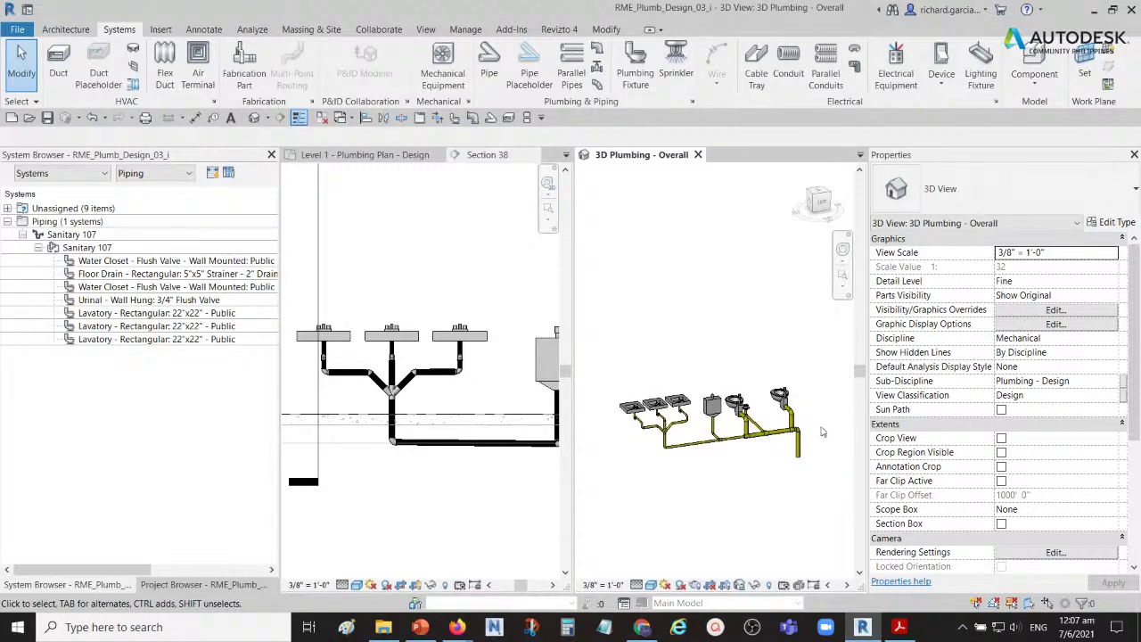
pyautogui.scroll(5, 823, 431)
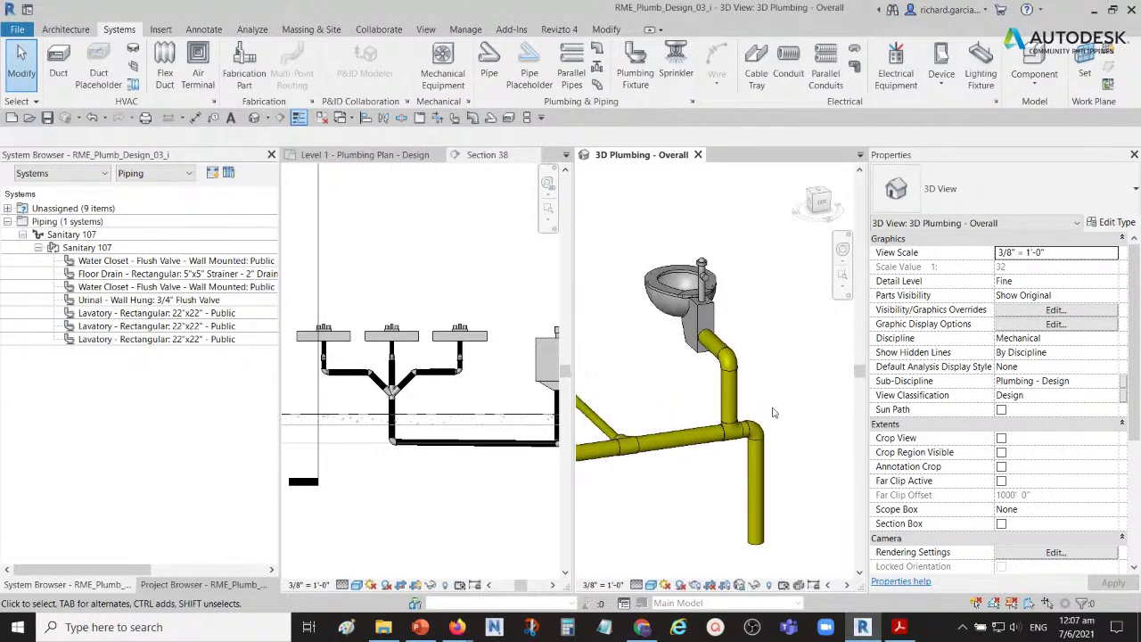
pyautogui.click(762, 417)
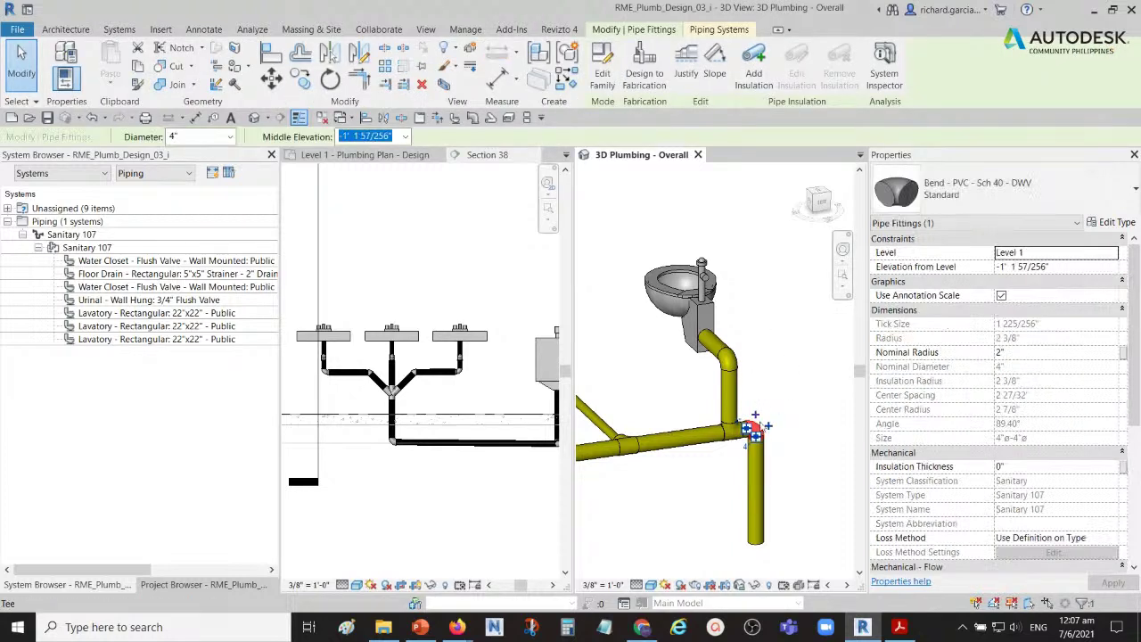
# - Upgrade the stack-base elbow to a 4" Tee Sanitary - PVC - Sch 40 - DWV and select it
pyautogui.scroll(3, 758, 420)
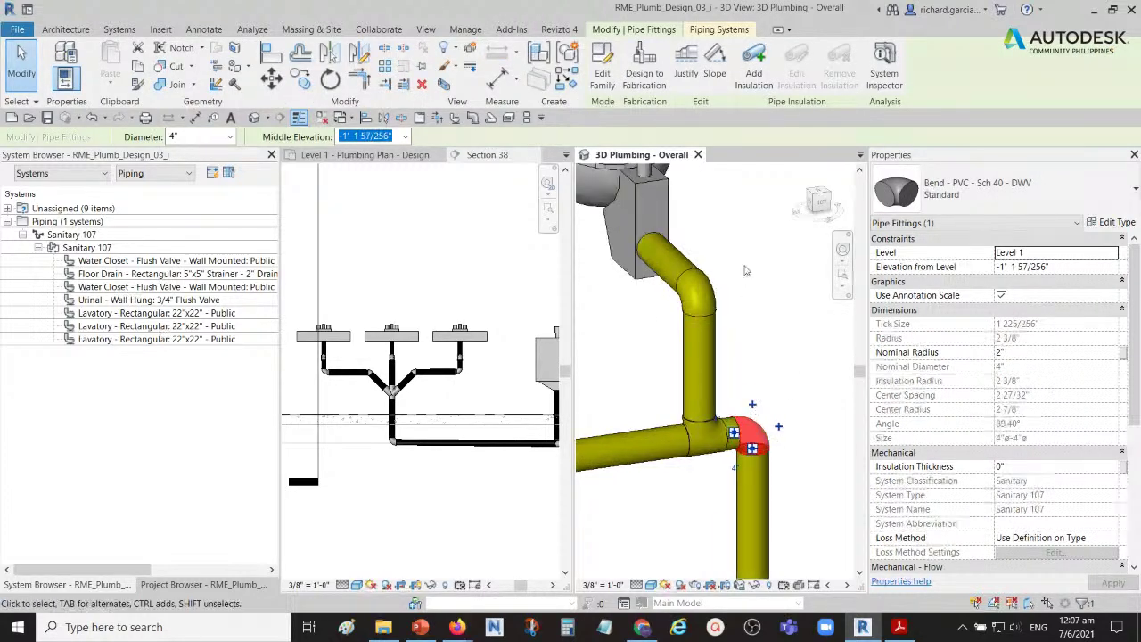
pyautogui.scroll(-3, 742, 214)
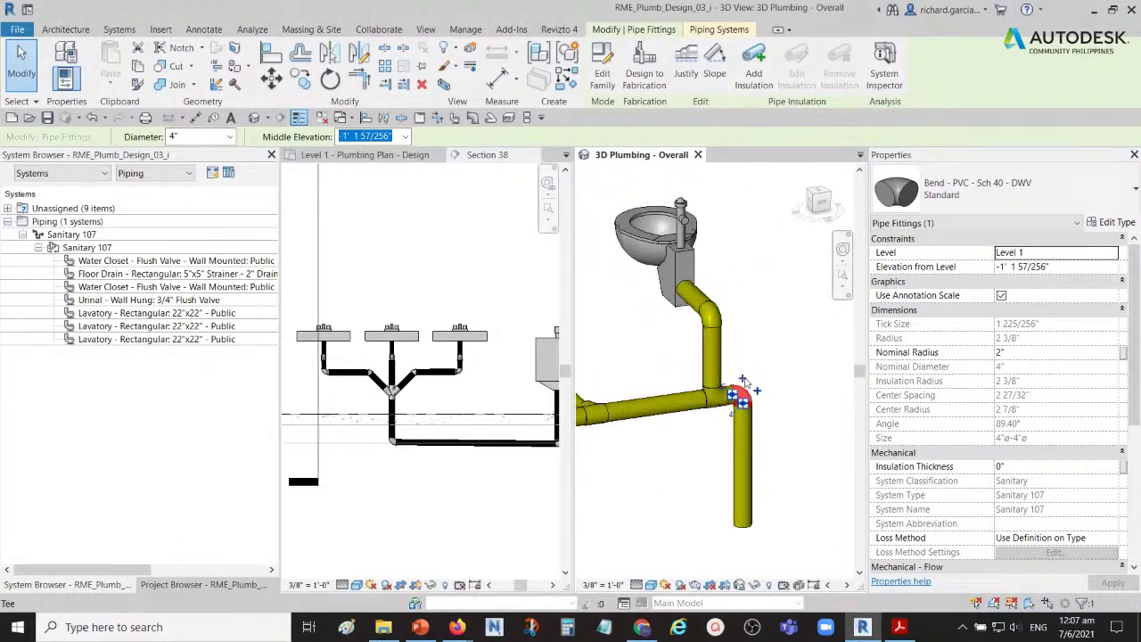
pyautogui.click(771, 369)
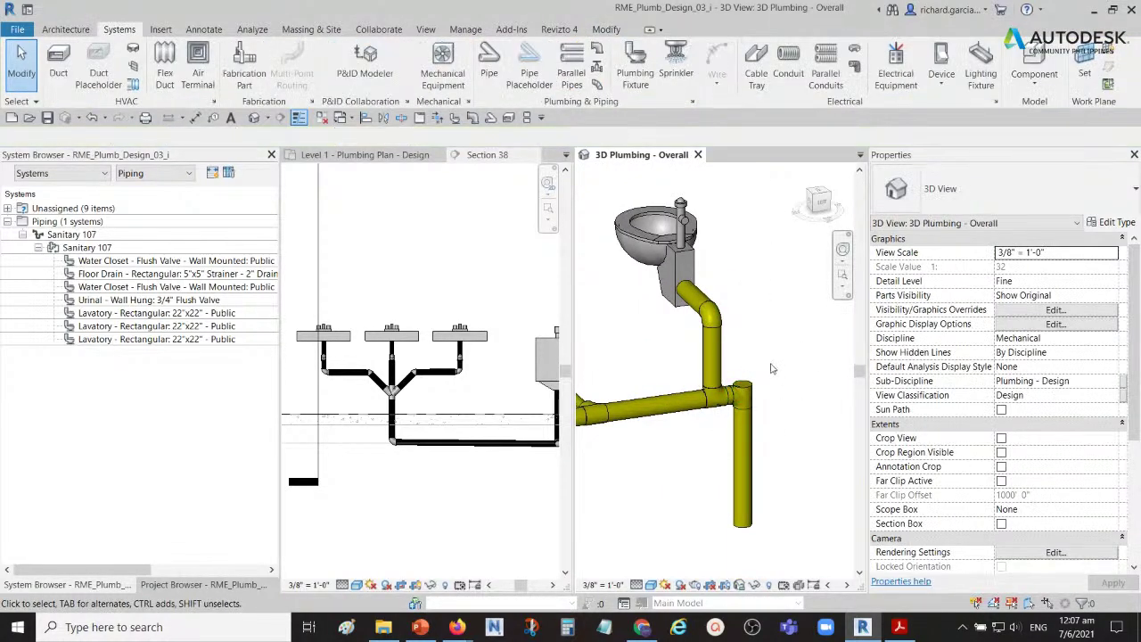
pyautogui.click(753, 393)
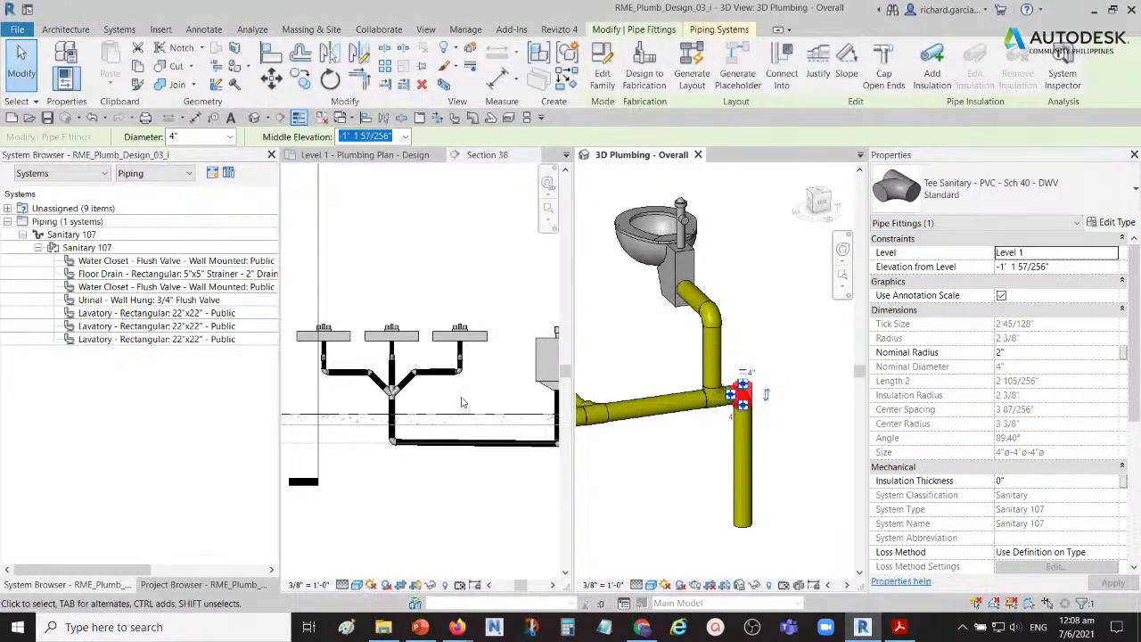
# - Center the tee in Section 38 and bring up its right-click menu
pyautogui.scroll(-5, 446, 402)
pyautogui.scroll(6, 442, 406)
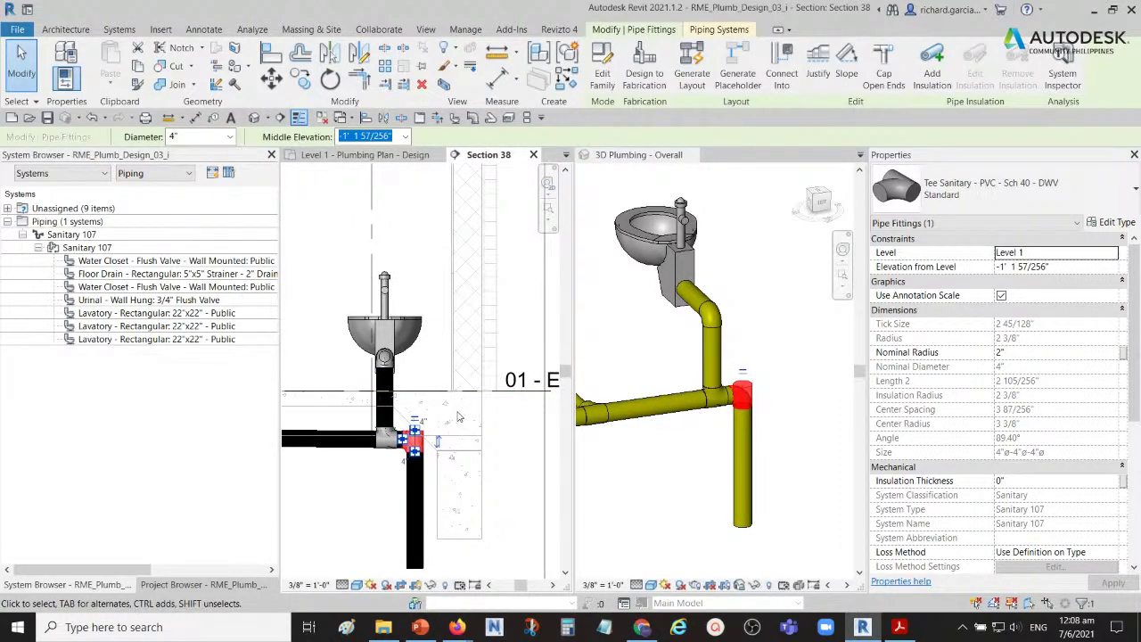
pyautogui.scroll(-4, 459, 416)
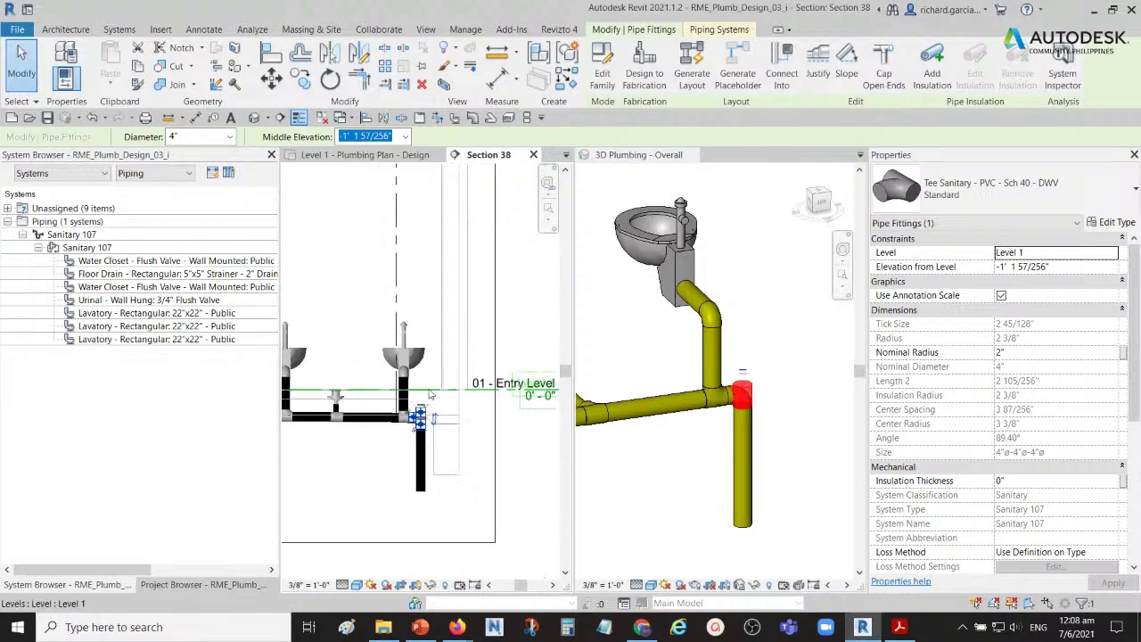
pyautogui.click(777, 298)
pyautogui.scroll(3, 377, 474)
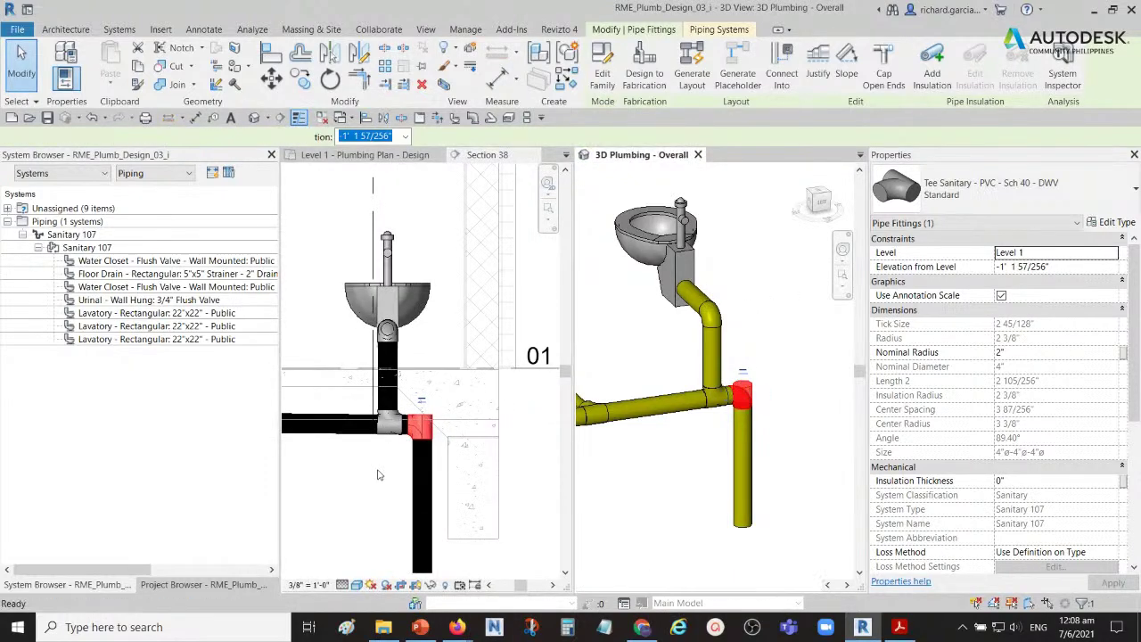
pyautogui.middleClick(377, 474)
pyautogui.scroll(2, 419, 419)
pyautogui.rightClick(423, 413)
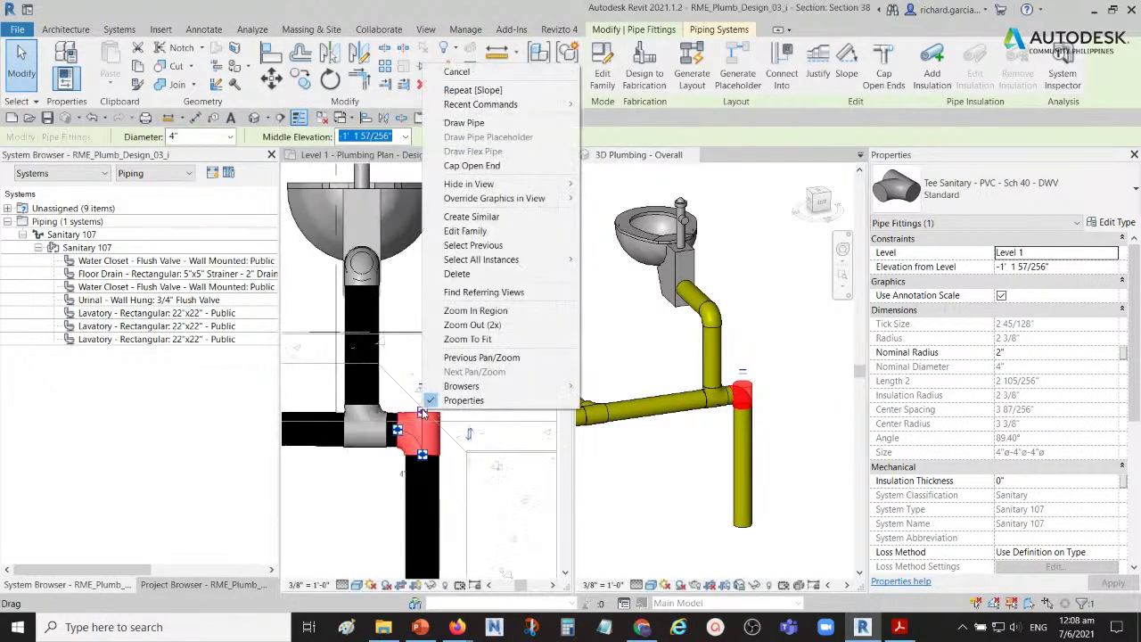
# - Draw a vertical sanitary pipe from the tee ending at level 02
pyautogui.click(484, 124)
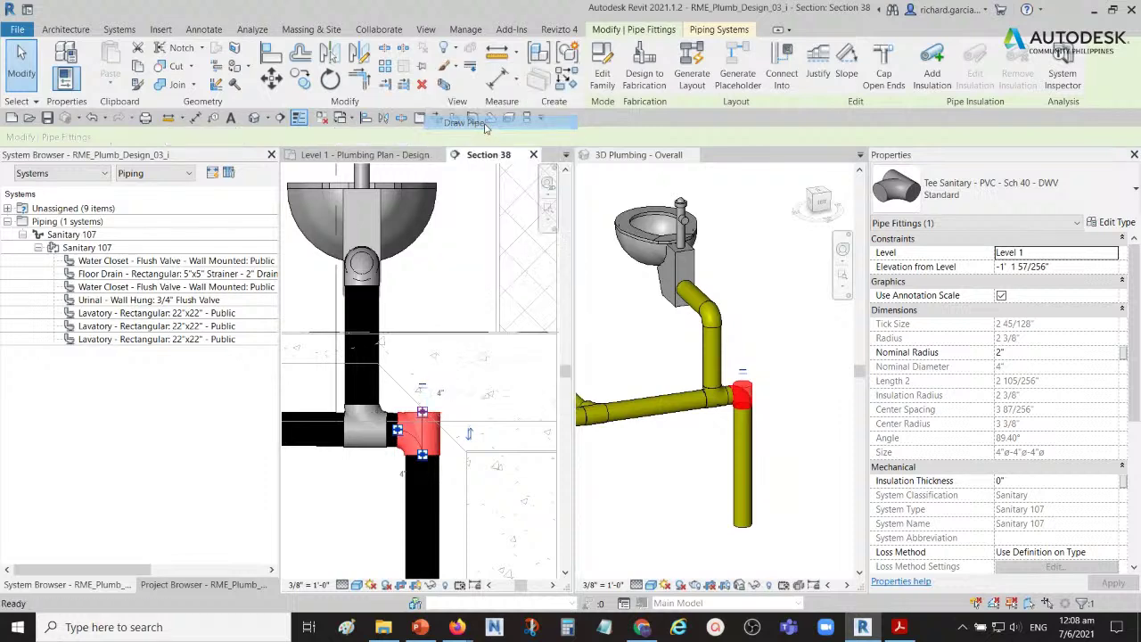
pyautogui.scroll(-3, 443, 293)
pyautogui.scroll(-5, 442, 293)
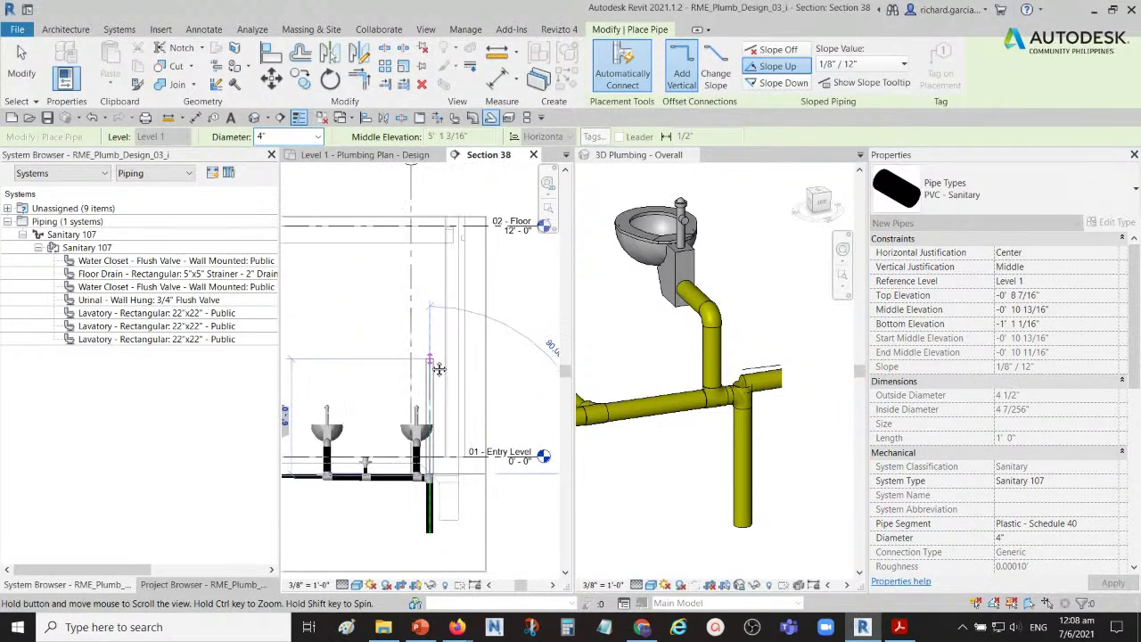
pyautogui.scroll(4, 428, 219)
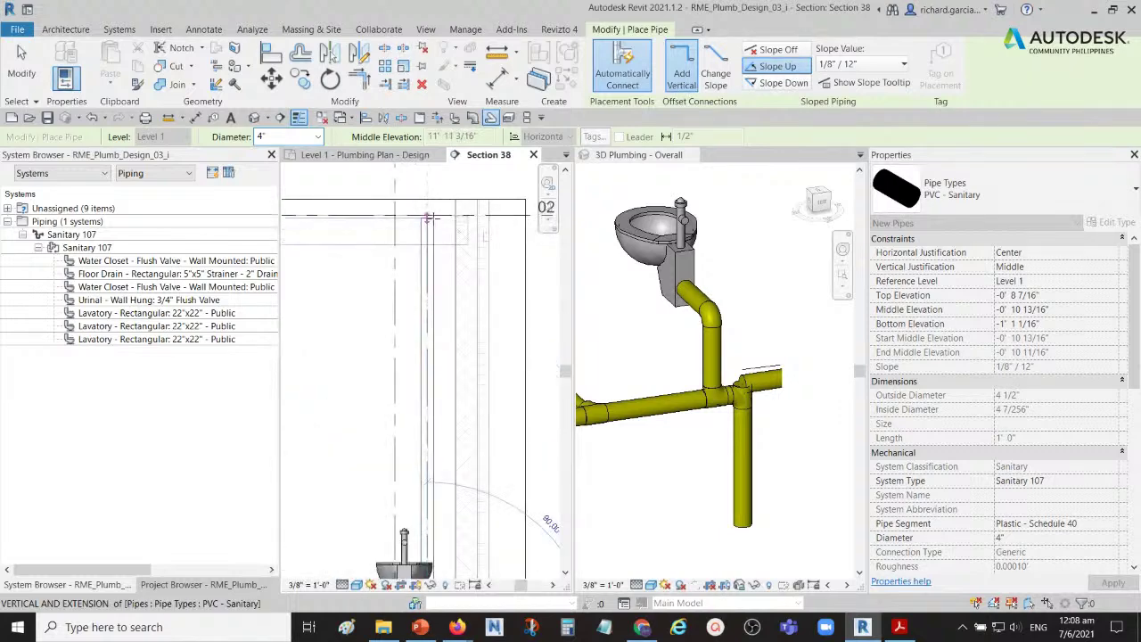
pyautogui.click(428, 216)
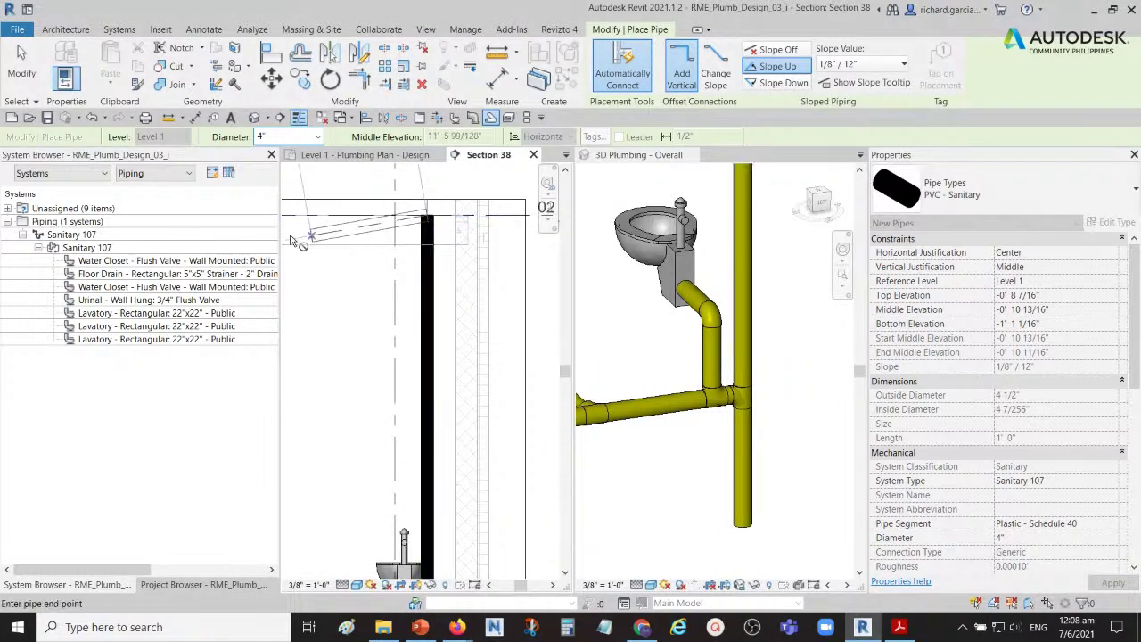
pyautogui.click(24, 64)
# - Orbit the 3D view to inspect the new stack pipe, then return to the section
pyautogui.scroll(-2, 695, 346)
pyautogui.keyDown('shift'); pyautogui.moveTo(695, 346); pyautogui.dragTo(687, 404, button='middle'); pyautogui.keyUp('shift')
pyautogui.scroll(-1, 699, 402)
pyautogui.moveTo(745, 321); pyautogui.dragTo(721, 412, button='middle')
pyautogui.scroll(3, 721, 411)
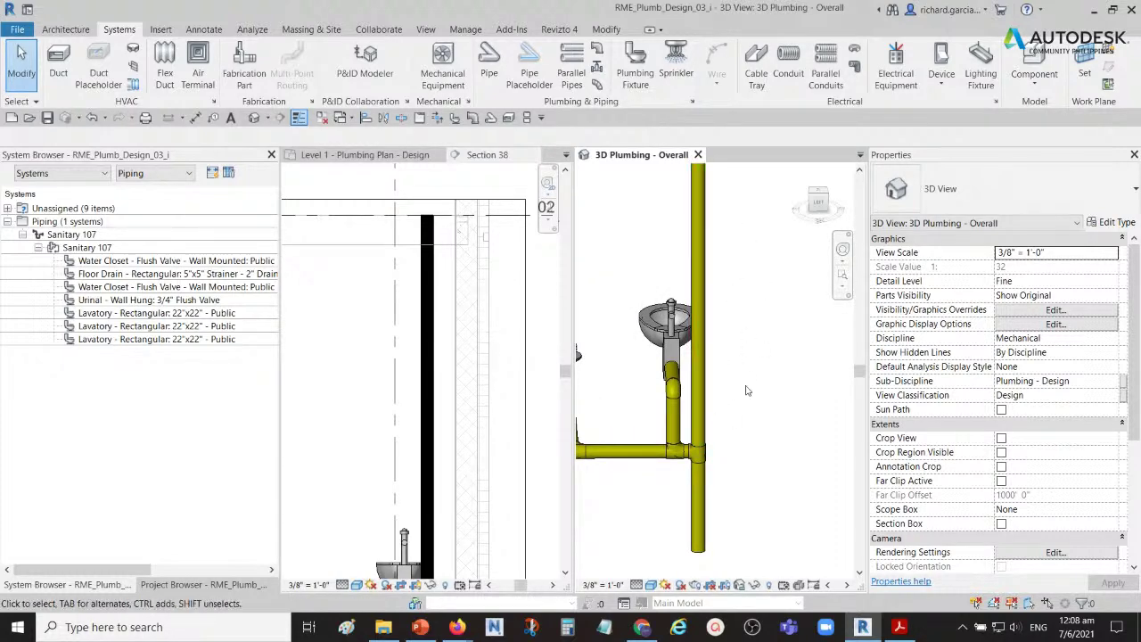
pyautogui.scroll(-2, 750, 300)
pyautogui.moveTo(750, 301); pyautogui.dragTo(726, 360, button='middle')
pyautogui.scroll(-1, 727, 358)
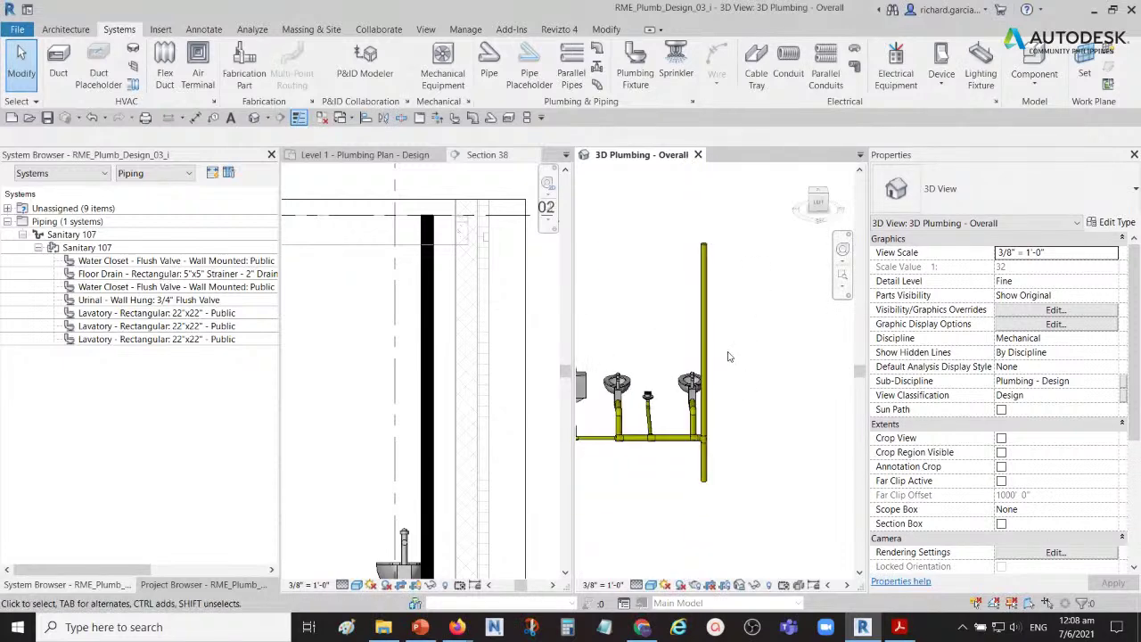
pyautogui.click(374, 319)
pyautogui.scroll(-2, 401, 339)
pyautogui.scroll(3, 426, 360)
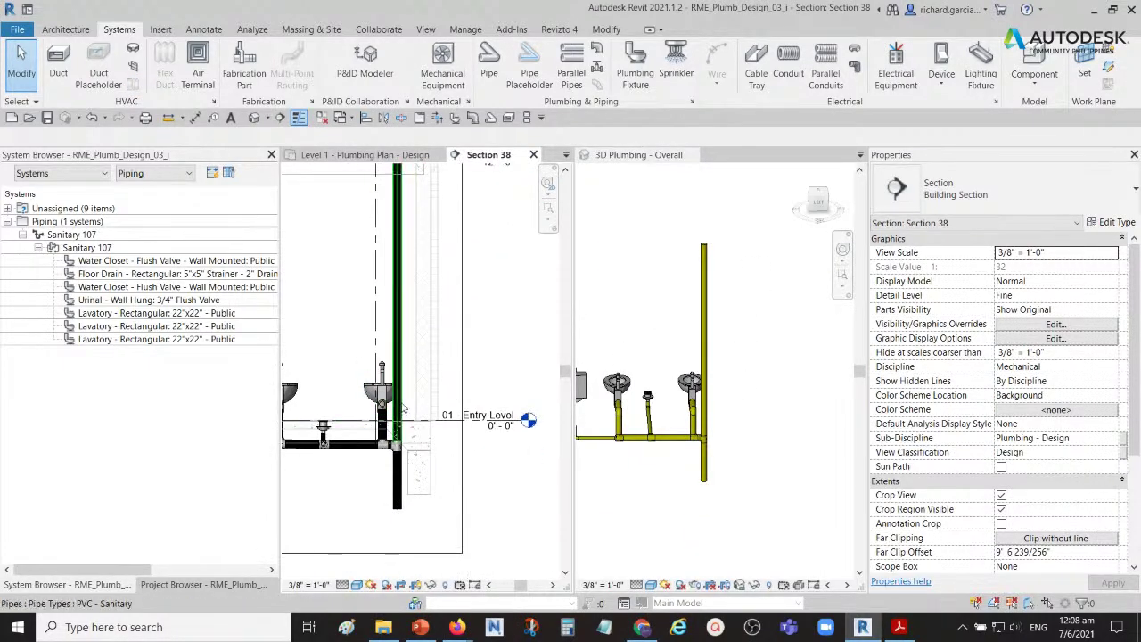
pyautogui.scroll(3, 403, 407)
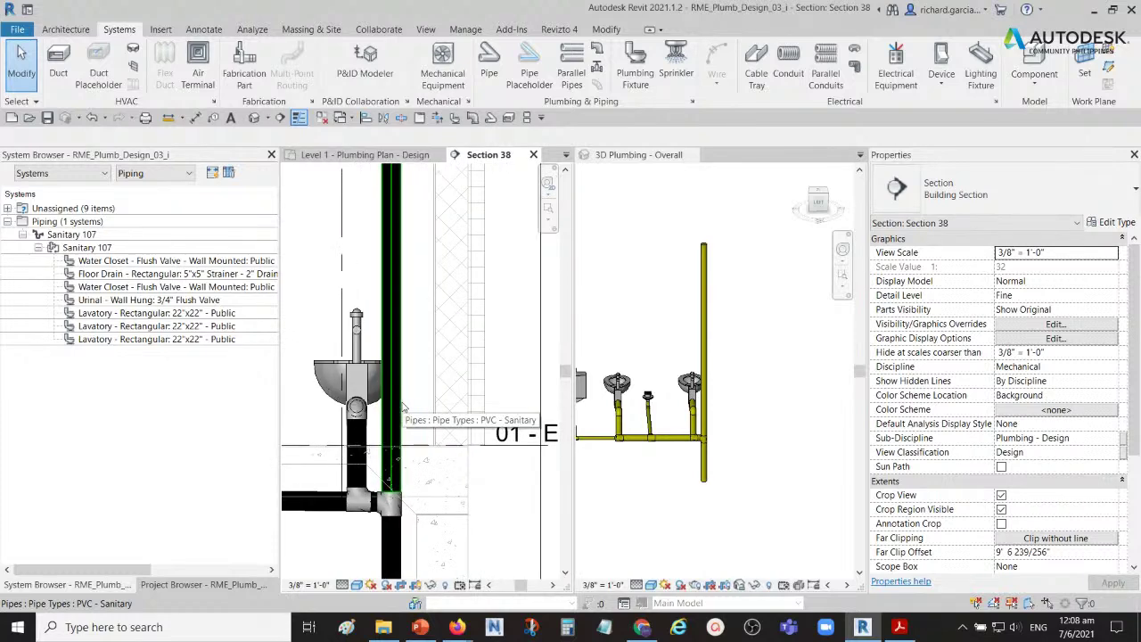
# - Start Pipe Fitting and choose Tee Reducing Vent - PVC - Sch 40 - DWV : Standard from the type list
pyautogui.click(473, 119)
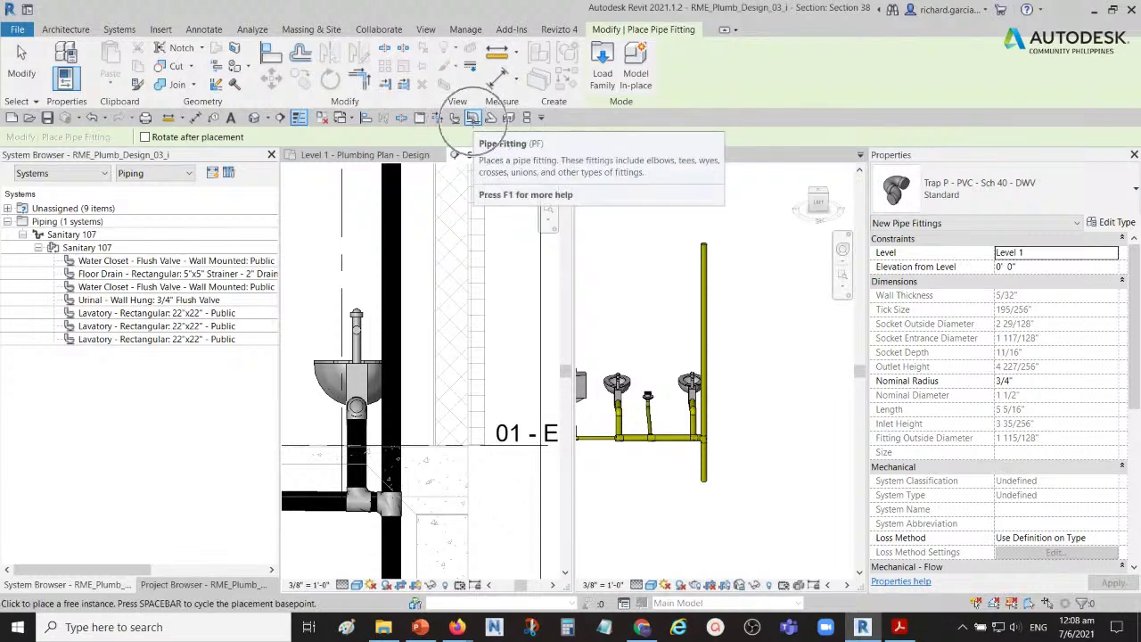
pyautogui.click(1045, 188)
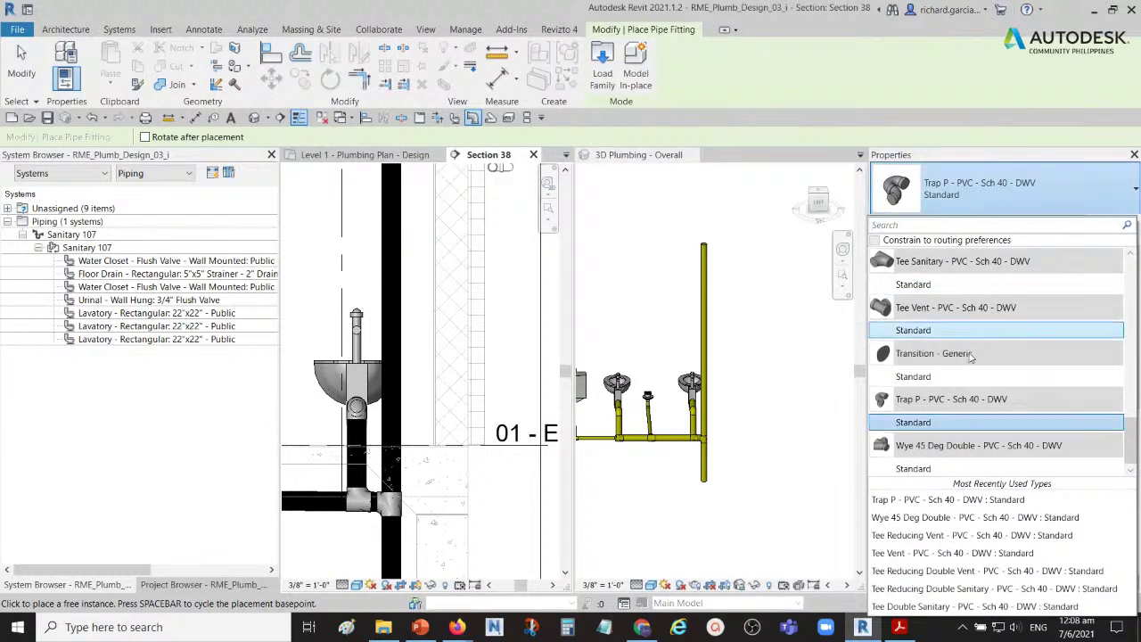
pyautogui.scroll(2, 972, 357)
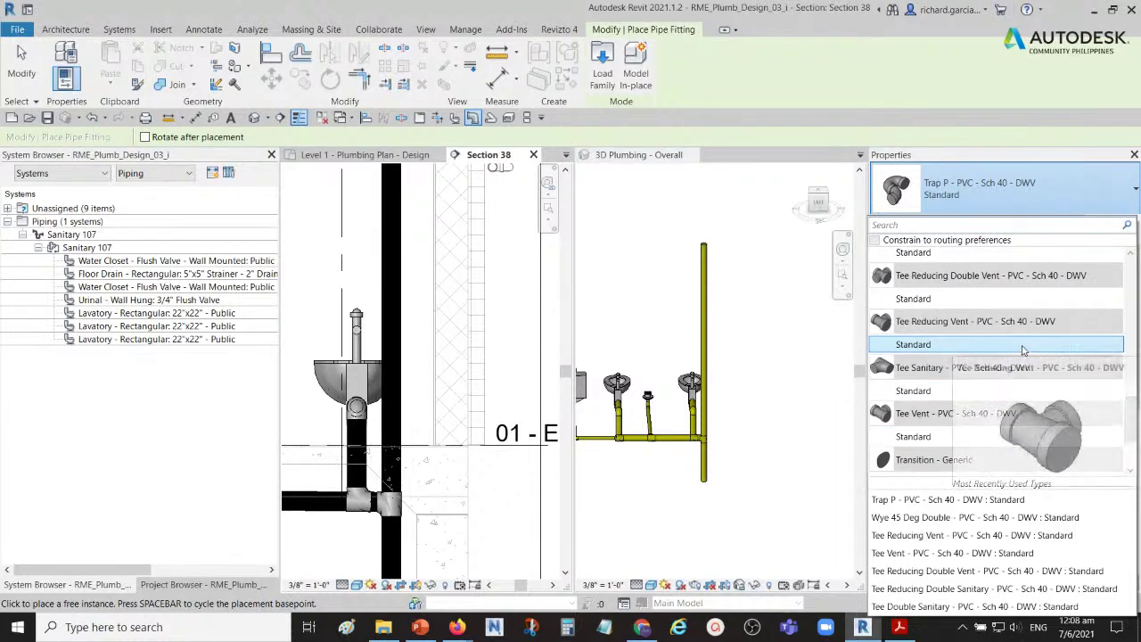
pyautogui.scroll(5, 945, 406)
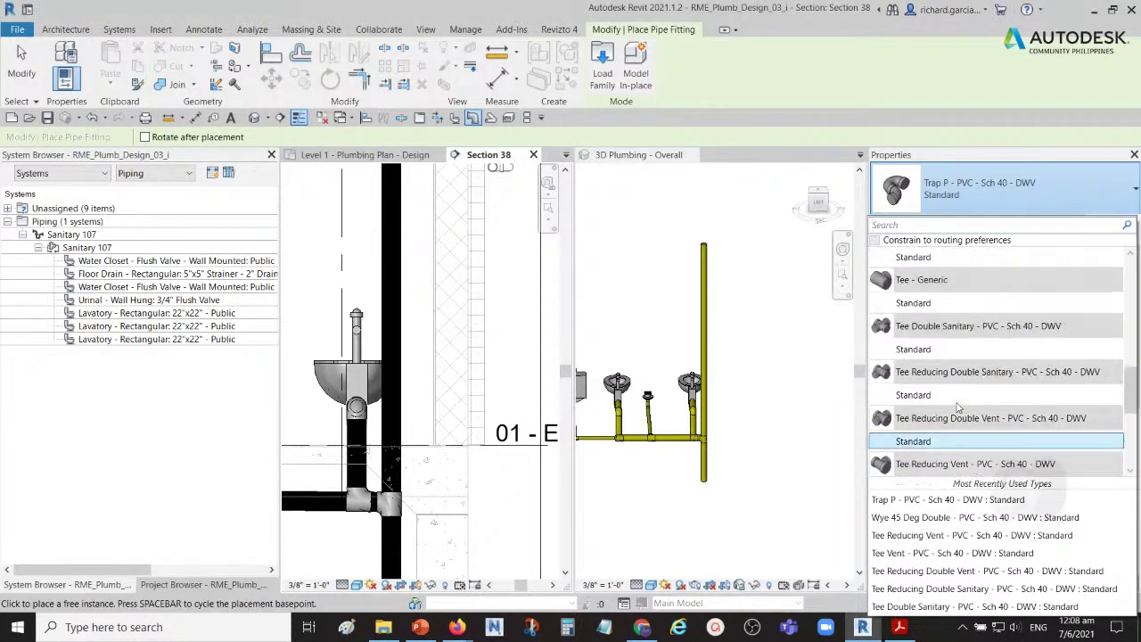
pyautogui.scroll(8, 972, 409)
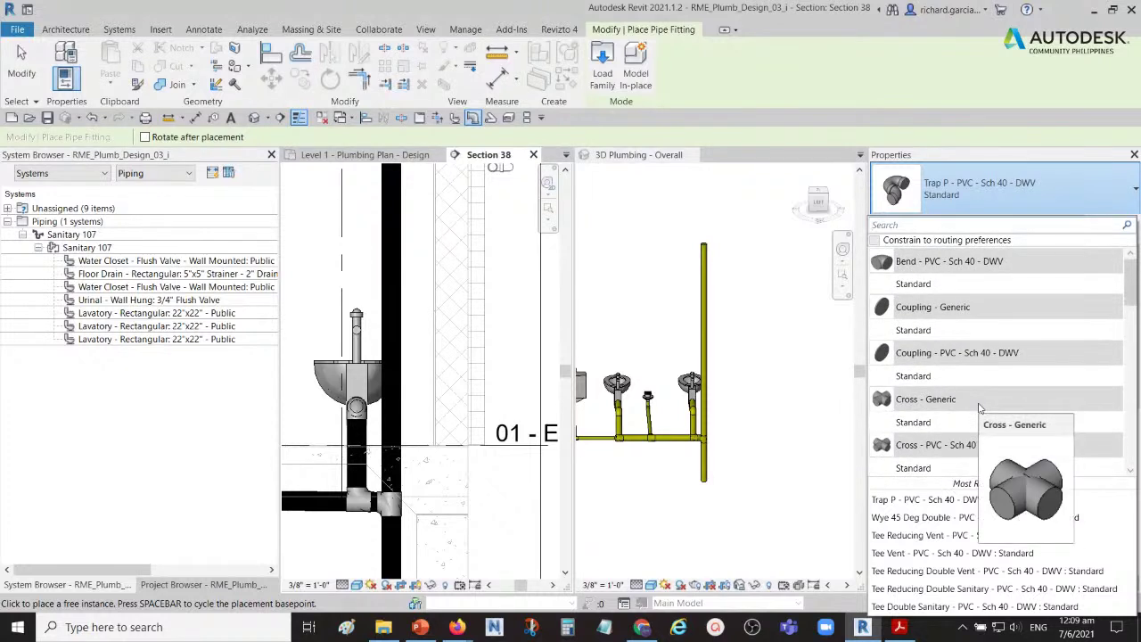
pyautogui.scroll(-5, 981, 408)
pyautogui.scroll(-5, 990, 407)
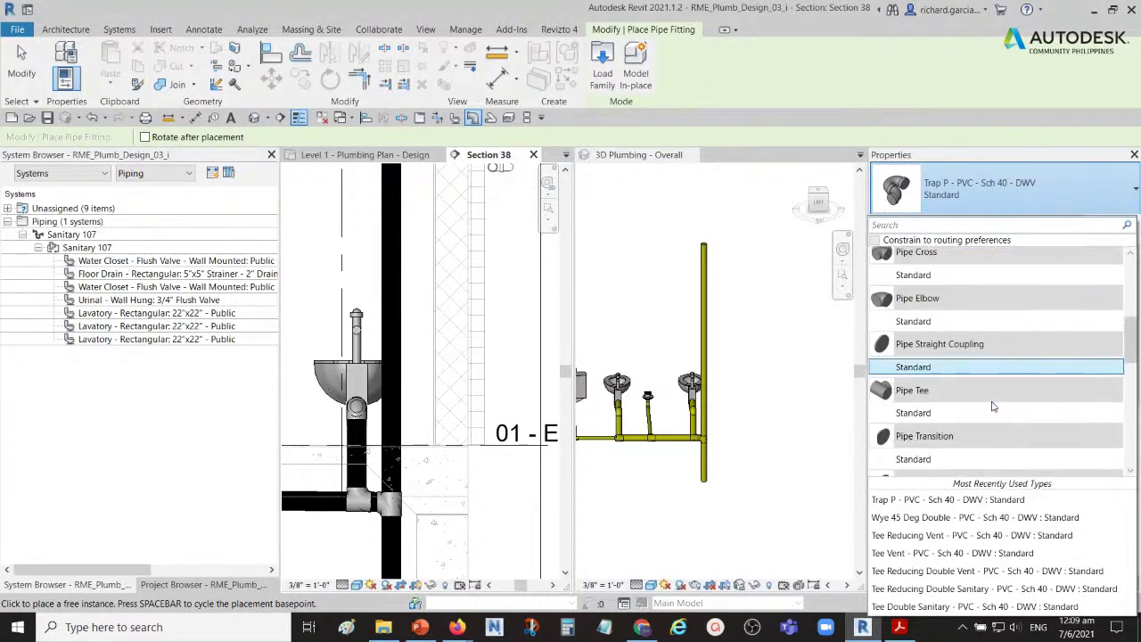
pyautogui.scroll(-4, 997, 404)
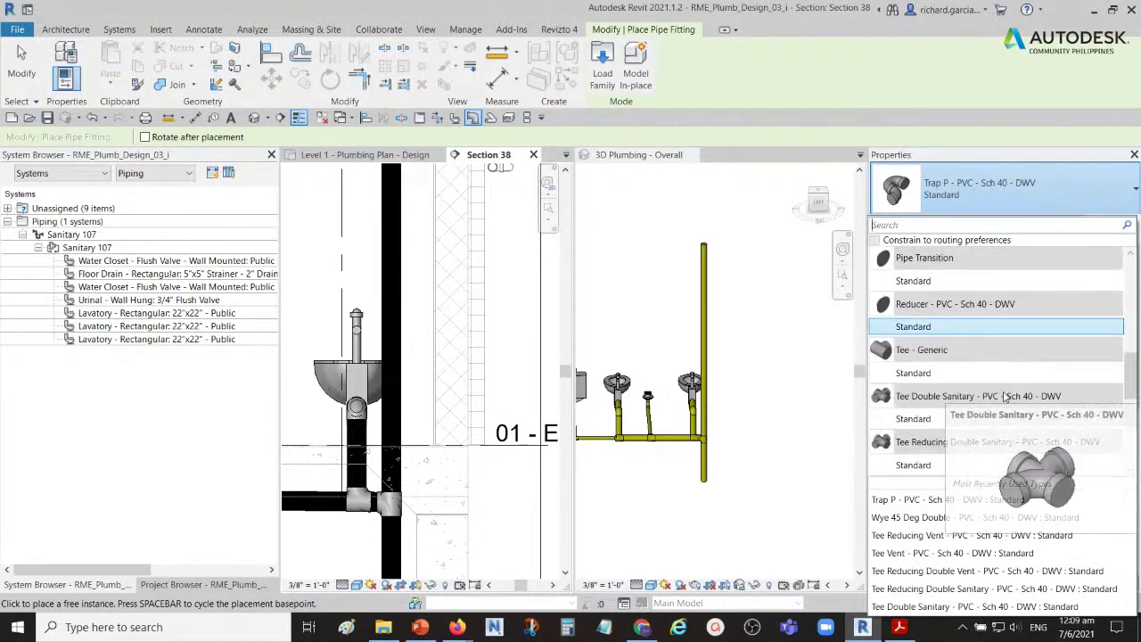
pyautogui.scroll(-1, 1008, 393)
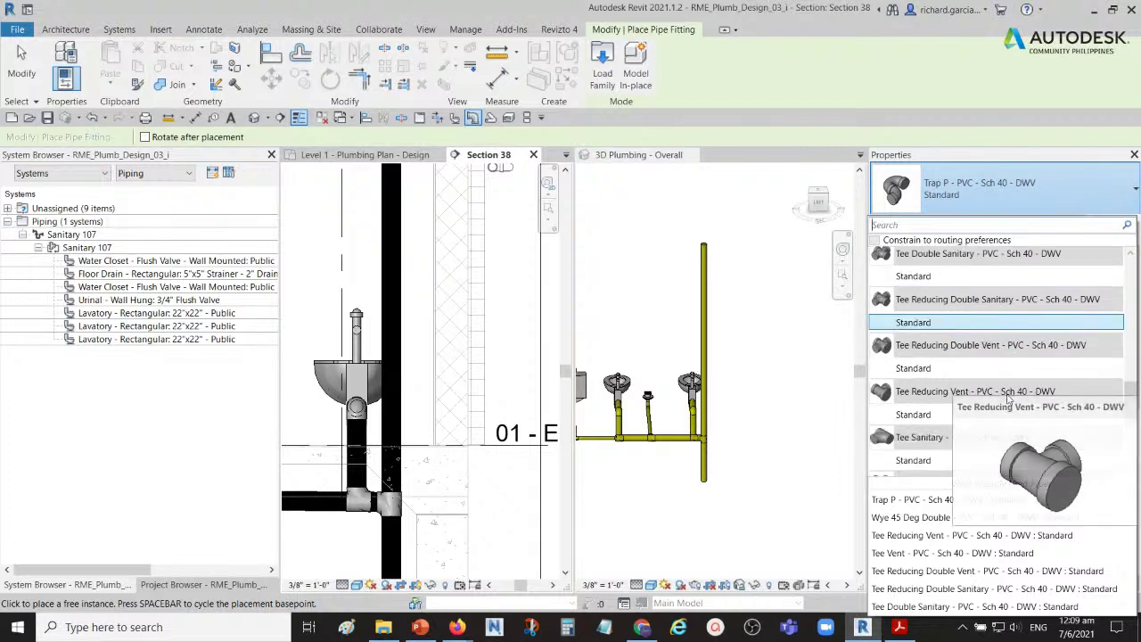
pyautogui.scroll(-1, 997, 394)
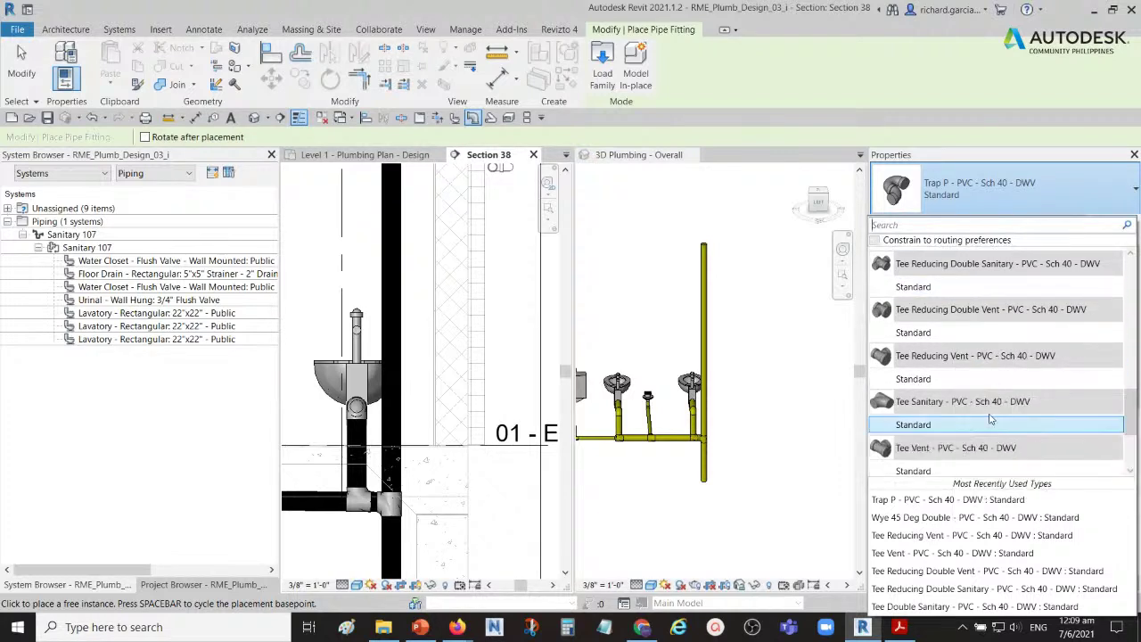
pyautogui.scroll(-3, 997, 415)
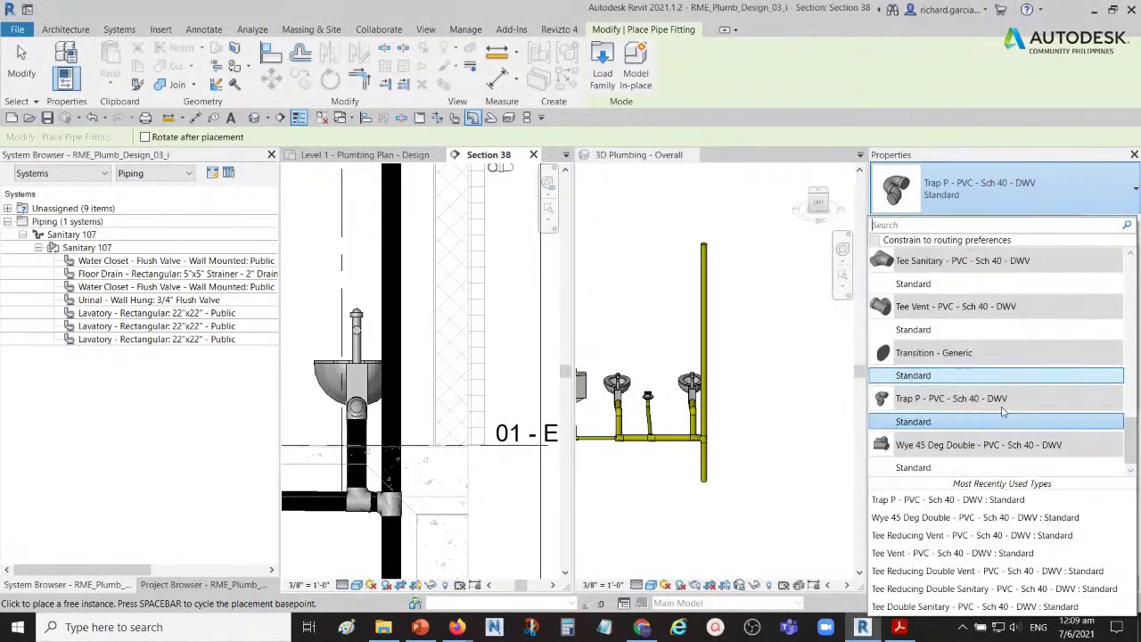
pyautogui.scroll(1, 970, 377)
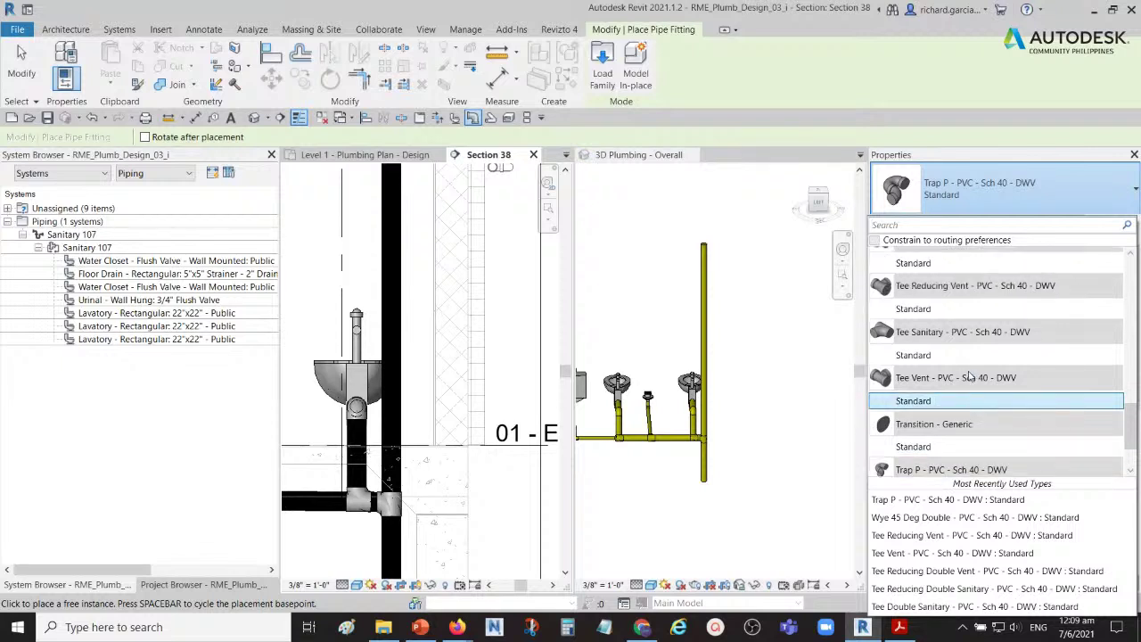
pyautogui.moveTo(916, 312)
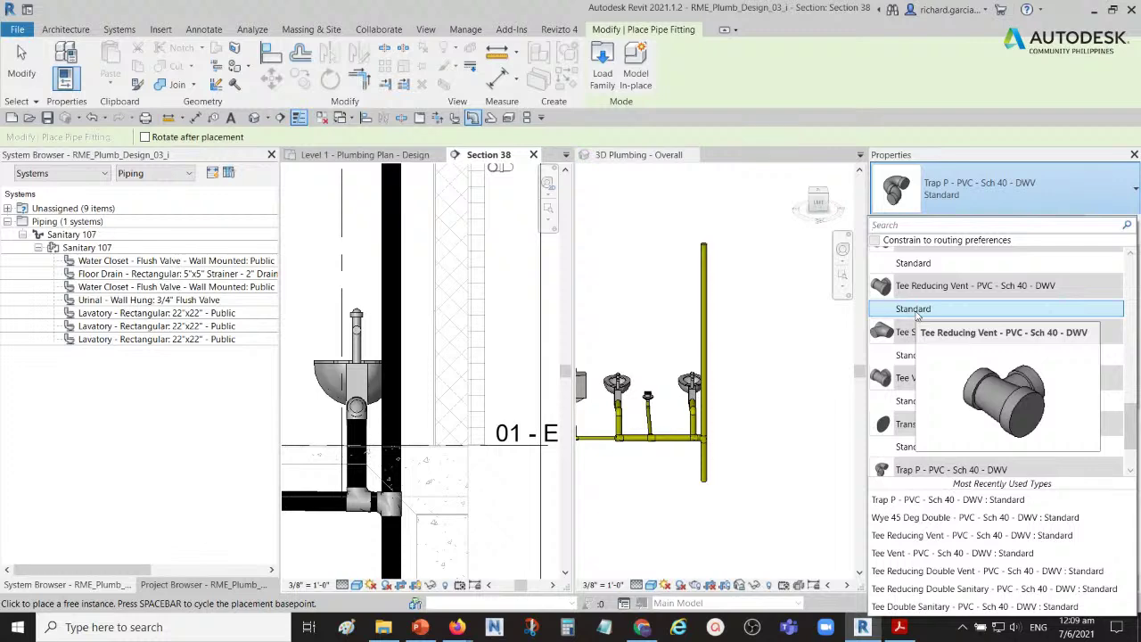
pyautogui.click(915, 309)
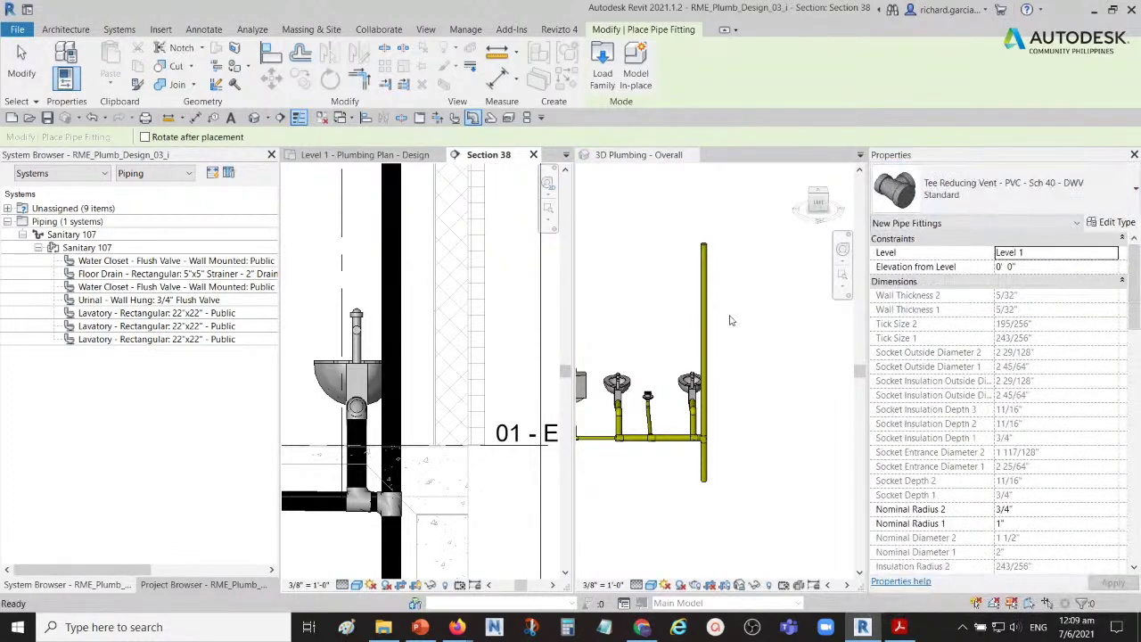
# - Place the reducing vent tee on the vertical stack
pyautogui.scroll(5, 729, 321)
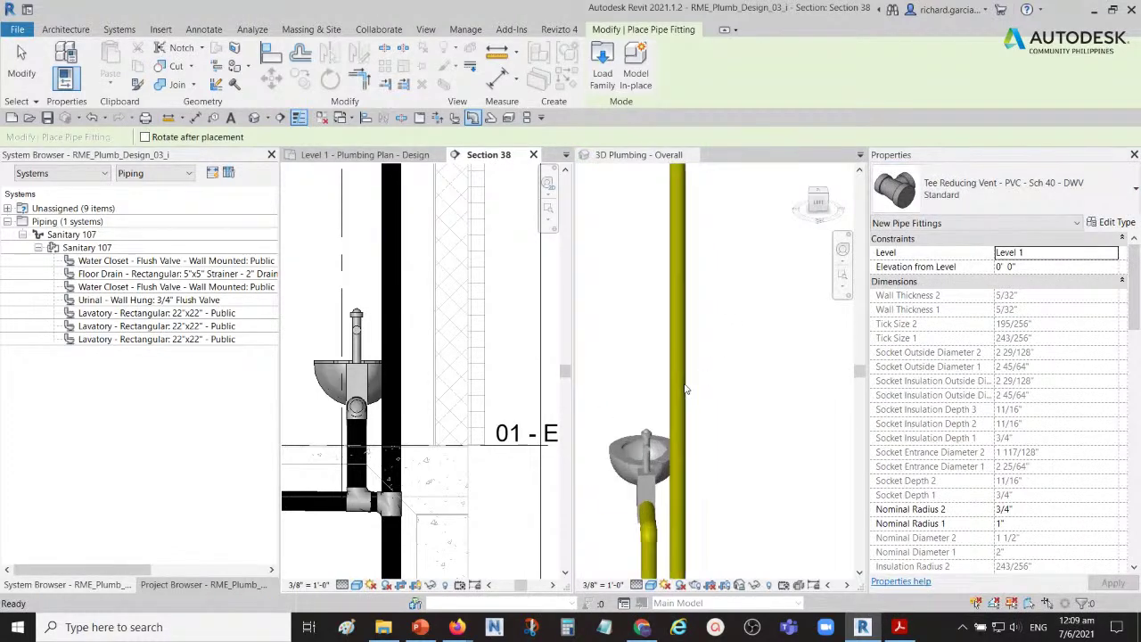
pyautogui.click(673, 341)
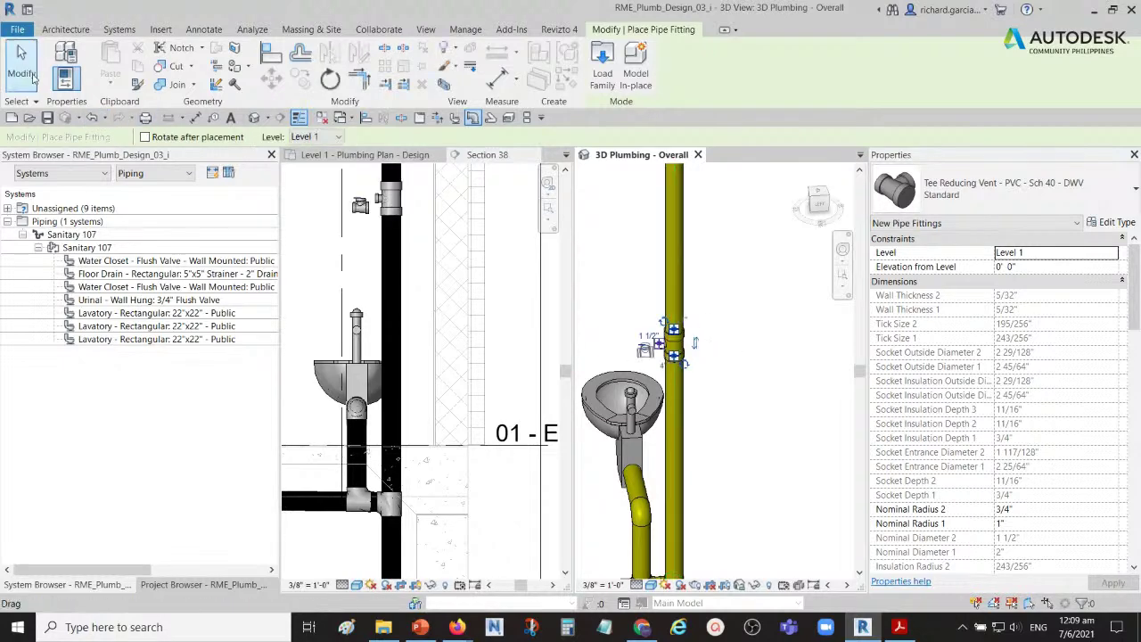
pyautogui.click(26, 76)
# - Select the new tee and delete it, leaving a gap in the riser
pyautogui.scroll(3, 713, 339)
pyautogui.click(750, 344)
pyautogui.keyDown('shift'); pyautogui.moveTo(751, 344); pyautogui.dragTo(783, 345, button='middle'); pyautogui.keyUp('shift')
pyautogui.click(780, 348)
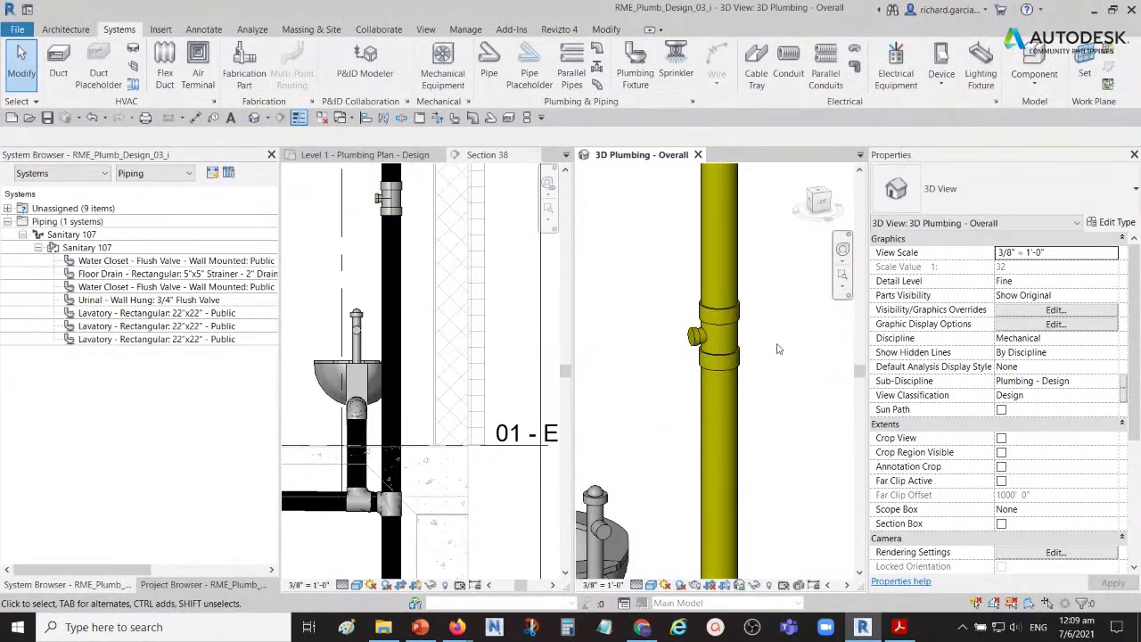
pyautogui.click(740, 326)
pyautogui.press('Delete')
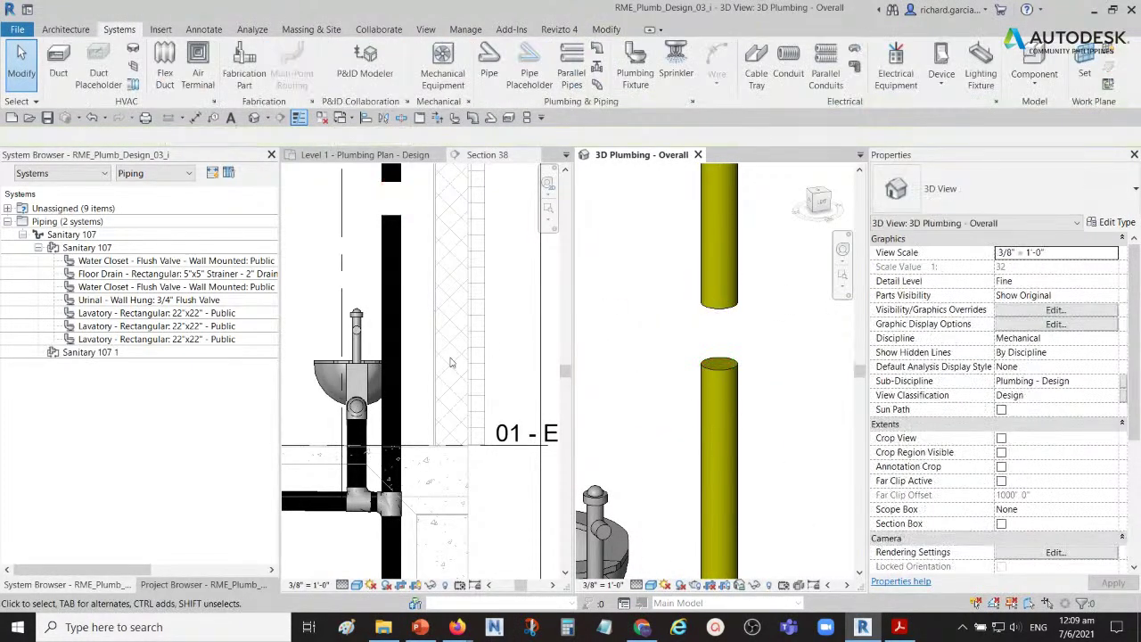
# - Stretch the upper stack pipe down to rejoin the lower one as one 4" riser
pyautogui.scroll(-2, 451, 363)
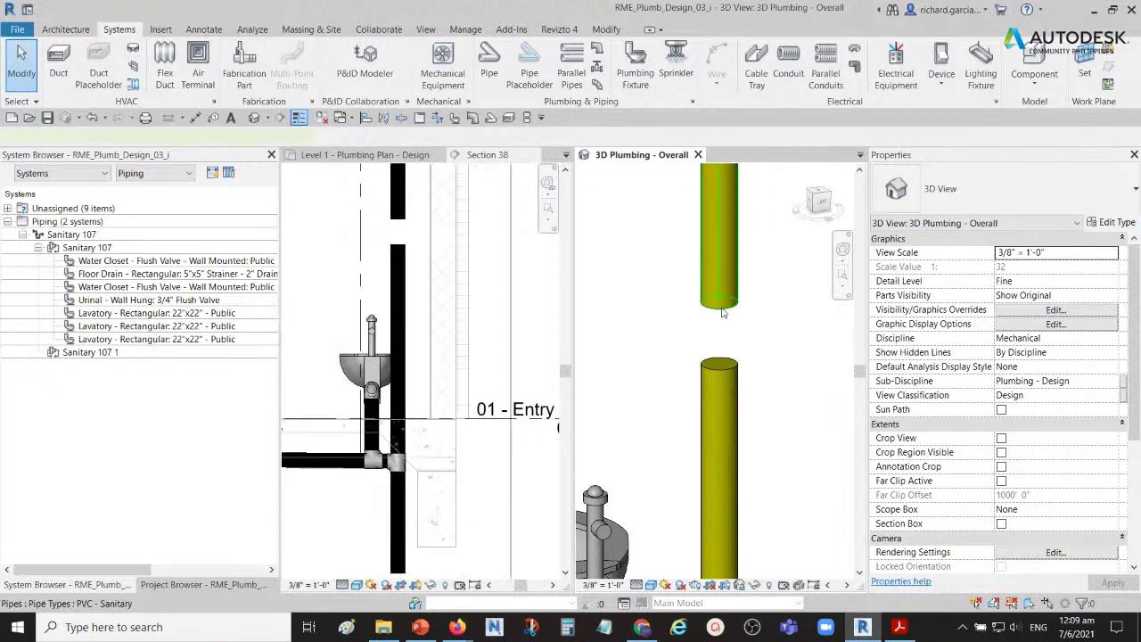
pyautogui.click(722, 306)
pyautogui.moveTo(719, 306); pyautogui.dragTo(747, 341)
pyautogui.click(401, 310)
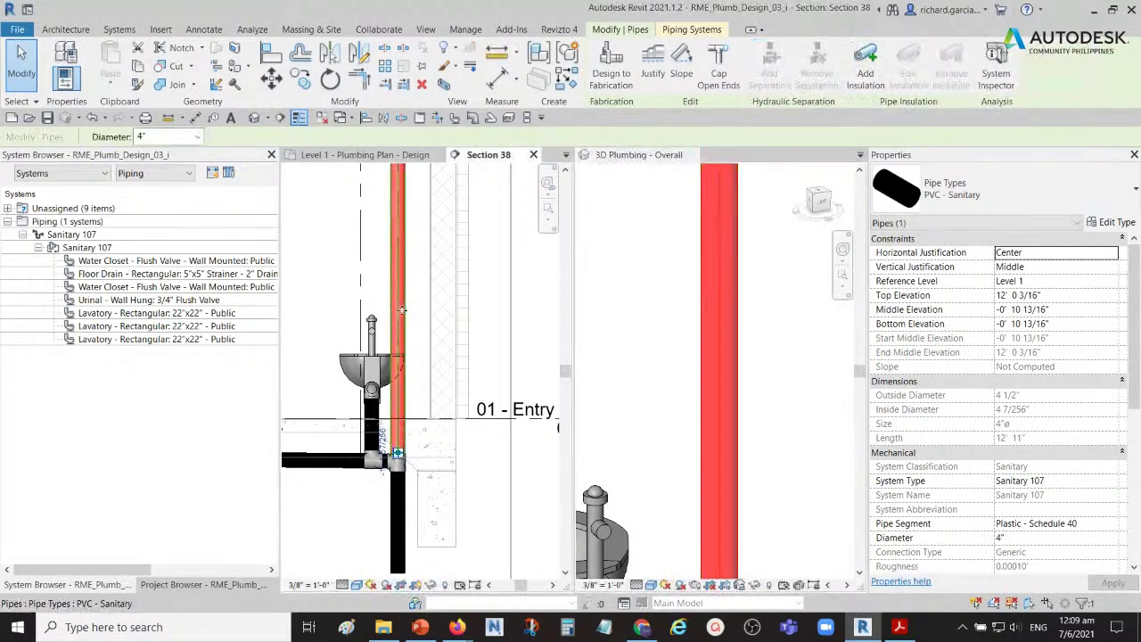
# - Start a new pipe matching the Section 38 riser with Create Similar
pyautogui.scroll(2, 401, 310)
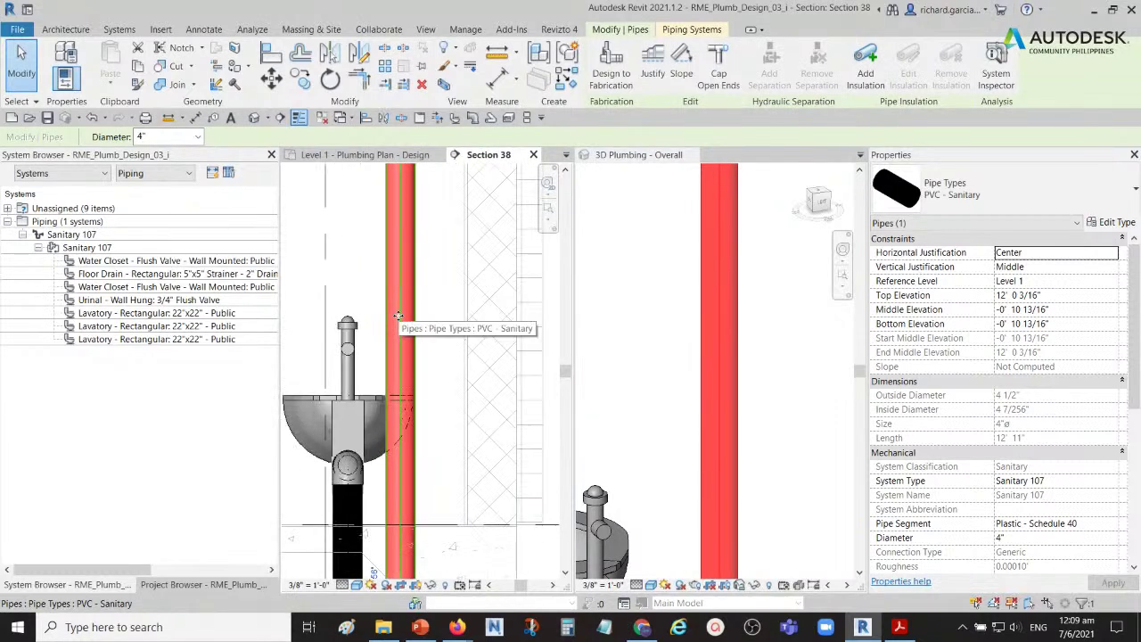
pyautogui.rightClick(403, 348)
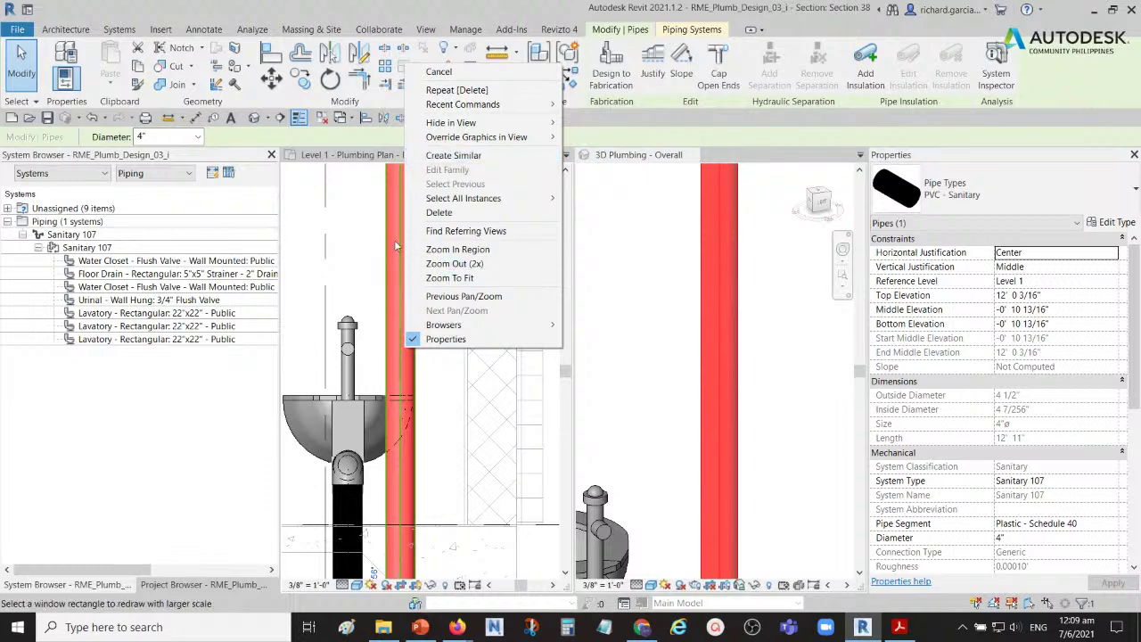
pyautogui.click(468, 156)
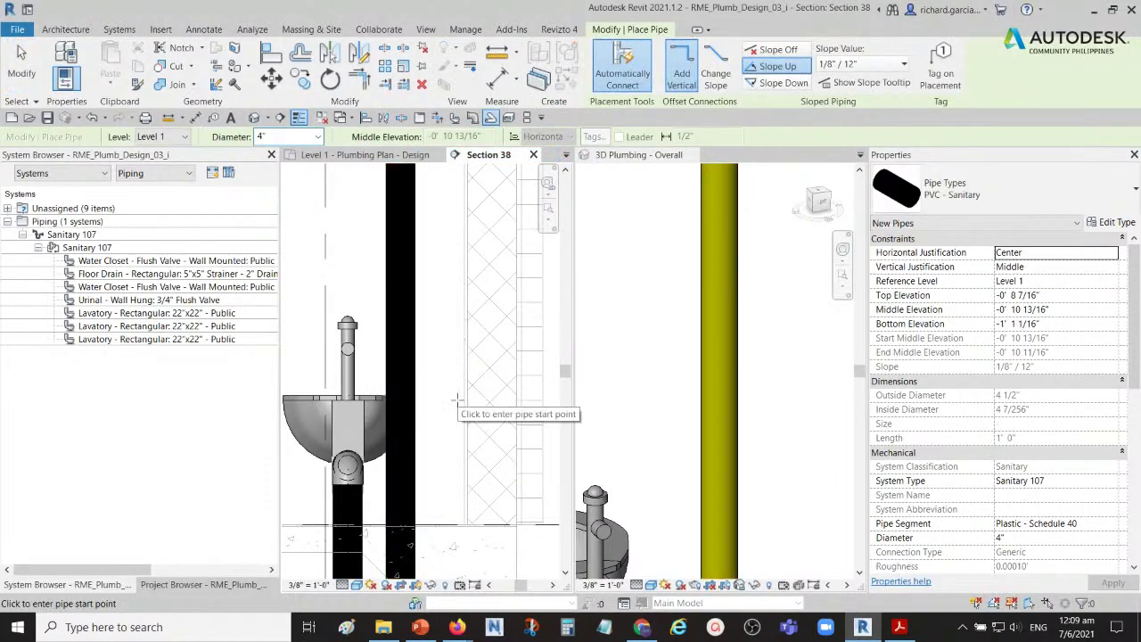
# - Set the new sanitary pipe diameter to 2 1/2" (65mm) and zoom out in 3D Plumbing
pyautogui.click(281, 138)
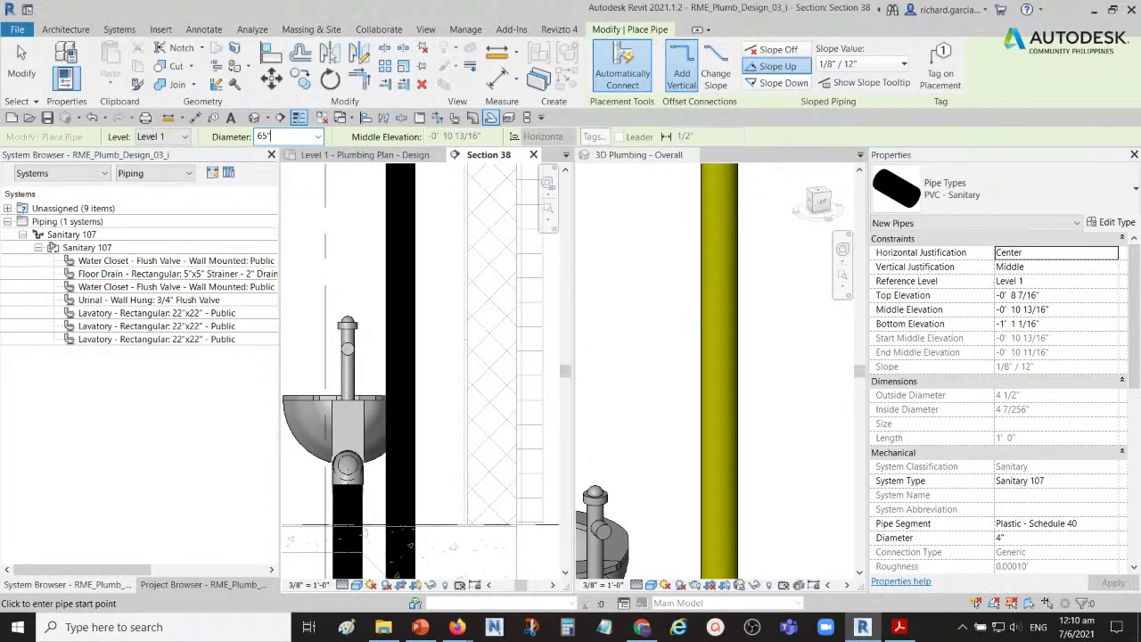
pyautogui.press('Return')
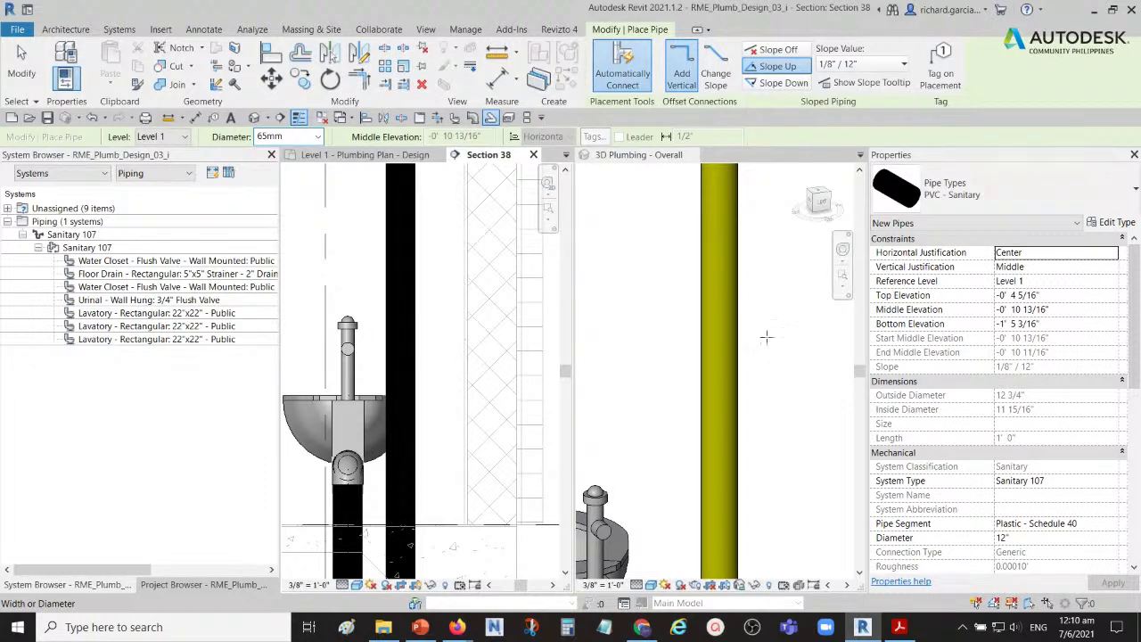
pyautogui.click(722, 406)
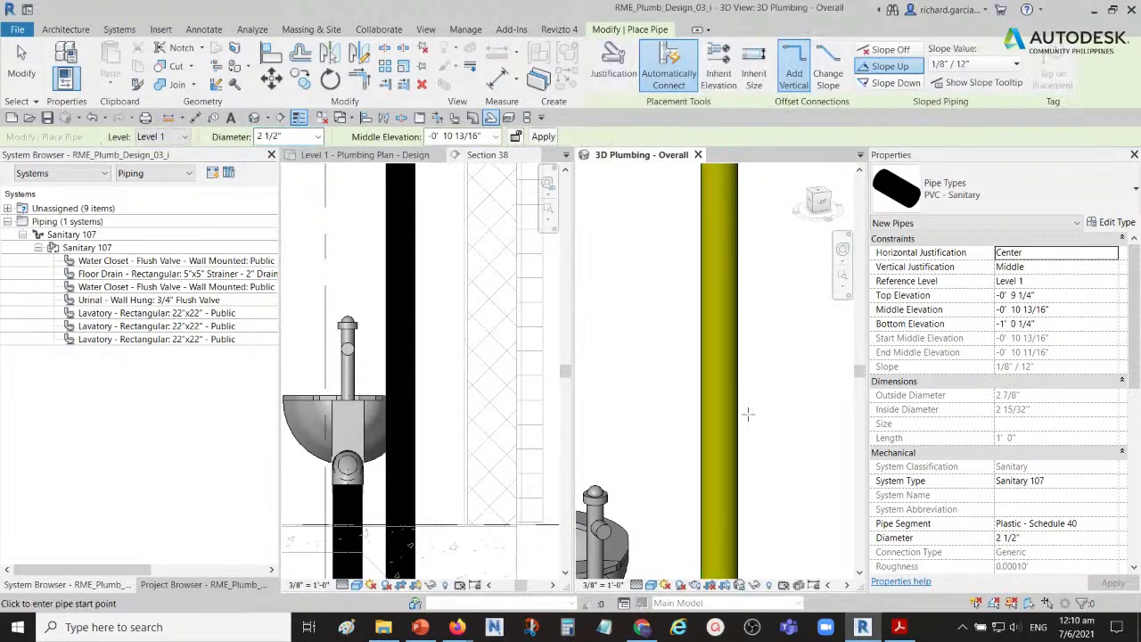
pyautogui.scroll(-2, 749, 414)
pyautogui.scroll(-3, 719, 392)
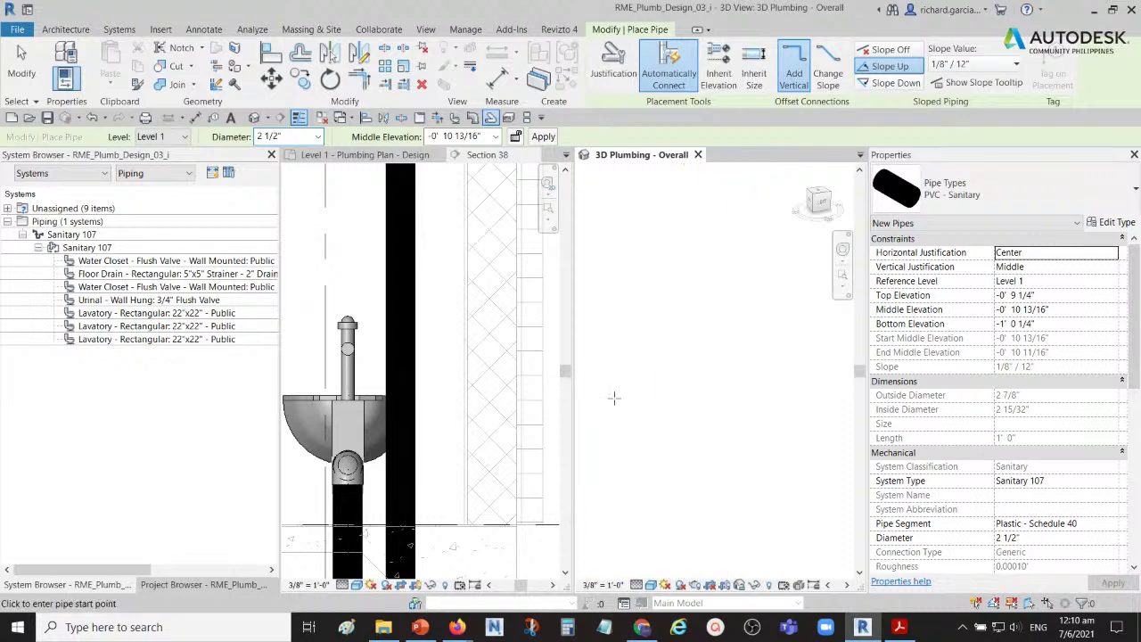
pyautogui.click(438, 435)
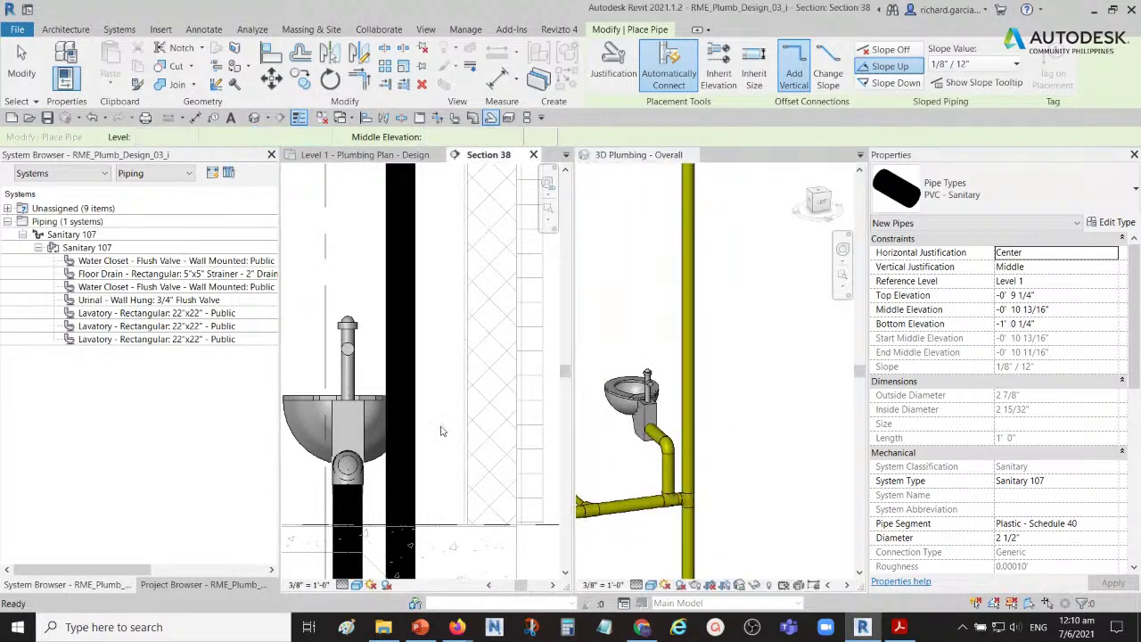
# - Draw a 4" sanitary pipe from the lavatory connector at 45°, then vertically to 02 Floor
pyautogui.scroll(-2, 437, 420)
pyautogui.scroll(3, 438, 420)
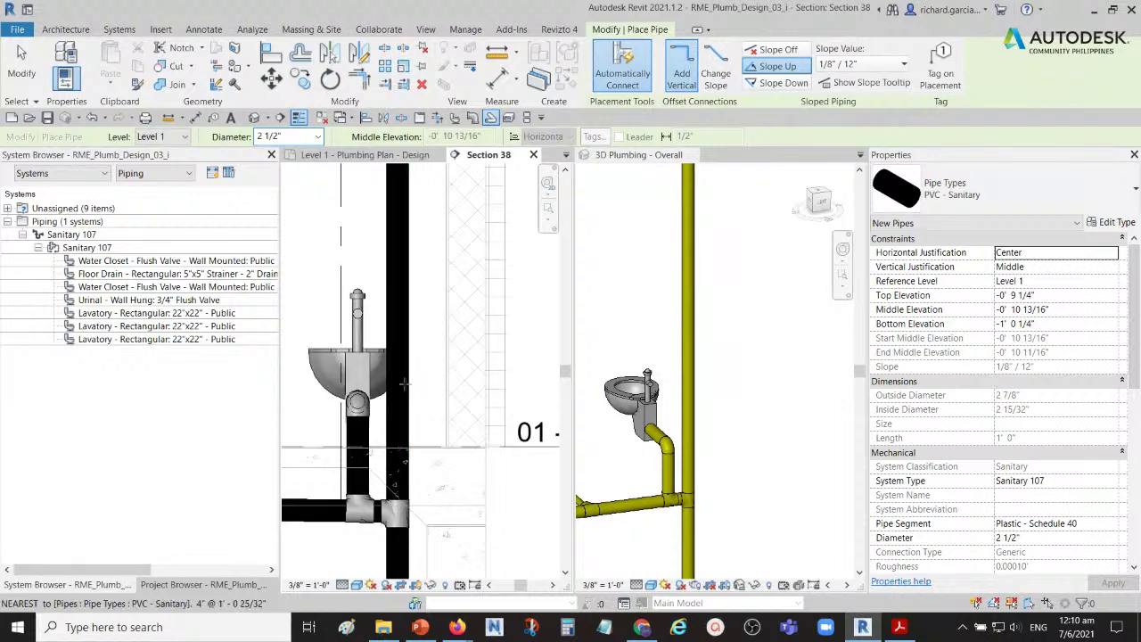
pyautogui.click(405, 383)
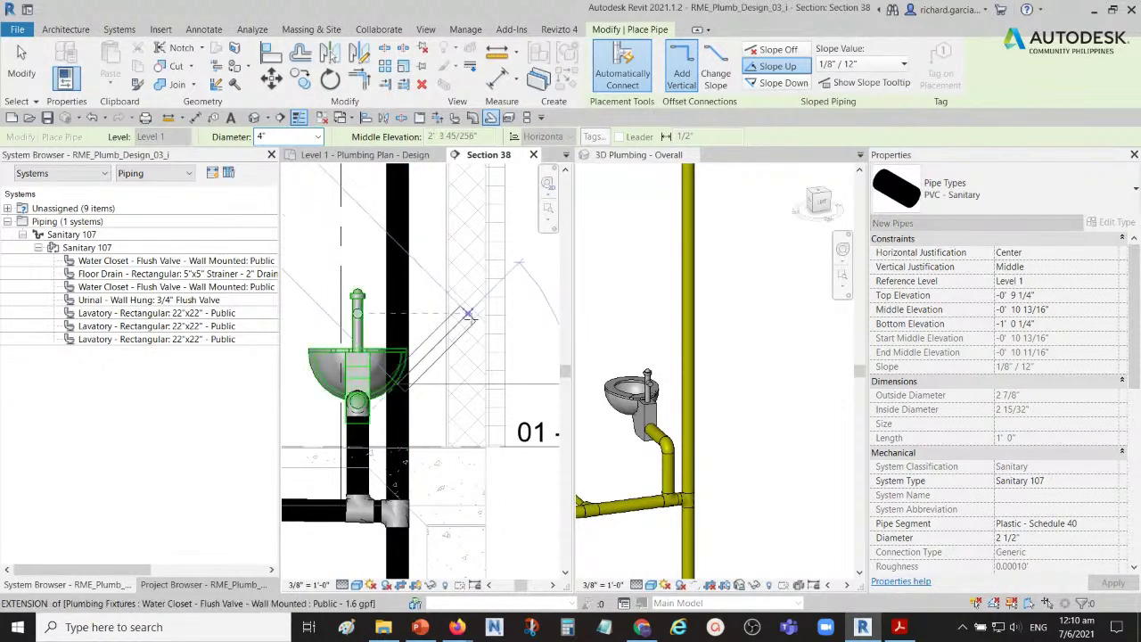
pyautogui.click(470, 313)
pyautogui.scroll(-1, 476, 259)
pyautogui.moveTo(478, 246); pyautogui.dragTo(438, 265, button='middle')
pyautogui.scroll(-1, 438, 265)
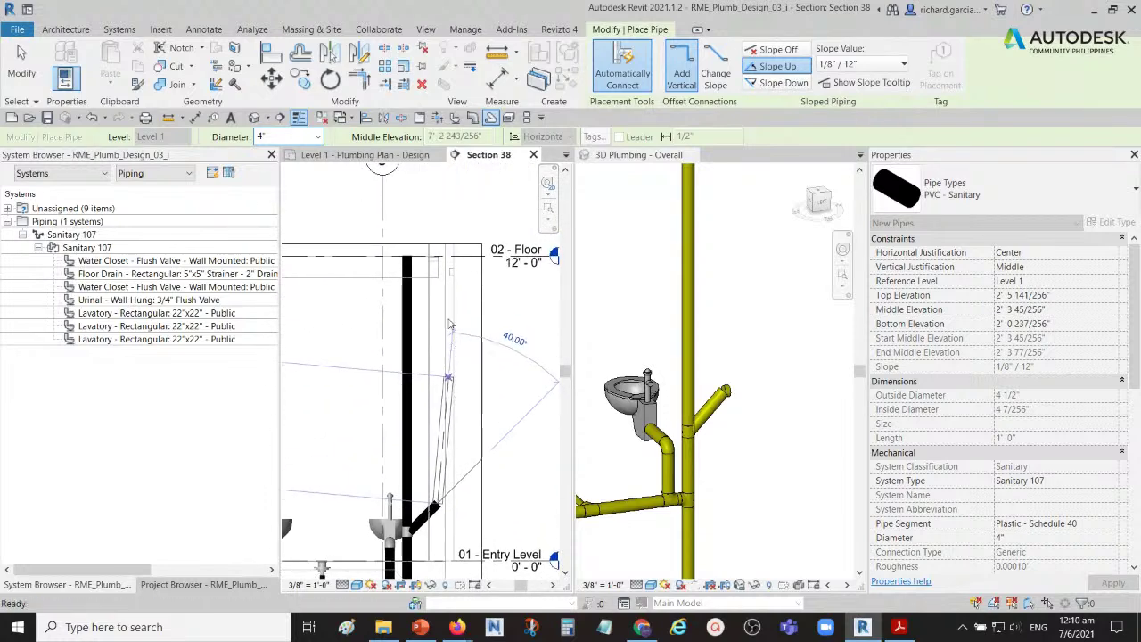
pyautogui.scroll(1, 437, 266)
pyautogui.click(437, 266)
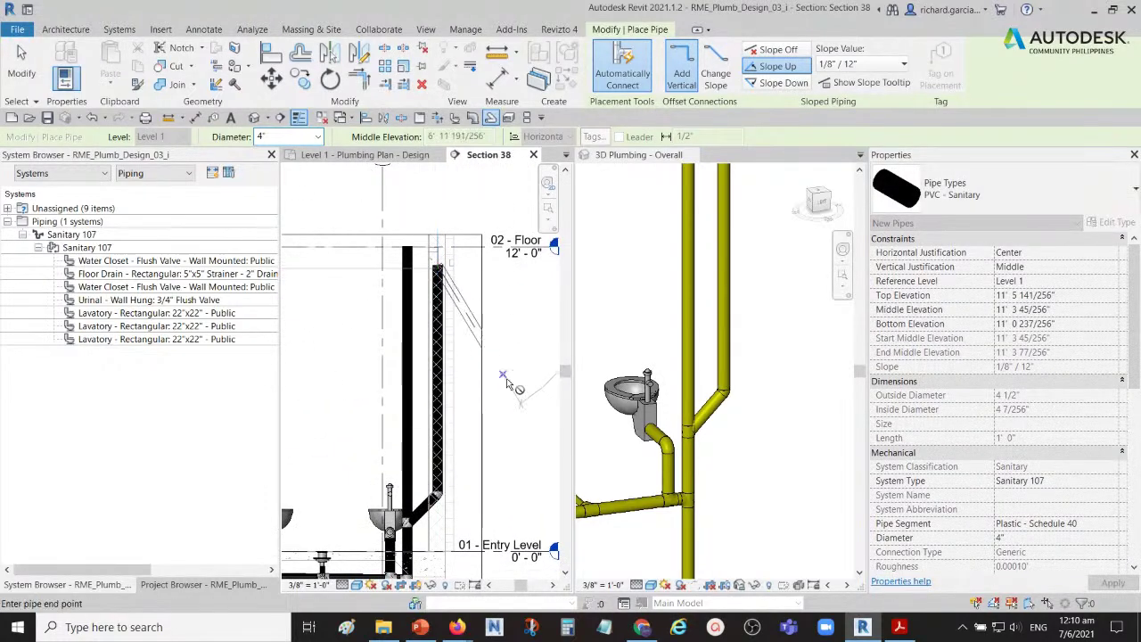
pyautogui.click(720, 407)
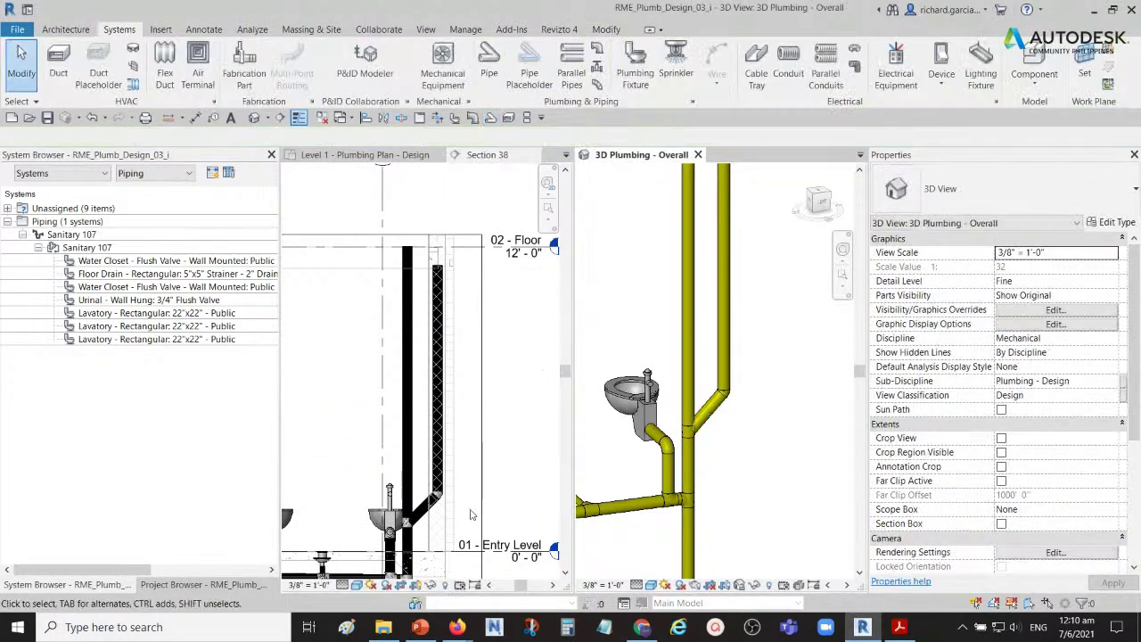
pyautogui.click(428, 499)
pyautogui.moveTo(428, 500); pyautogui.dragTo(434, 419, button='middle')
# - Nudge the new vertical vent pipe twice down along the angled branch
pyautogui.scroll(2, 434, 419)
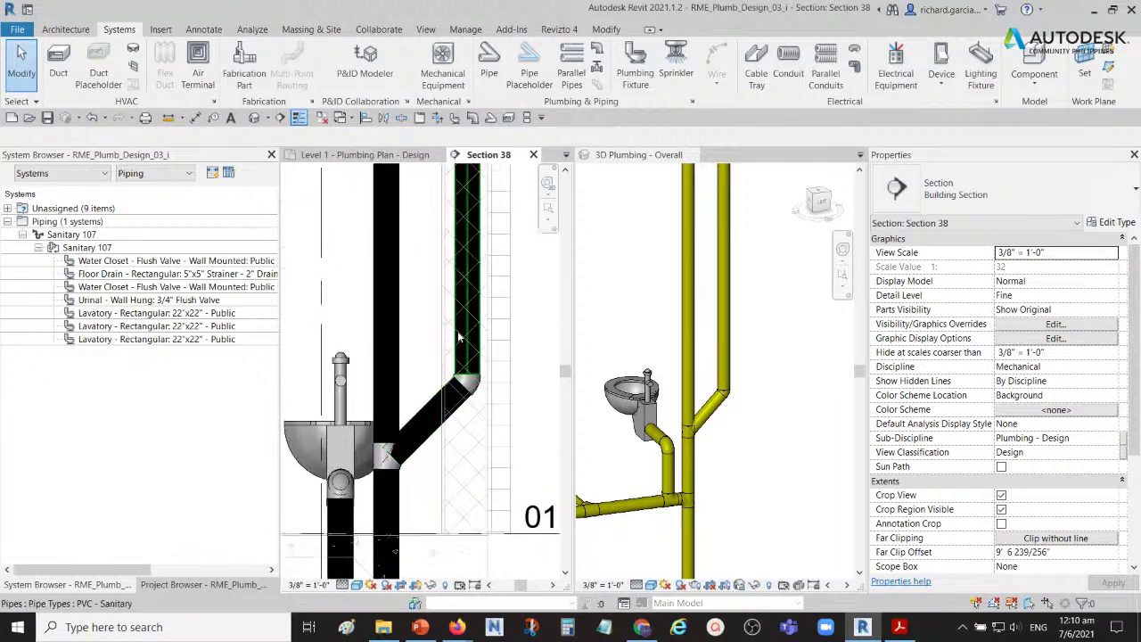
pyautogui.click(460, 338)
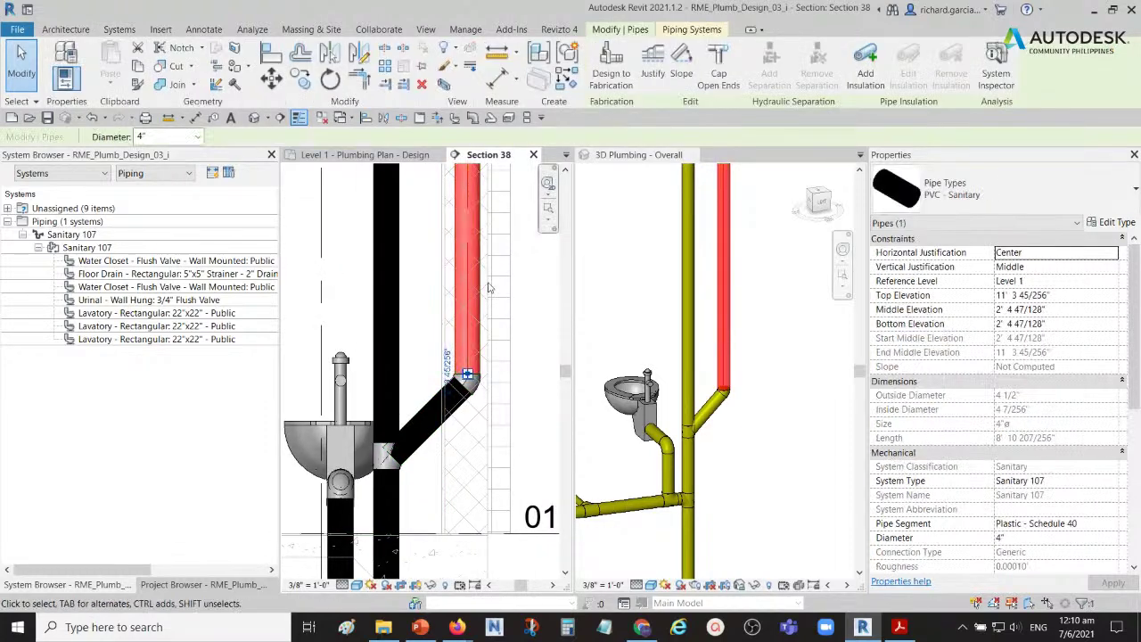
pyautogui.press('Left')
pyautogui.press('Left')
pyautogui.press('Left')
pyautogui.press('Left')
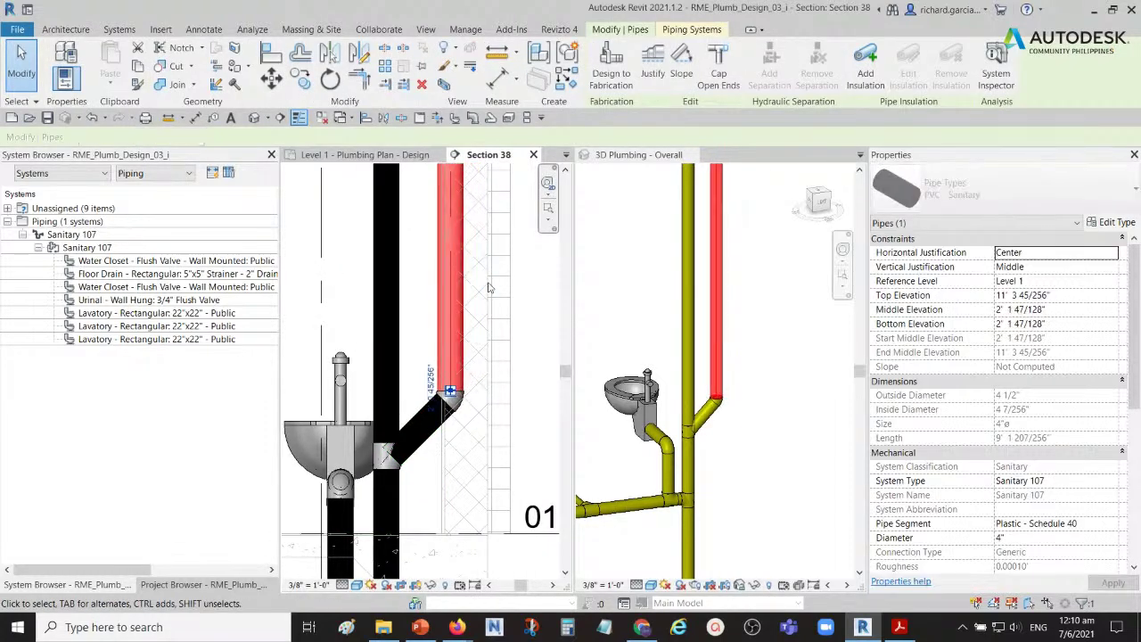
pyautogui.press('Left')
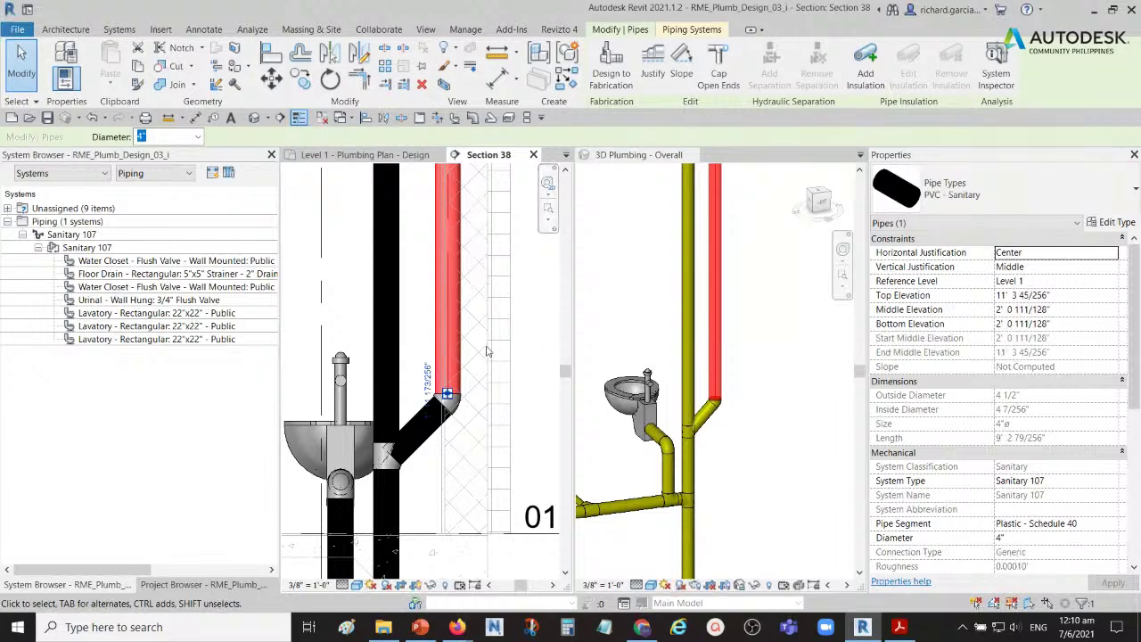
# - Orbit the 3D view to inspect the vent and select the left vertical pipe
pyautogui.scroll(-3, 493, 357)
pyautogui.scroll(-3, 749, 365)
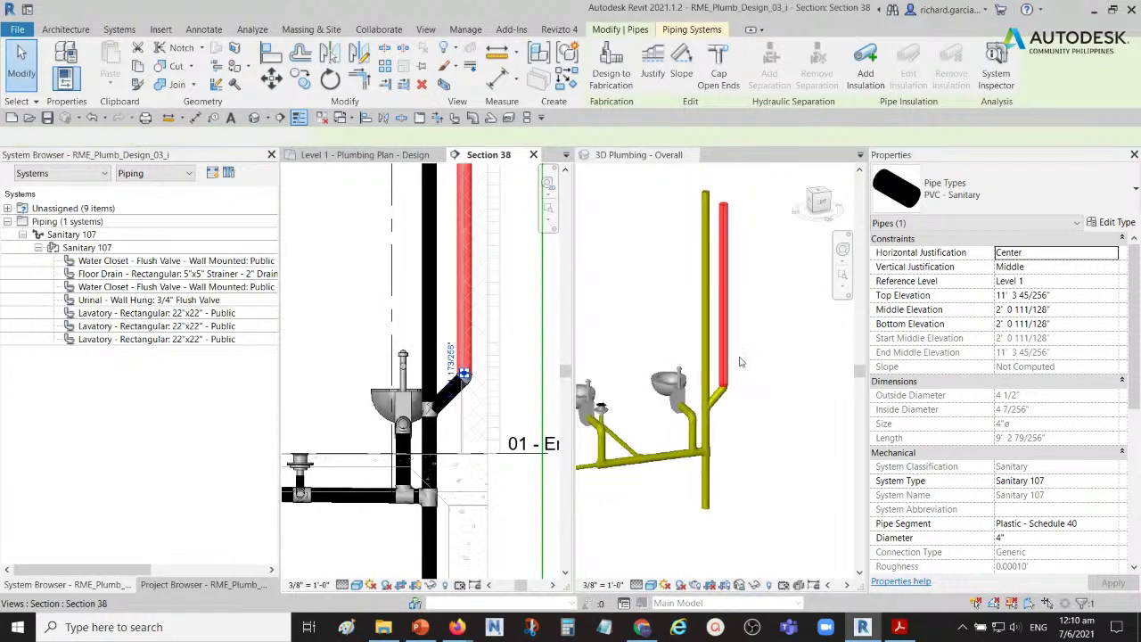
pyautogui.click(772, 322)
pyautogui.keyDown('shift'); pyautogui.moveTo(772, 321); pyautogui.dragTo(737, 347, button='middle'); pyautogui.keyUp('shift')
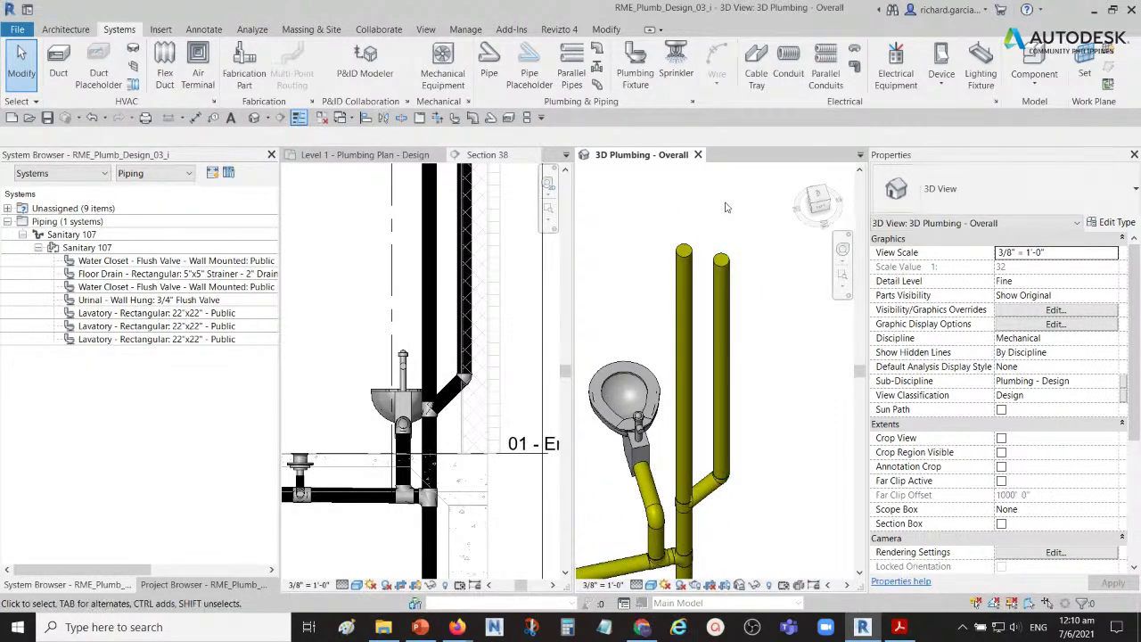
pyautogui.click(685, 258)
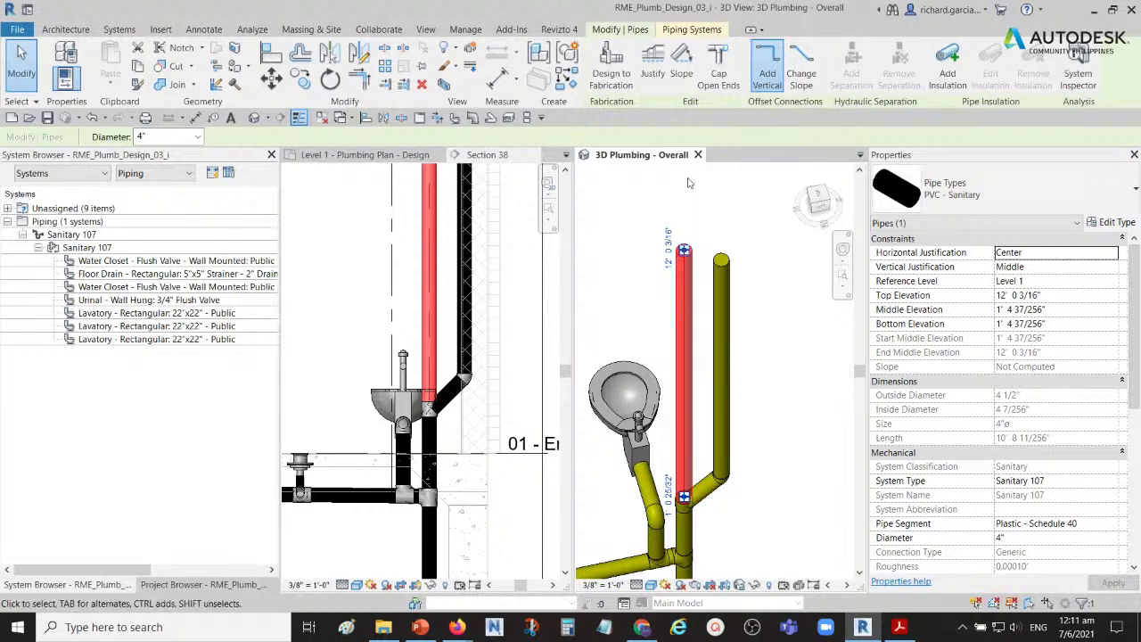
pyautogui.keyDown('shift'); pyautogui.moveTo(688, 183); pyautogui.dragTo(633, 303, button='middle'); pyautogui.keyUp('shift')
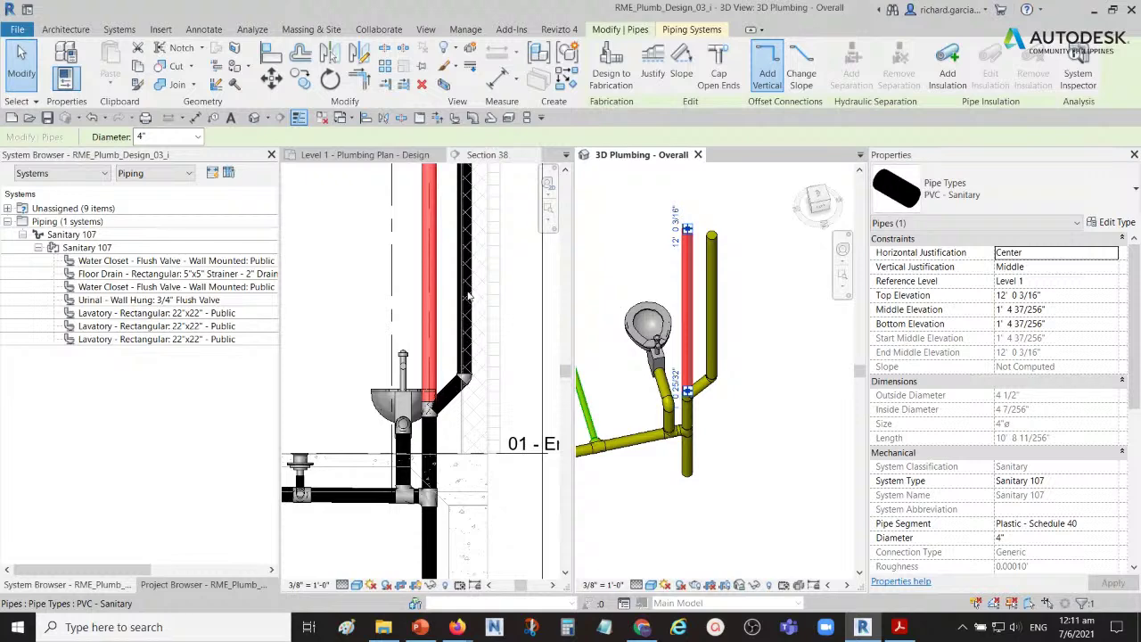
pyautogui.moveTo(441, 226); pyautogui.dragTo(428, 301, button='middle')
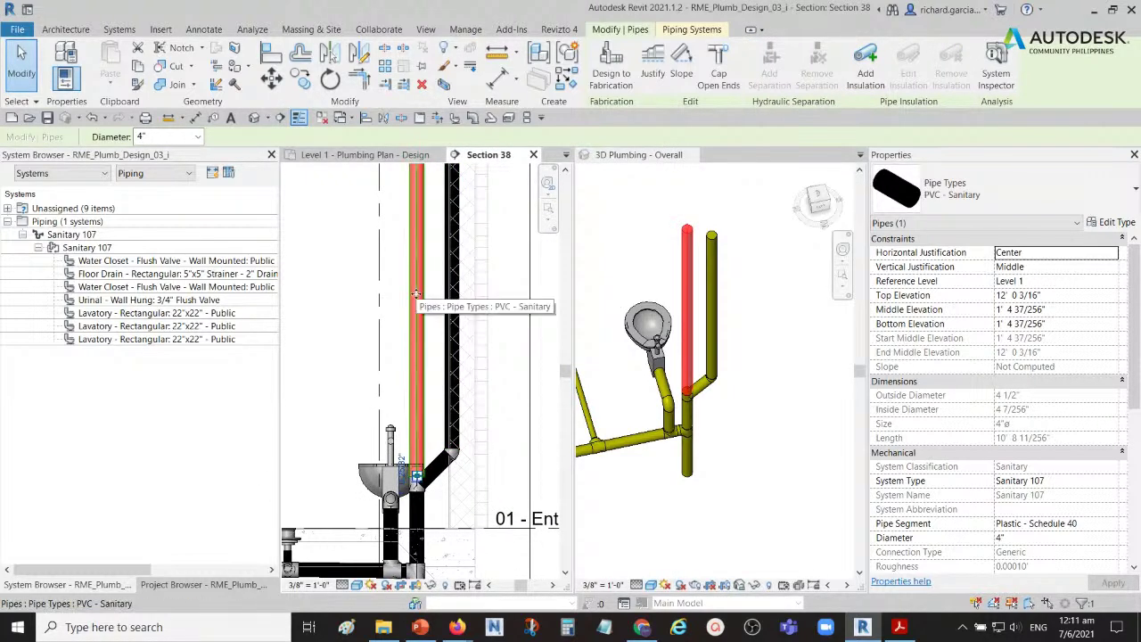
pyautogui.scroll(3, 407, 297)
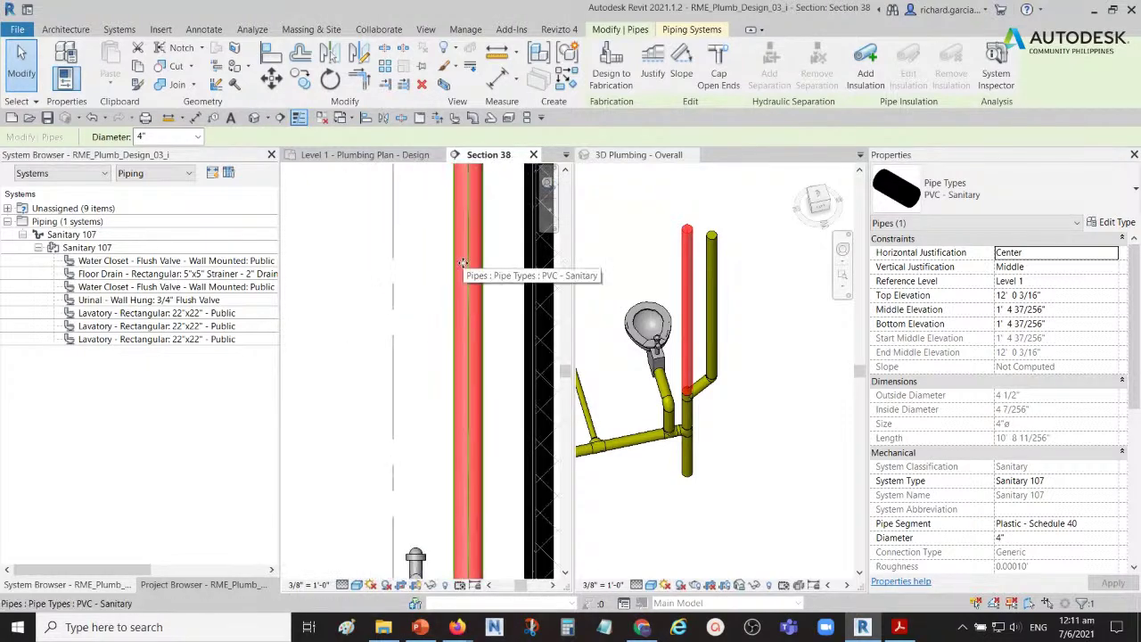
pyautogui.click(463, 256)
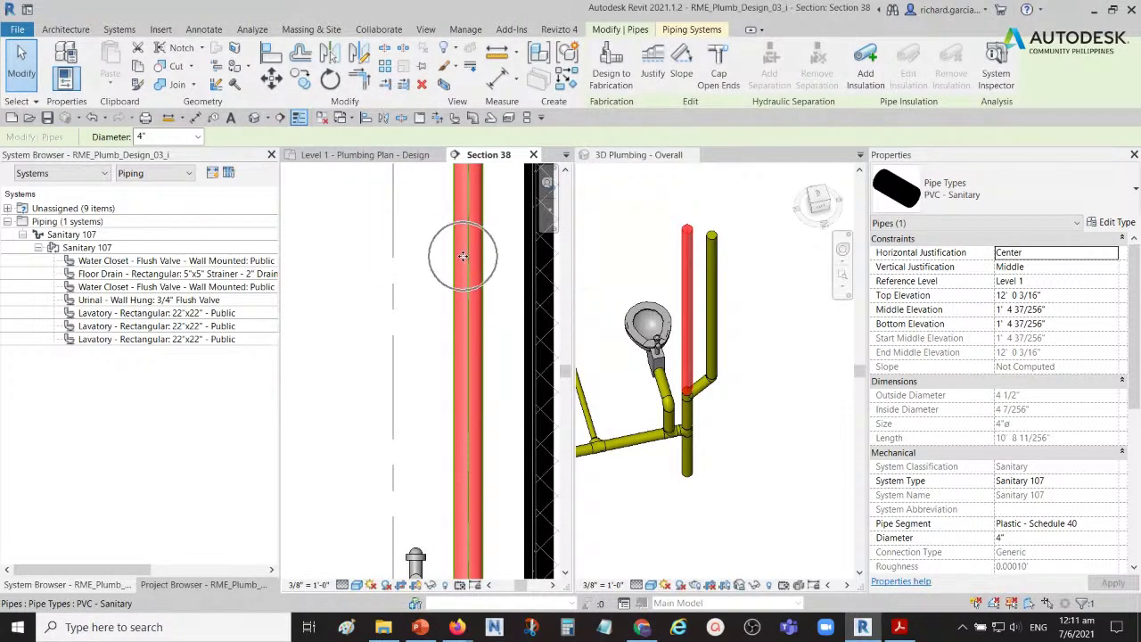
pyautogui.scroll(-1, 477, 257)
pyautogui.moveTo(477, 257); pyautogui.dragTo(358, 262, button='middle')
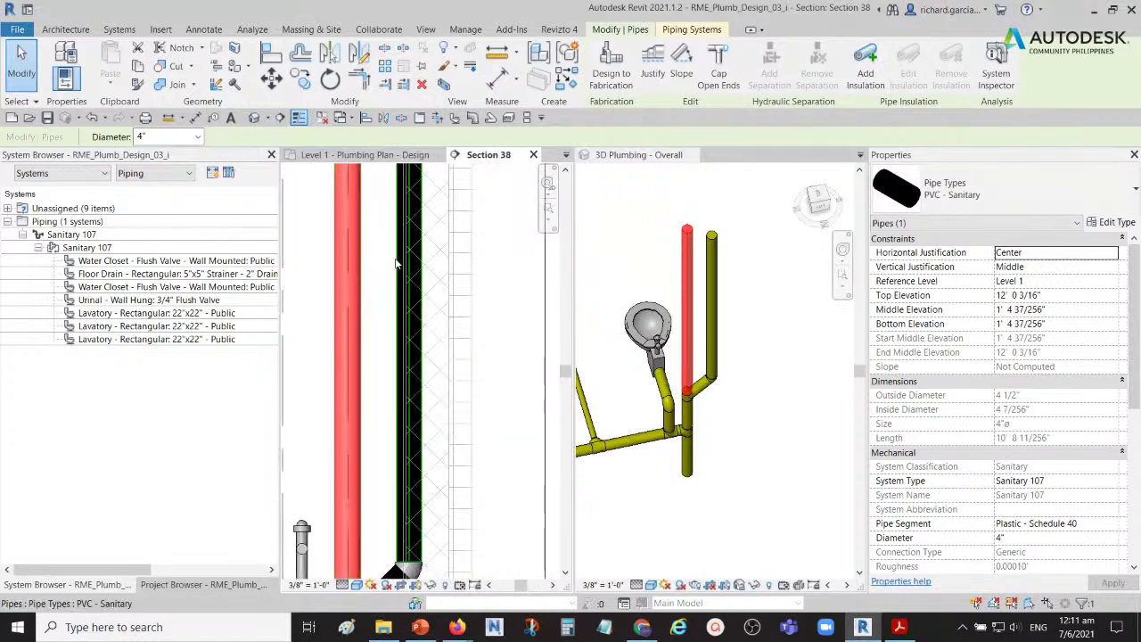
pyautogui.click(404, 264)
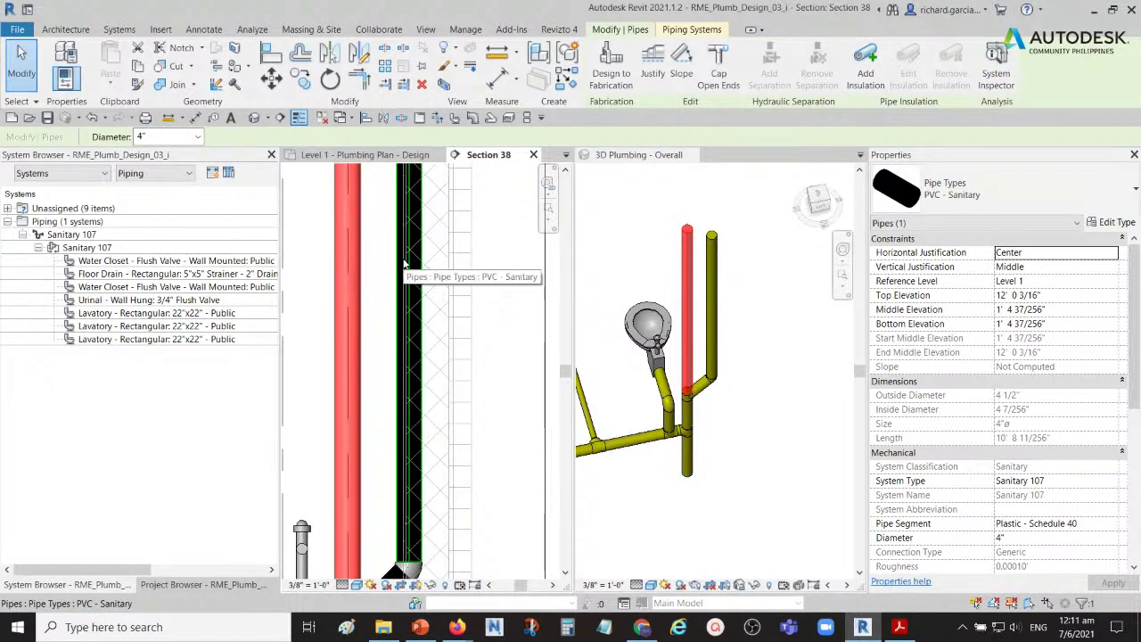
pyautogui.moveTo(404, 345); pyautogui.dragTo(503, 193, button='middle')
pyautogui.click(457, 309)
pyautogui.press('Escape')
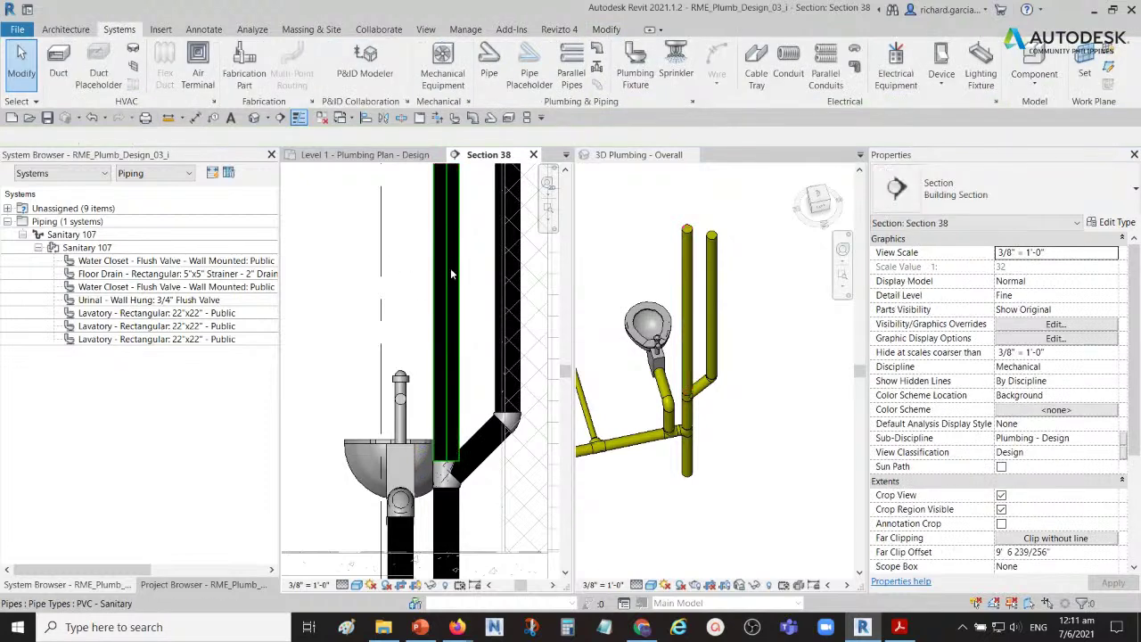
pyautogui.click(450, 268)
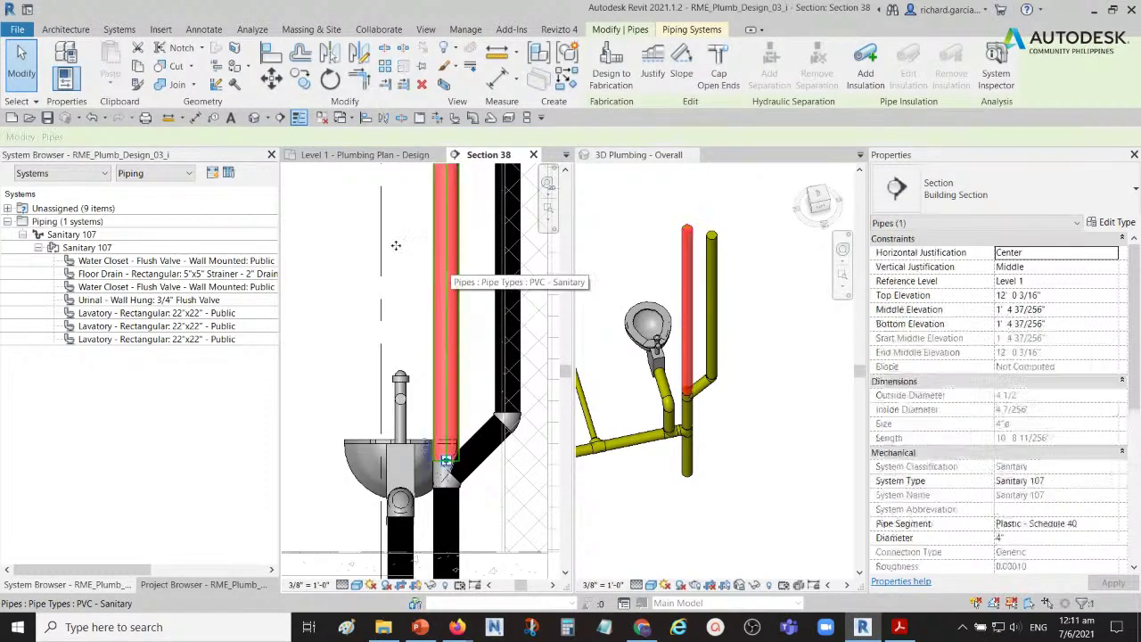
pyautogui.click(508, 313)
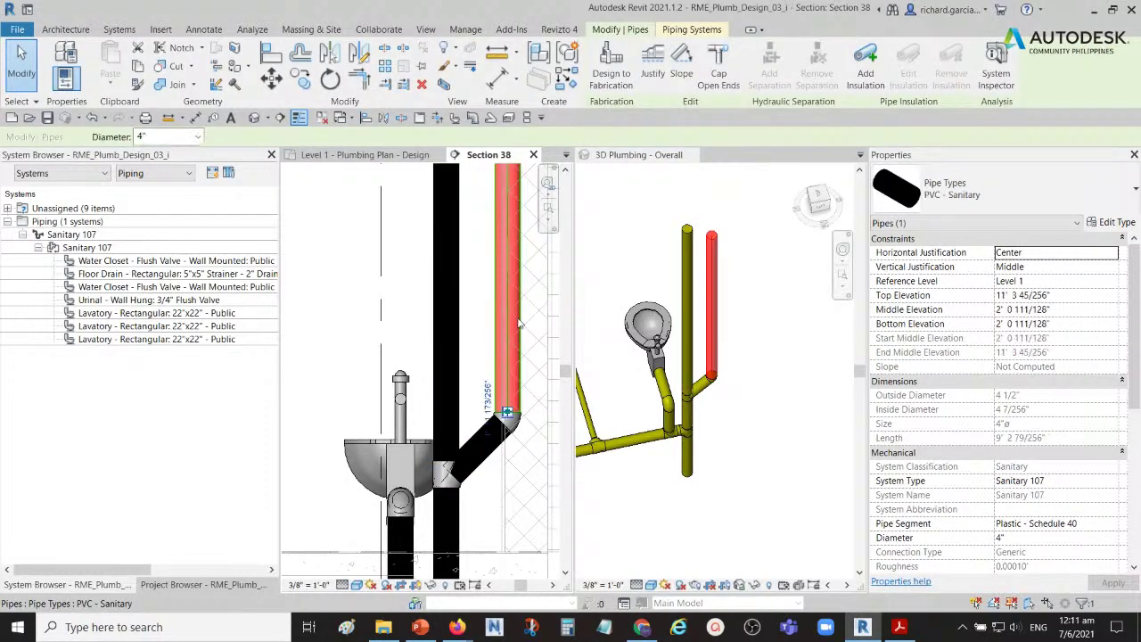
# - Resize the selected vent pipe from 4" to 2 1/2" and check it in 3D Plumbing
pyautogui.click(182, 138)
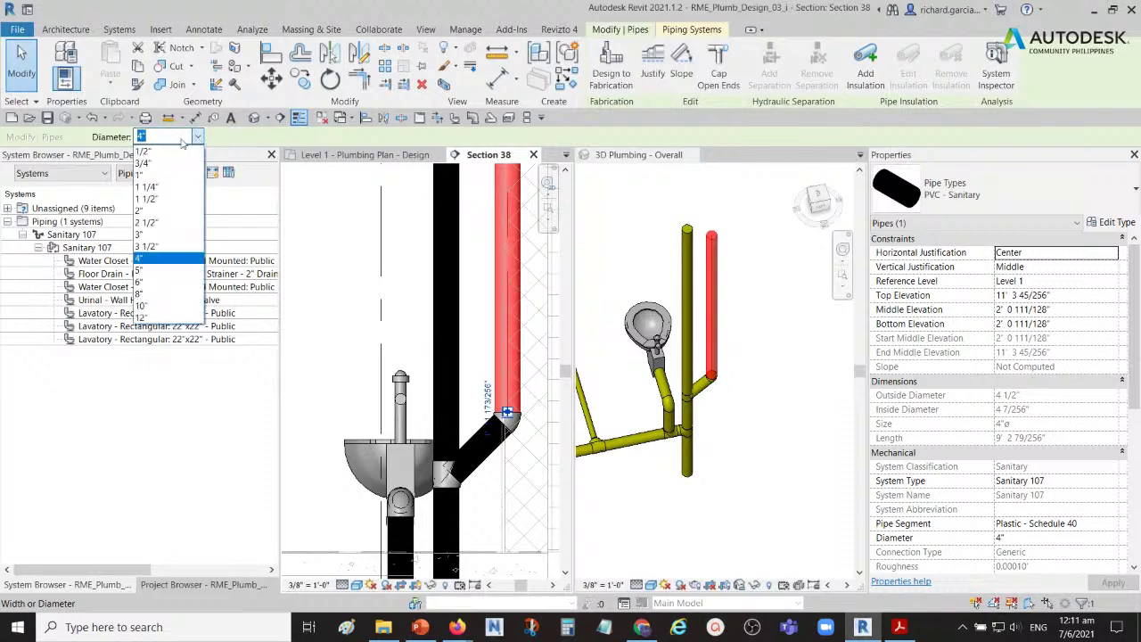
pyautogui.click(160, 222)
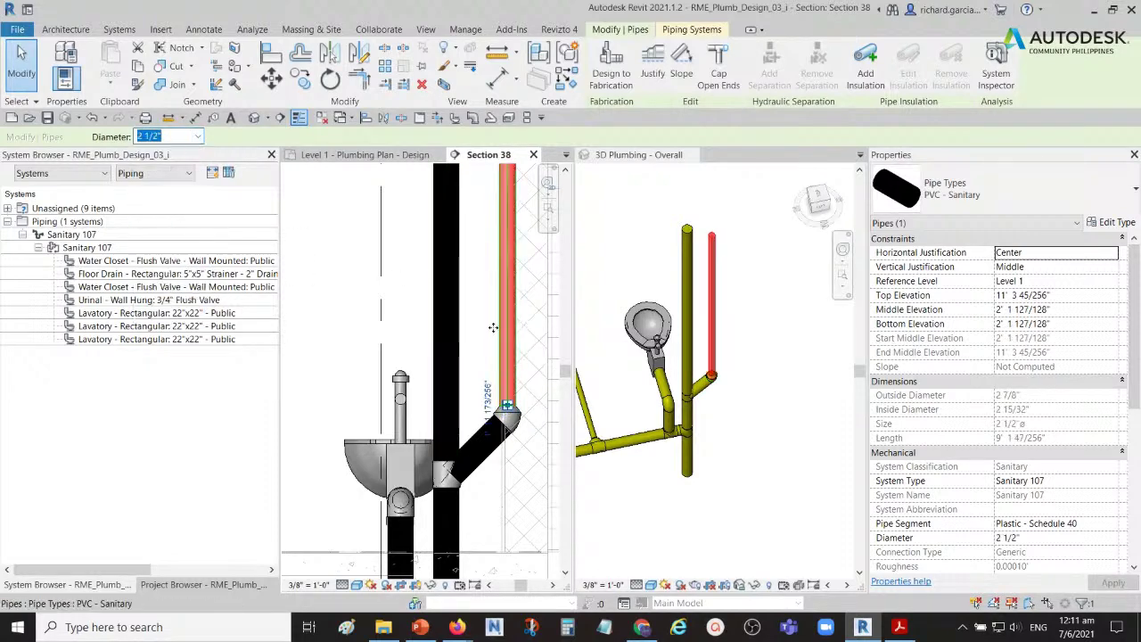
pyautogui.press('Escape')
pyautogui.click(754, 365)
pyautogui.moveTo(753, 366)
pyautogui.keyDown('shift'); pyautogui.mouseDown(button='middle')
pyautogui.moveTo(745, 355)
pyautogui.moveTo(707, 428)
pyautogui.moveTo(710, 370)
pyautogui.moveTo(767, 366)
pyautogui.mouseUp(button='middle'); pyautogui.keyUp('shift')
pyautogui.scroll(-2, 710, 358)
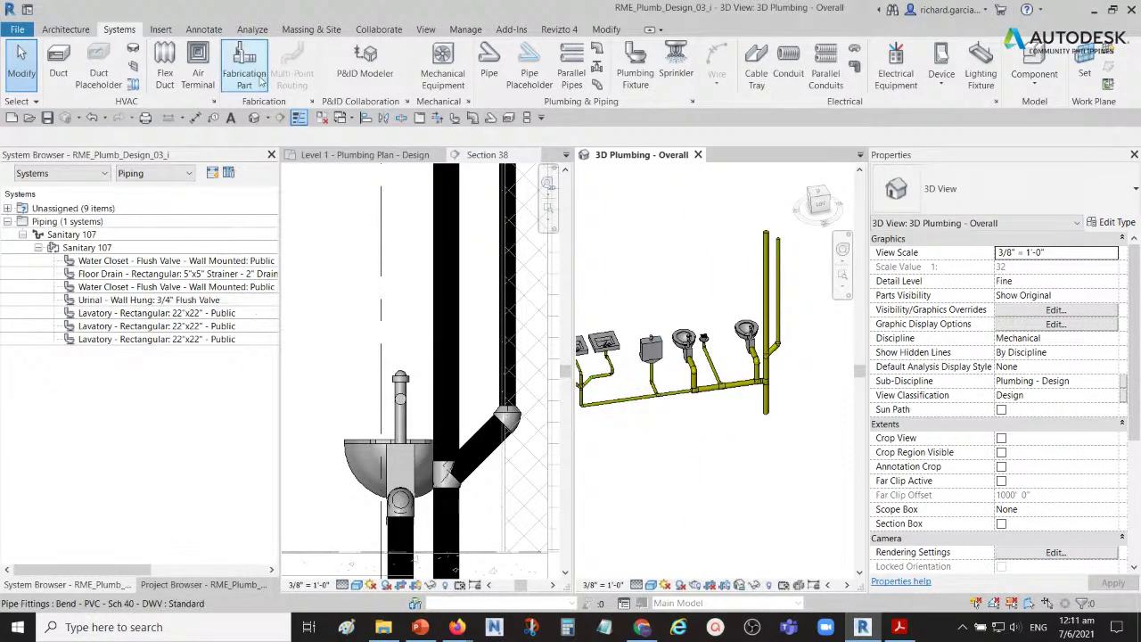
# - In the default 3D view, box-select the green sanitary piping and fit a section box around it
pyautogui.click(254, 117)
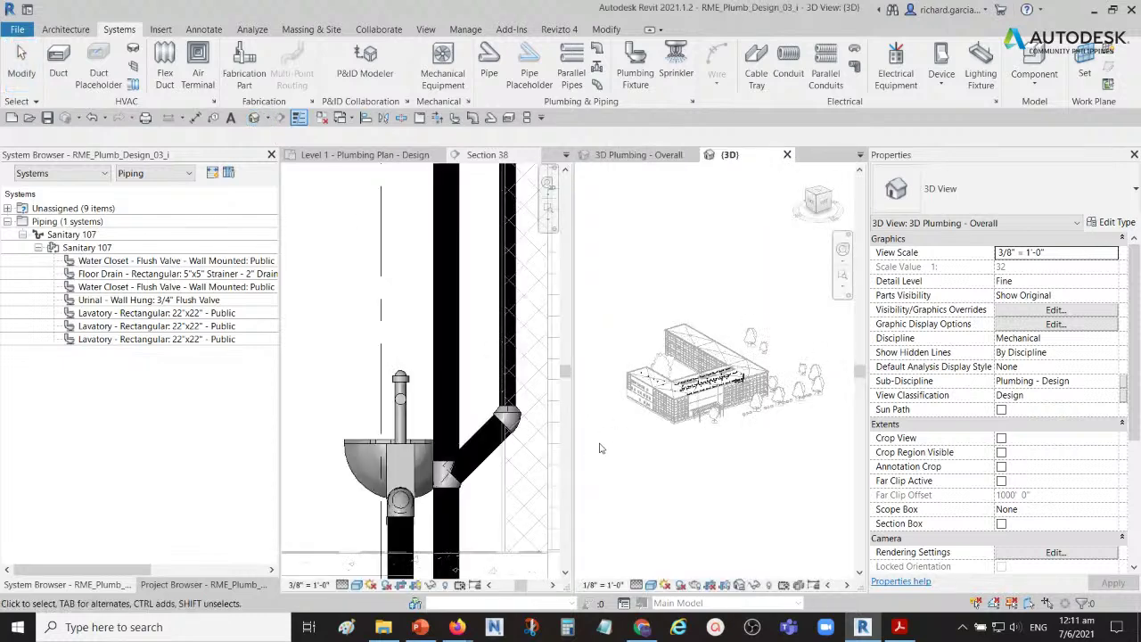
pyautogui.scroll(-3, 464, 434)
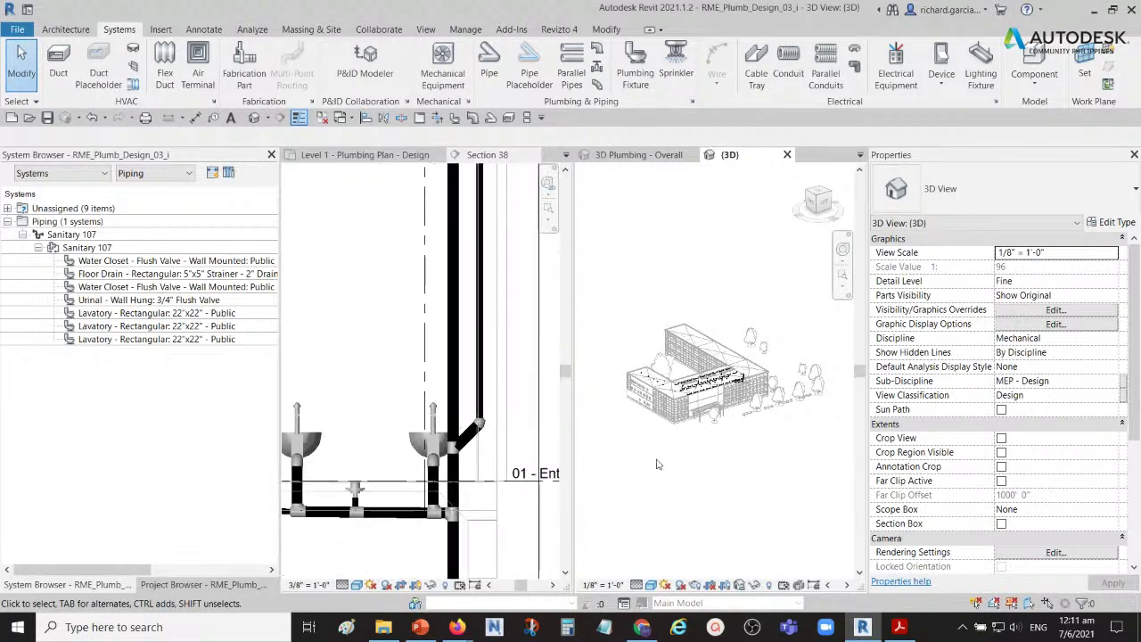
pyautogui.scroll(6, 726, 400)
pyautogui.scroll(6, 727, 401)
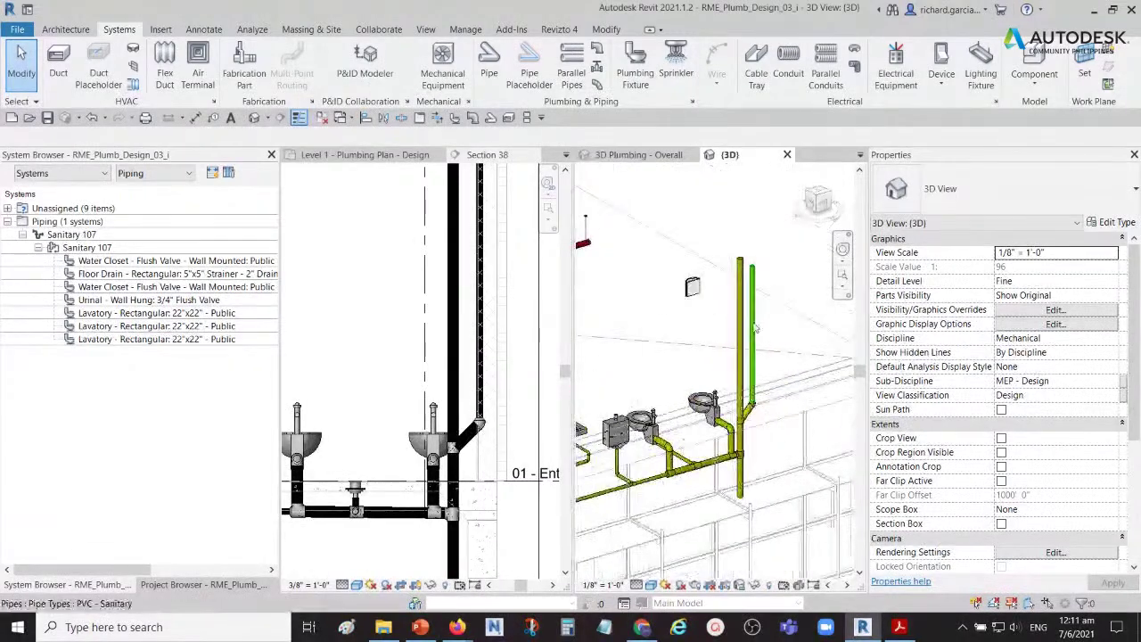
pyautogui.keyDown('shift'); pyautogui.moveTo(724, 433); pyautogui.dragTo(655, 445, button='middle'); pyautogui.keyUp('shift')
pyautogui.moveTo(631, 447); pyautogui.dragTo(819, 245)
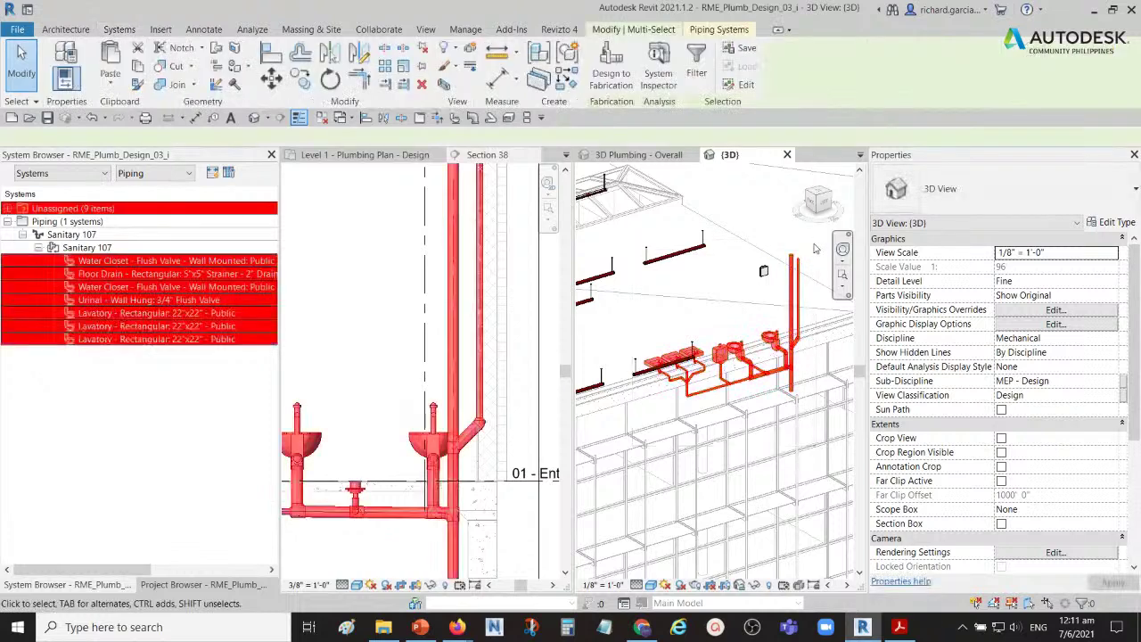
pyautogui.click(445, 85)
pyautogui.click(667, 298)
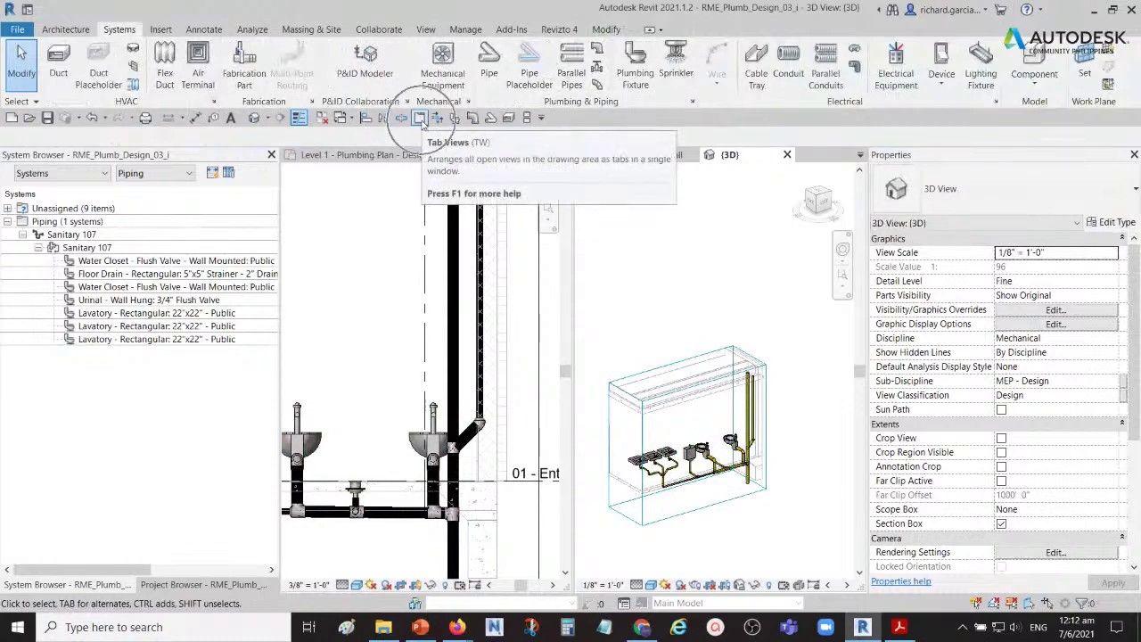
# - Show open views as tabs and orbit the sectioned 3D view to face the fixtures
pyautogui.click(435, 119)
pyautogui.keyDown('shift'); pyautogui.moveTo(496, 409); pyautogui.dragTo(517, 398, button='middle'); pyautogui.keyUp('shift')
pyautogui.scroll(5, 517, 398)
pyautogui.keyDown('shift'); pyautogui.moveTo(632, 366); pyautogui.dragTo(634, 319, button='middle'); pyautogui.keyUp('shift')
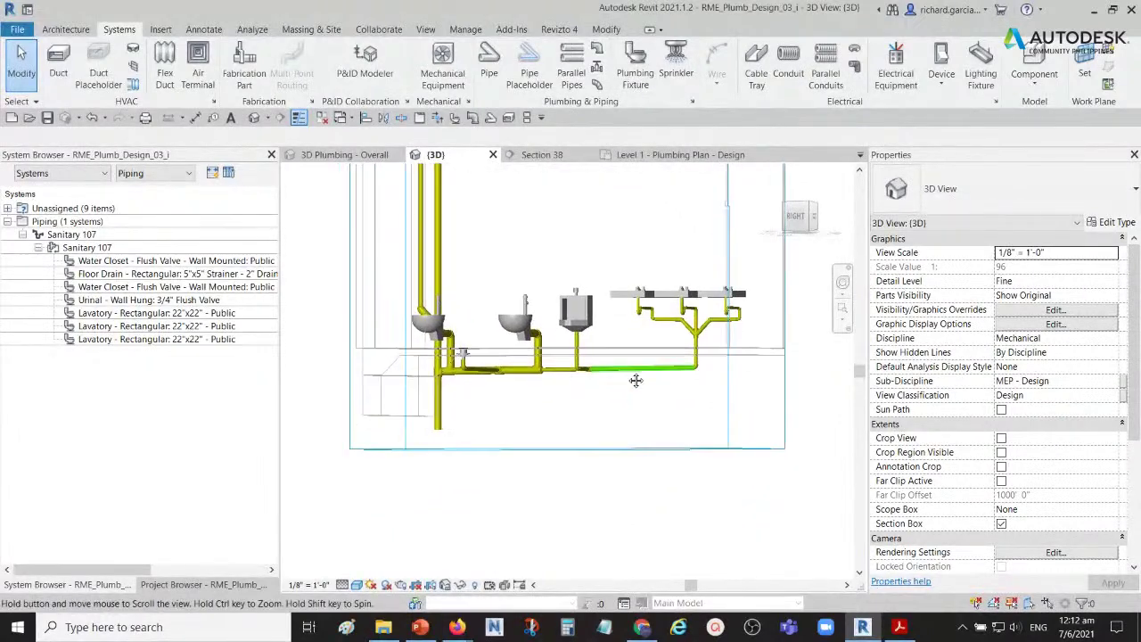
pyautogui.scroll(4, 589, 375)
pyautogui.scroll(-3, 594, 350)
# - Orbit and zoom the sectioned view to inspect the urinal and lavatories from the left
pyautogui.moveTo(620, 350)
pyautogui.keyDown('shift'); pyautogui.mouseDown(button='middle')
pyautogui.moveTo(624, 367)
pyautogui.moveTo(641, 356)
pyautogui.mouseUp(button='middle'); pyautogui.keyUp('shift')
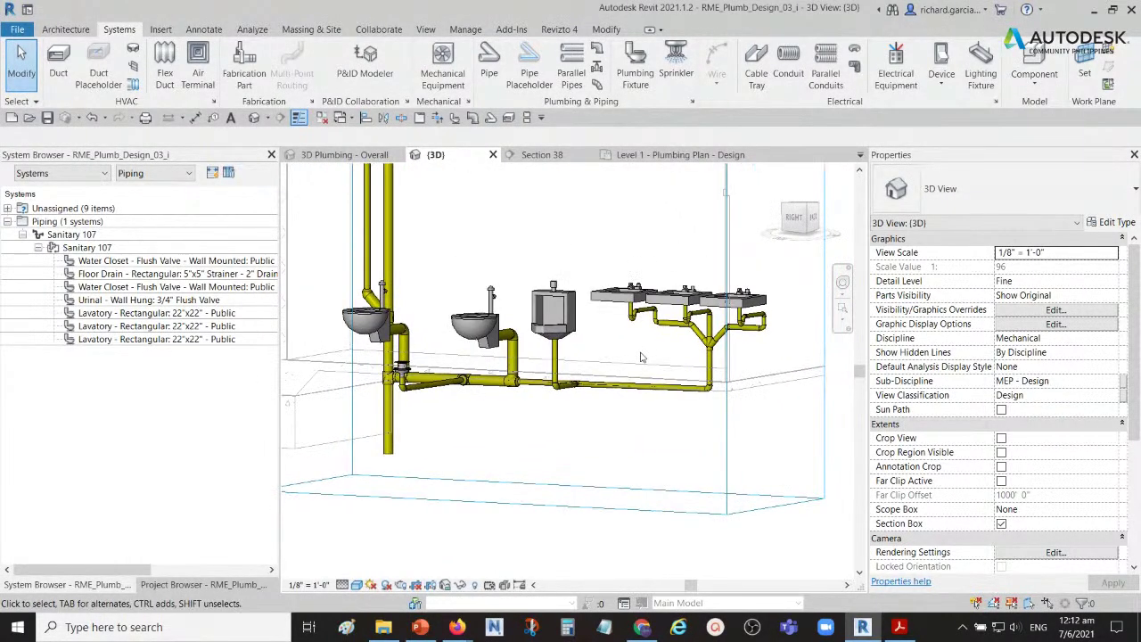
pyautogui.keyDown('shift'); pyautogui.moveTo(678, 357); pyautogui.dragTo(678, 295, button='middle'); pyautogui.keyUp('shift')
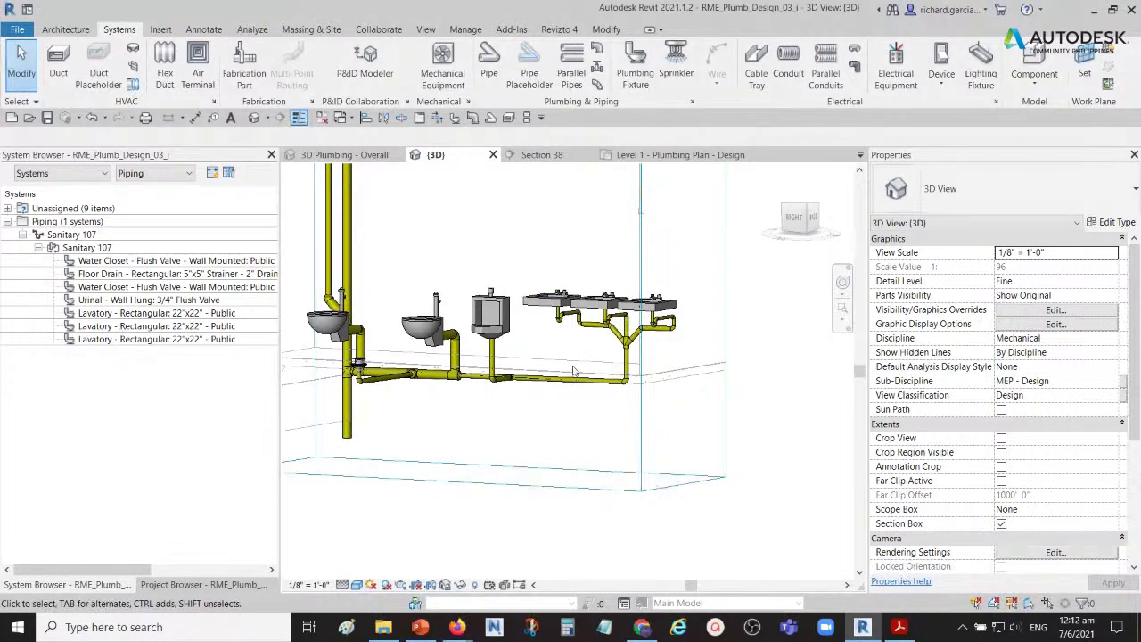
pyautogui.scroll(3, 575, 356)
pyautogui.scroll(4, 597, 350)
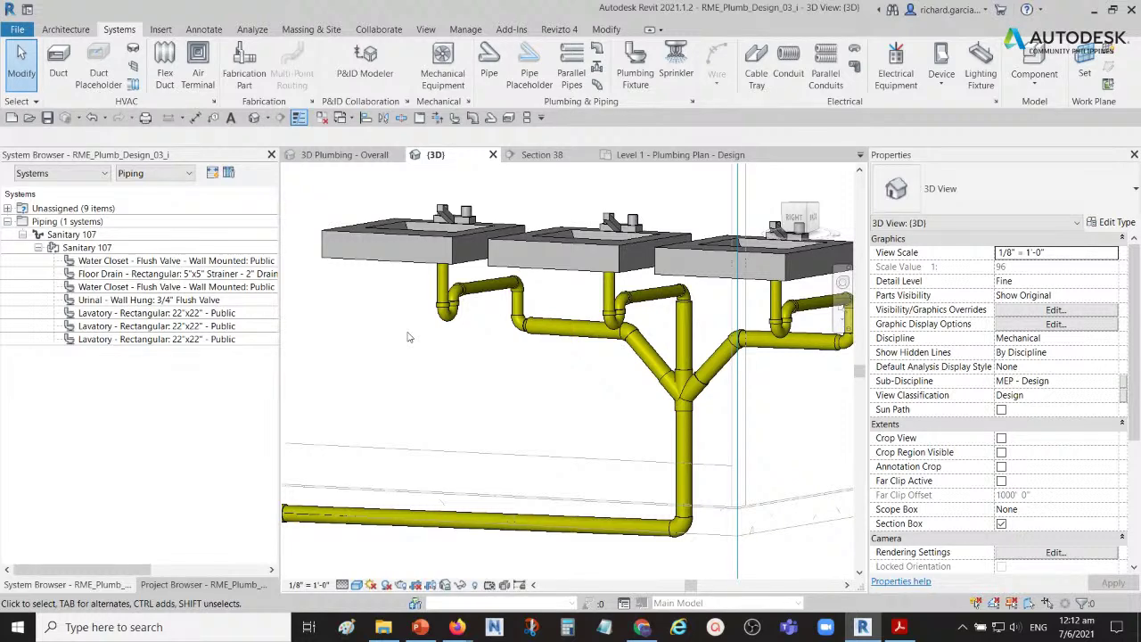
pyautogui.scroll(-2, 409, 337)
pyautogui.keyDown('shift'); pyautogui.moveTo(409, 337); pyautogui.dragTo(540, 331, button='middle'); pyautogui.keyUp('shift')
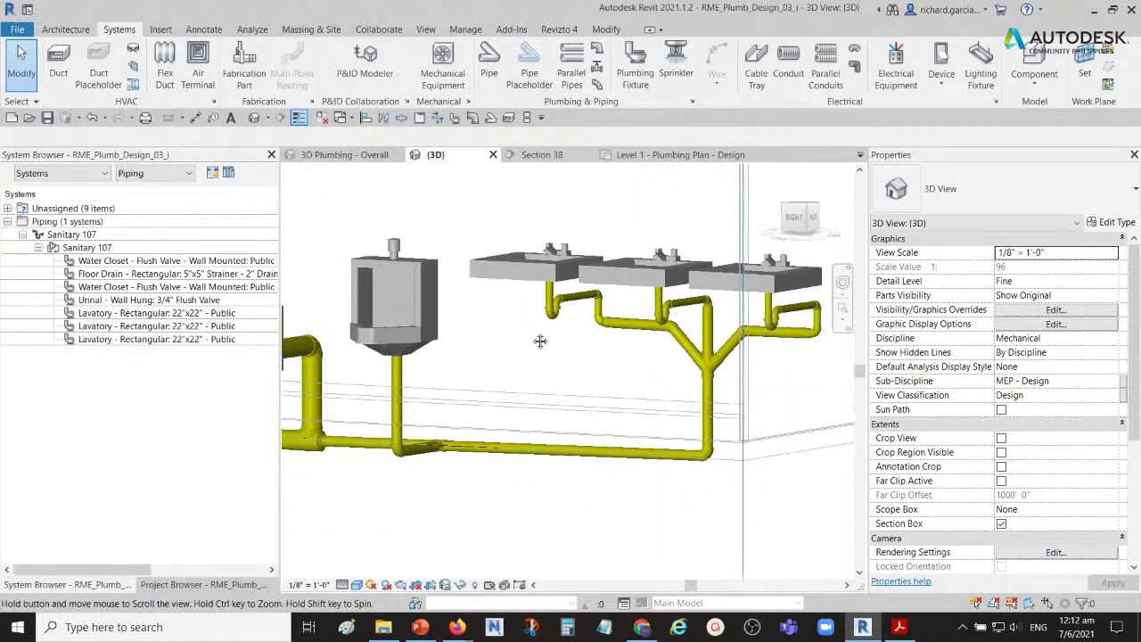
pyautogui.click(496, 307)
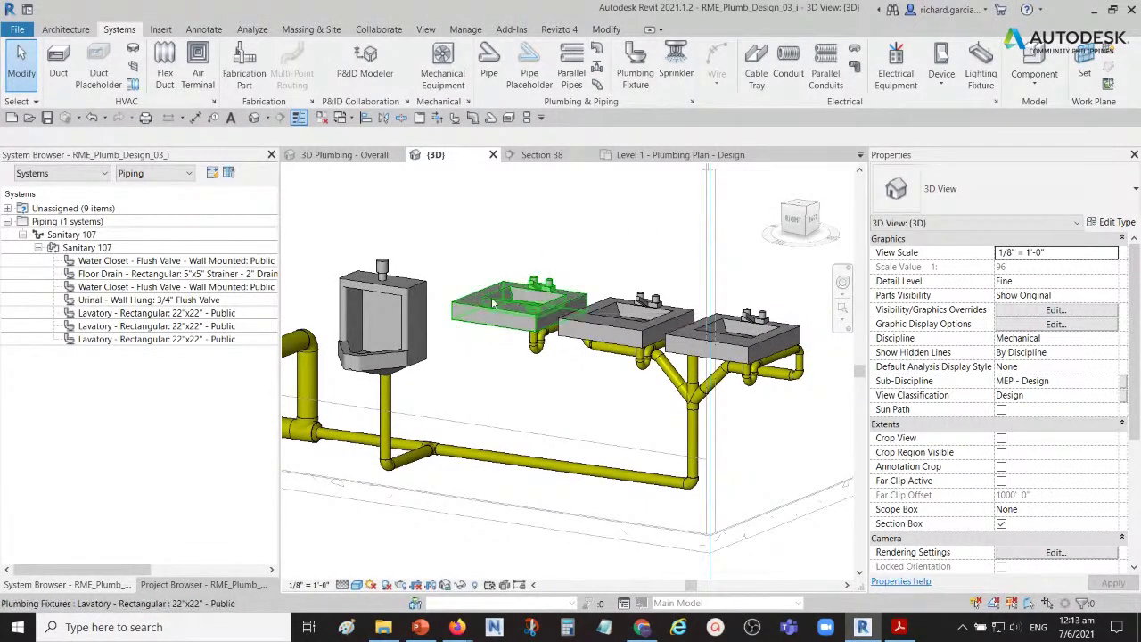
pyautogui.click(490, 310)
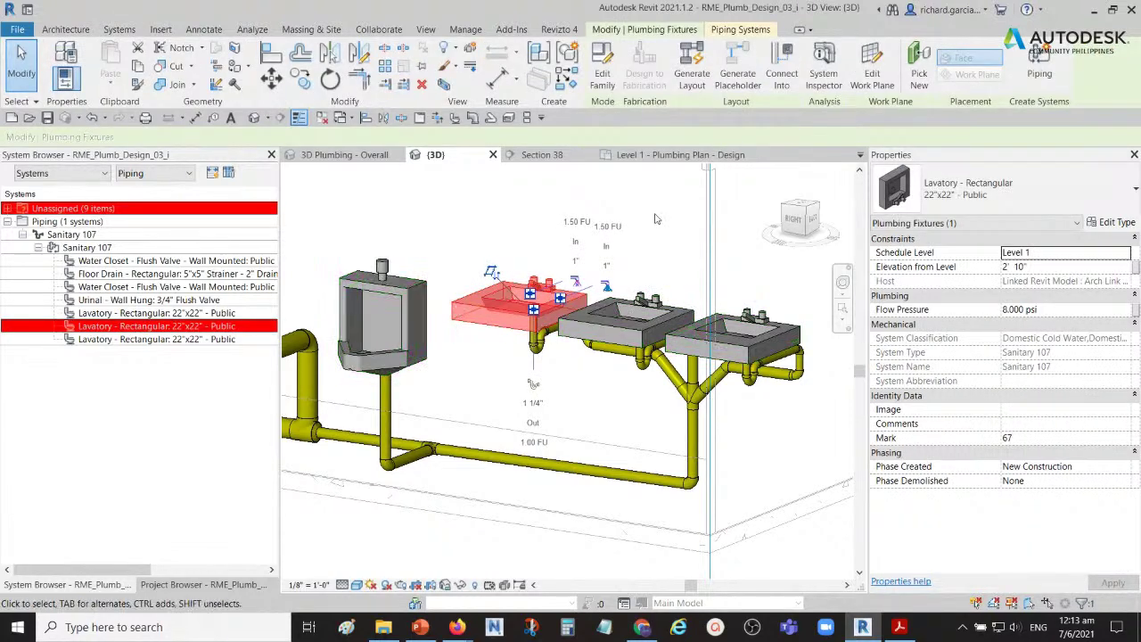
pyautogui.click(733, 31)
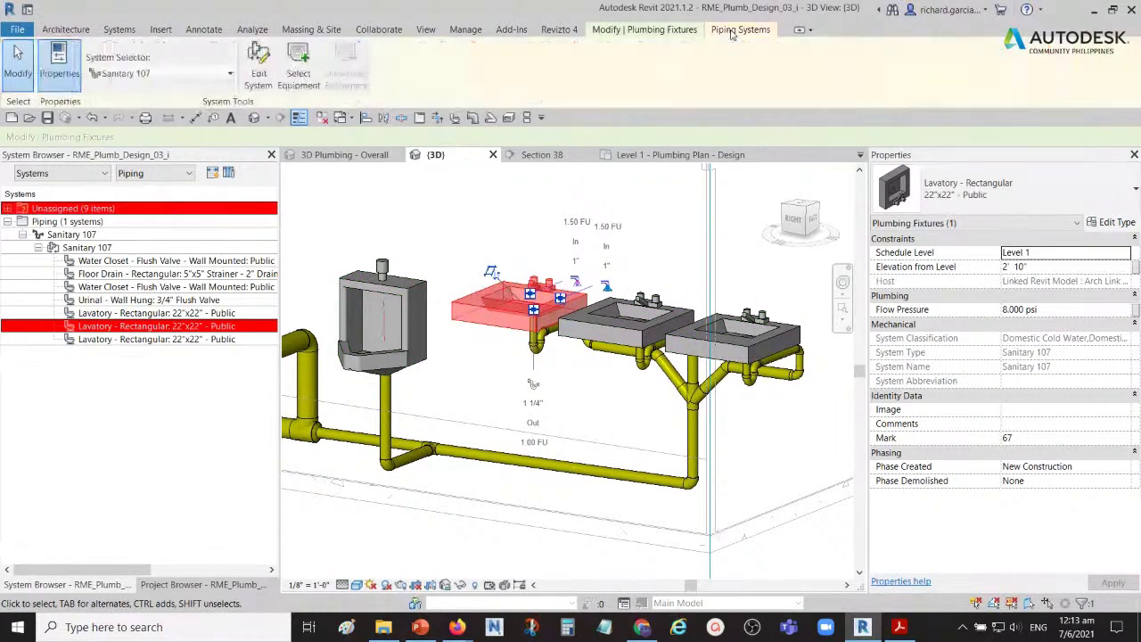
pyautogui.click(264, 63)
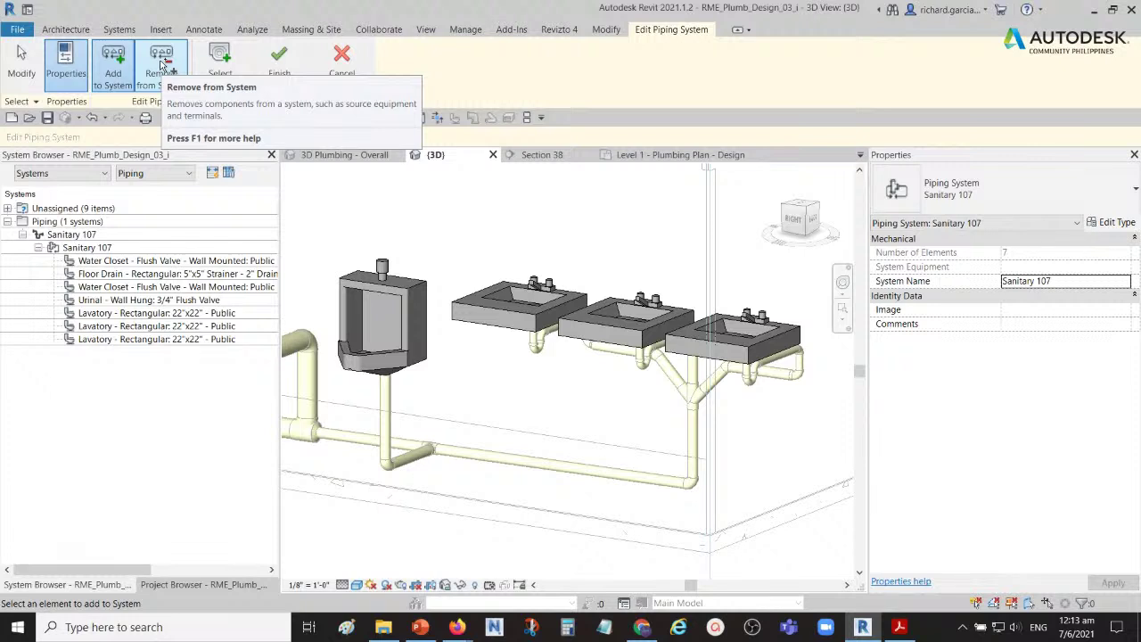
pyautogui.click(162, 66)
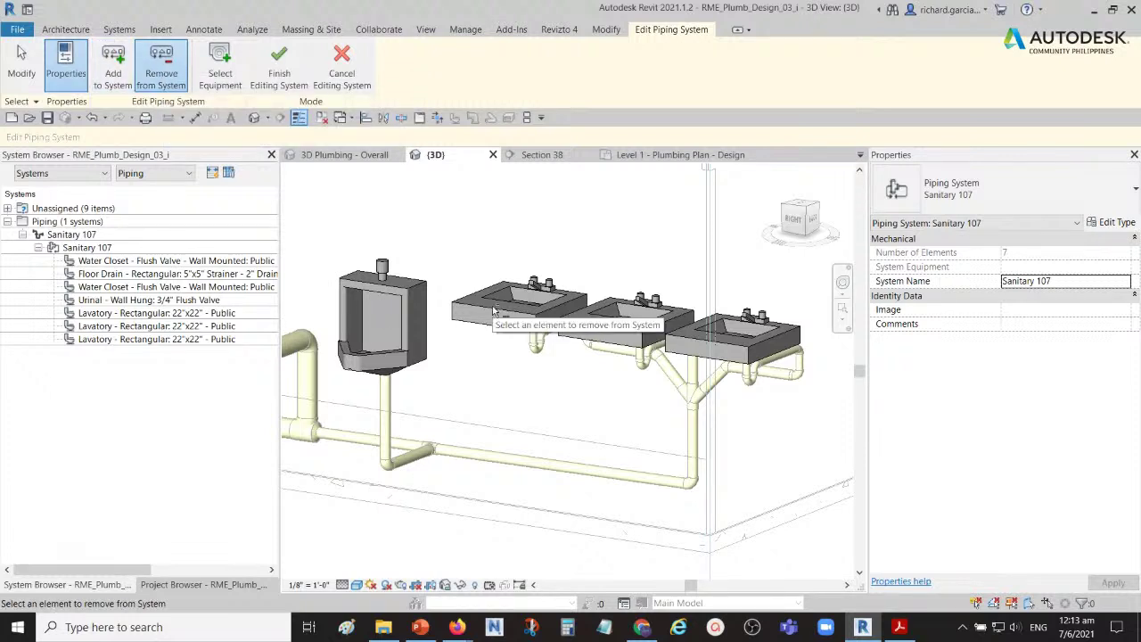
pyautogui.keyDown('shift'); pyautogui.moveTo(535, 290); pyautogui.dragTo(550, 250, button='middle'); pyautogui.keyUp('shift')
pyautogui.click(550, 249)
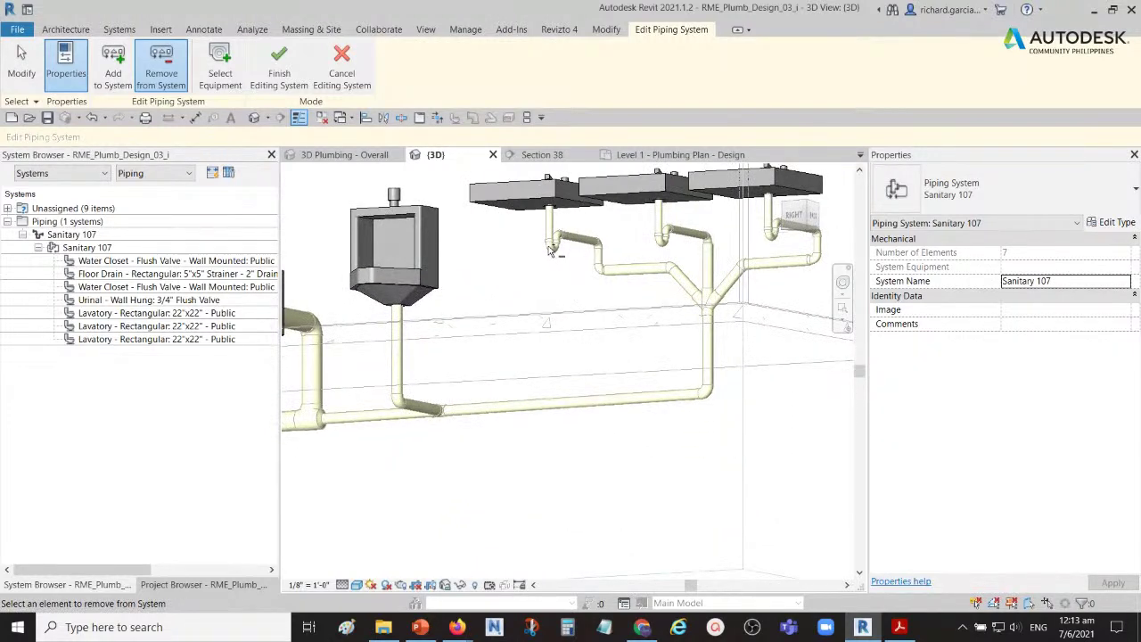
pyautogui.click(163, 74)
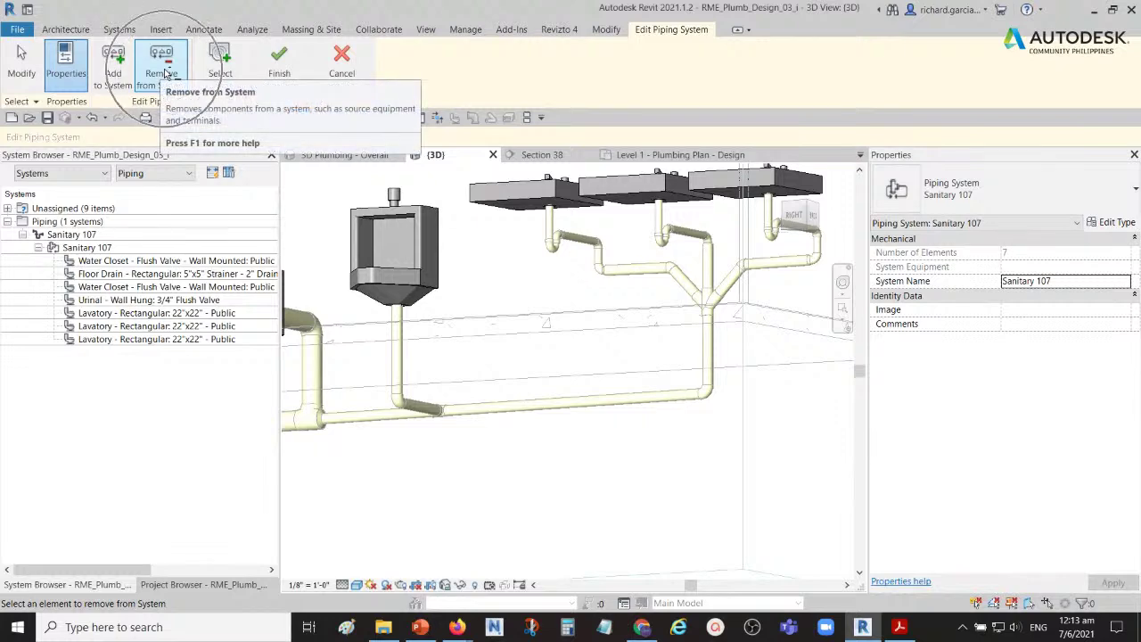
pyautogui.click(341, 61)
pyautogui.scroll(4, 565, 259)
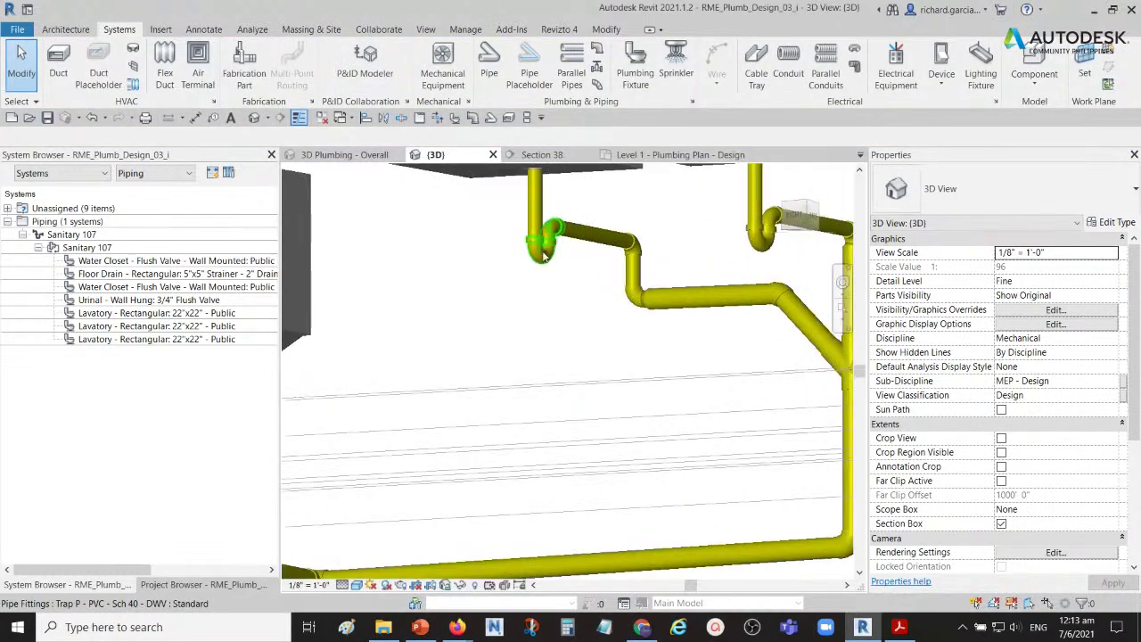
# - Delete the tailpiece and trap under the left lavatory
pyautogui.scroll(-2, 587, 220)
pyautogui.click(584, 227)
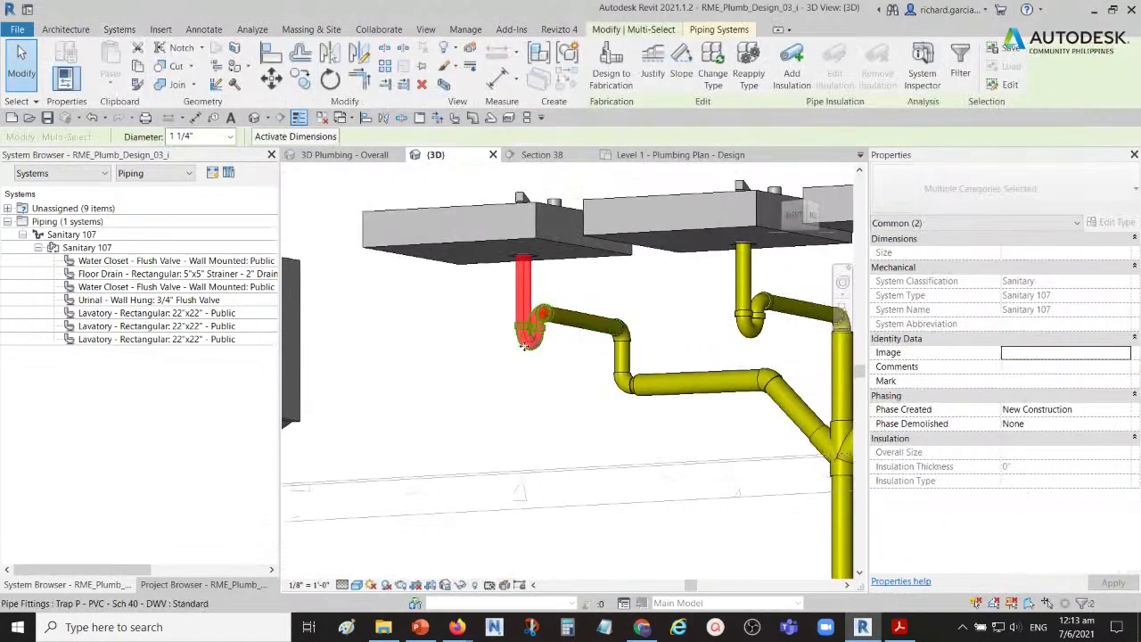
pyautogui.press('Escape')
pyautogui.click(578, 238)
pyautogui.press('Delete')
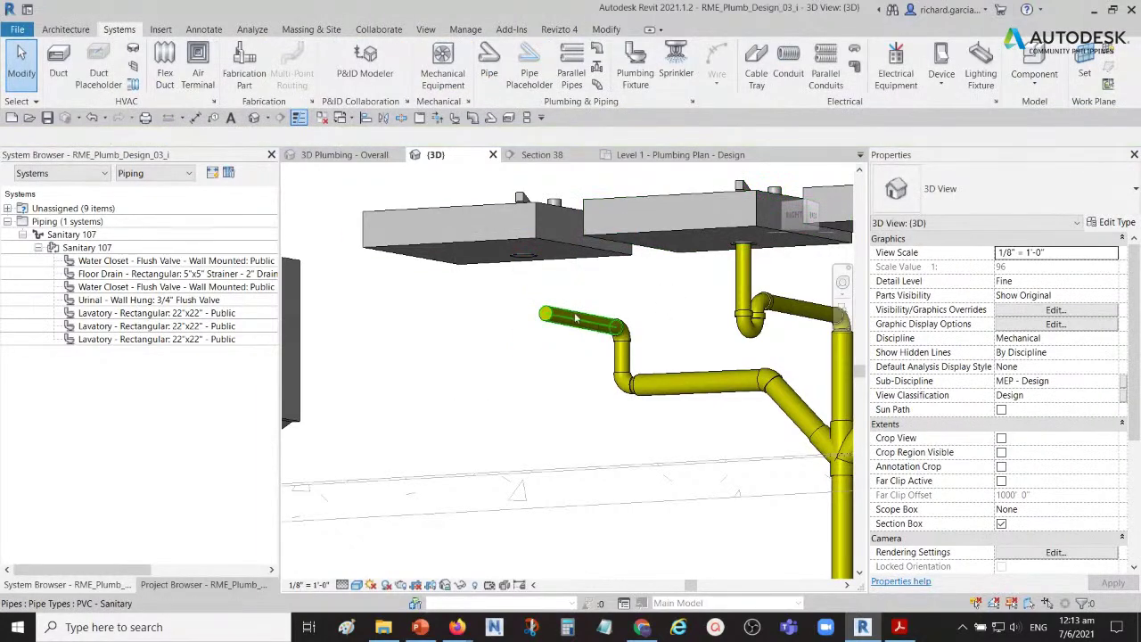
# - Remove the left lavatory from the Sanitary 107 system and finish editing the system
pyautogui.click(492, 239)
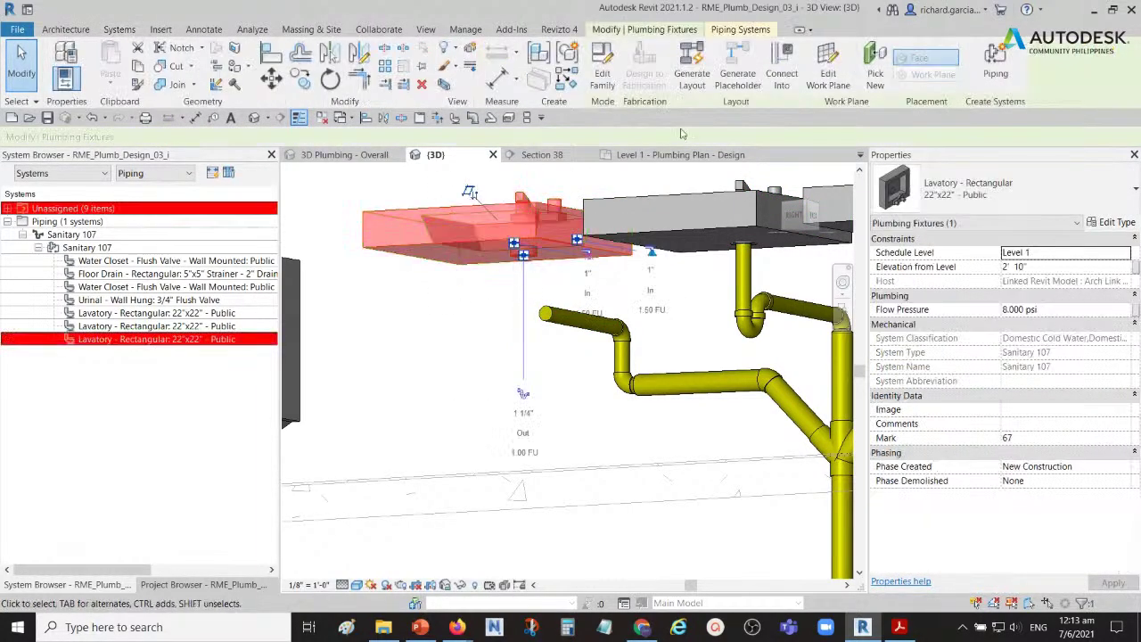
pyautogui.click(740, 29)
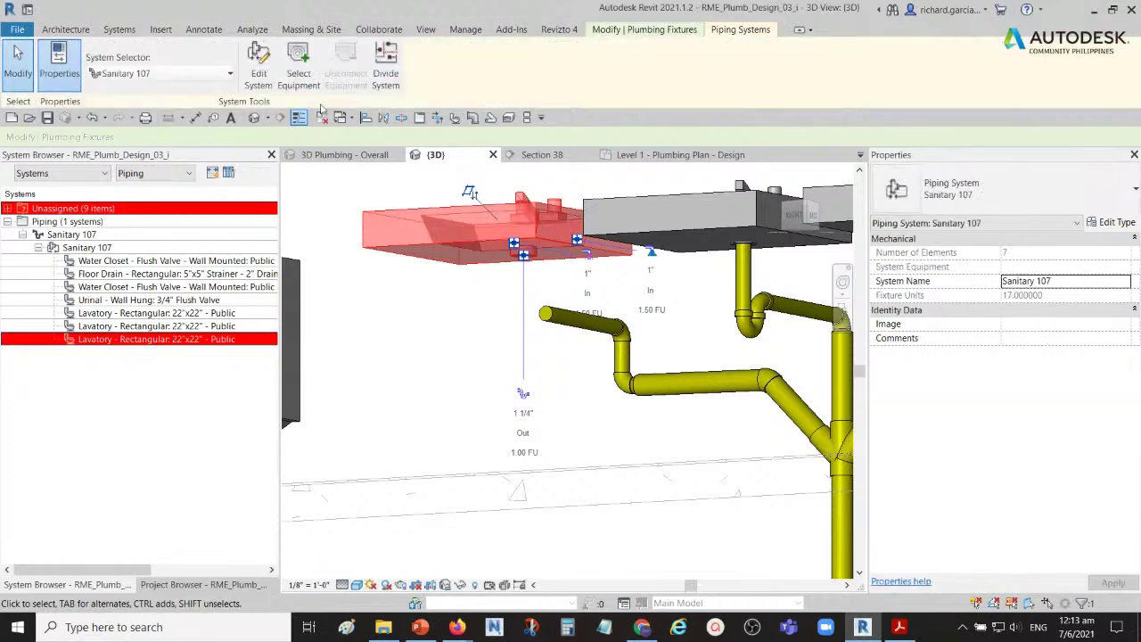
pyautogui.click(260, 65)
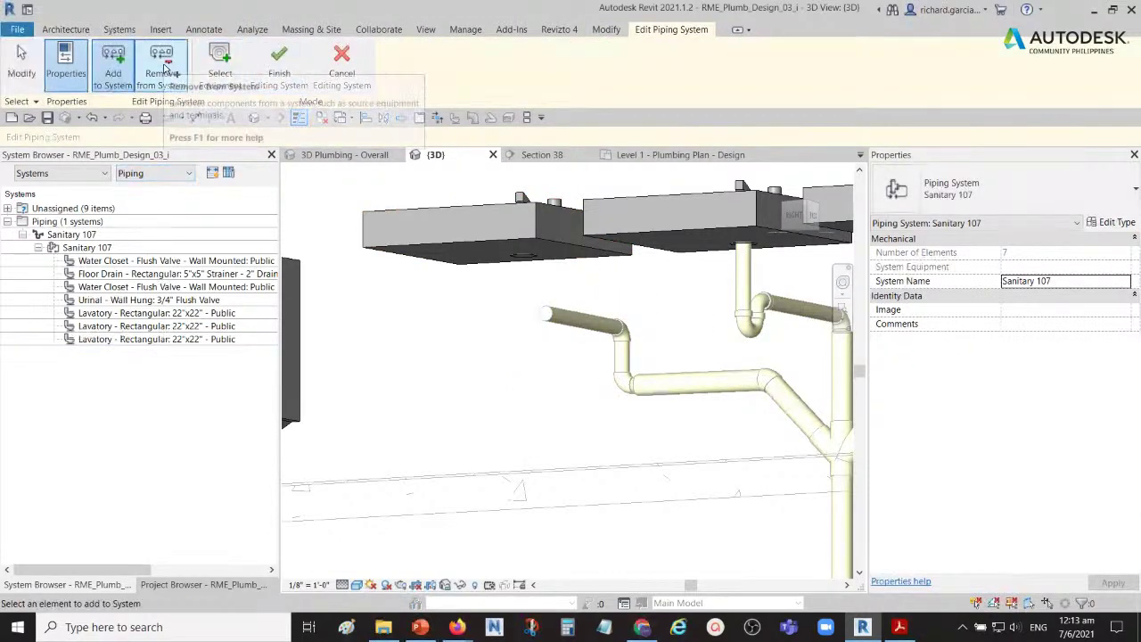
pyautogui.click(162, 72)
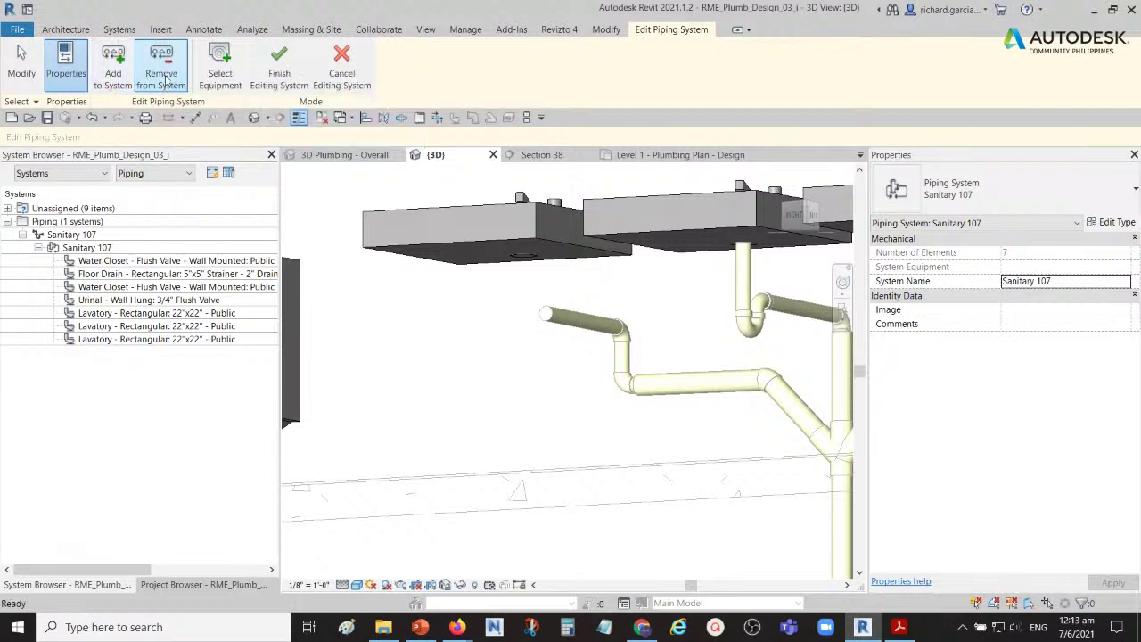
pyautogui.click(460, 245)
pyautogui.keyDown('shift'); pyautogui.moveTo(443, 356); pyautogui.dragTo(397, 277, button='middle'); pyautogui.keyUp('shift')
pyautogui.click(283, 79)
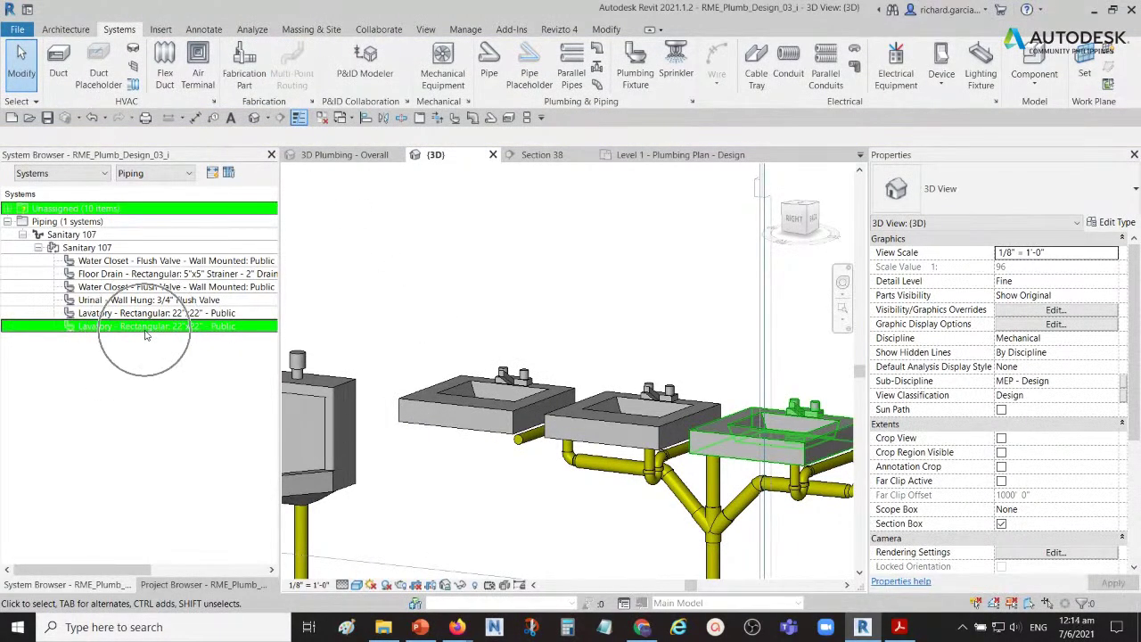
# - Check the Unassigned items in the System Browser and orbit to view the sinks' piping
pyautogui.click(116, 380)
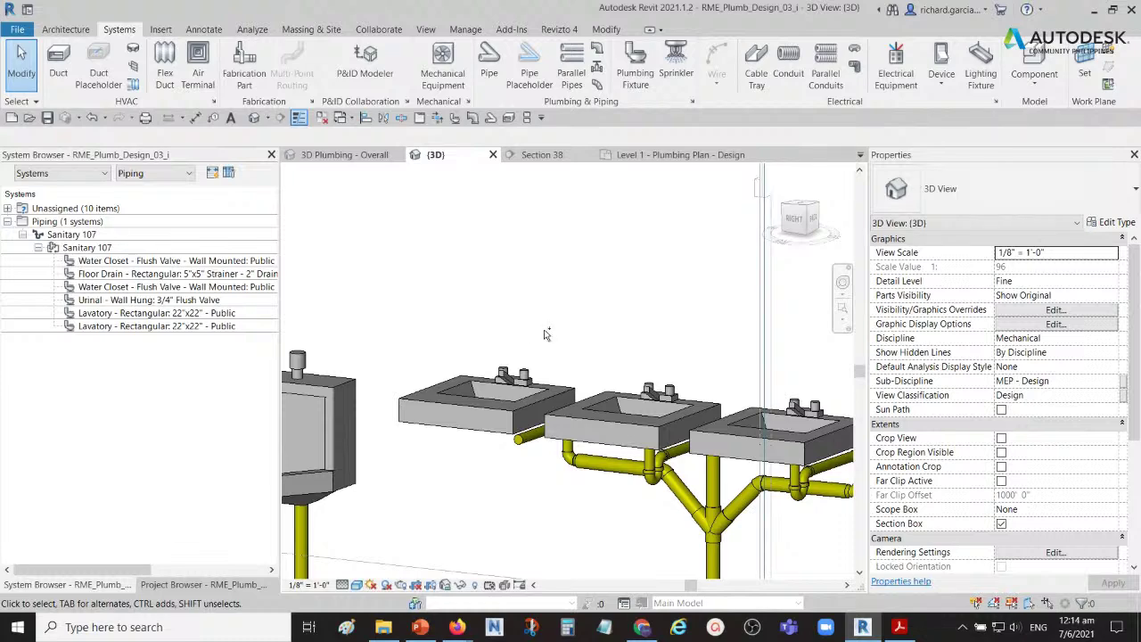
pyautogui.moveTo(550, 332)
pyautogui.keyDown('shift'); pyautogui.mouseDown(button='middle')
pyautogui.moveTo(553, 319)
pyautogui.moveTo(550, 410)
pyautogui.moveTo(562, 329)
pyautogui.mouseUp(button='middle'); pyautogui.keyUp('shift')
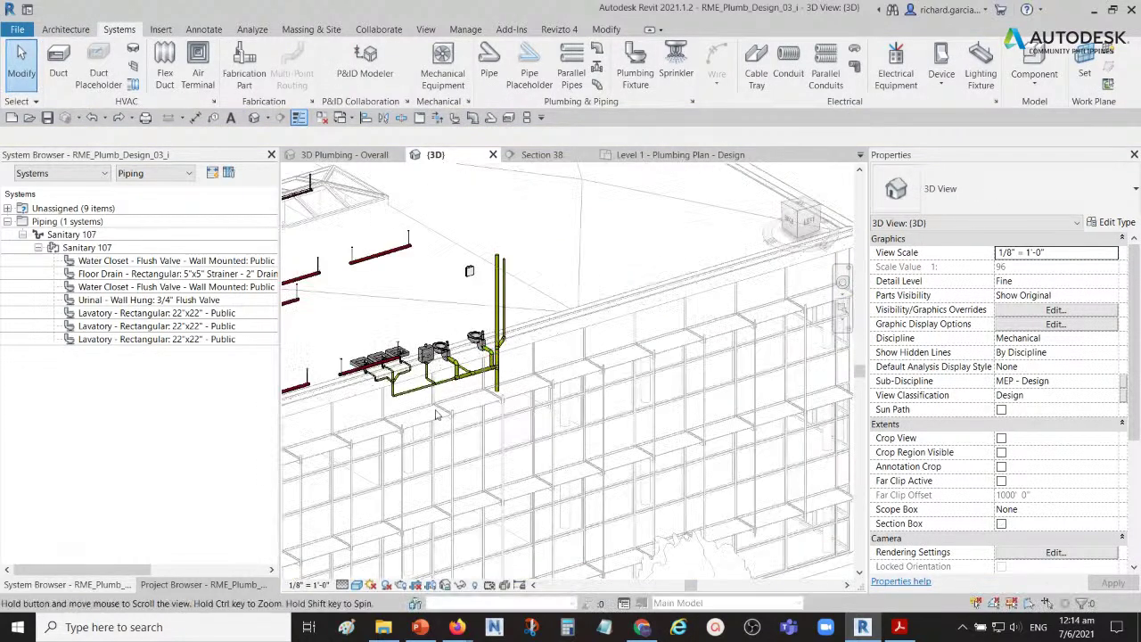
# - Window-select the drain piping and fixtures and fit a section box around them
pyautogui.moveTo(423, 397); pyautogui.dragTo(500, 352, button='middle')
pyautogui.scroll(3, 500, 352)
pyautogui.scroll(-1, 443, 311)
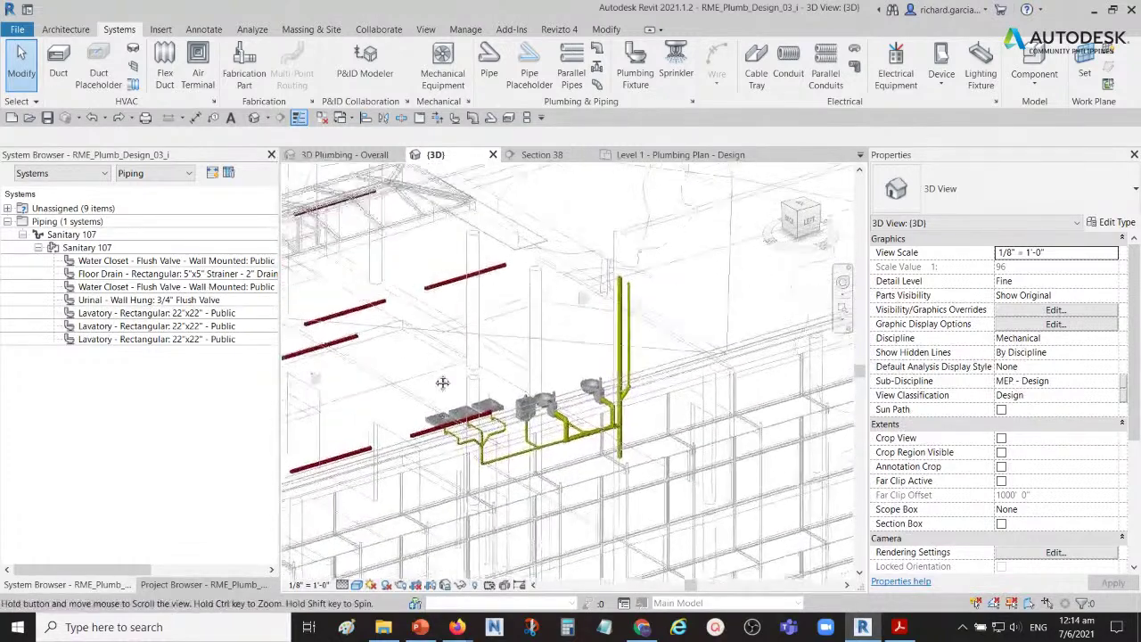
pyautogui.moveTo(399, 259); pyautogui.dragTo(677, 489)
pyautogui.press('z')
pyautogui.press('f')
pyautogui.press('Escape')
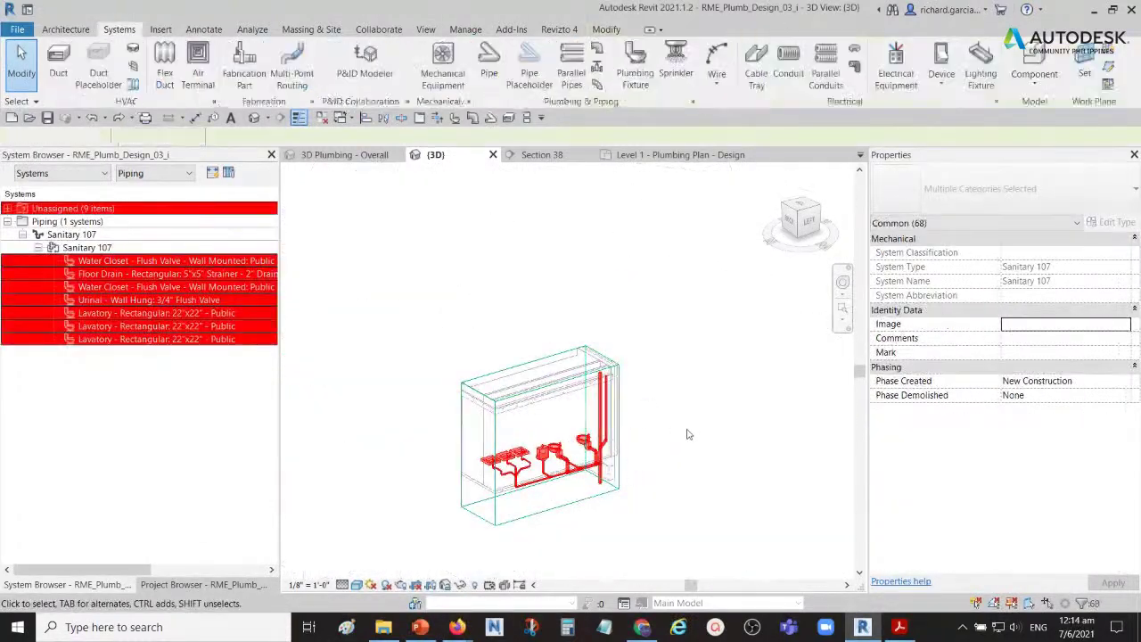
# - Orbit the sectioned sanitary piping model to inspect the fixtures and branches
pyautogui.keyDown('shift'); pyautogui.moveTo(687, 428); pyautogui.dragTo(824, 504, button='middle'); pyautogui.keyUp('shift')
pyautogui.scroll(4, 642, 393)
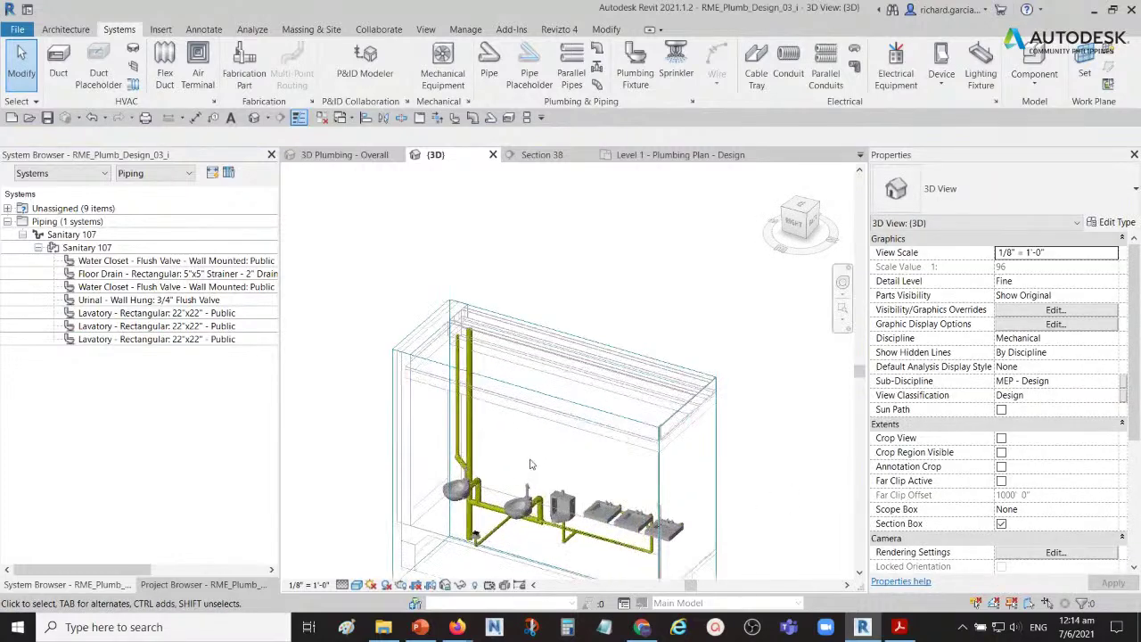
pyautogui.keyDown('shift'); pyautogui.moveTo(642, 392); pyautogui.dragTo(629, 403, button='middle'); pyautogui.keyUp('shift')
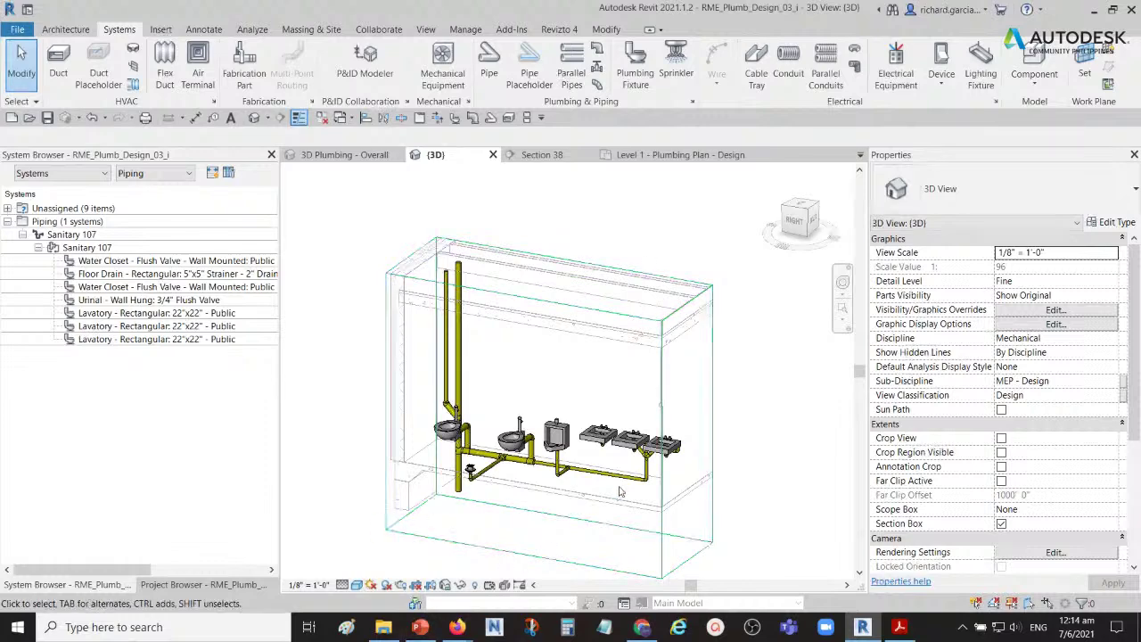
pyautogui.keyDown('shift'); pyautogui.moveTo(656, 426); pyautogui.dragTo(727, 437, button='middle'); pyautogui.keyUp('shift')
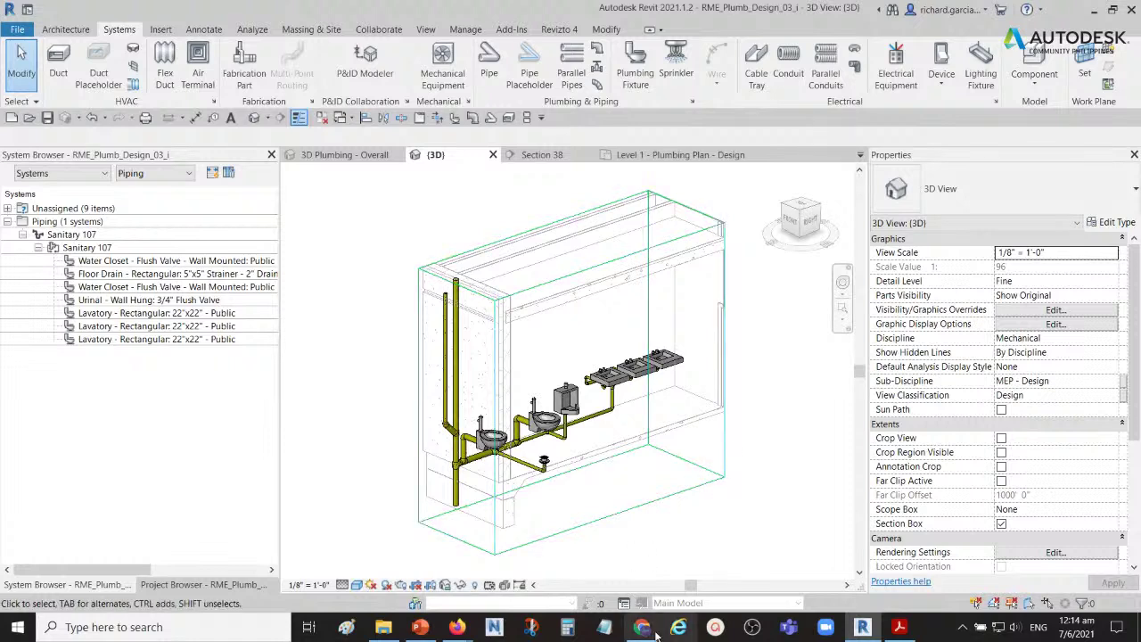
pyautogui.moveTo(642, 630)
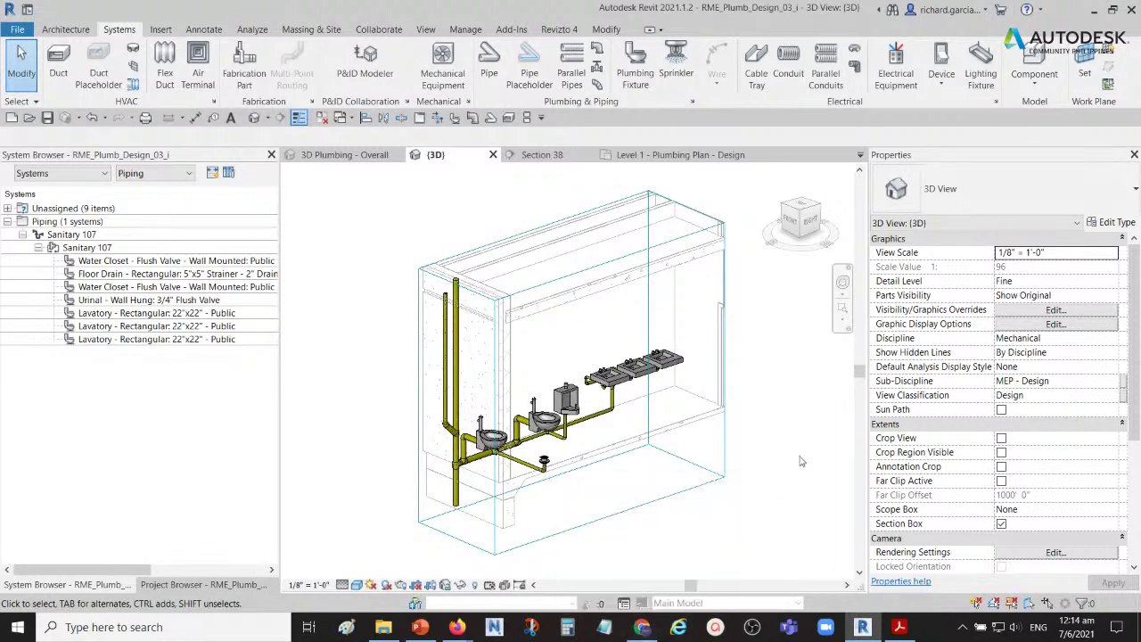
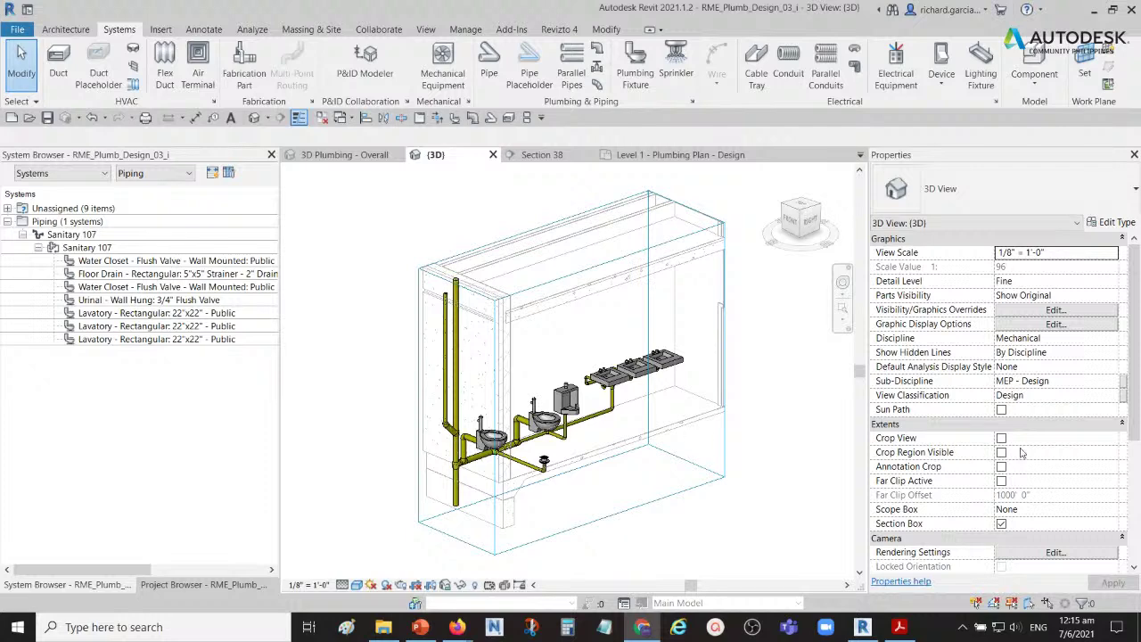
# - Select the left vertical riser to check its pipe type, then deselect it
pyautogui.scroll(5, 433, 425)
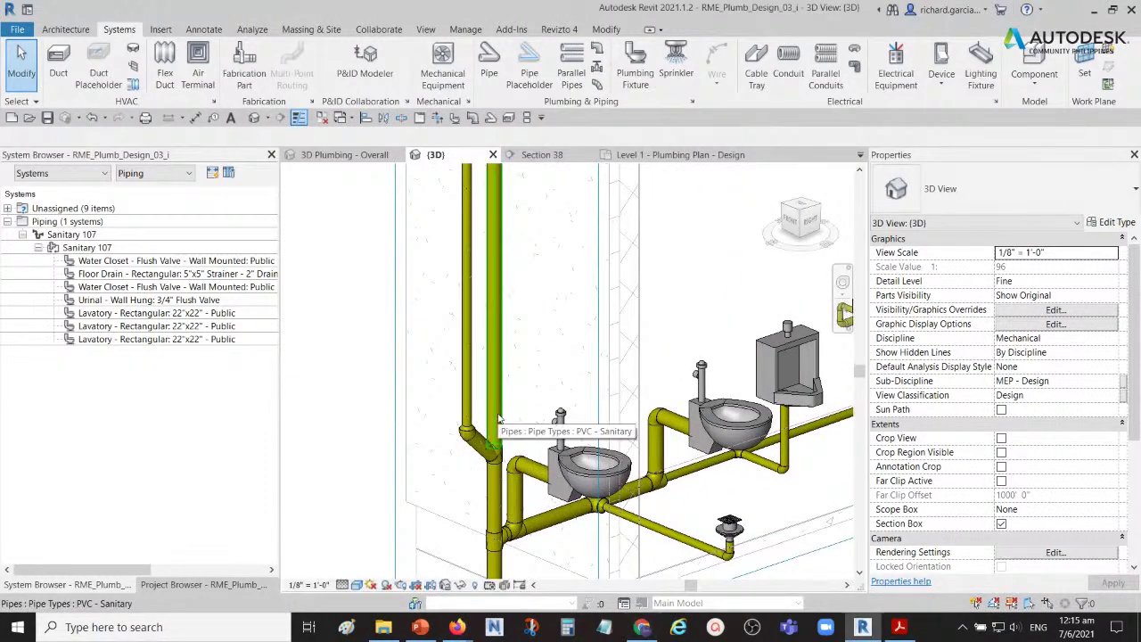
pyautogui.scroll(-5, 536, 388)
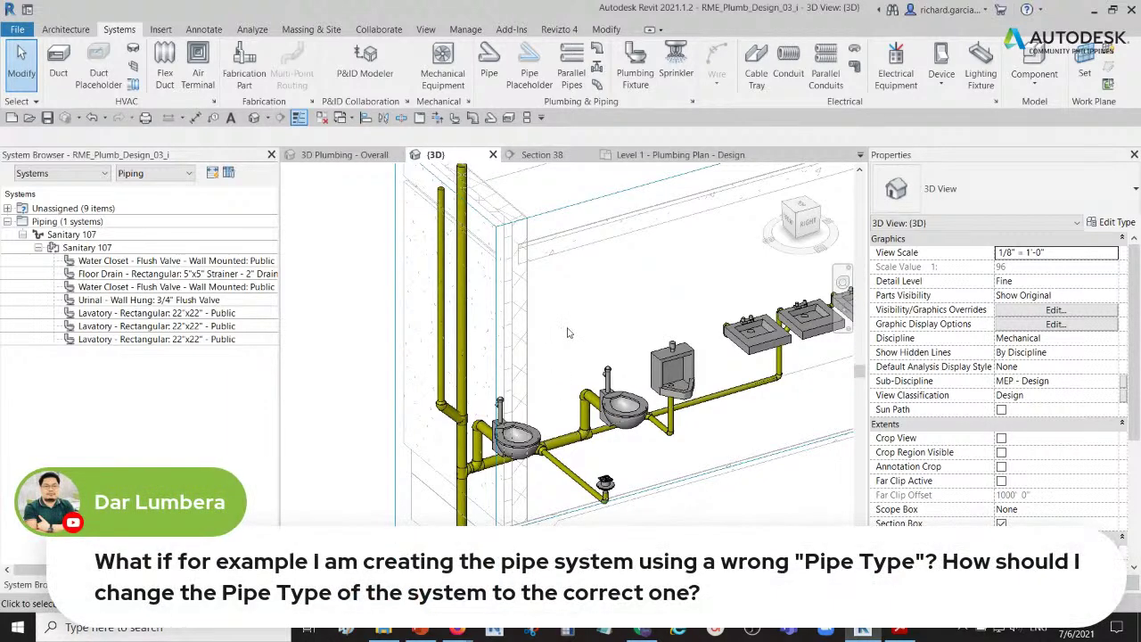
pyautogui.click(442, 287)
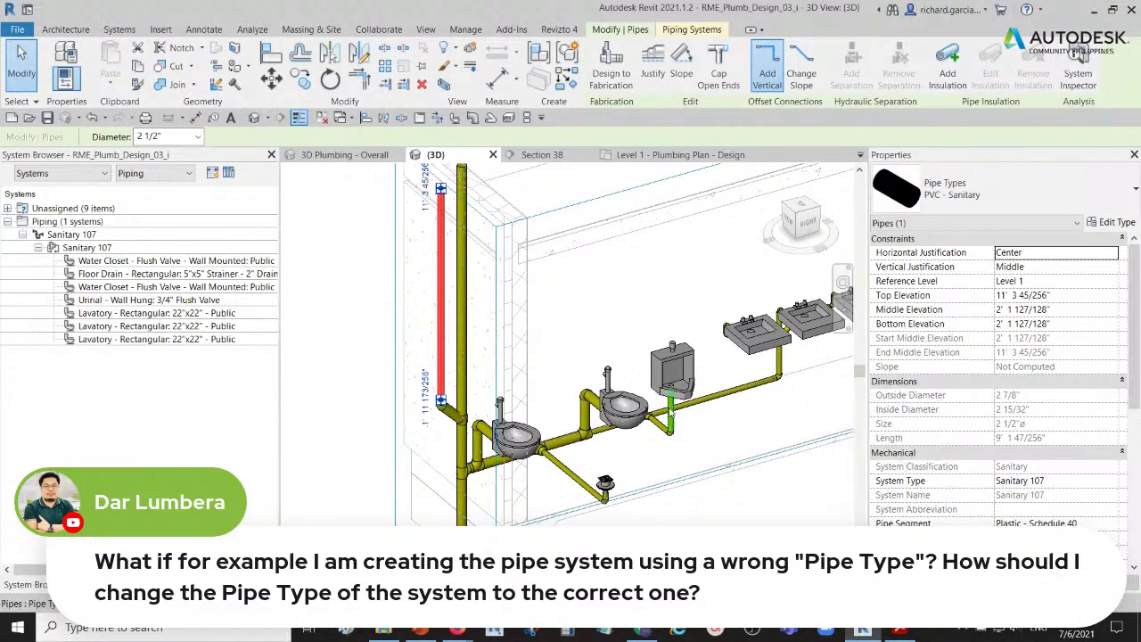
pyautogui.click(446, 390)
# - Delete the elbow fitting at the riser junction, splitting the run into Sanitary 107 and Sanitary 107 1
pyautogui.scroll(2, 446, 390)
pyautogui.scroll(3, 446, 390)
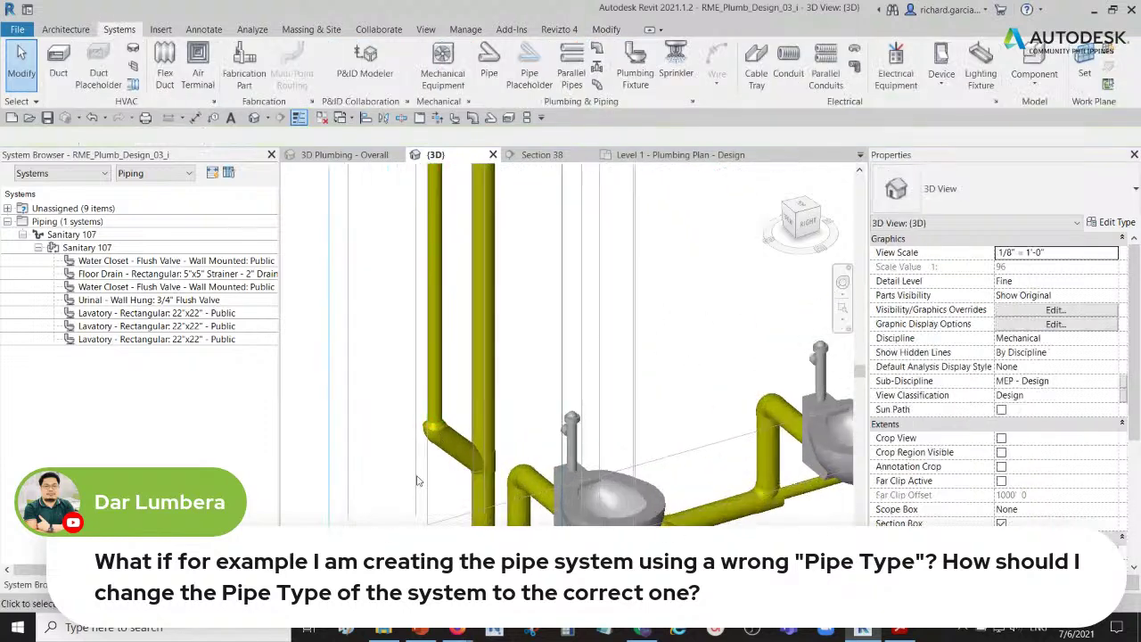
pyautogui.scroll(2, 436, 434)
pyautogui.moveTo(409, 471); pyautogui.dragTo(467, 383)
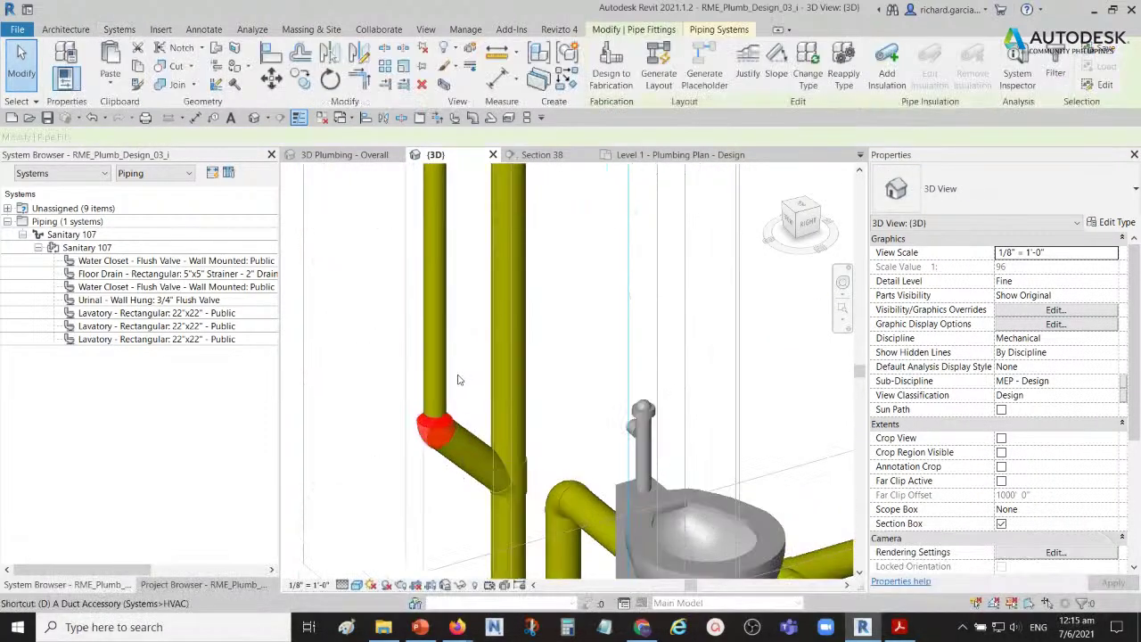
pyautogui.press('Delete')
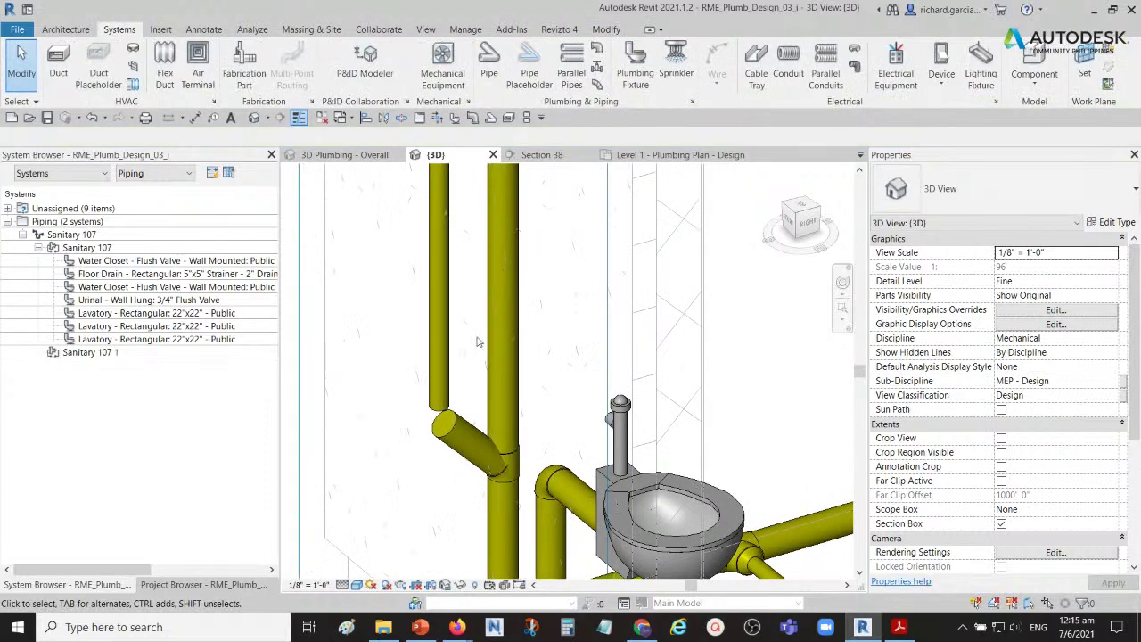
pyautogui.scroll(-3, 480, 340)
pyautogui.scroll(2, 486, 338)
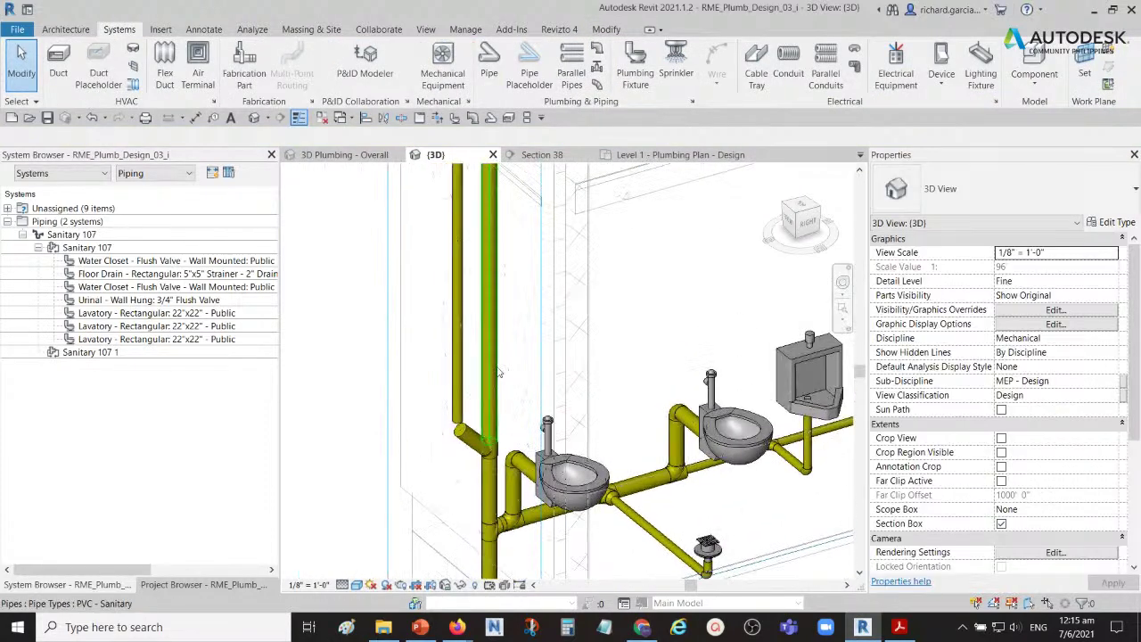
# - Change the detached left vertical pipe's System Type to Vent and apply it
pyautogui.click(458, 319)
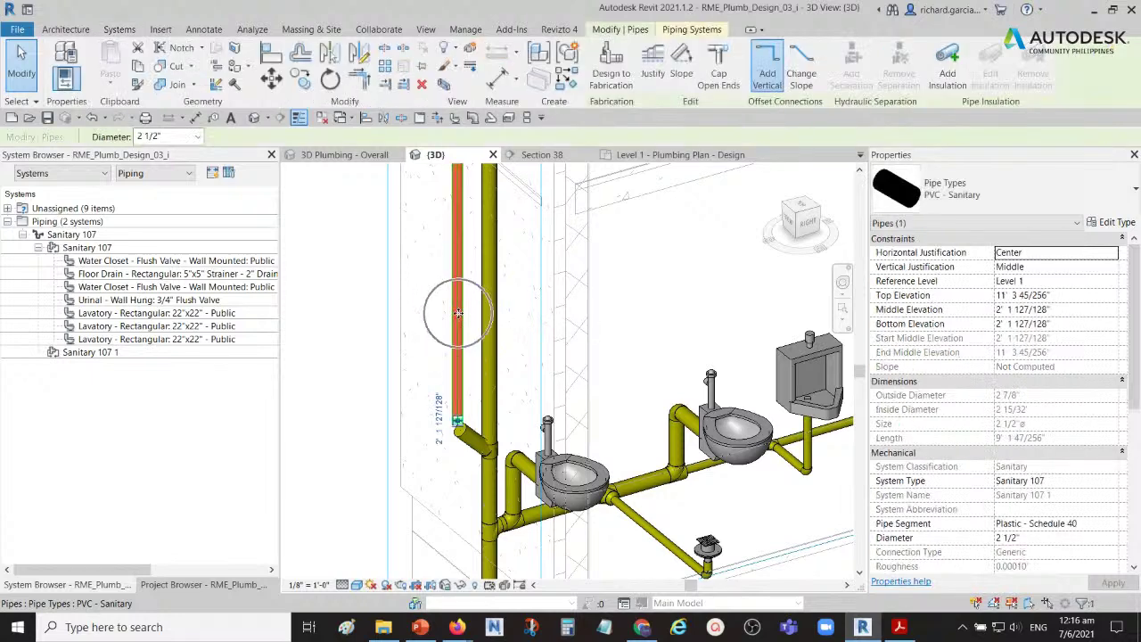
pyautogui.click(1111, 482)
pyautogui.click(1112, 483)
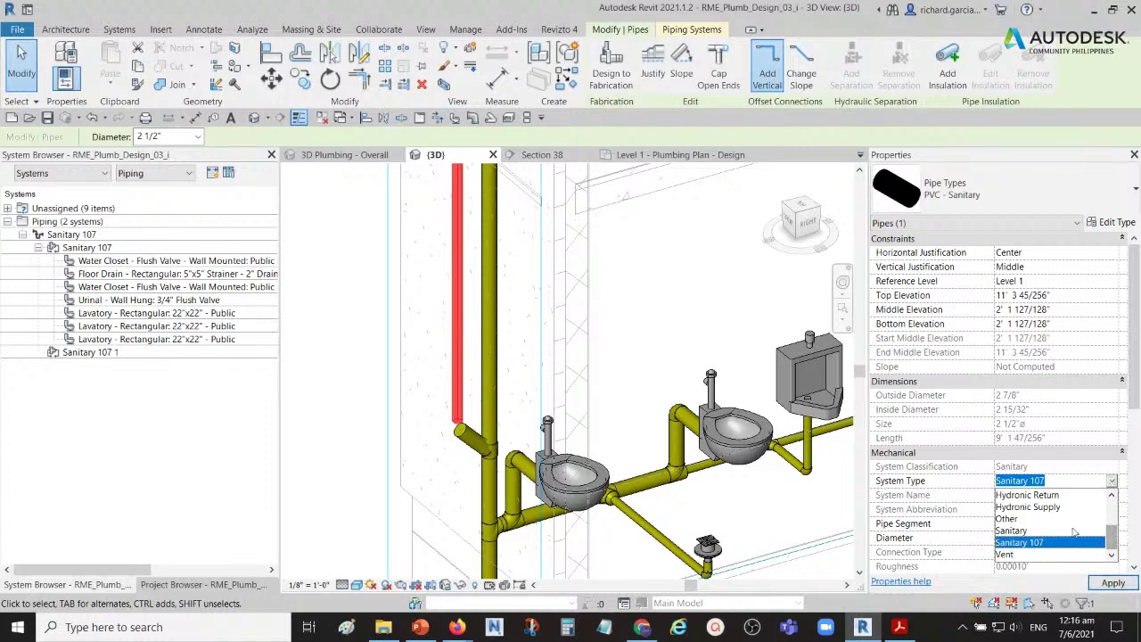
pyautogui.click(1009, 556)
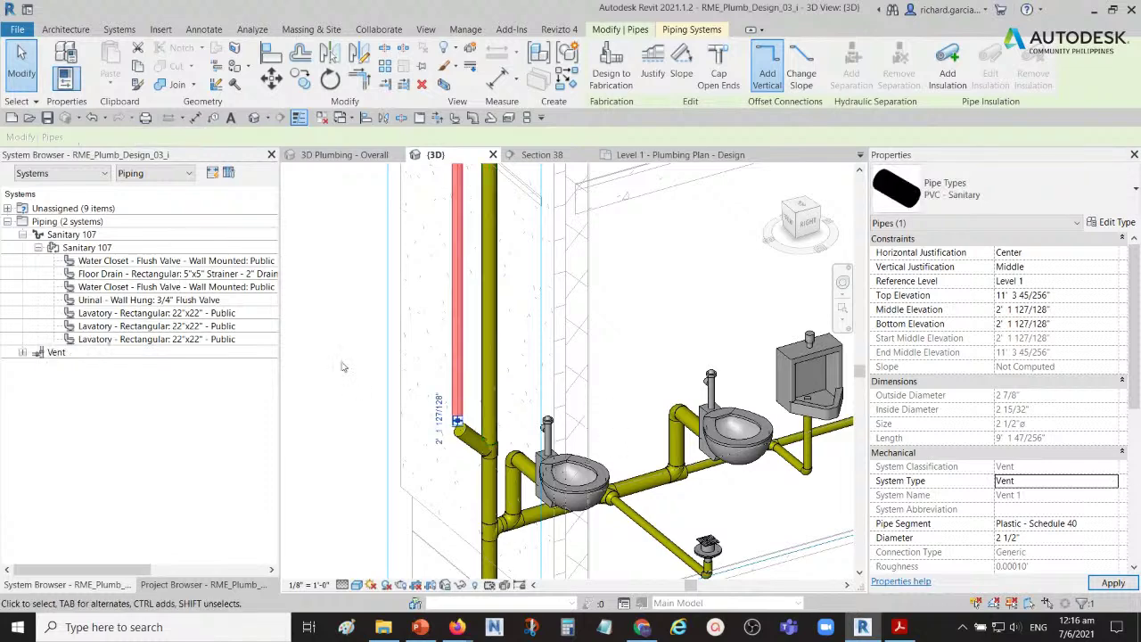
pyautogui.click(339, 331)
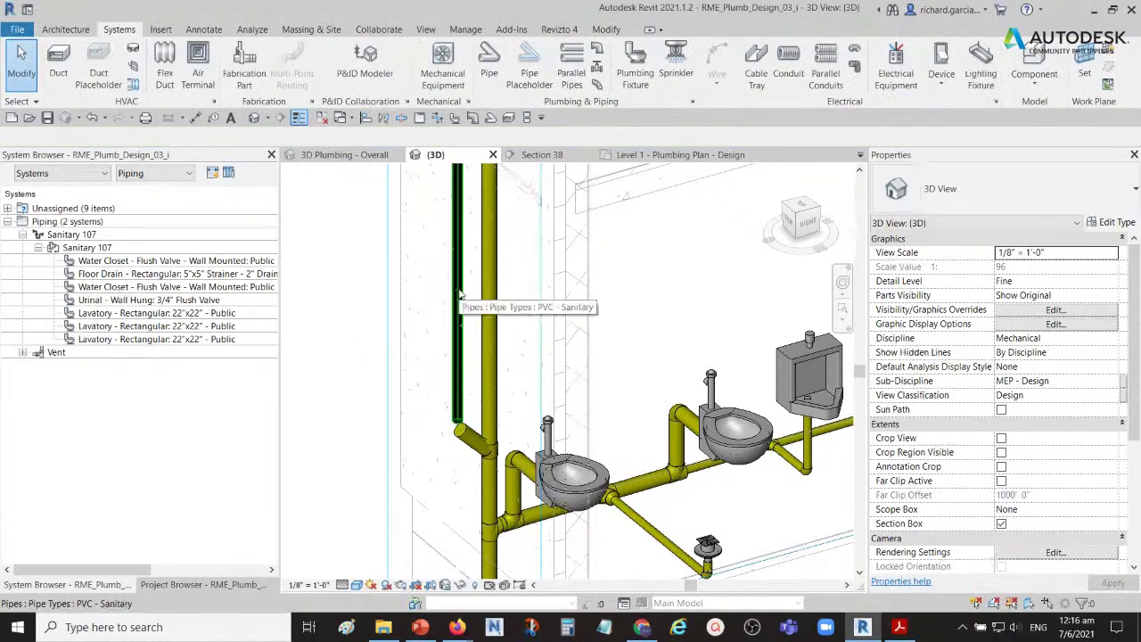
pyautogui.scroll(3, 461, 452)
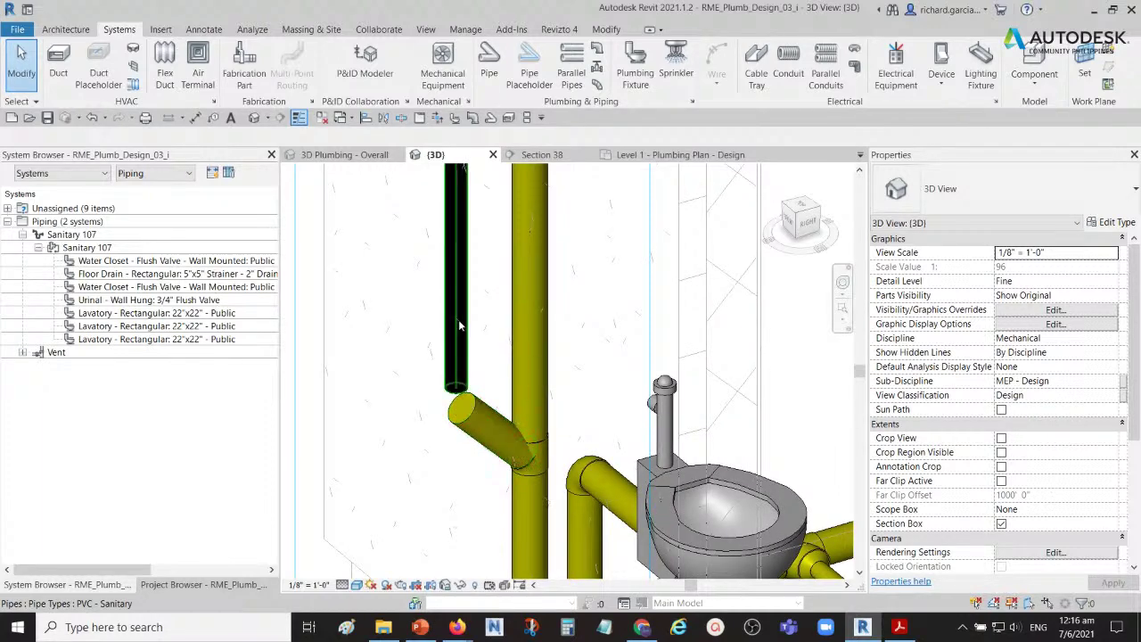
# - Join the angled branch to the vertical vent pipe using Trim/Extend to Corner, creating an elbow
pyautogui.click(607, 29)
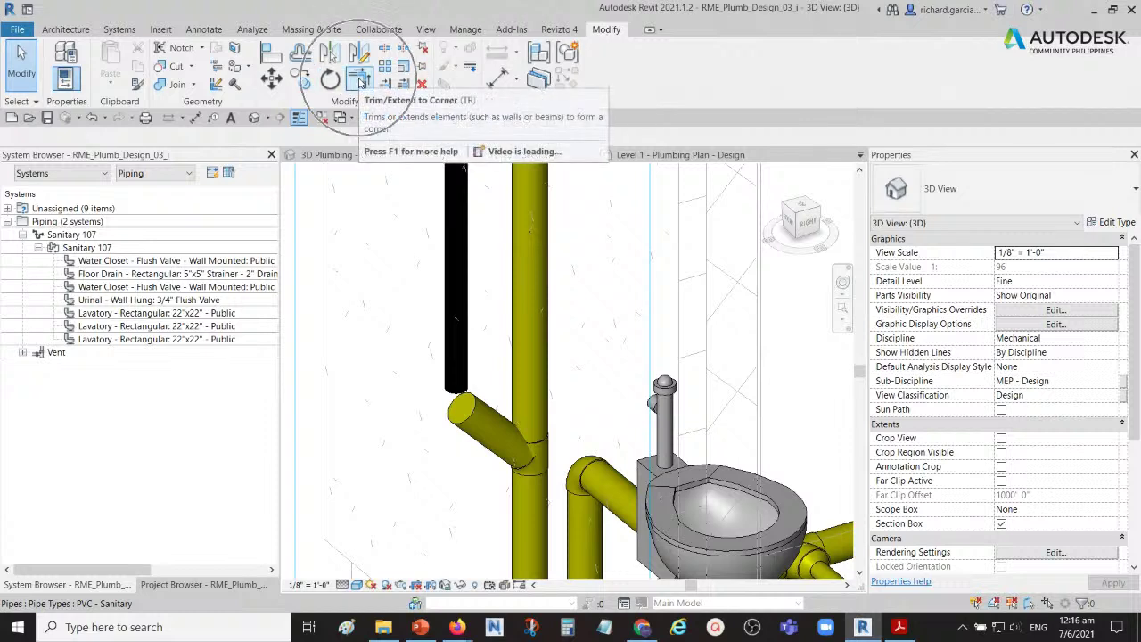
pyautogui.click(360, 81)
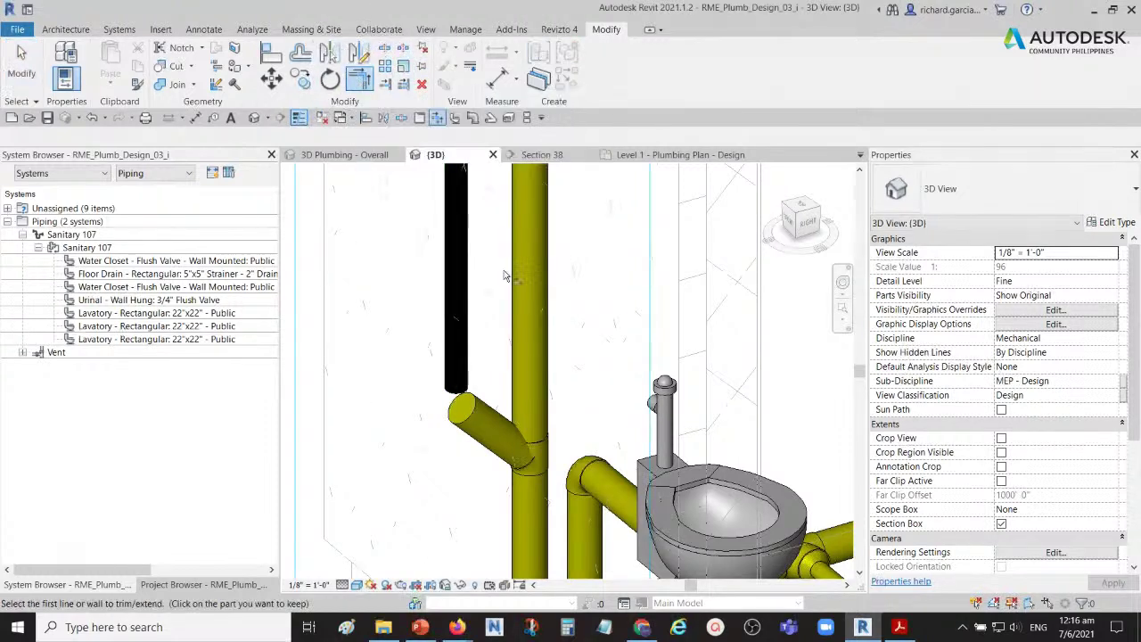
pyautogui.click(481, 420)
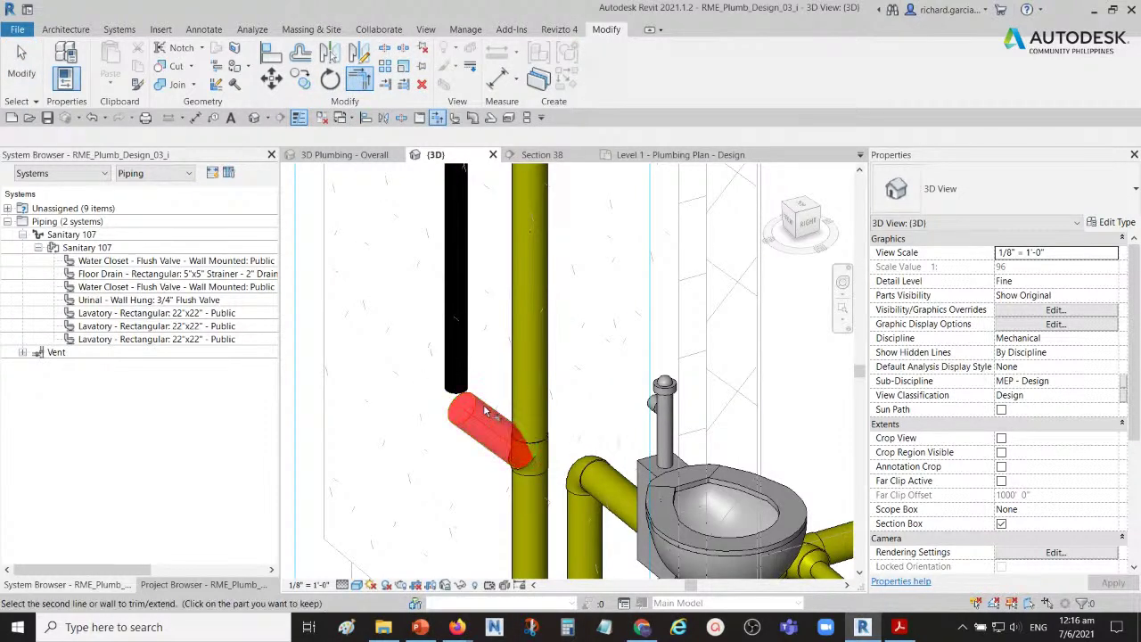
pyautogui.click(464, 354)
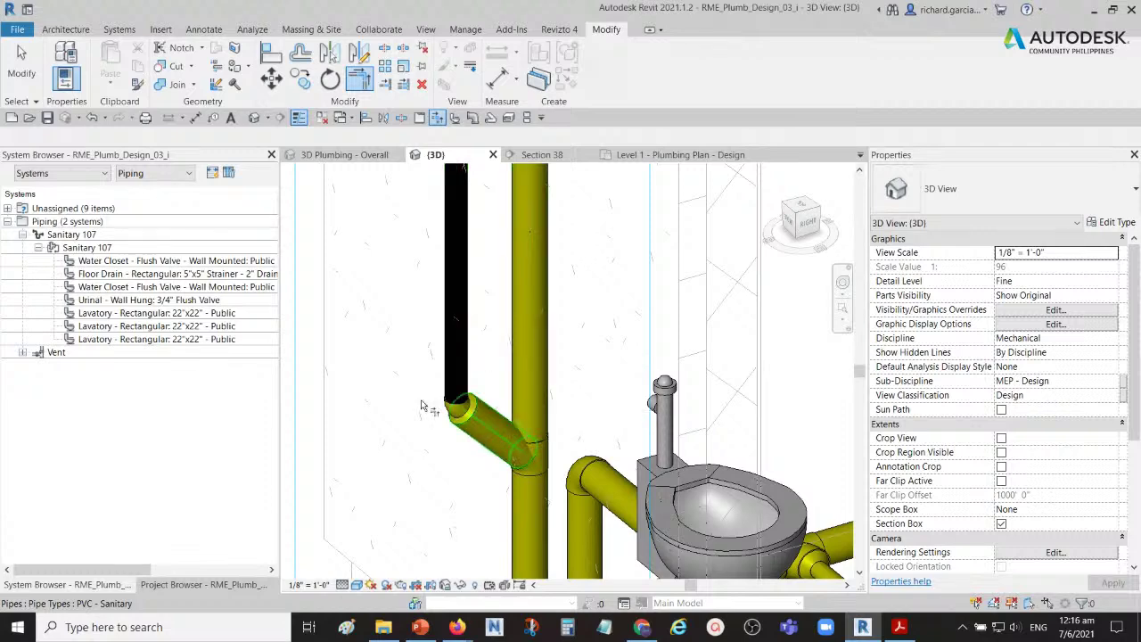
pyautogui.click(21, 64)
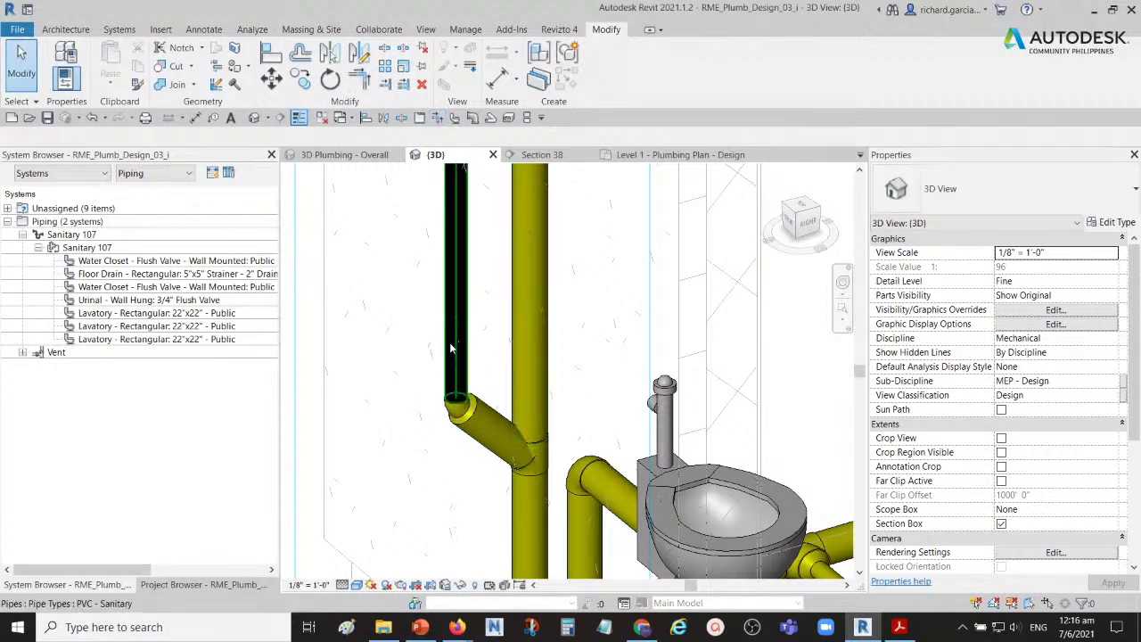
pyautogui.scroll(-3, 484, 302)
pyautogui.scroll(-2, 486, 308)
pyautogui.scroll(5, 493, 395)
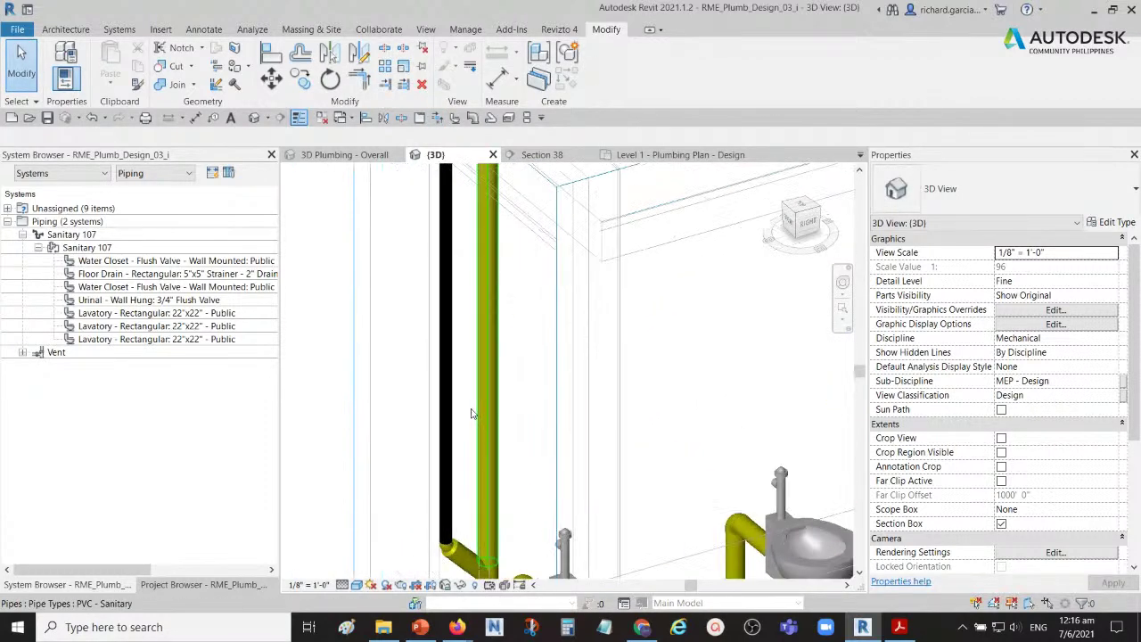
pyautogui.scroll(-3, 498, 428)
pyautogui.scroll(1, 446, 324)
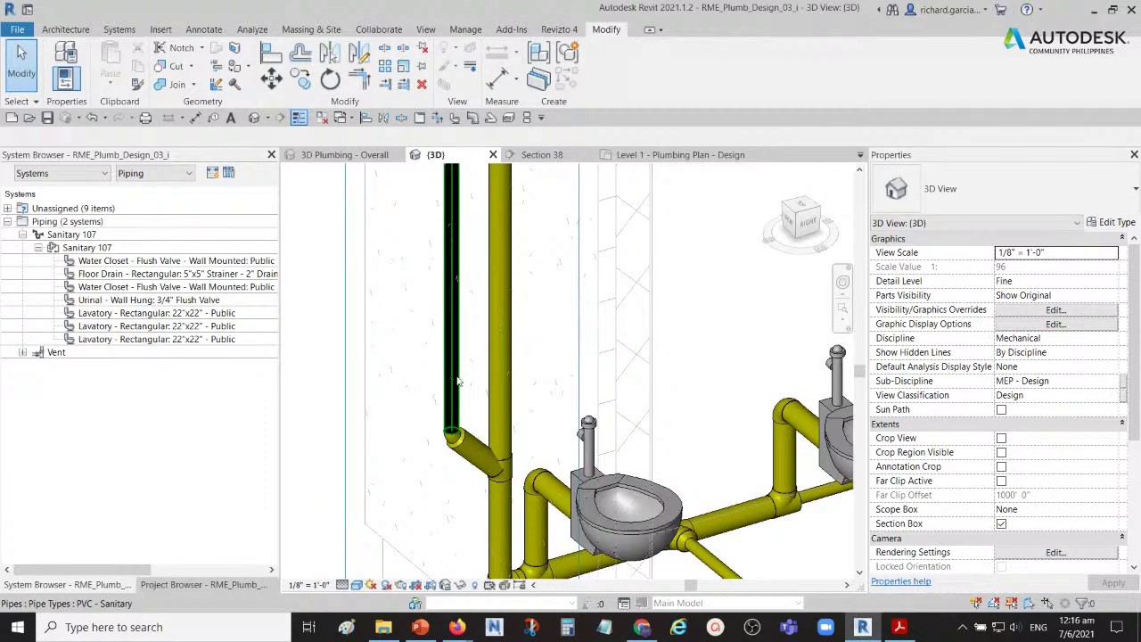
pyautogui.click(450, 330)
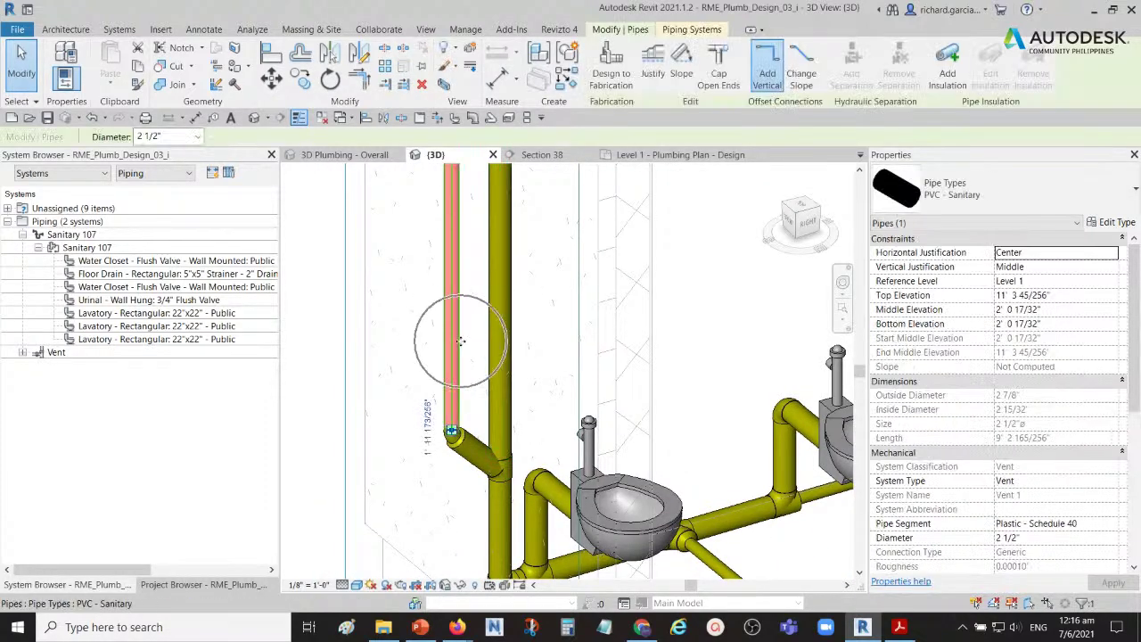
pyautogui.scroll(-2, 585, 359)
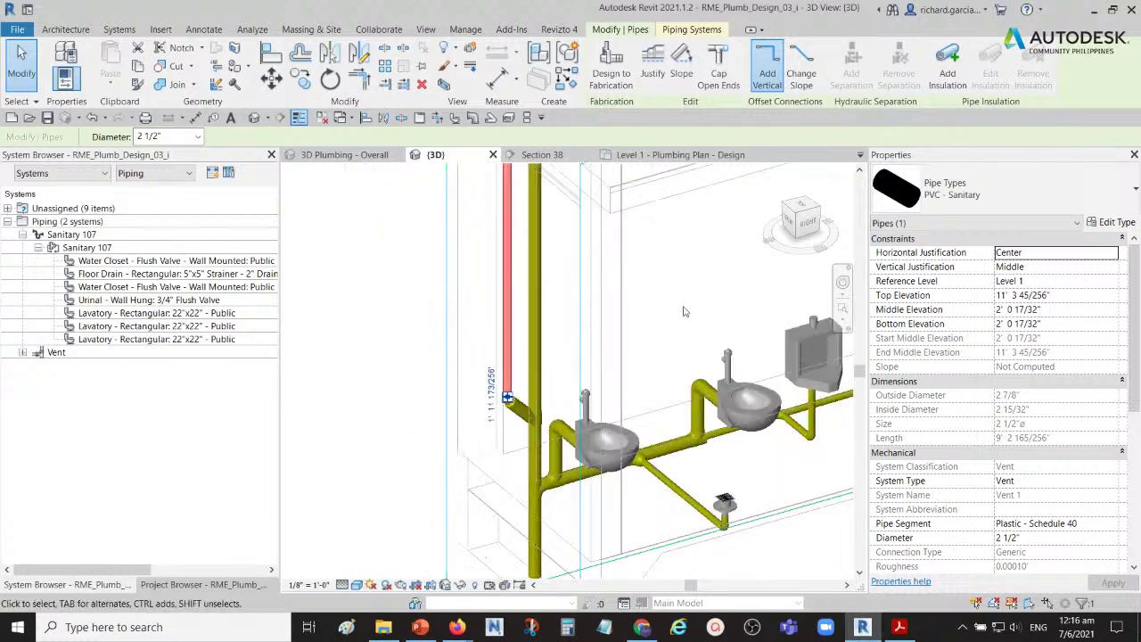
pyautogui.click(687, 312)
pyautogui.moveTo(658, 321); pyautogui.dragTo(655, 350, button='middle')
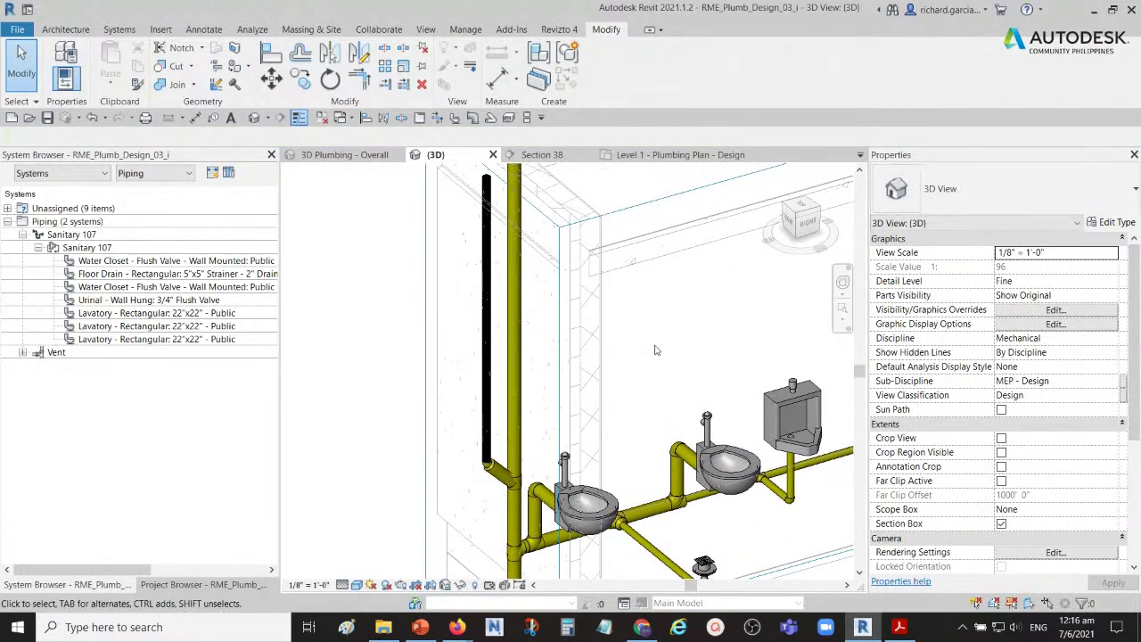
pyautogui.scroll(-1, 654, 350)
pyautogui.moveTo(654, 349); pyautogui.dragTo(576, 324, button='middle')
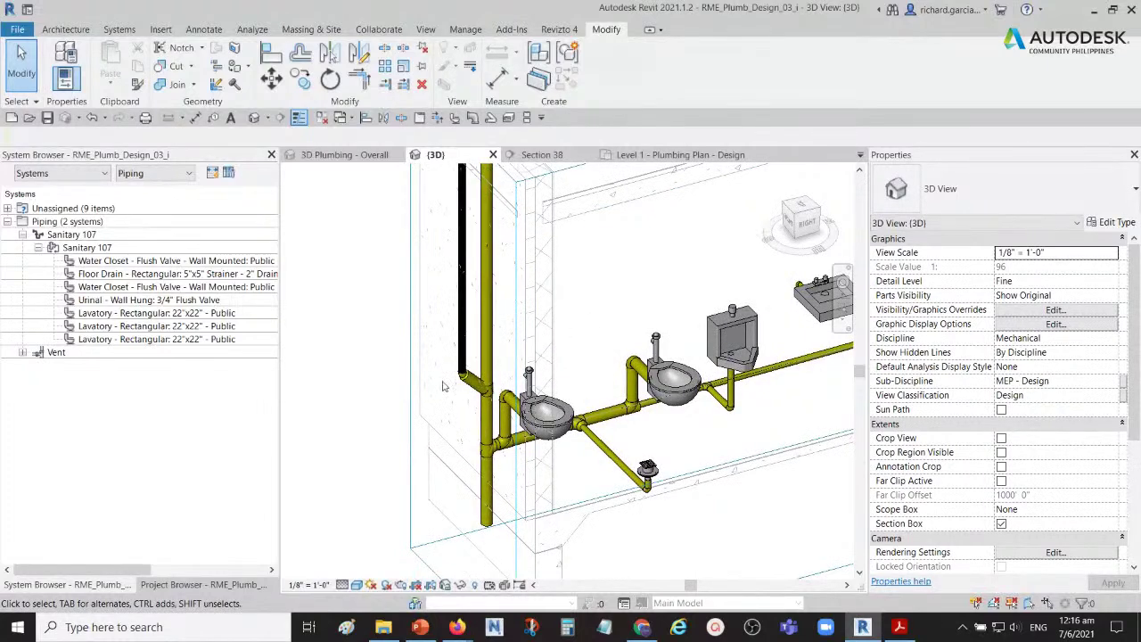
pyautogui.scroll(5, 440, 372)
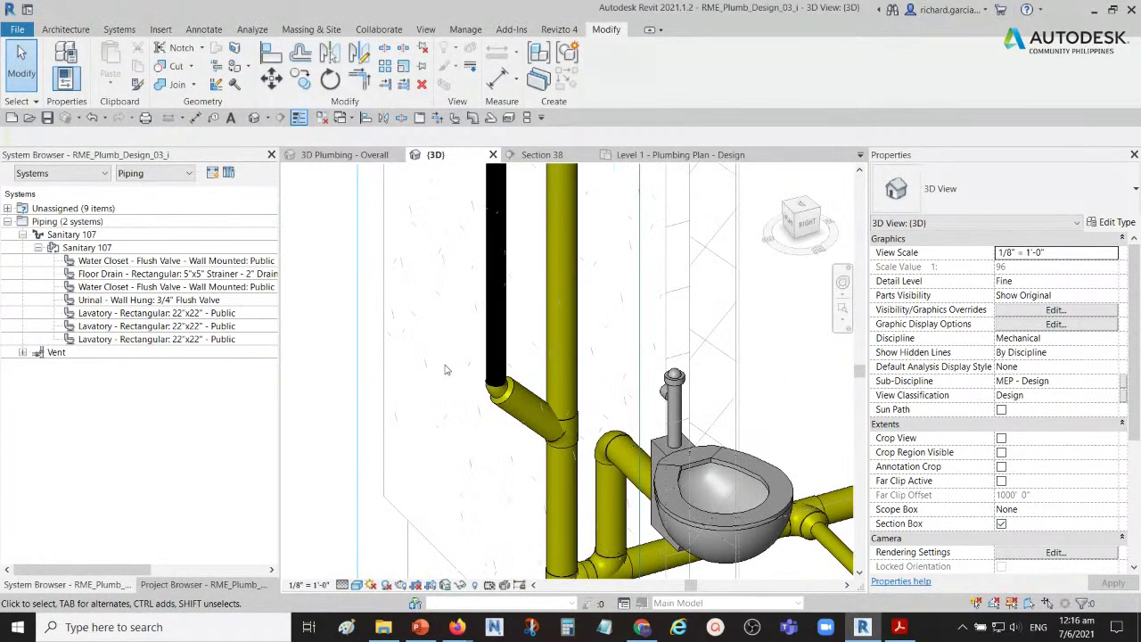
pyautogui.click(489, 121)
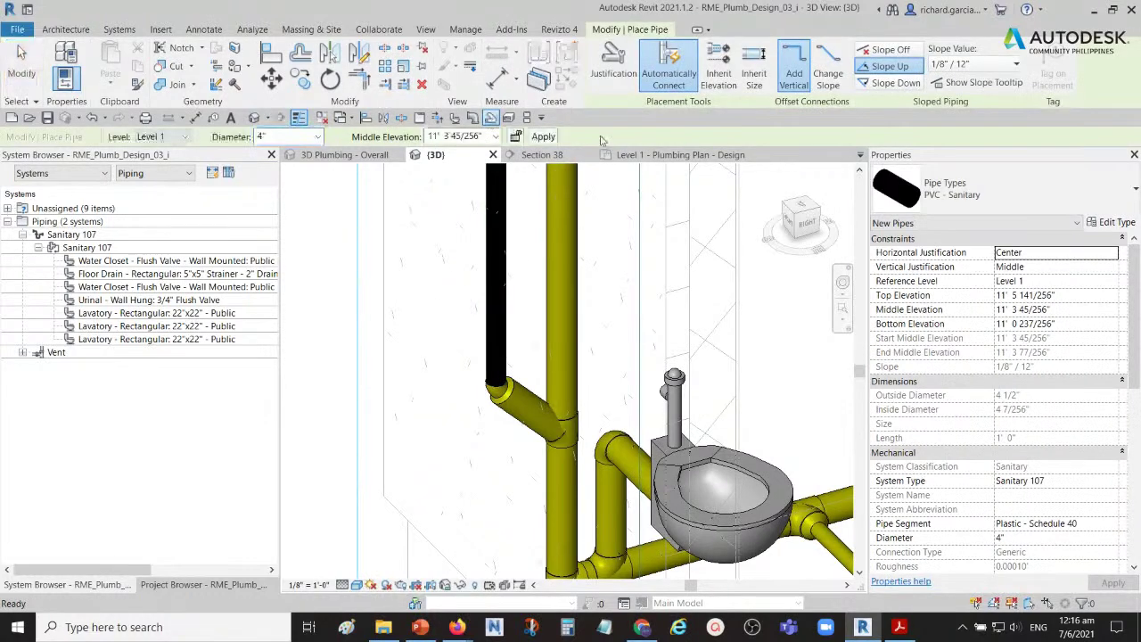
# - Review the available piping system types in Properties, then exit Place Pipe mode
pyautogui.click(974, 195)
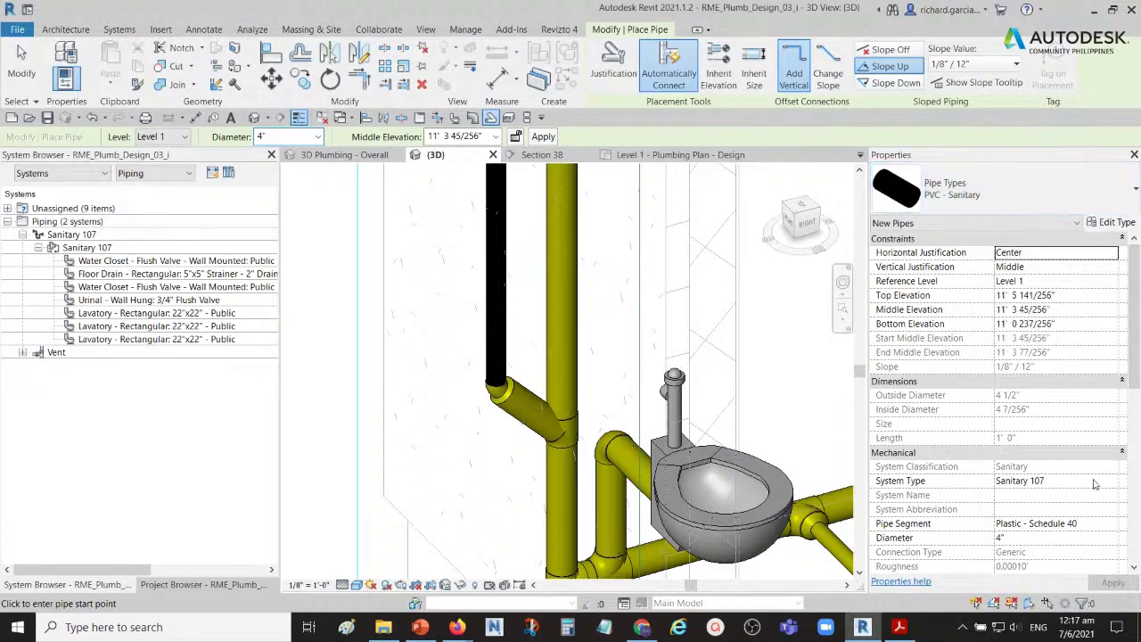
pyautogui.click(1055, 482)
pyautogui.click(1057, 482)
pyautogui.click(1112, 481)
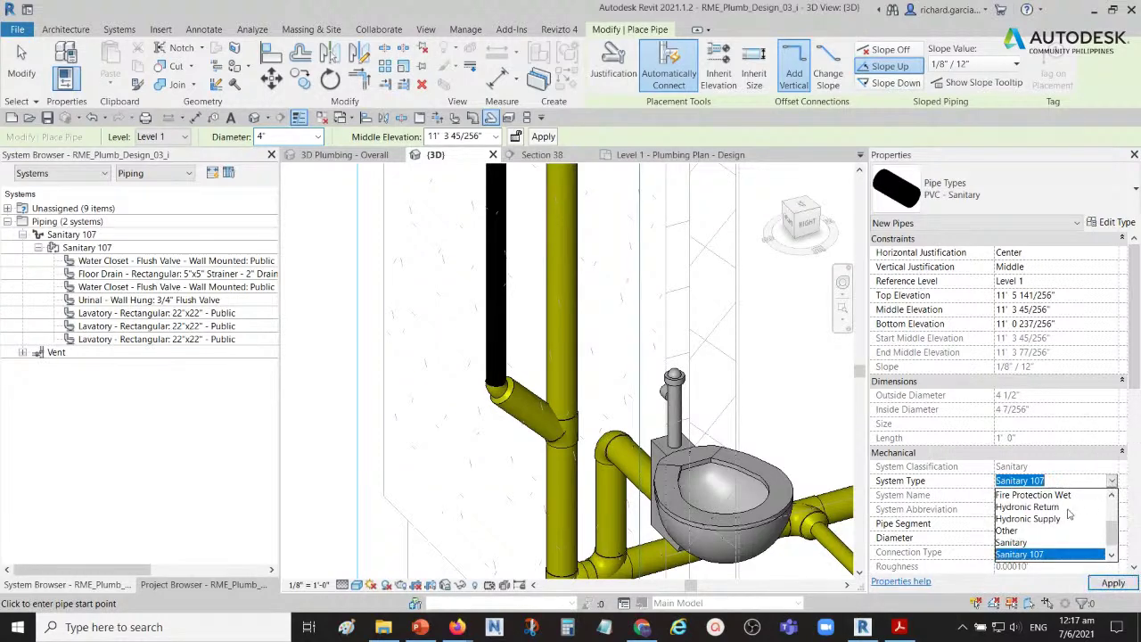
pyautogui.scroll(2, 1076, 515)
pyautogui.scroll(-3, 1057, 517)
pyautogui.scroll(3, 1058, 517)
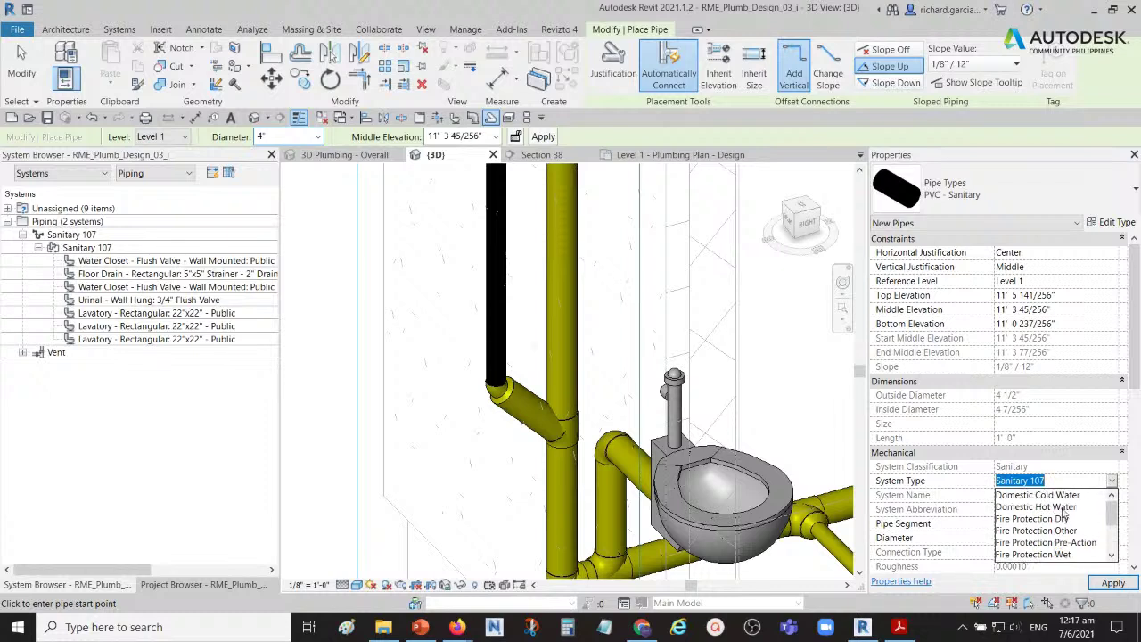
pyautogui.click(23, 64)
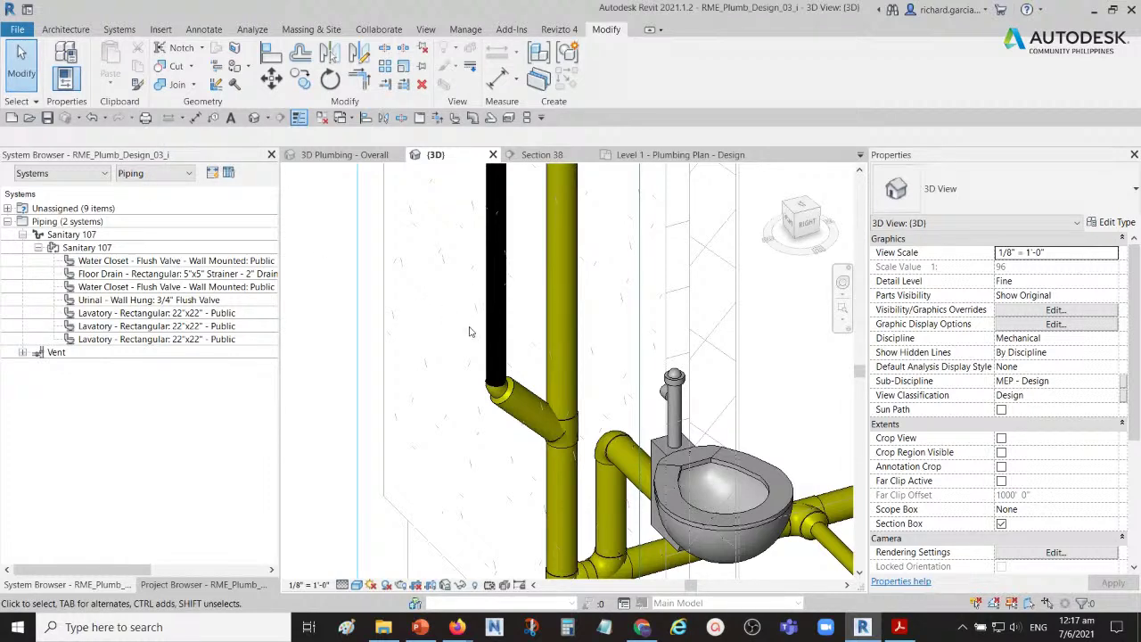
# - Start and cancel the Pipe tool, then switch the left panel to the Project Browser
pyautogui.scroll(-2, 471, 332)
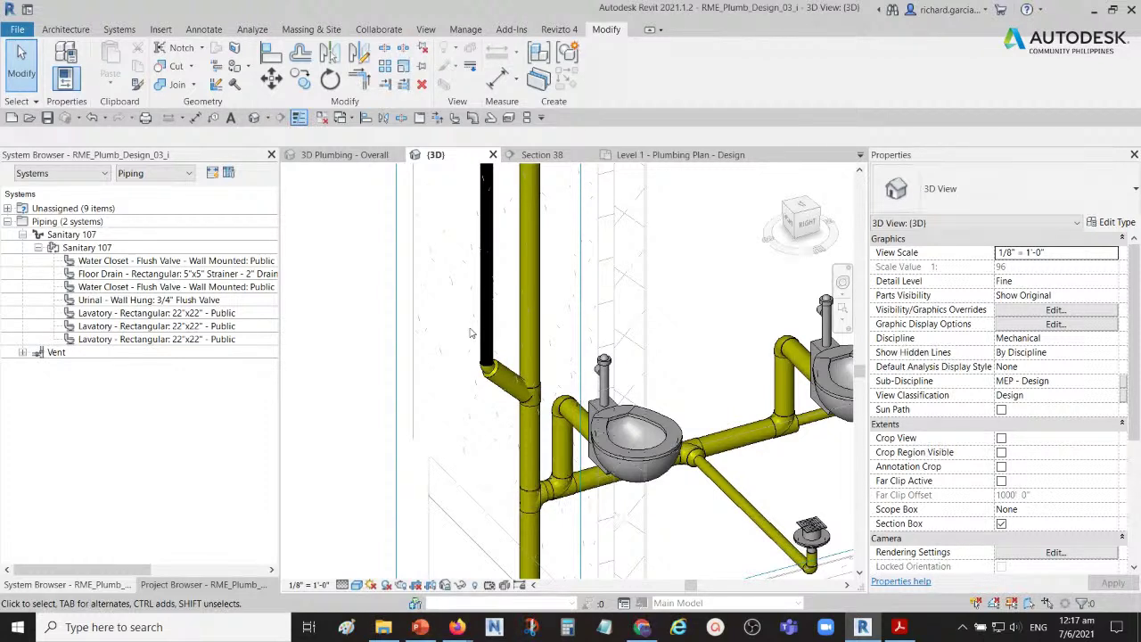
pyautogui.click(493, 119)
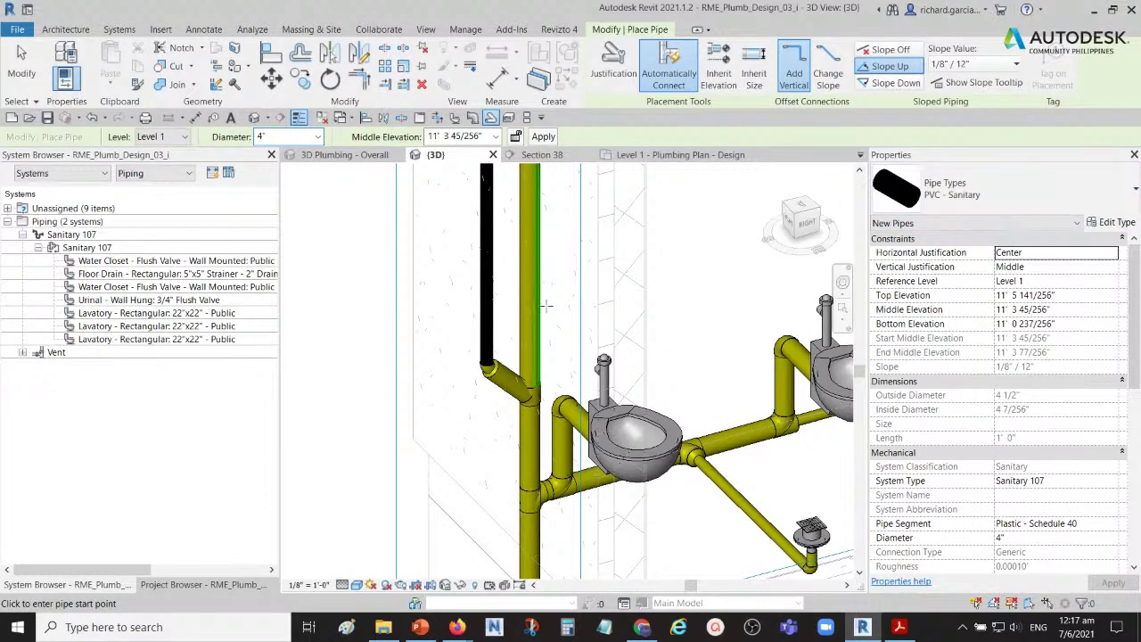
pyautogui.click(21, 64)
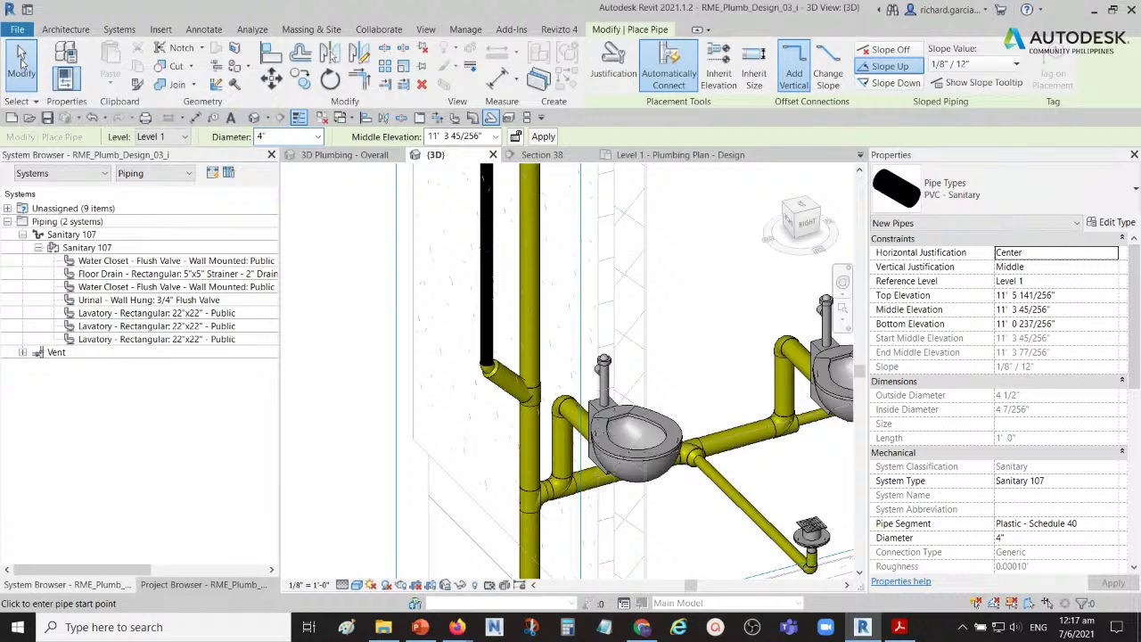
pyautogui.click(190, 586)
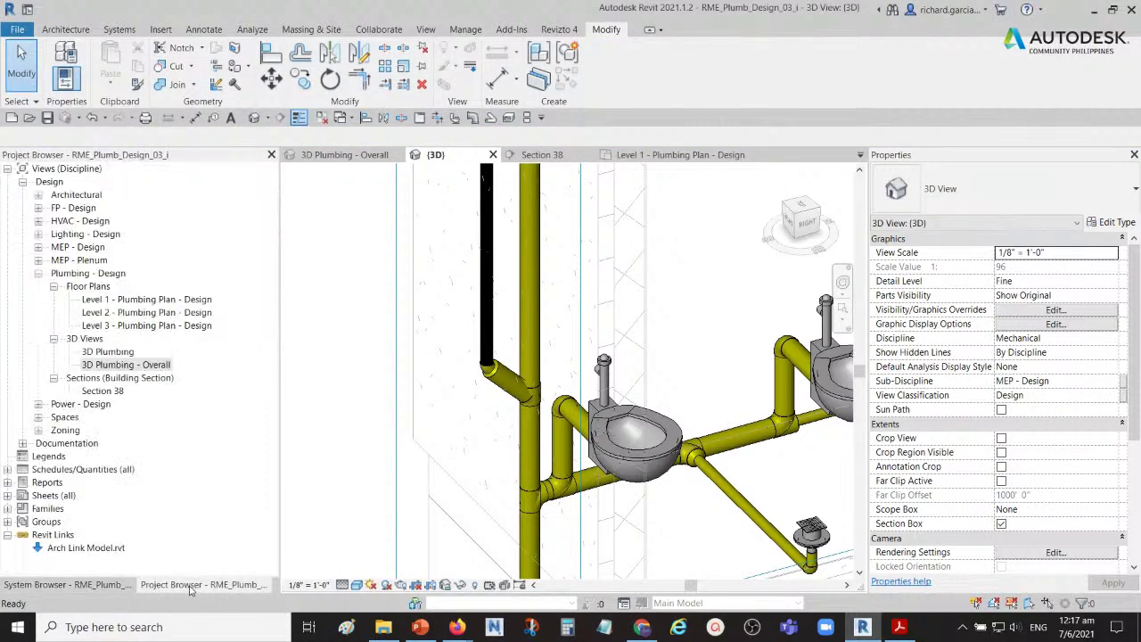
# - Expand Families > Pipes > Pipe Types and Families > Piping Systems > Piping System
pyautogui.click(7, 509)
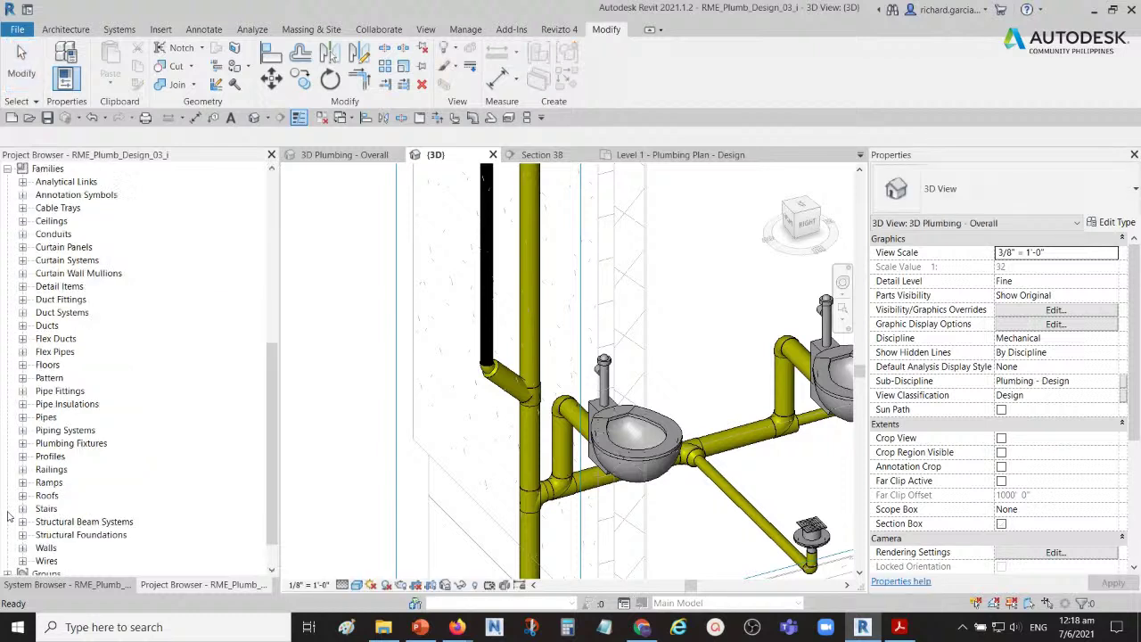
pyautogui.scroll(-1, 273, 410)
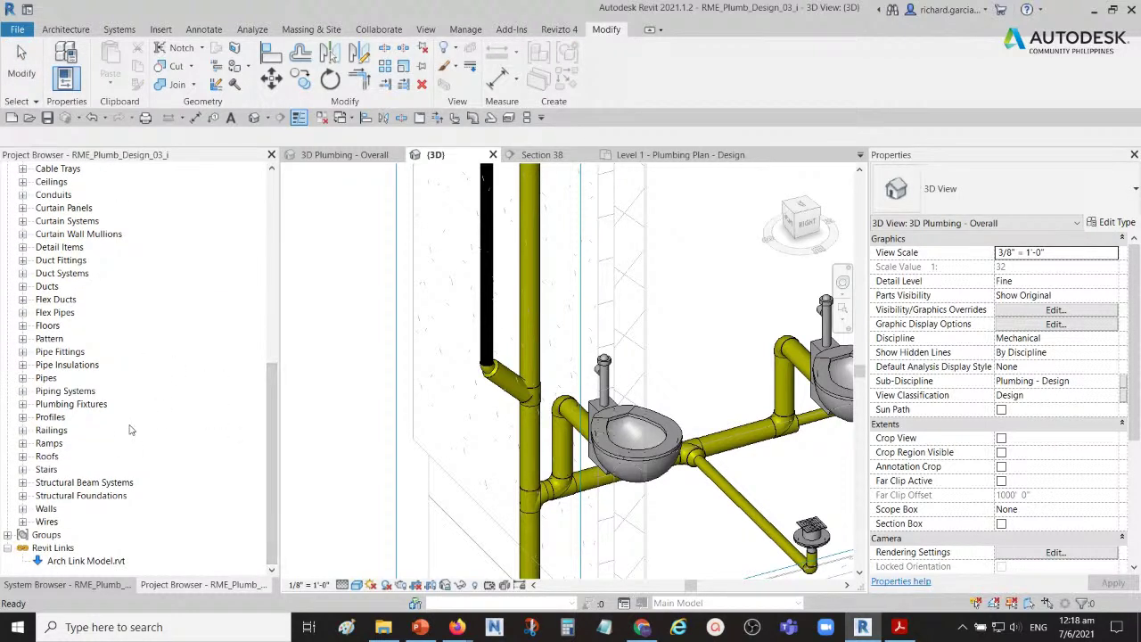
pyautogui.click(22, 378)
pyautogui.click(38, 390)
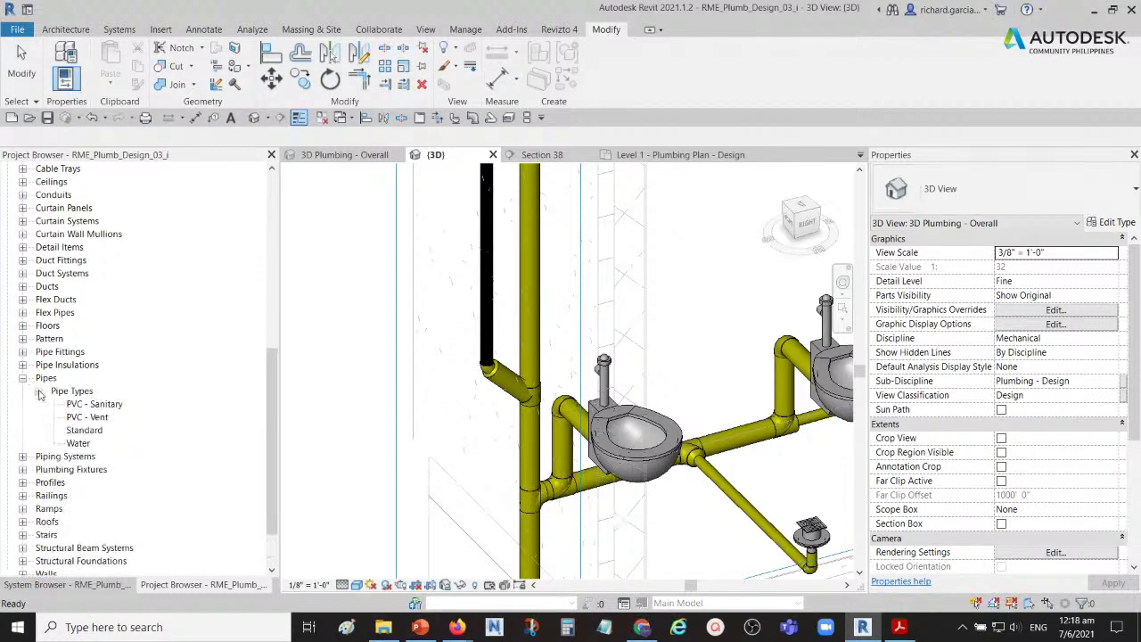
pyautogui.click(22, 457)
pyautogui.click(38, 469)
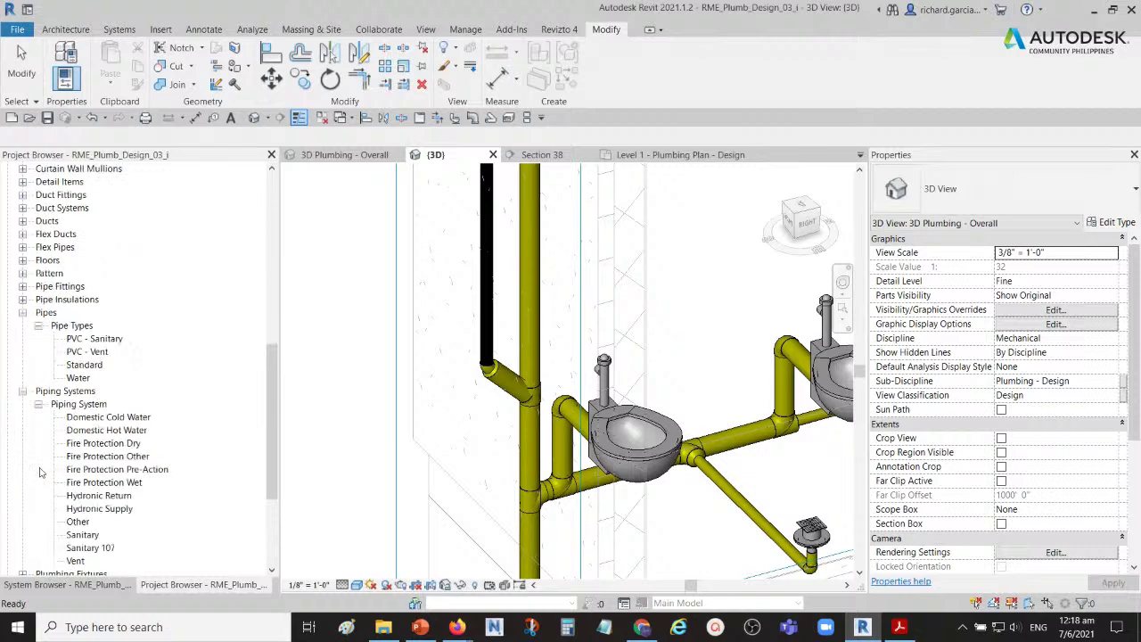
pyautogui.scroll(-1, 111, 460)
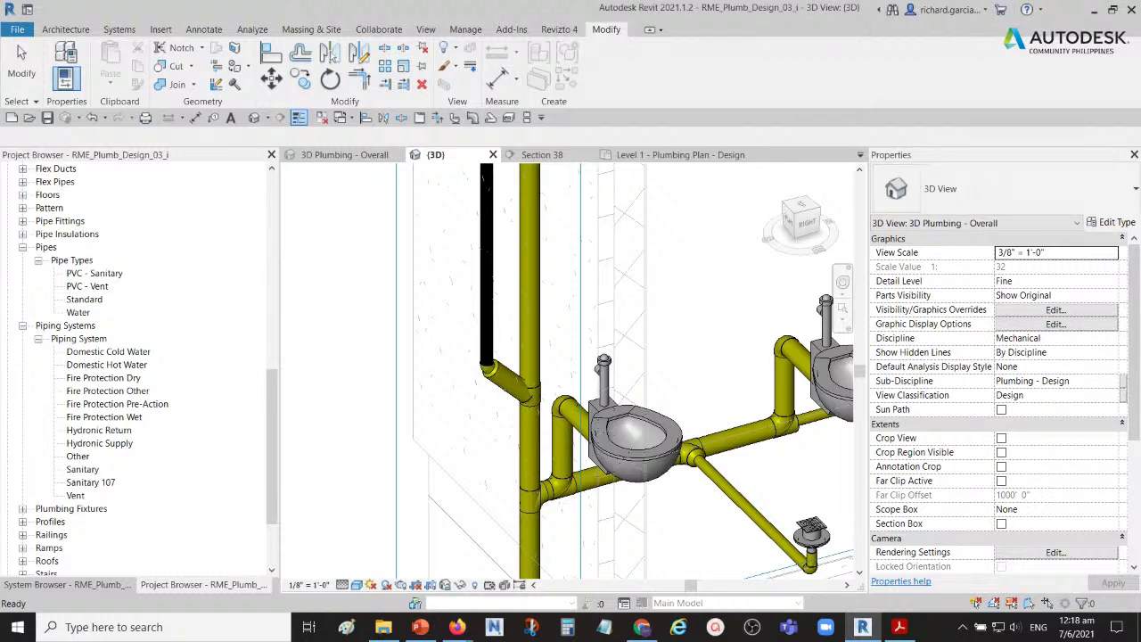
pyautogui.scroll(-5, 488, 395)
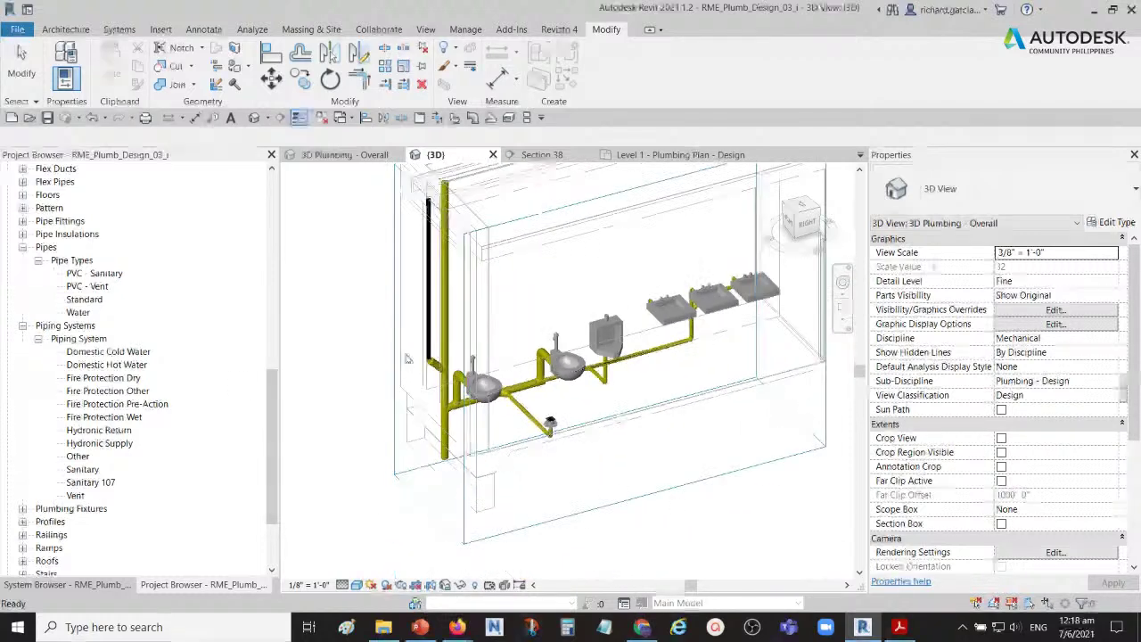
# - Change the {3D} view's Discipline from Mechanical to Coordination
pyautogui.scroll(5, 488, 395)
pyautogui.keyDown('shift'); pyautogui.moveTo(571, 385); pyautogui.dragTo(633, 384, button='middle'); pyautogui.keyUp('shift')
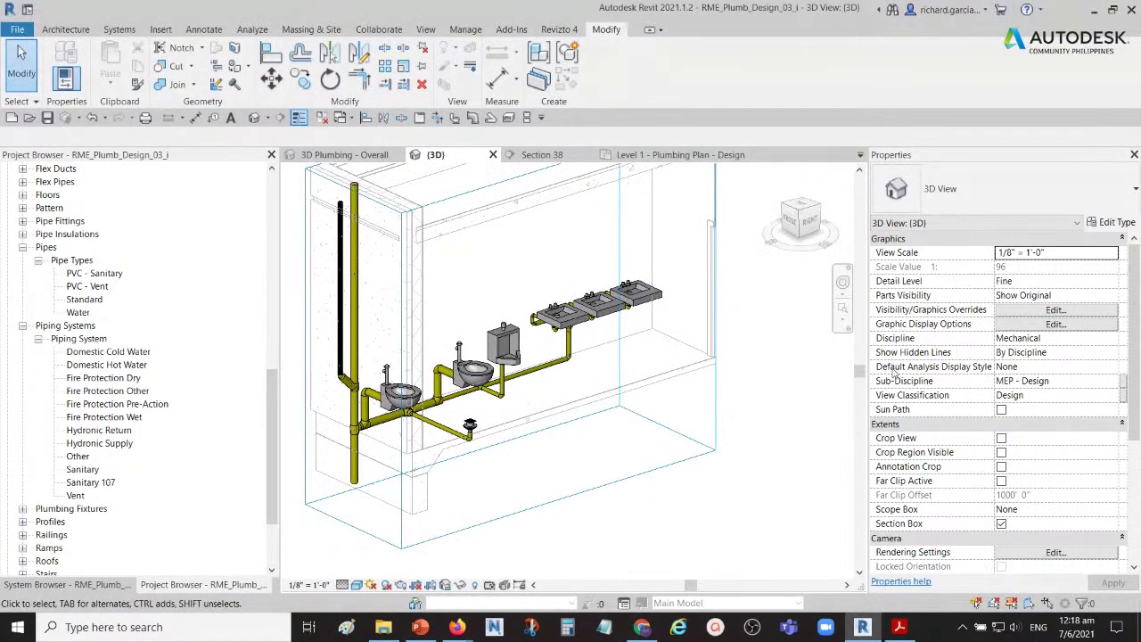
pyautogui.click(1114, 342)
pyautogui.click(1112, 339)
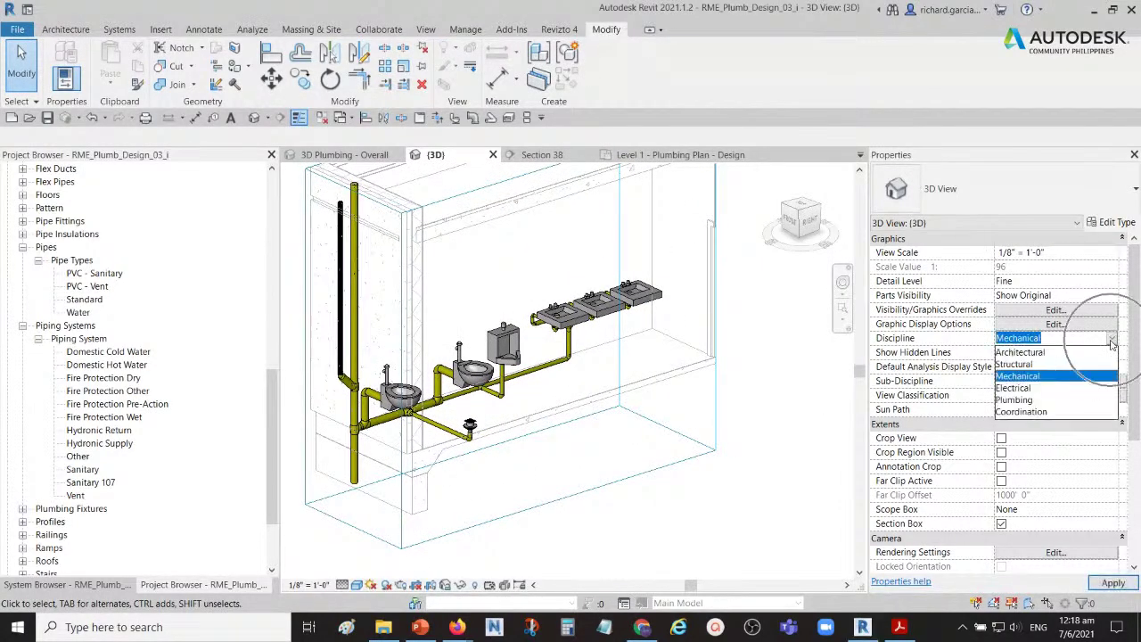
pyautogui.click(1025, 411)
pyautogui.moveTo(749, 337)
pyautogui.keyDown('shift'); pyautogui.mouseDown(button='middle')
pyautogui.moveTo(612, 357)
pyautogui.moveTo(642, 401)
pyautogui.mouseUp(button='middle'); pyautogui.keyUp('shift')
pyautogui.click(582, 252)
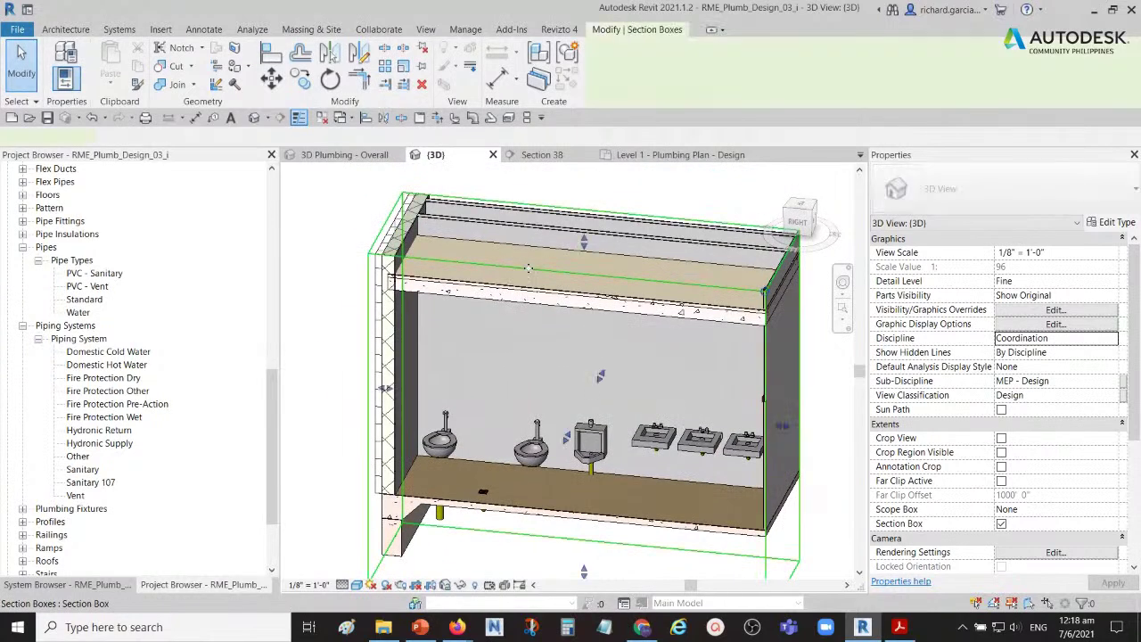
# - Nudge the short vent pipe beside the wall two steps lower from a top view
pyautogui.keyDown('shift'); pyautogui.moveTo(581, 253); pyautogui.dragTo(430, 375, button='middle'); pyautogui.keyUp('shift')
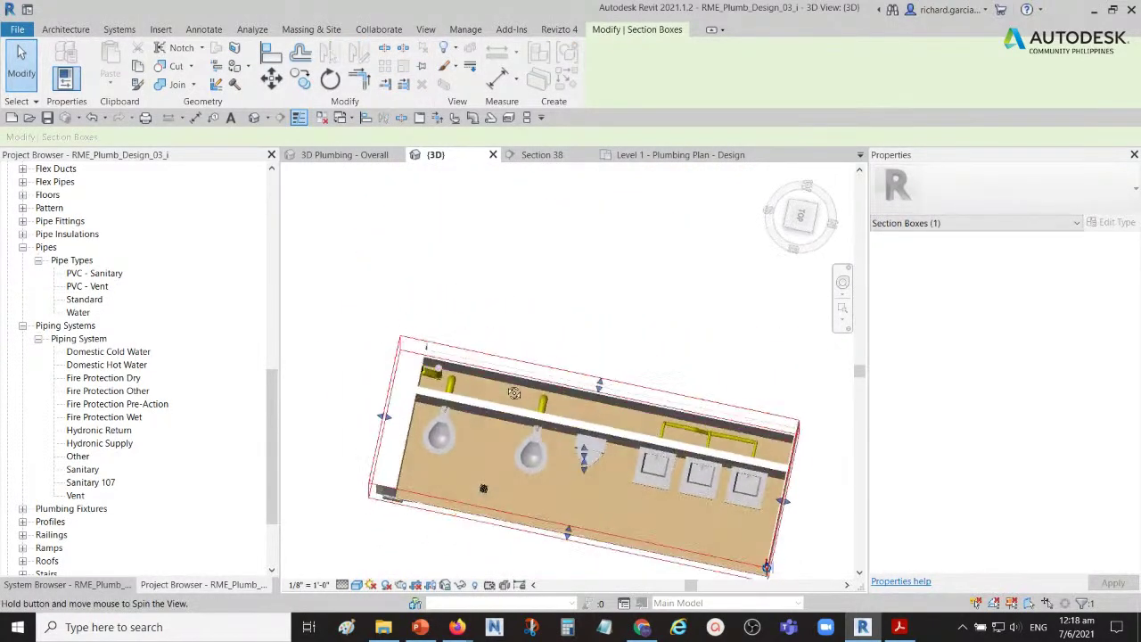
pyautogui.scroll(6, 430, 374)
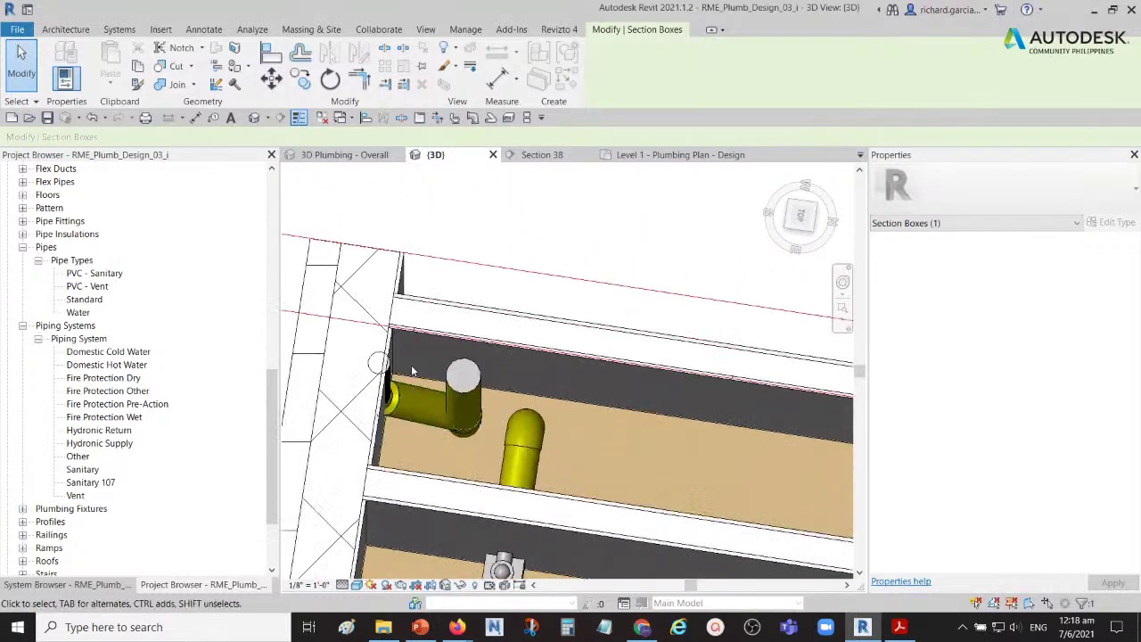
pyautogui.click(388, 375)
pyautogui.scroll(5, 639, 337)
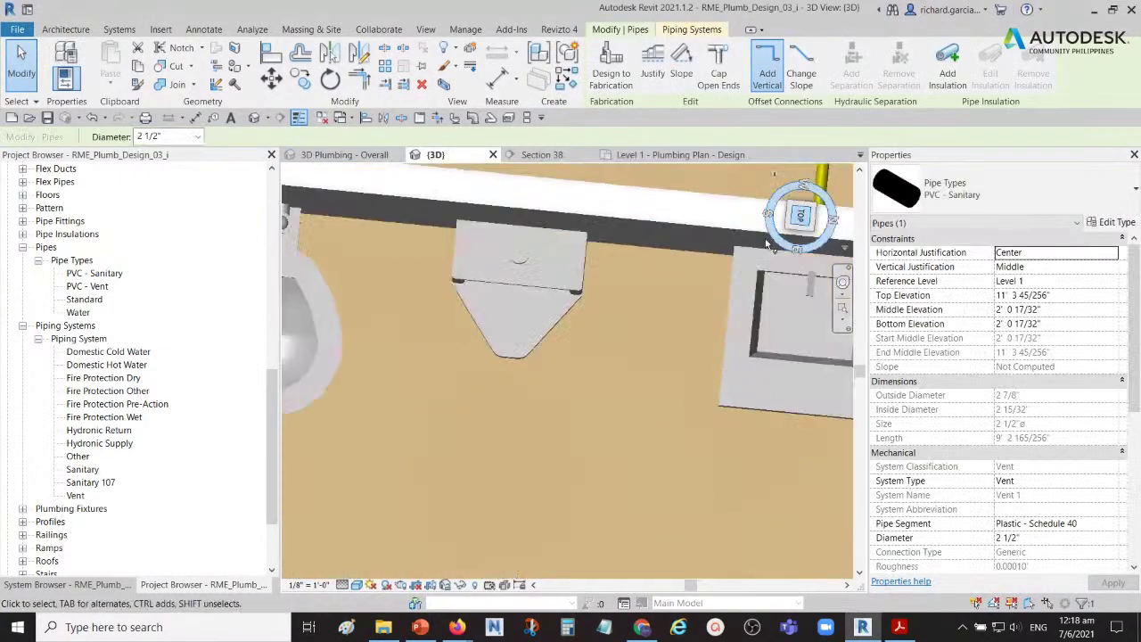
pyautogui.scroll(-4, 640, 337)
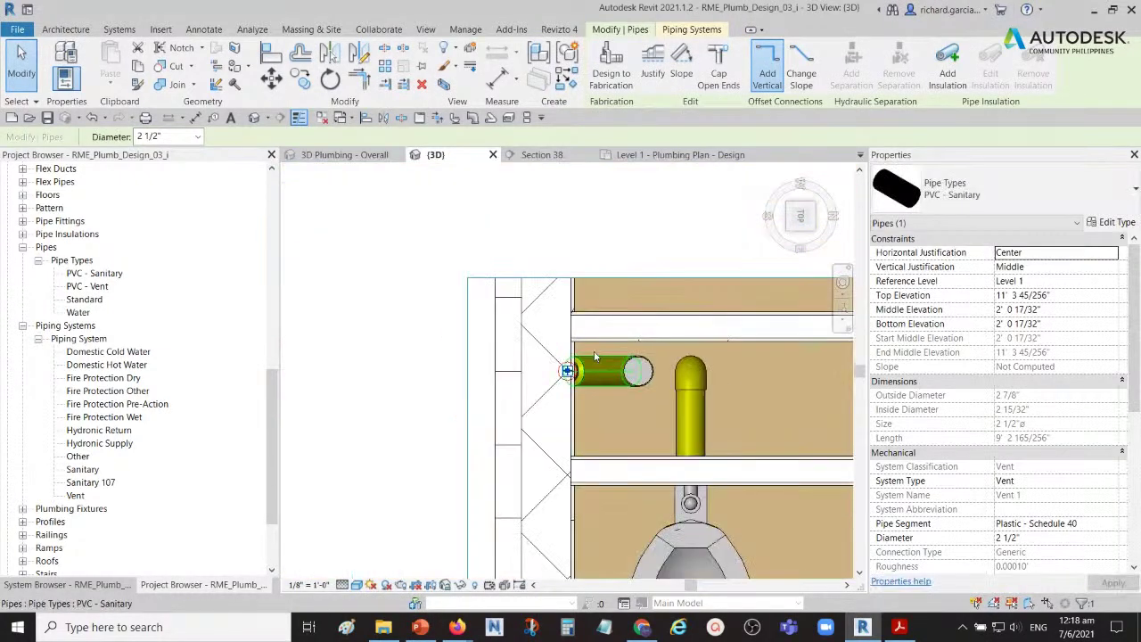
pyautogui.press('Down')
pyautogui.press('Down')
pyautogui.press('Down')
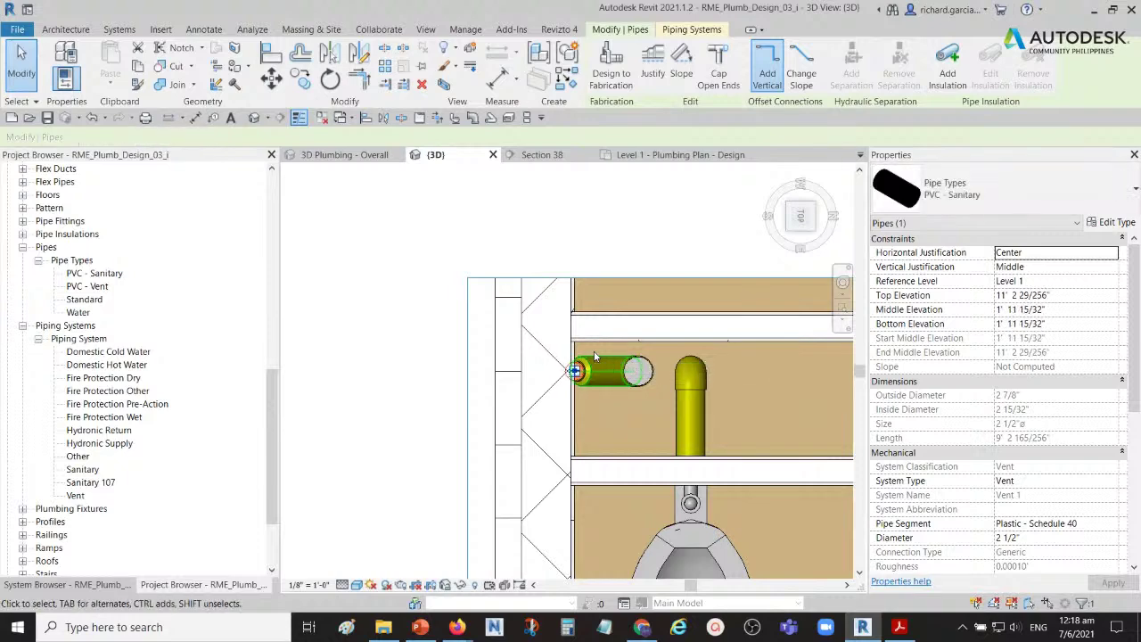
pyautogui.press('Down')
pyautogui.press('Down')
pyautogui.press('Down')
pyautogui.press('Down')
pyautogui.press('Down')
pyautogui.press('Down')
# - Deselect the pipe and open the Level 1 - Plumbing Plan - Design floor plan
pyautogui.click(489, 234)
pyautogui.keyDown('shift'); pyautogui.moveTo(488, 234); pyautogui.dragTo(563, 232, button='middle'); pyautogui.keyUp('shift')
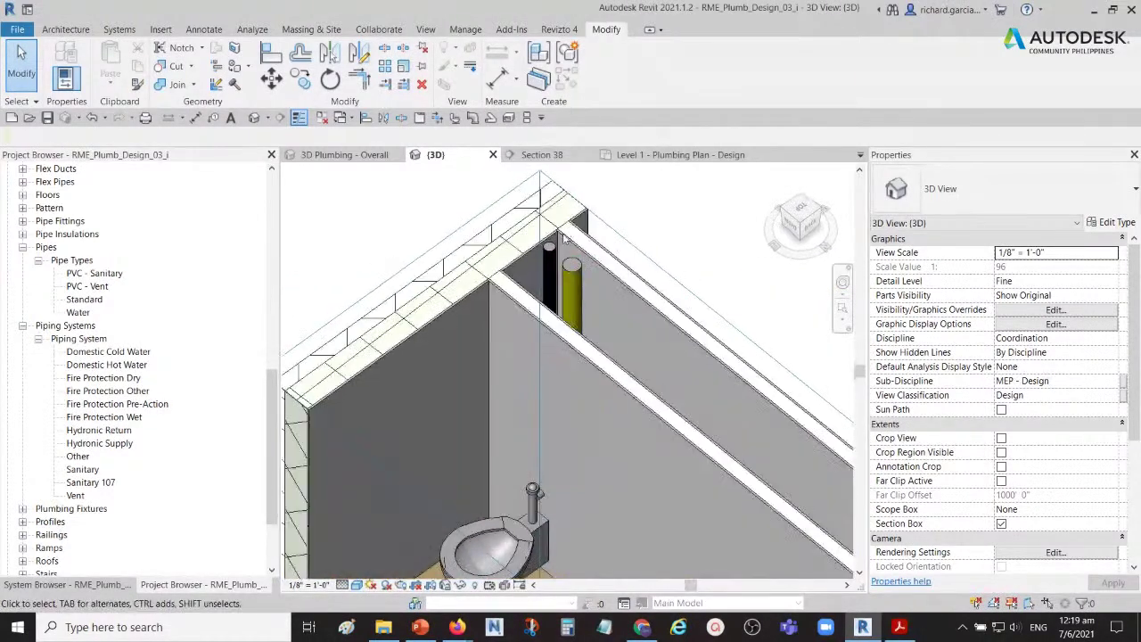
pyautogui.click(653, 158)
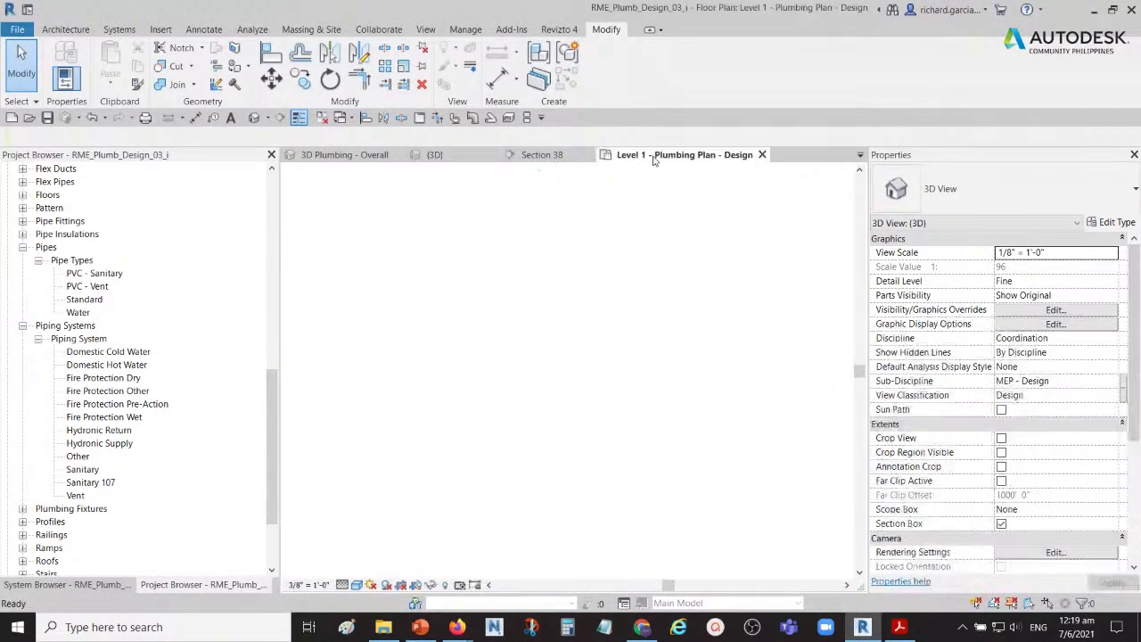
# - Zoom in on the sink branch connections along the vertical sanitary riser
pyautogui.scroll(4, 473, 387)
pyautogui.scroll(-5, 481, 462)
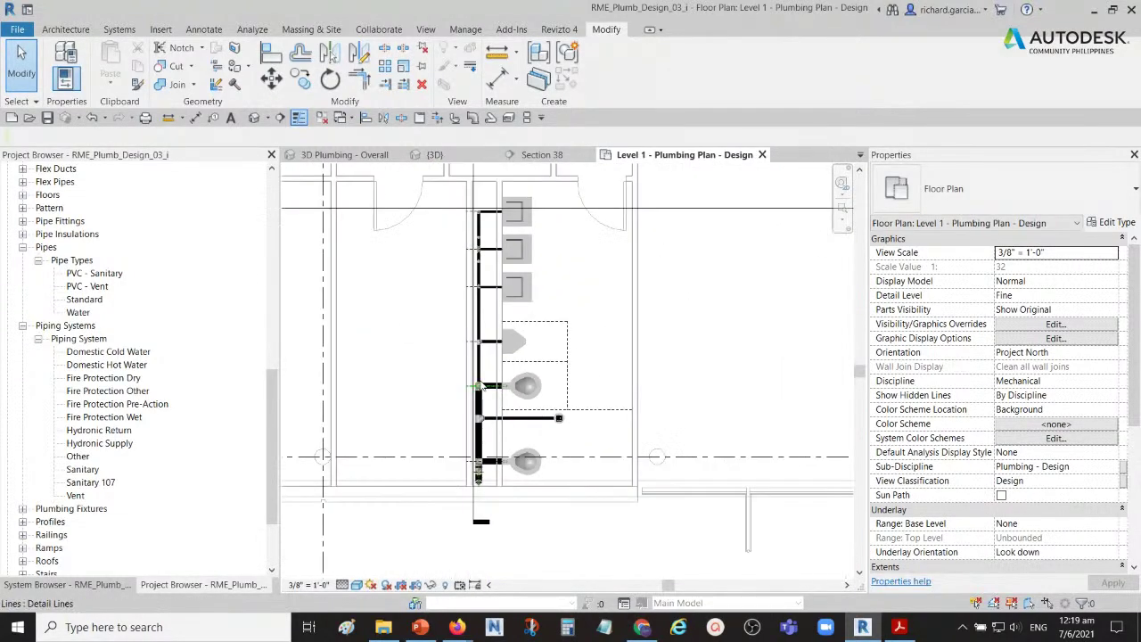
pyautogui.scroll(-2, 513, 330)
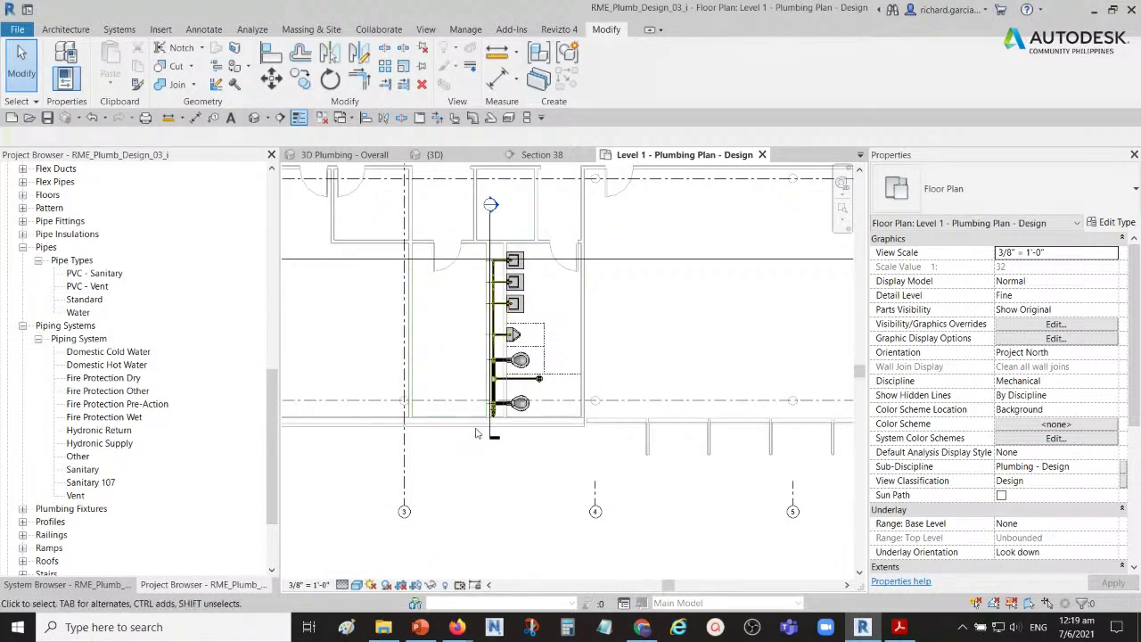
pyautogui.scroll(1, 489, 314)
pyautogui.scroll(1, 491, 314)
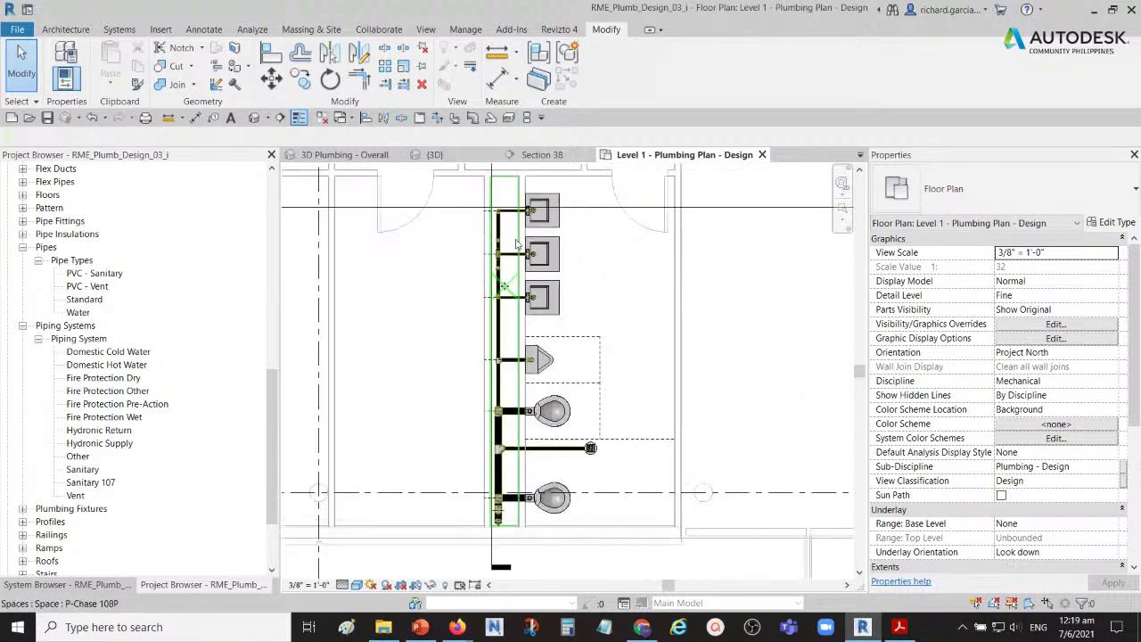
pyautogui.scroll(2, 510, 268)
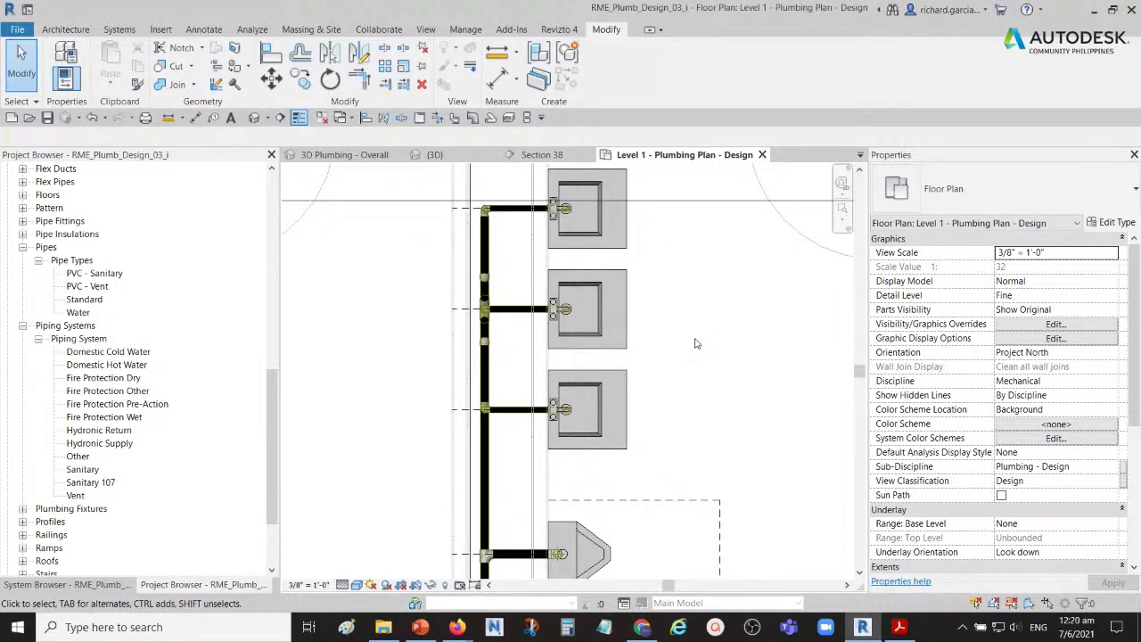
# - Pan the plan to show the sinks, urinal and toilets together, then launch Snip & Sketch
pyautogui.scroll(-2, 565, 312)
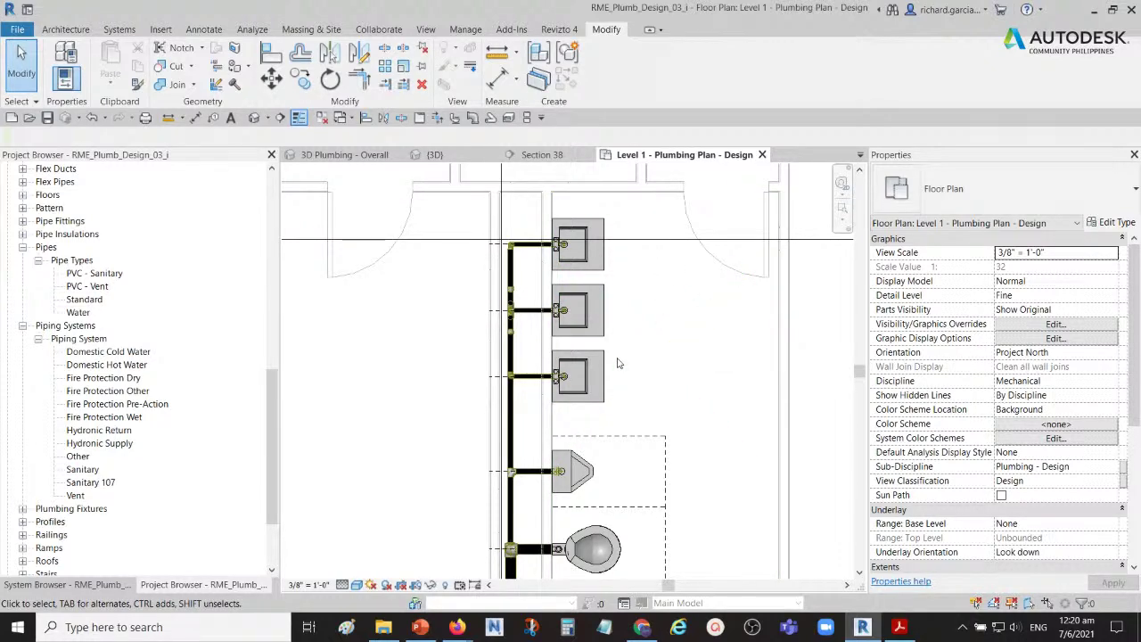
pyautogui.moveTo(618, 362); pyautogui.dragTo(619, 321, button='middle')
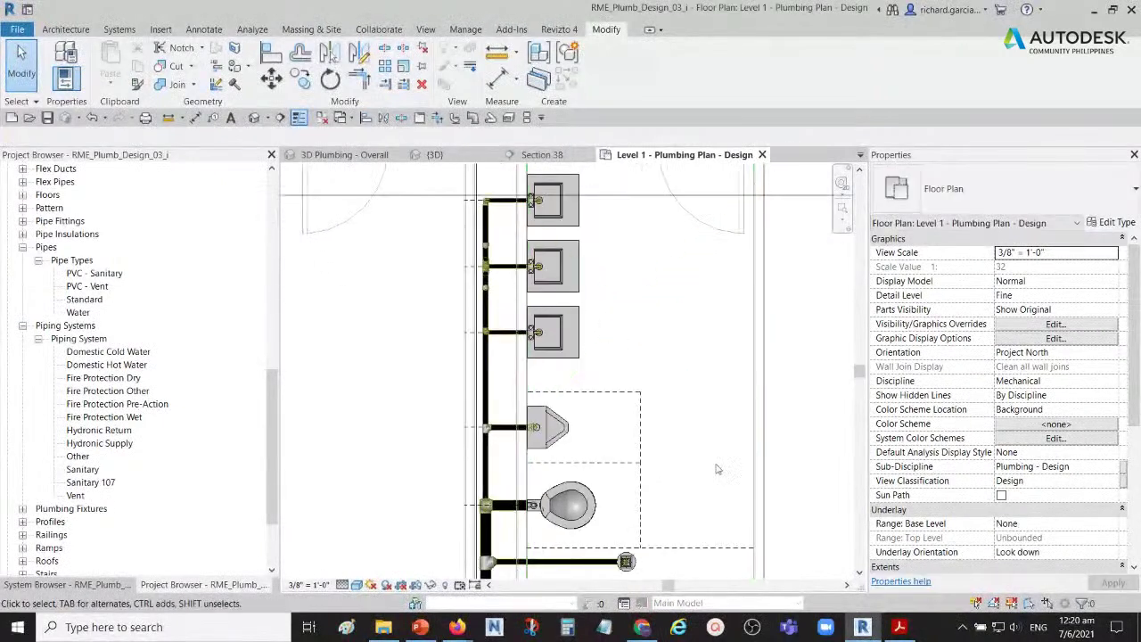
pyautogui.moveTo(897, 633)
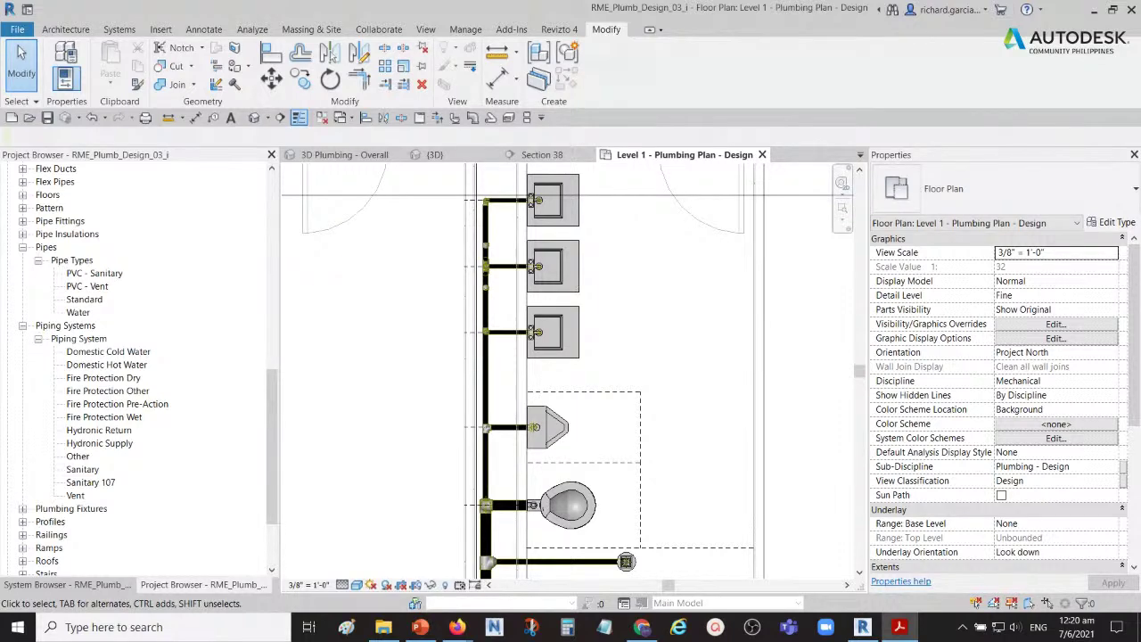
pyautogui.click(532, 627)
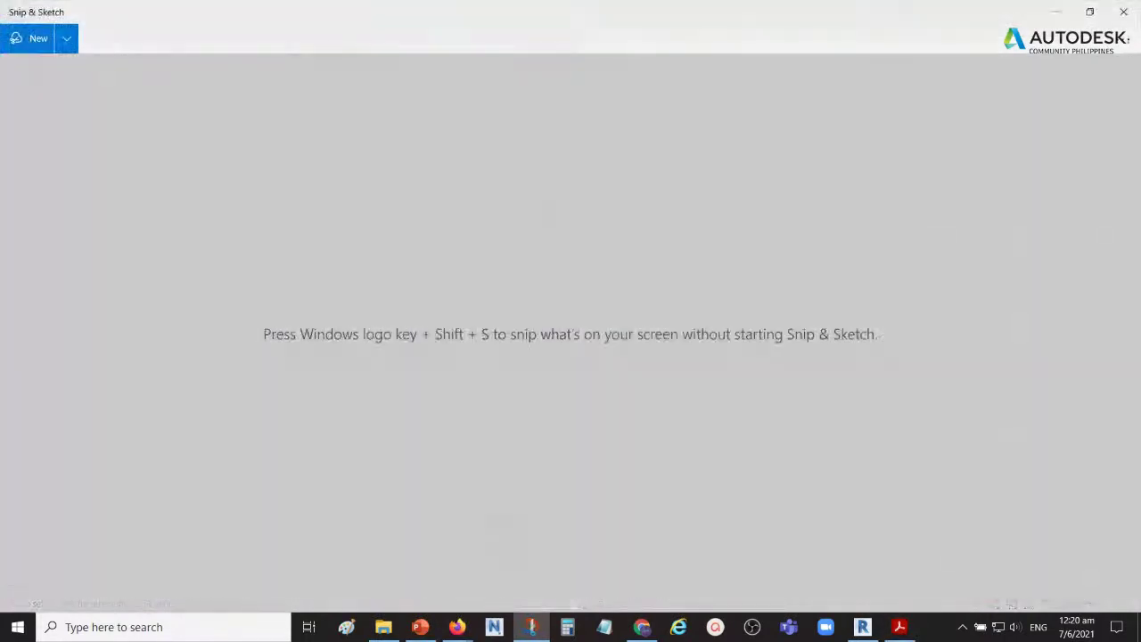
# - Restore the Snip & Sketch window from full screen and minimize it to reveal the Revit plan
pyautogui.doubleClick(851, 6)
pyautogui.click(996, 11)
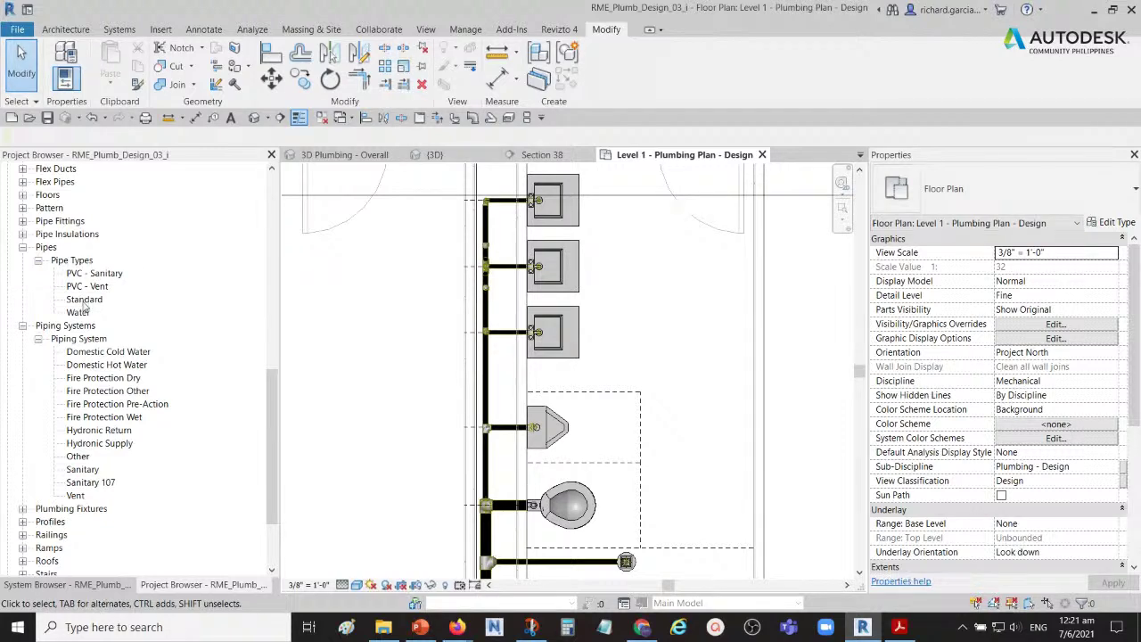
# - Open the Standard pipe type's routing preferences, then its Segments and Sizes settings
pyautogui.doubleClick(85, 299)
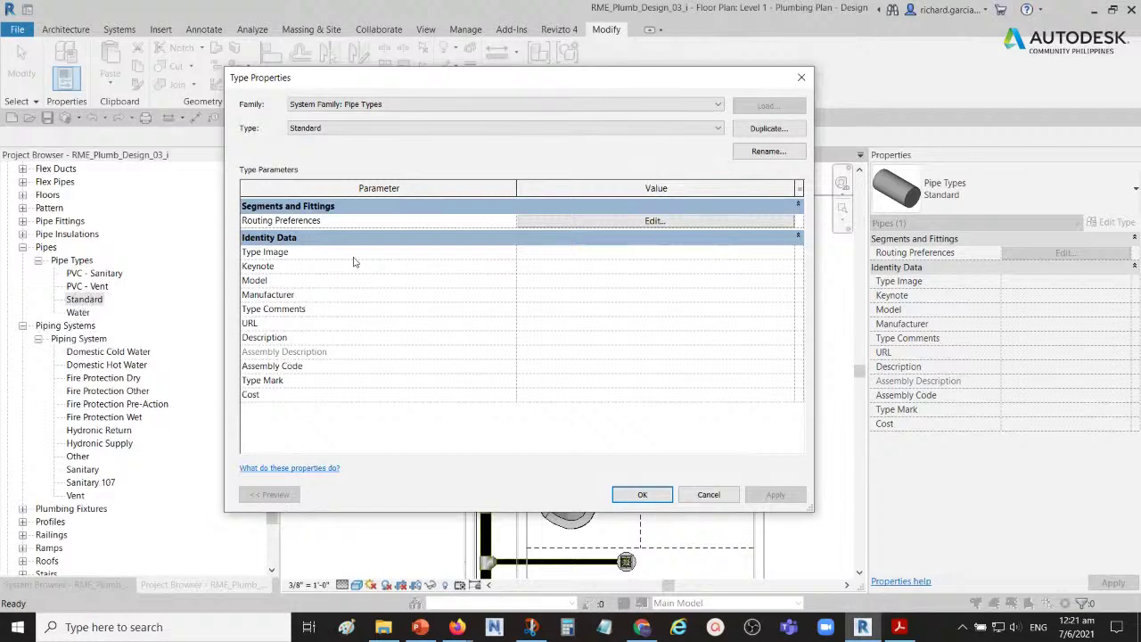
pyautogui.click(589, 226)
pyautogui.click(589, 223)
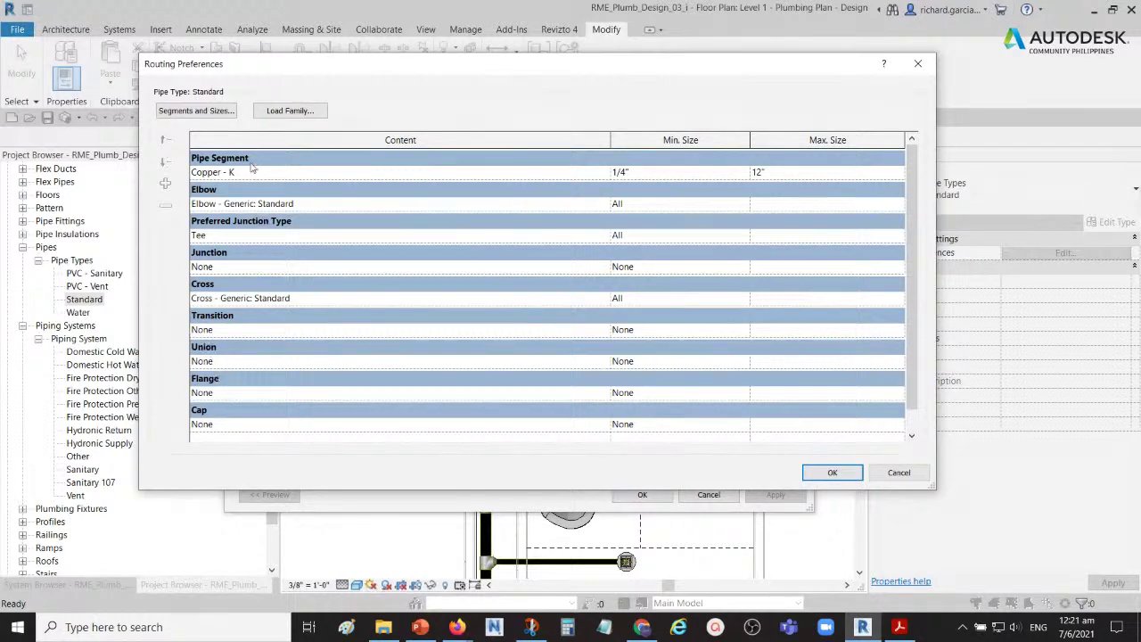
pyautogui.click(198, 112)
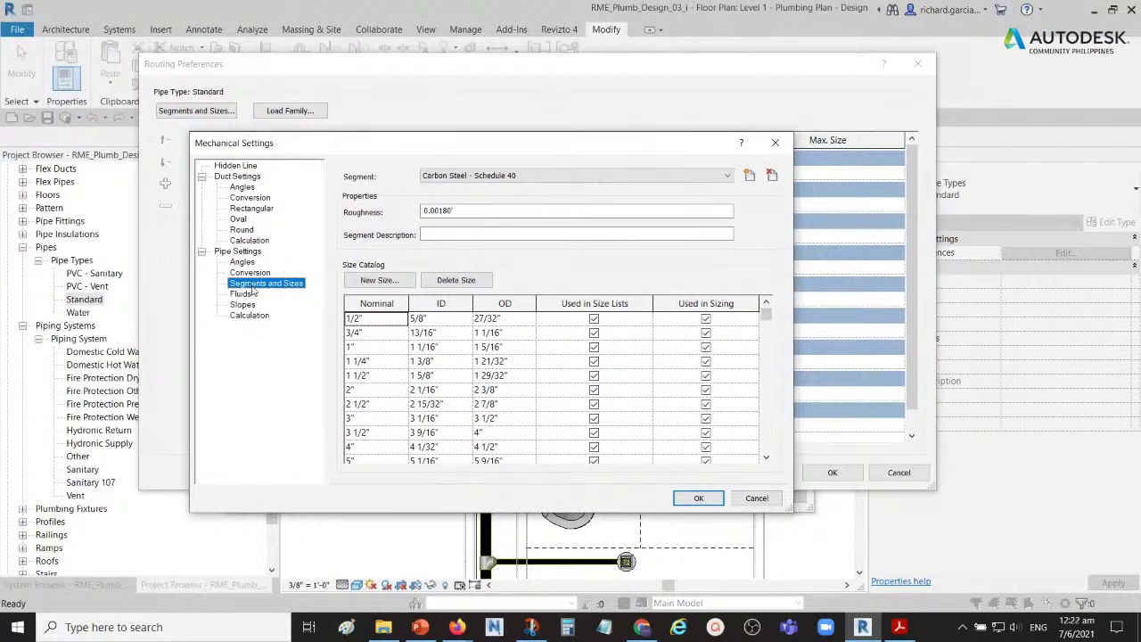
# - Browse the pipe segment list, keep Carbon Steel - Schedule 40, and close Mechanical Settings unchanged
pyautogui.click(470, 179)
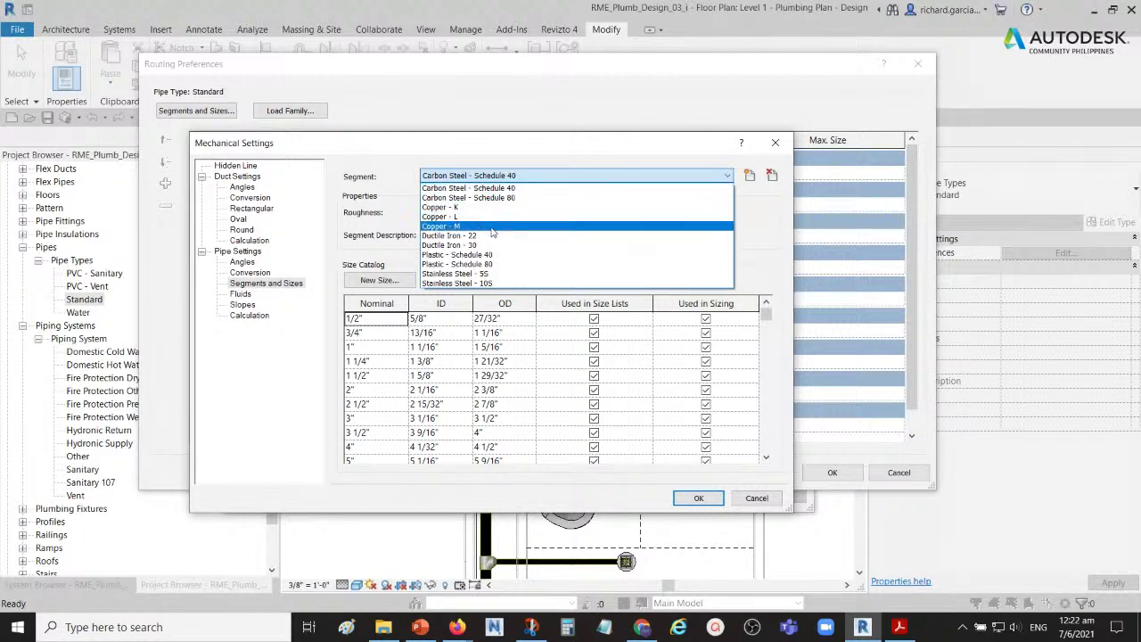
pyautogui.click(495, 179)
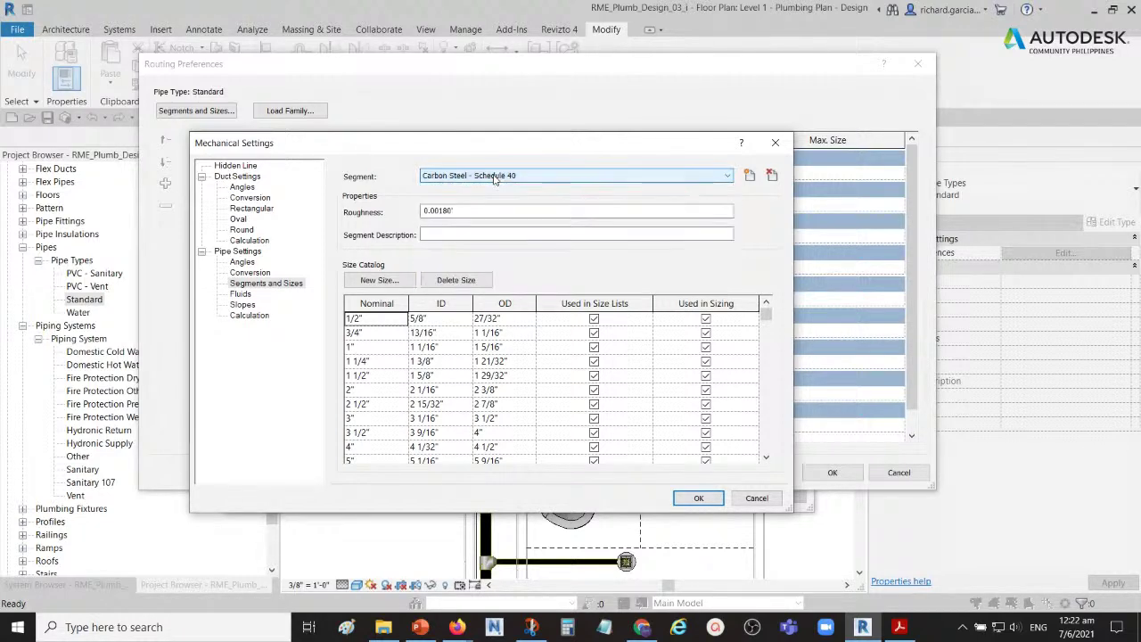
pyautogui.click(495, 176)
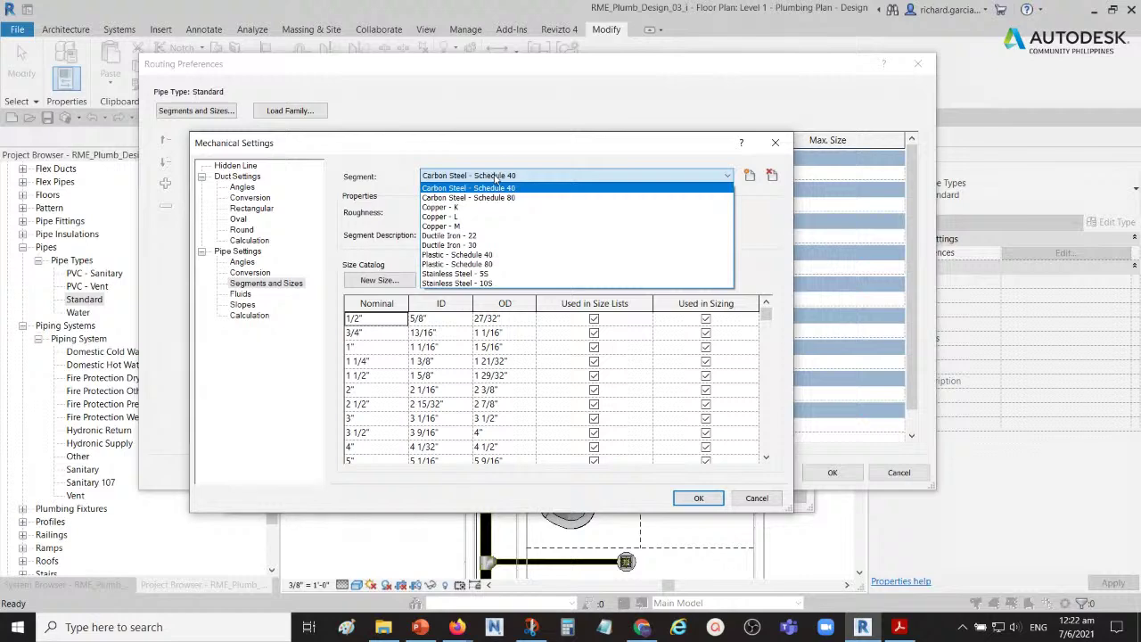
pyautogui.click(626, 160)
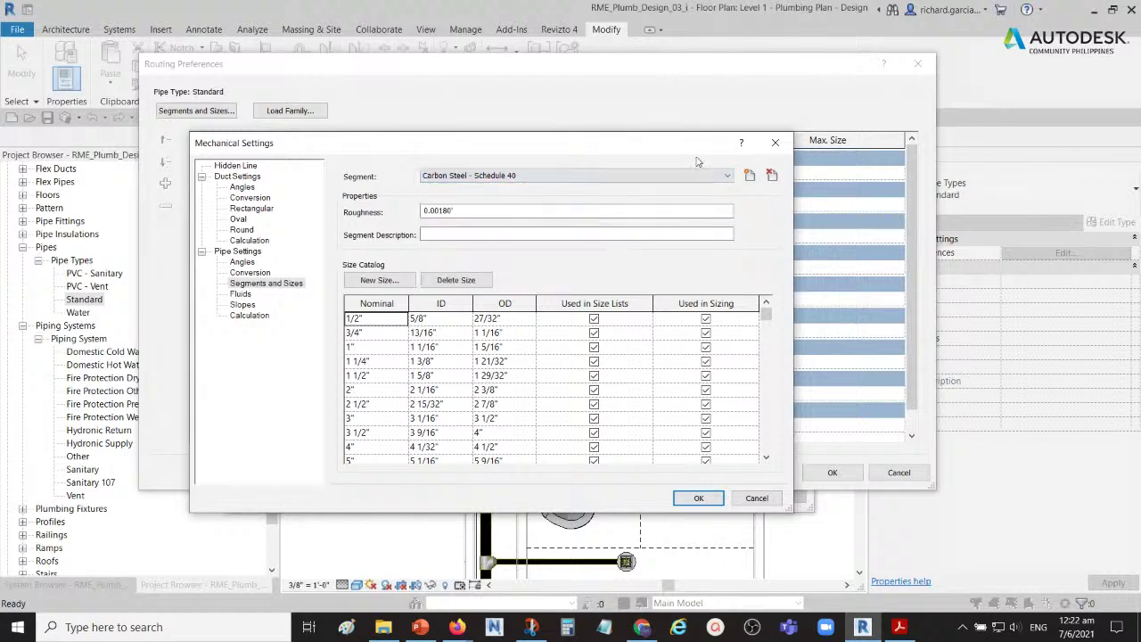
pyautogui.click(749, 177)
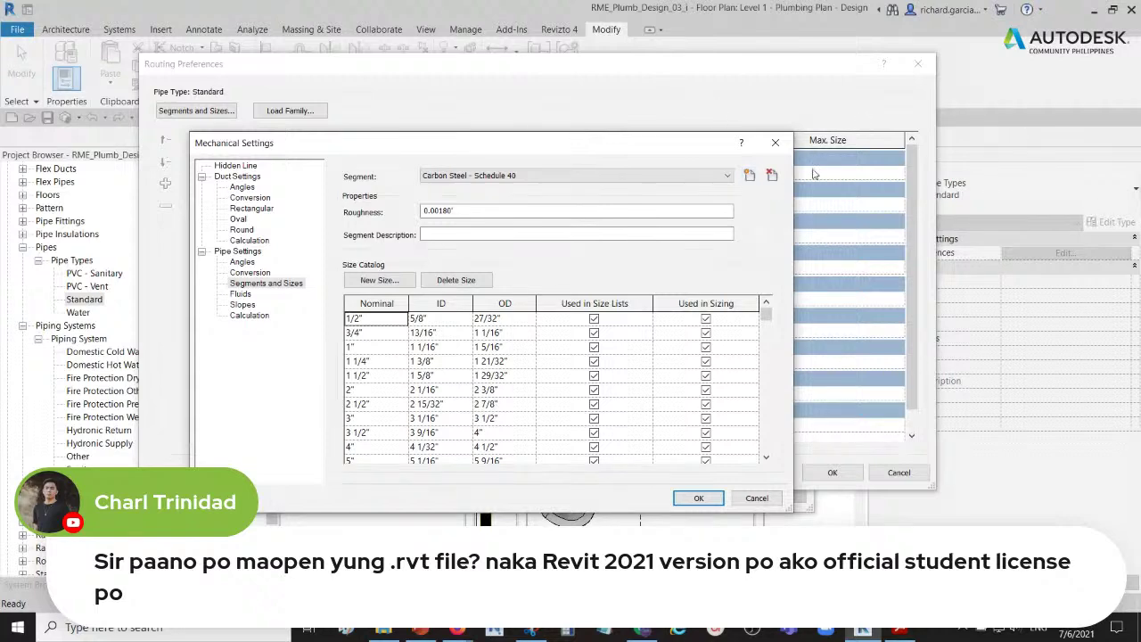
pyautogui.click(775, 146)
# - Close the Routing Preferences dialog and switch to another application window with Alt+Tab
pyautogui.click(918, 63)
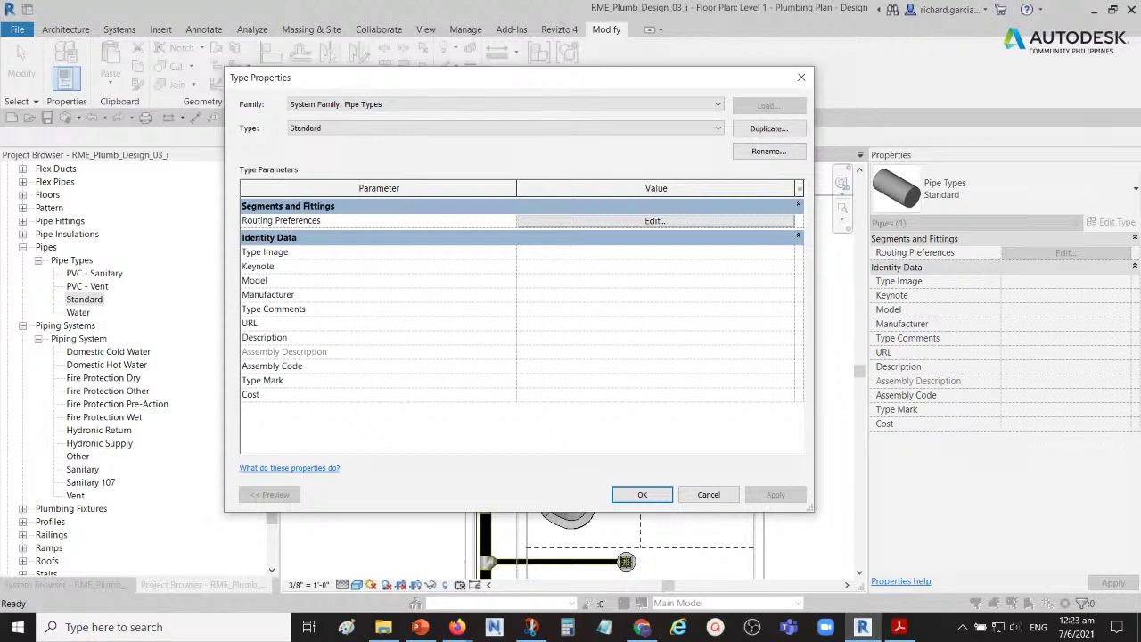
pyautogui.hotkey('alt', 'Tab')
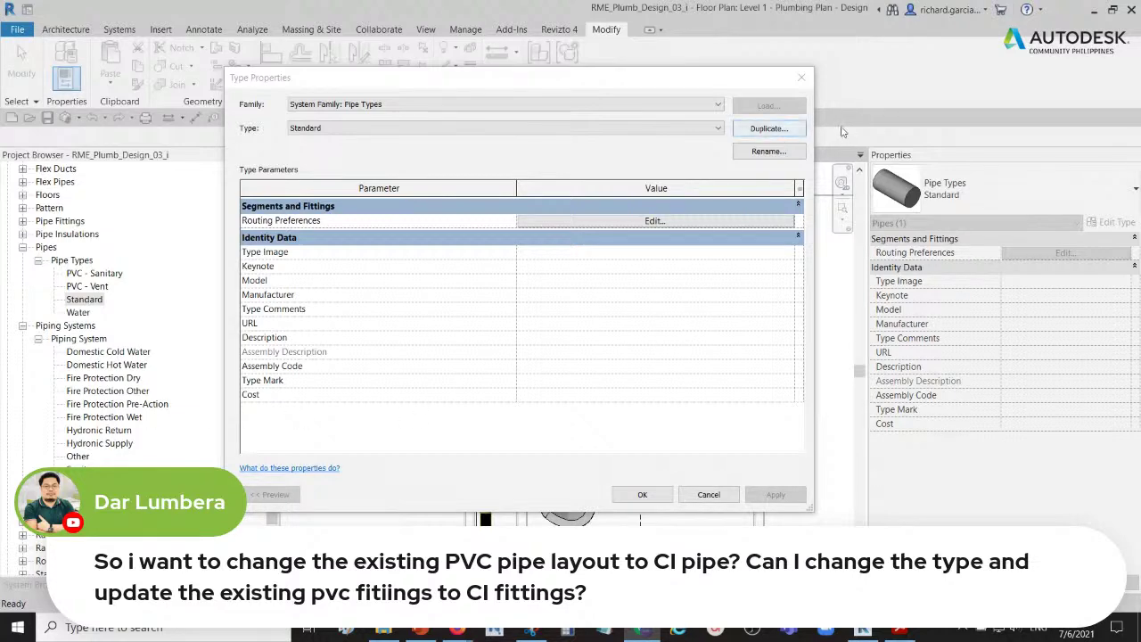
pyautogui.click(801, 78)
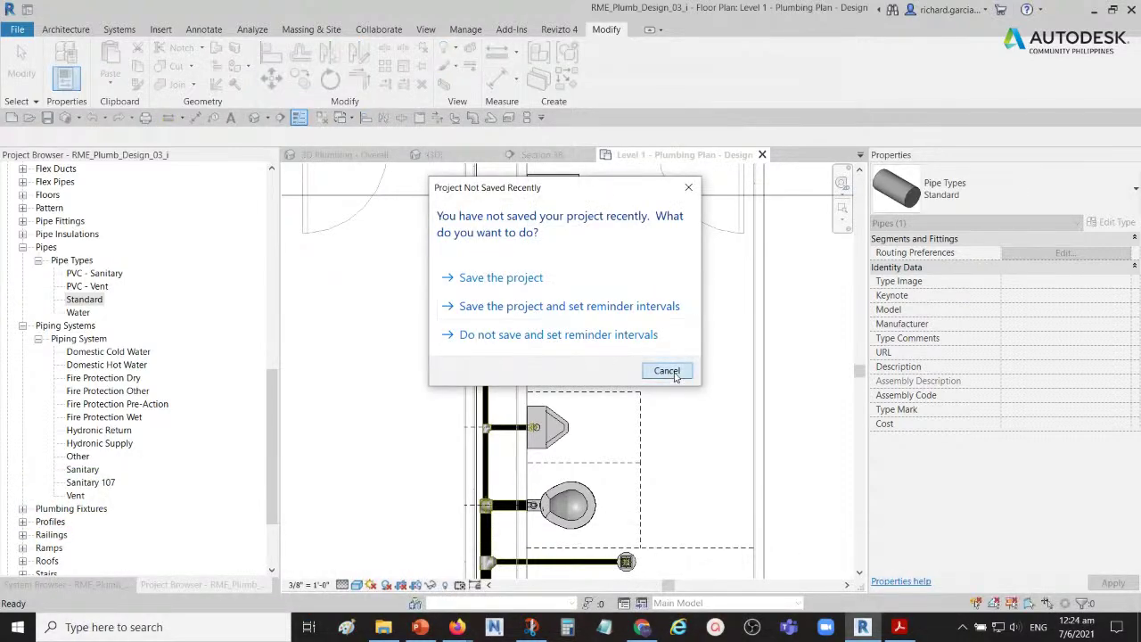
pyautogui.click(667, 370)
pyautogui.scroll(-3, 588, 295)
pyautogui.scroll(4, 532, 459)
pyautogui.click(533, 460)
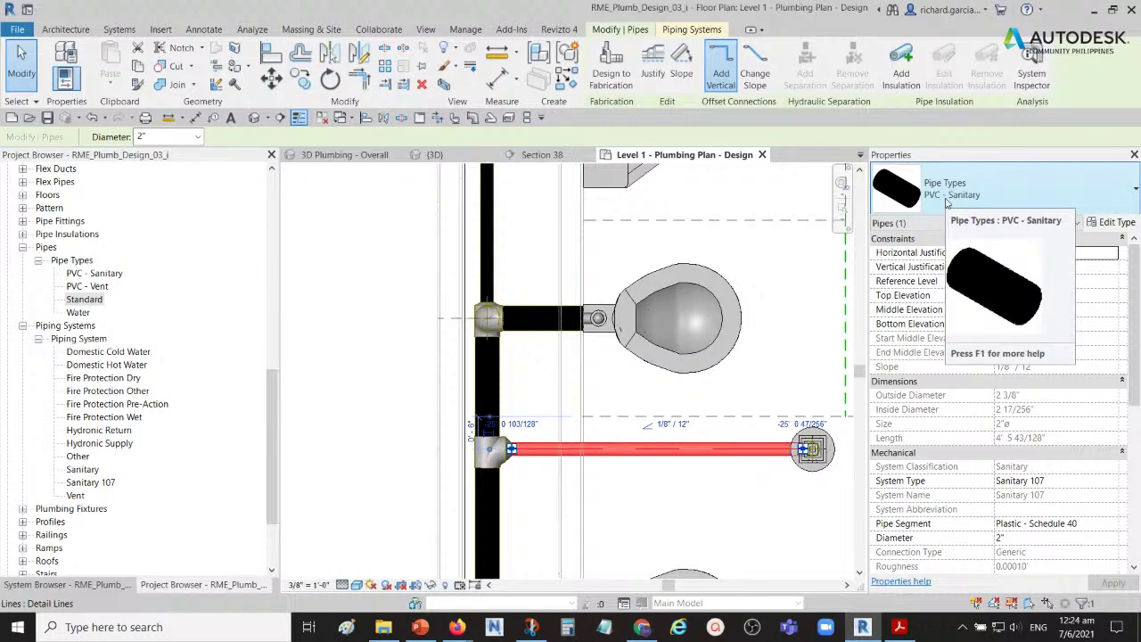
pyautogui.click(530, 384)
pyautogui.scroll(-1, 523, 439)
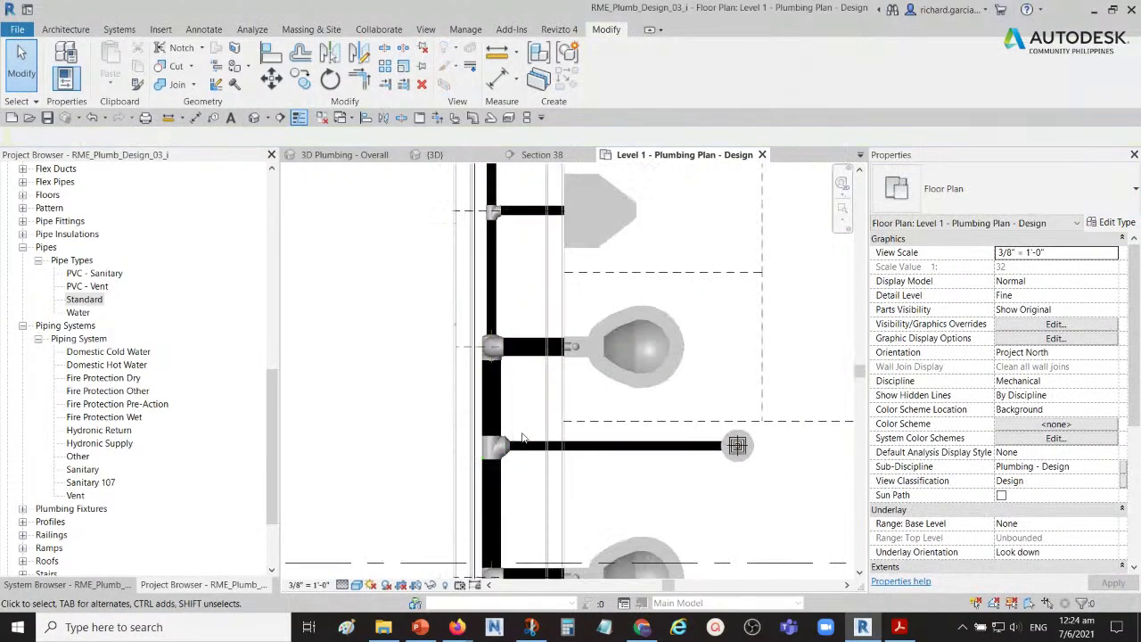
pyautogui.scroll(1, 524, 438)
pyautogui.click(530, 391)
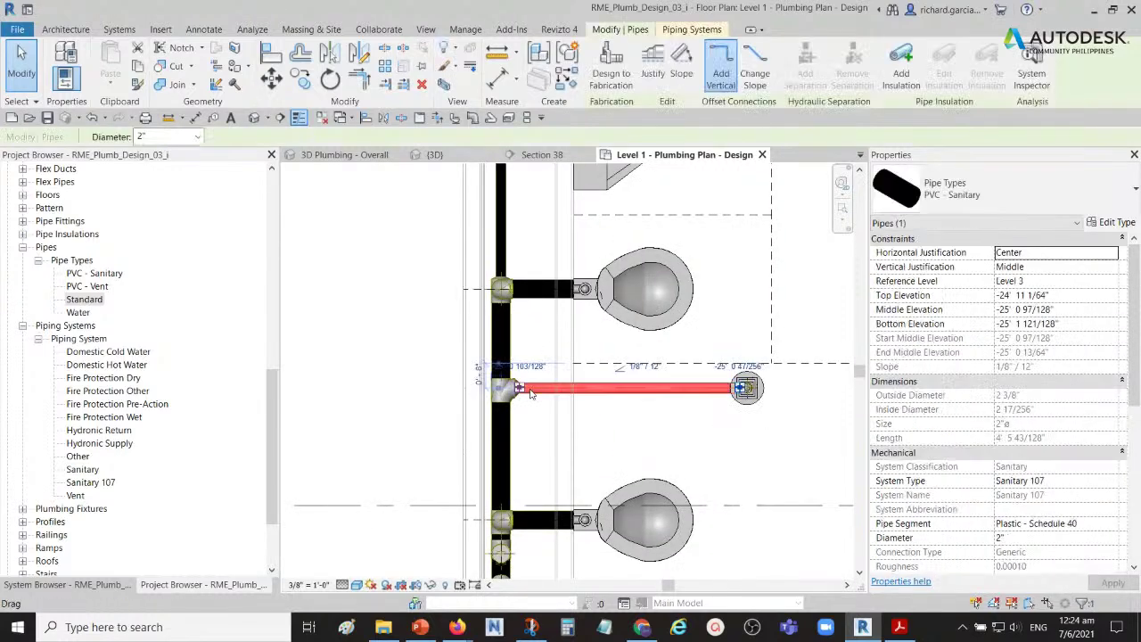
pyautogui.click(525, 379)
pyautogui.scroll(-1, 523, 374)
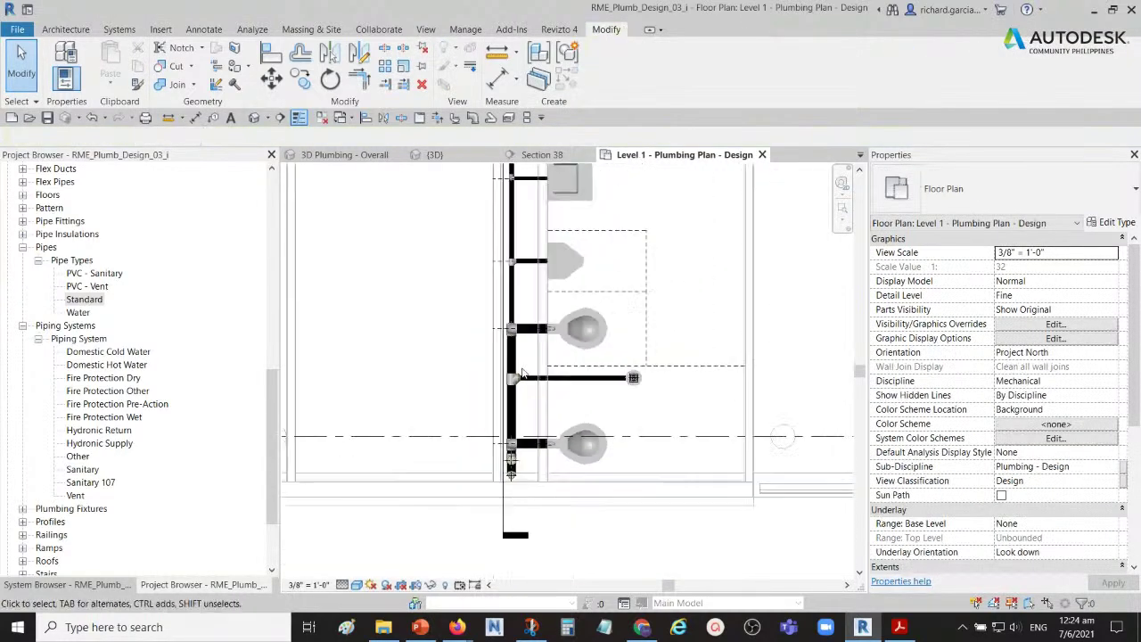
pyautogui.scroll(-1, 522, 375)
pyautogui.moveTo(553, 312); pyautogui.dragTo(528, 292, button='middle')
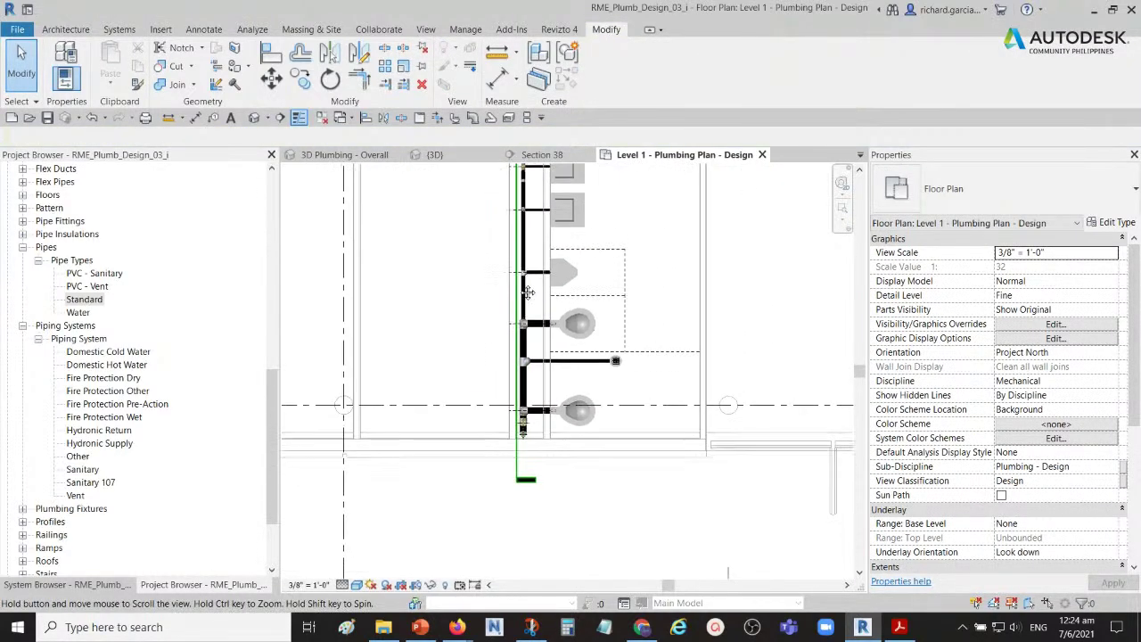
pyautogui.scroll(3, 527, 325)
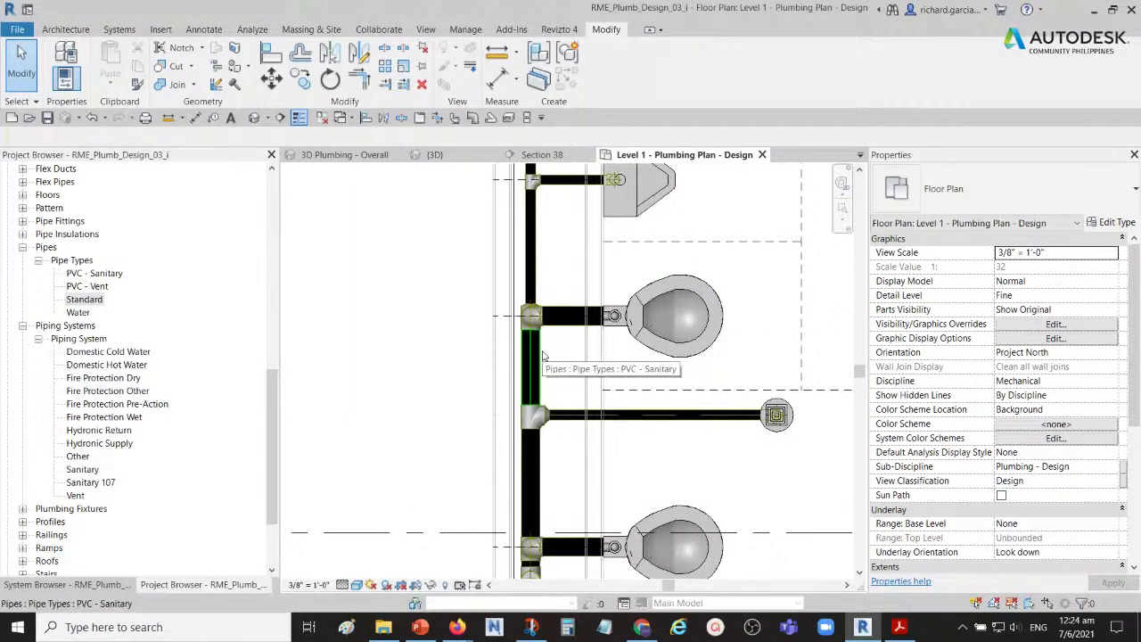
pyautogui.press('Tab')
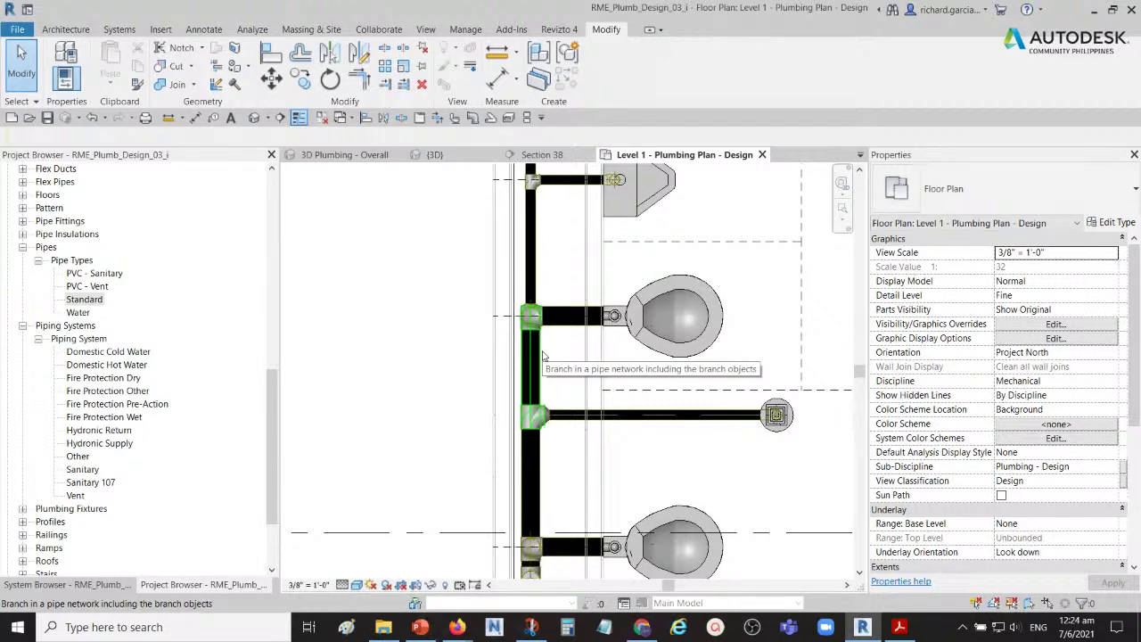
pyautogui.press('Tab')
pyautogui.press('Tab')
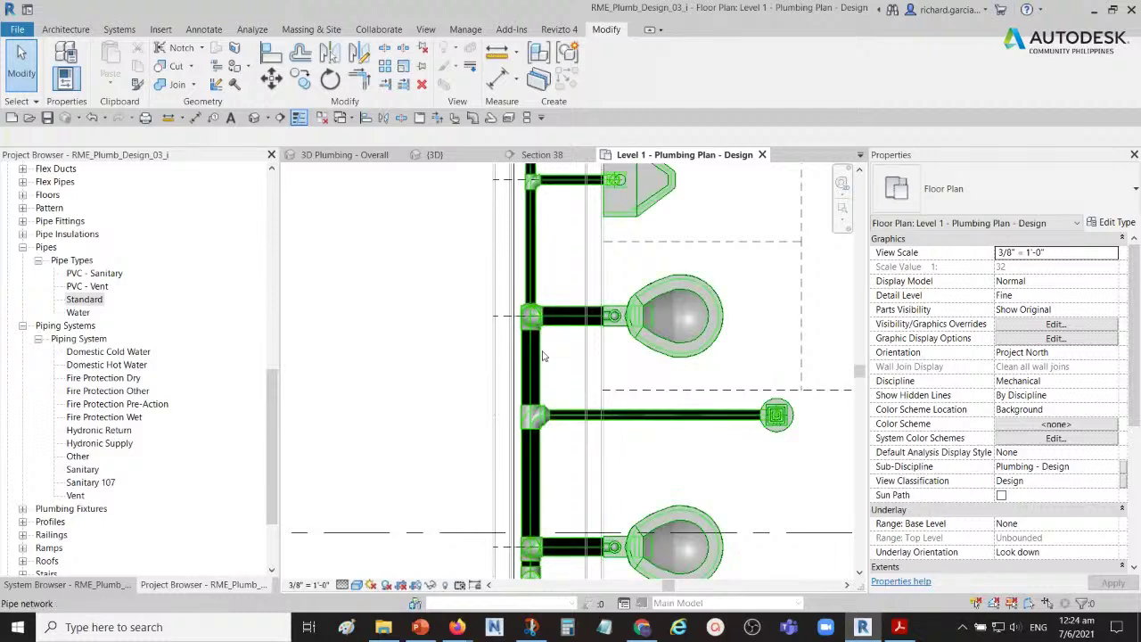
pyautogui.press('Tab')
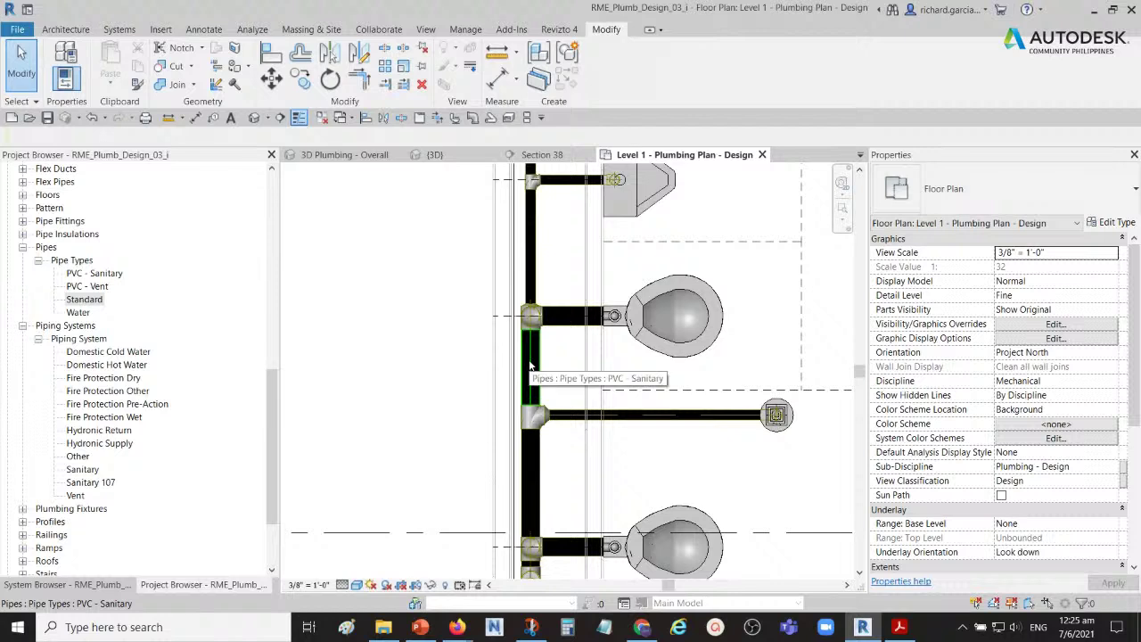
pyautogui.press('Tab')
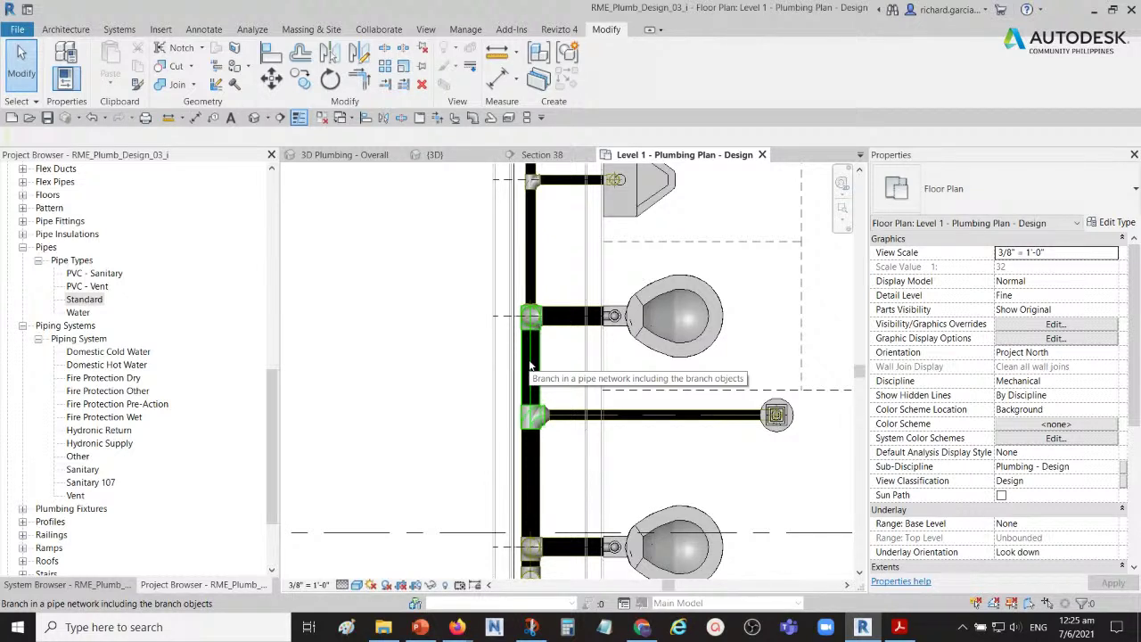
pyautogui.press('Tab')
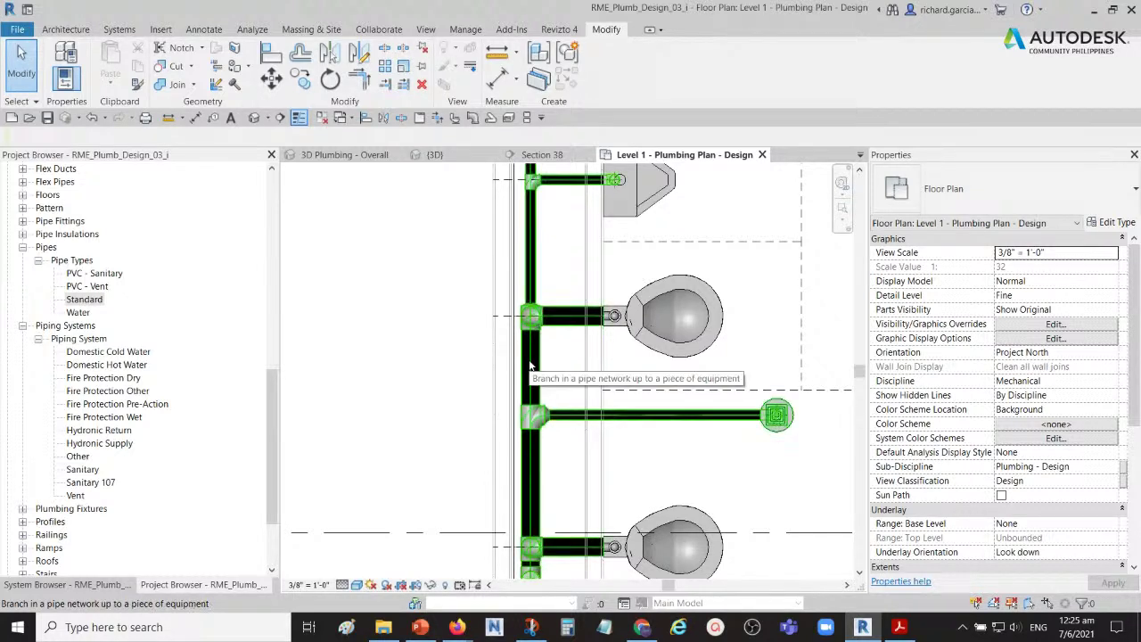
pyautogui.press('Tab')
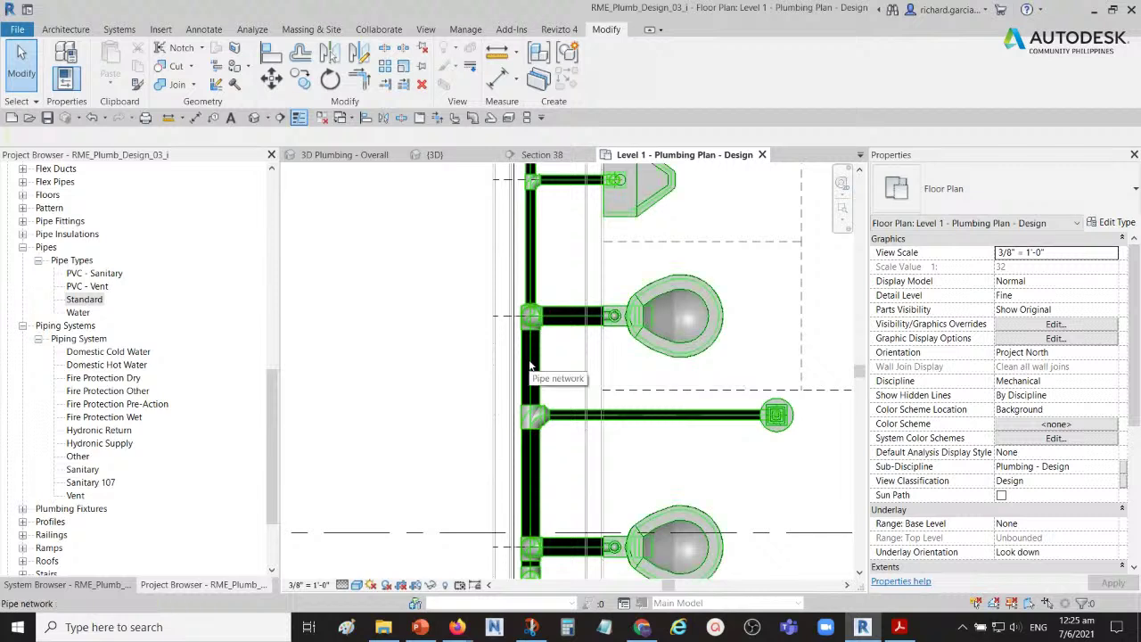
pyautogui.press('Tab')
pyautogui.press('Tab')
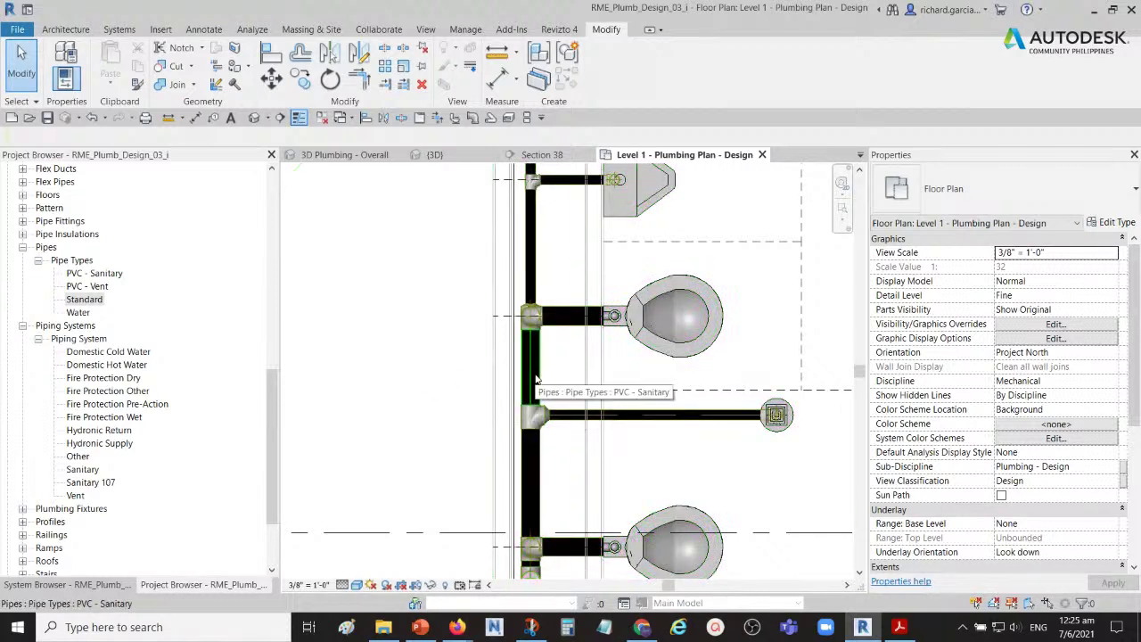
pyautogui.press('Tab')
pyautogui.press('Tab')
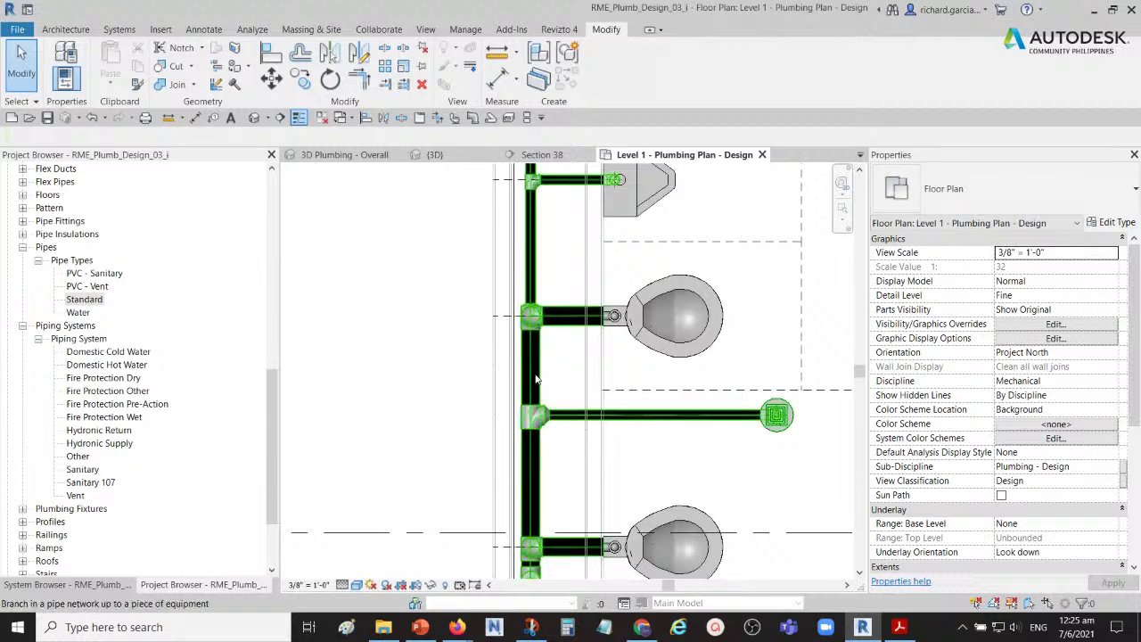
# - Select the entire sanitary pipe branch by Tab-extending the preview
pyautogui.click(535, 379)
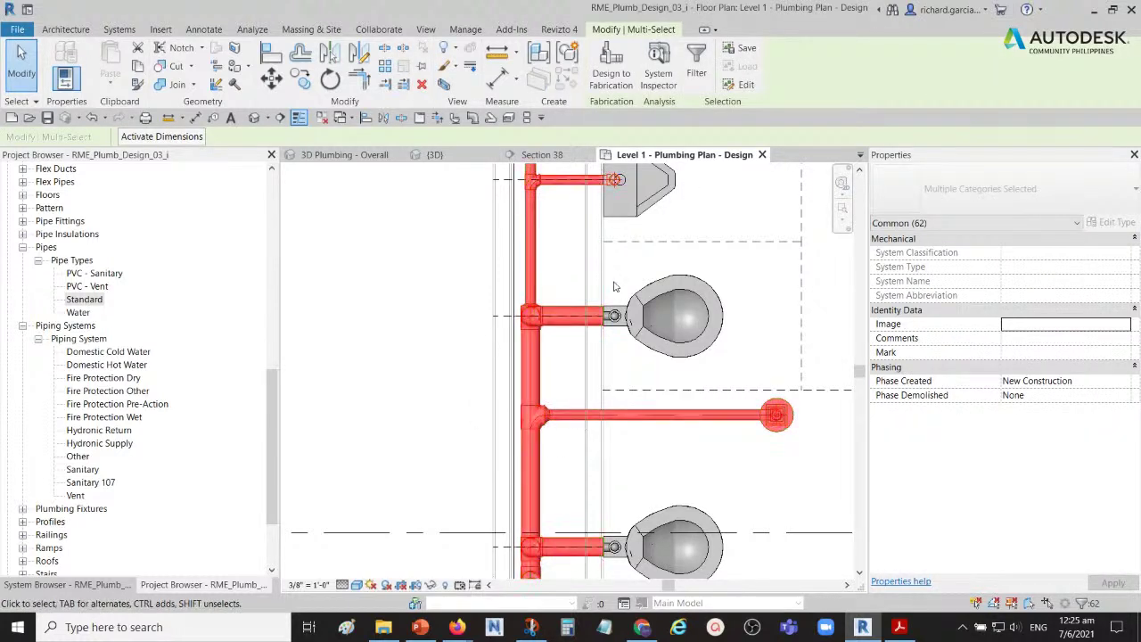
pyautogui.scroll(-3, 604, 287)
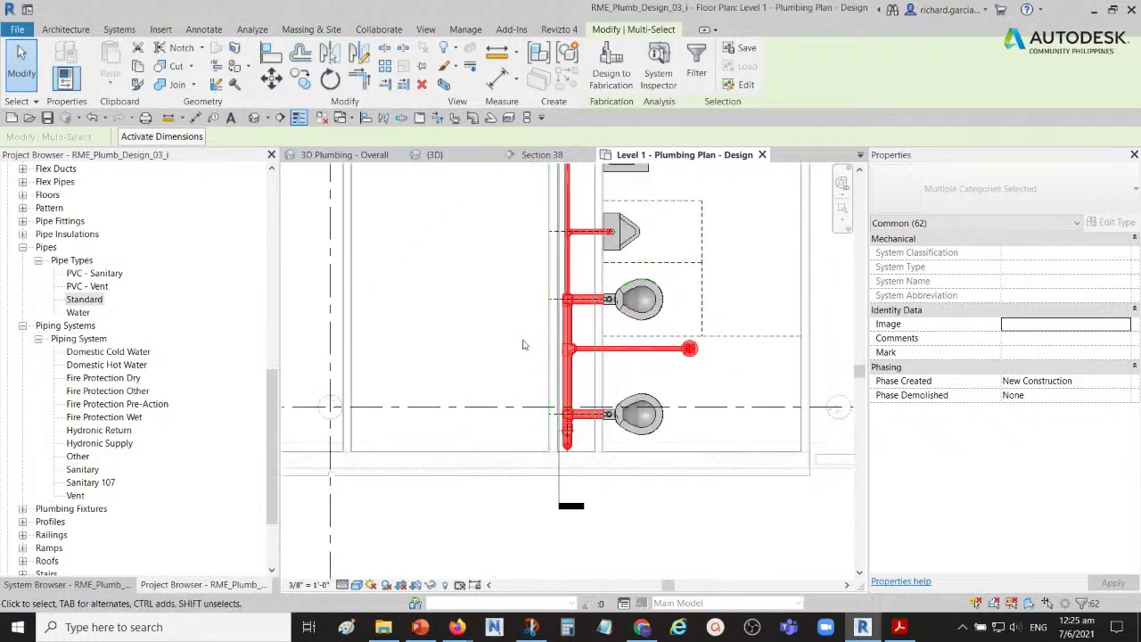
pyautogui.press('Escape')
pyautogui.scroll(2, 573, 320)
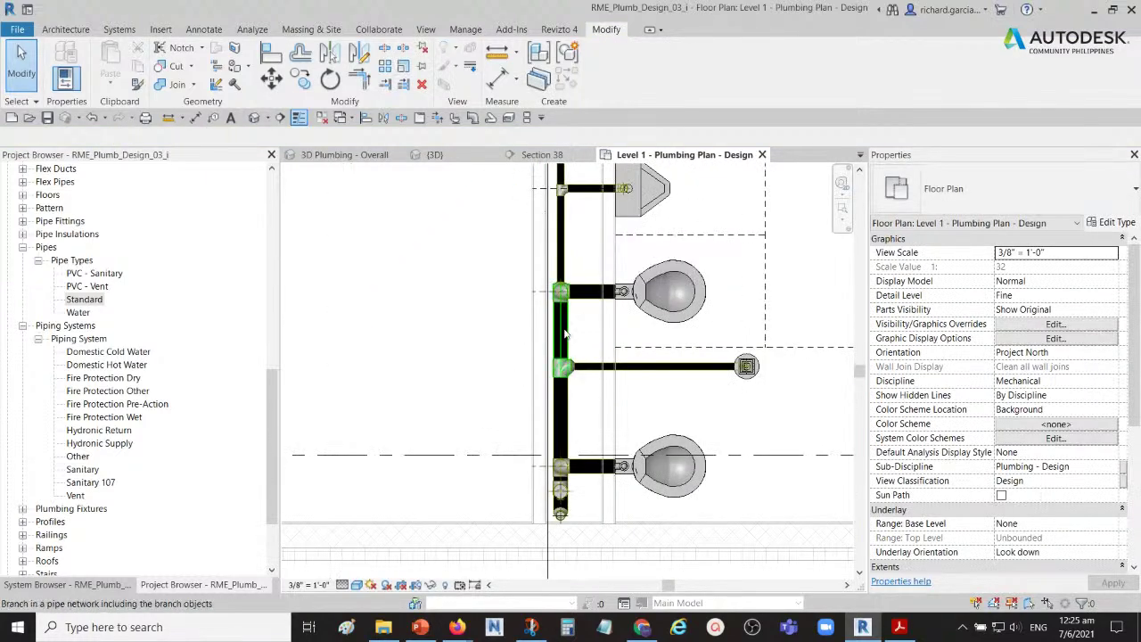
pyautogui.press('Tab')
pyautogui.click(565, 333)
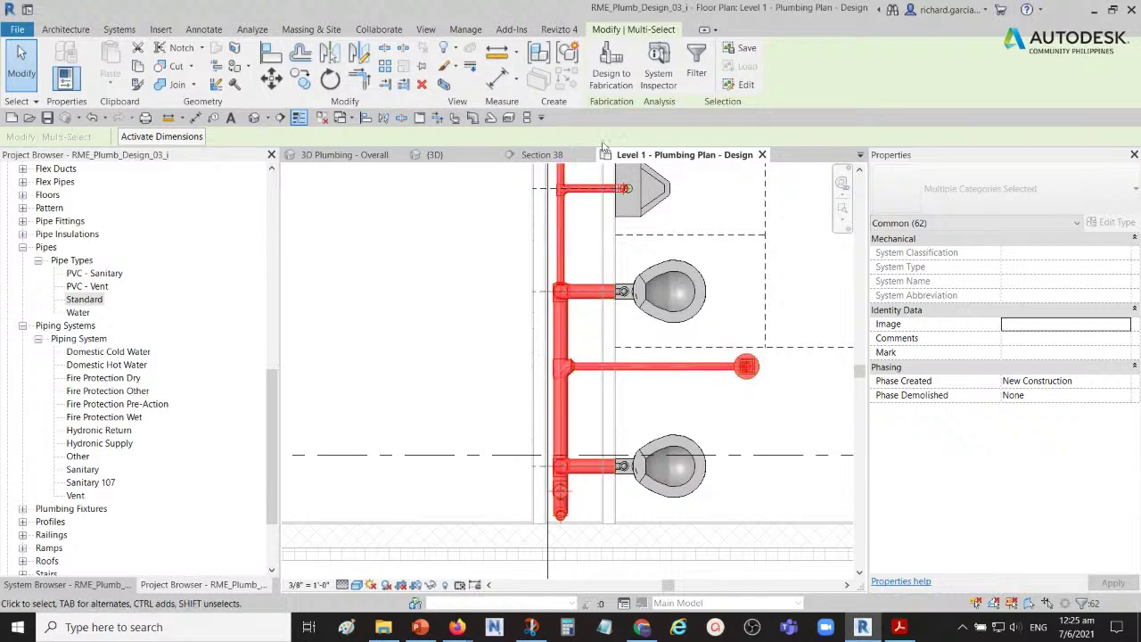
# - Filter the selection to keep only Pipes and Pipe Fittings, excluding Plumbing Fixtures
pyautogui.click(697, 60)
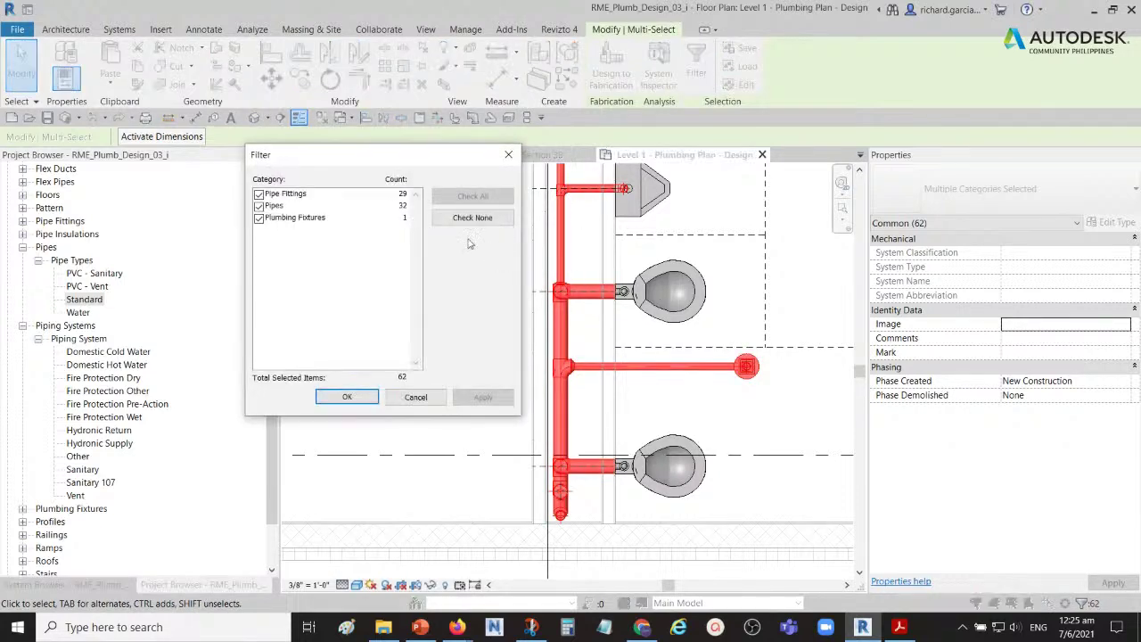
pyautogui.click(258, 194)
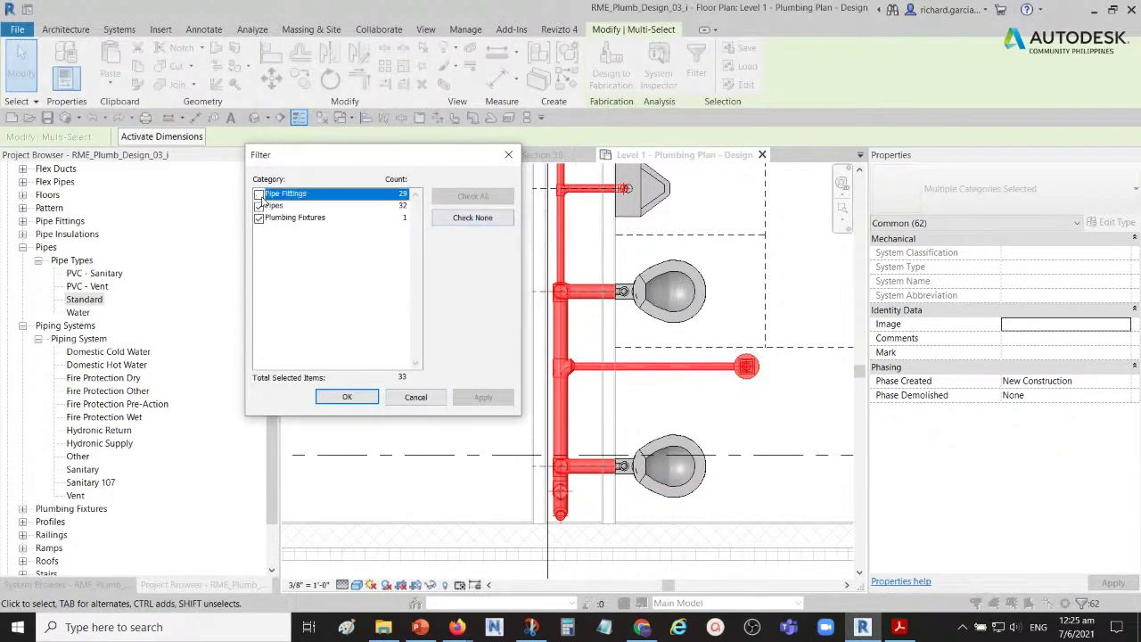
pyautogui.click(259, 219)
pyautogui.click(258, 193)
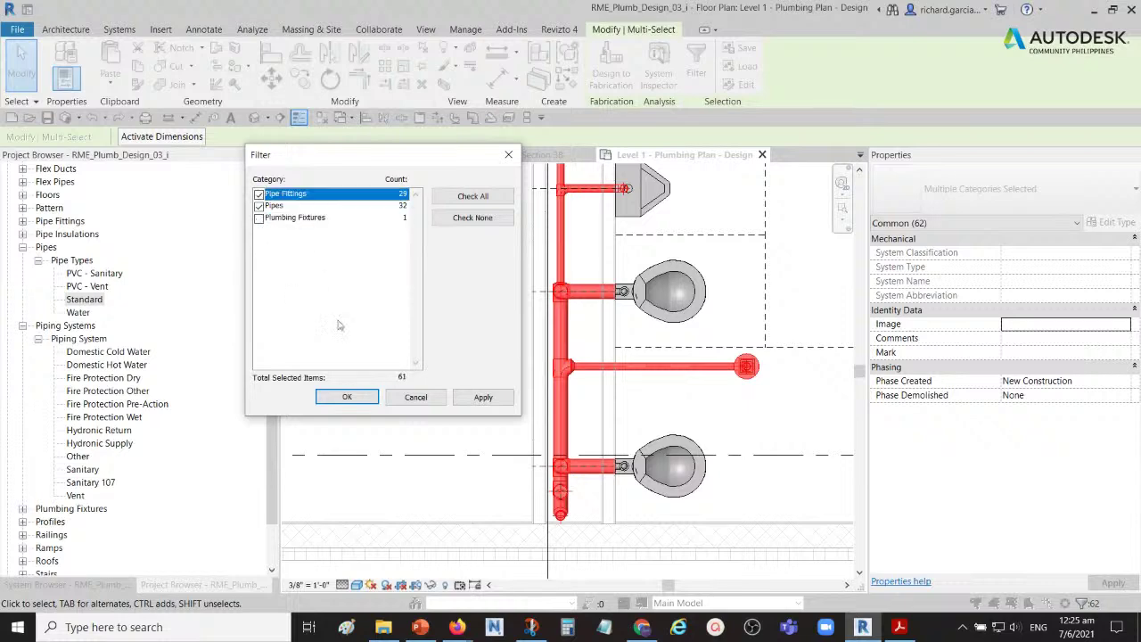
pyautogui.click(359, 403)
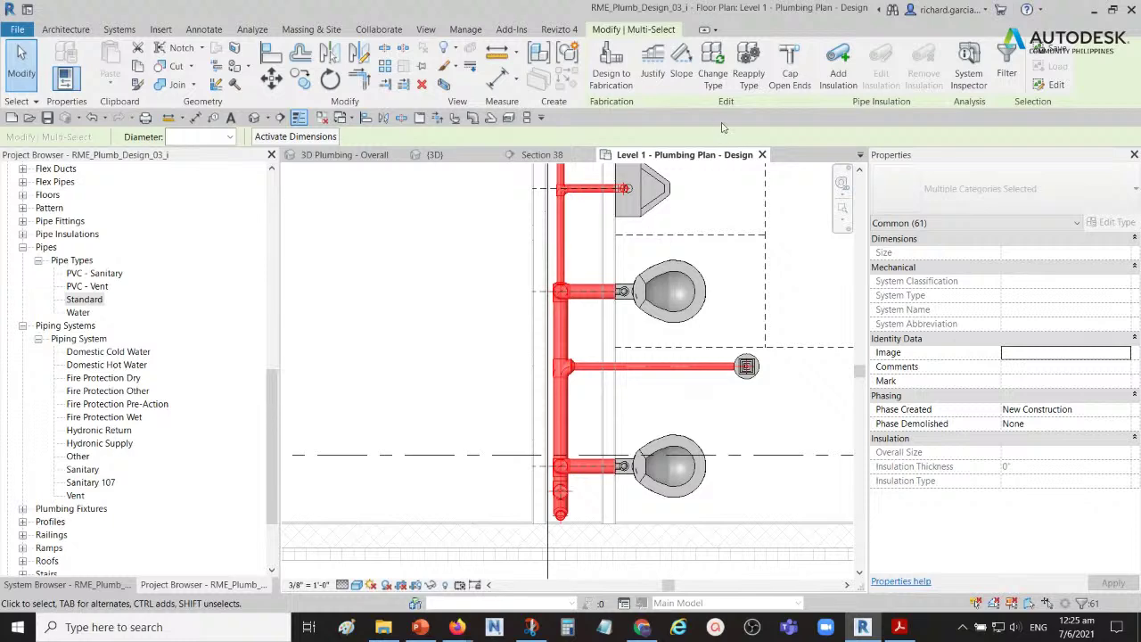
# - Change the selected pipes and fittings to the Standard pipe type, confirming the piping system
pyautogui.click(713, 78)
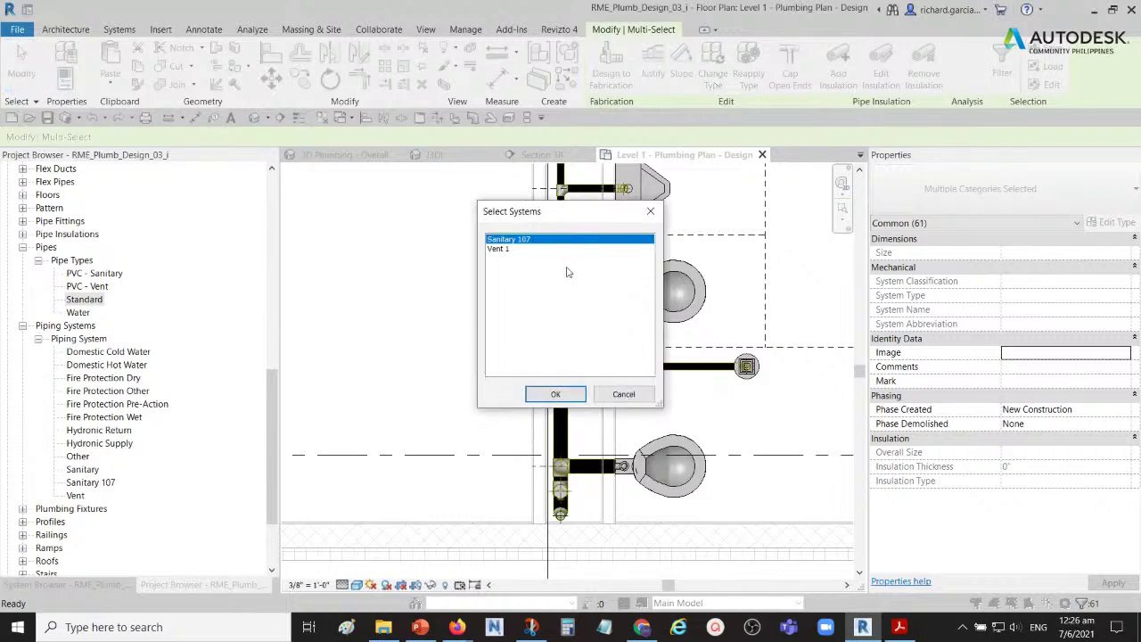
pyautogui.click(509, 247)
pyautogui.click(558, 398)
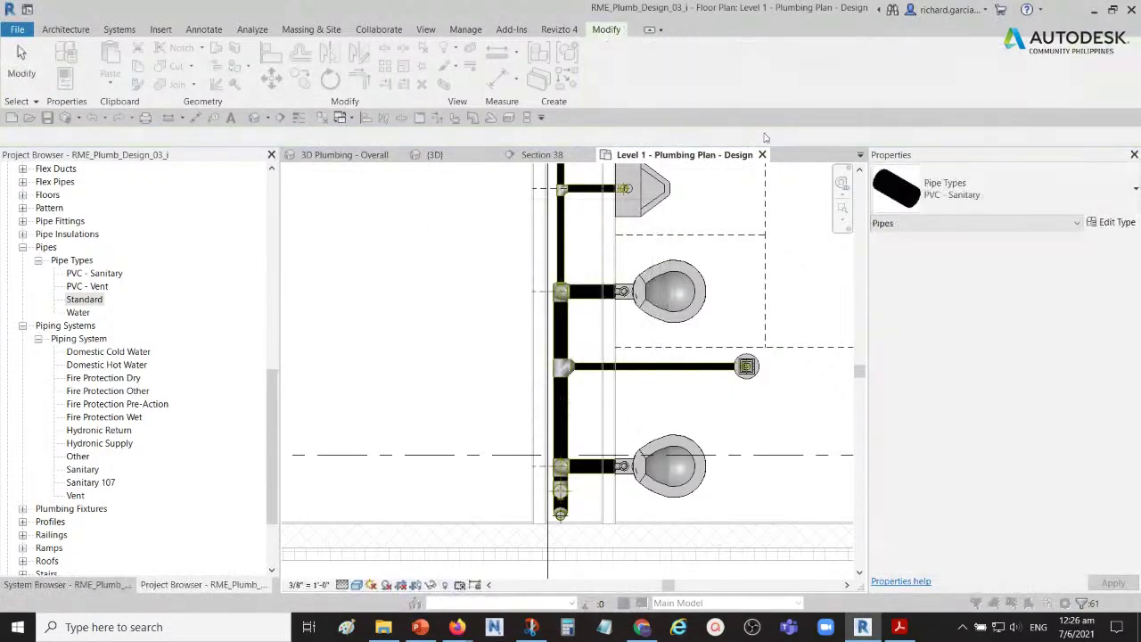
pyautogui.click(1023, 195)
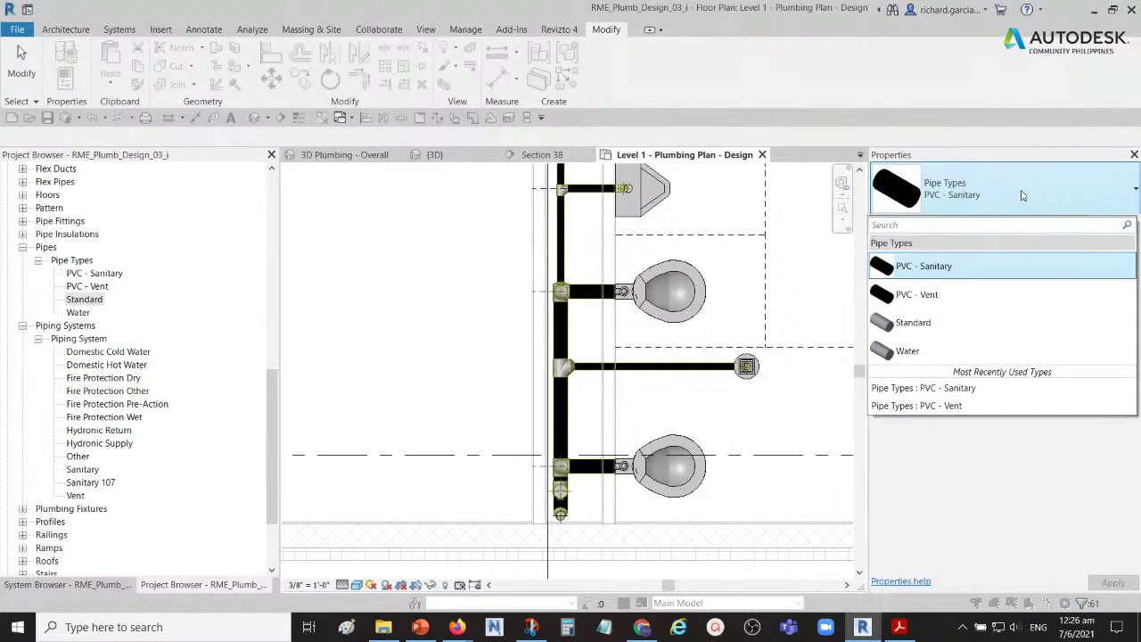
pyautogui.click(940, 288)
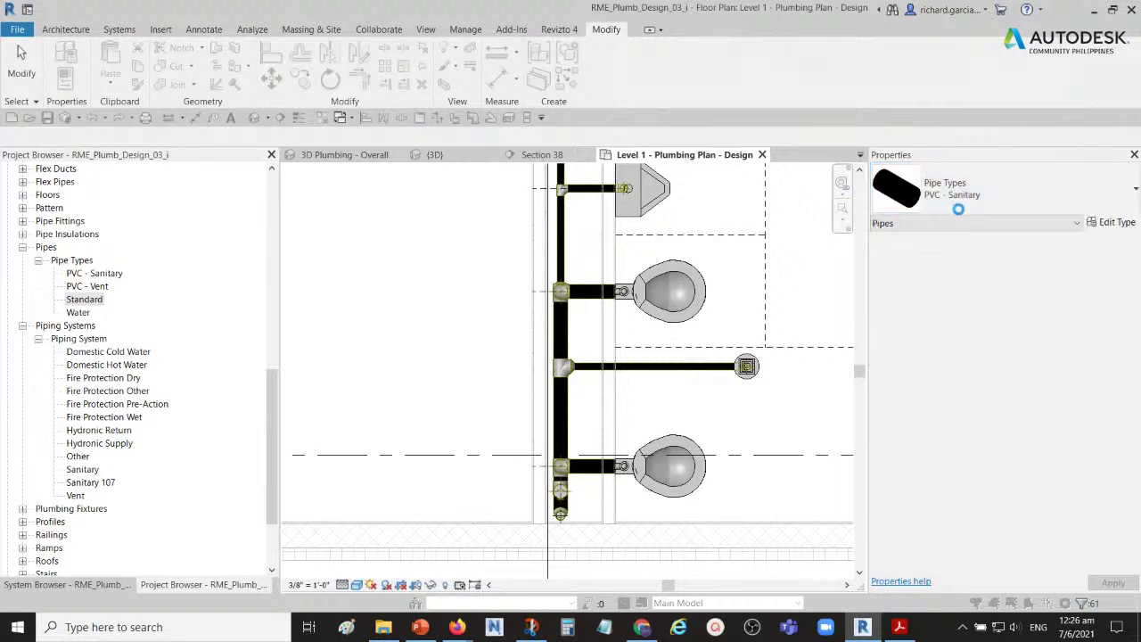
pyautogui.click(571, 305)
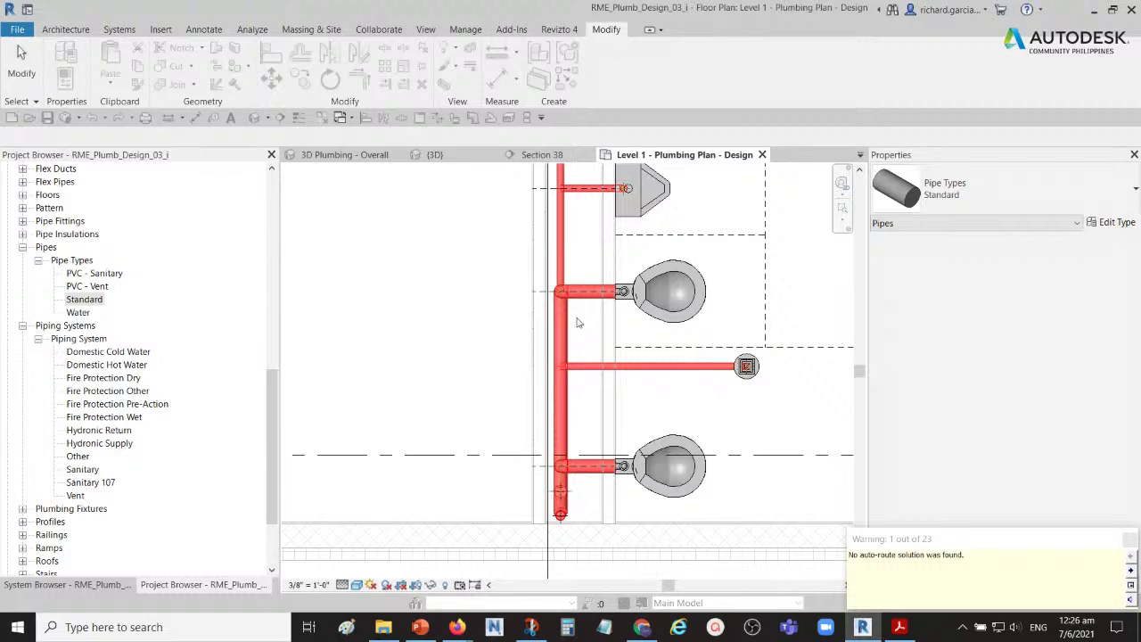
pyautogui.click(577, 323)
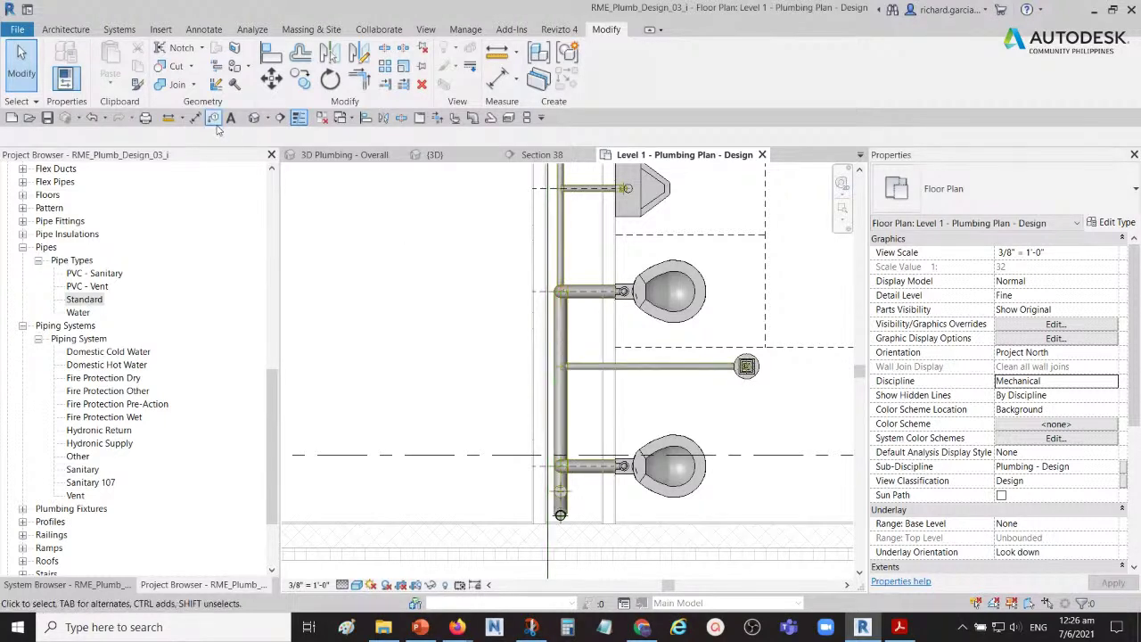
pyautogui.click(92, 119)
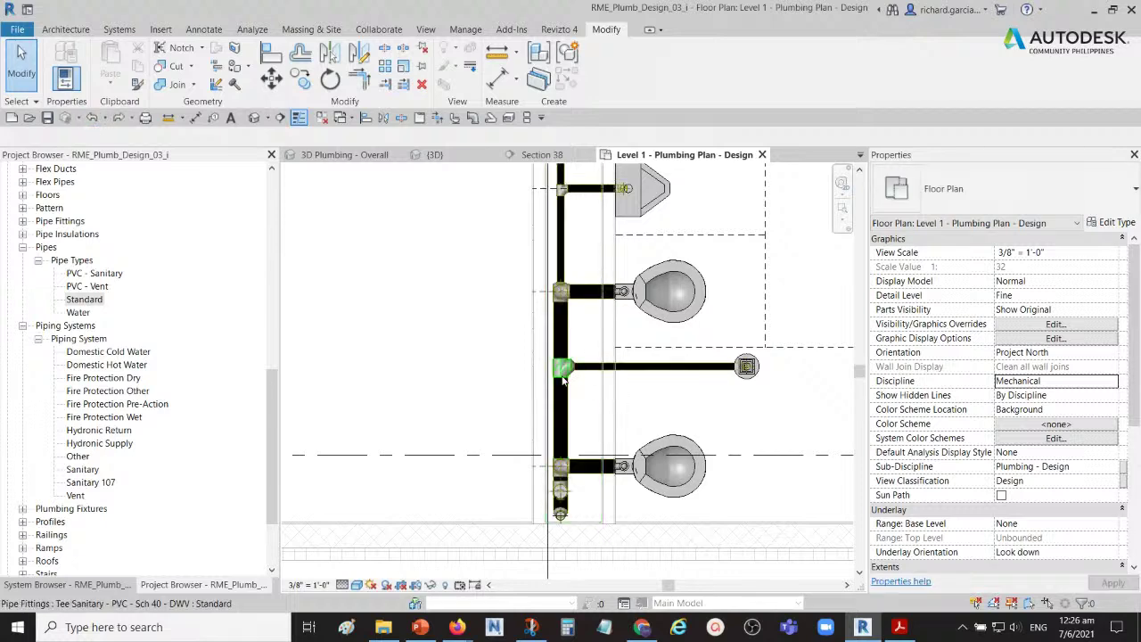
# - Tab-select the red sanitary pipe branch and list its available pipe types through Change Type
pyautogui.scroll(3, 560, 388)
pyautogui.press('Tab')
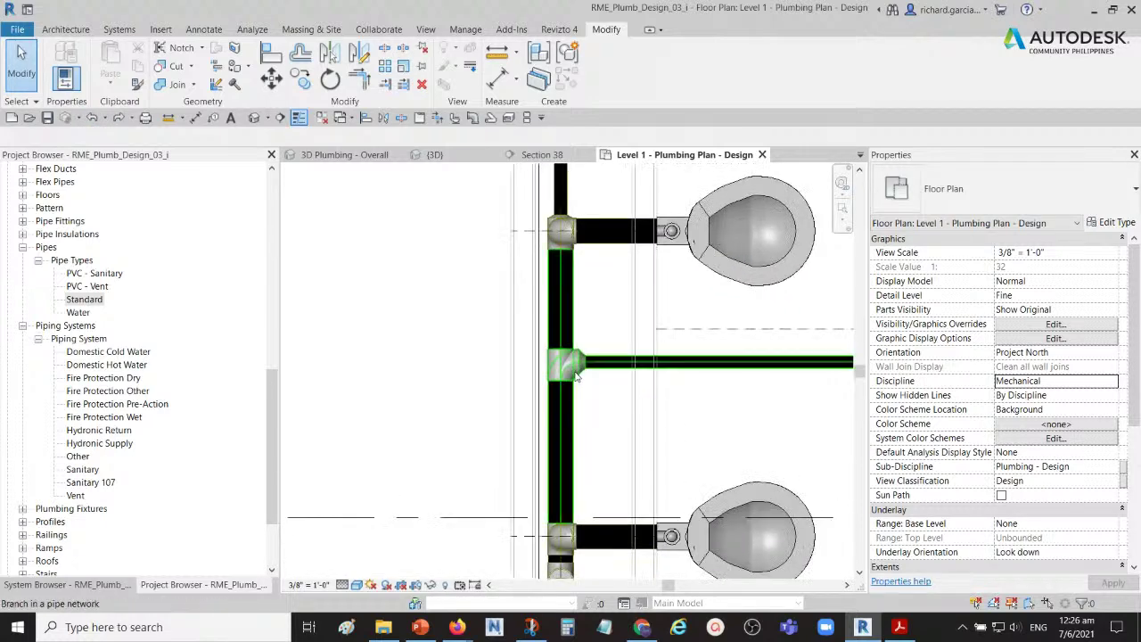
pyautogui.click(574, 371)
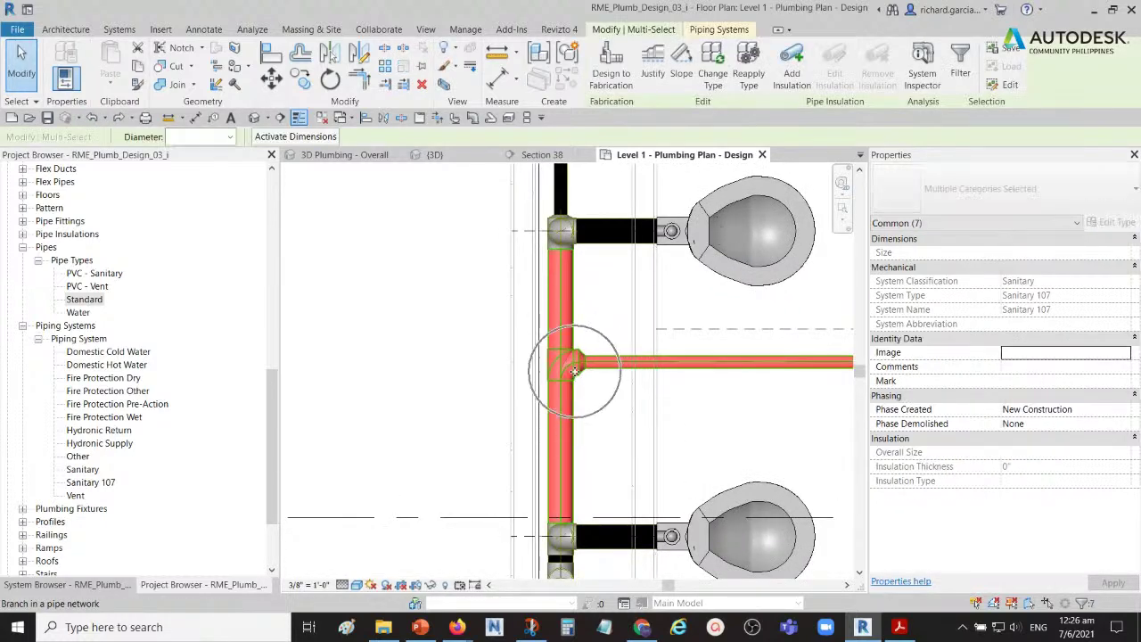
pyautogui.click(714, 68)
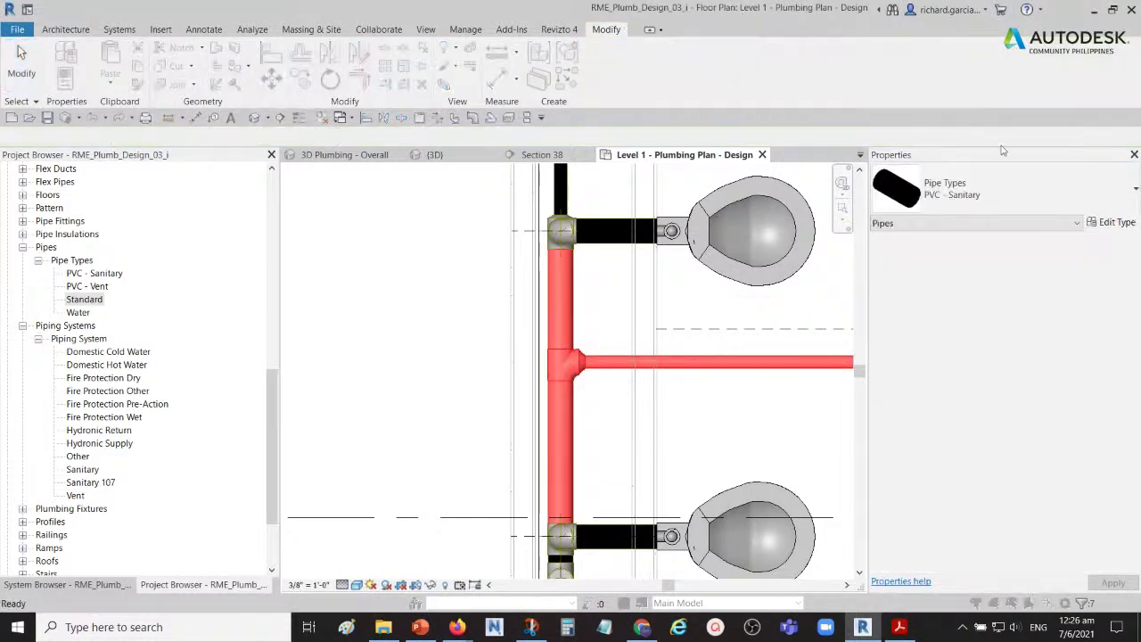
pyautogui.click(1022, 191)
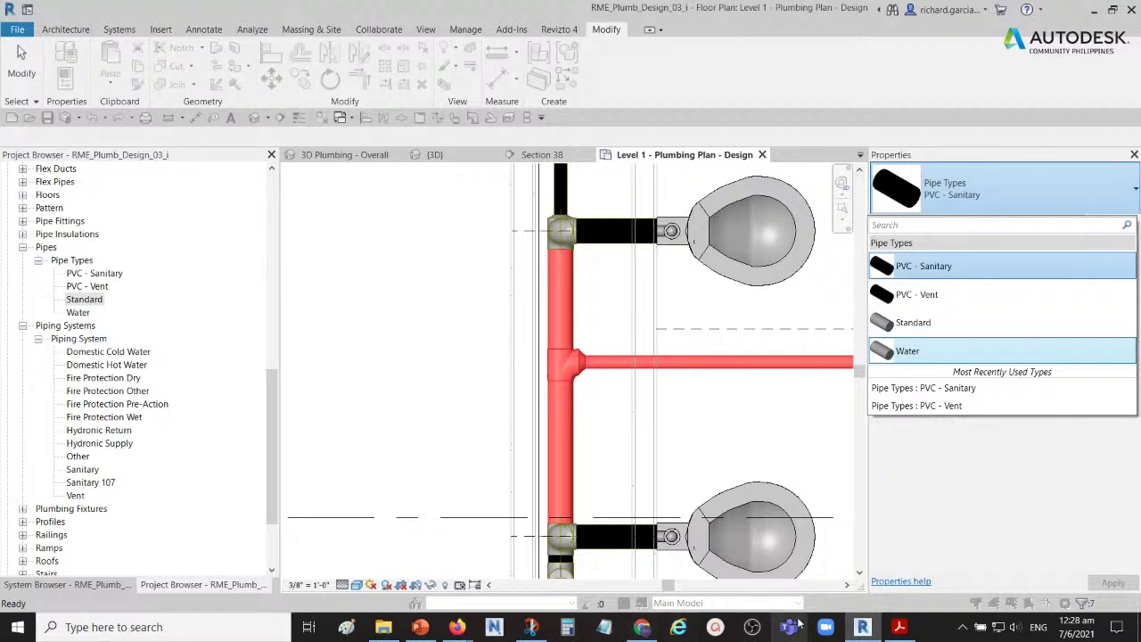
# - Close the pipe type list, leaving the pipes as PVC - Sanitary, and clear the selection
pyautogui.moveTo(642, 626)
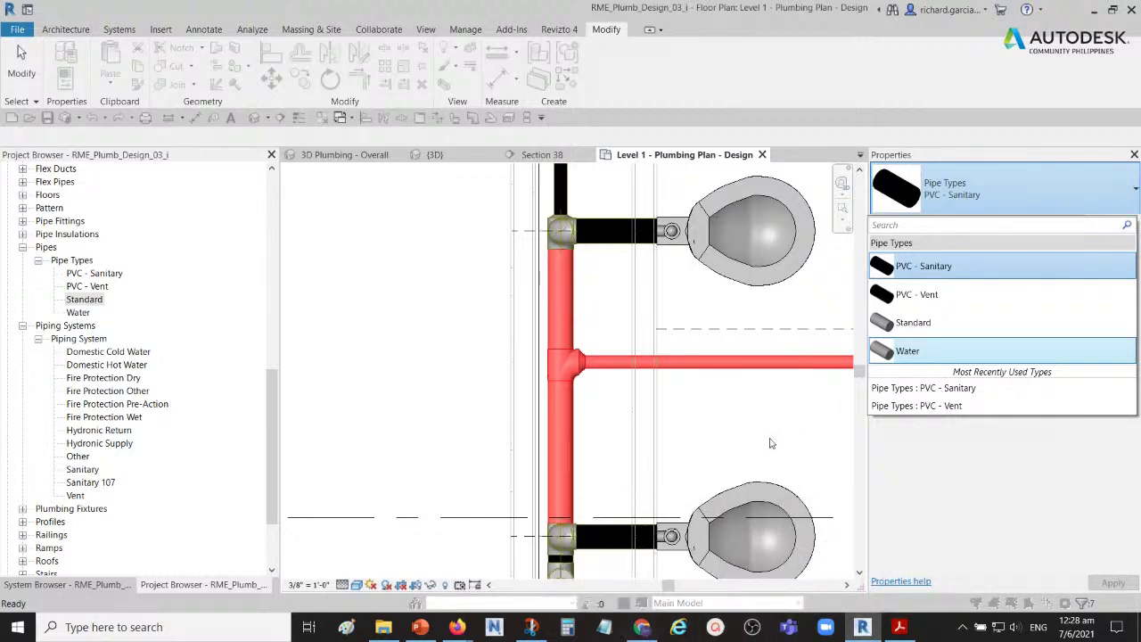
pyautogui.click(436, 423)
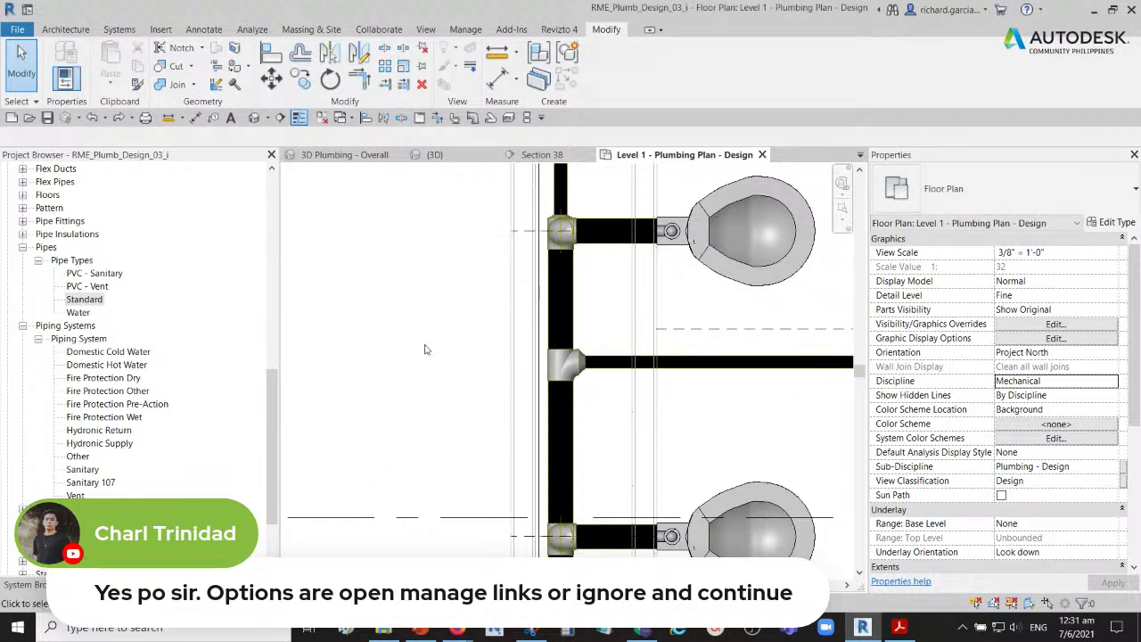
pyautogui.scroll(-3, 431, 354)
# - Pan the plan to frame the fixture row and bring up the Insert linking tools
pyautogui.moveTo(432, 354); pyautogui.dragTo(406, 392, button='middle')
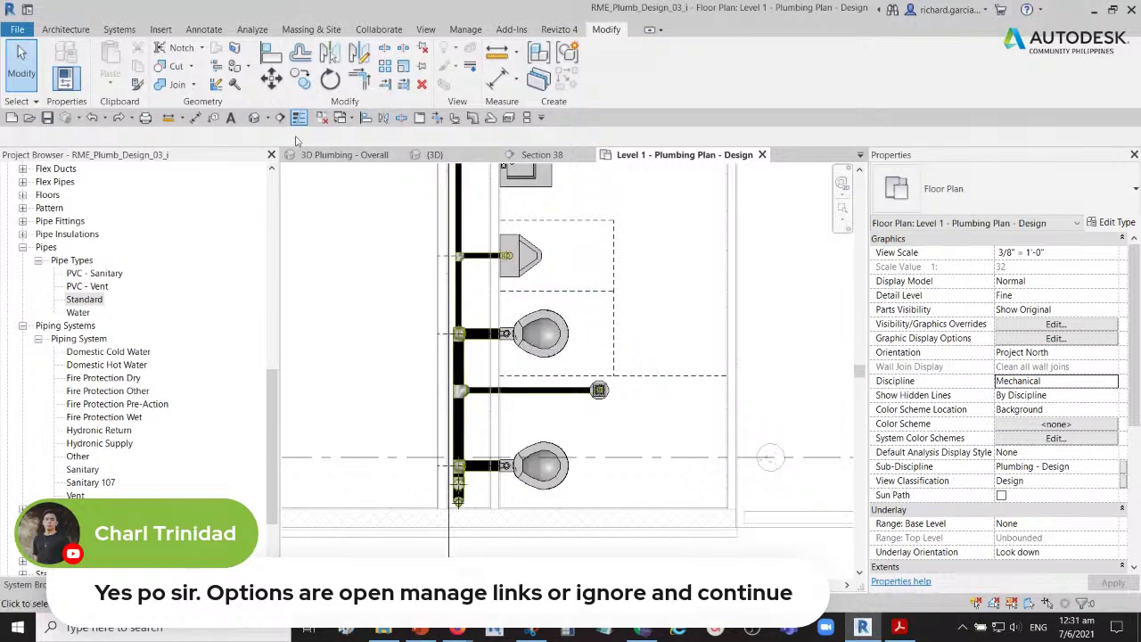
pyautogui.click(164, 32)
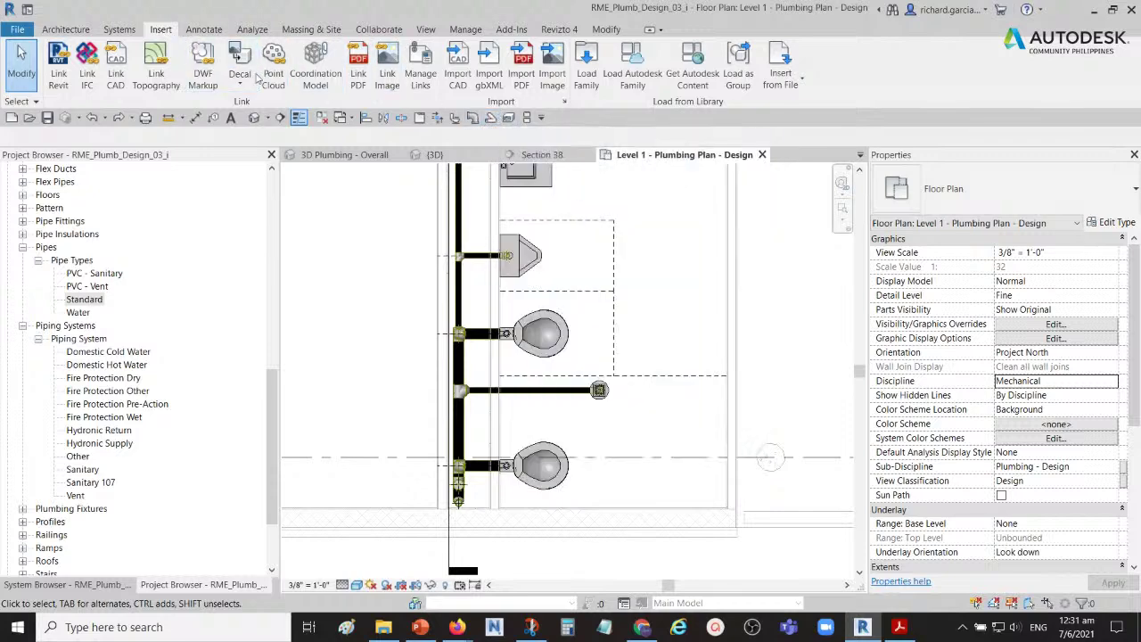
pyautogui.click(421, 72)
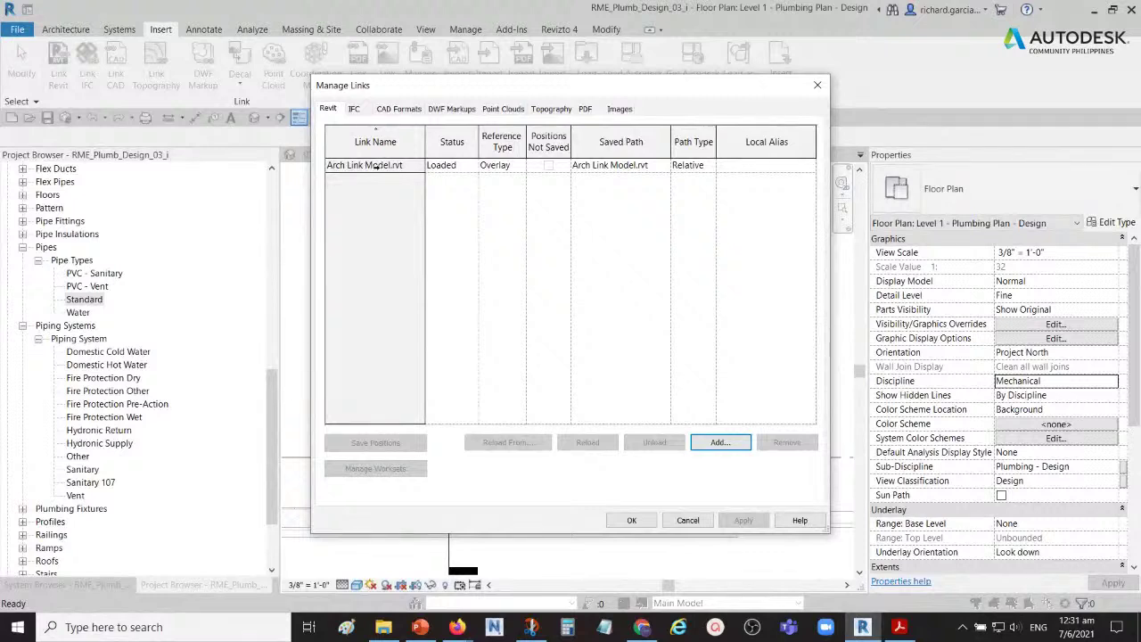
pyautogui.click(374, 166)
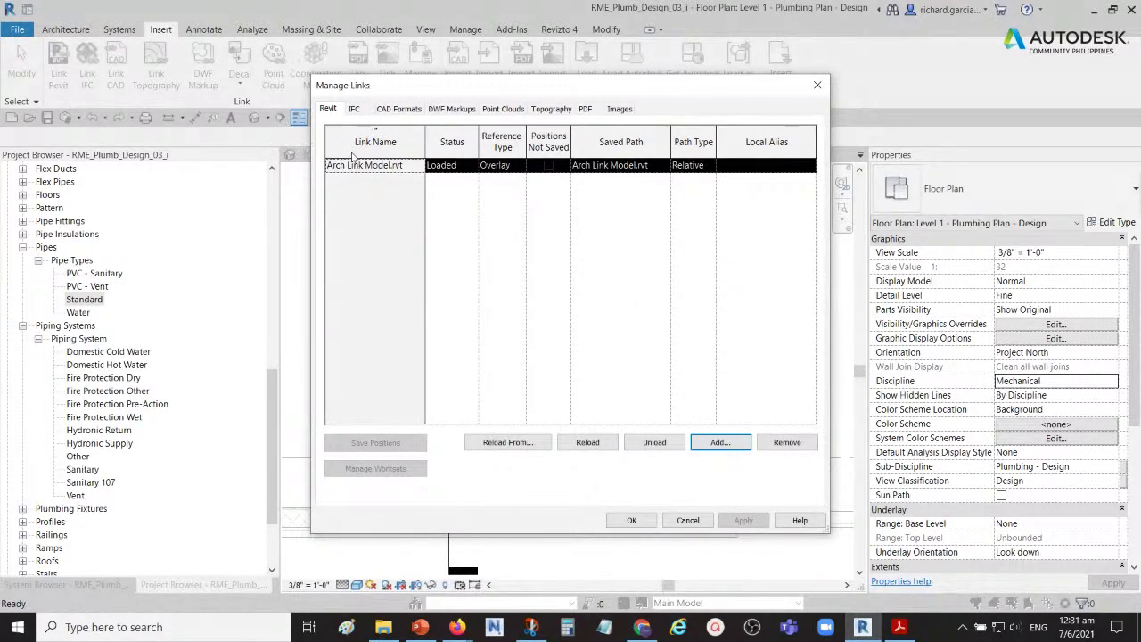
pyautogui.click(361, 166)
pyautogui.click(508, 443)
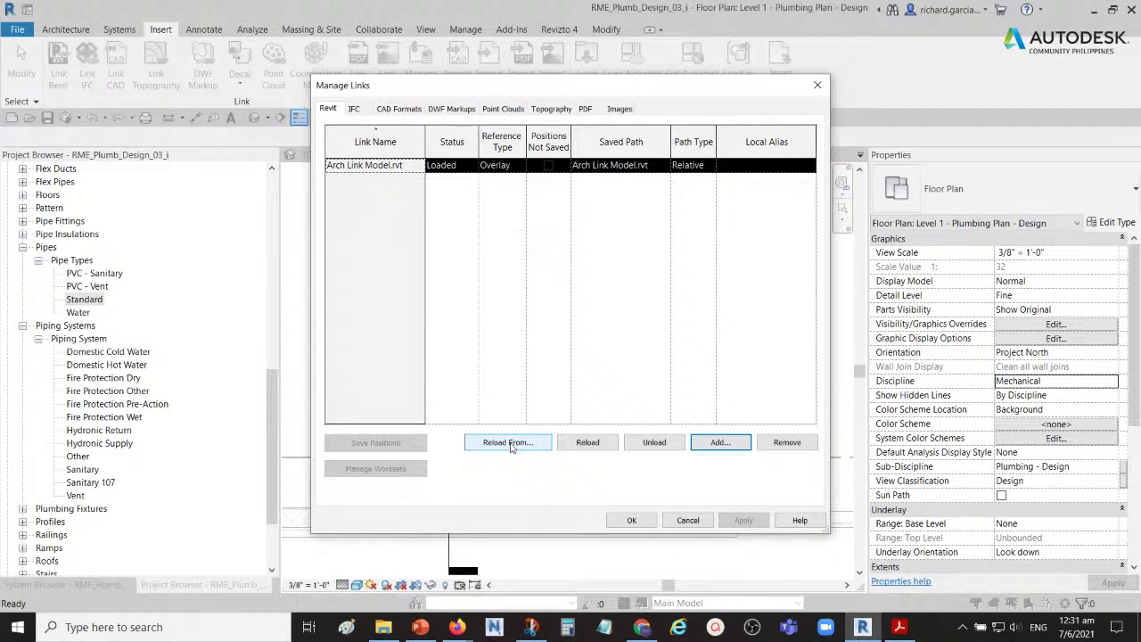
pyautogui.click(510, 443)
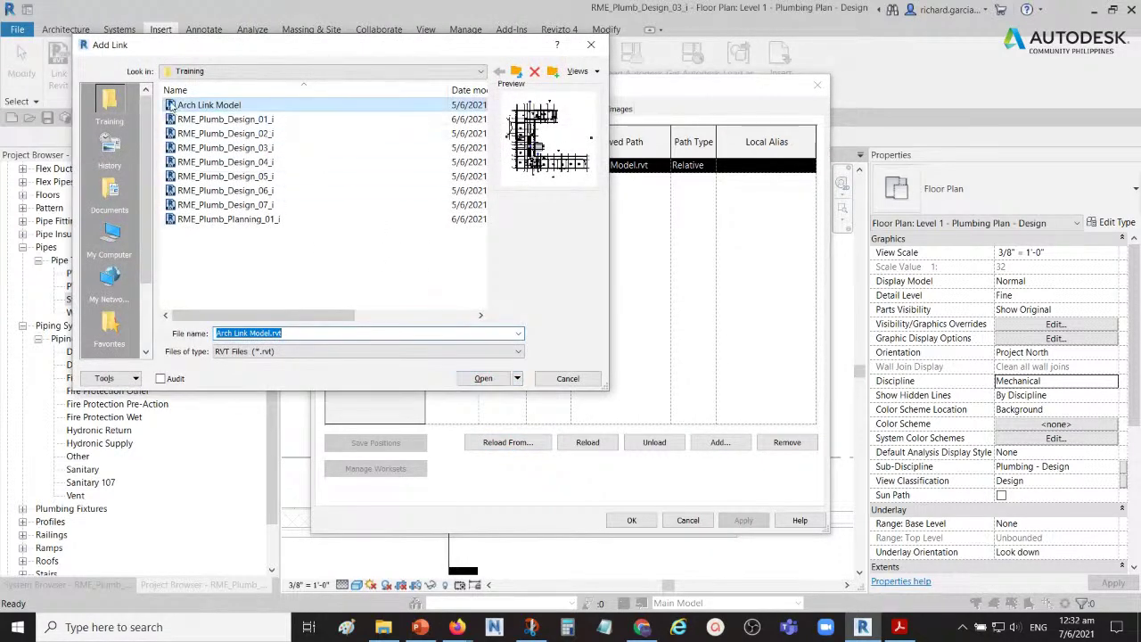
pyautogui.click(171, 105)
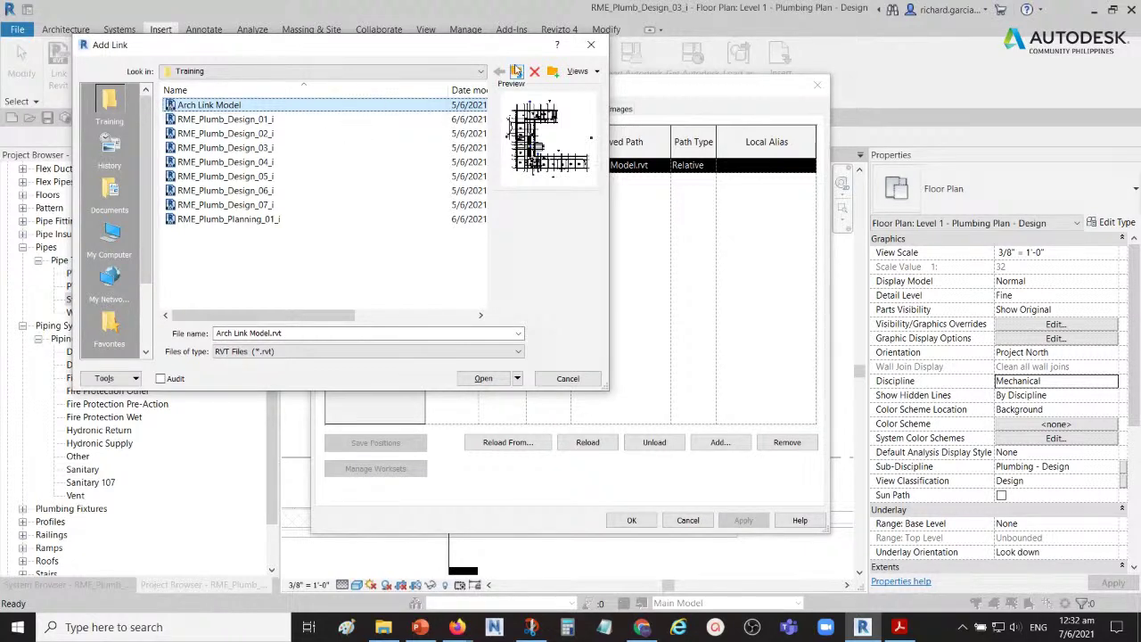
pyautogui.click(590, 45)
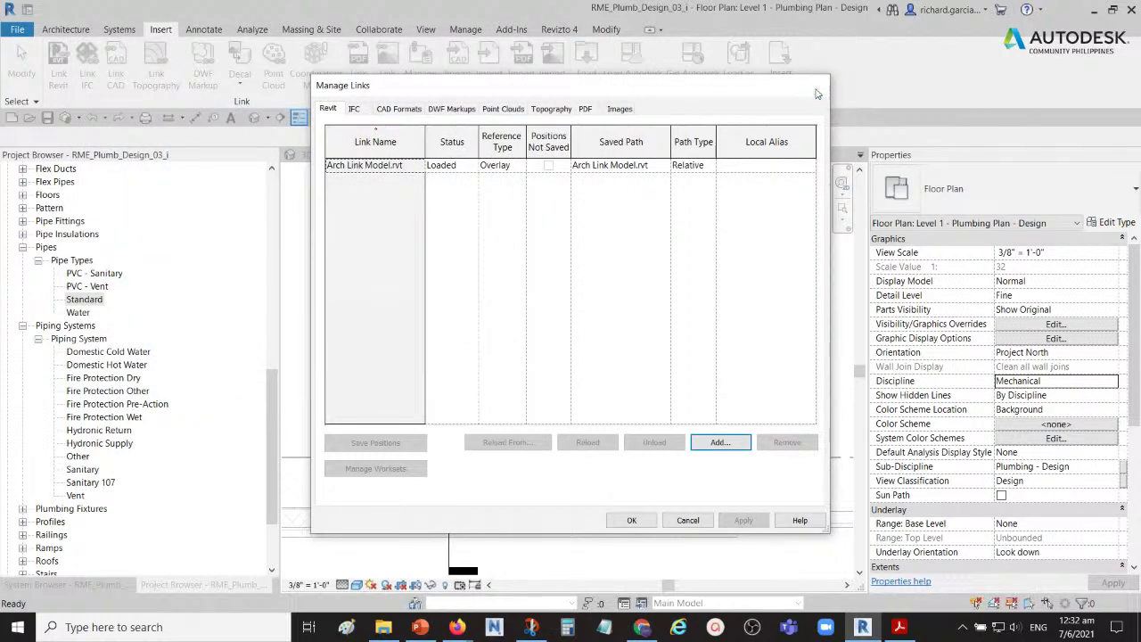
pyautogui.click(818, 86)
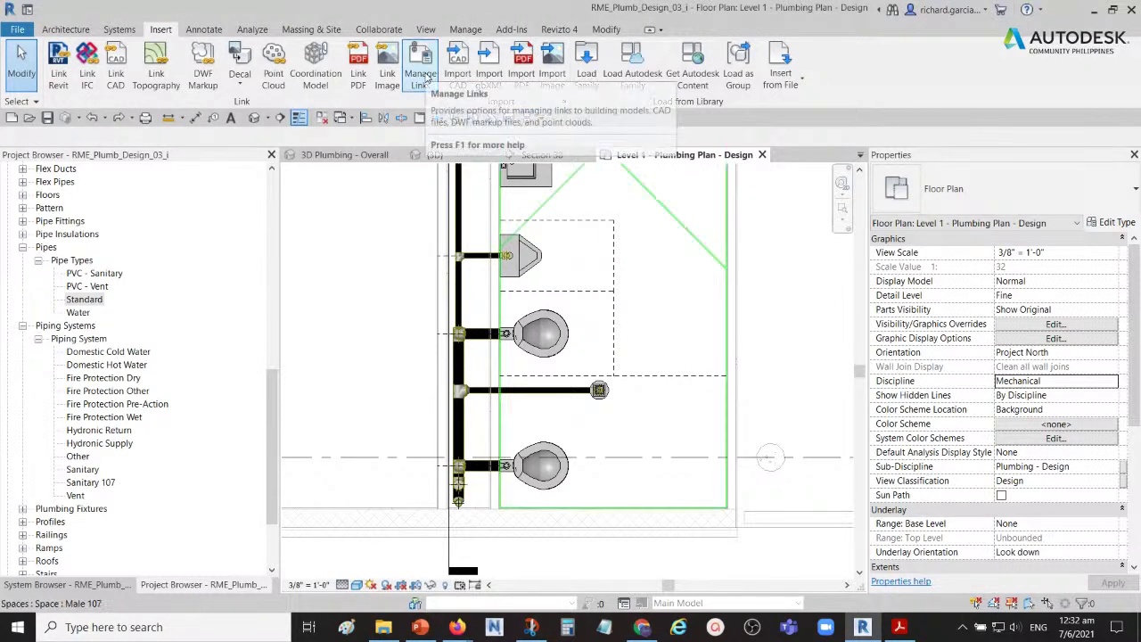
pyautogui.click(421, 76)
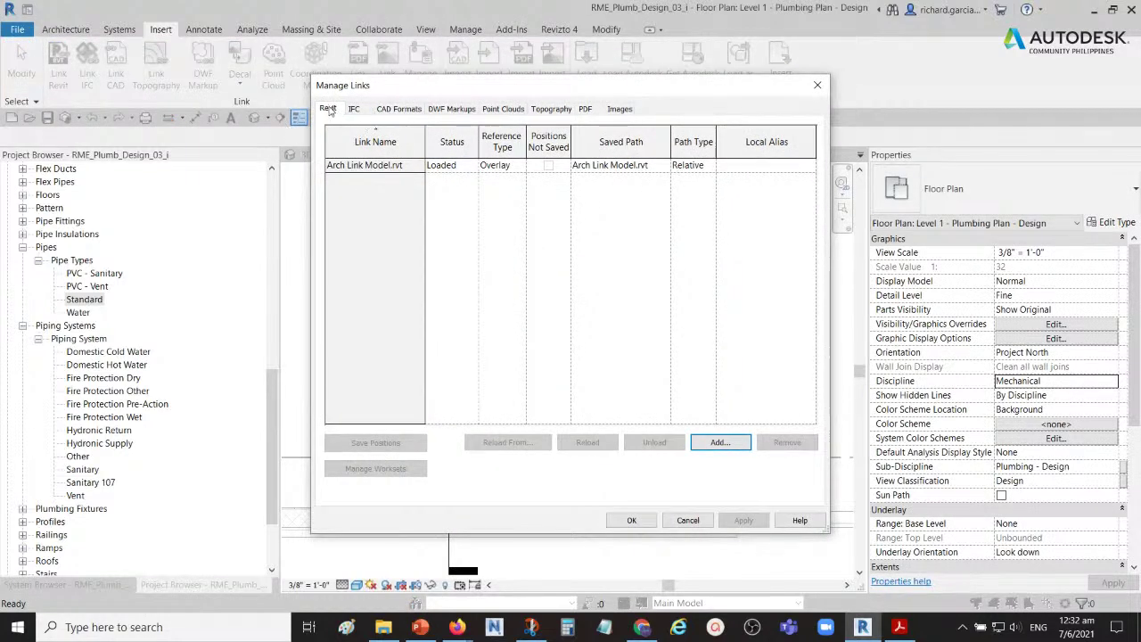
# - Pick Arch Link Model.rvt and browse to its file, then cancel both the file picker and Manage Links
pyautogui.click(348, 165)
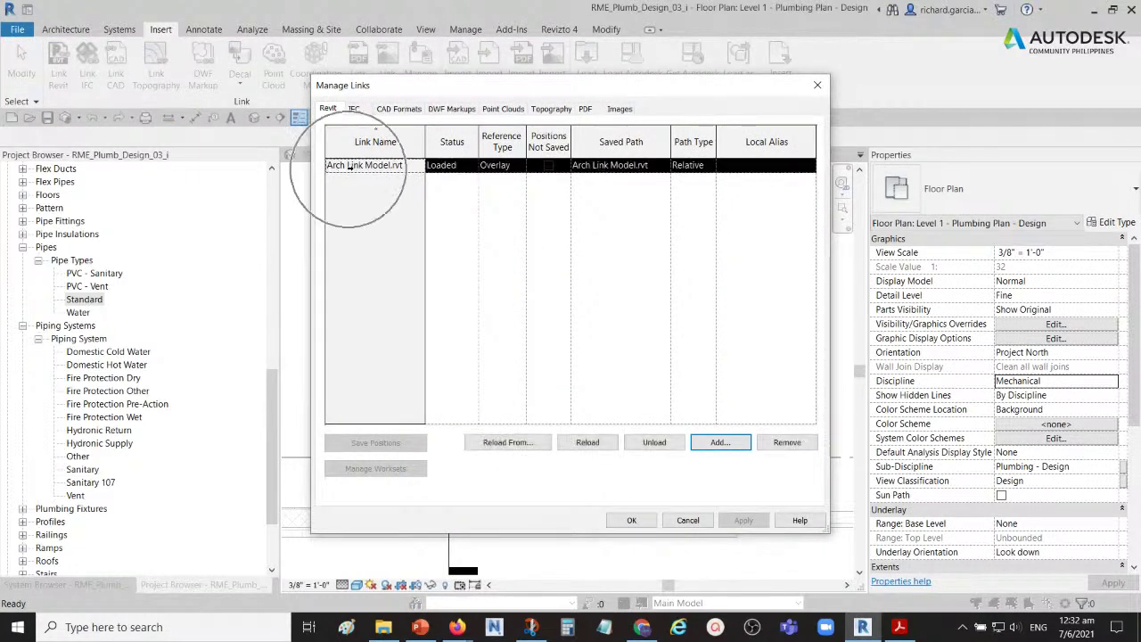
pyautogui.click(507, 442)
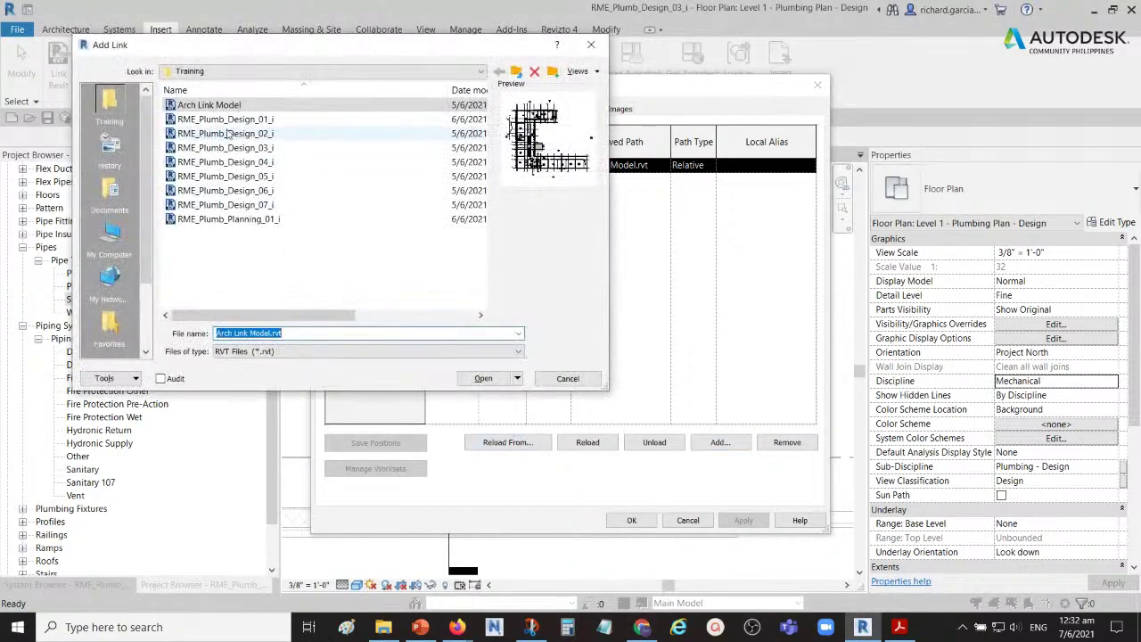
pyautogui.click(203, 105)
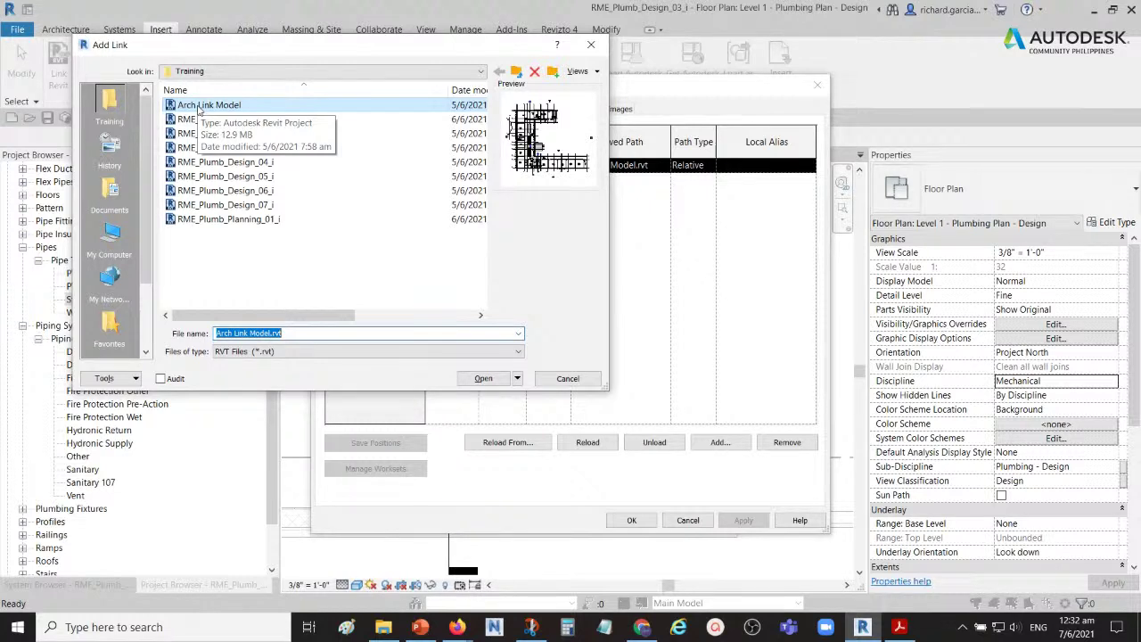
pyautogui.click(582, 379)
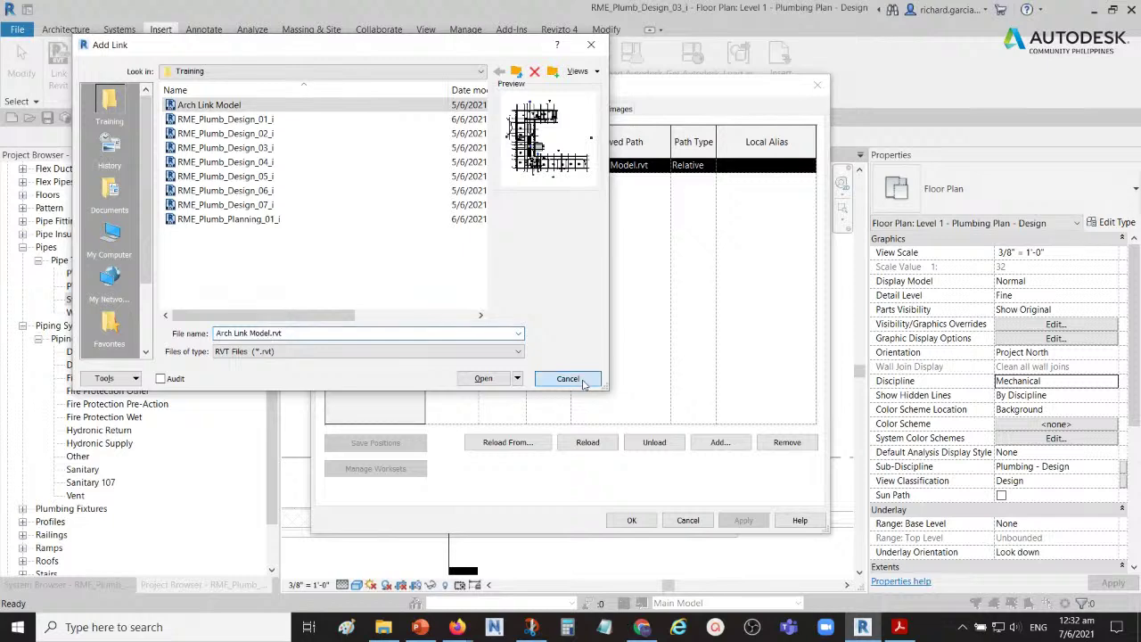
pyautogui.click(689, 520)
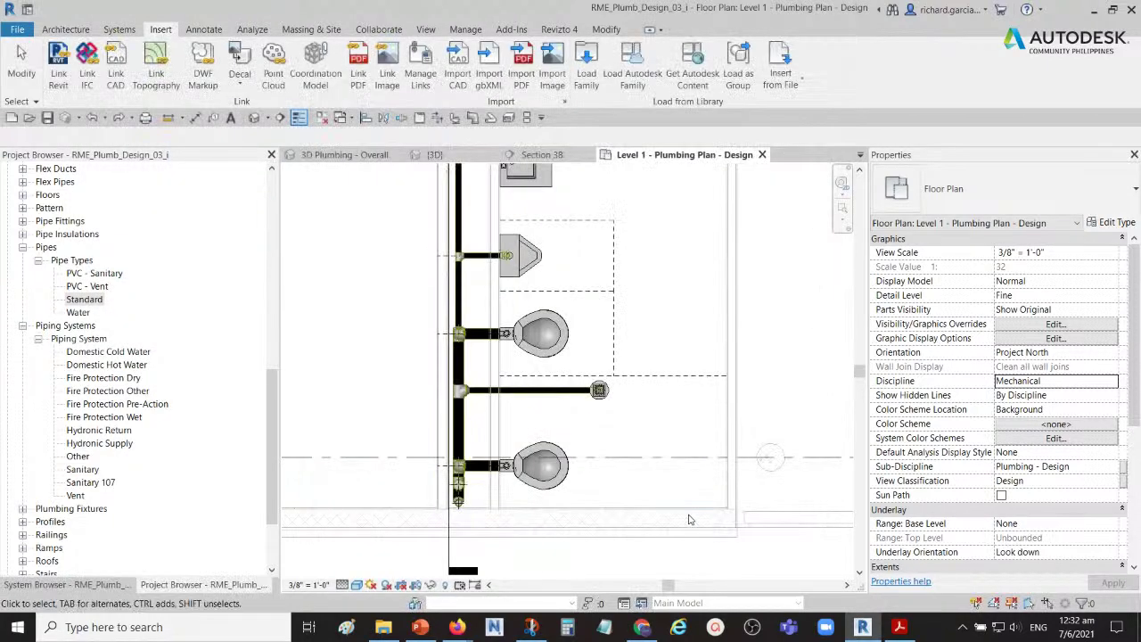
# - Zoom out and pan to show the lavatories, urinal, water closets and floor drain
pyautogui.scroll(-1, 453, 374)
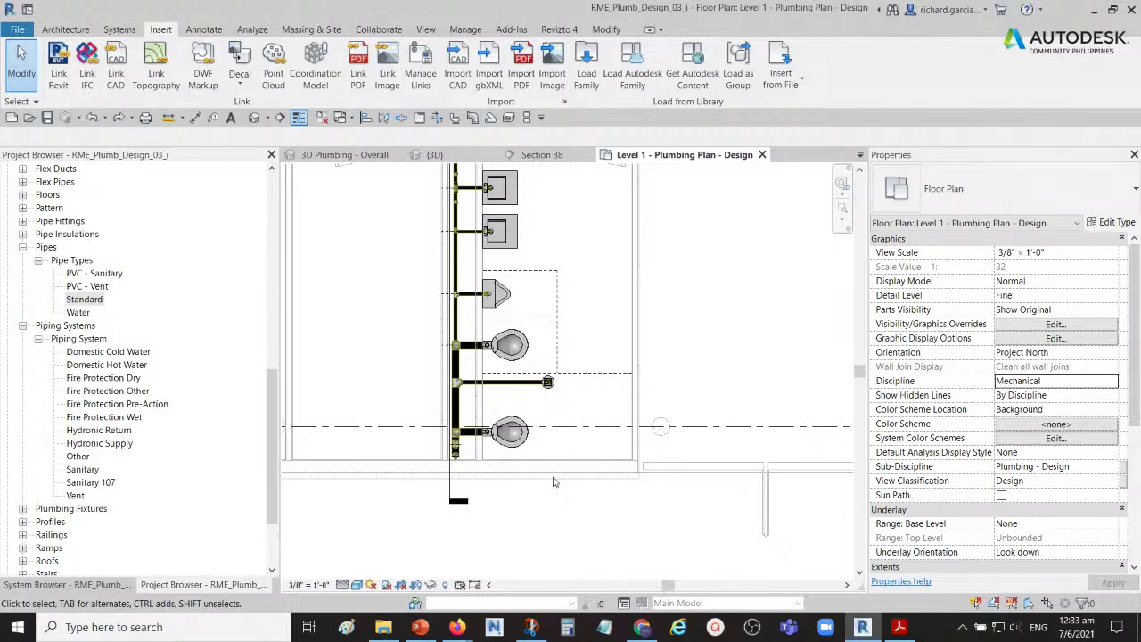
pyautogui.moveTo(401, 385); pyautogui.dragTo(449, 451, button='middle')
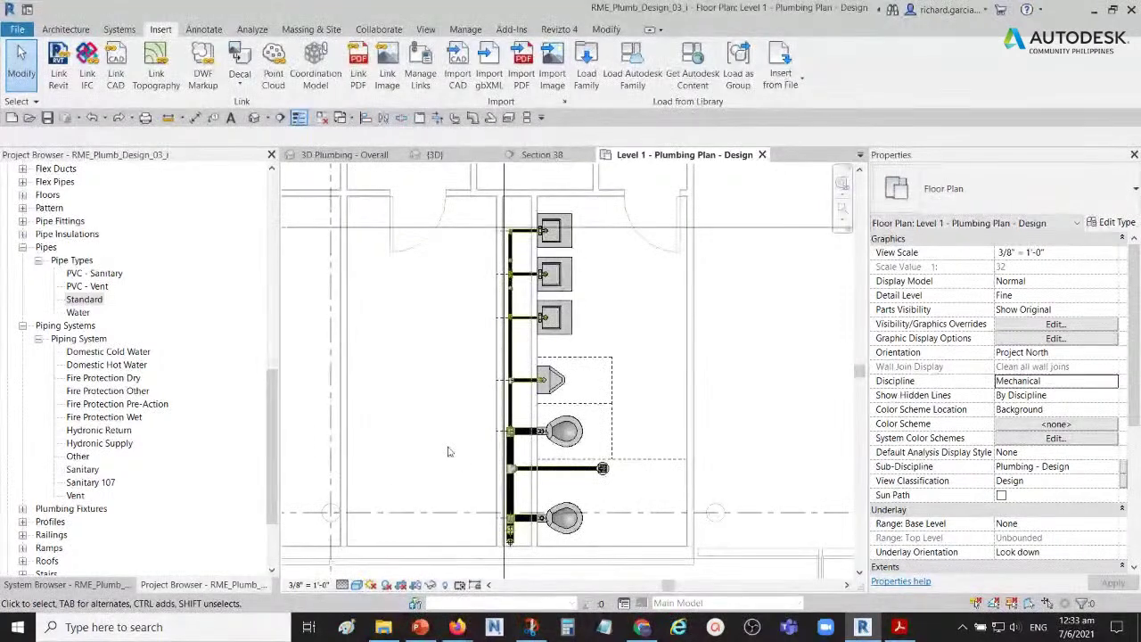